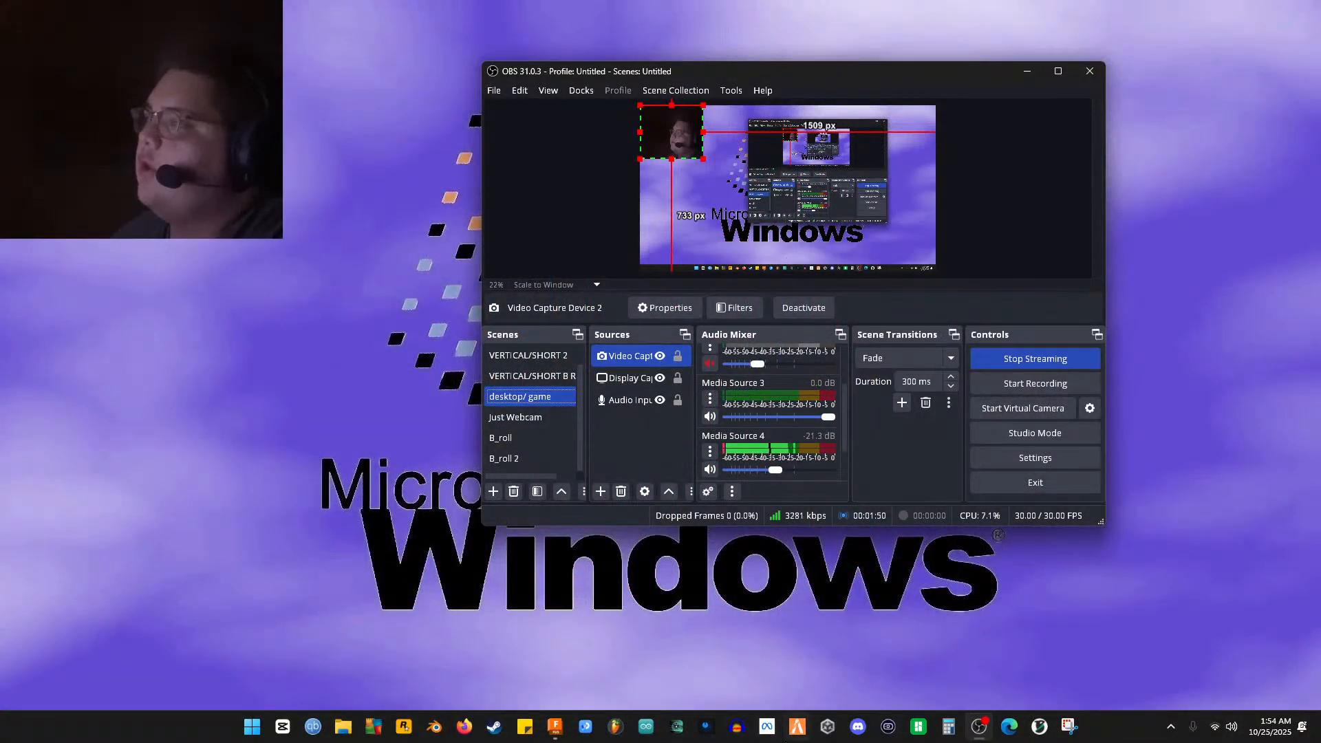
Bring the Fusion 360 window with the 'Ballistics head mold v13' design to the front
{"action": "left_click", "coordinate": [566, 727]}
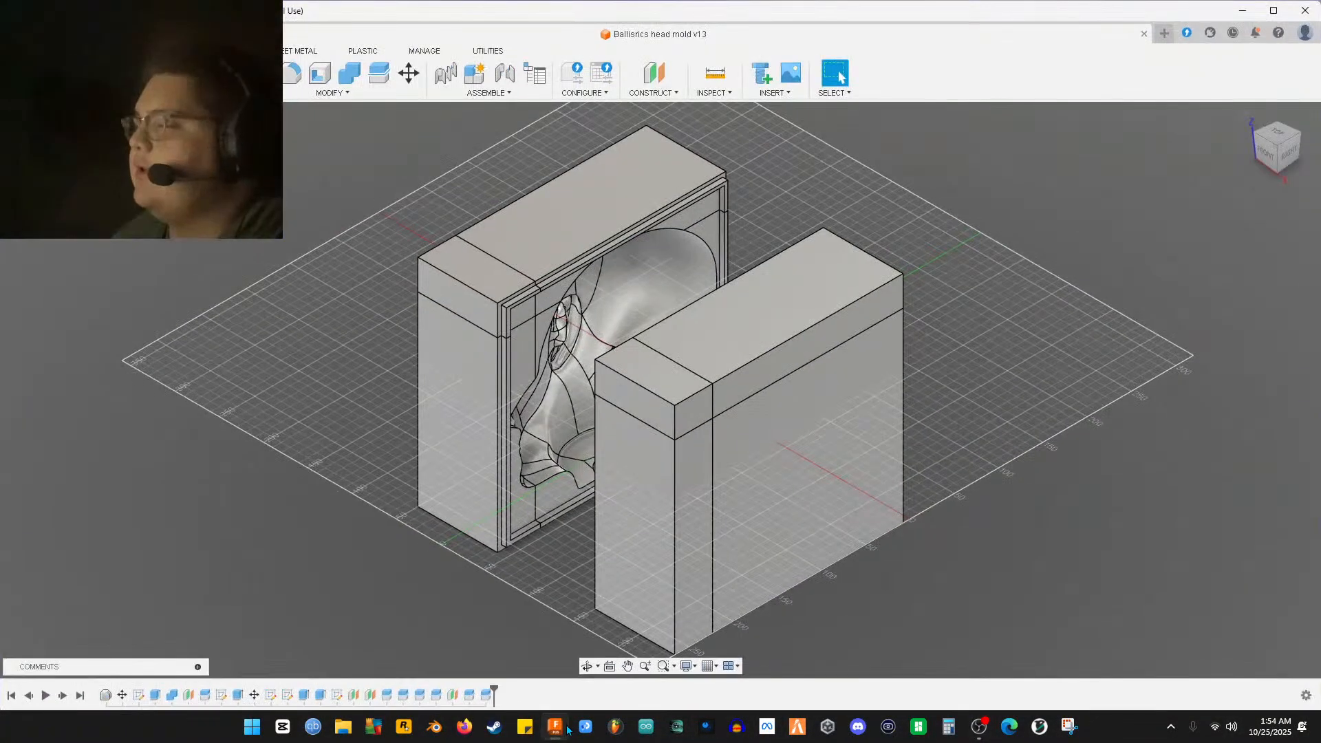
Orbit around both mold halves and the head cavity, then roll the timeline back to its start
{"action": "middle_click_drag", "start_coordinate": [720, 565], "coordinate": [895, 505], "text": "shift"}
{"action": "middle_click_drag", "start_coordinate": [714, 483], "coordinate": [647, 494], "text": "shift"}
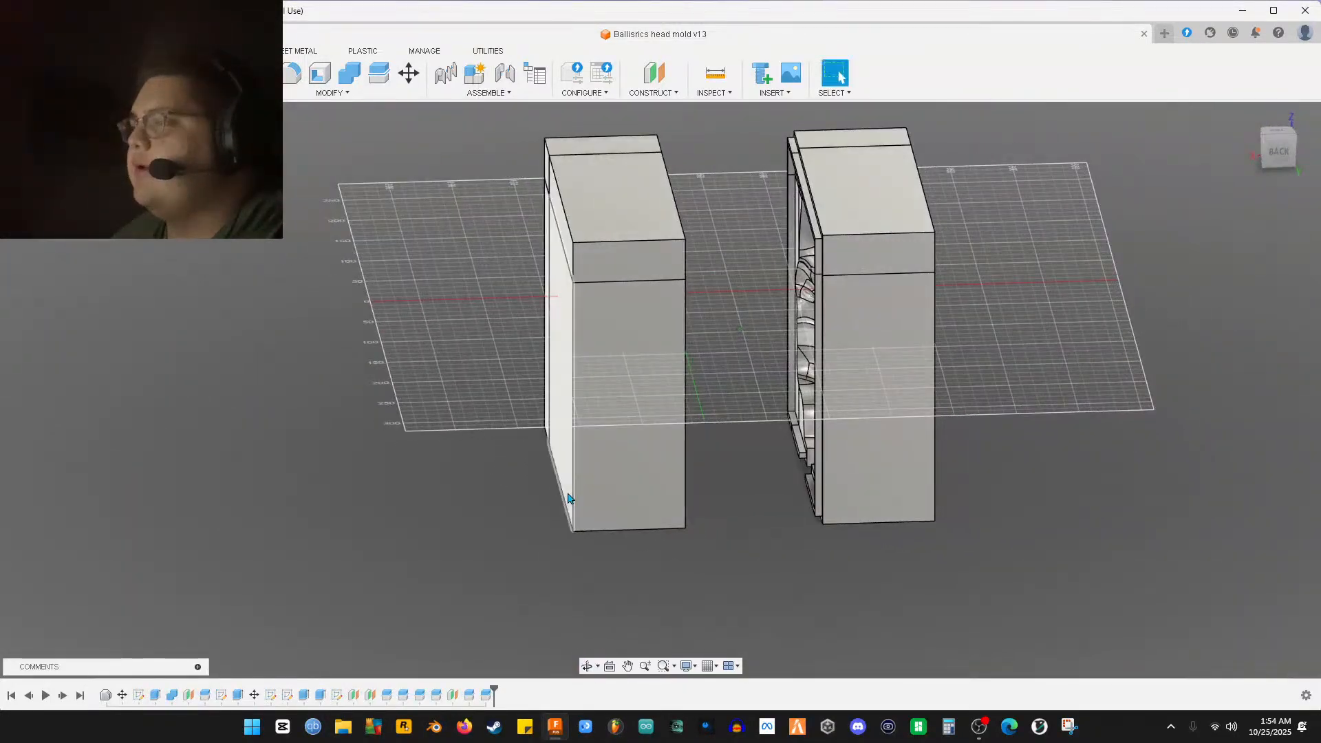
{"action": "middle_click_drag", "start_coordinate": [195, 397], "coordinate": [185, 409]}
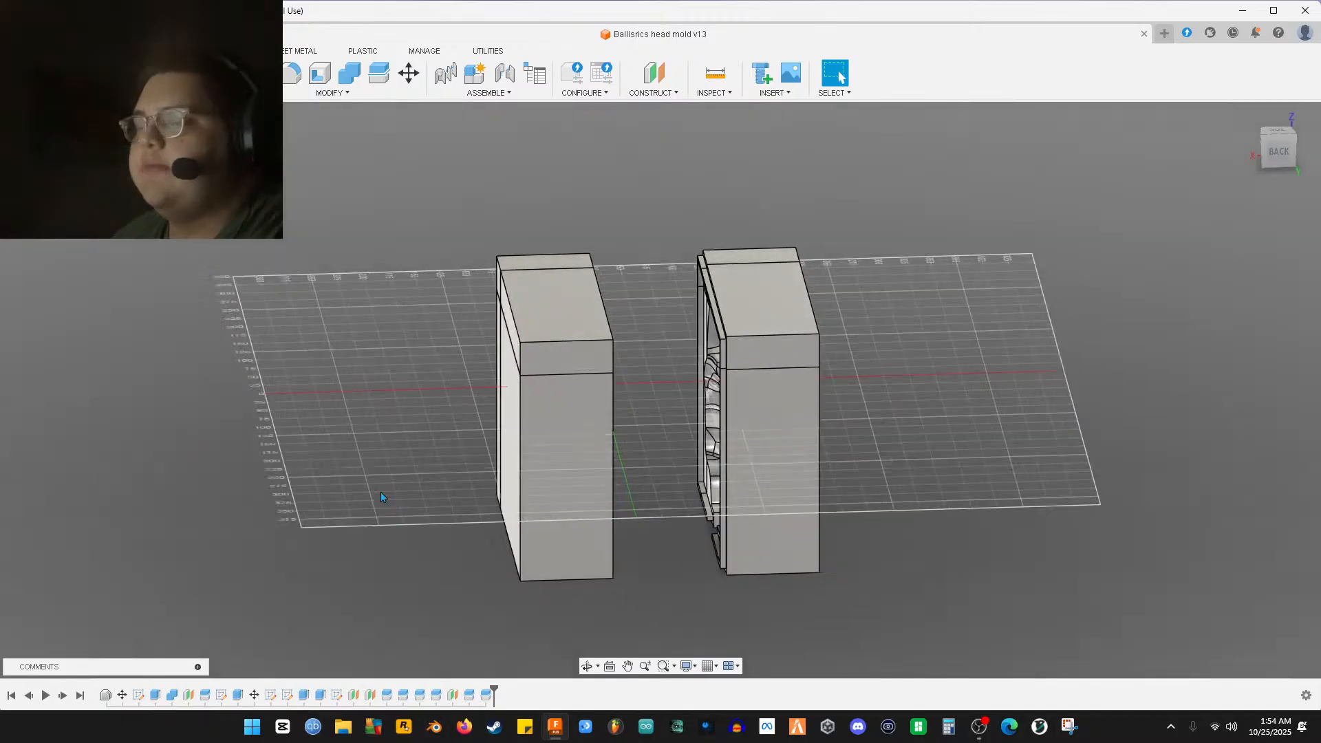
{"action": "scroll", "coordinate": [383, 497], "scroll_direction": "up", "scroll_amount": 3}
{"action": "middle_click_drag", "start_coordinate": [383, 497], "coordinate": [339, 455], "text": "shift"}
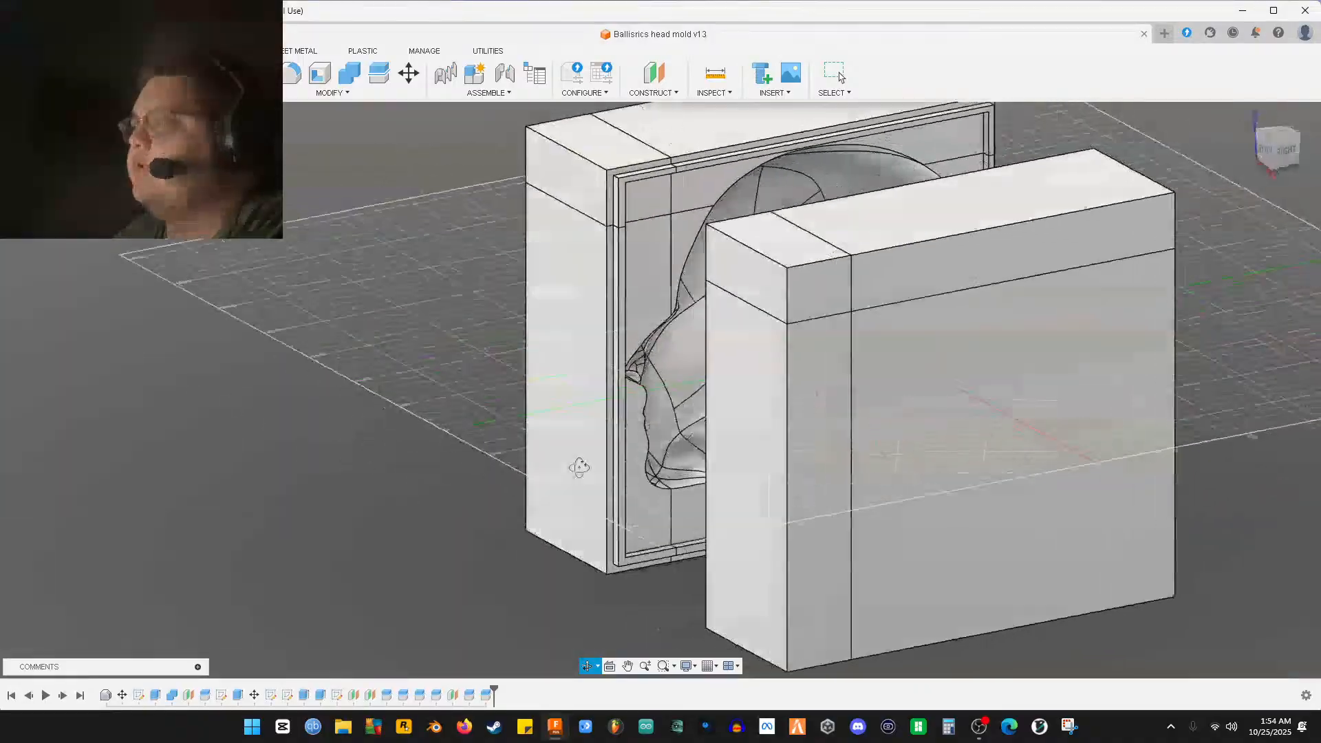
{"action": "middle_click_drag", "start_coordinate": [646, 462], "coordinate": [802, 465], "text": "shift"}
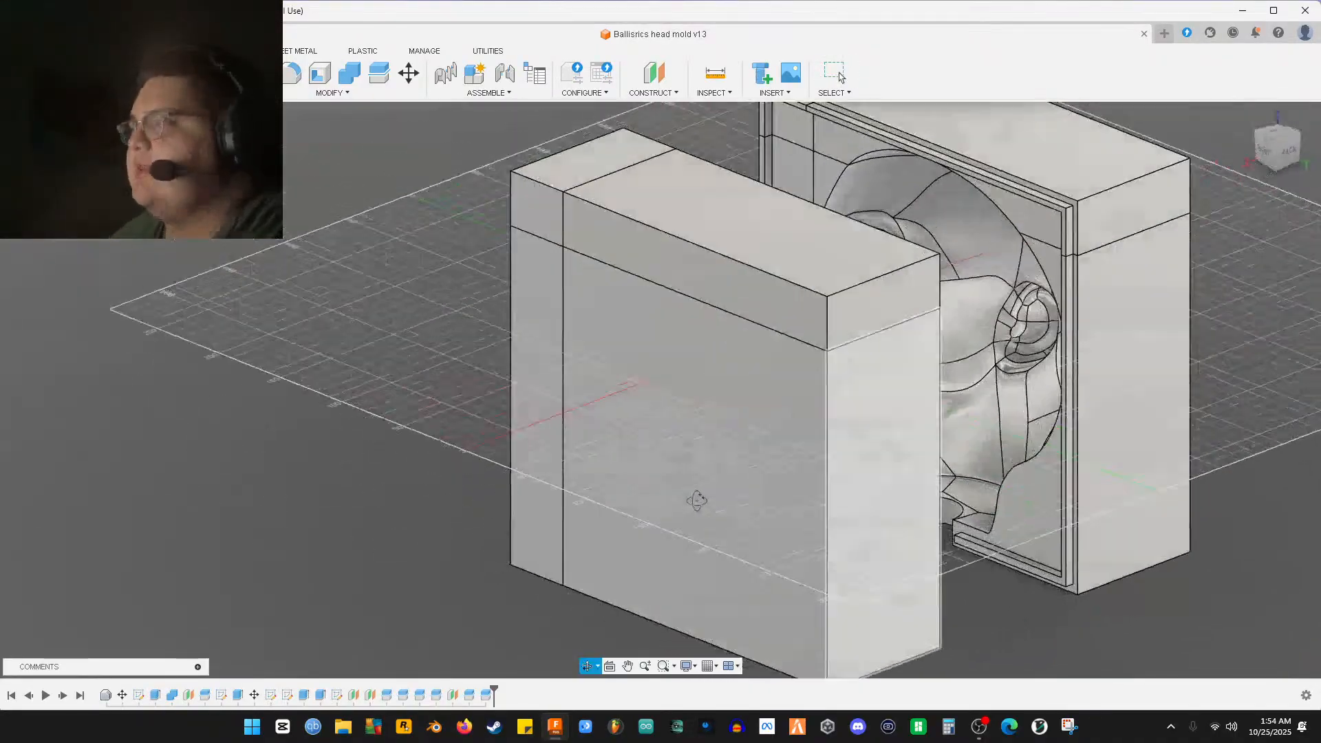
{"action": "middle_click_drag", "start_coordinate": [696, 500], "coordinate": [484, 683], "text": "shift"}
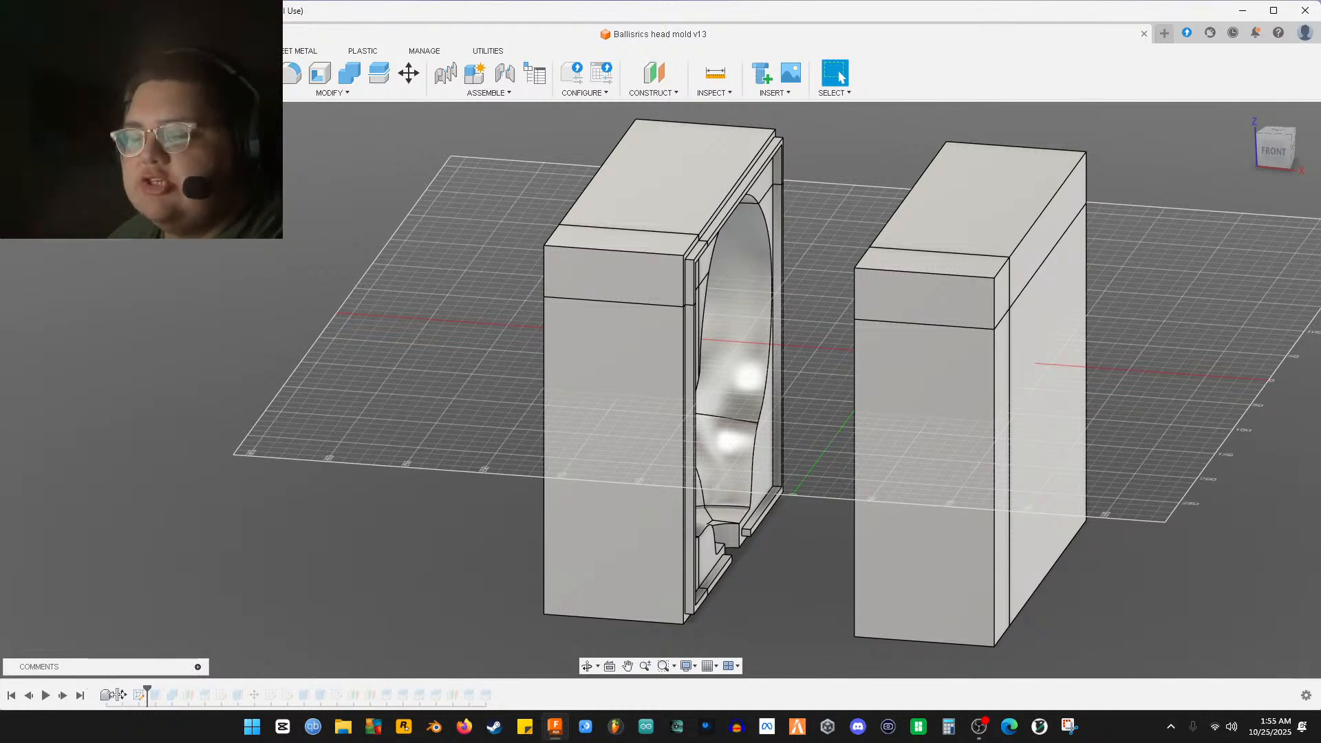
{"action": "left_click_drag", "start_coordinate": [88, 696], "coordinate": [90, 700]}
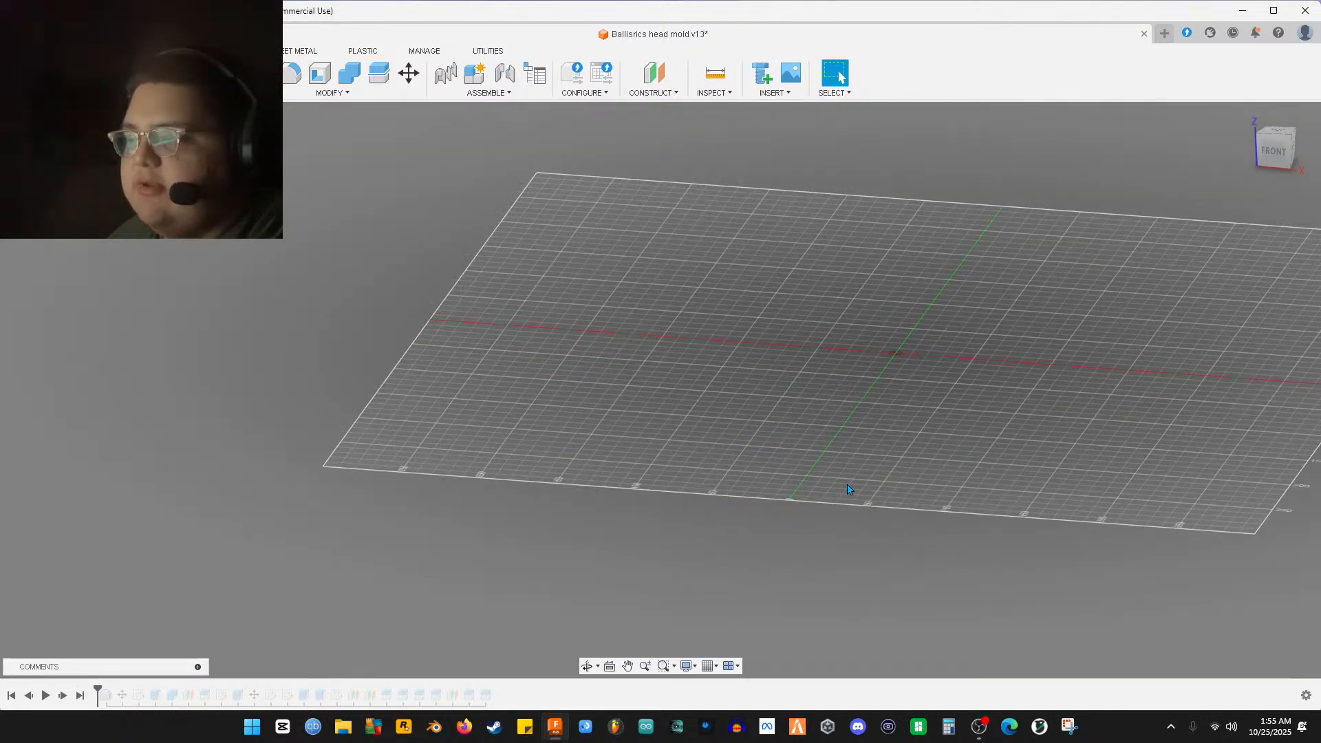
Step the timeline forward one feature to show the bare sculpted head, framed from the front
{"action": "middle_click_drag", "start_coordinate": [762, 520], "coordinate": [645, 580]}
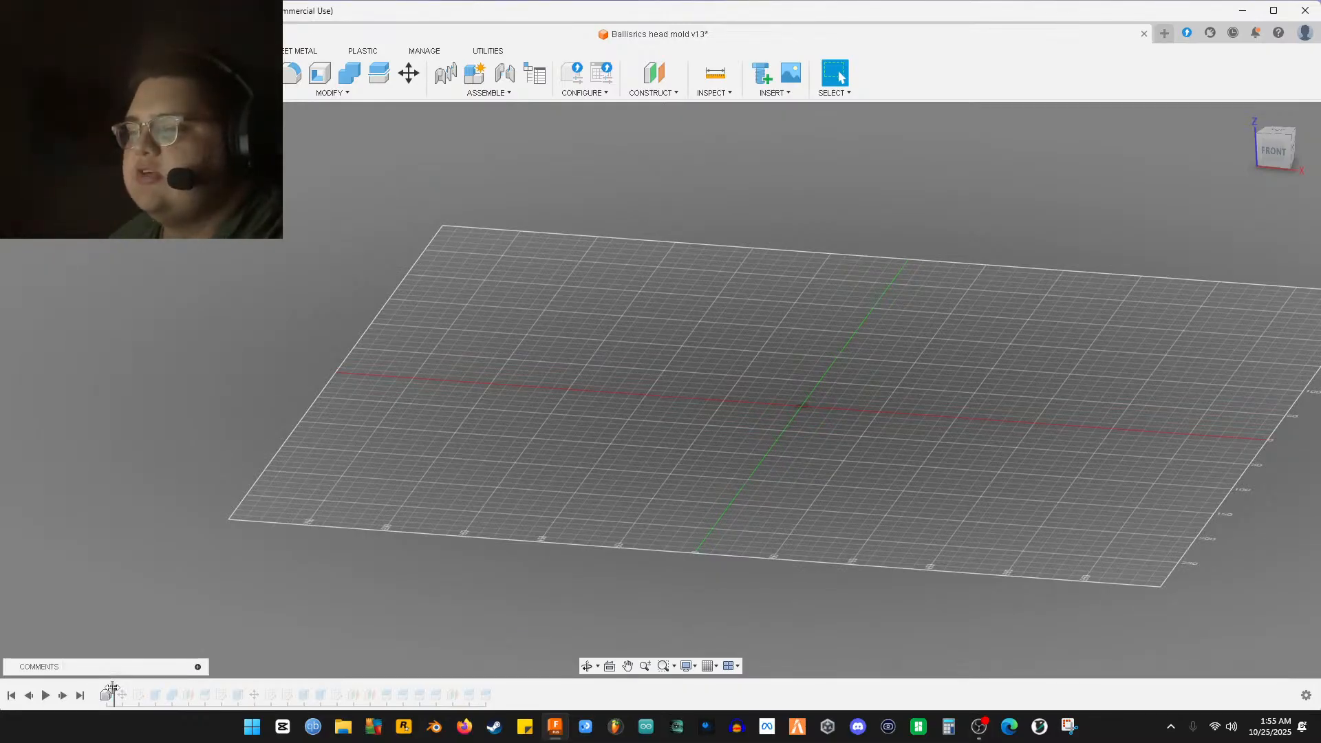
{"action": "left_click_drag", "start_coordinate": [112, 689], "coordinate": [114, 689]}
{"action": "scroll", "coordinate": [492, 640], "scroll_direction": "up", "scroll_amount": 3}
{"action": "middle_click_drag", "start_coordinate": [491, 640], "coordinate": [447, 632]}
{"action": "middle_click_drag", "start_coordinate": [589, 594], "coordinate": [722, 590], "text": "shift"}
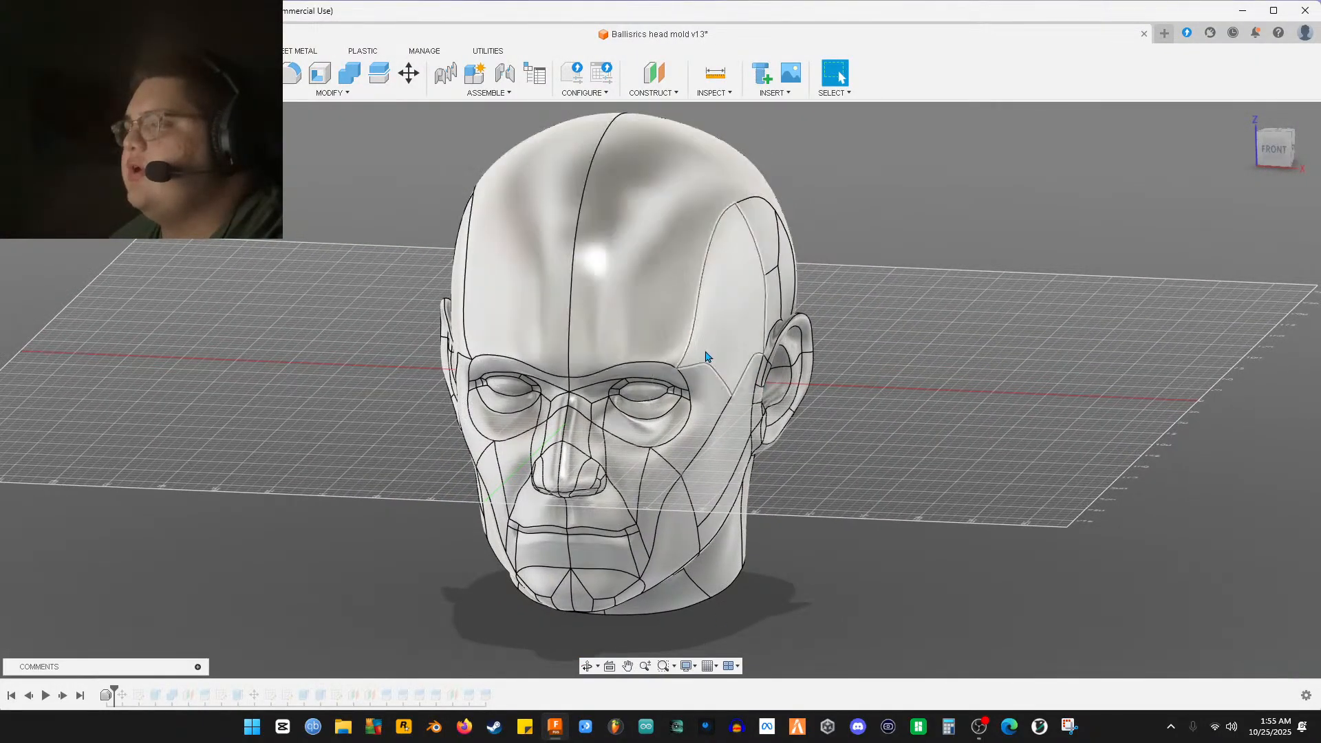
{"action": "middle_click_drag", "start_coordinate": [759, 579], "coordinate": [541, 537], "text": "shift"}
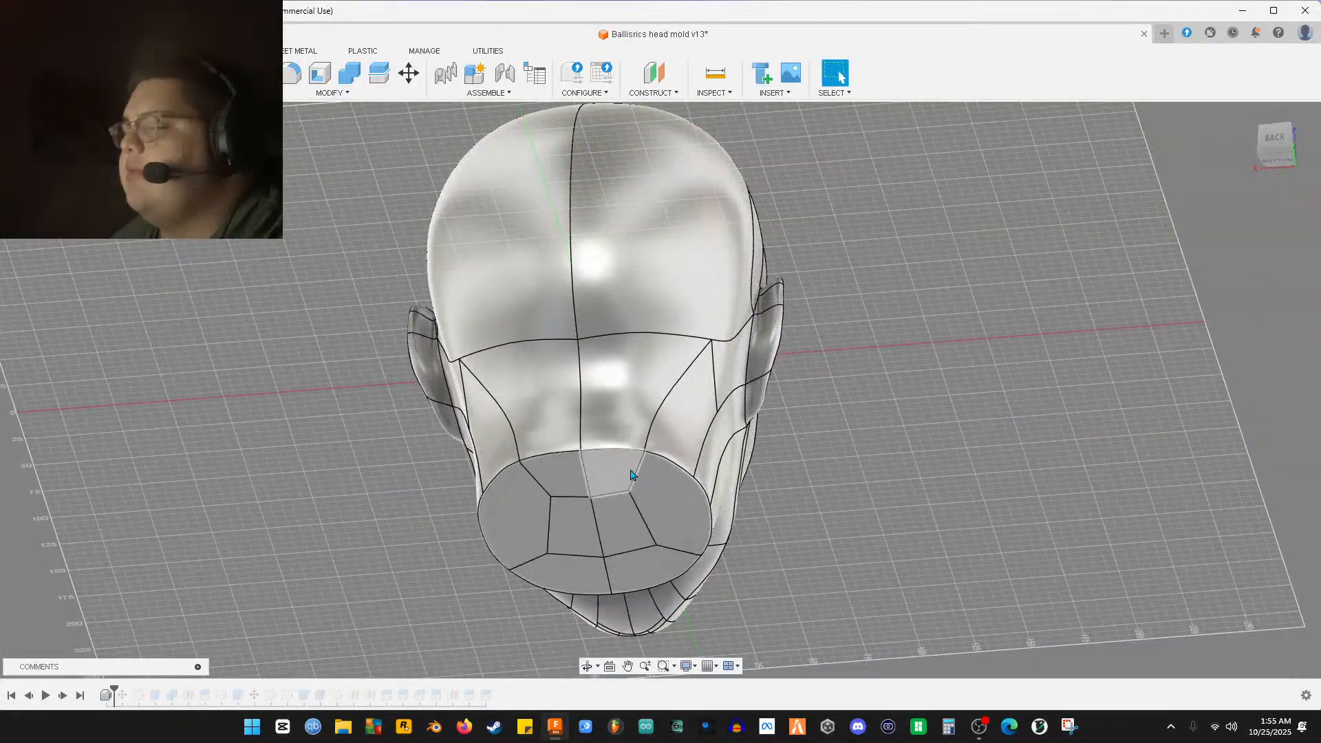
{"action": "middle_click_drag", "start_coordinate": [754, 551], "coordinate": [660, 489], "text": "shift"}
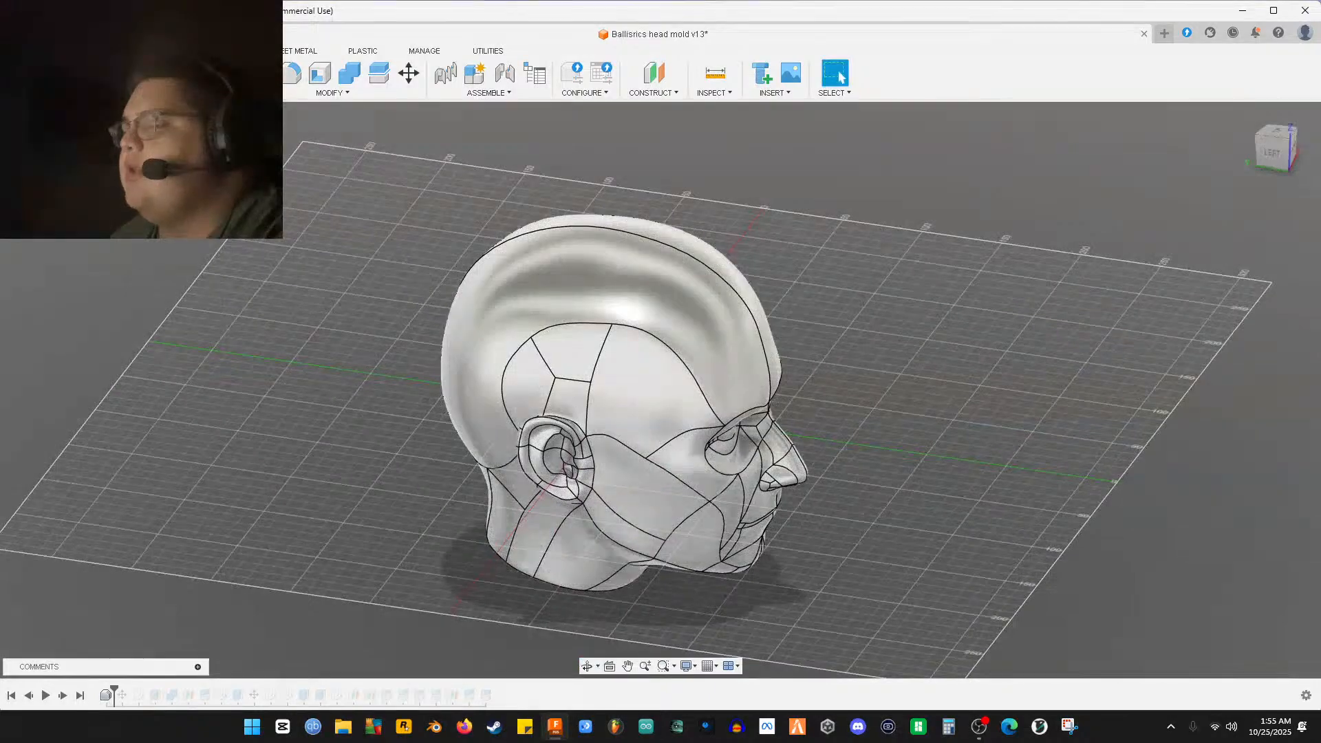
{"action": "left_click", "coordinate": [661, 489]}
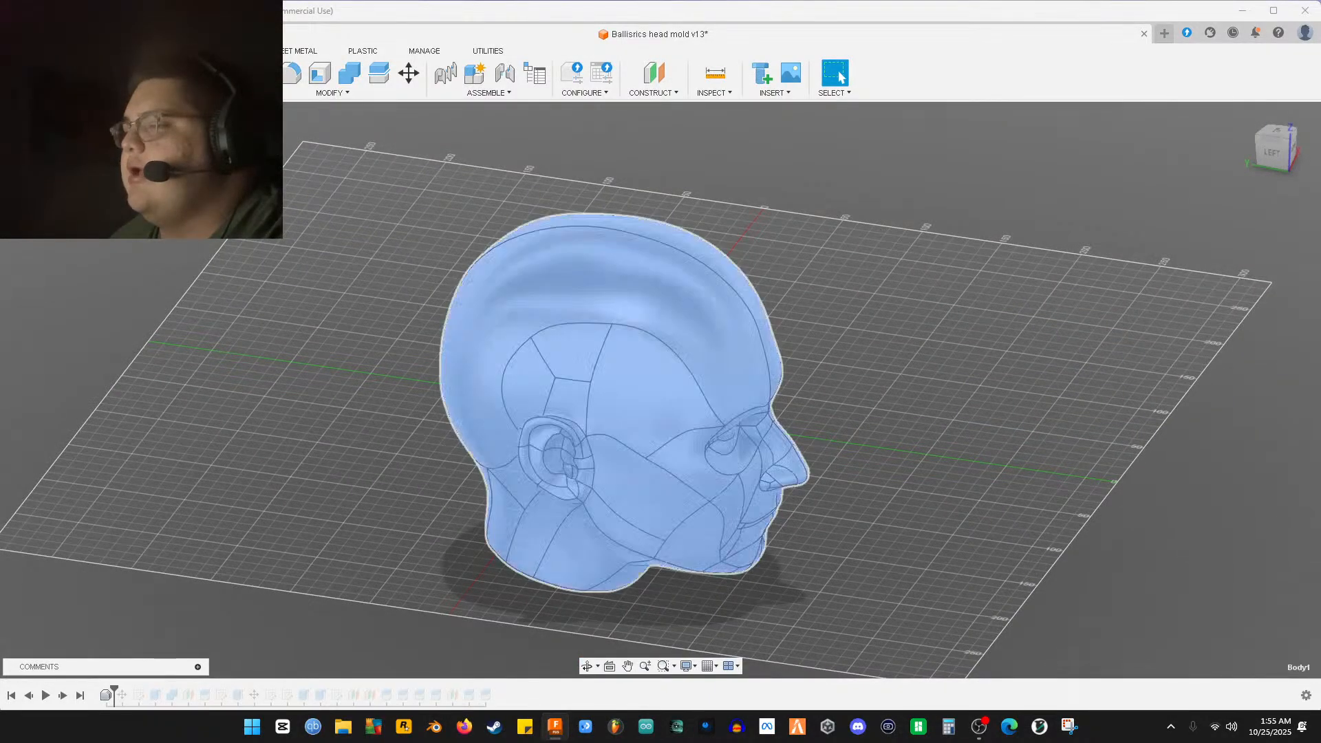
{"action": "middle_click_drag", "start_coordinate": [353, 402], "coordinate": [414, 319], "text": "shift"}
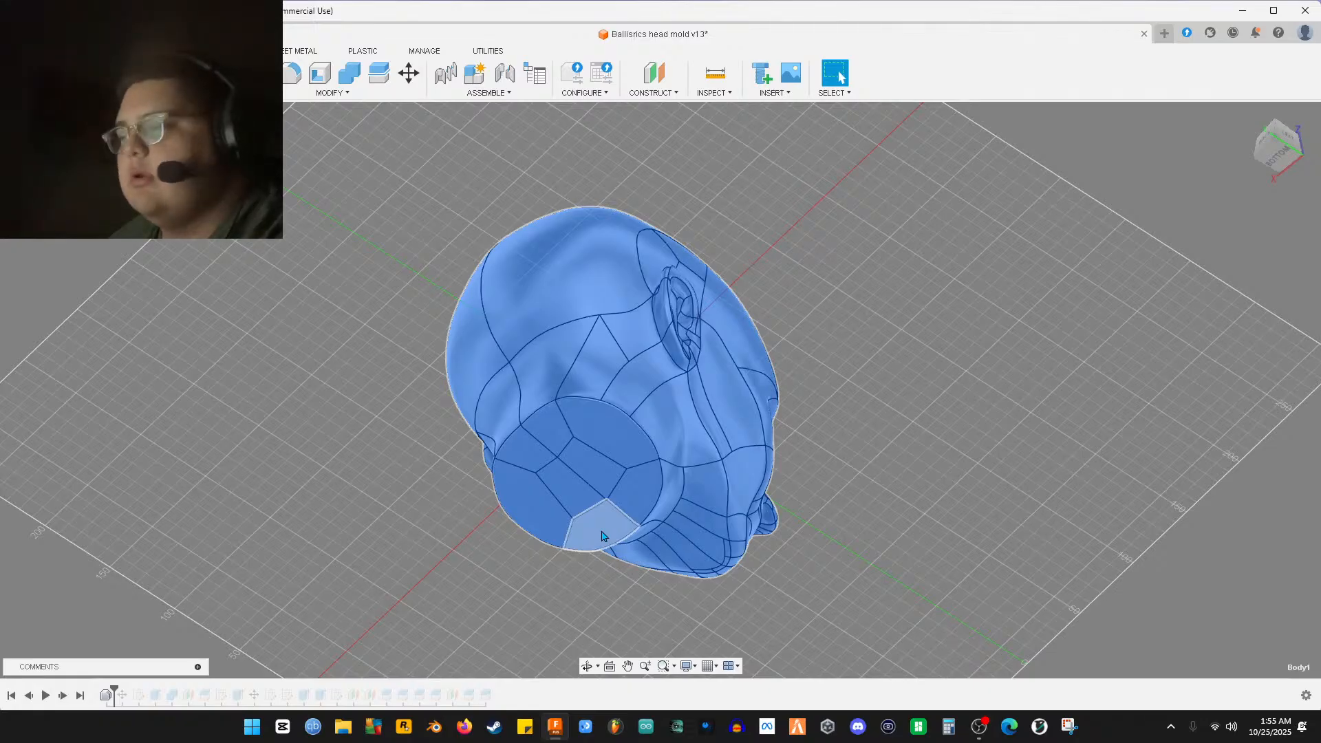
{"action": "middle_click_drag", "start_coordinate": [736, 497], "coordinate": [841, 77], "text": "shift"}
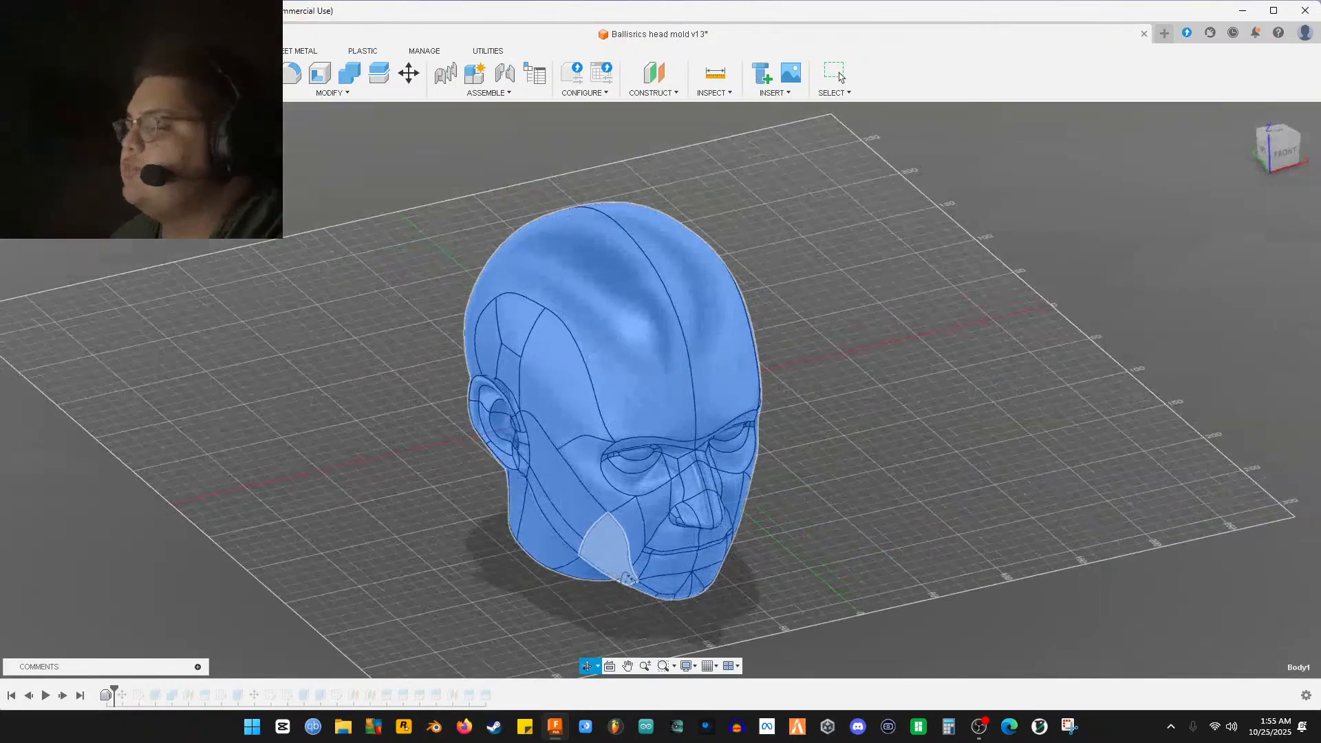
{"action": "left_click", "coordinate": [440, 523]}
{"action": "middle_click_drag", "start_coordinate": [438, 523], "coordinate": [544, 497], "text": "shift"}
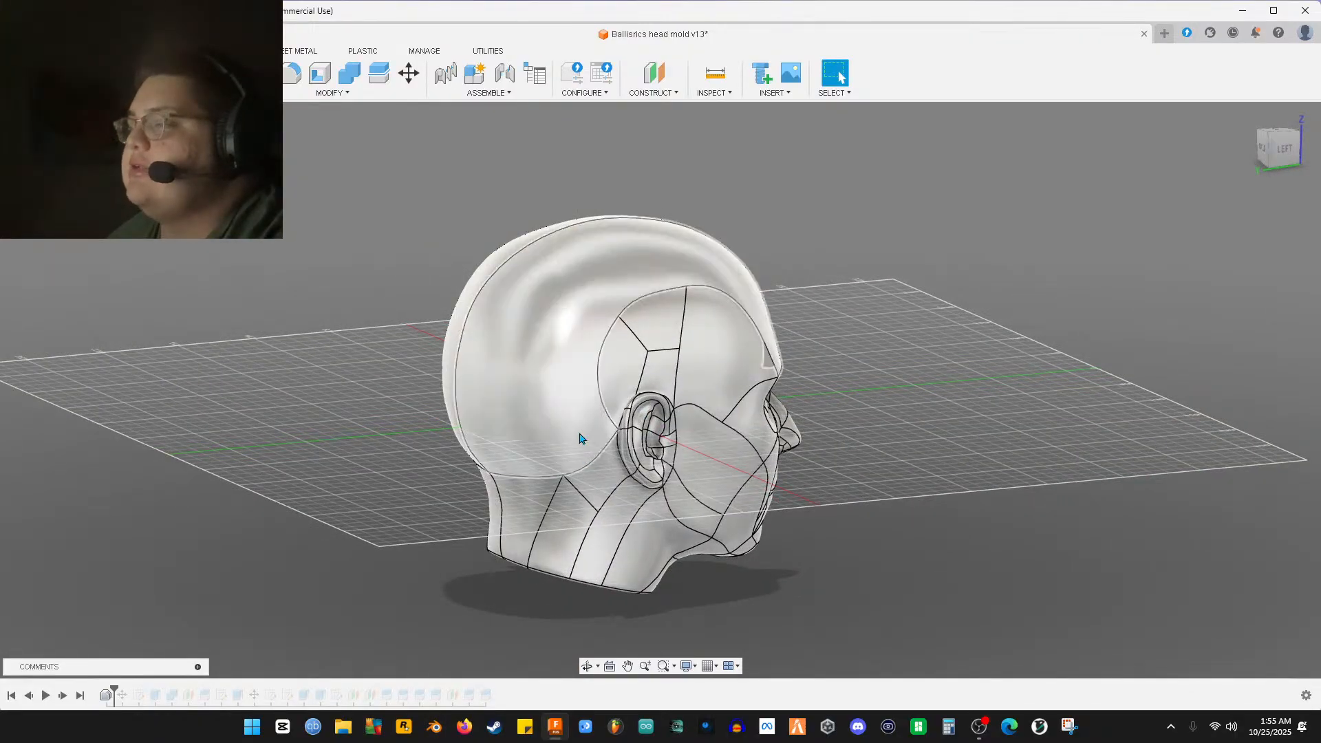
{"action": "middle_click_drag", "start_coordinate": [647, 467], "coordinate": [719, 470], "text": "shift"}
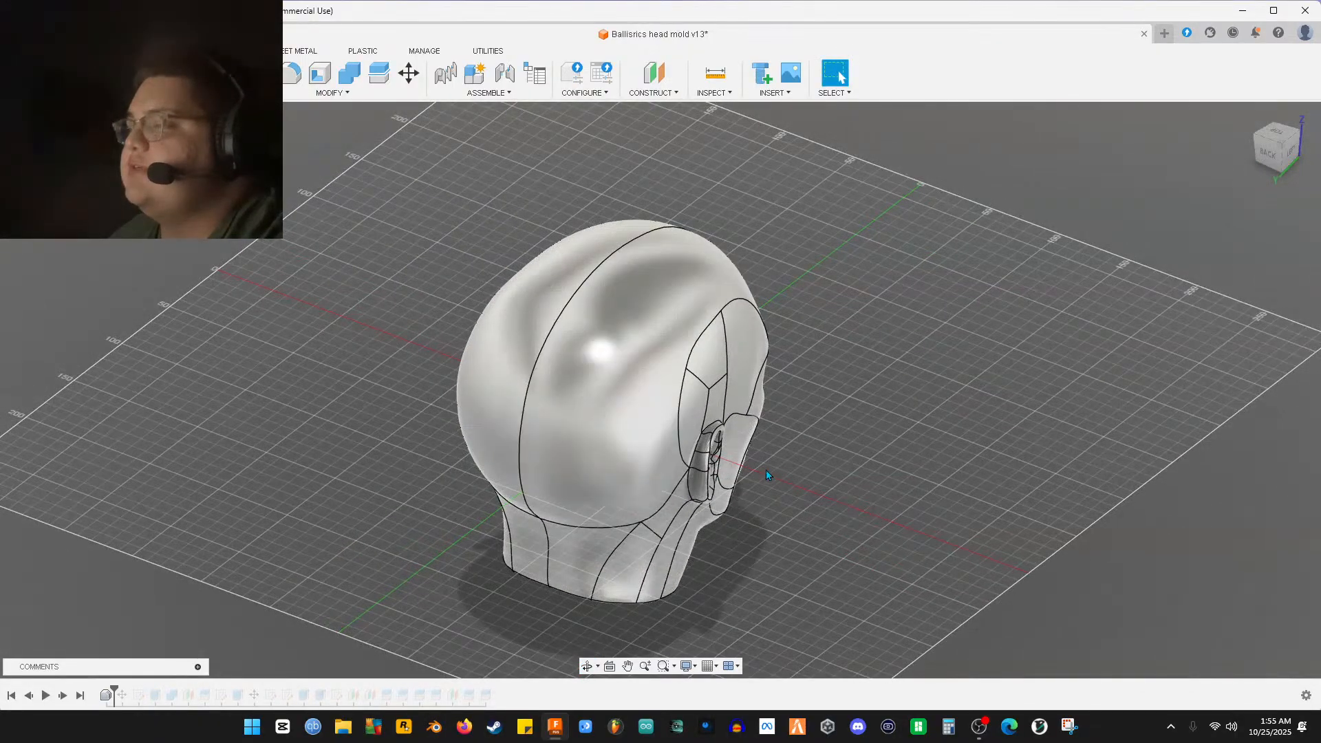
{"action": "mouse_move", "coordinate": [836, 489]}
{"action": "middle_mouse_down", "text": "shift"}
{"action": "mouse_move", "coordinate": [703, 475]}
{"action": "mouse_move", "coordinate": [832, 490]}
{"action": "mouse_move", "coordinate": [833, 477]}
{"action": "middle_mouse_up", "text": "shift"}
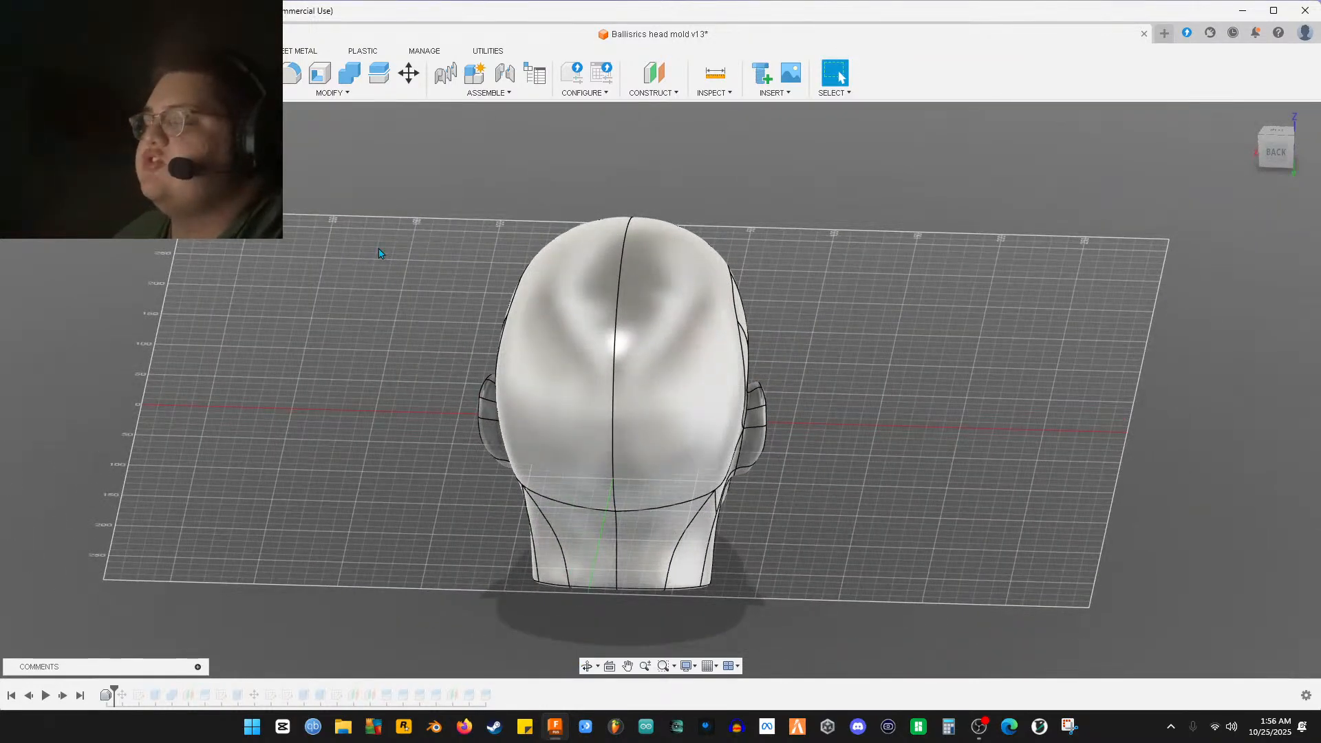
{"action": "middle_click_drag", "start_coordinate": [728, 436], "coordinate": [713, 421], "text": "shift"}
{"action": "middle_click_drag", "start_coordinate": [801, 465], "coordinate": [819, 526], "text": "shift"}
{"action": "scroll", "coordinate": [716, 482], "scroll_direction": "up", "scroll_amount": 5}
{"action": "scroll", "coordinate": [836, 551], "scroll_direction": "down", "scroll_amount": 1}
{"action": "scroll", "coordinate": [826, 552], "scroll_direction": "up", "scroll_amount": 3}
{"action": "scroll", "coordinate": [833, 538], "scroll_direction": "up", "scroll_amount": 6}
{"action": "scroll", "coordinate": [798, 475], "scroll_direction": "down", "scroll_amount": 6}
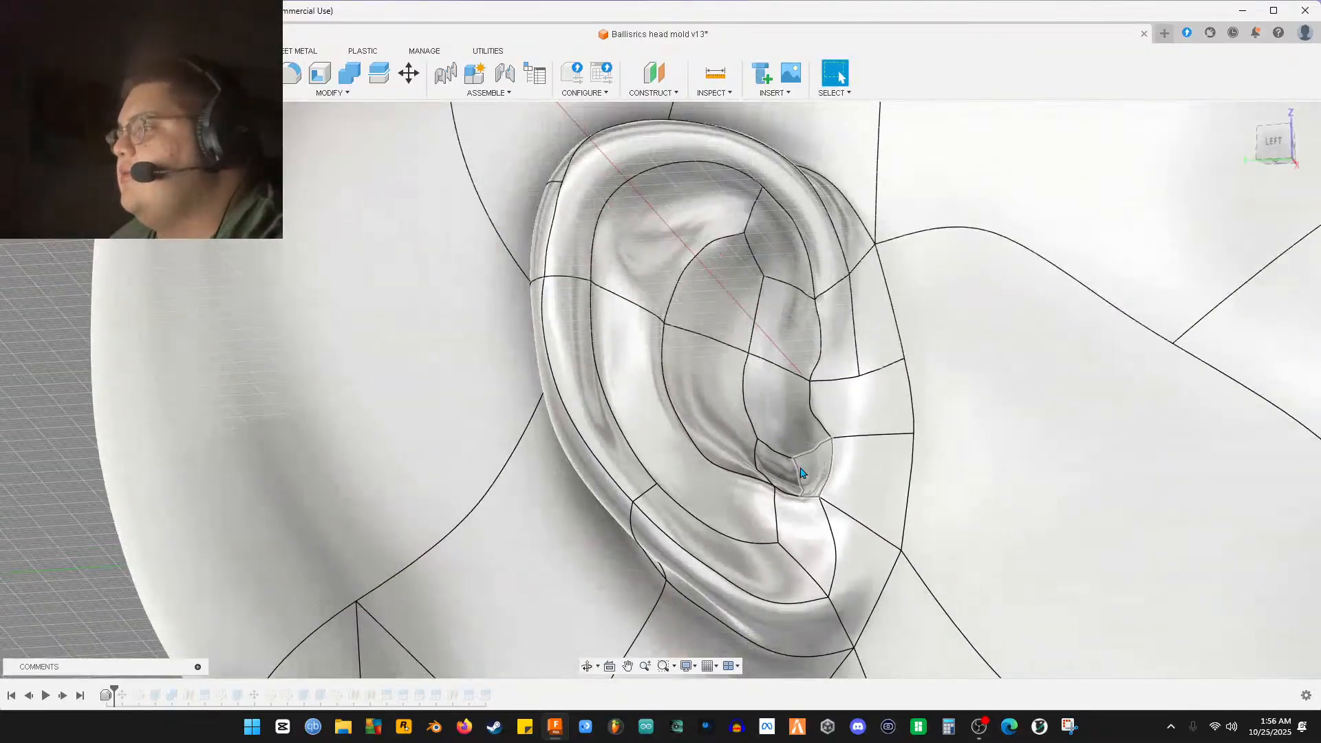
{"action": "scroll", "coordinate": [801, 473], "scroll_direction": "down", "scroll_amount": 5}
{"action": "middle_click_drag", "start_coordinate": [848, 492], "coordinate": [702, 509], "text": "shift"}
{"action": "middle_click_drag", "start_coordinate": [783, 494], "coordinate": [816, 471], "text": "shift"}
{"action": "scroll", "coordinate": [753, 449], "scroll_direction": "down", "scroll_amount": 1}
{"action": "scroll", "coordinate": [815, 472], "scroll_direction": "down", "scroll_amount": 5}
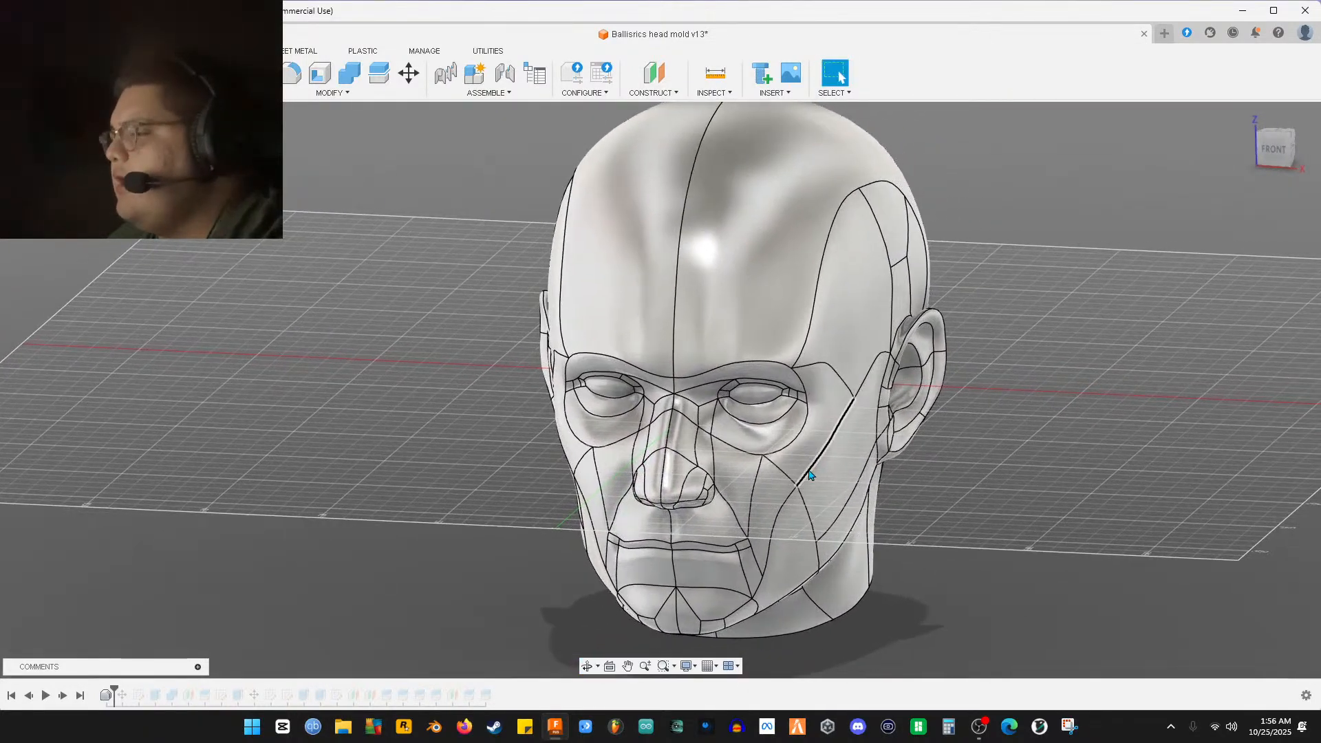
{"action": "middle_click_drag", "start_coordinate": [922, 506], "coordinate": [849, 483], "text": "shift"}
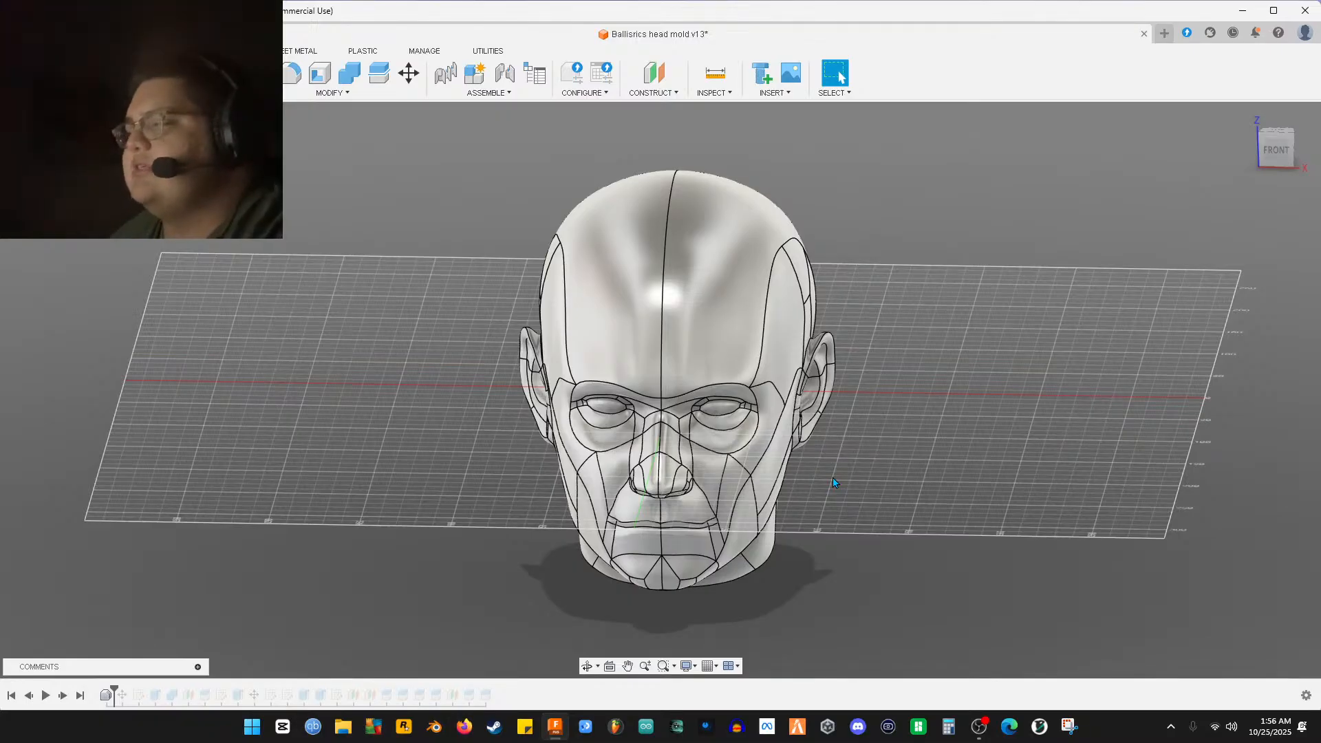
{"action": "middle_click_drag", "start_coordinate": [831, 482], "coordinate": [787, 472], "text": "shift"}
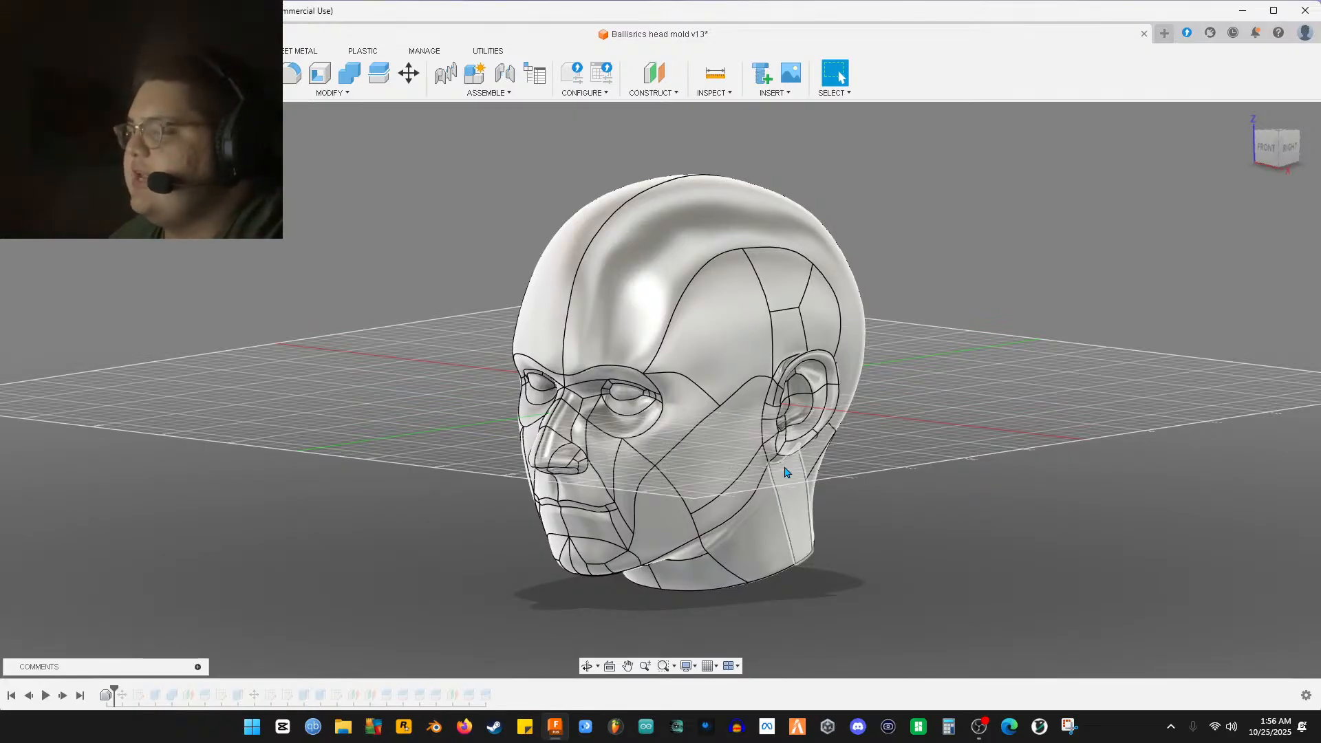
{"action": "middle_click_drag", "start_coordinate": [778, 479], "coordinate": [765, 444], "text": "shift"}
{"action": "middle_click_drag", "start_coordinate": [367, 589], "coordinate": [406, 585], "text": "shift"}
{"action": "middle_click_drag", "start_coordinate": [520, 523], "coordinate": [465, 535], "text": "shift"}
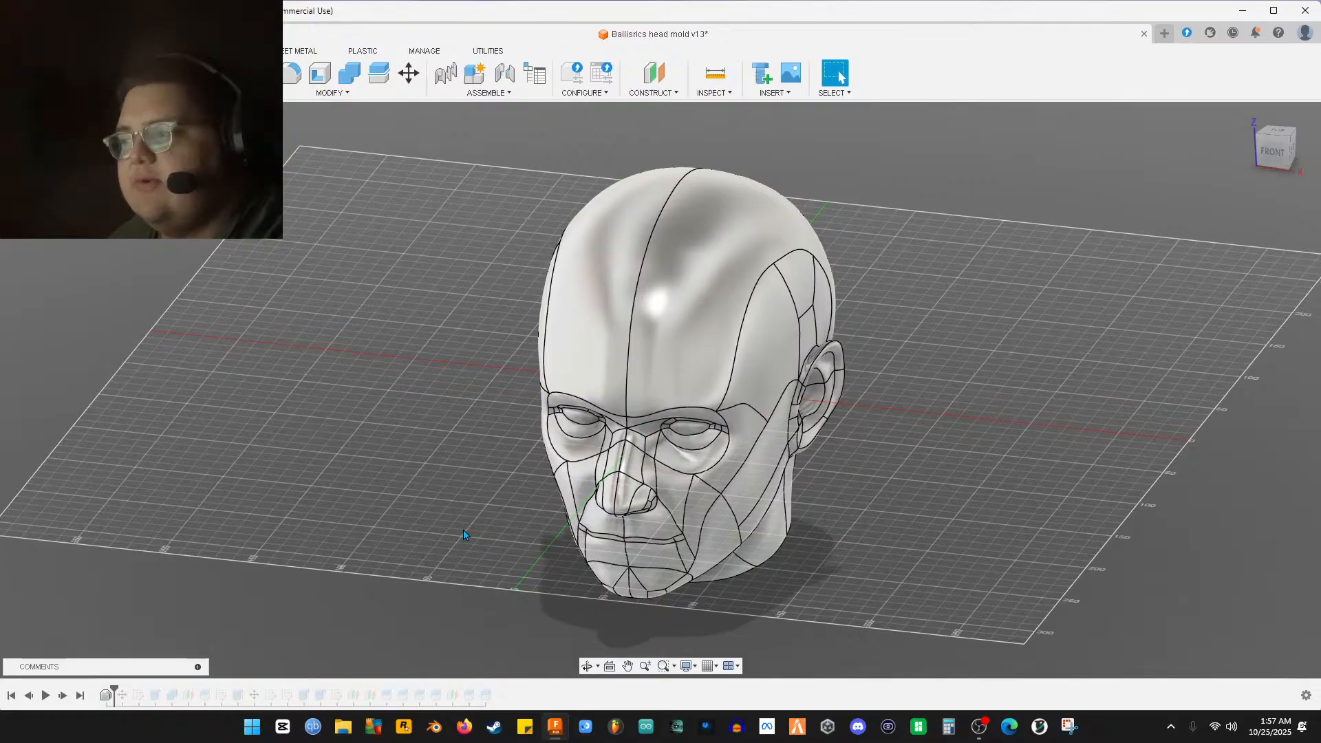
{"action": "middle_click_drag", "start_coordinate": [466, 552], "coordinate": [427, 583], "text": "shift"}
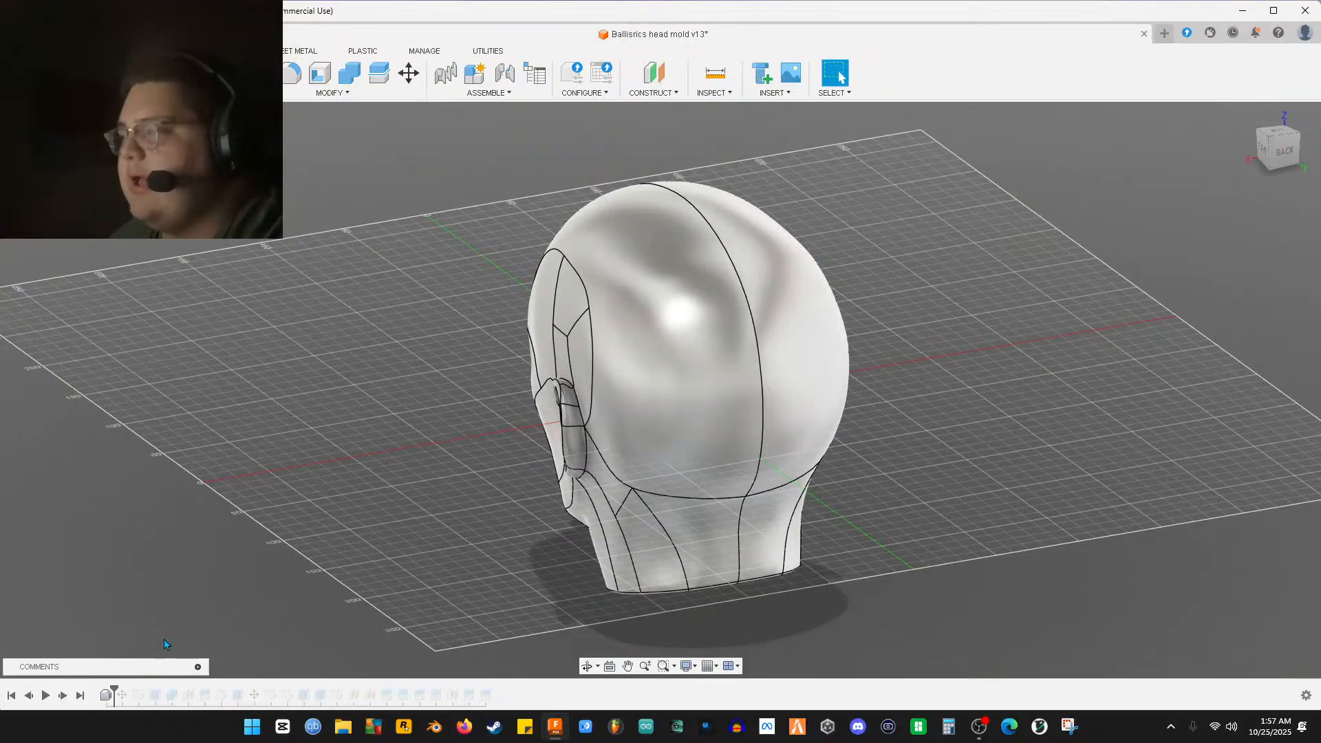
{"action": "middle_click_drag", "start_coordinate": [379, 497], "coordinate": [504, 523], "text": "shift"}
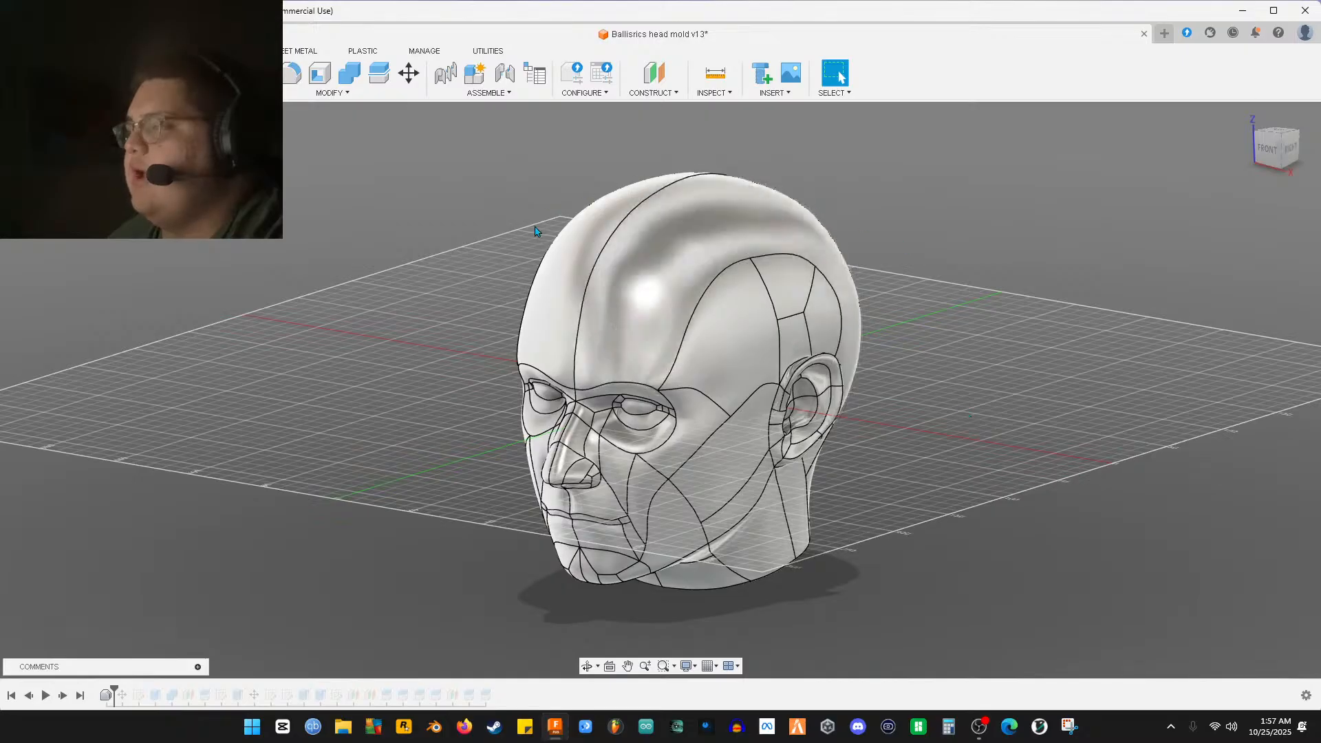
{"action": "middle_click_drag", "start_coordinate": [509, 483], "coordinate": [451, 282], "text": "shift"}
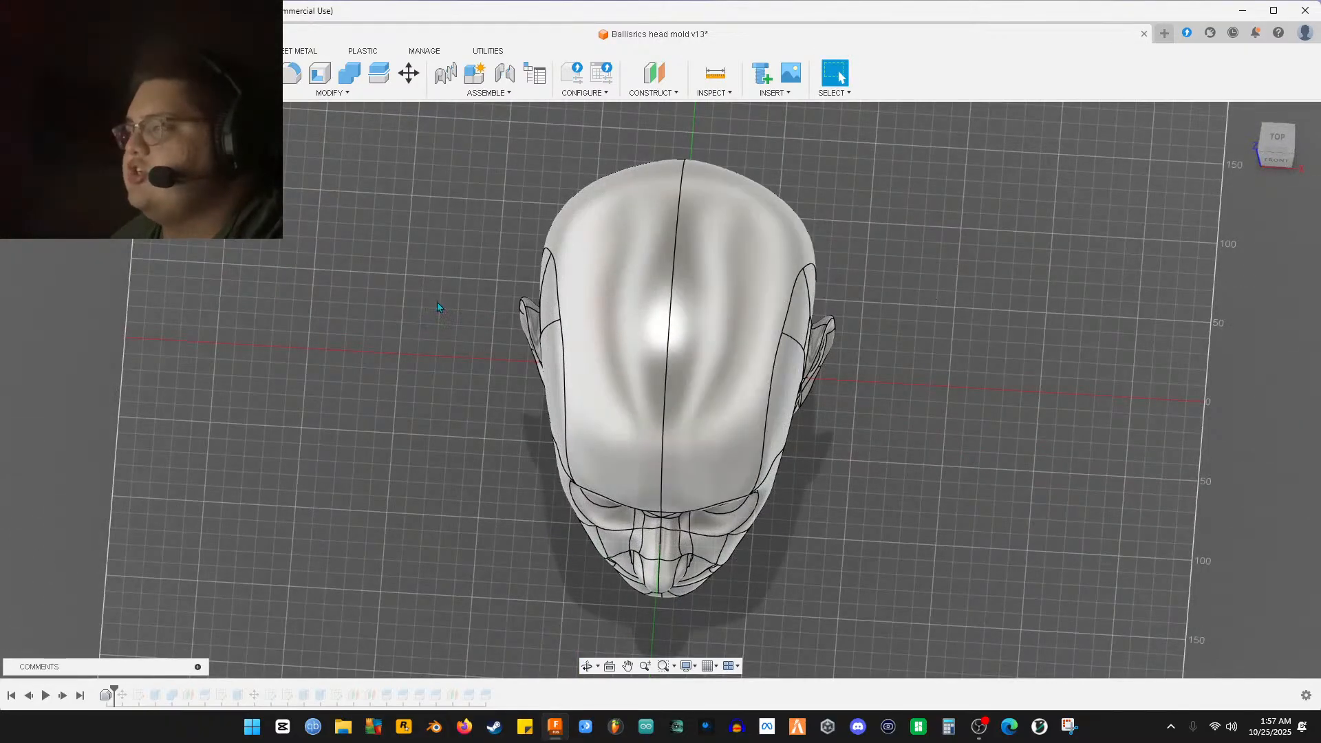
{"action": "middle_click_drag", "start_coordinate": [671, 459], "coordinate": [357, 427], "text": "shift"}
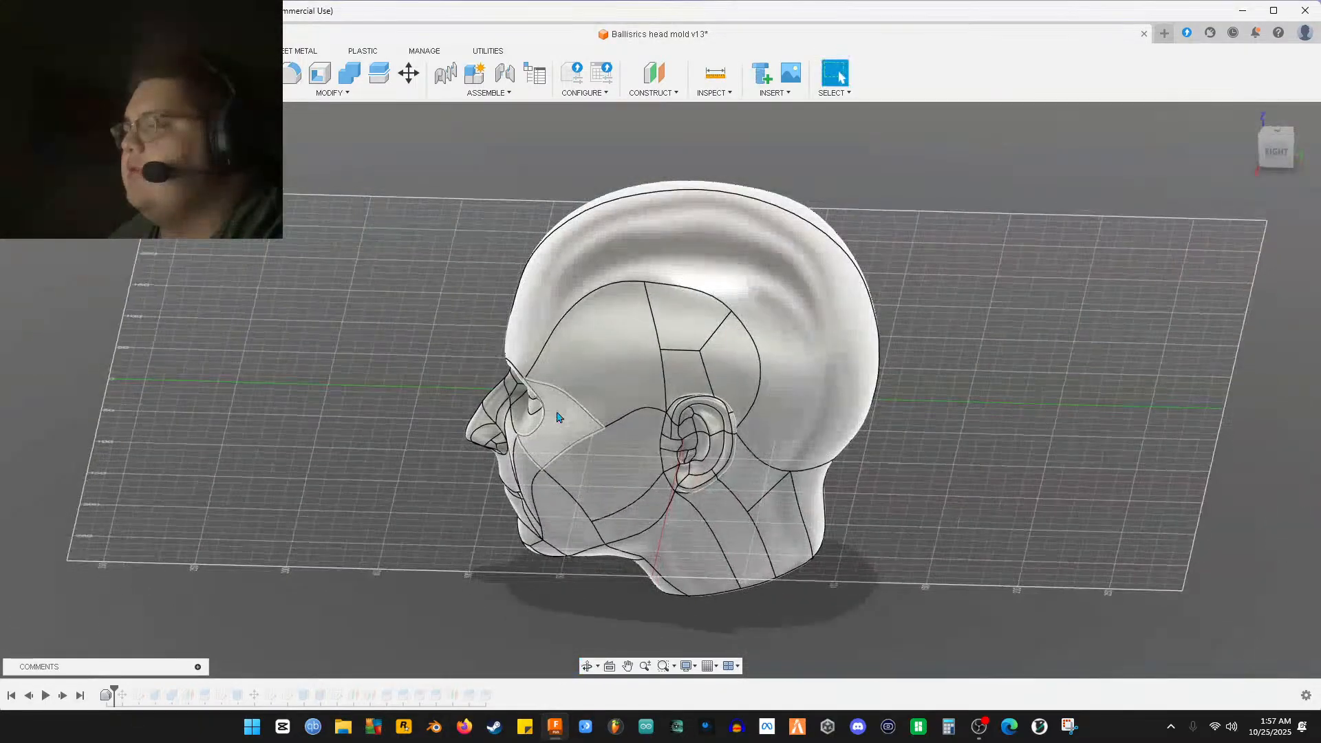
{"action": "key", "text": "ctrl+a"}
{"action": "middle_click_drag", "start_coordinate": [190, 332], "coordinate": [454, 261], "text": "shift"}
{"action": "middle_click_drag", "start_coordinate": [524, 481], "coordinate": [407, 388], "text": "shift"}
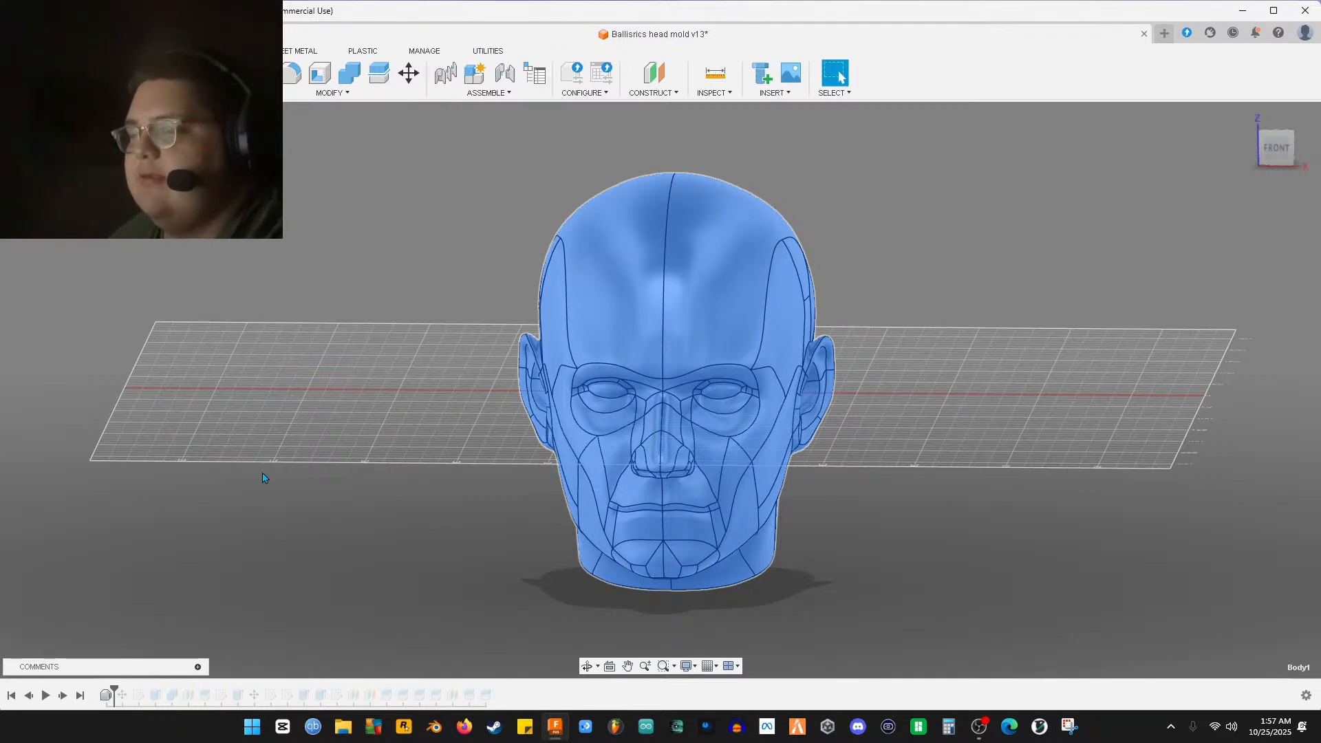
Roll the timeline past Sketch4 and the box extrude so the rectangular block encloses the head
{"action": "left_click_drag", "start_coordinate": [115, 688], "coordinate": [125, 688]}
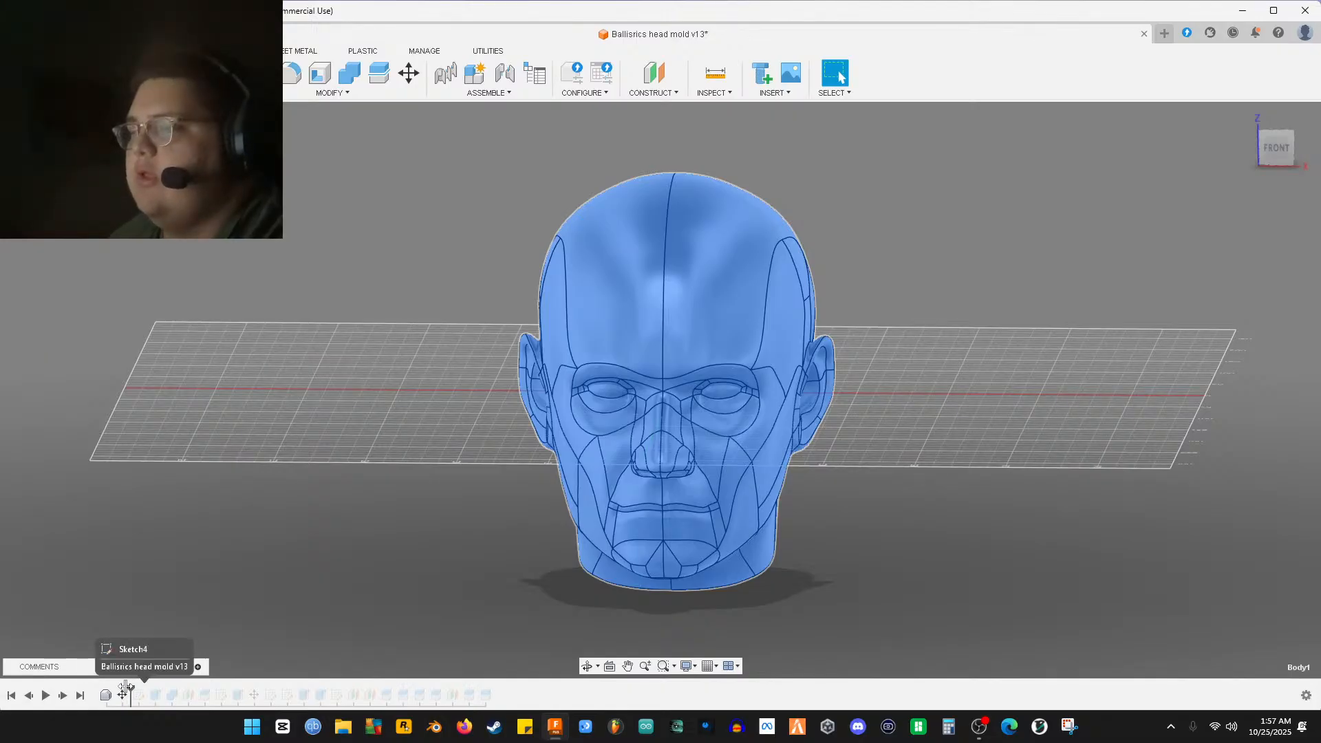
{"action": "middle_click_drag", "start_coordinate": [153, 640], "coordinate": [342, 507], "text": "shift"}
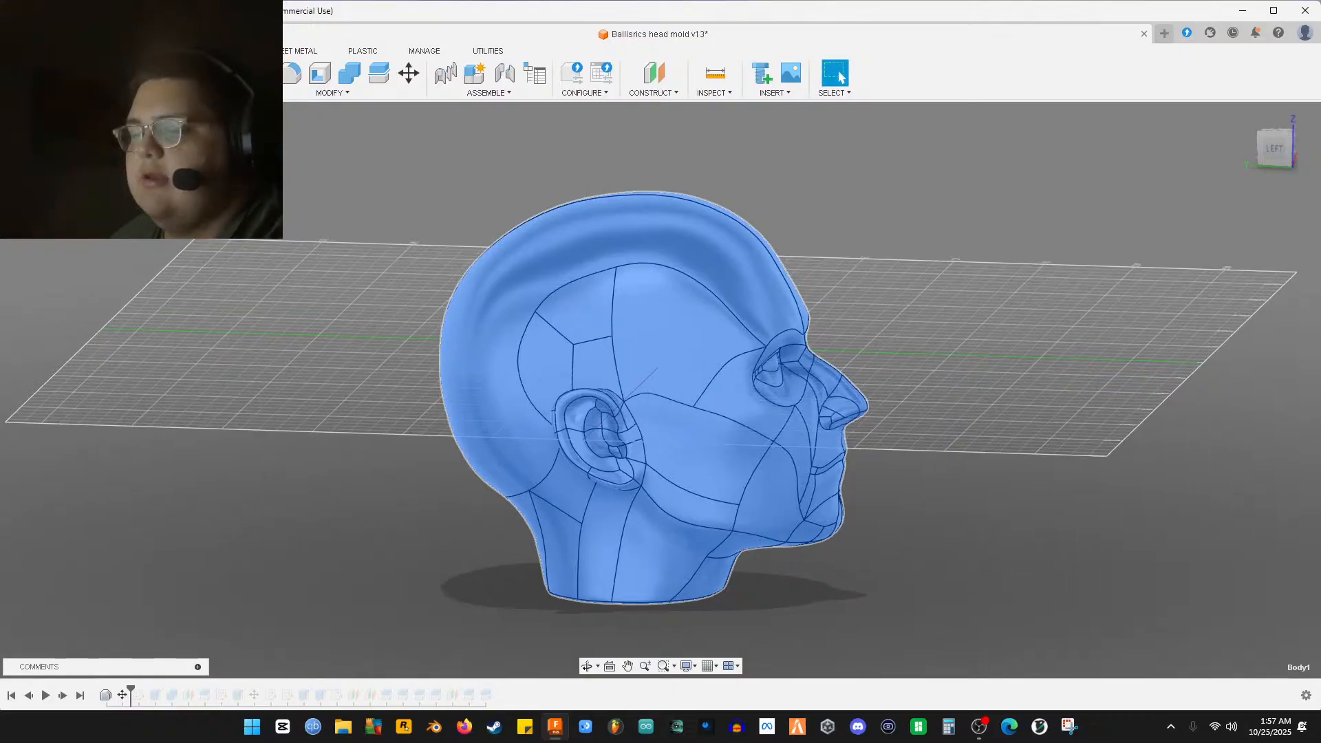
{"action": "left_click_drag", "start_coordinate": [131, 689], "coordinate": [140, 694]}
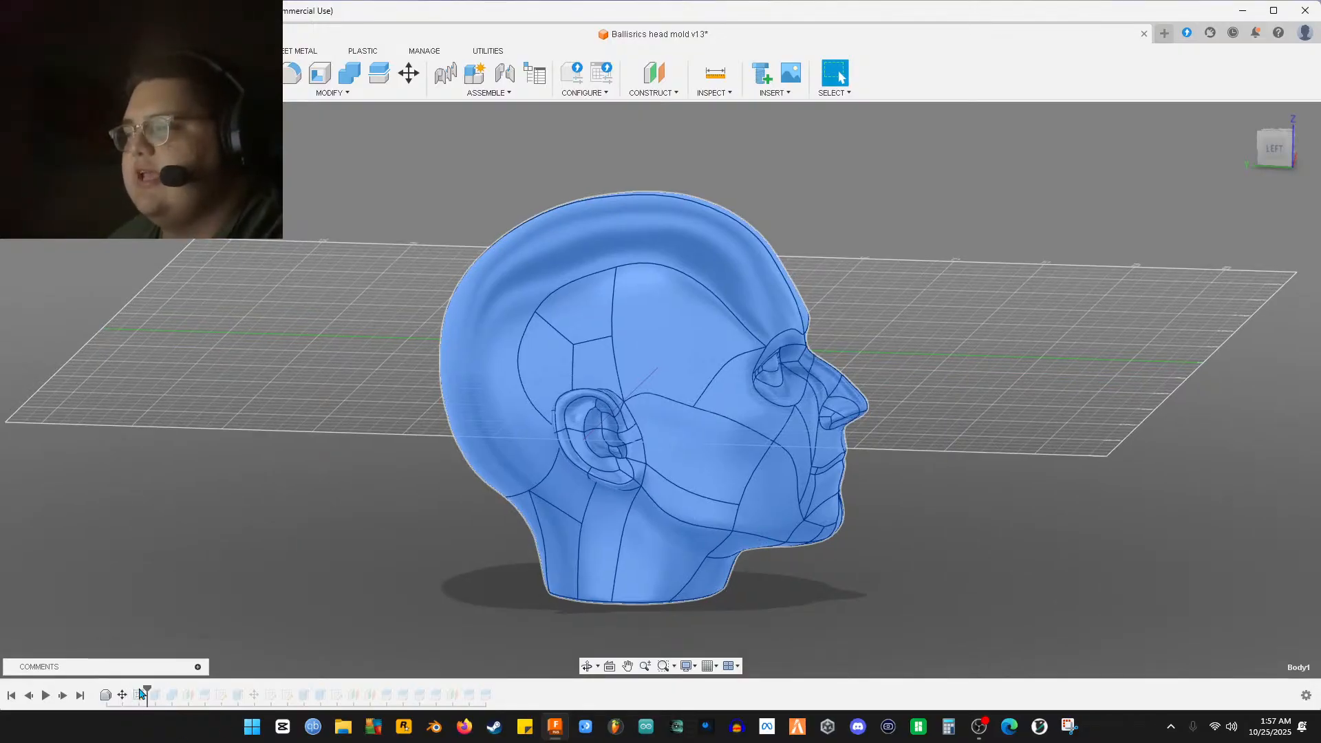
{"action": "left_click", "coordinate": [60, 248]}
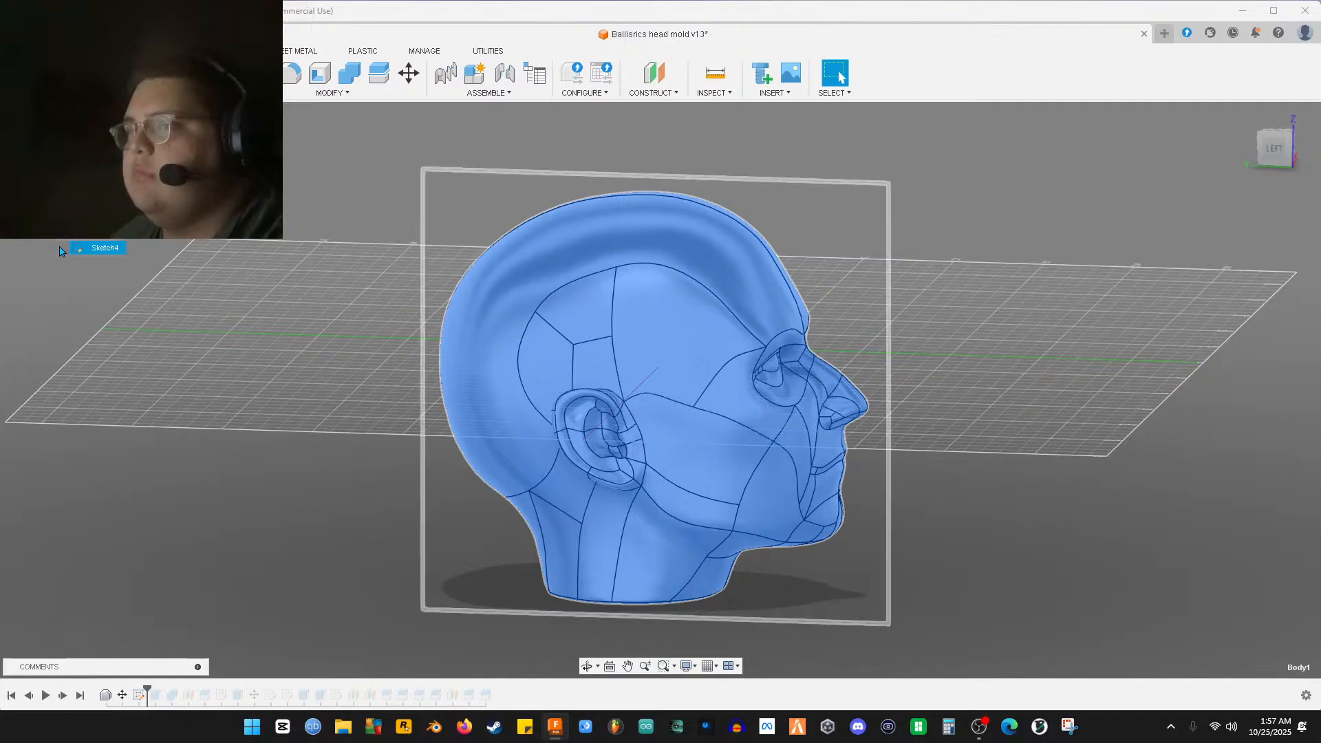
{"action": "mouse_move", "coordinate": [220, 378]}
{"action": "middle_mouse_down", "text": "shift"}
{"action": "mouse_move", "coordinate": [314, 373]}
{"action": "mouse_move", "coordinate": [123, 374]}
{"action": "mouse_move", "coordinate": [158, 382]}
{"action": "mouse_move", "coordinate": [90, 468]}
{"action": "middle_mouse_up", "text": "shift"}
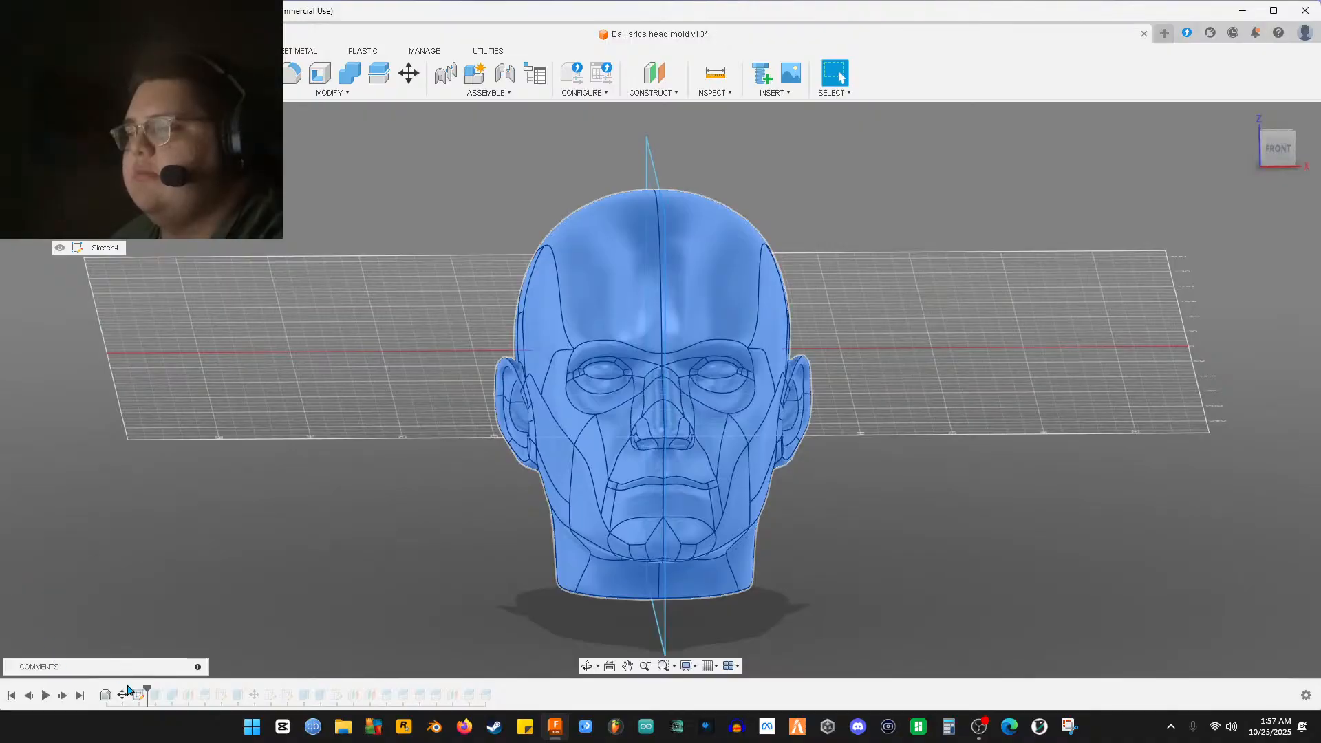
{"action": "left_click_drag", "start_coordinate": [146, 691], "coordinate": [167, 687]}
{"action": "middle_click_drag", "start_coordinate": [207, 640], "coordinate": [179, 620], "text": "shift"}
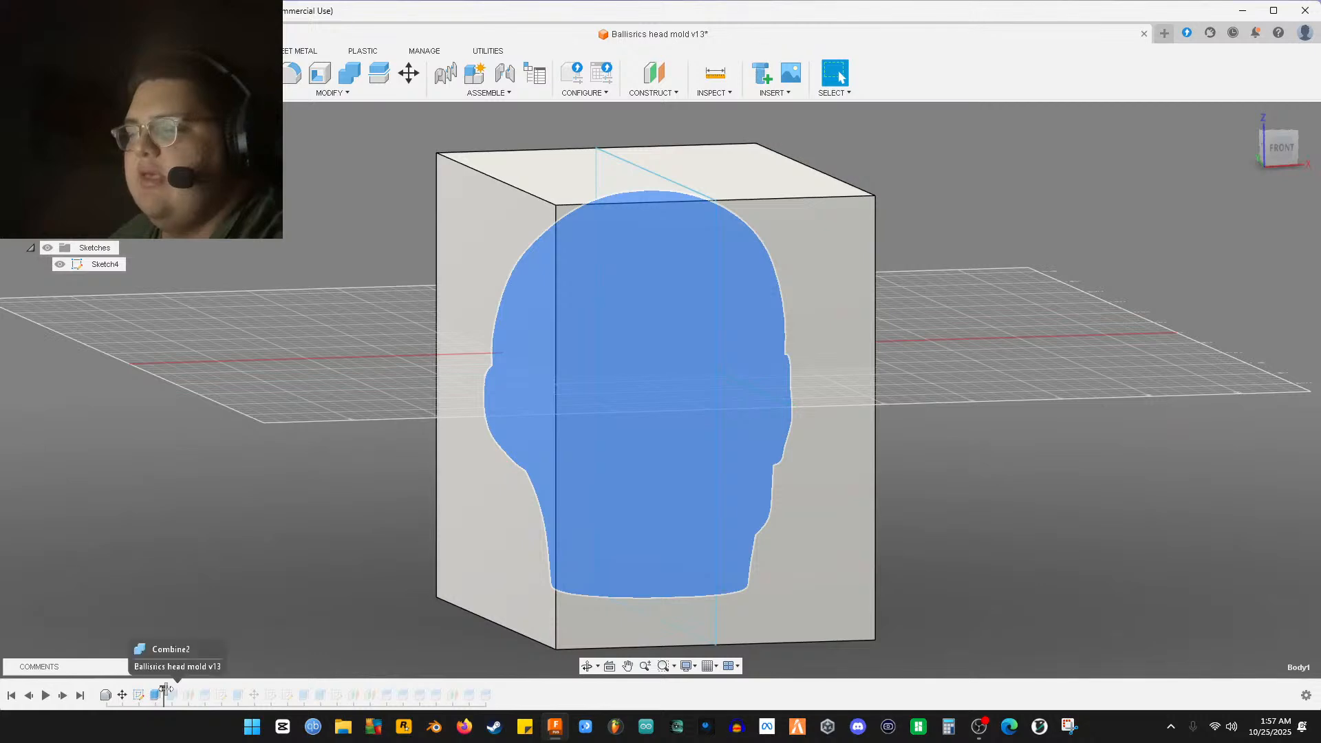
Advance past Sketch5, BIGGER and Sketch28 until the block splits into two halves showing the head cavity
{"action": "left_click_drag", "start_coordinate": [167, 688], "coordinate": [237, 687]}
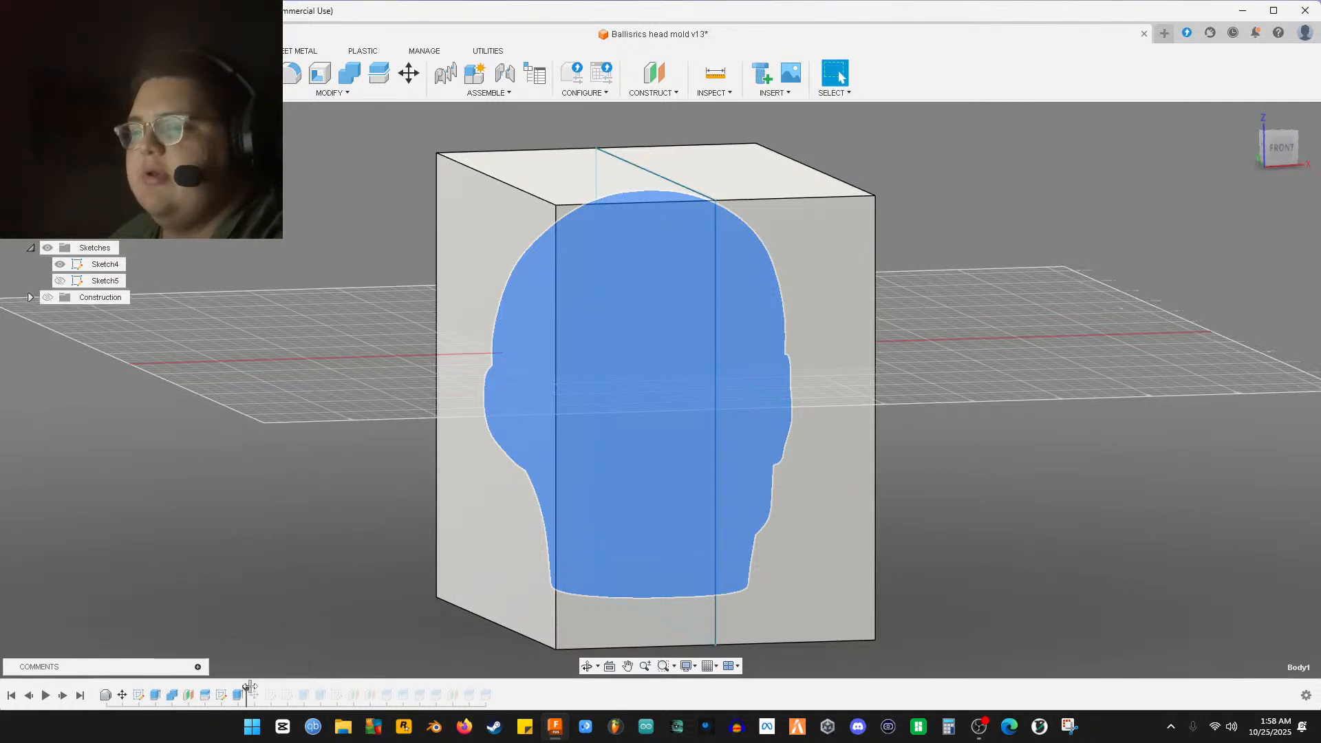
{"action": "middle_click_drag", "start_coordinate": [282, 633], "coordinate": [263, 685], "text": "shift"}
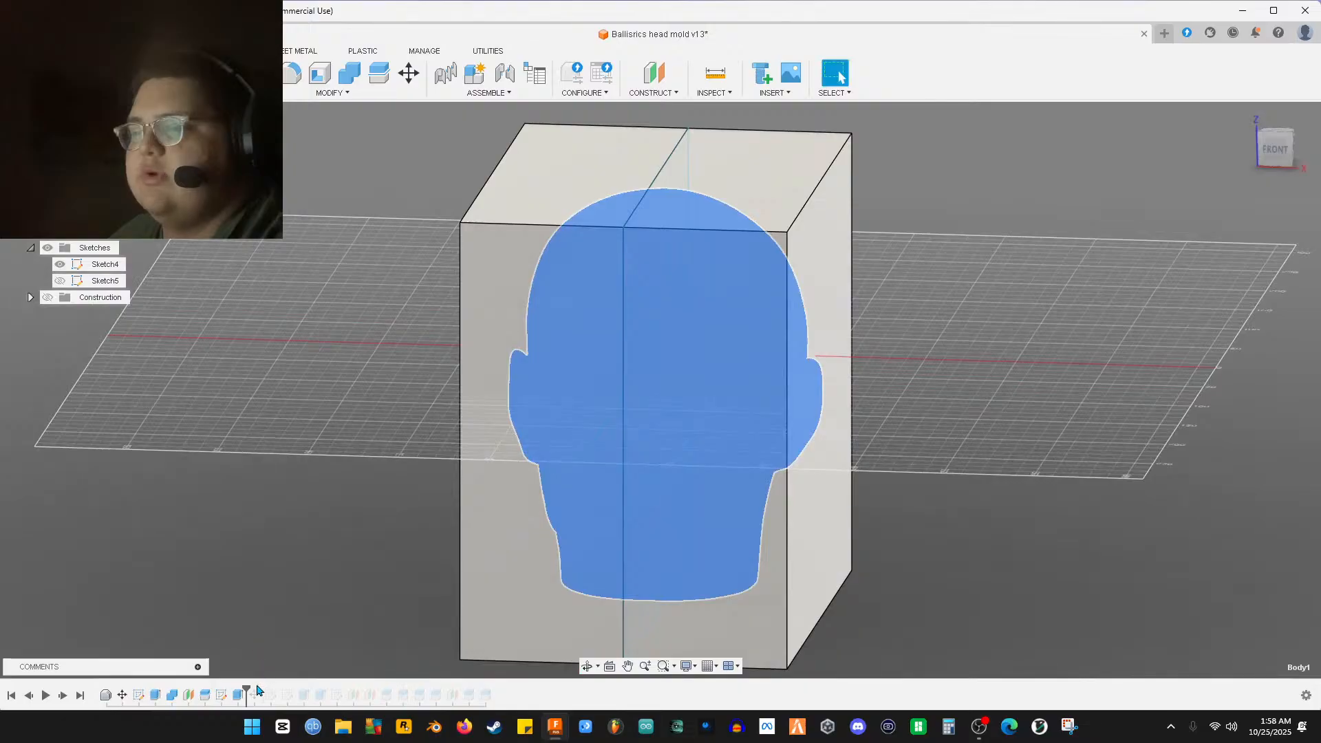
{"action": "left_click_drag", "start_coordinate": [249, 686], "coordinate": [312, 687]}
{"action": "mouse_move", "coordinate": [312, 687]}
{"action": "middle_mouse_down", "text": "shift"}
{"action": "mouse_move", "coordinate": [420, 677]}
{"action": "mouse_move", "coordinate": [324, 685]}
{"action": "middle_mouse_up", "text": "shift"}
{"action": "middle_click_drag", "start_coordinate": [331, 551], "coordinate": [674, 563], "text": "shift"}
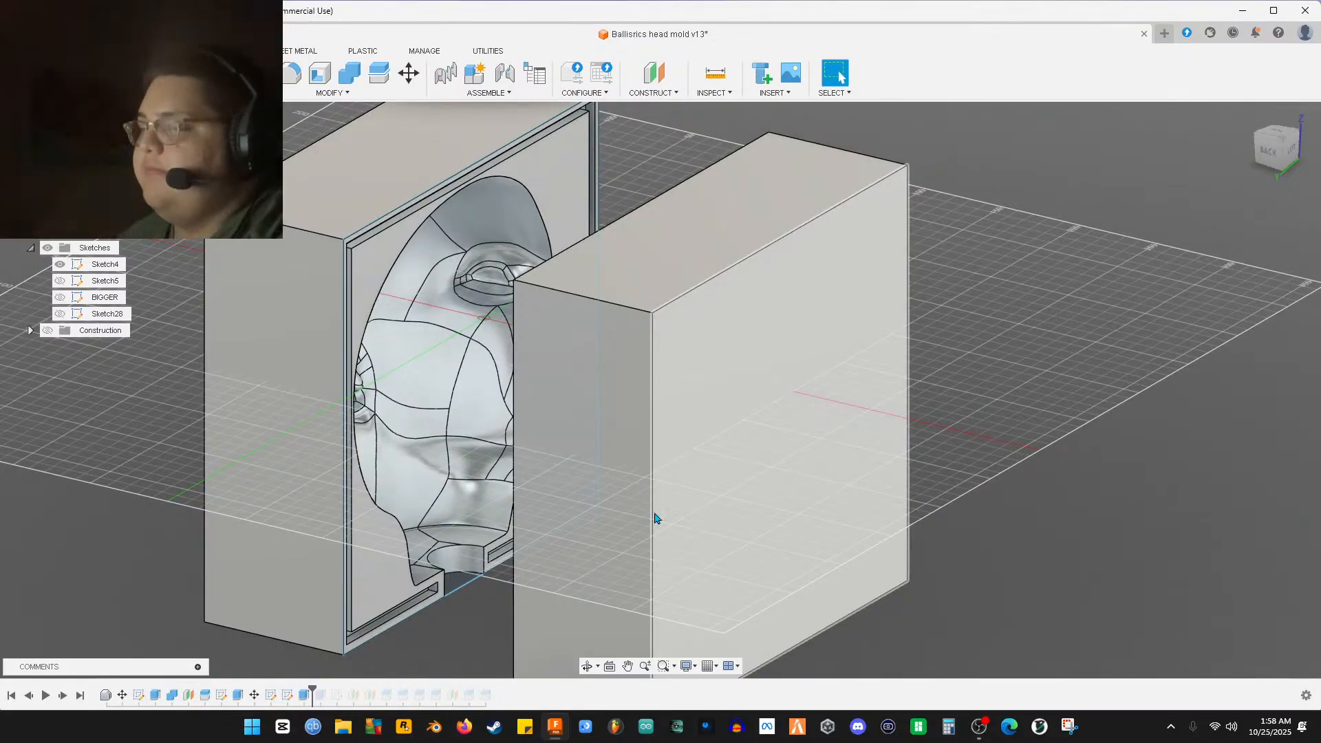
{"action": "middle_click_drag", "start_coordinate": [569, 448], "coordinate": [342, 412], "text": "shift"}
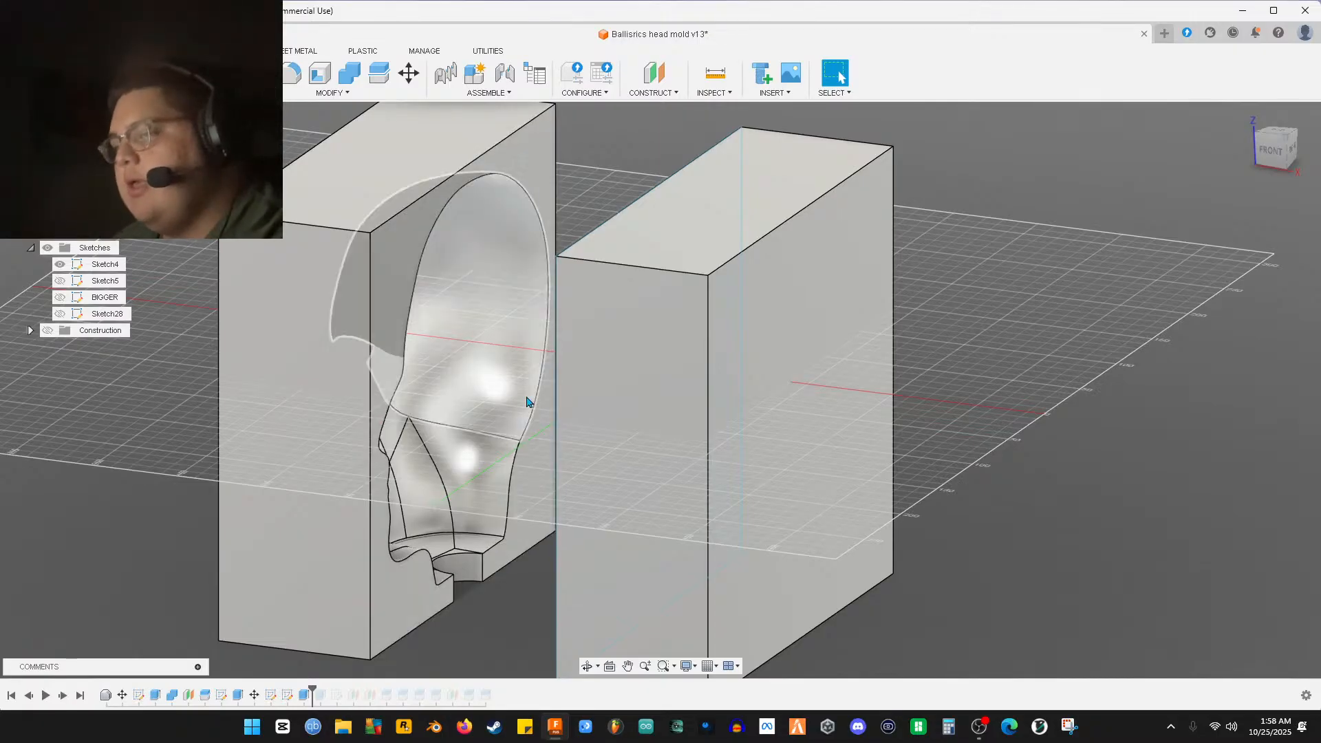
{"action": "middle_click_drag", "start_coordinate": [481, 398], "coordinate": [277, 407], "text": "shift"}
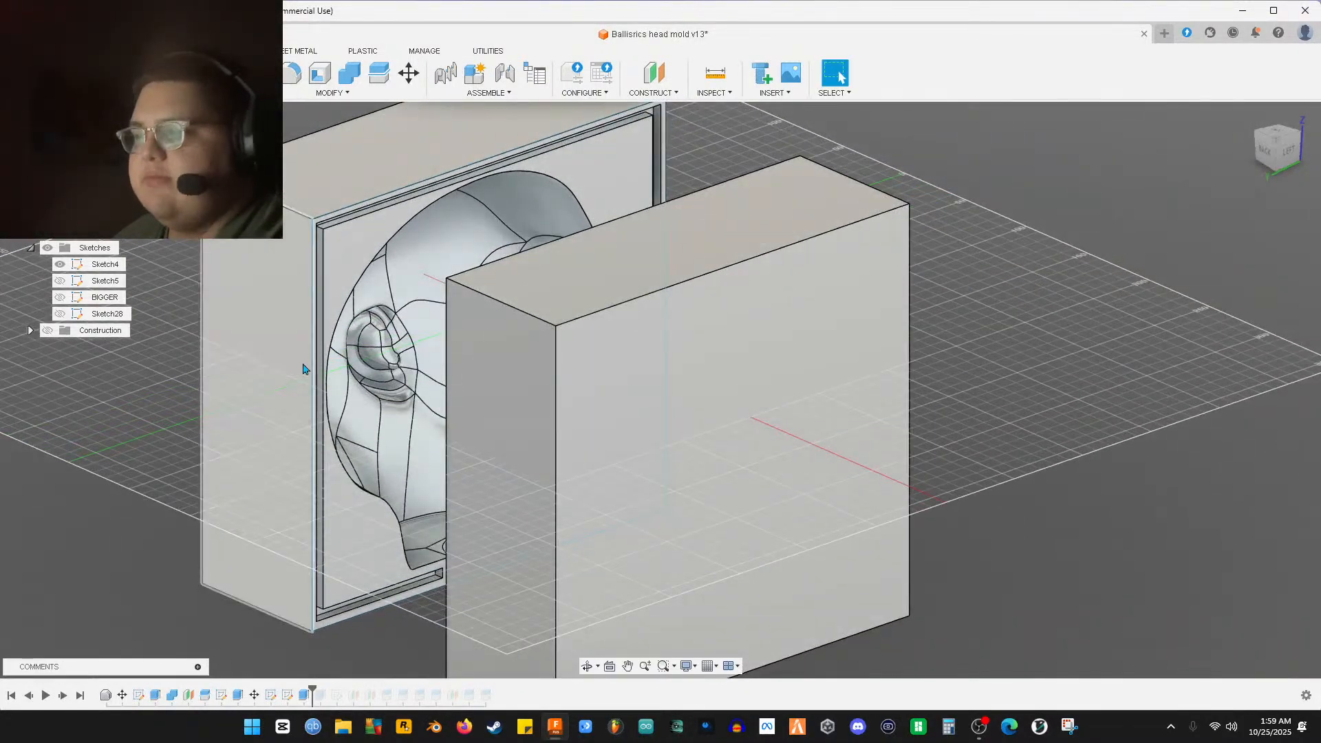
{"action": "middle_click_drag", "start_coordinate": [402, 309], "coordinate": [695, 292], "text": "shift"}
{"action": "middle_click_drag", "start_coordinate": [769, 318], "coordinate": [663, 301], "text": "shift"}
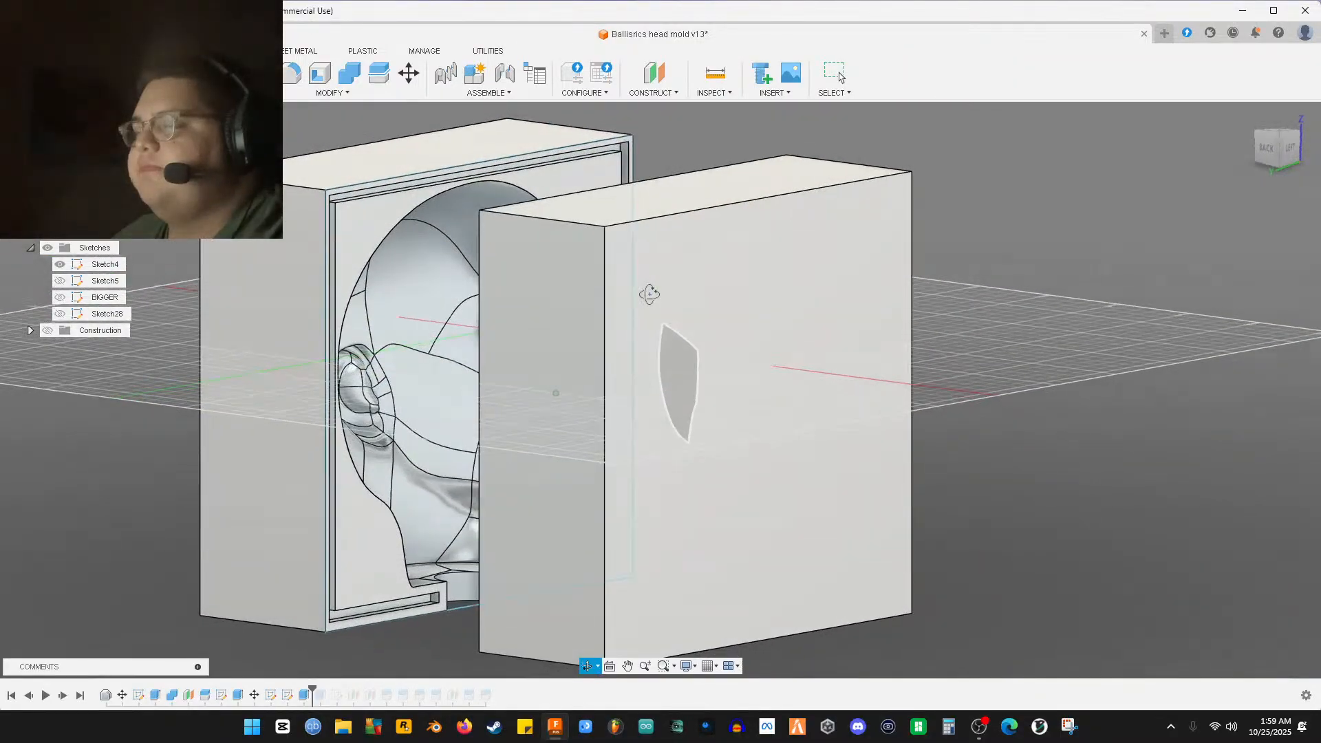
{"action": "middle_click_drag", "start_coordinate": [655, 294], "coordinate": [486, 303], "text": "shift"}
{"action": "middle_click_drag", "start_coordinate": [368, 314], "coordinate": [472, 336], "text": "shift"}
{"action": "middle_click_drag", "start_coordinate": [457, 349], "coordinate": [452, 350], "text": "shift"}
{"action": "key", "text": "Escape"}
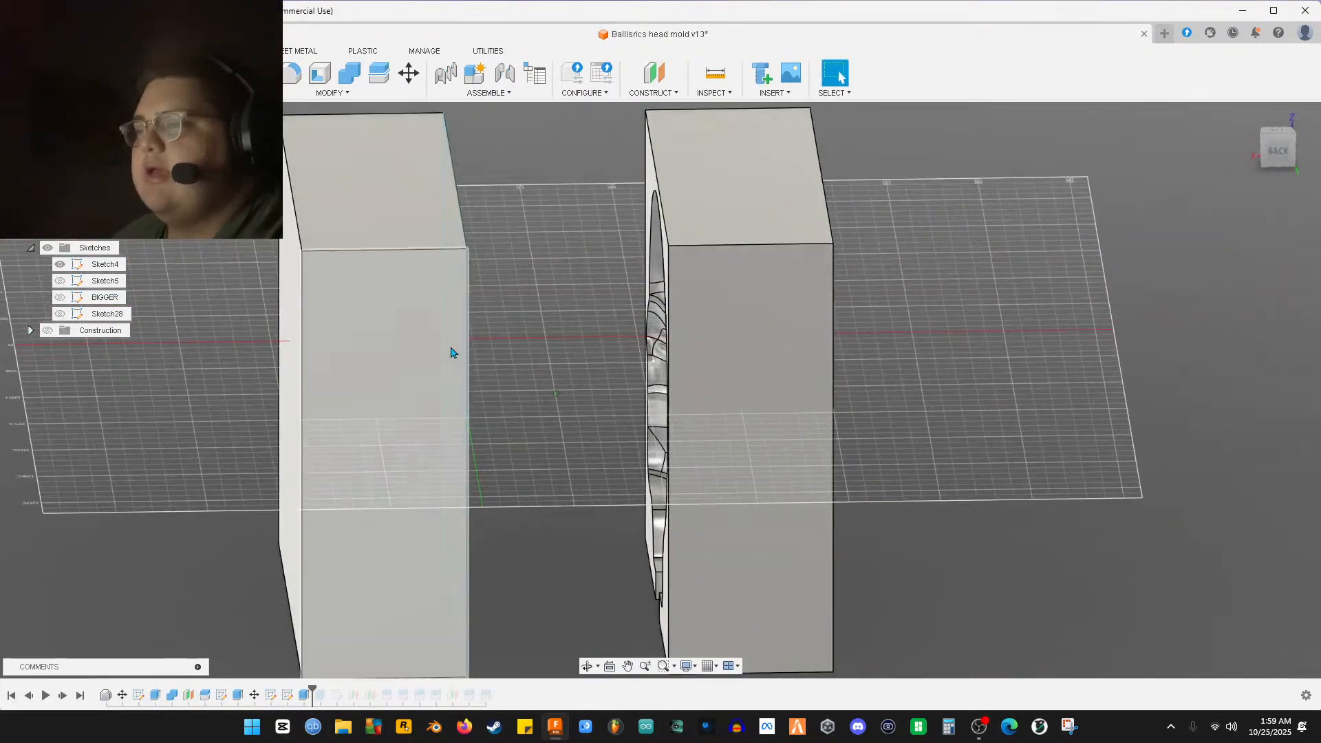
{"action": "left_click", "coordinate": [106, 696]}
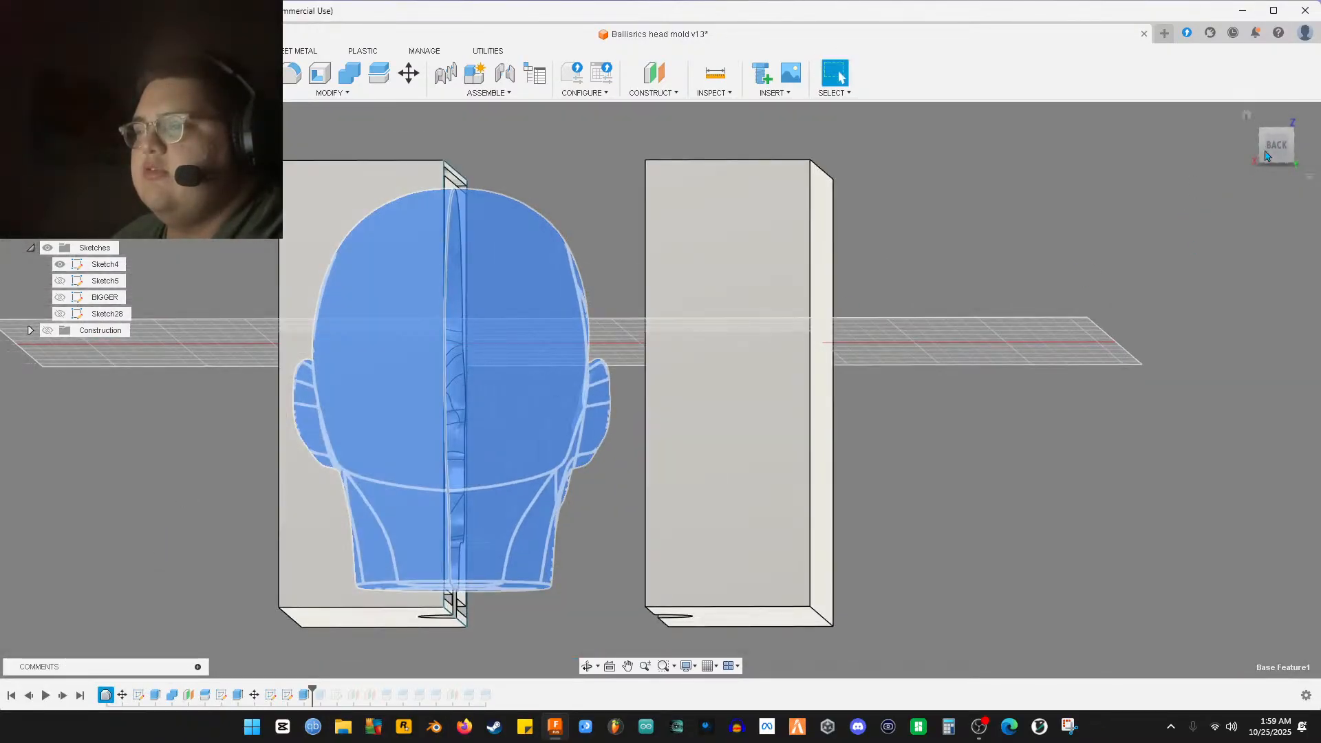
{"action": "left_click", "coordinate": [1272, 153]}
{"action": "scroll", "coordinate": [295, 421], "scroll_direction": "up", "scroll_amount": 5}
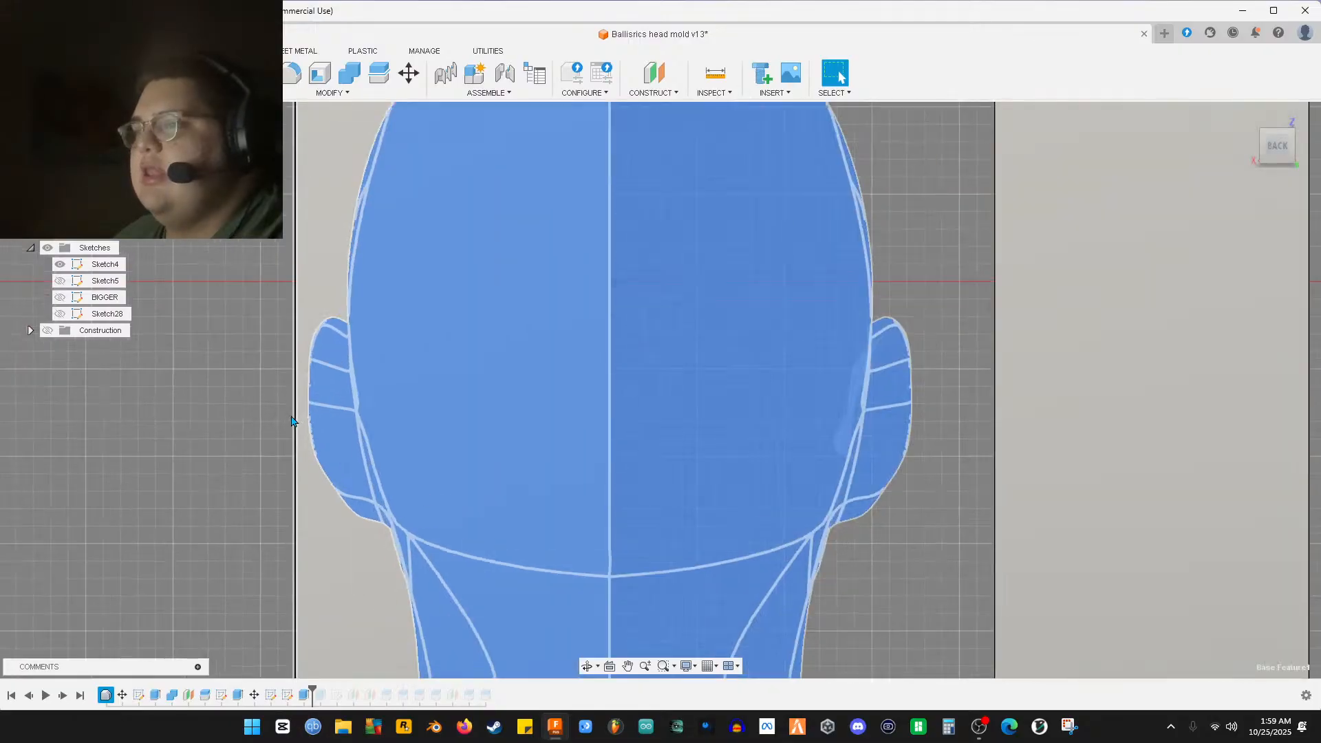
{"action": "scroll", "coordinate": [291, 422], "scroll_direction": "up", "scroll_amount": 3}
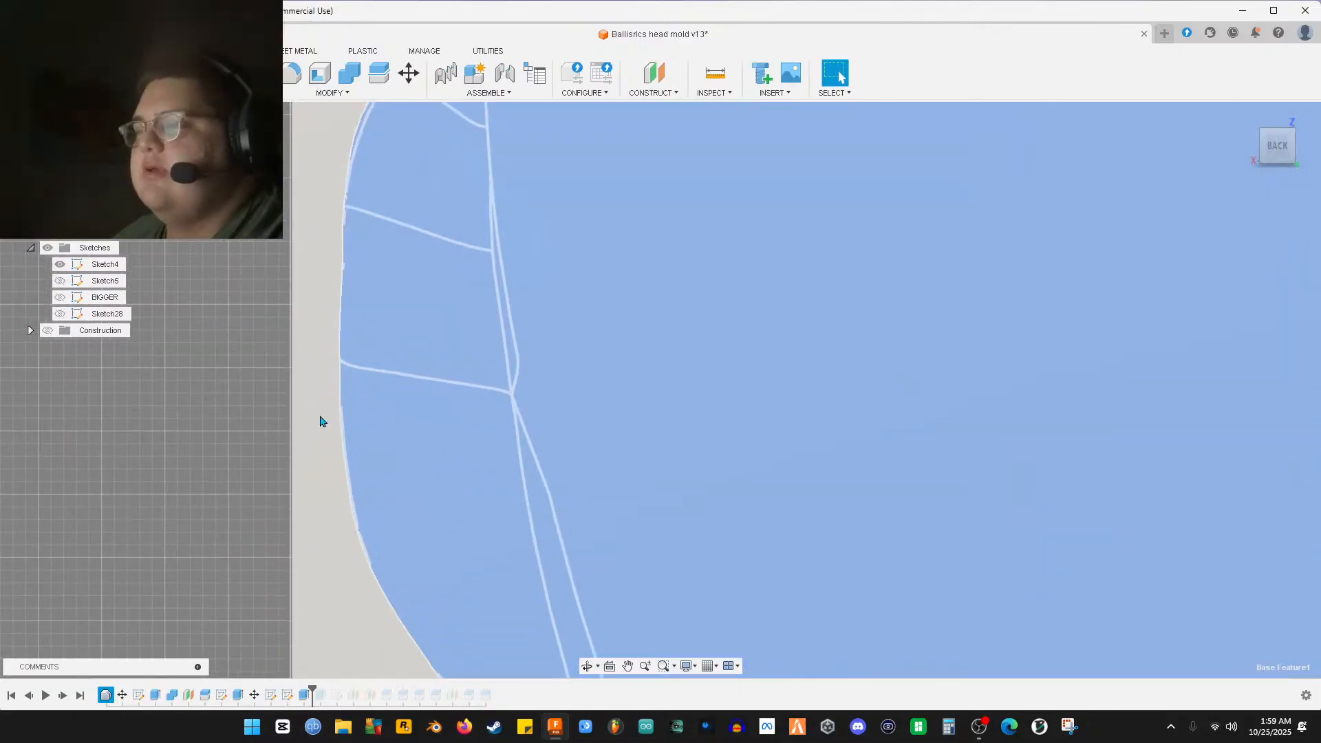
{"action": "scroll", "coordinate": [321, 422], "scroll_direction": "down", "scroll_amount": 5}
{"action": "scroll", "coordinate": [382, 389], "scroll_direction": "down", "scroll_amount": 5}
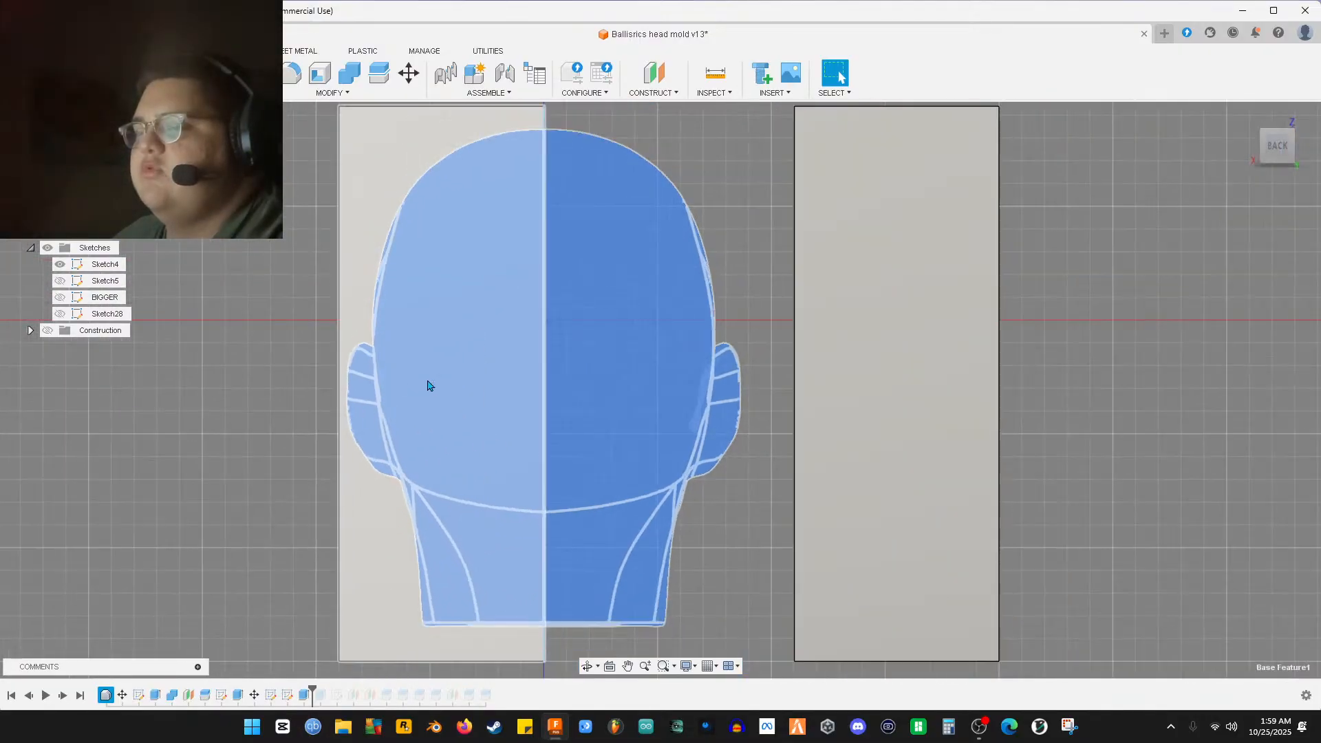
{"action": "middle_click_drag", "start_coordinate": [936, 397], "coordinate": [973, 407], "text": "shift"}
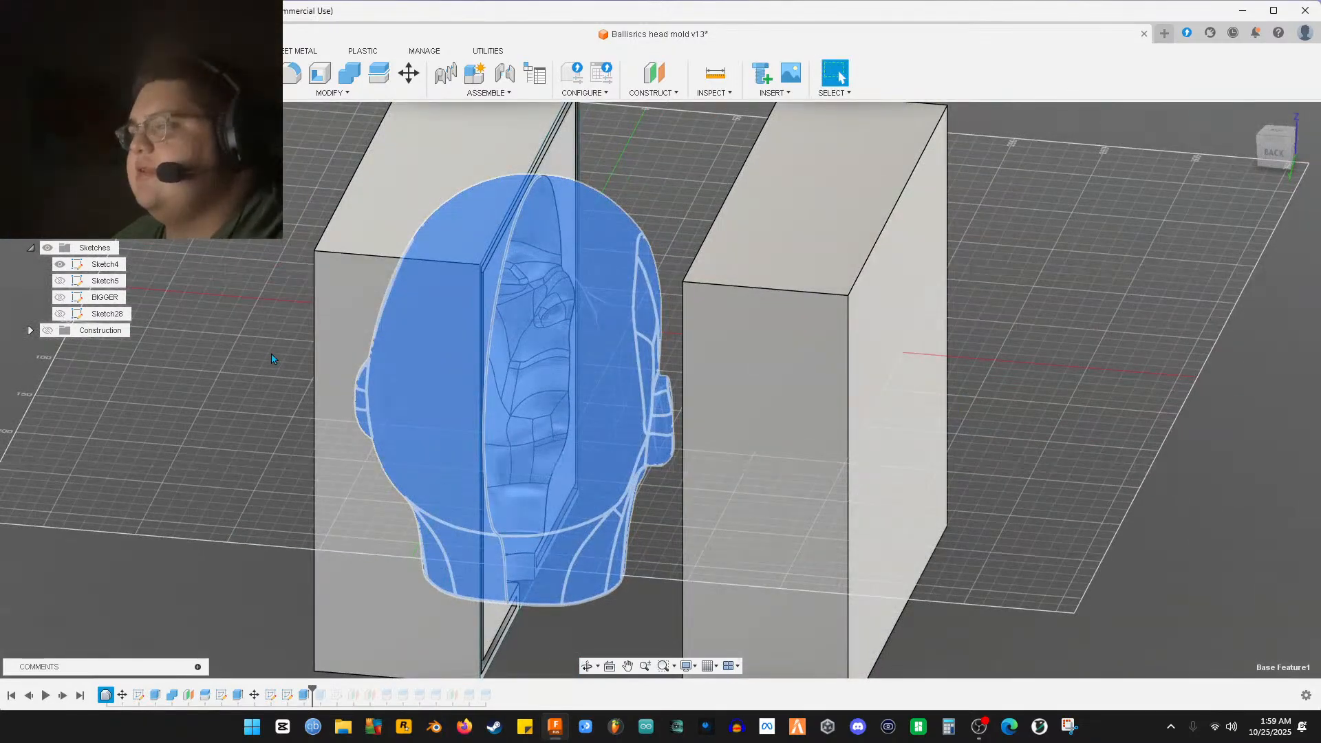
{"action": "left_click", "coordinate": [272, 358]}
{"action": "mouse_move", "coordinate": [527, 507]}
{"action": "middle_mouse_down", "text": "shift"}
{"action": "mouse_move", "coordinate": [499, 498]}
{"action": "mouse_move", "coordinate": [330, 592]}
{"action": "middle_mouse_up", "text": "shift"}
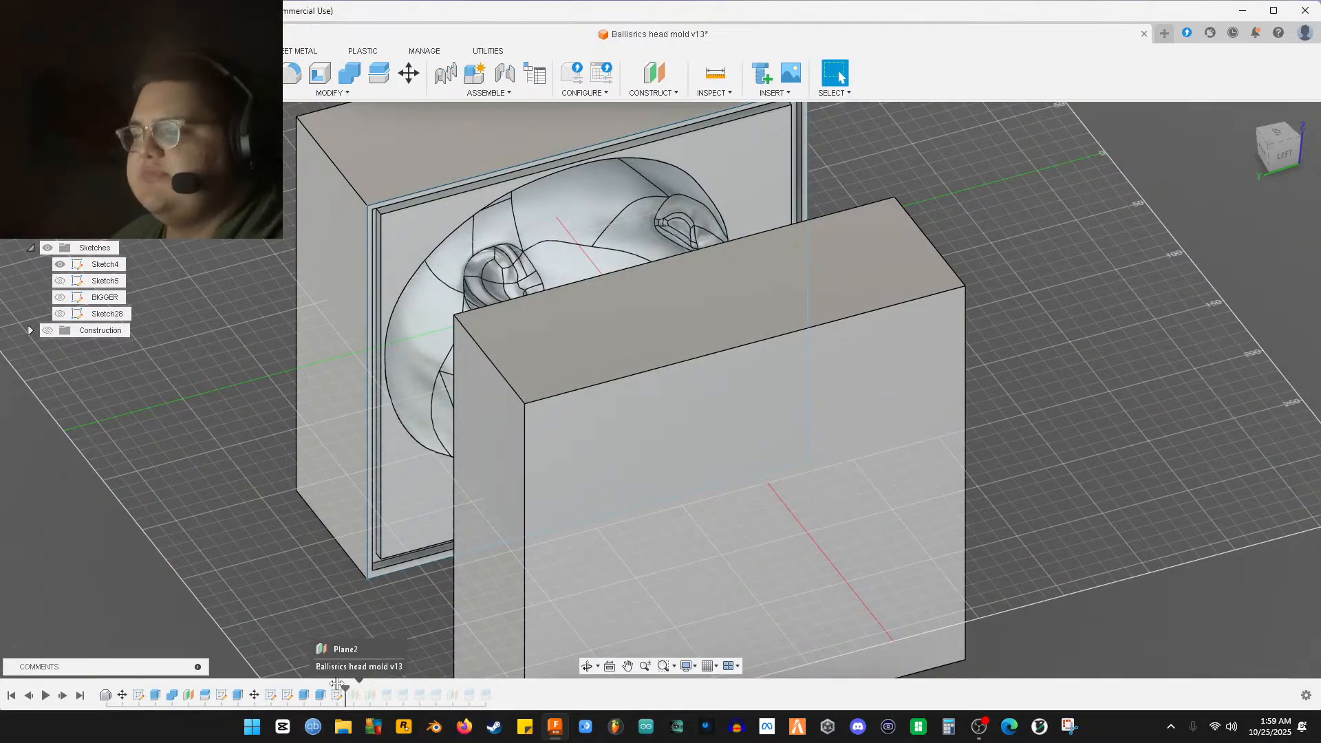
Roll the timeline to the last split feature and view both halves from above
{"action": "left_click_drag", "start_coordinate": [405, 680], "coordinate": [532, 680]}
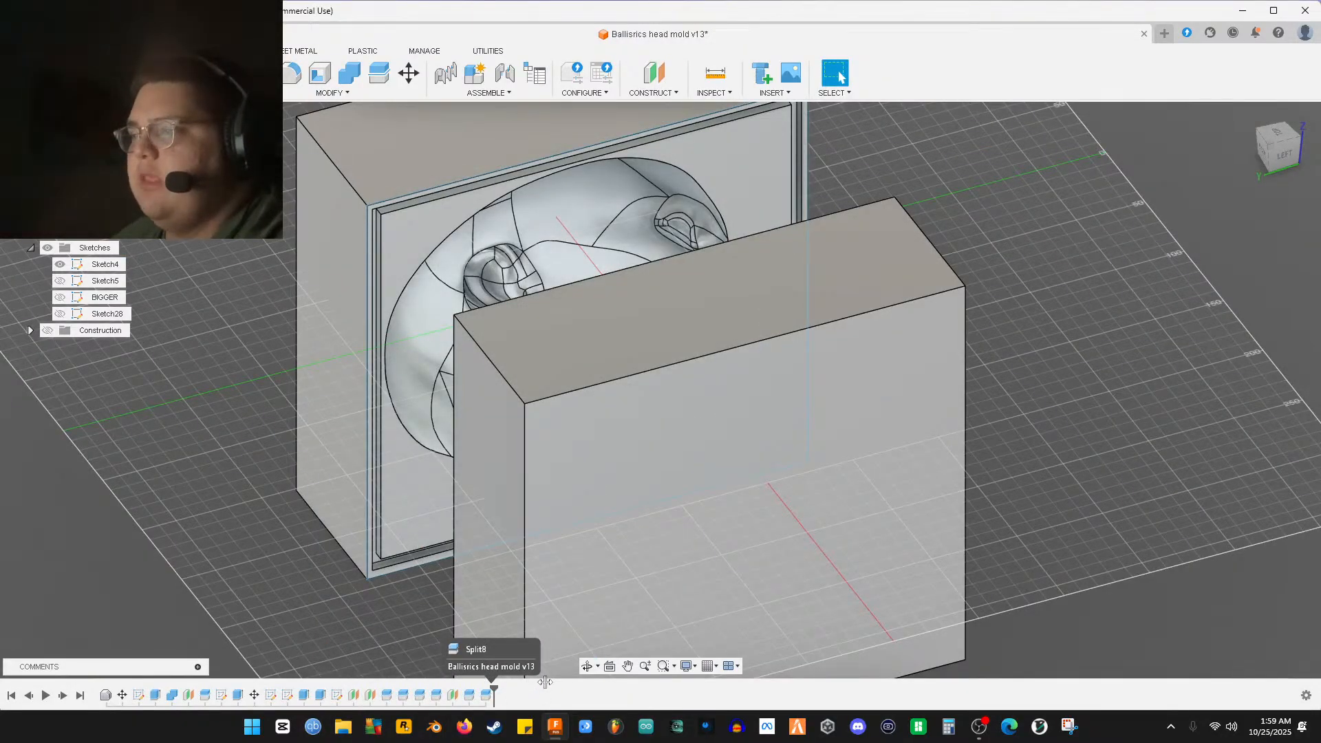
{"action": "middle_click_drag", "start_coordinate": [520, 648], "coordinate": [619, 481], "text": "shift"}
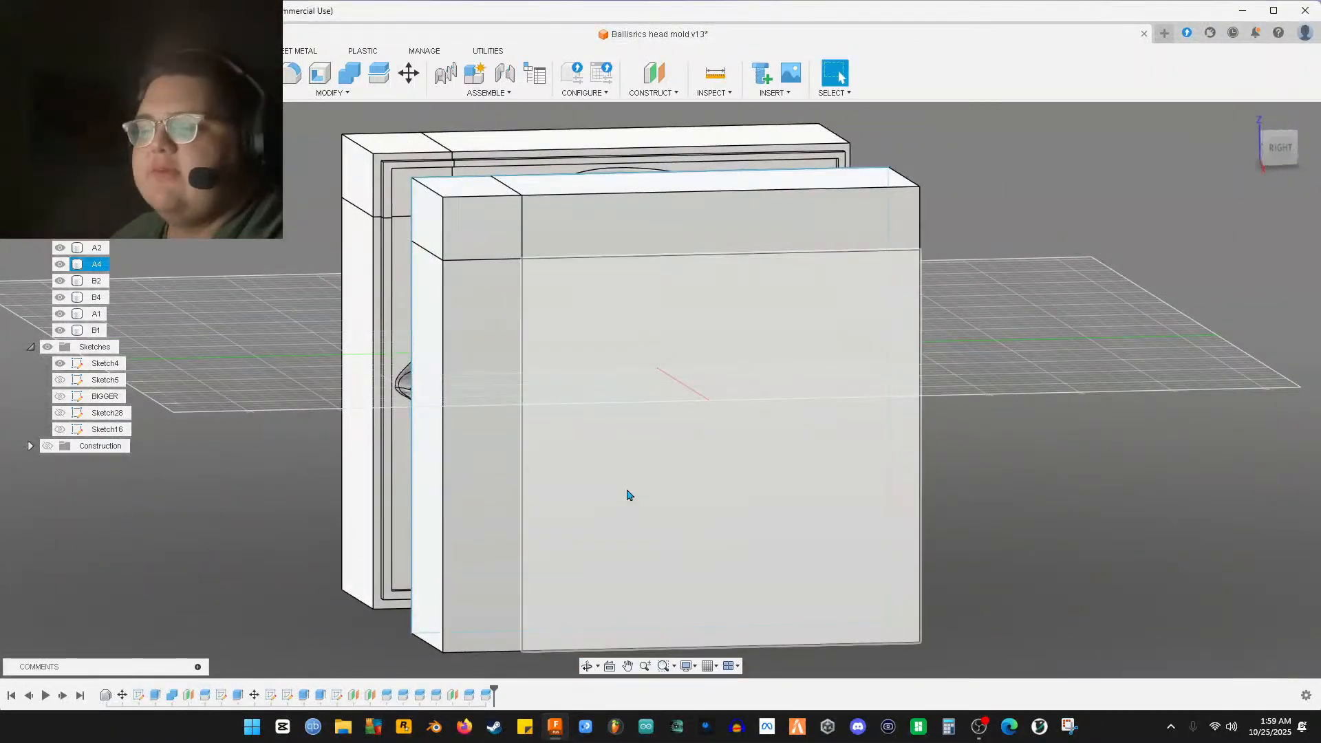
{"action": "middle_click_drag", "start_coordinate": [536, 330], "coordinate": [385, 376], "text": "shift"}
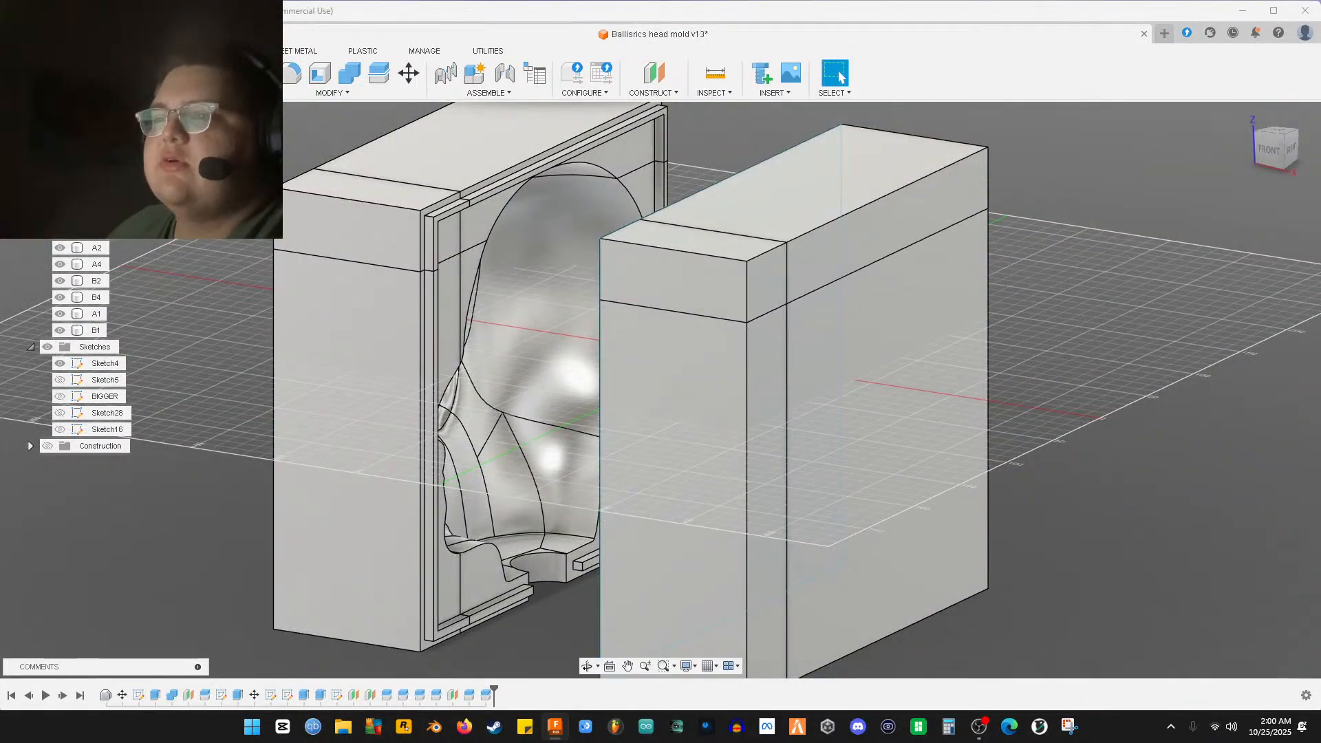
Reorder the Bodies list so it reads A3, A4, then B1–B4
{"action": "left_click_drag", "start_coordinate": [95, 266], "coordinate": [94, 236]}
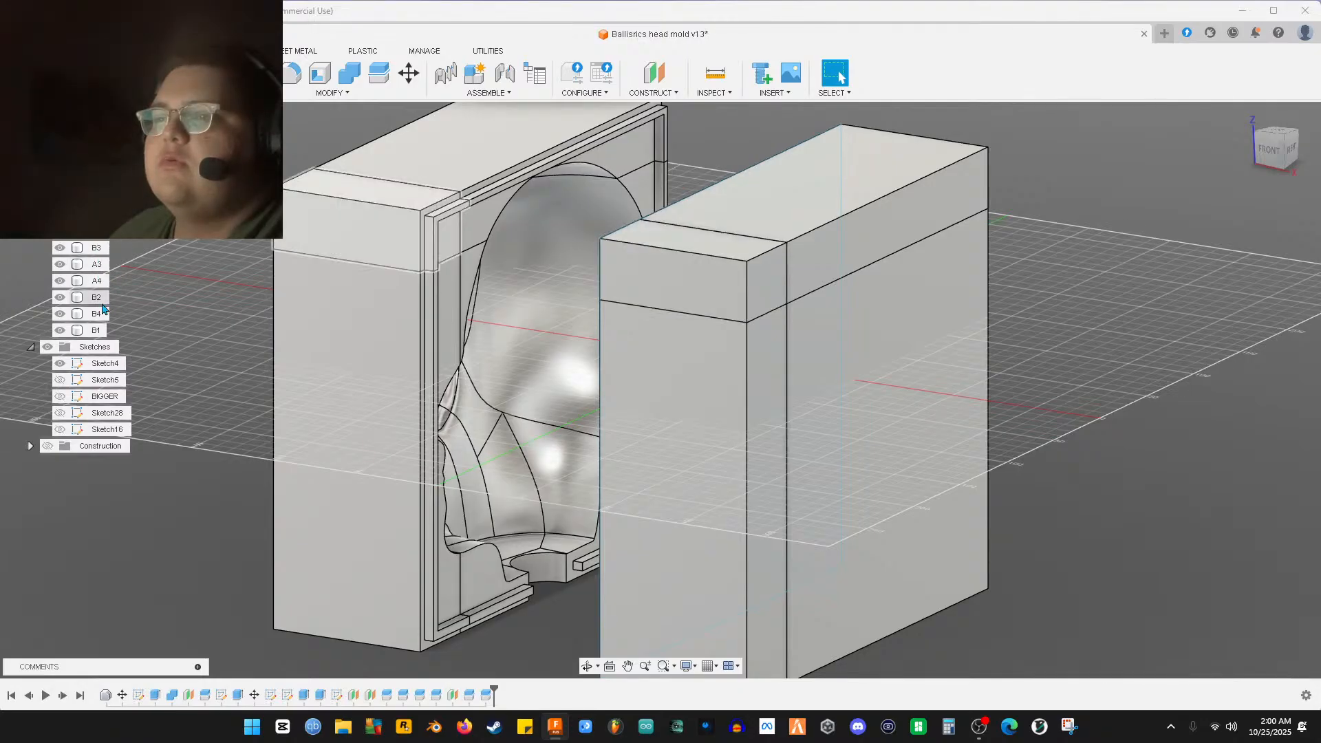
{"action": "left_click_drag", "start_coordinate": [92, 266], "coordinate": [90, 259]}
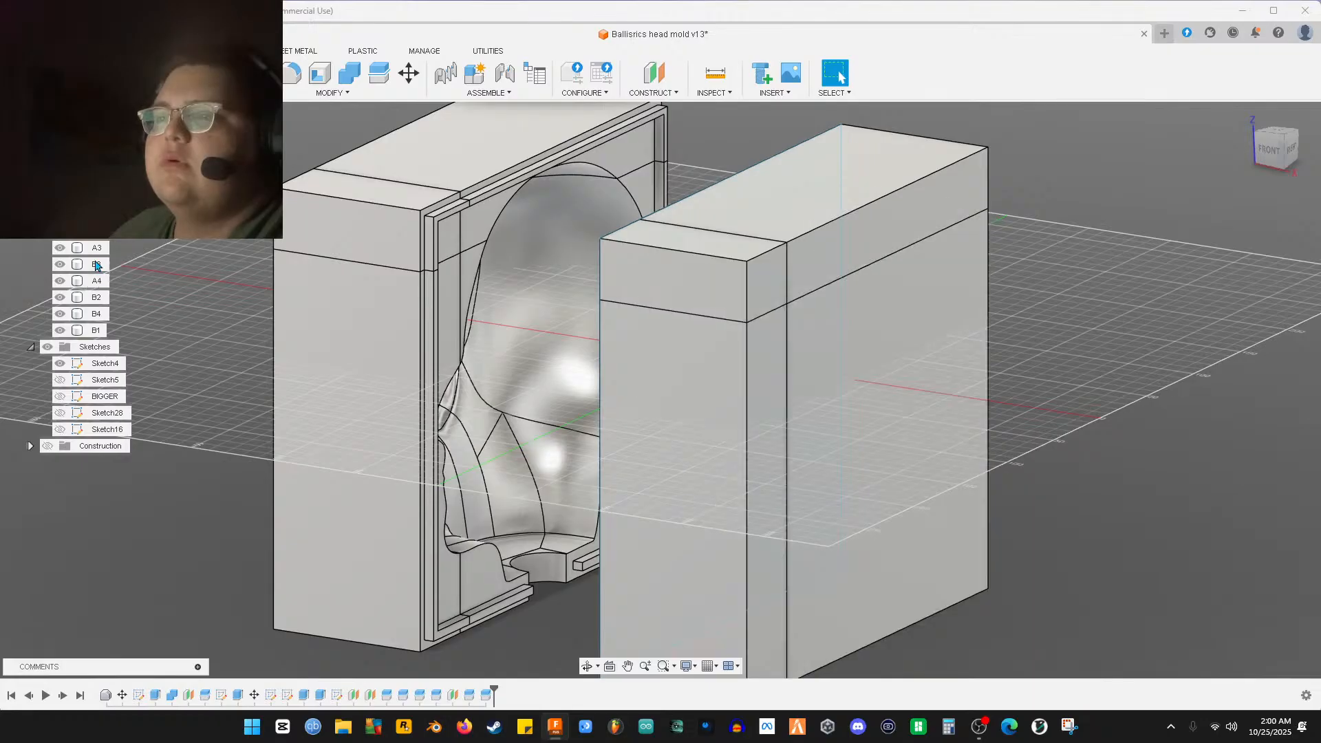
{"action": "left_click_drag", "start_coordinate": [98, 331], "coordinate": [95, 278]}
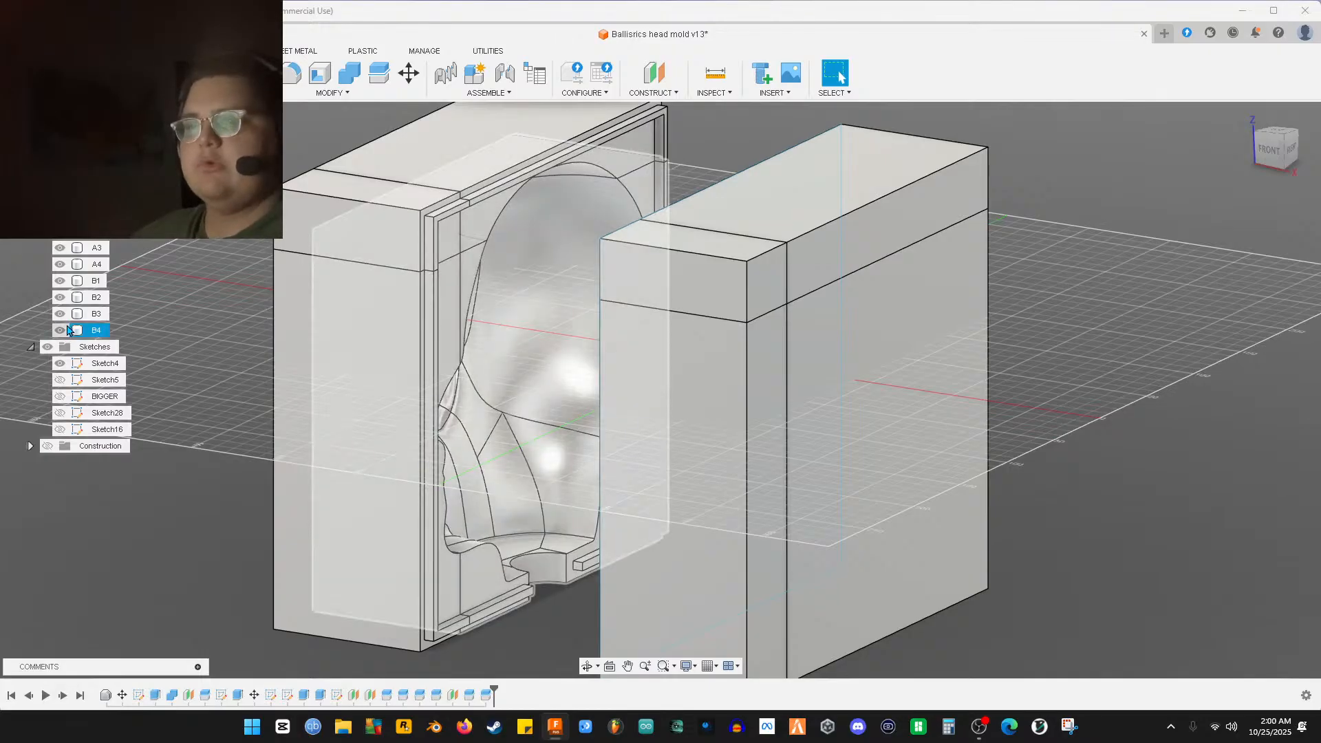
Hide bodies B4, B3, B2 and B1, leaving one mold half around the head
{"action": "left_click", "coordinate": [60, 330]}
{"action": "left_click", "coordinate": [59, 313]}
{"action": "left_click", "coordinate": [60, 296]}
{"action": "left_click", "coordinate": [58, 281]}
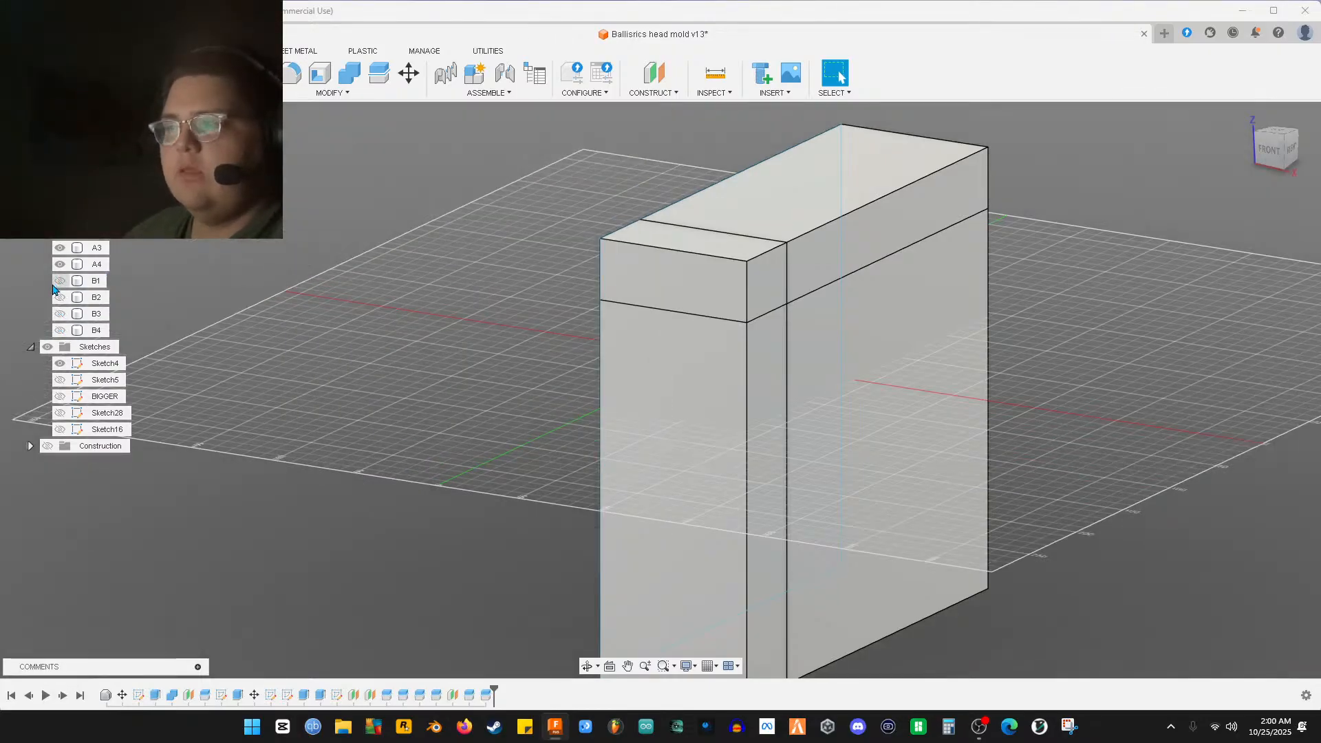
{"action": "middle_click_drag", "start_coordinate": [240, 316], "coordinate": [578, 386], "text": "shift"}
Select the remaining mold half body, then switch OBS to the desk camera scene
{"action": "scroll", "coordinate": [587, 413], "scroll_direction": "down", "scroll_amount": 3}
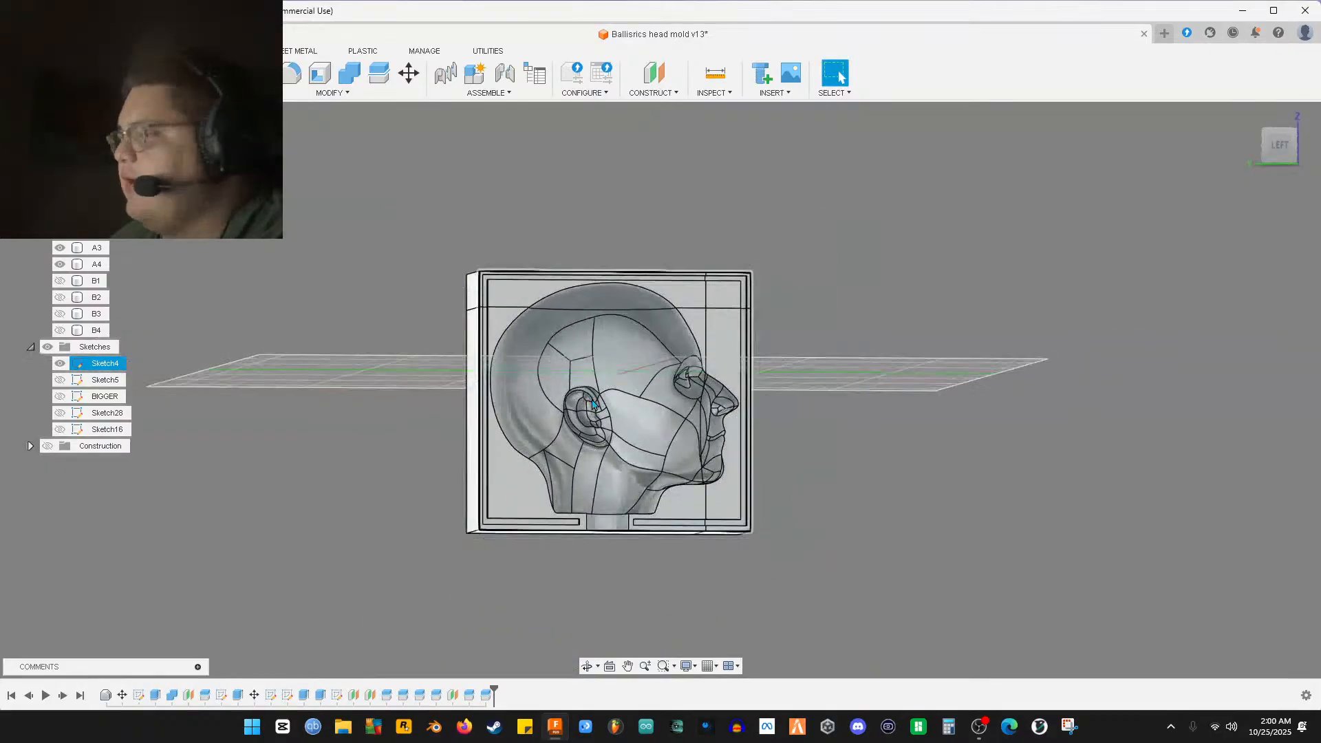
{"action": "scroll", "coordinate": [592, 403], "scroll_direction": "up", "scroll_amount": 5}
{"action": "middle_click_drag", "start_coordinate": [686, 380], "coordinate": [596, 384], "text": "shift"}
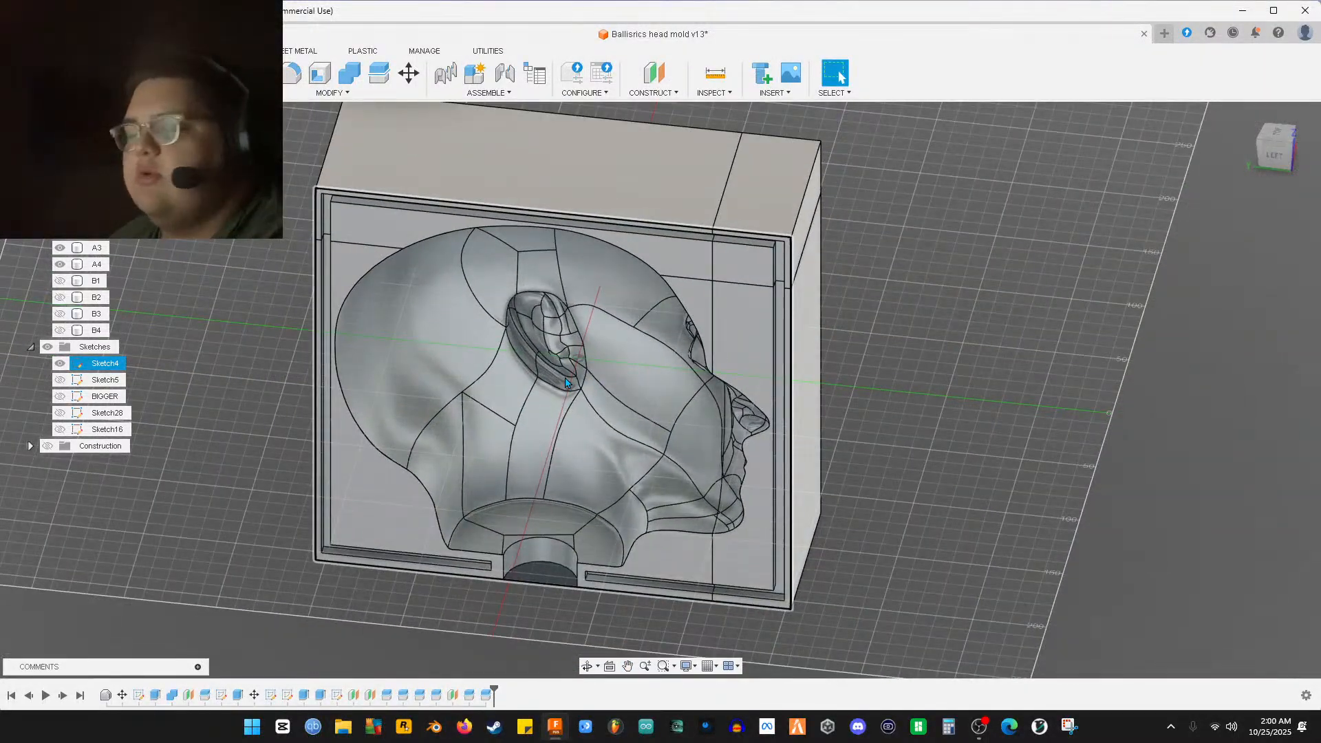
{"action": "left_click", "coordinate": [561, 380]}
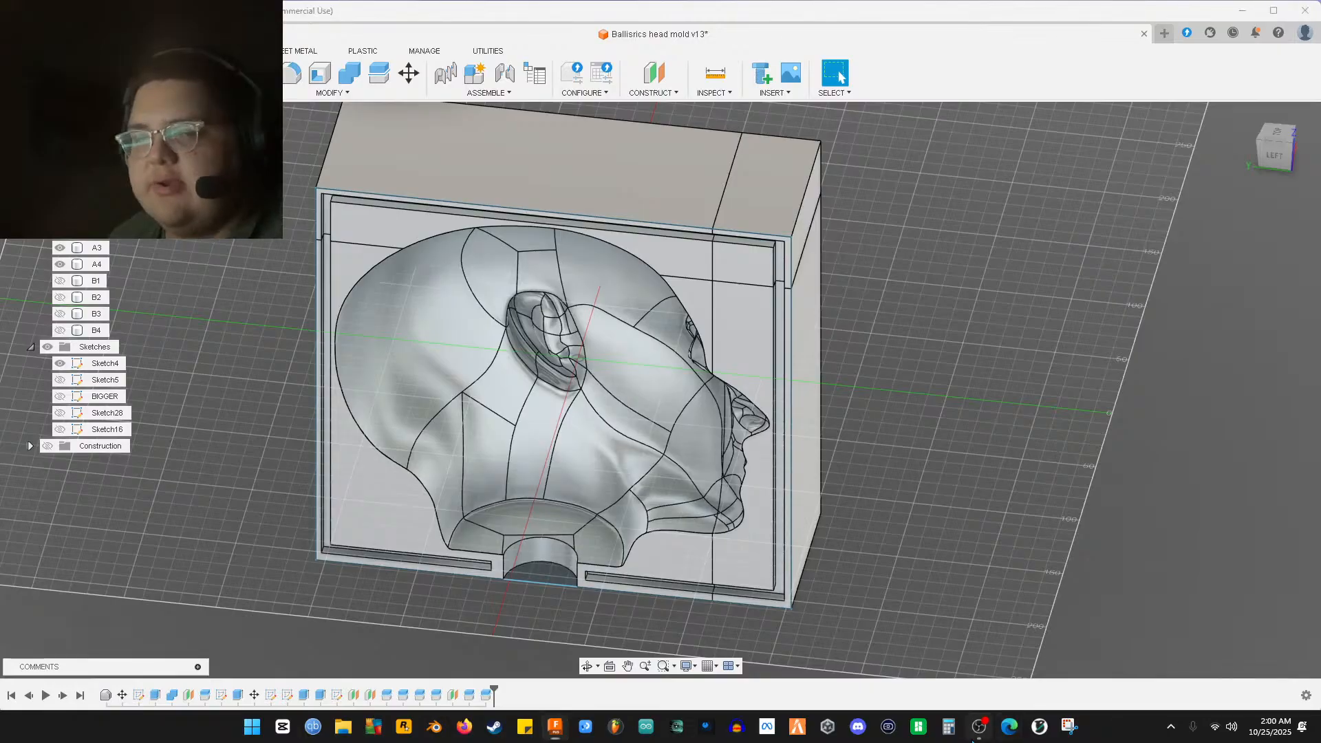
{"action": "left_click", "coordinate": [979, 726]}
{"action": "left_click", "coordinate": [523, 417]}
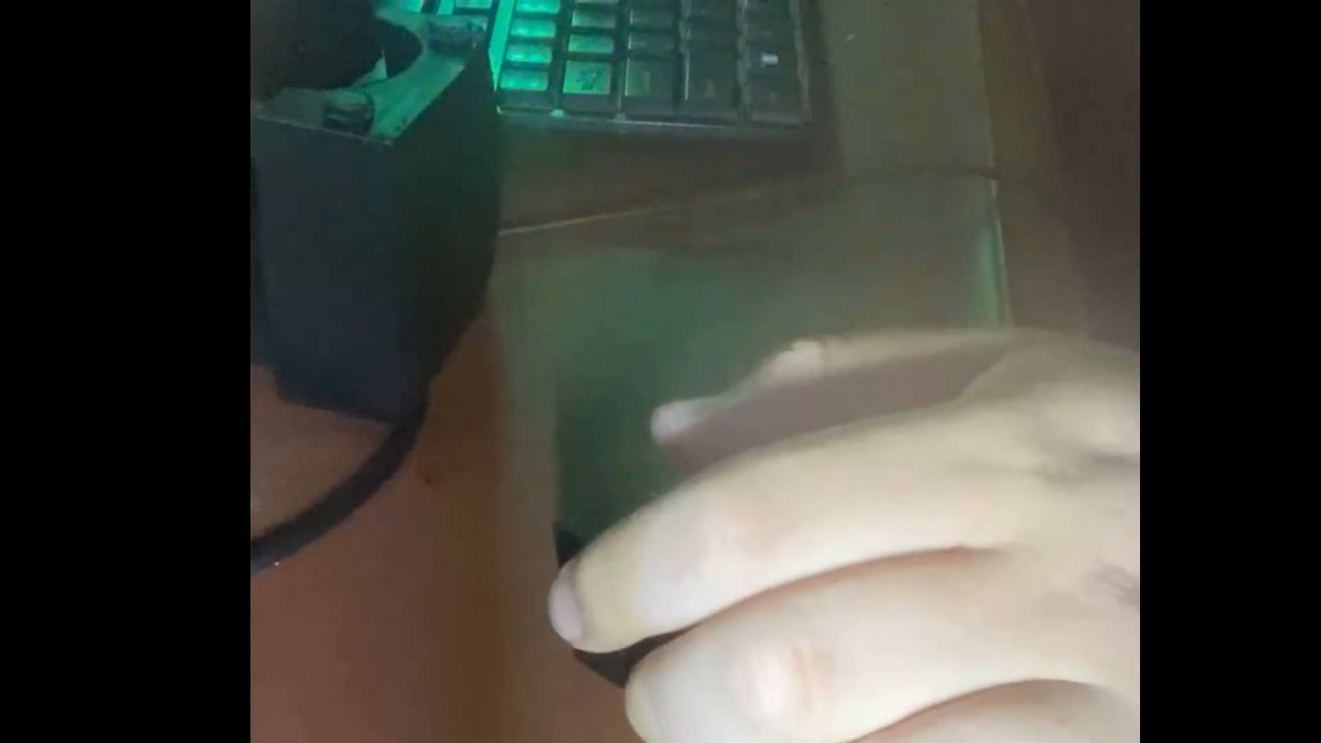
Return OBS to the desktop scene, enlarge the webcam overlay and move the OBS window aside
{"action": "left_click", "coordinate": [531, 396]}
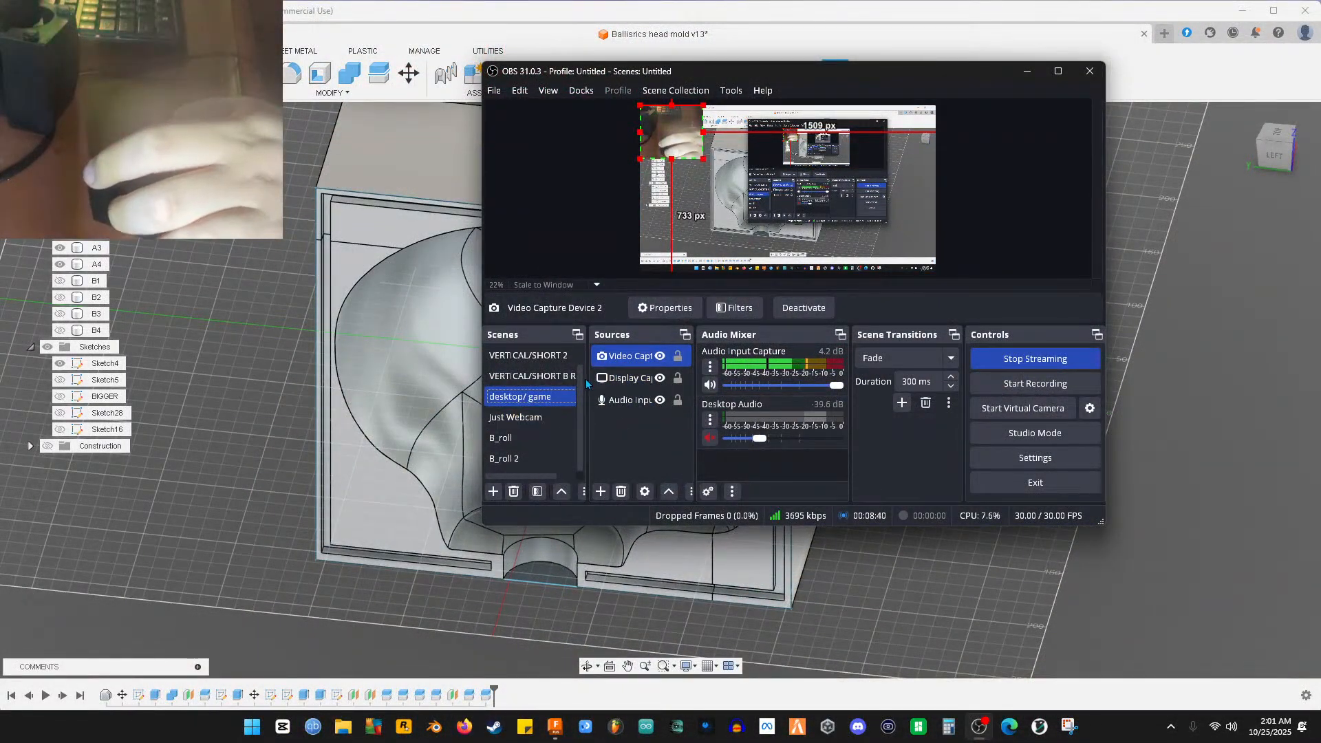
{"action": "left_click_drag", "start_coordinate": [702, 157], "coordinate": [808, 237]}
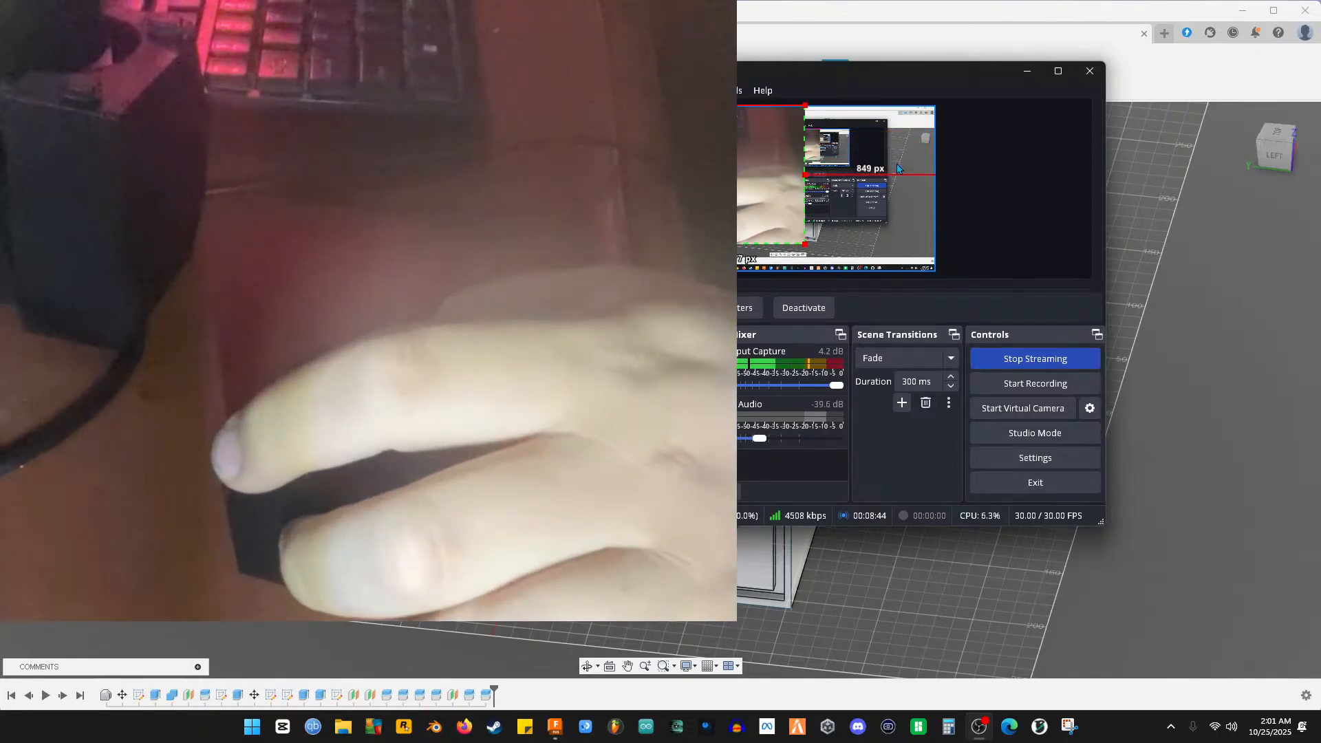
{"action": "left_click_drag", "start_coordinate": [833, 77], "coordinate": [444, 186]}
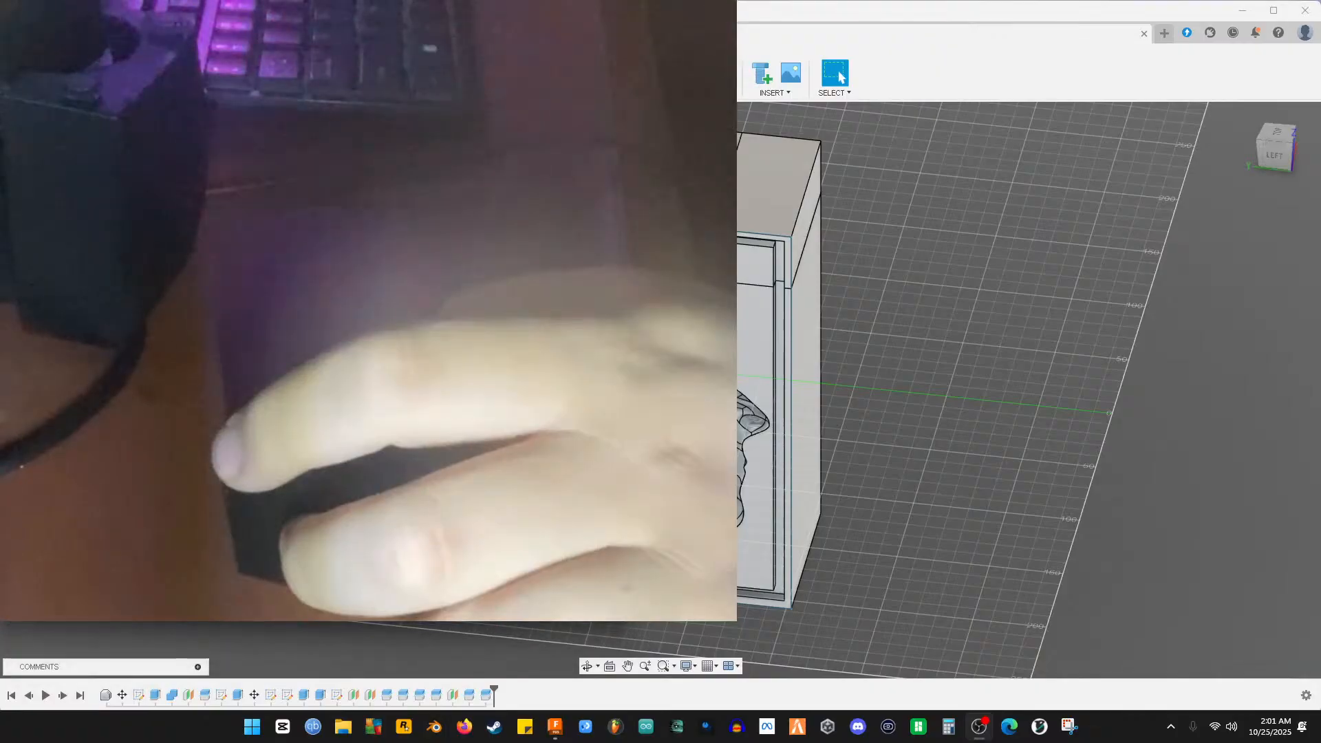
Centre and enlarge the head mould model in the Fusion view
{"action": "middle_click_drag", "start_coordinate": [871, 349], "coordinate": [1074, 385]}
{"action": "scroll", "coordinate": [1055, 580], "scroll_direction": "up", "scroll_amount": 3}
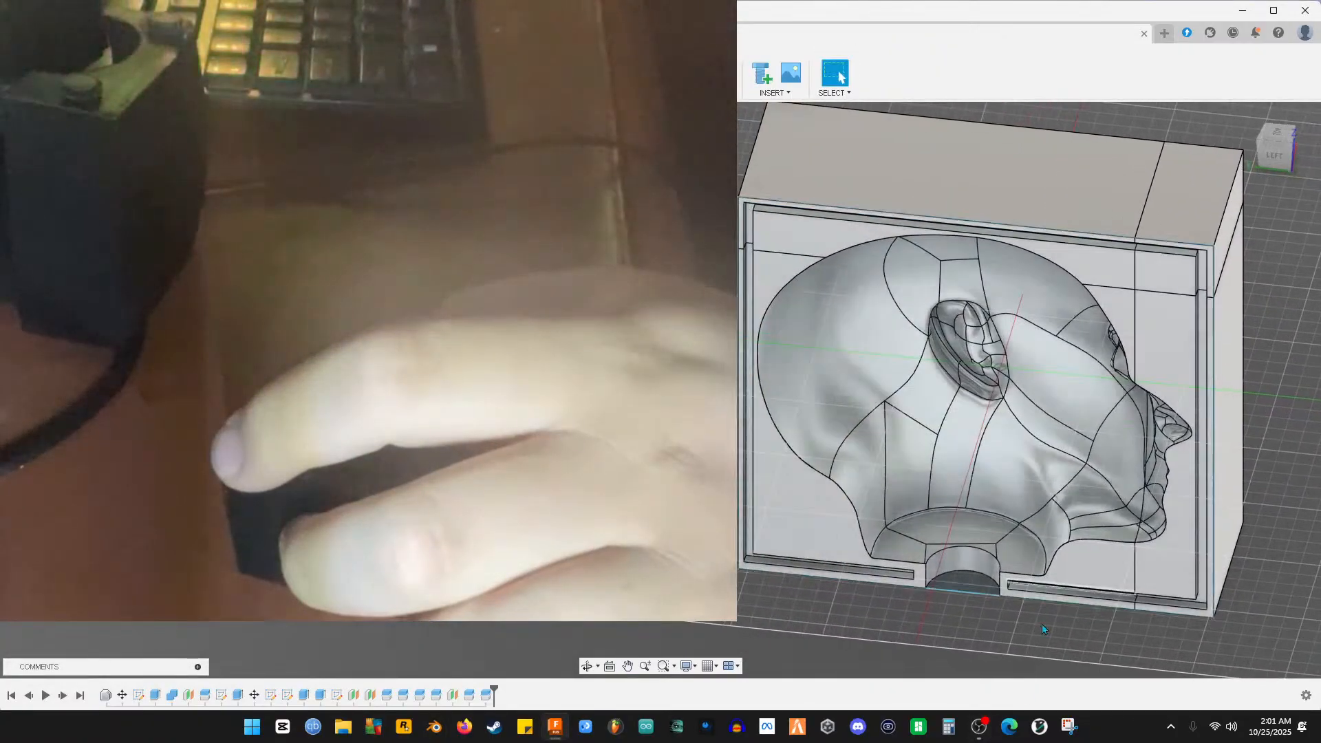
{"action": "left_click", "coordinate": [993, 725]}
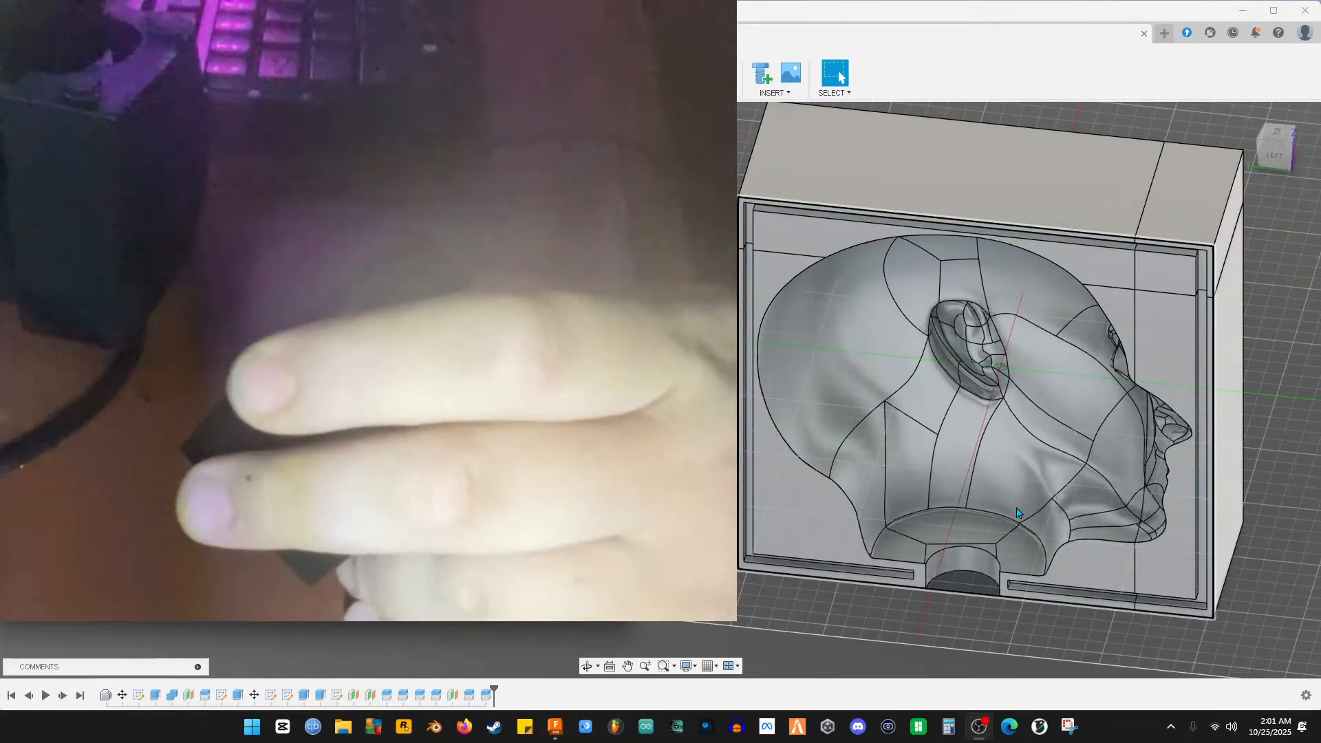
{"action": "left_click", "coordinate": [926, 4]}
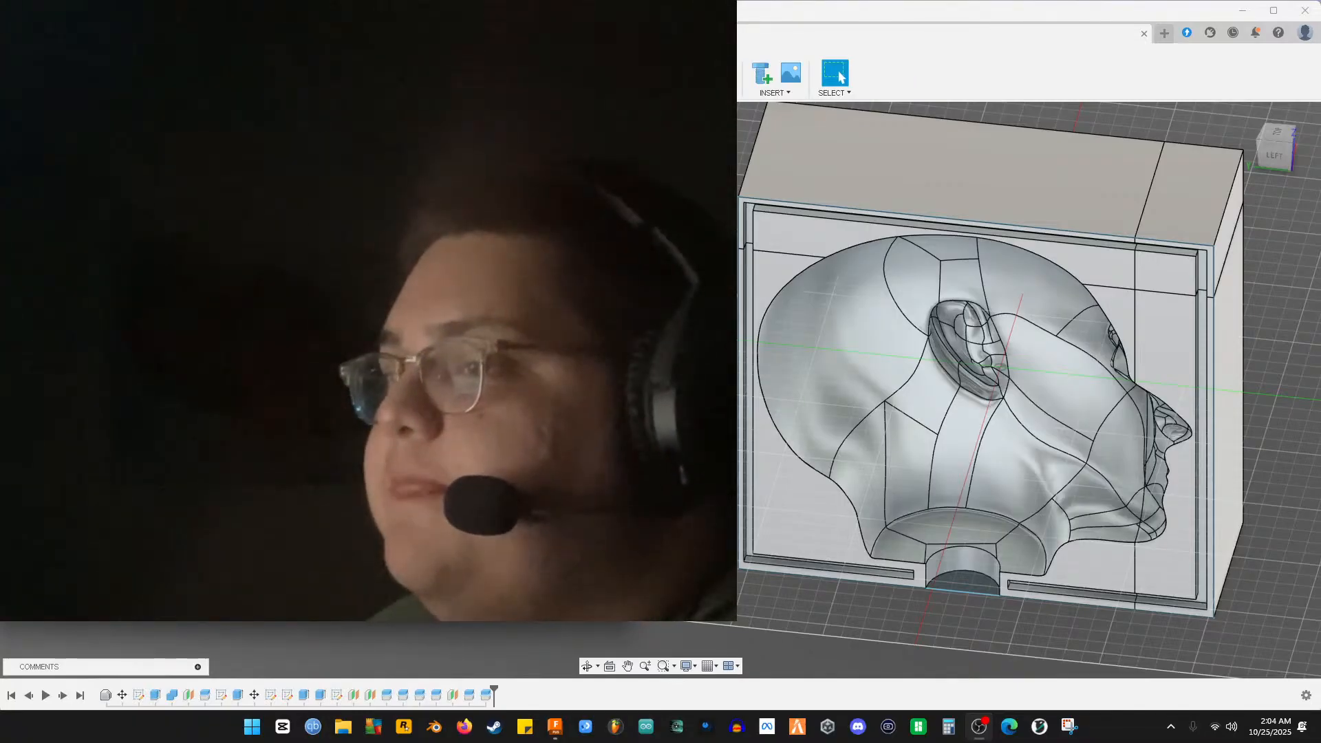
Shrink the webcam overlay to a small inset, minimize OBS and pan the mould model up-left
{"action": "left_click_drag", "start_coordinate": [324, 329], "coordinate": [237, 255]}
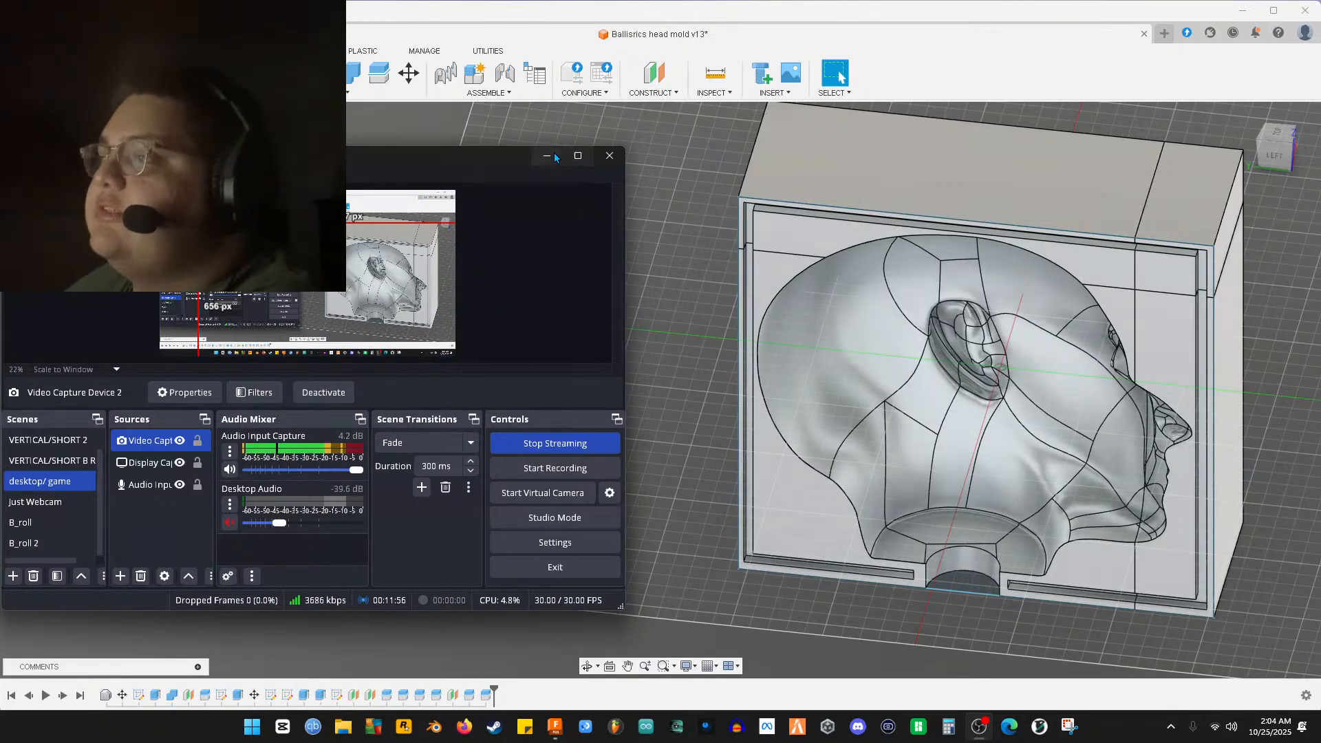
{"action": "left_click_drag", "start_coordinate": [237, 255], "coordinate": [226, 246]}
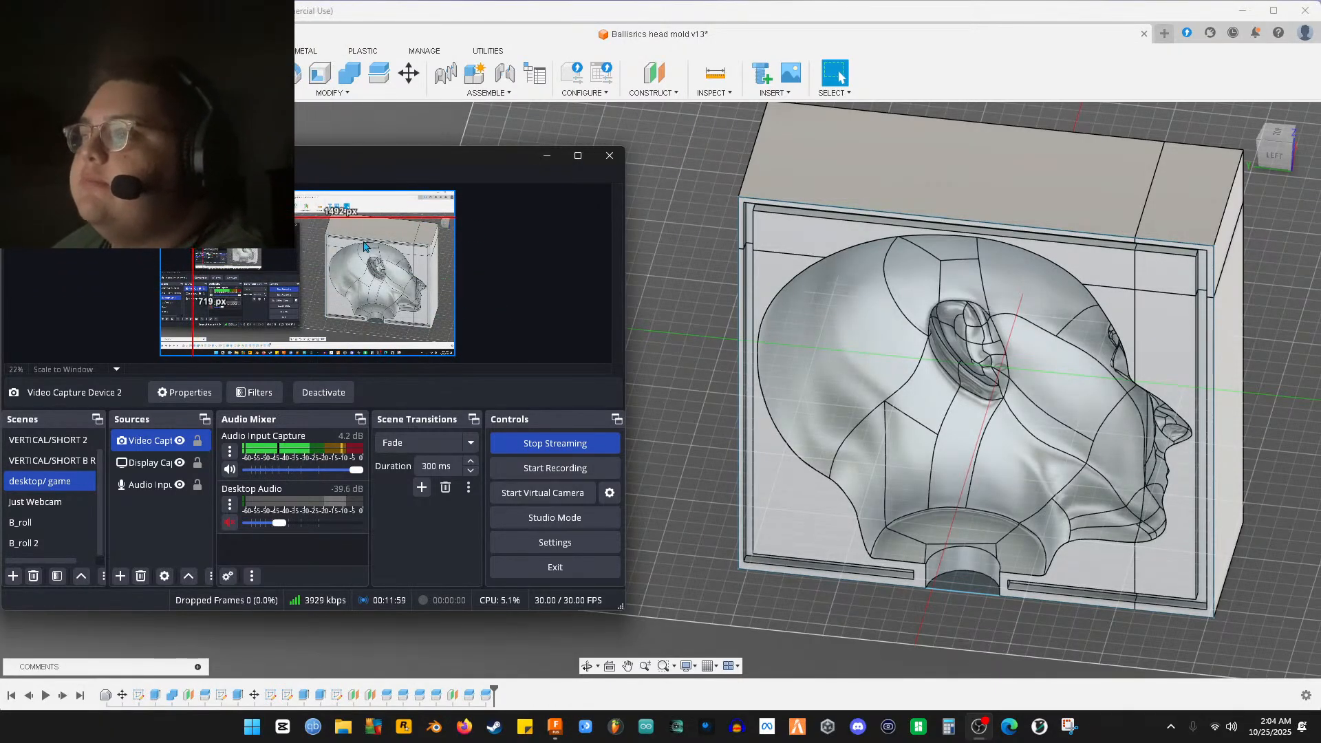
{"action": "left_click", "coordinate": [544, 156]}
{"action": "middle_click_drag", "start_coordinate": [616, 299], "coordinate": [295, 399]}
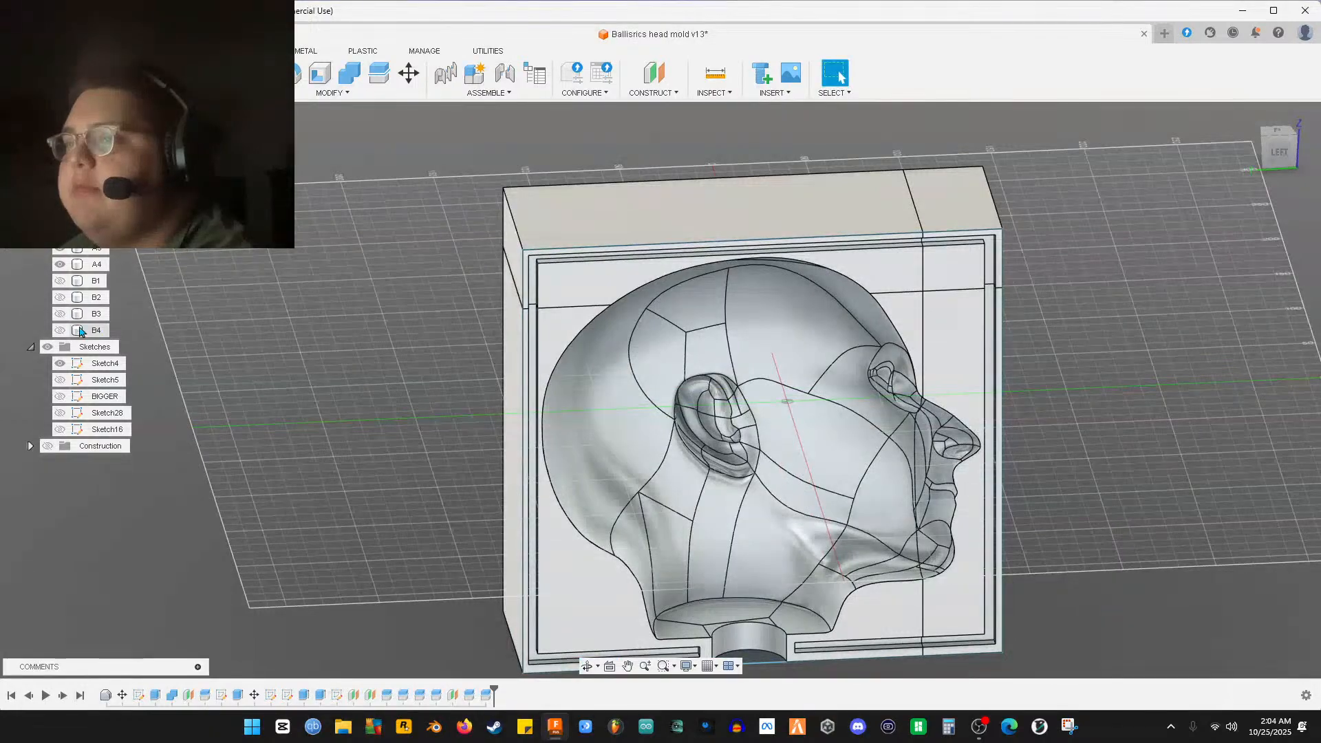
Make bodies B4, B3, B2 and B1 visible again, then hide the upper mould block
{"action": "left_click", "coordinate": [60, 331]}
{"action": "left_click", "coordinate": [59, 314]}
{"action": "left_click", "coordinate": [59, 298]}
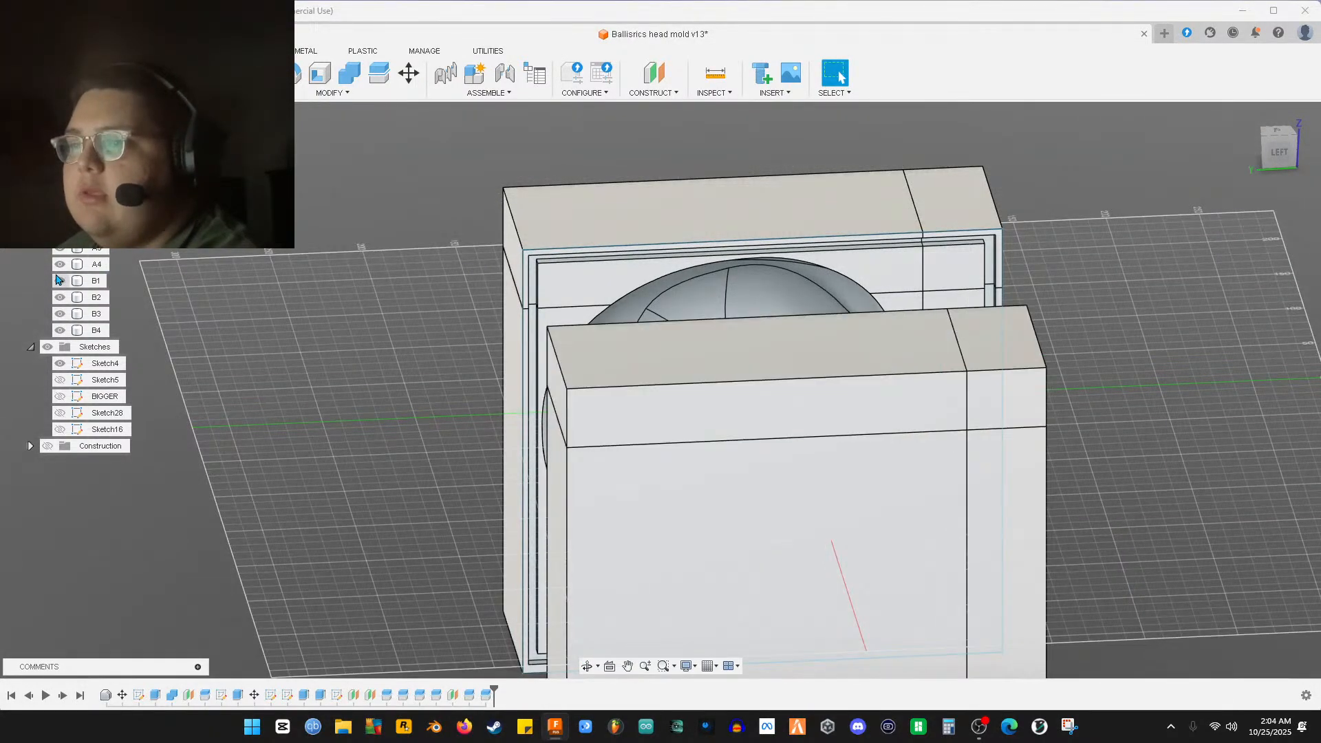
{"action": "left_click", "coordinate": [59, 281]}
{"action": "middle_click_drag", "start_coordinate": [59, 280], "coordinate": [92, 265], "text": "shift"}
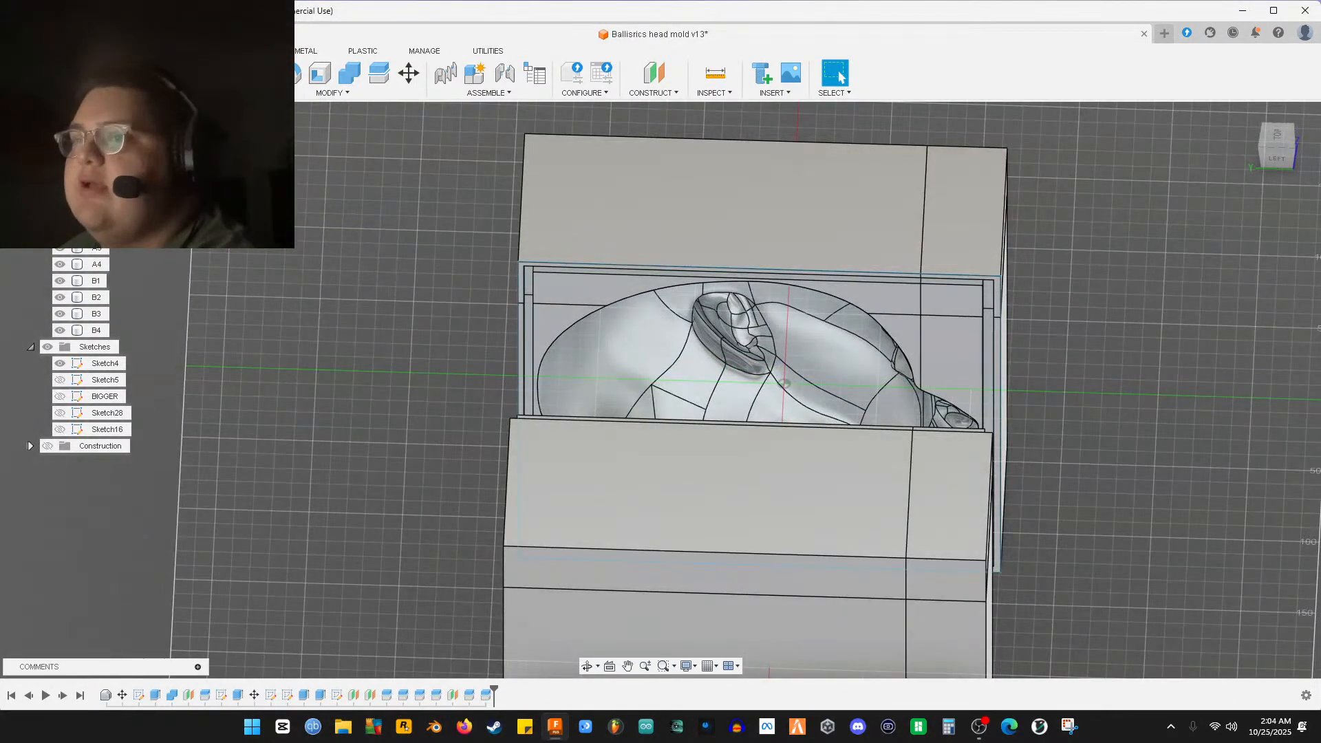
{"action": "left_click", "coordinate": [60, 264]}
Switch to the TOP view framing both halves, hide B1 and clear the selection
{"action": "middle_click_drag", "start_coordinate": [688, 358], "coordinate": [1273, 207], "text": "shift"}
{"action": "left_click", "coordinate": [1277, 144]}
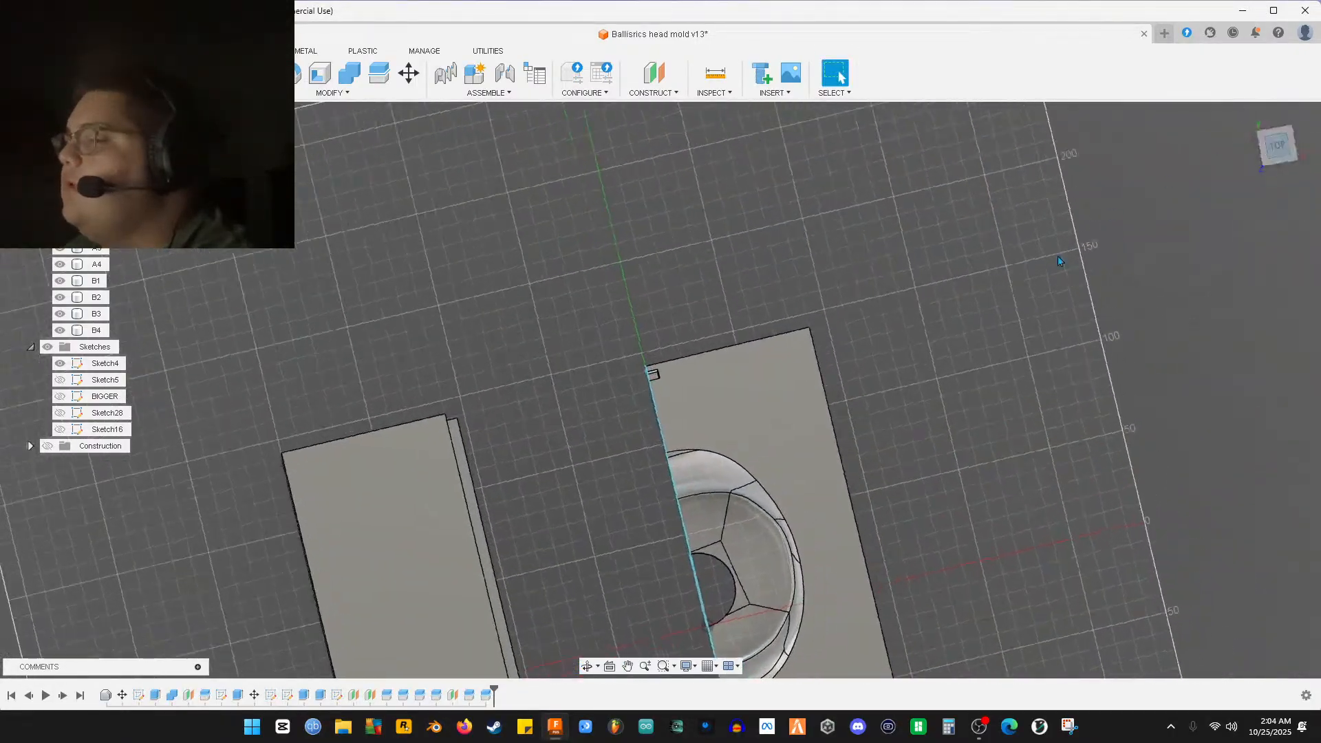
{"action": "middle_click_drag", "start_coordinate": [603, 413], "coordinate": [751, 178]}
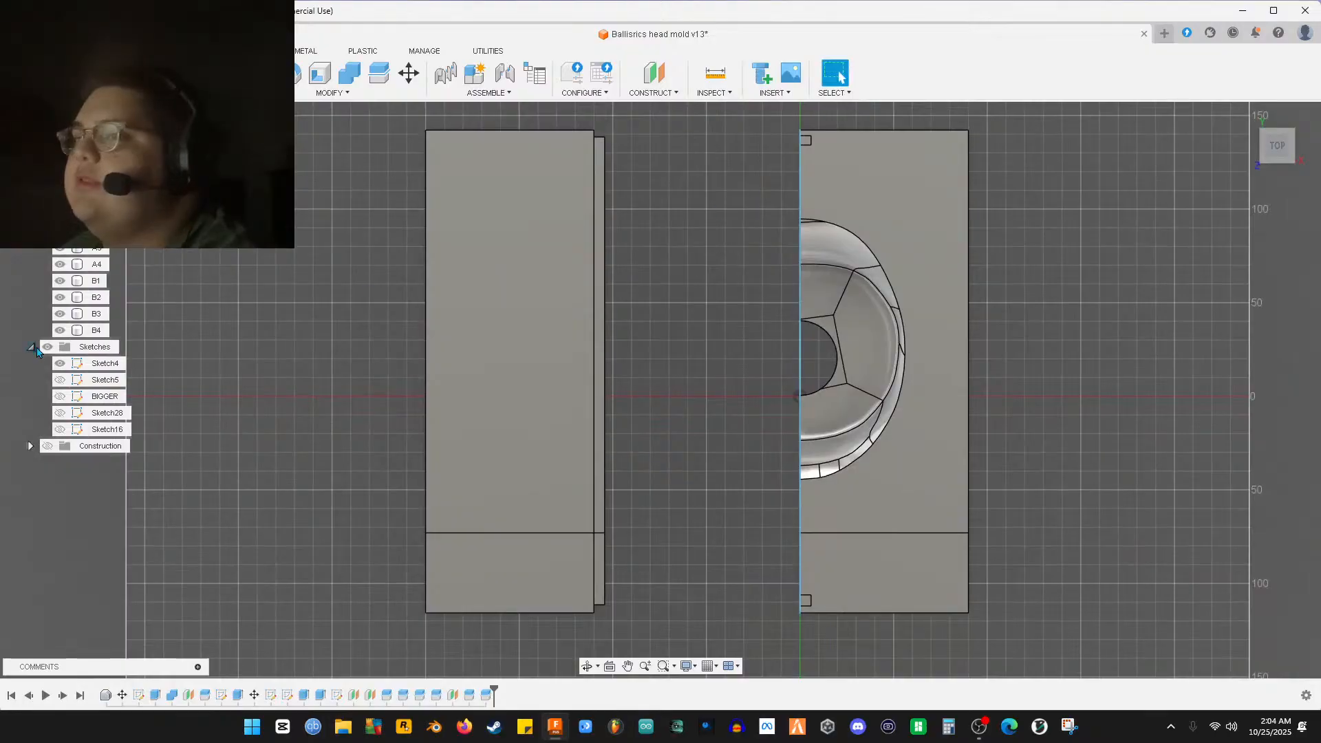
{"action": "left_click", "coordinate": [59, 285]}
{"action": "left_click", "coordinate": [59, 286]}
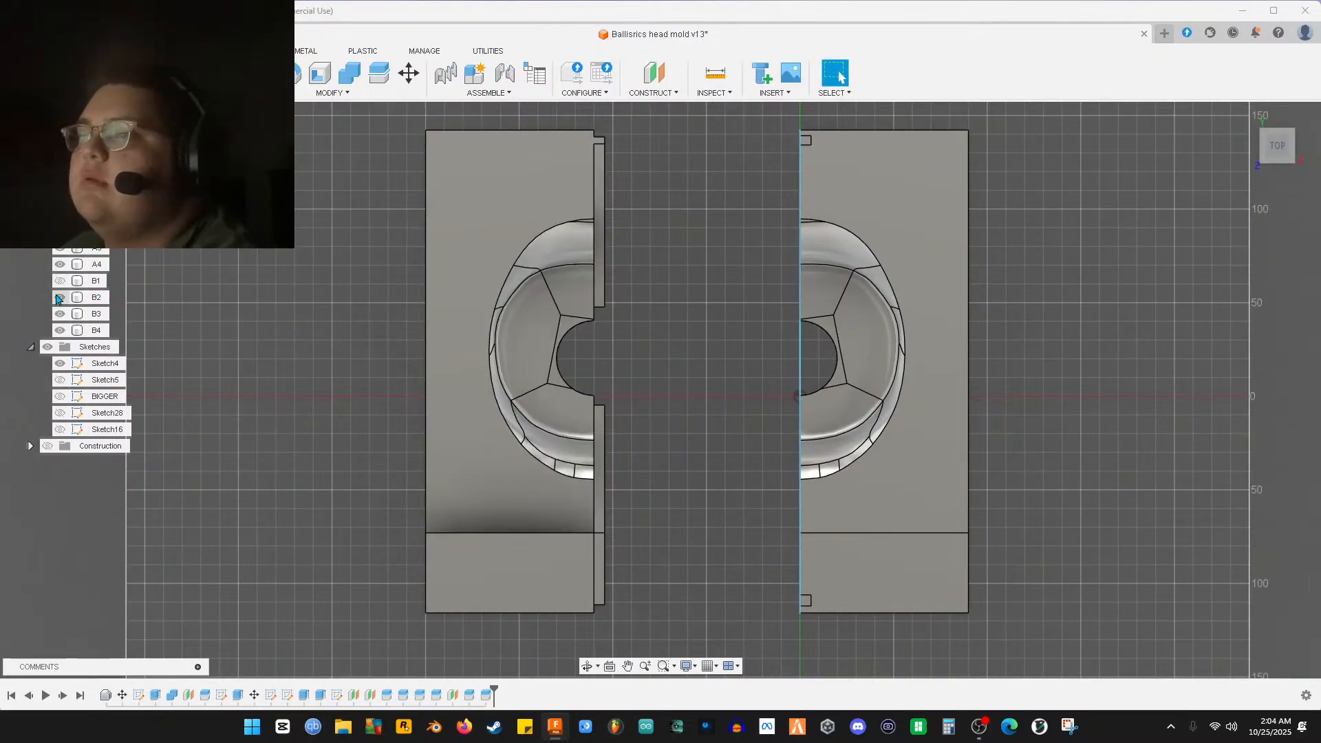
{"action": "left_click", "coordinate": [584, 279]}
{"action": "key", "text": "Escape"}
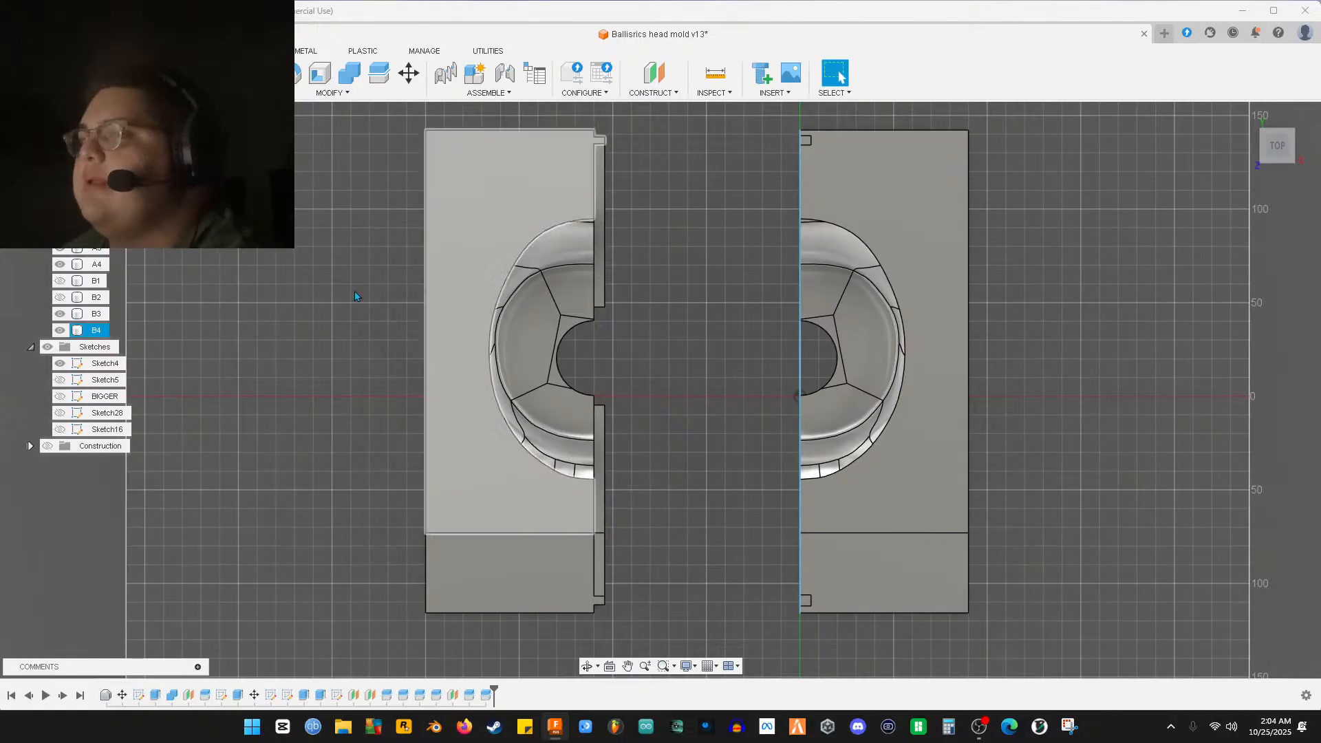
Start a new sketch on the origin plane and draw a 45 mm circle near the left half's top
{"action": "left_click", "coordinate": [848, 337]}
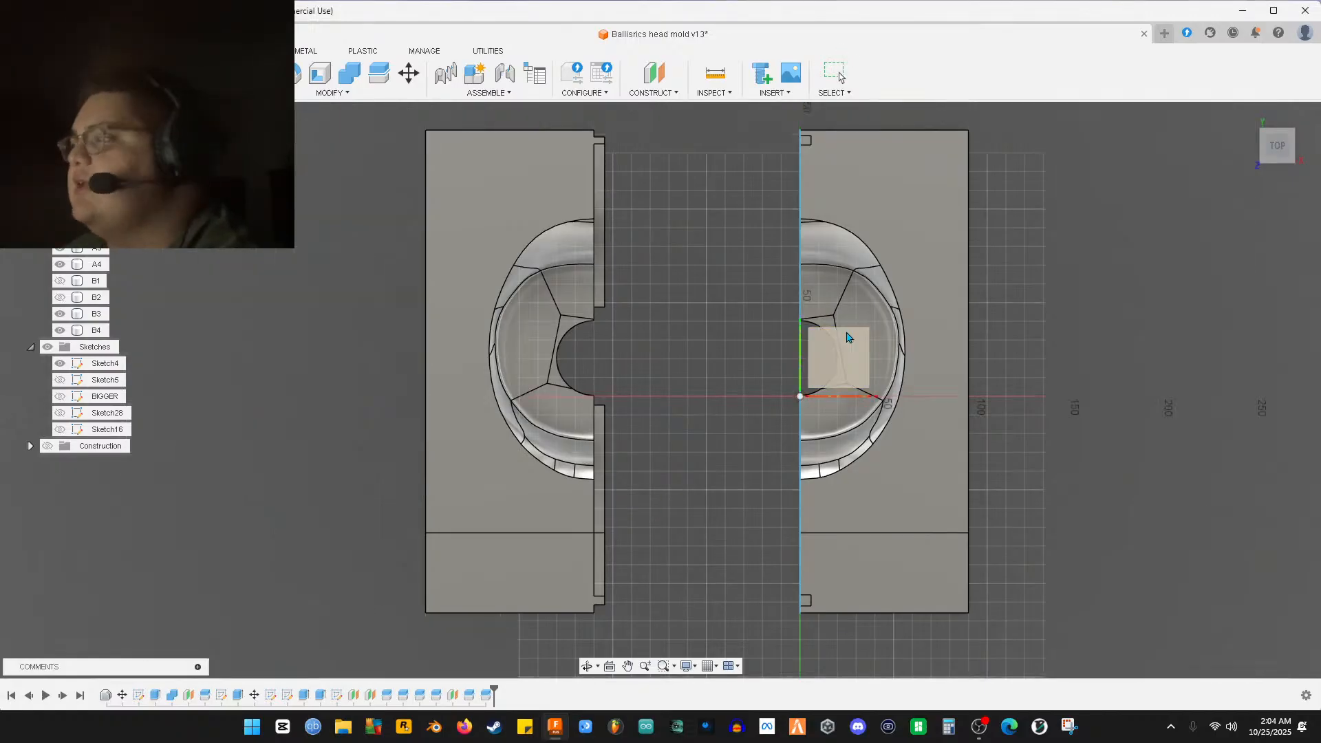
{"action": "left_click", "coordinate": [811, 366]}
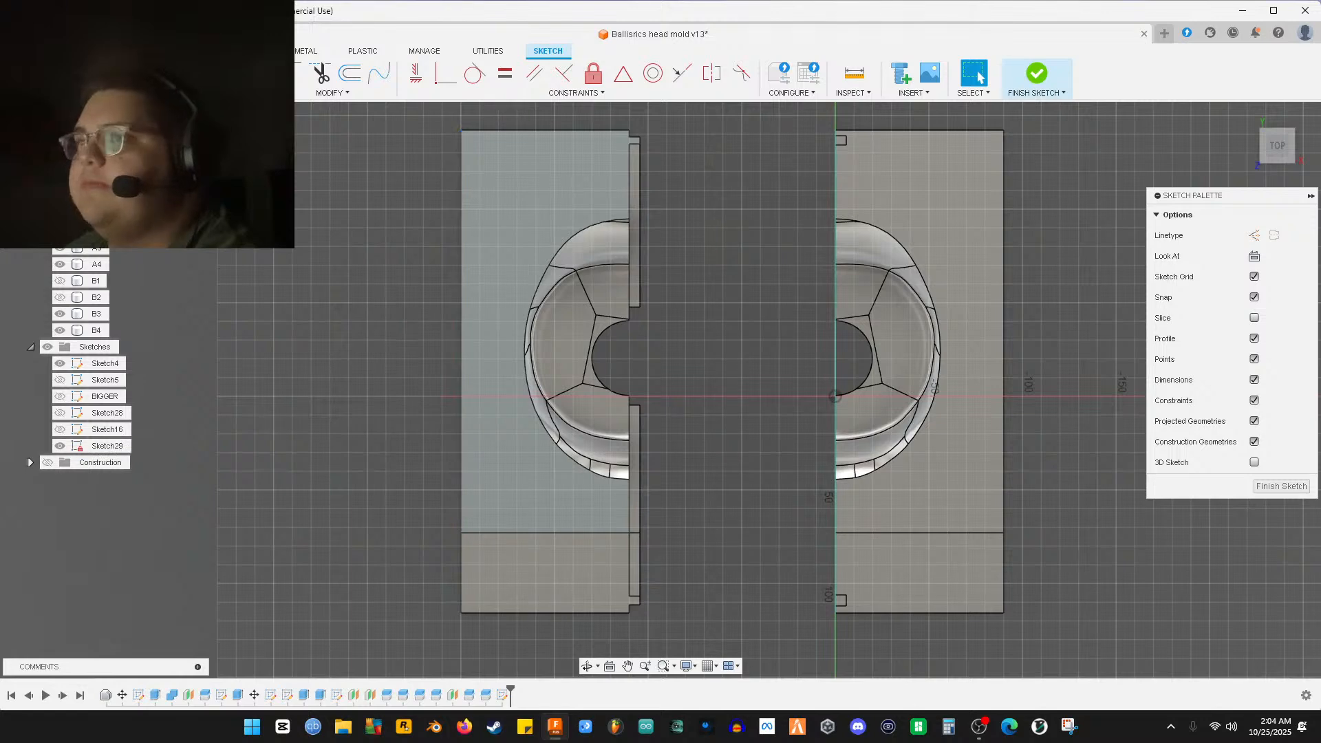
{"action": "key", "text": "c"}
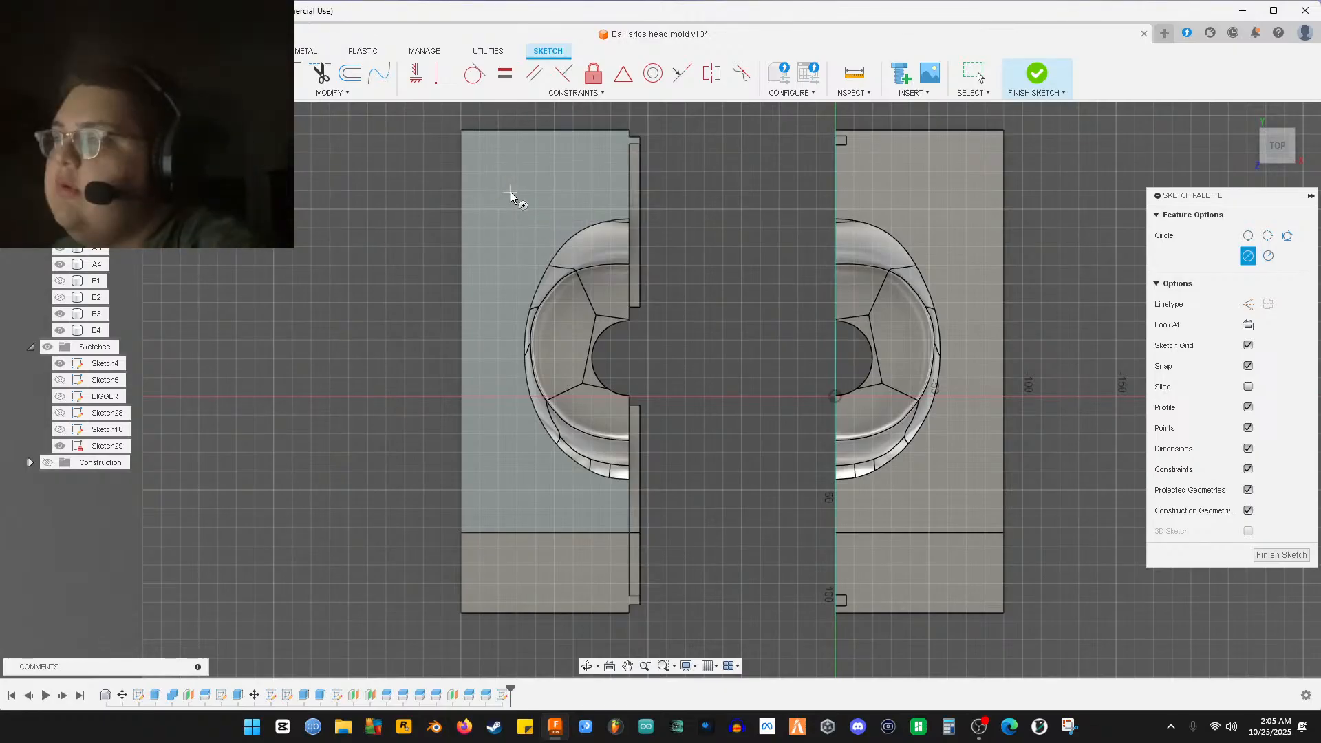
{"action": "scroll", "coordinate": [537, 193], "scroll_direction": "up", "scroll_amount": 3}
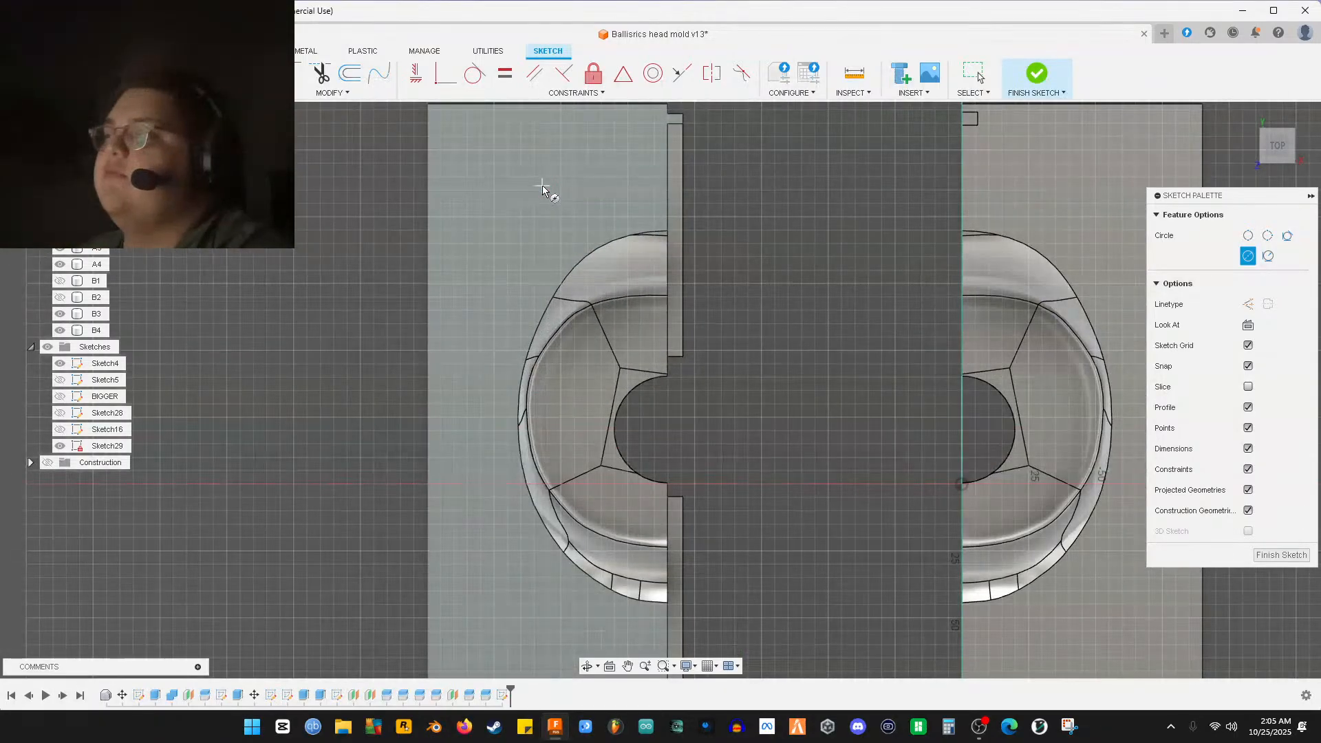
{"action": "middle_click_drag", "start_coordinate": [544, 191], "coordinate": [552, 207]}
{"action": "left_click", "coordinate": [550, 200]}
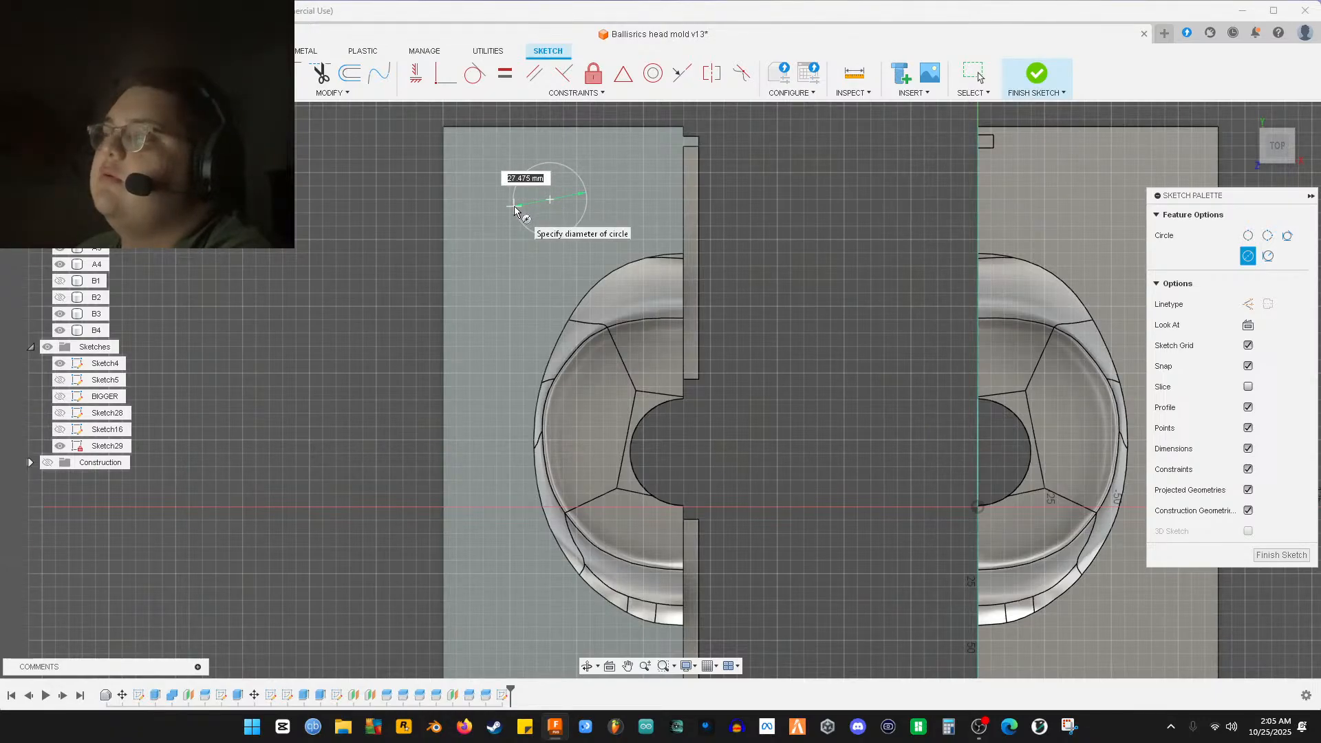
{"action": "type", "text": "45"}
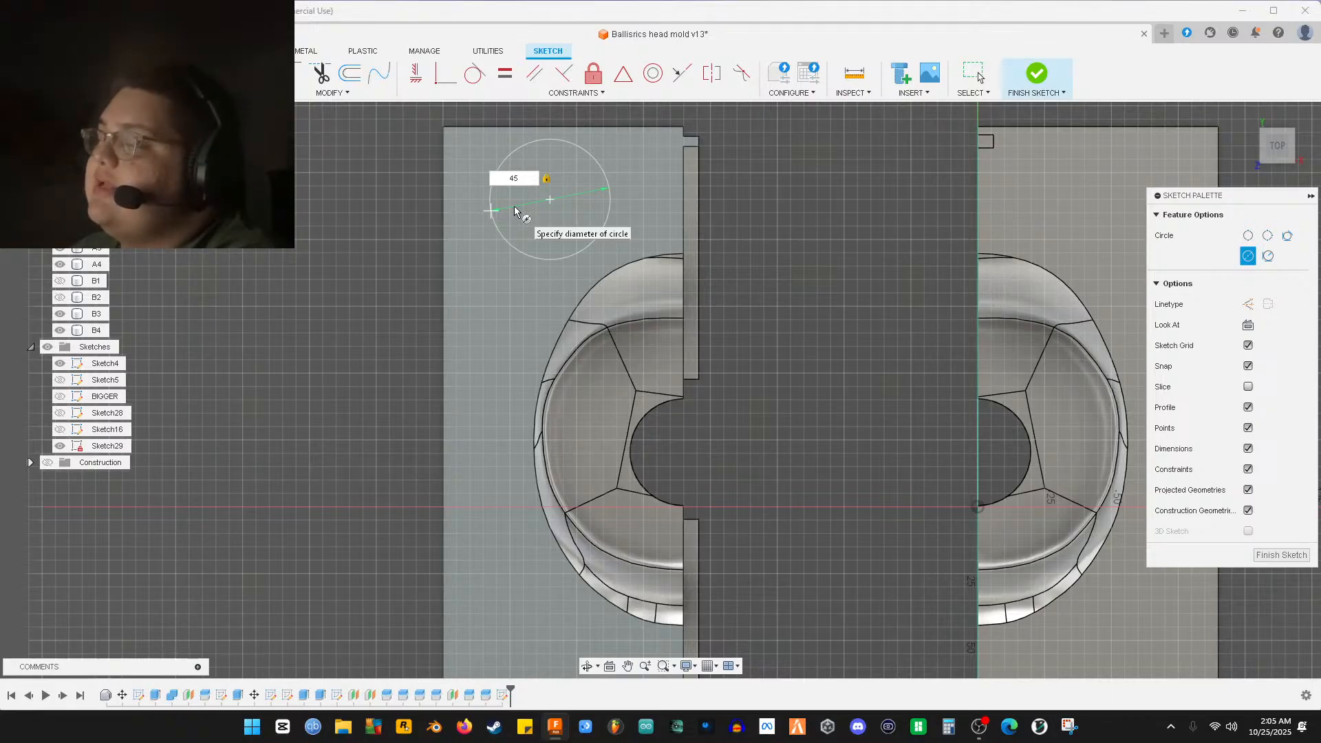
{"action": "scroll", "coordinate": [516, 210], "scroll_direction": "down", "scroll_amount": 1}
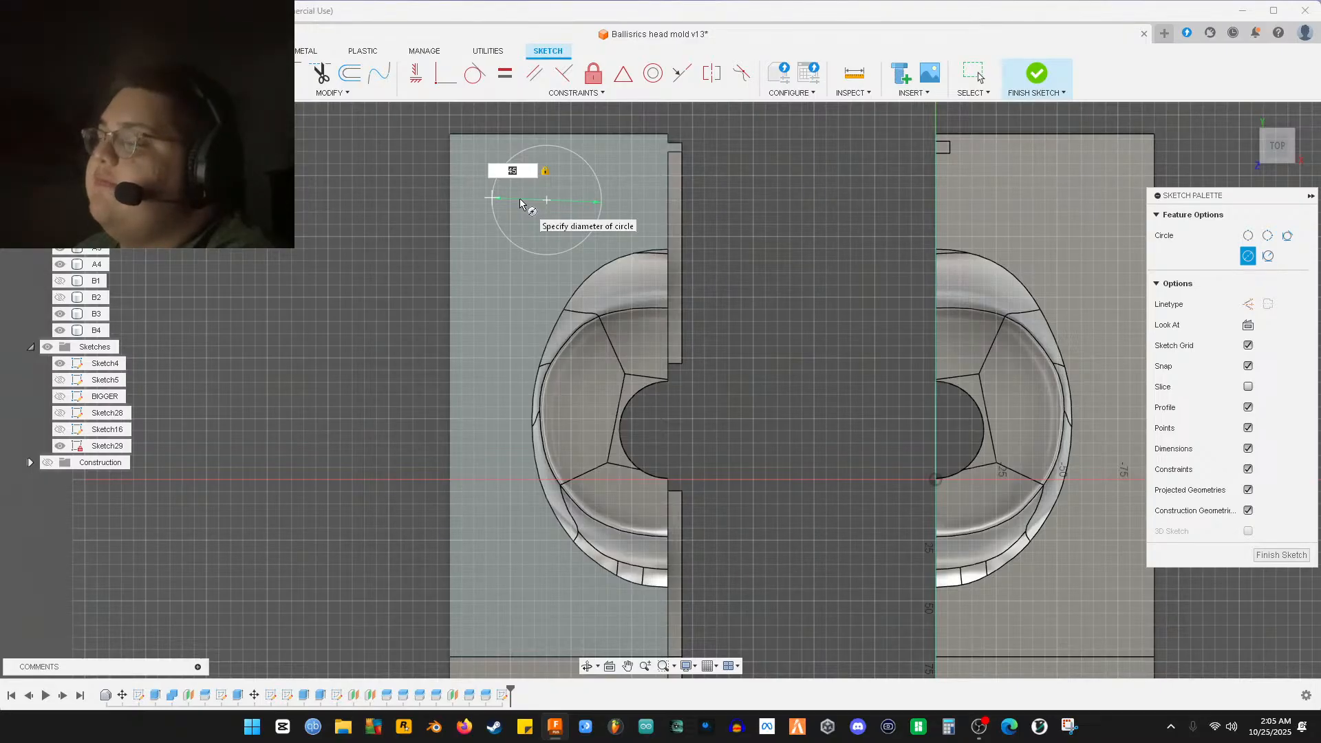
{"action": "mouse_move", "coordinate": [519, 198]}
{"action": "middle_mouse_down"}
{"action": "mouse_move", "coordinate": [530, 69]}
{"action": "mouse_move", "coordinate": [529, 199]}
{"action": "mouse_move", "coordinate": [497, 206]}
{"action": "mouse_move", "coordinate": [511, 79]}
{"action": "mouse_move", "coordinate": [549, 71]}
{"action": "mouse_move", "coordinate": [490, 166]}
{"action": "mouse_move", "coordinate": [519, 212]}
{"action": "middle_mouse_up"}
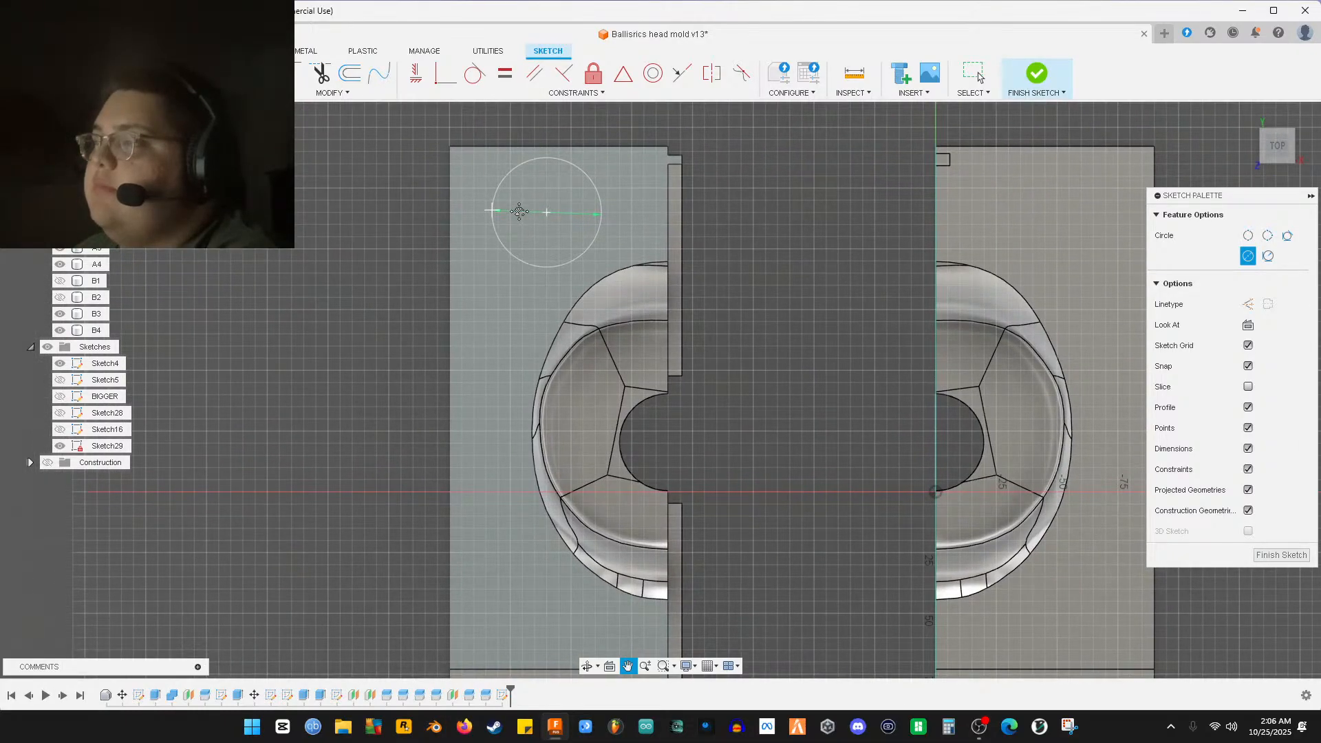
{"action": "left_click", "coordinate": [509, 244]}
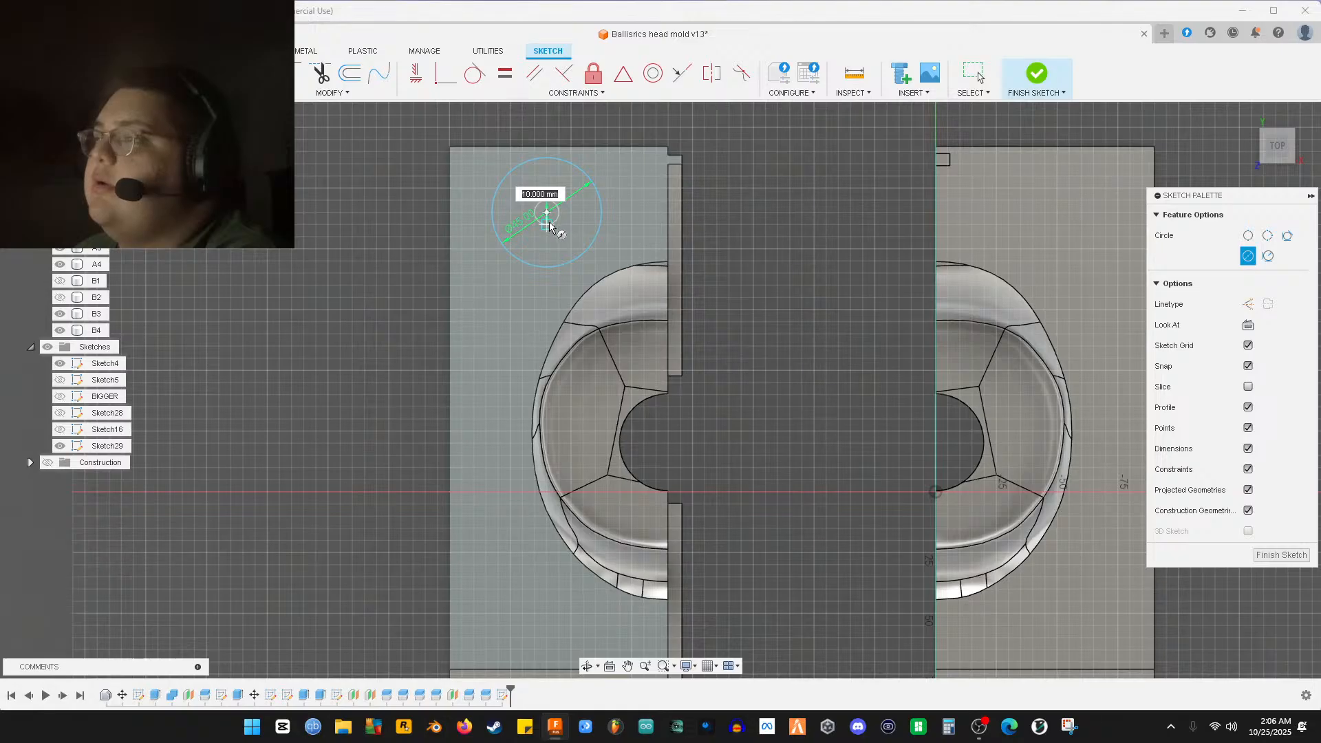
Nudge the circle slightly right, change its diameter to 35 mm, and select it
{"action": "right_click", "coordinate": [549, 222]}
{"action": "left_click", "coordinate": [518, 221]}
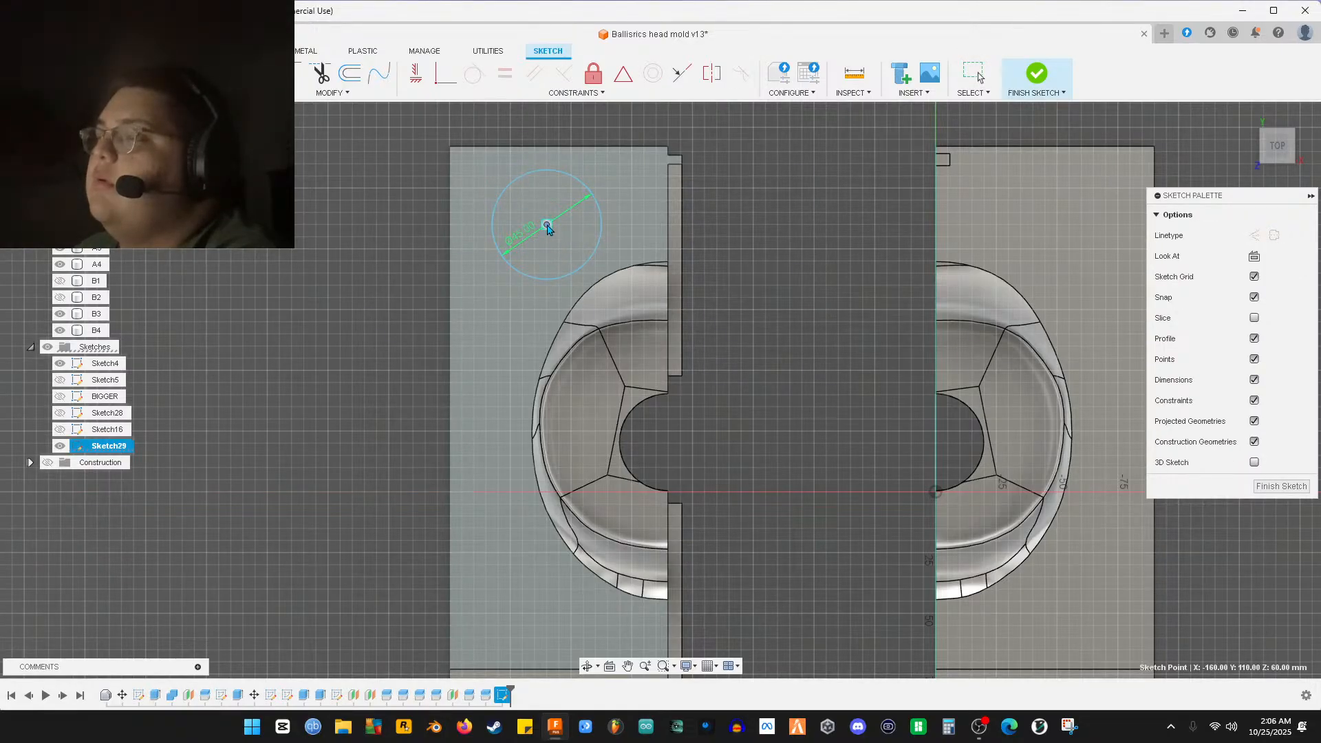
{"action": "left_click_drag", "start_coordinate": [548, 227], "coordinate": [571, 213]}
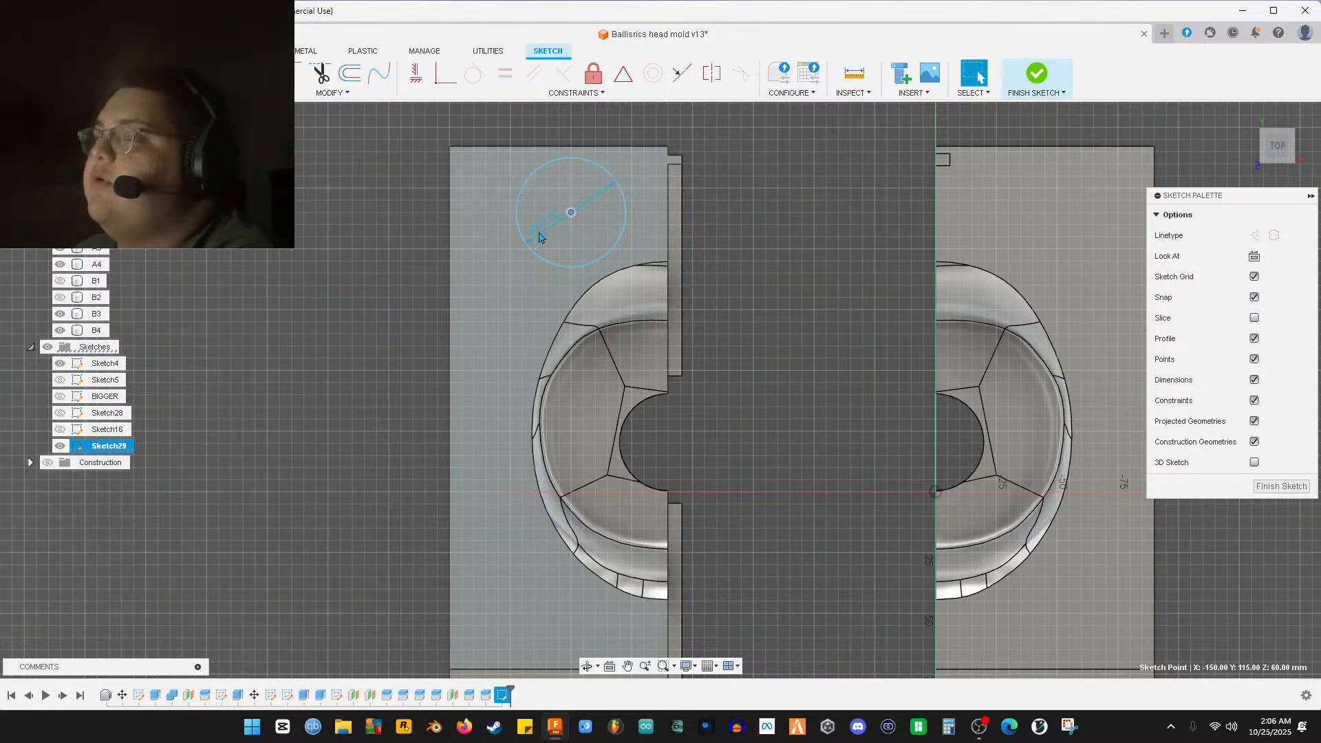
{"action": "double_click", "coordinate": [539, 234]}
{"action": "type", "text": "35"}
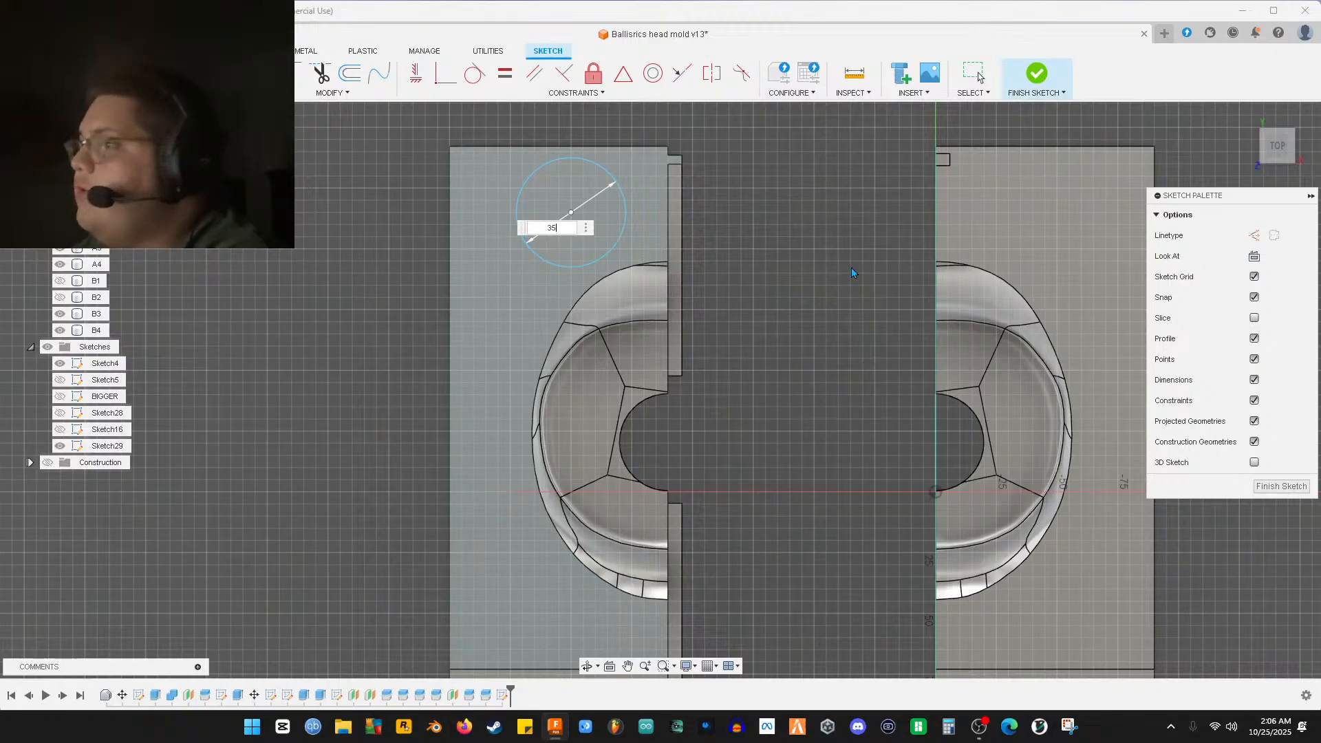
{"action": "key", "text": "Return"}
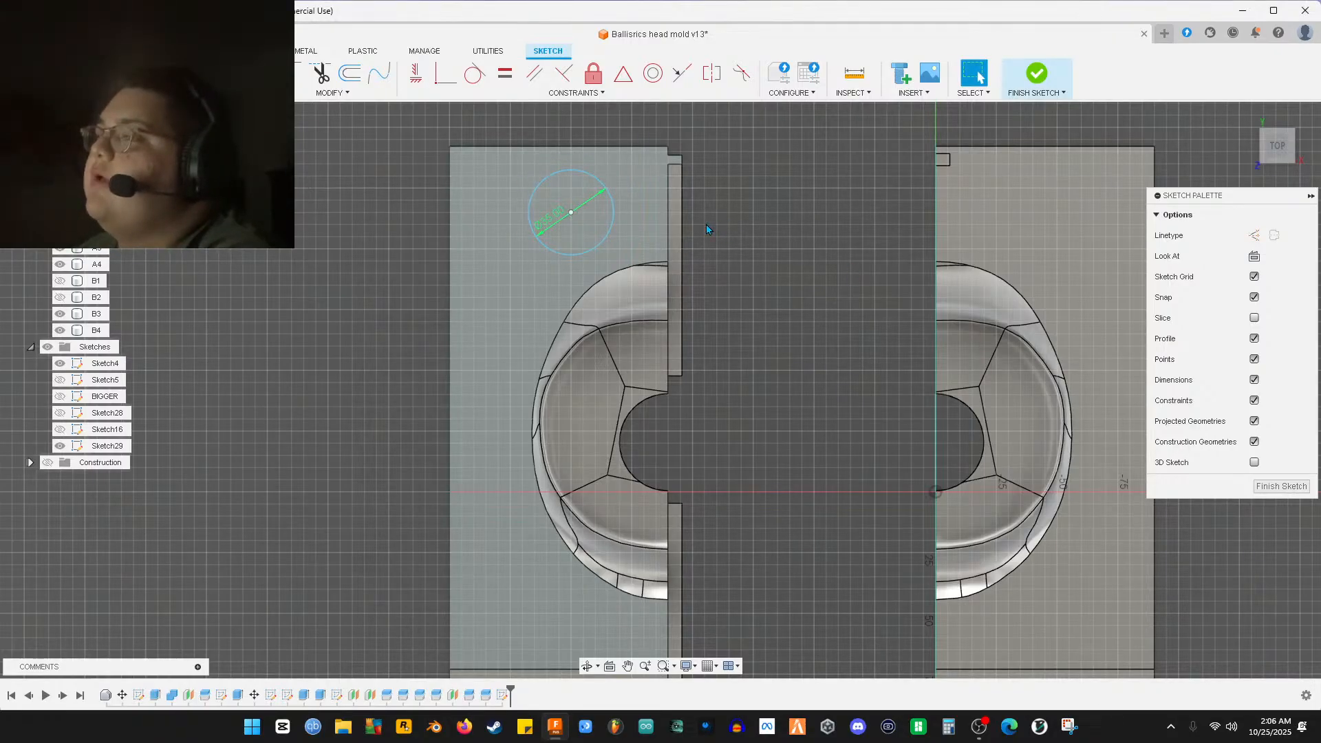
{"action": "left_click", "coordinate": [571, 213]}
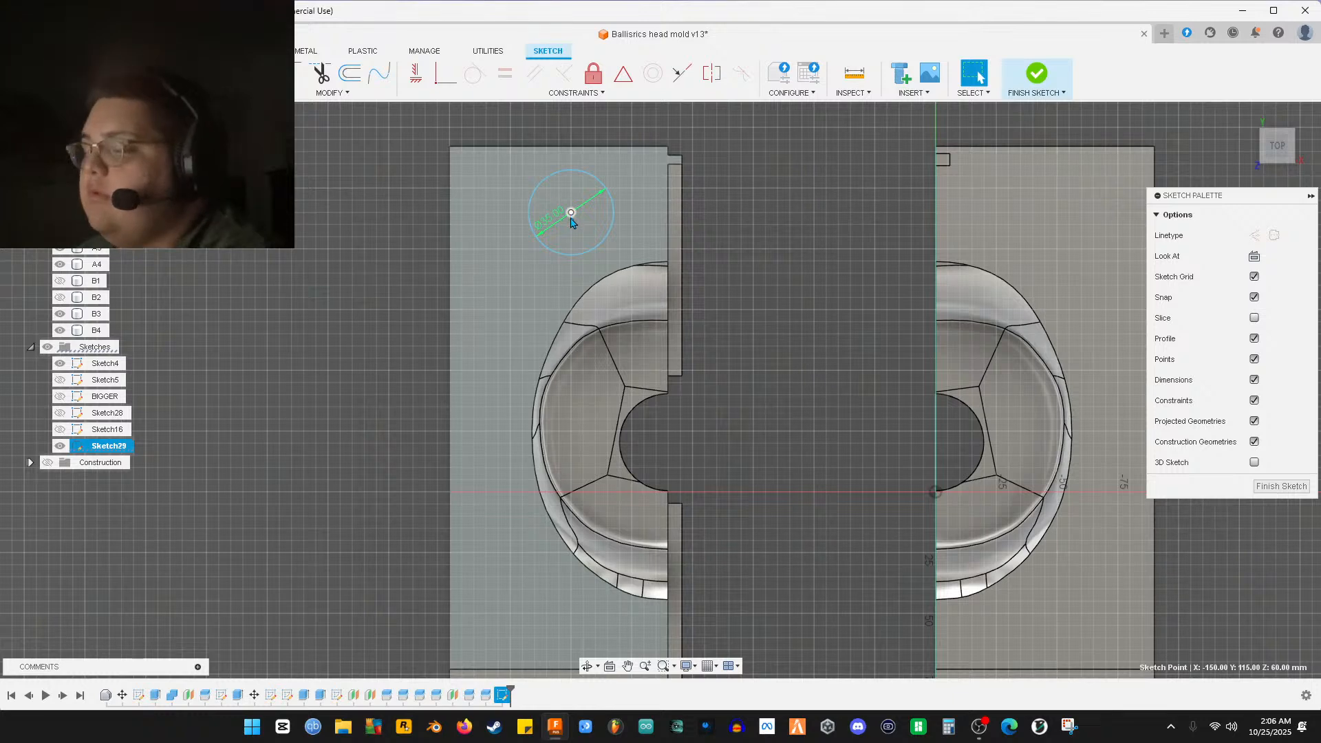
{"action": "left_click", "coordinate": [549, 249]}
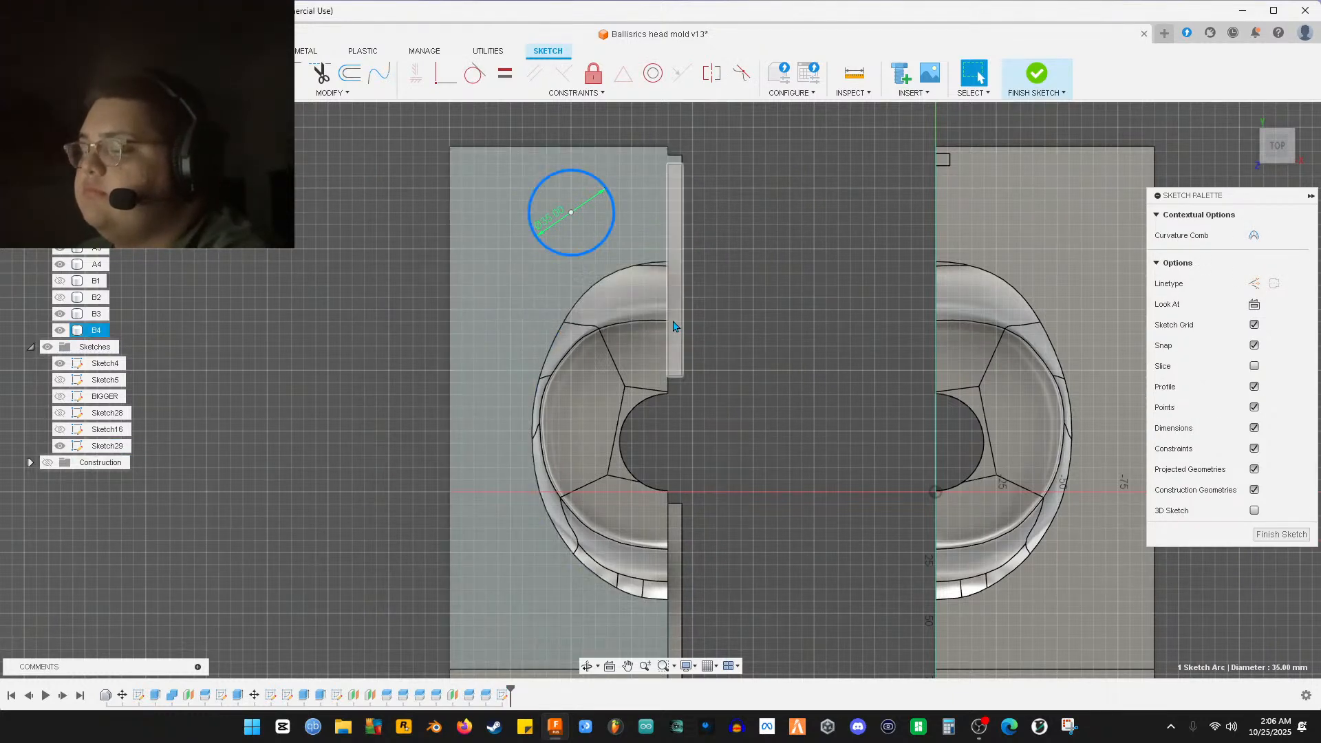
Move a copy of the 35 mm circle down the mold half and 20 mm sideways
{"action": "key", "text": "m"}
{"action": "middle_click_drag", "start_coordinate": [609, 281], "coordinate": [607, 219]}
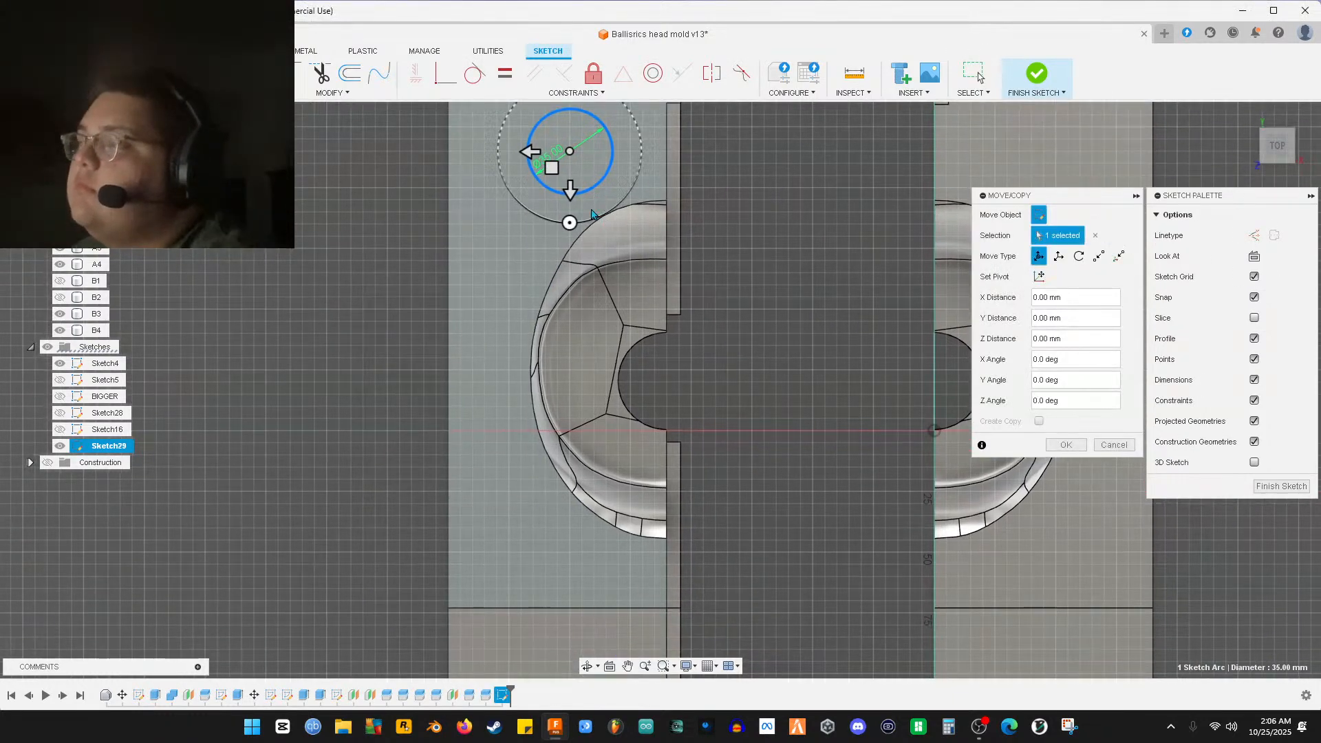
{"action": "left_click_drag", "start_coordinate": [571, 192], "coordinate": [480, 554]}
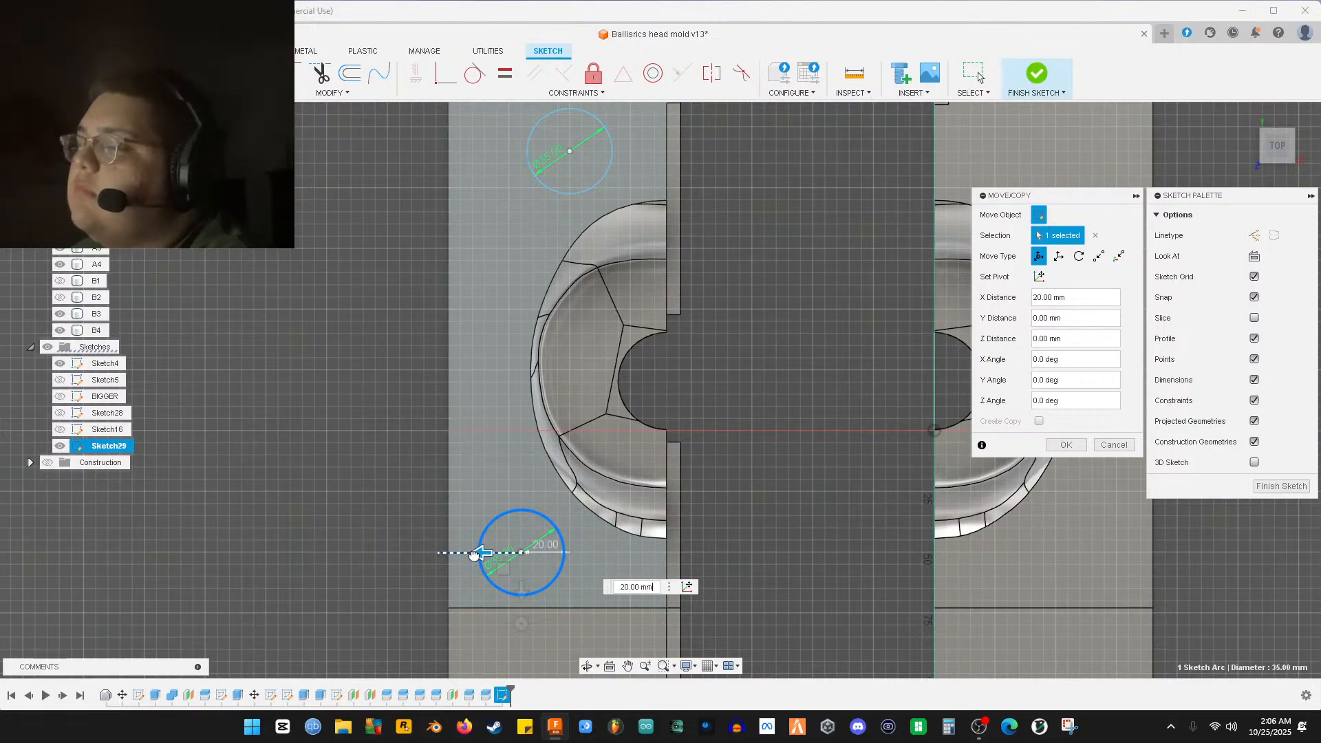
{"action": "middle_click_drag", "start_coordinate": [686, 600], "coordinate": [682, 523]}
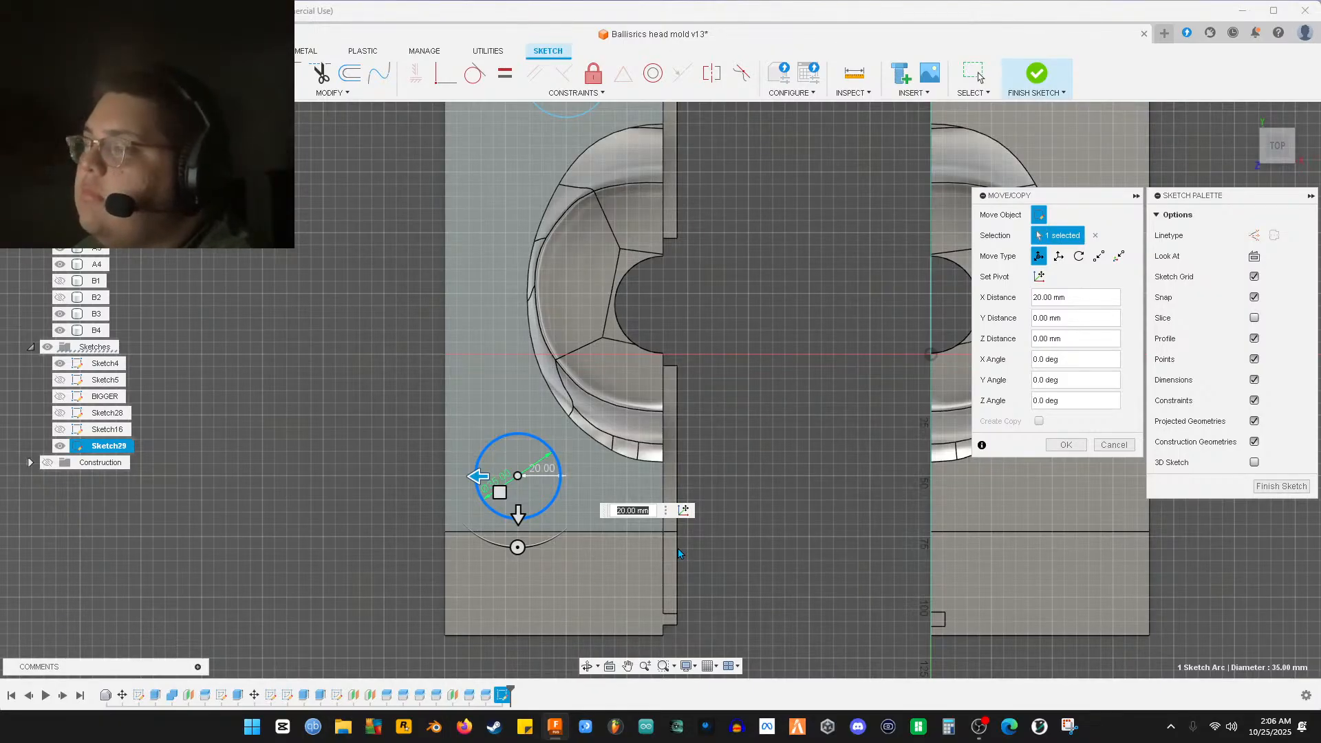
{"action": "key", "text": "Return"}
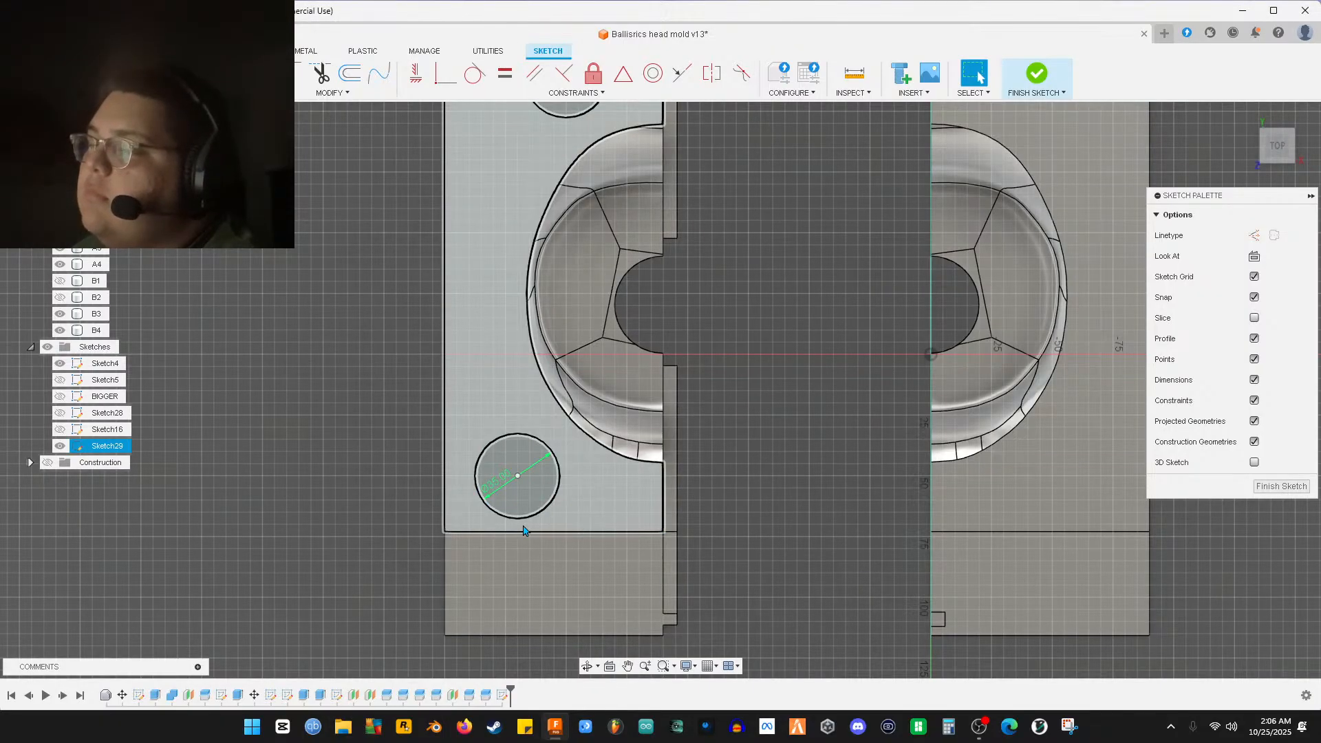
Move another copy of the circle down into the bottom strip and open its diameter dimension
{"action": "middle_click_drag", "start_coordinate": [536, 559], "coordinate": [519, 443]}
{"action": "left_click", "coordinate": [521, 441]}
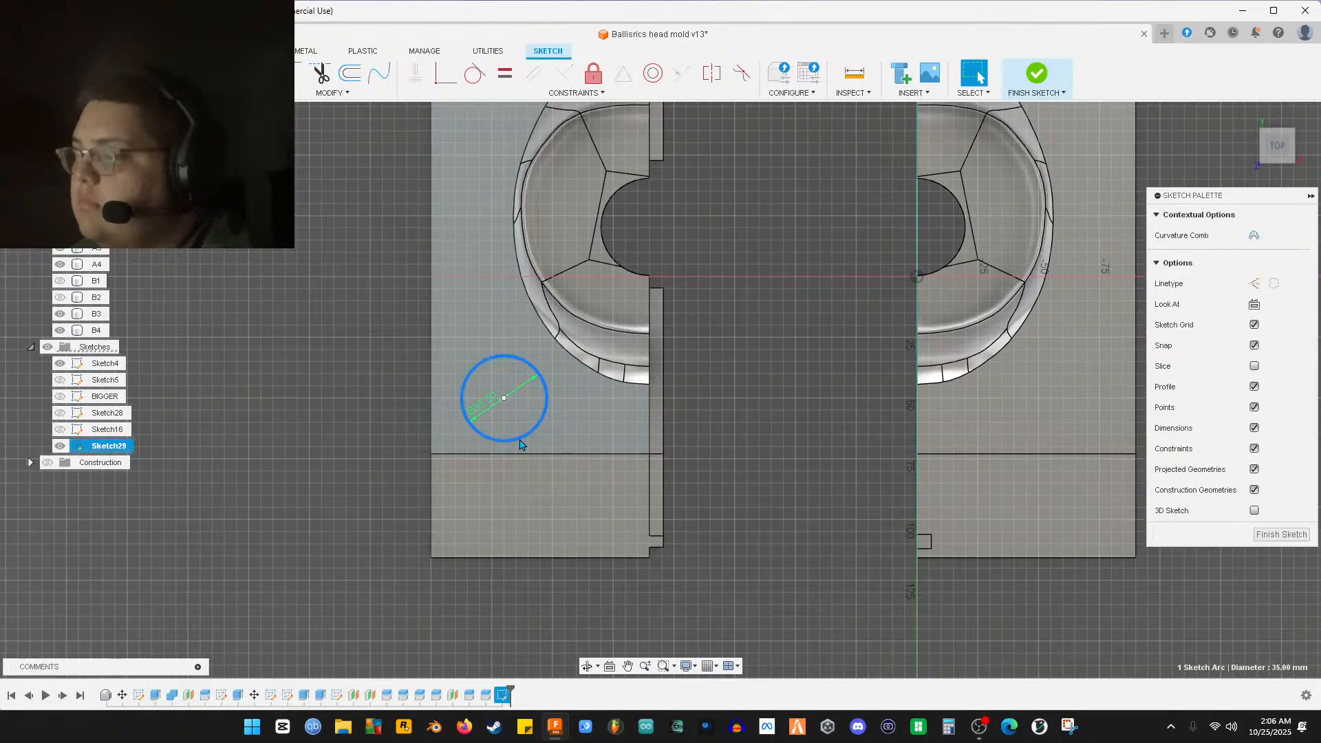
{"action": "key", "text": "m"}
{"action": "left_click_drag", "start_coordinate": [503, 447], "coordinate": [500, 515]}
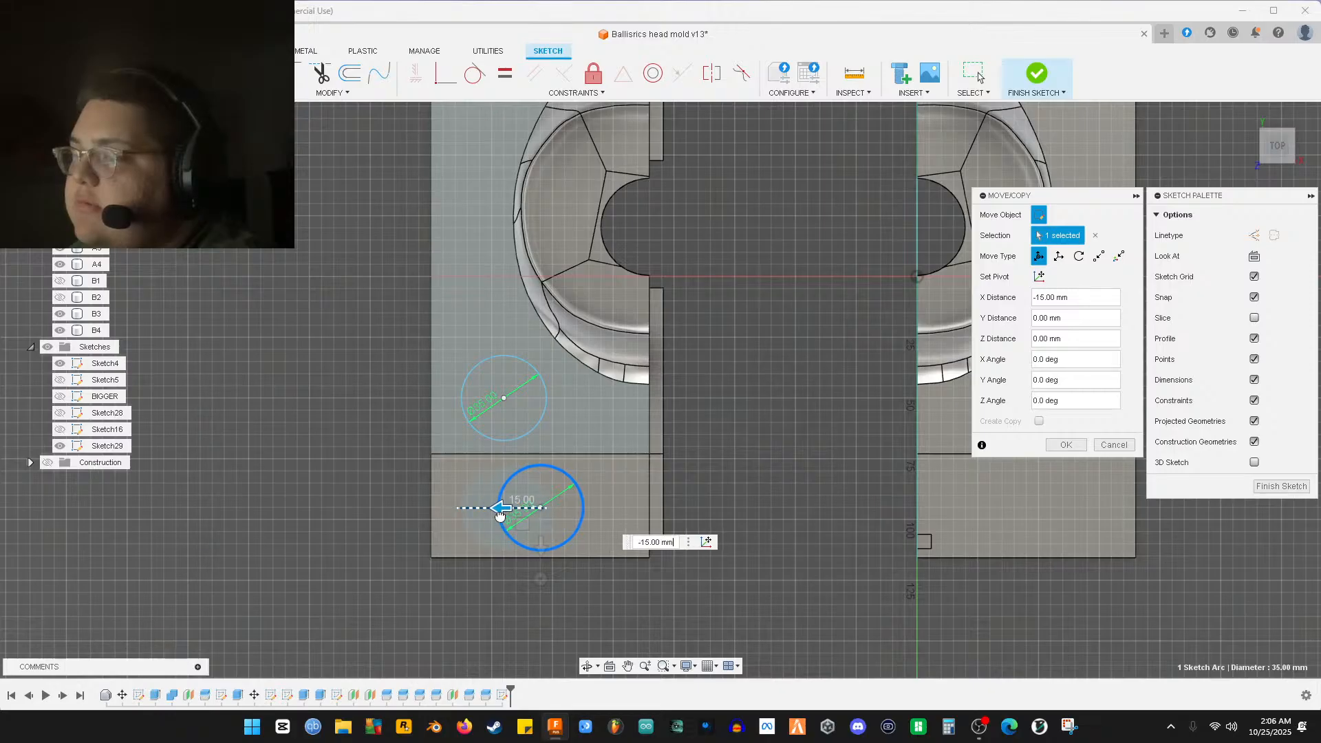
{"action": "key", "text": "Return"}
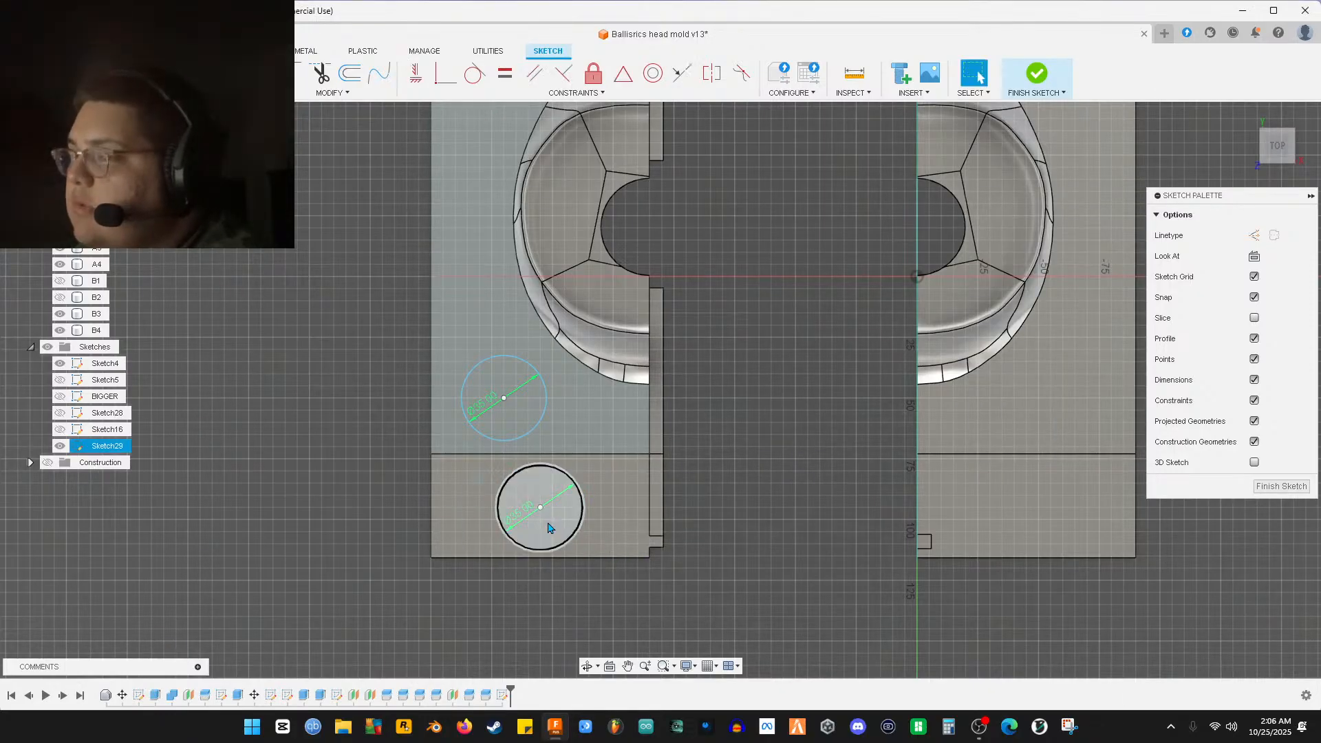
{"action": "double_click", "coordinate": [516, 517]}
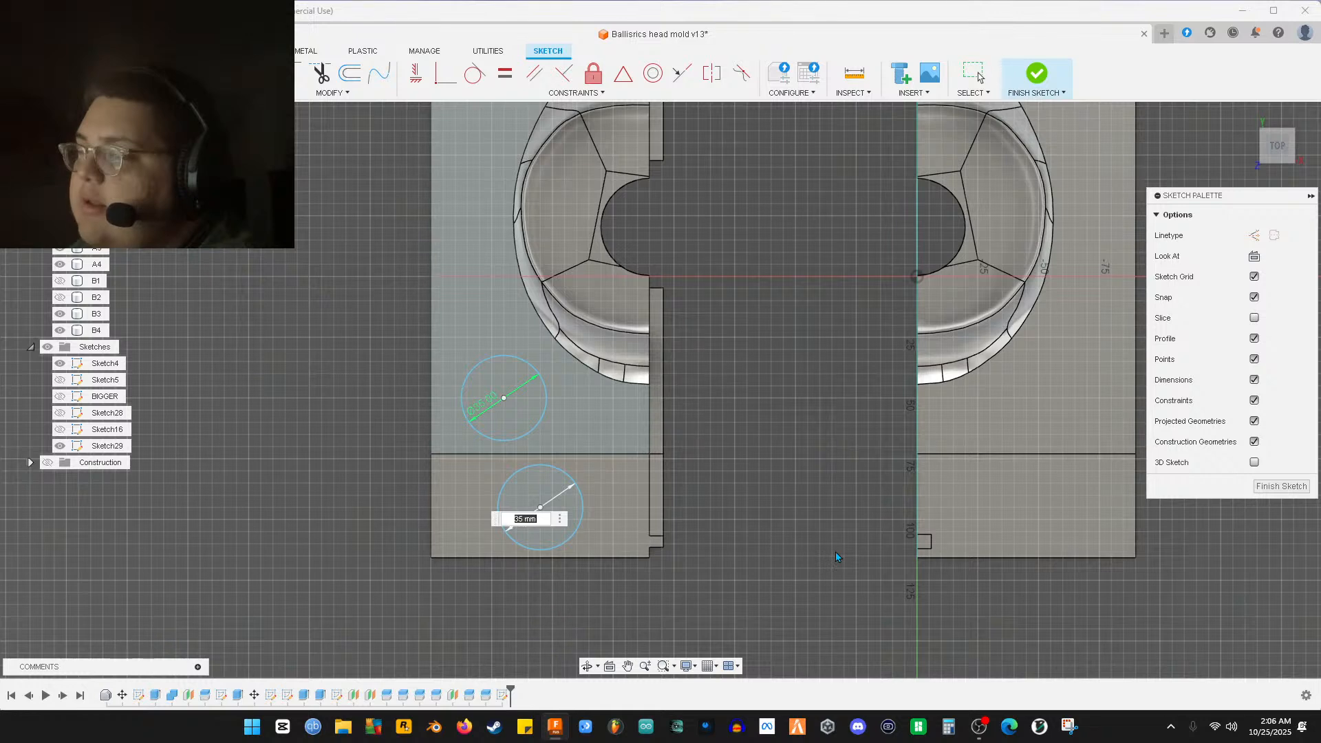
Set the bottom-strip circle to 20 mm, then correct it to 25 mm diameter
{"action": "type", "text": "20"}
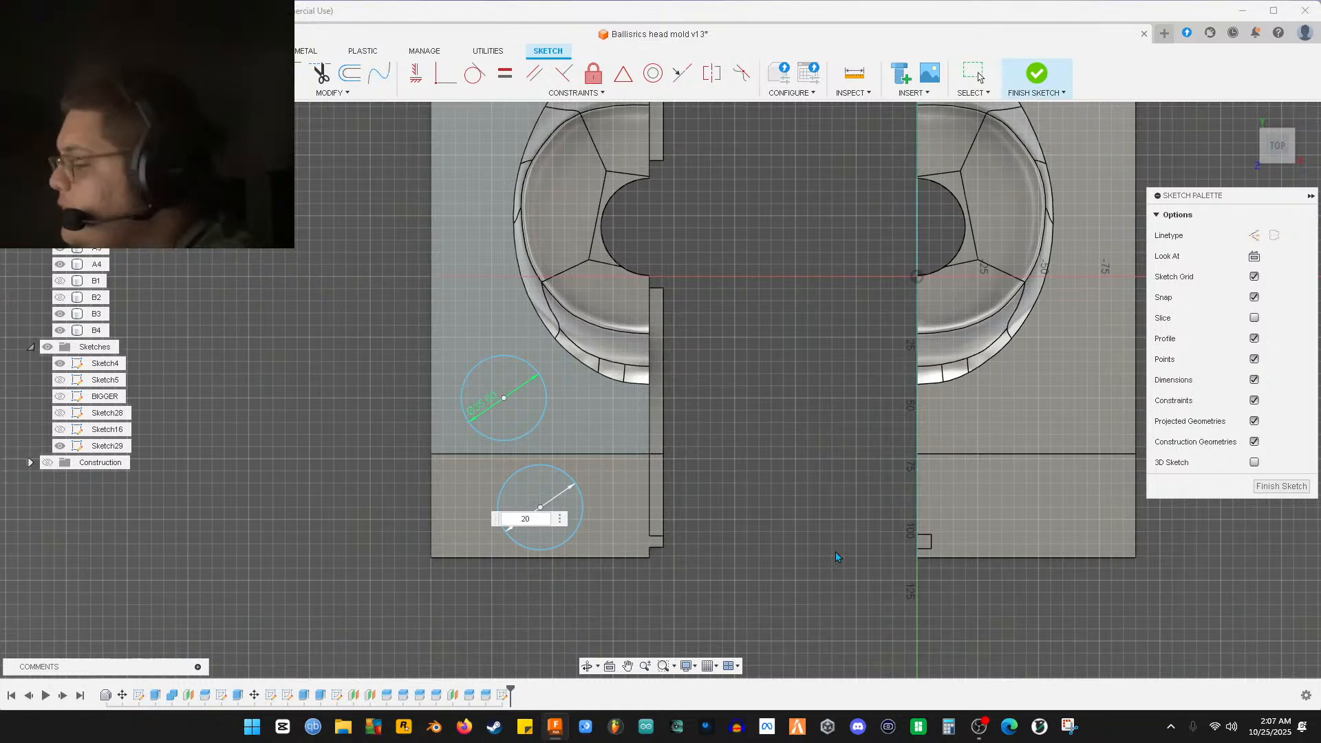
{"action": "key", "text": "Return"}
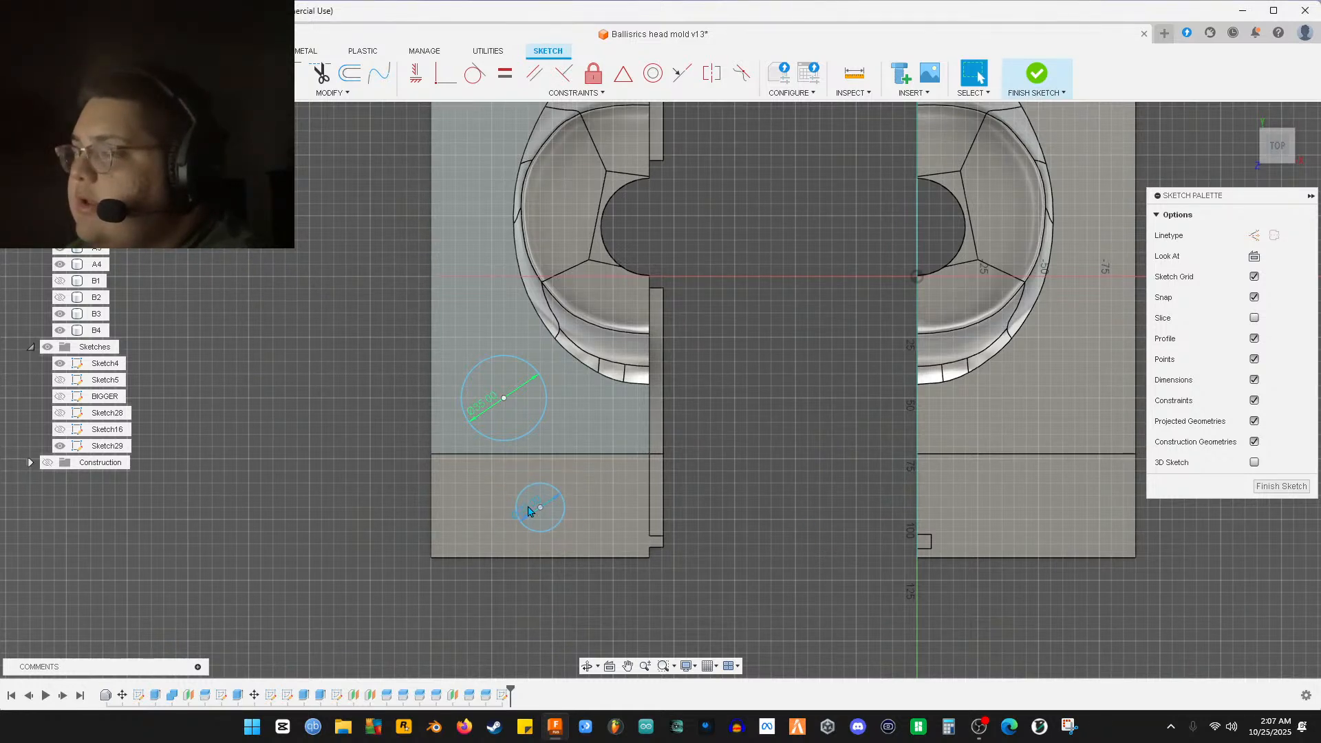
{"action": "double_click", "coordinate": [529, 512]}
{"action": "type", "text": "25"}
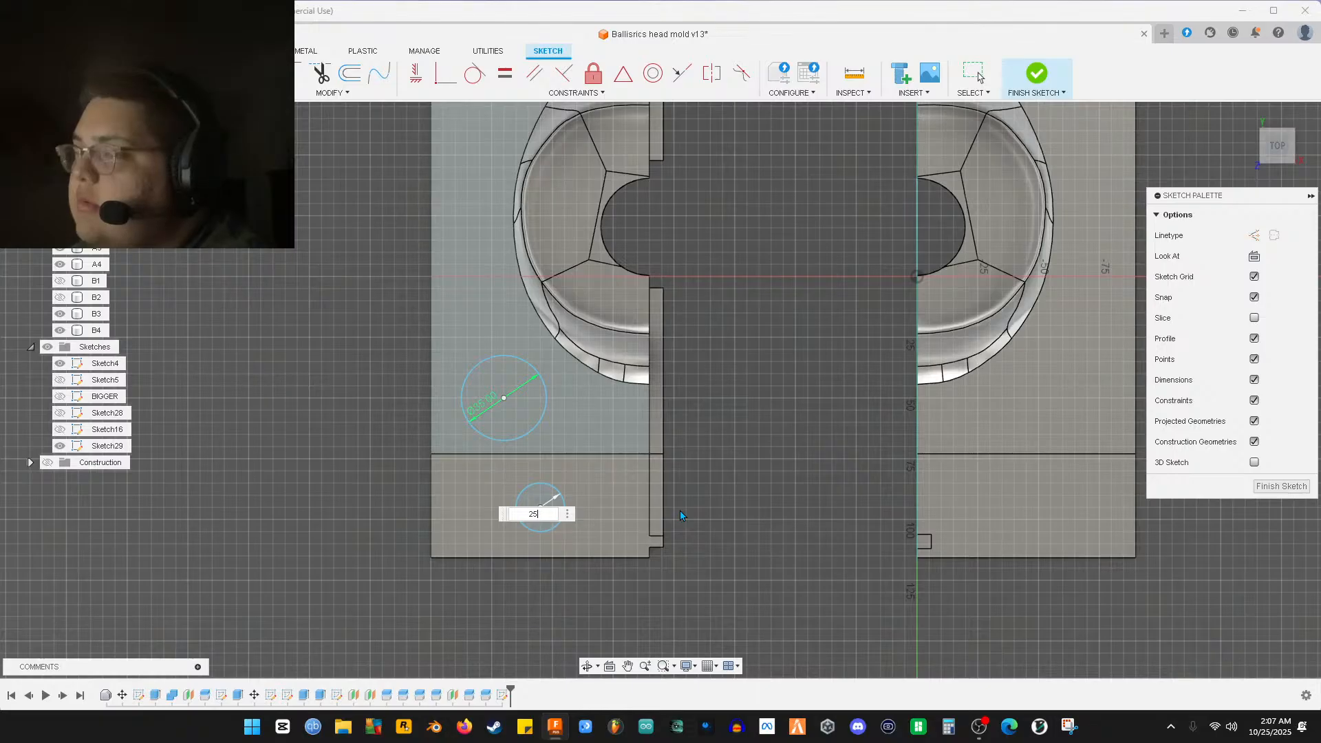
{"action": "key", "text": "Return"}
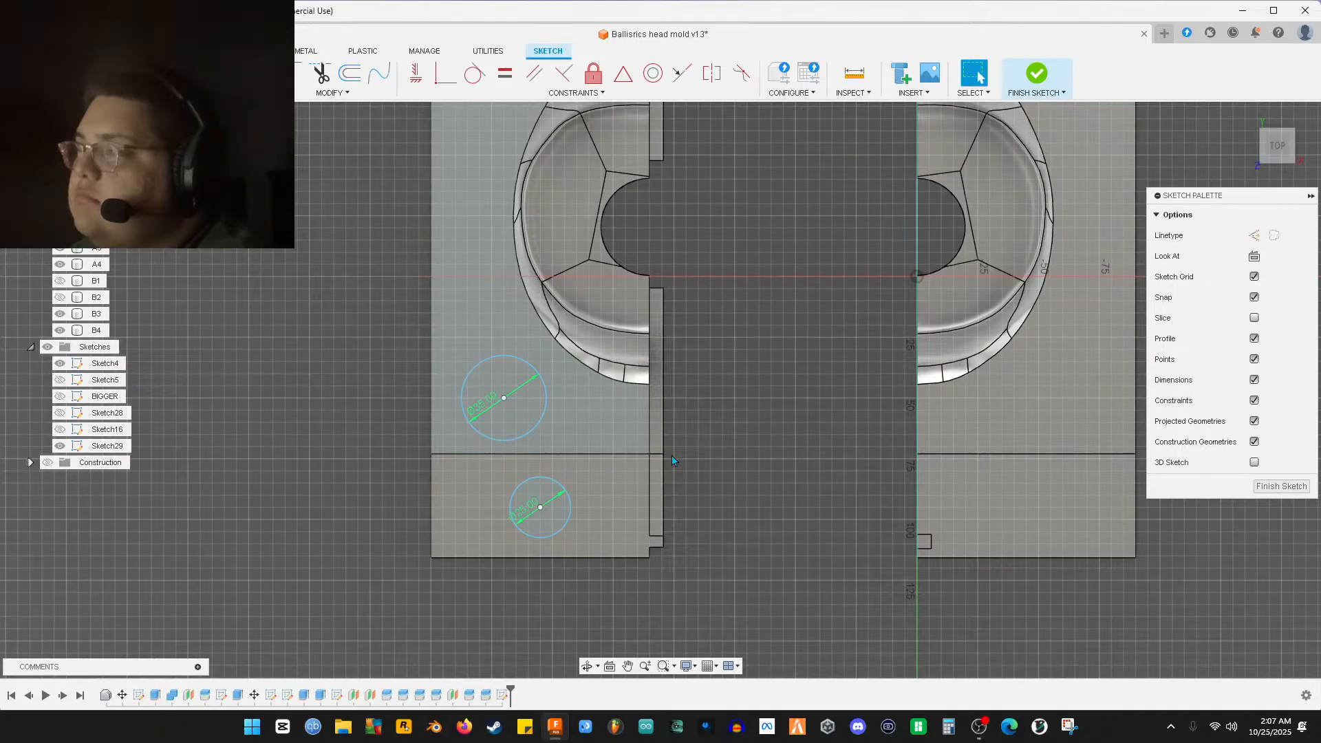
{"action": "mouse_move", "coordinate": [628, 289]}
{"action": "middle_mouse_down"}
{"action": "mouse_move", "coordinate": [716, 479]}
{"action": "mouse_move", "coordinate": [659, 417]}
{"action": "mouse_move", "coordinate": [698, 487]}
{"action": "mouse_move", "coordinate": [669, 387]}
{"action": "mouse_move", "coordinate": [681, 439]}
{"action": "mouse_move", "coordinate": [643, 368]}
{"action": "mouse_move", "coordinate": [579, 372]}
{"action": "mouse_move", "coordinate": [578, 420]}
{"action": "middle_mouse_up"}
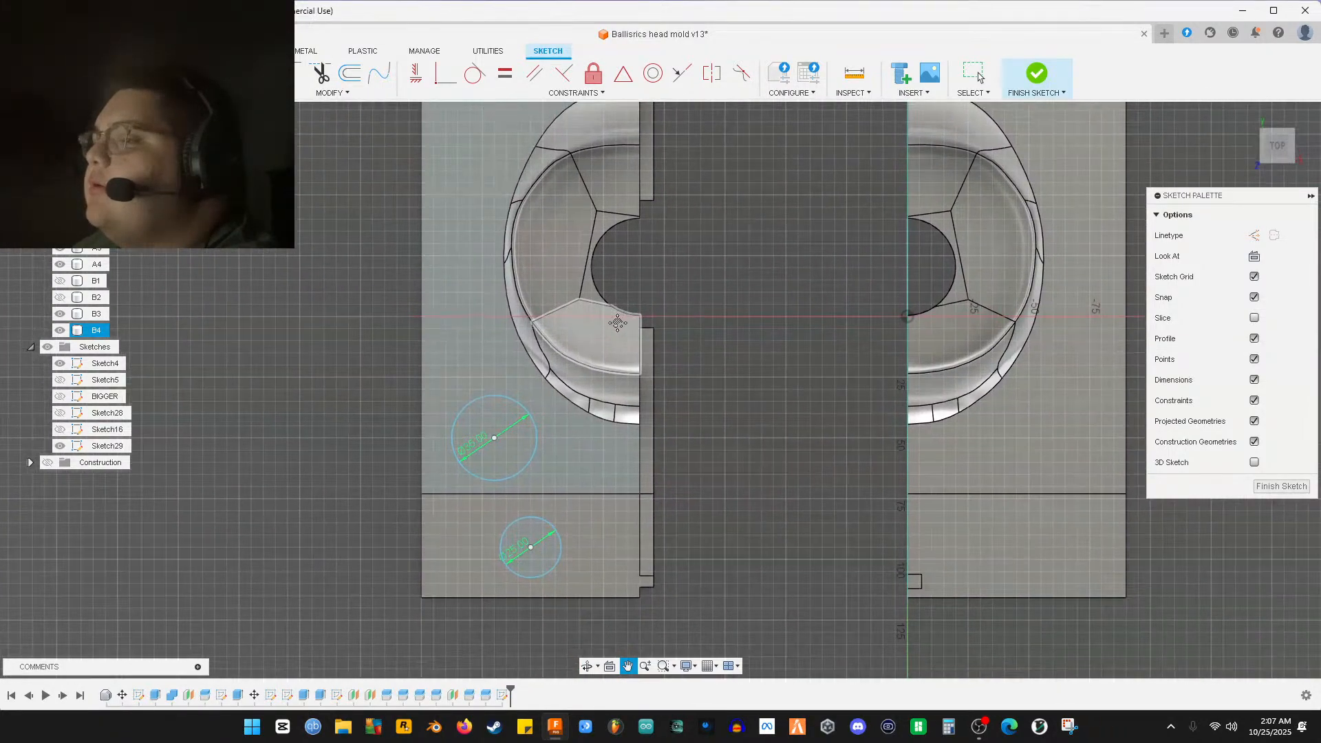
{"action": "mouse_move", "coordinate": [549, 387]}
{"action": "middle_mouse_down"}
{"action": "mouse_move", "coordinate": [525, 419]}
{"action": "mouse_move", "coordinate": [546, 433]}
{"action": "middle_mouse_up"}
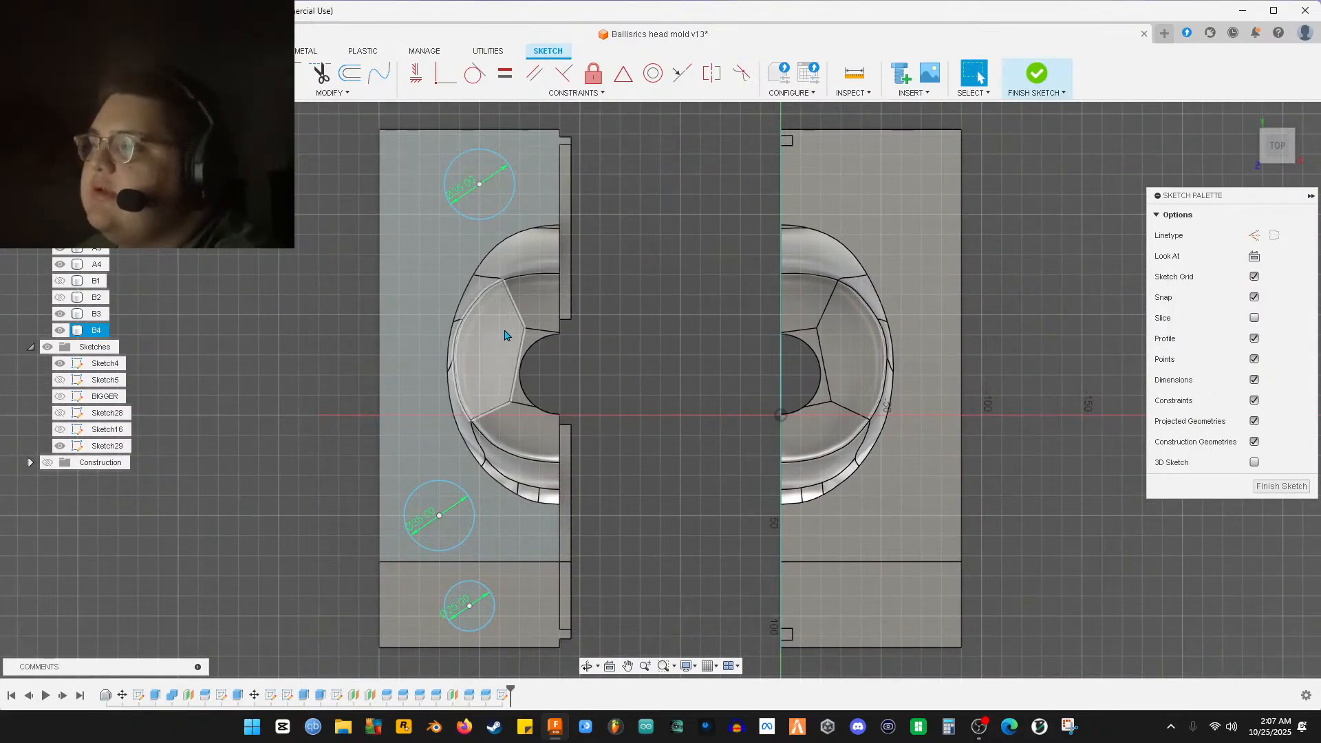
{"action": "scroll", "coordinate": [436, 513], "scroll_direction": "up", "scroll_amount": 5}
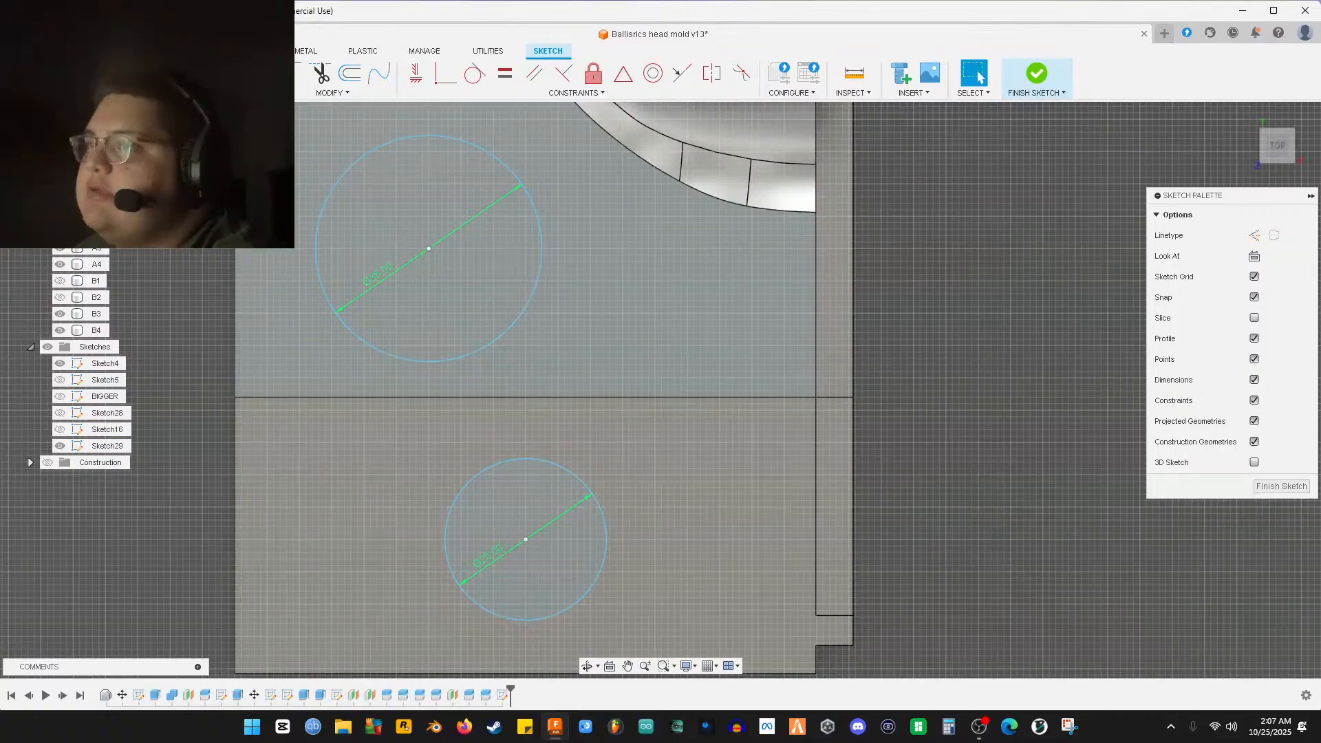
Draw a concentric circle around the lower circle's centre
{"action": "key", "text": "c"}
{"action": "scroll", "coordinate": [454, 530], "scroll_direction": "up", "scroll_amount": 3}
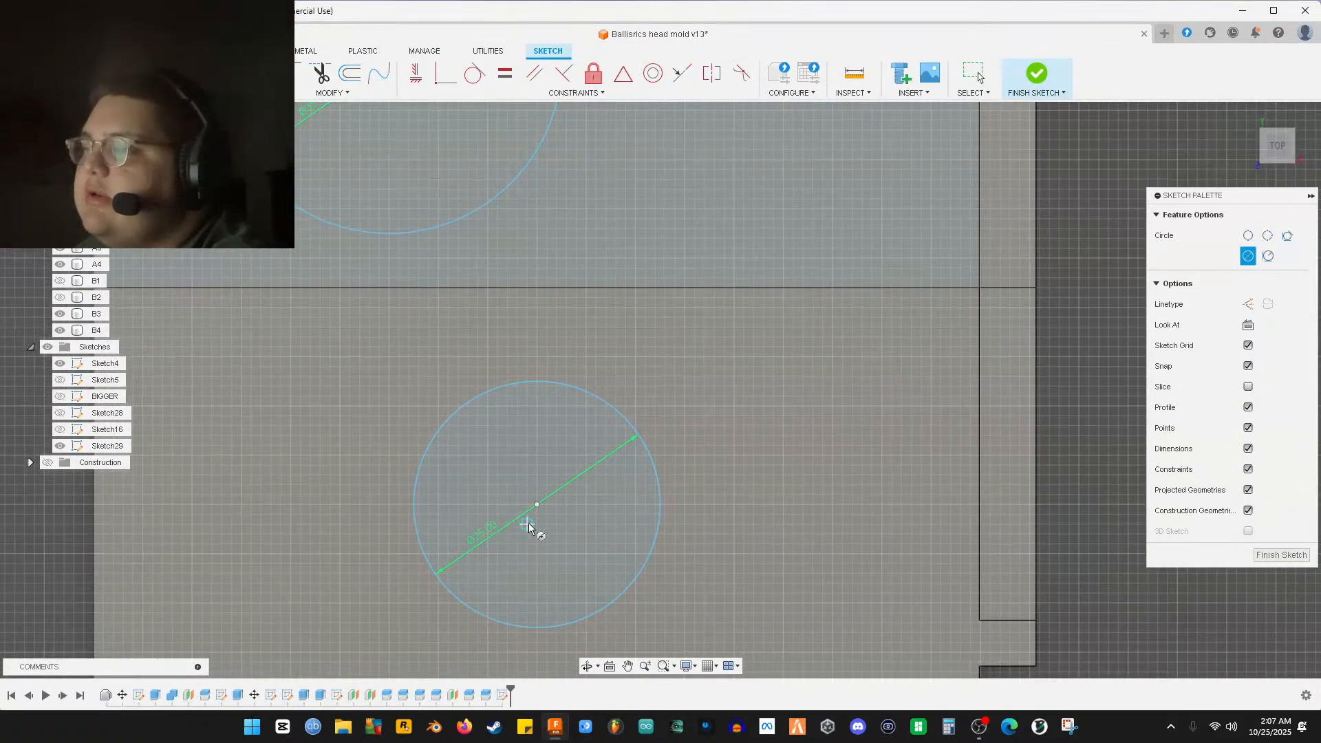
{"action": "left_click", "coordinate": [538, 505]}
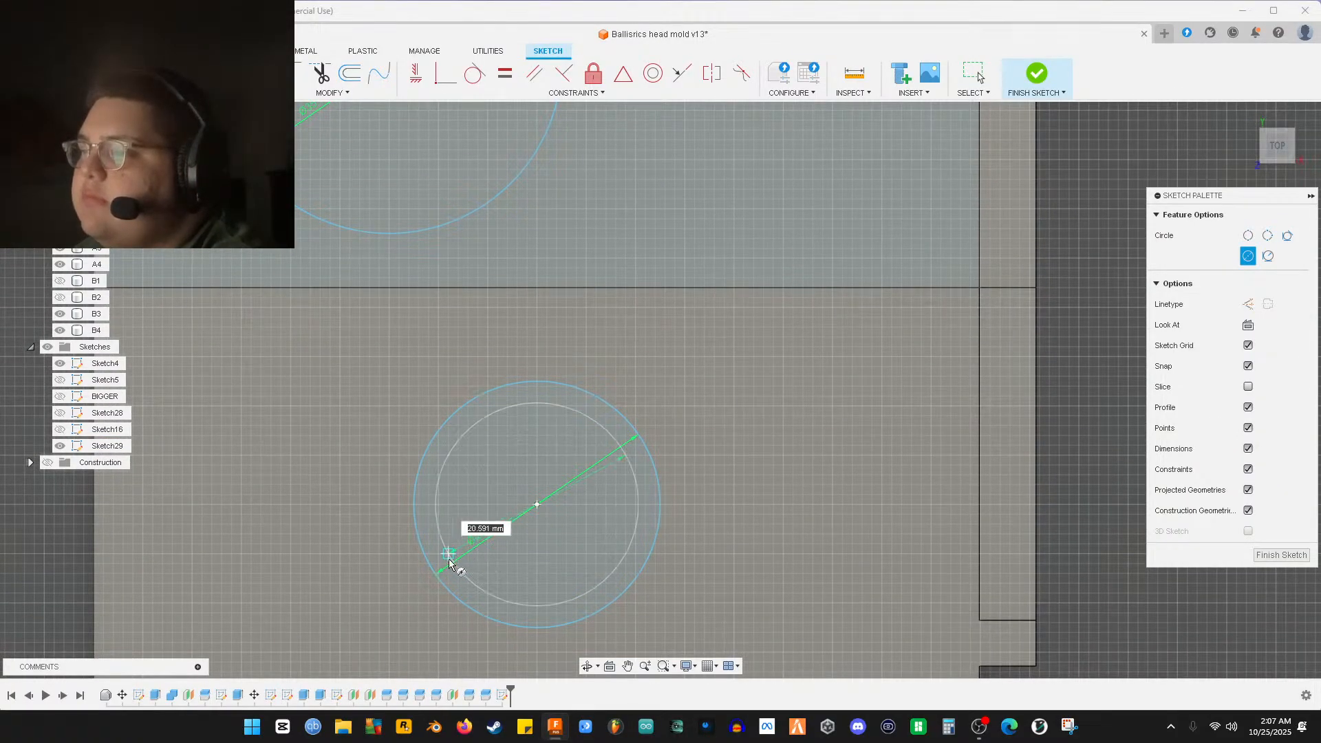
{"action": "scroll", "coordinate": [441, 571], "scroll_direction": "up", "scroll_amount": 3}
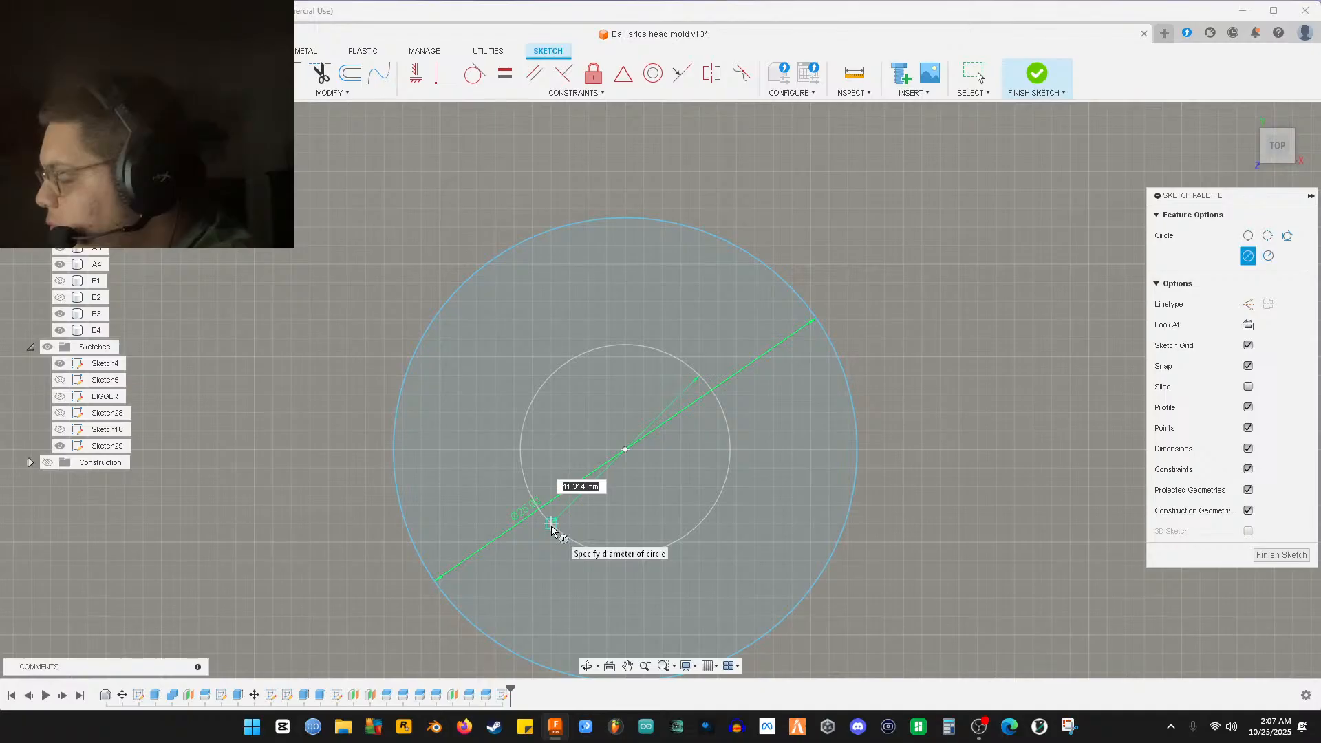
{"action": "type", "text": "24.7"}
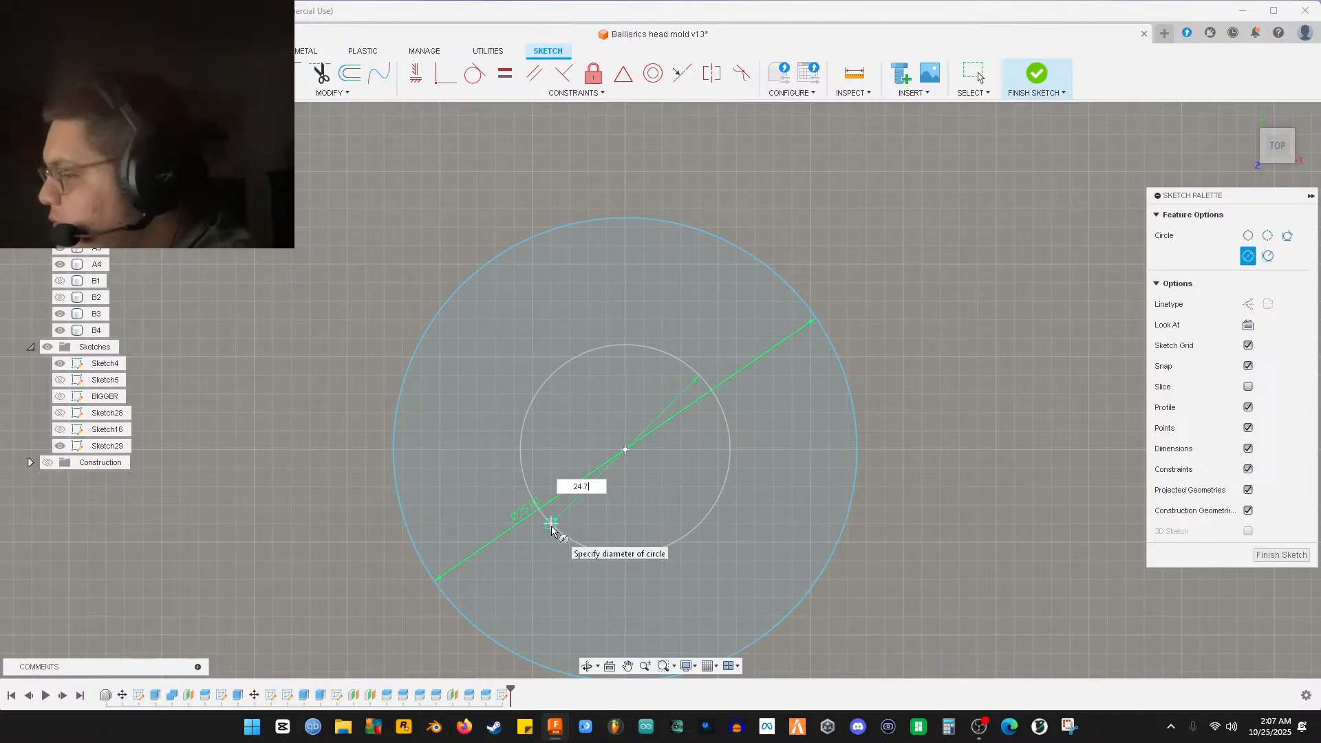
{"action": "type", "text": "5"}
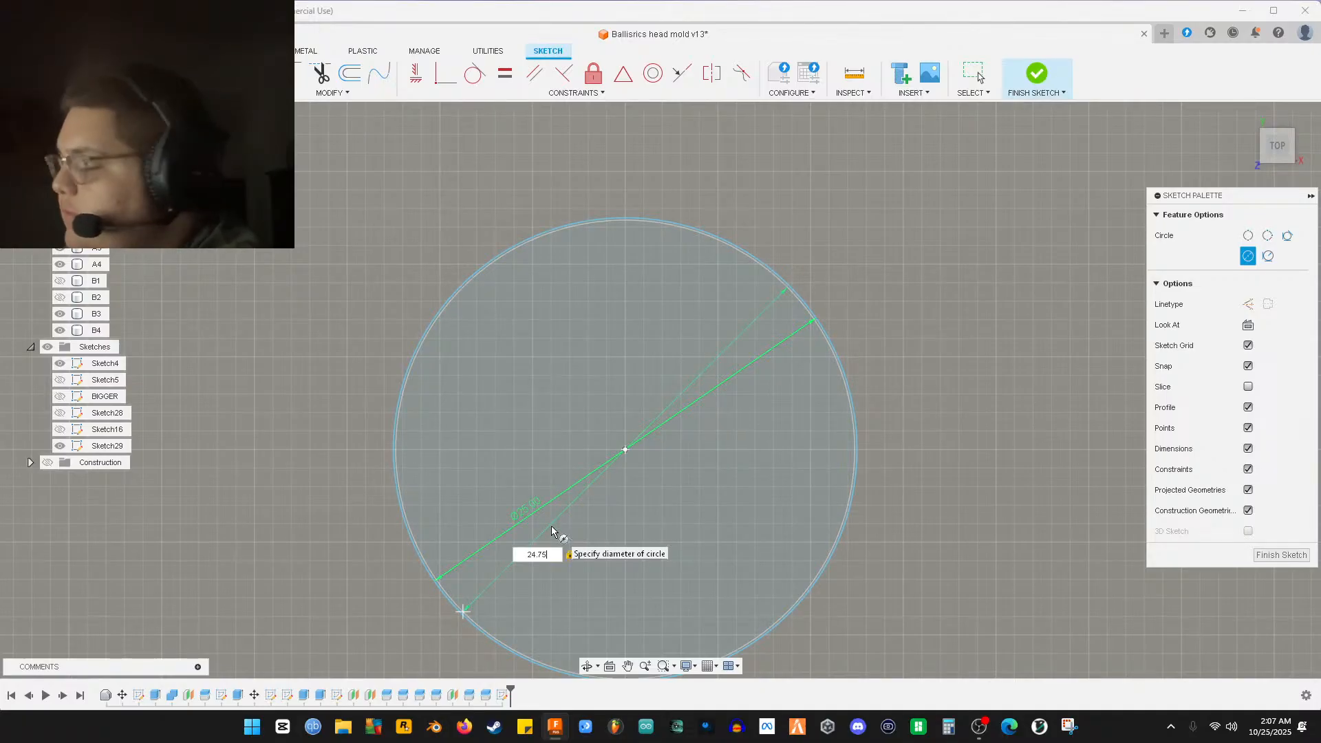
{"action": "key", "text": "BackSpace"}
{"action": "key", "text": "BackSpace"}
{"action": "type", "text": "5"}
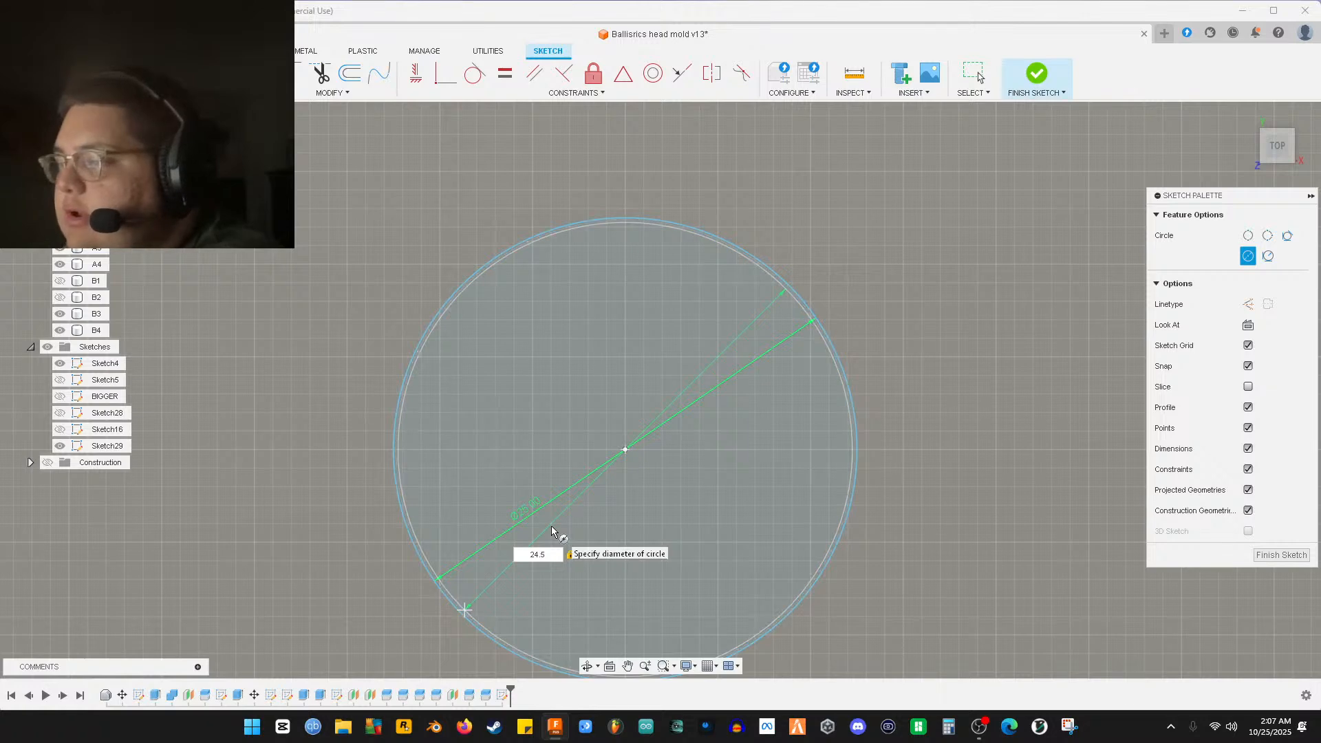
{"action": "type", "text": "5"}
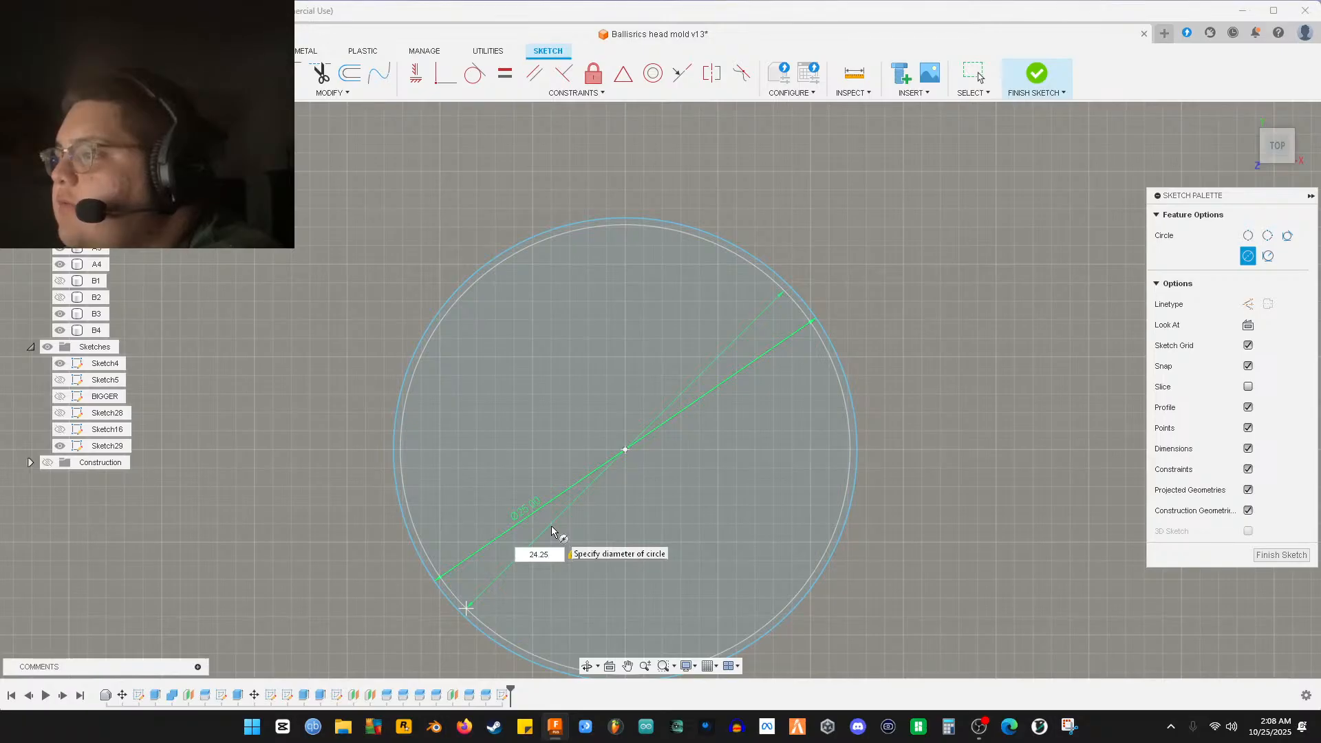
{"action": "key", "text": "Return"}
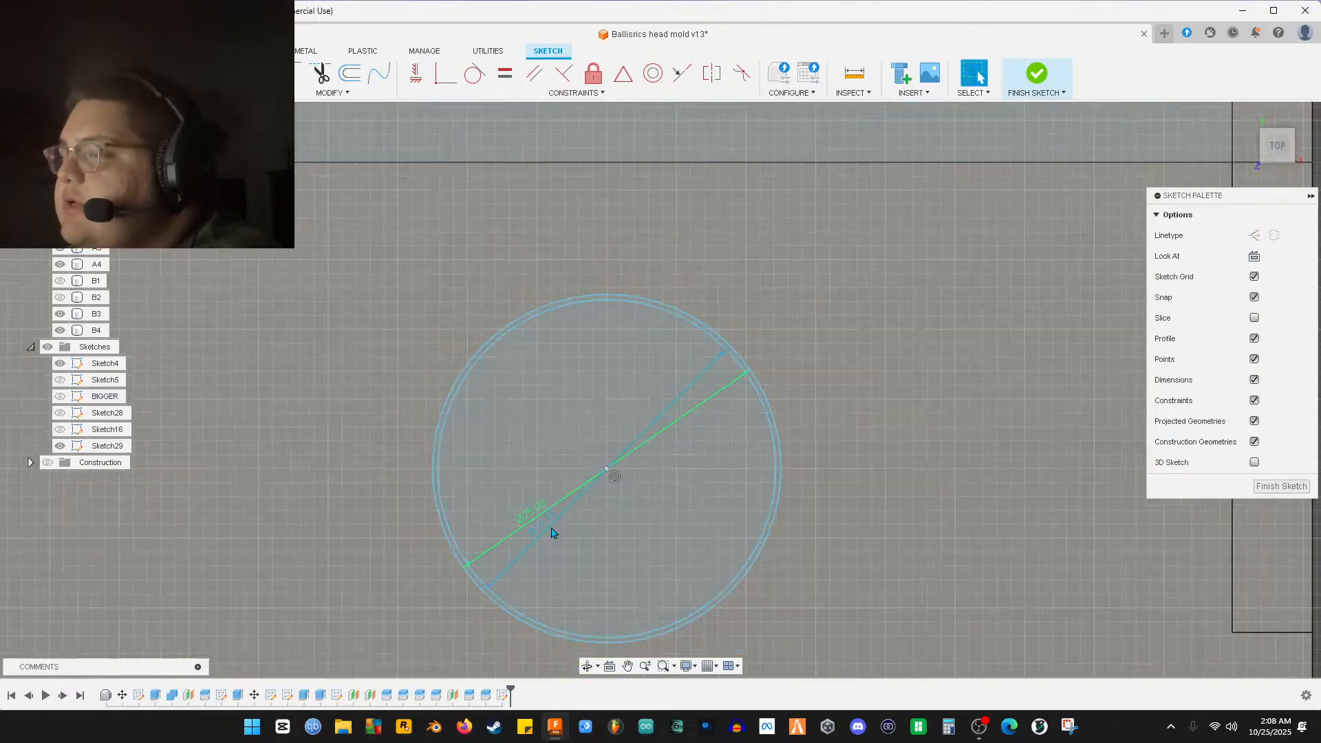
{"action": "scroll", "coordinate": [552, 532], "scroll_direction": "down", "scroll_amount": 5}
{"action": "middle_click_drag", "start_coordinate": [548, 401], "coordinate": [569, 493]}
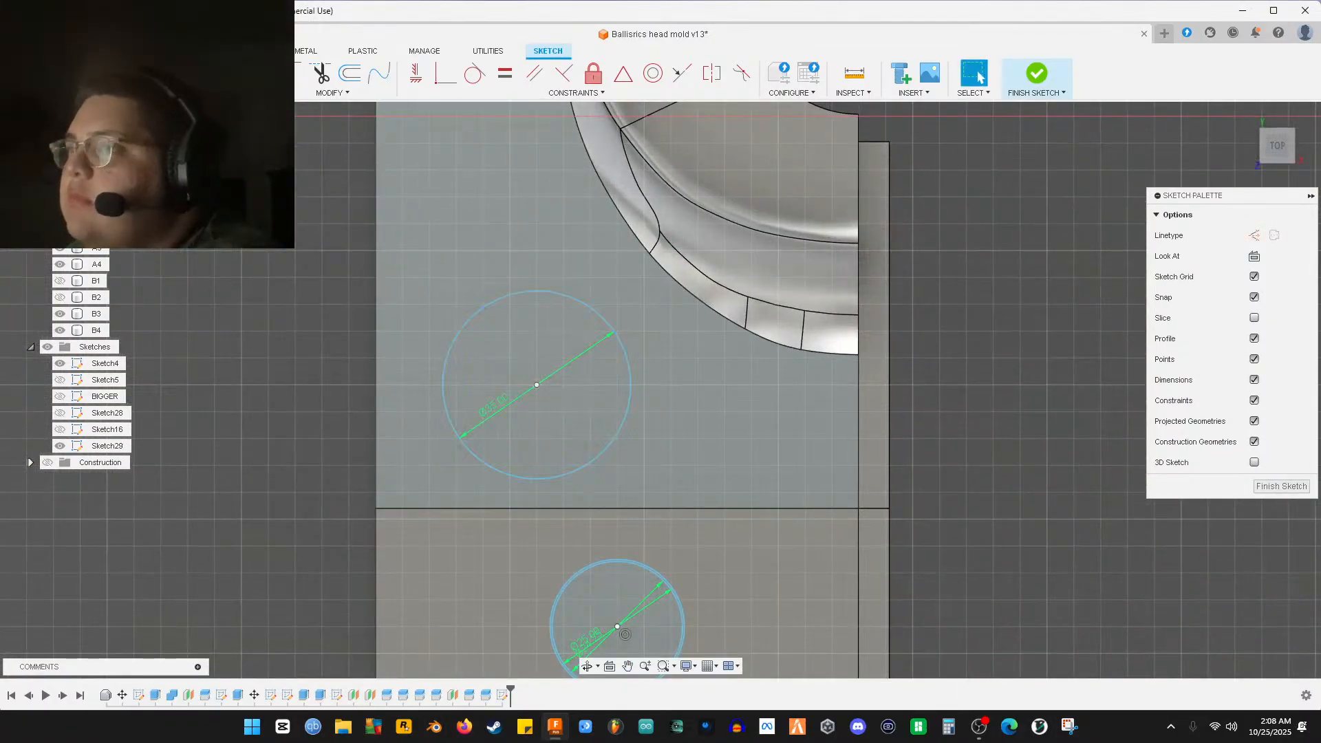
Add a 34.25 mm concentric circle around the upper circle's centre
{"action": "key", "text": "c"}
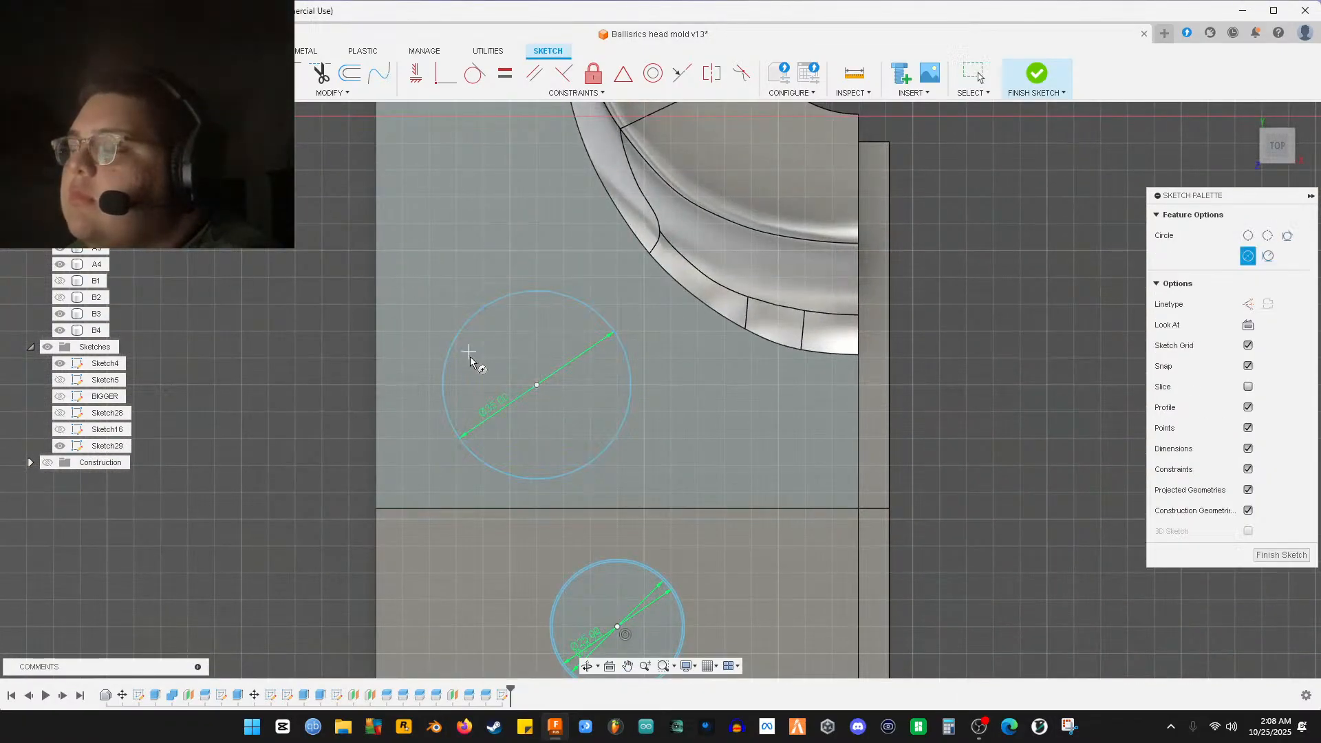
{"action": "left_click", "coordinate": [536, 385]}
{"action": "type", "text": "34.25"}
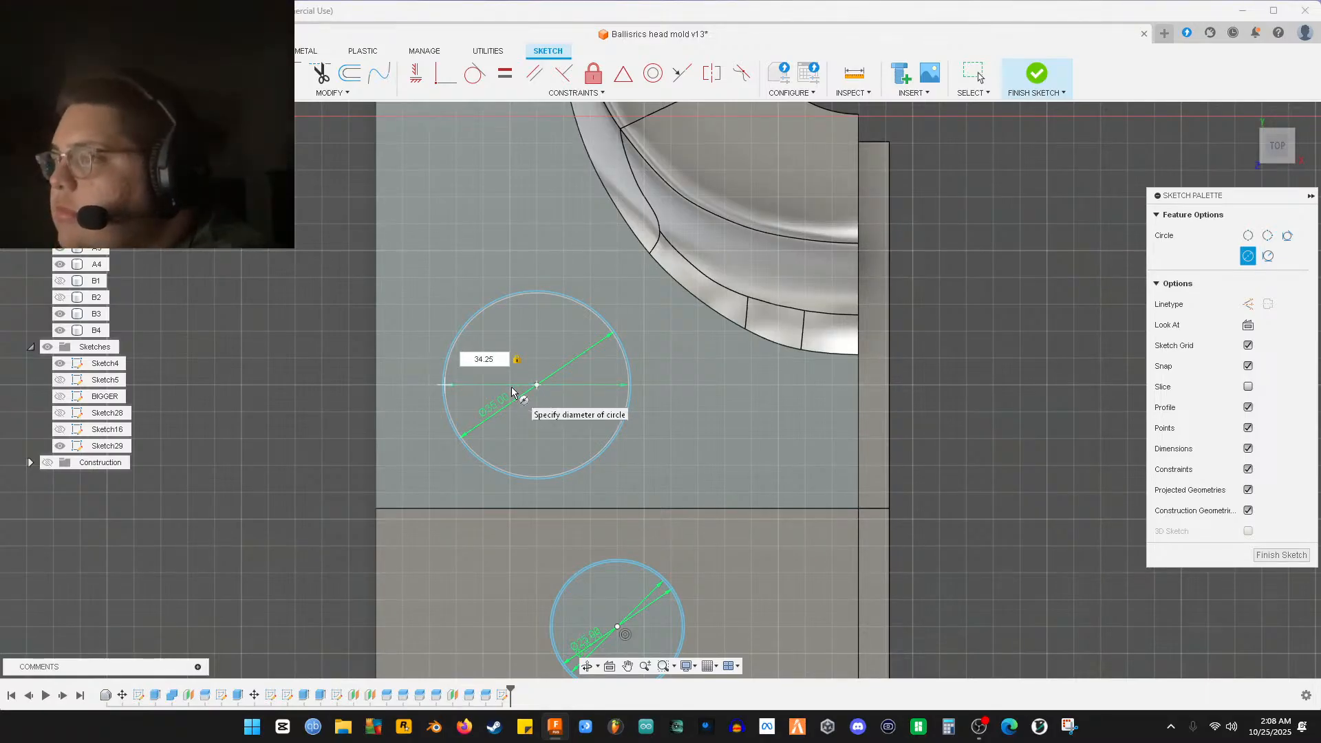
{"action": "key", "text": "Tab"}
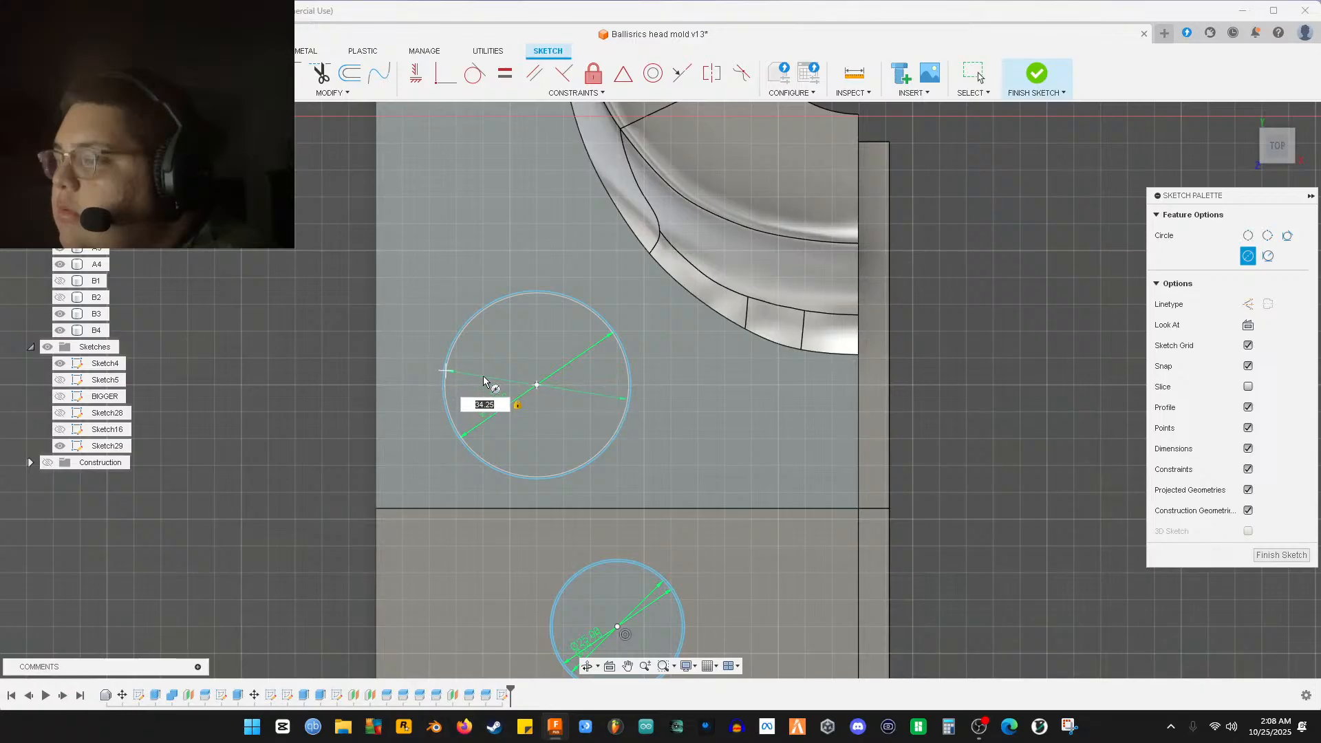
{"action": "scroll", "coordinate": [481, 376], "scroll_direction": "up", "scroll_amount": 8}
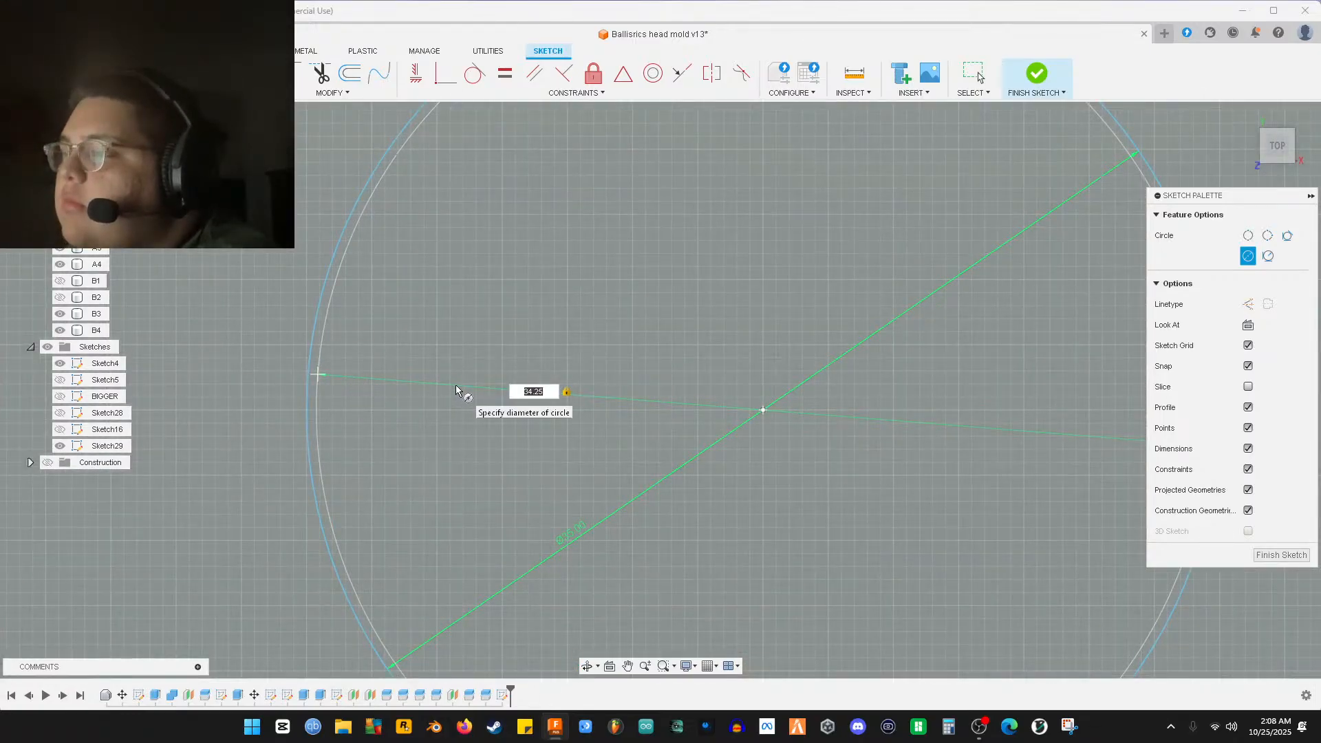
{"action": "key", "text": "Return"}
Place another 34.25 mm circle near the mold top and box-select the left half's geometry
{"action": "scroll", "coordinate": [457, 387], "scroll_direction": "down", "scroll_amount": 6}
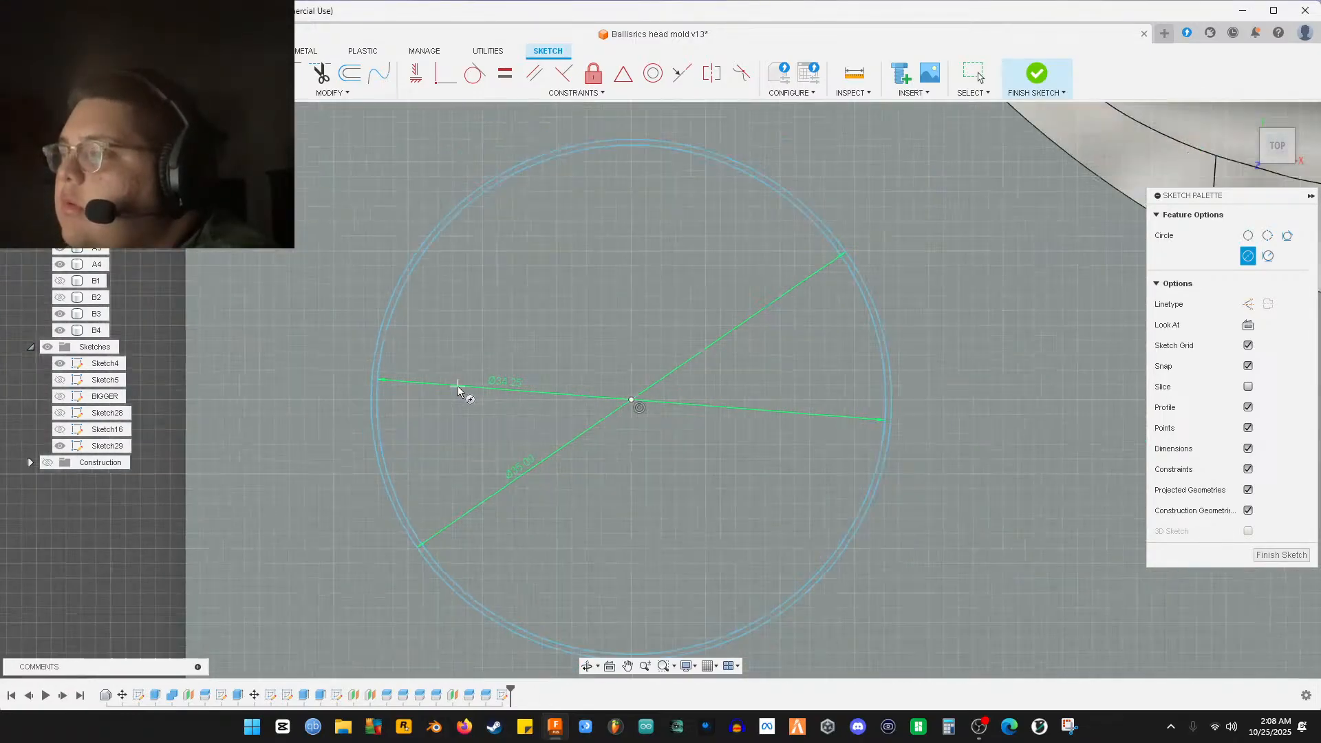
{"action": "scroll", "coordinate": [615, 334], "scroll_direction": "up", "scroll_amount": 6}
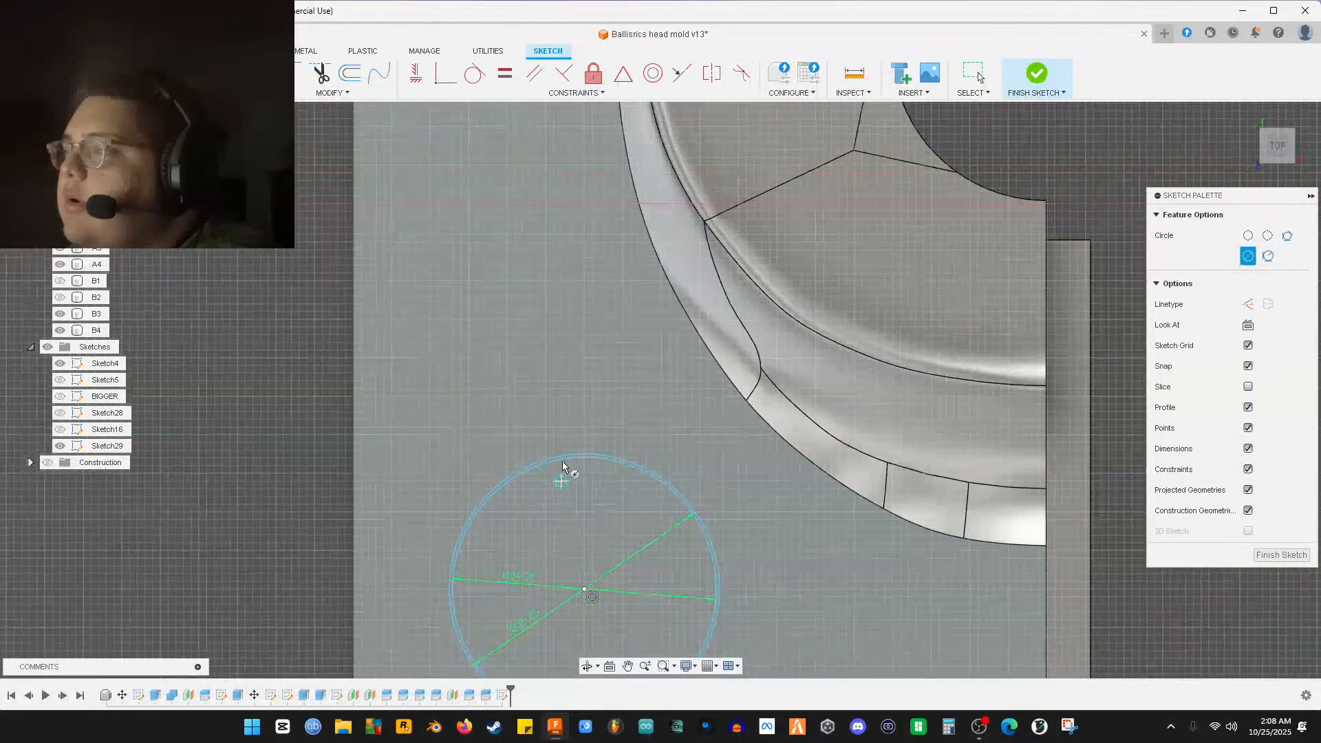
{"action": "middle_click_drag", "start_coordinate": [615, 339], "coordinate": [652, 473]}
{"action": "scroll", "coordinate": [654, 310], "scroll_direction": "down", "scroll_amount": 2}
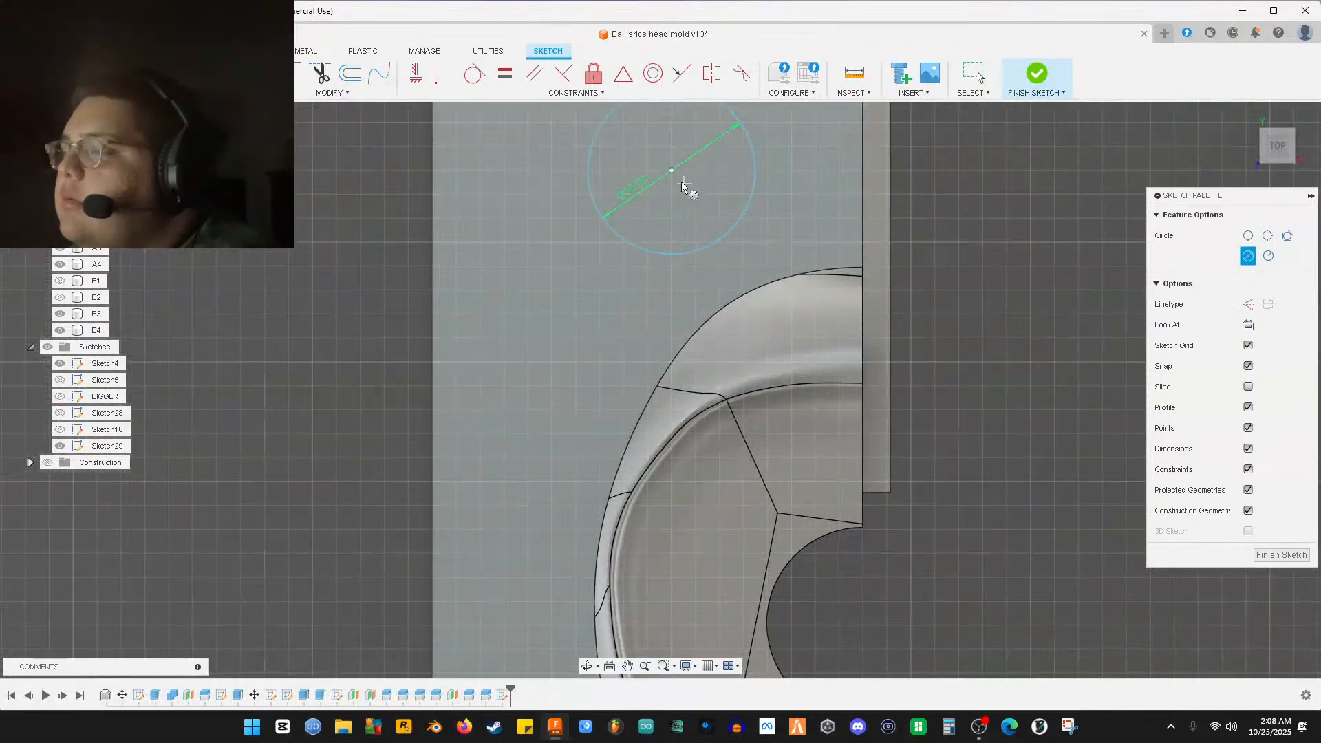
{"action": "left_click", "coordinate": [671, 169]}
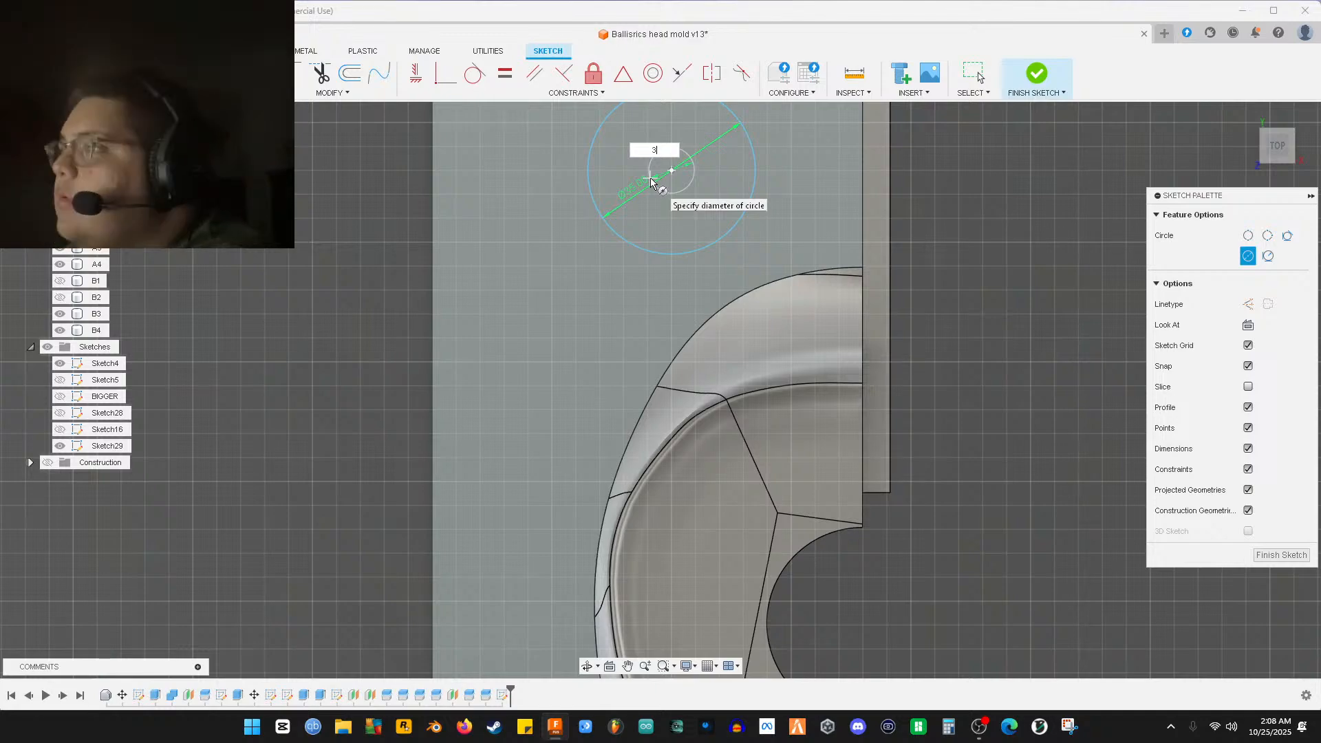
{"action": "type", "text": "34.25"}
{"action": "key", "text": "Return"}
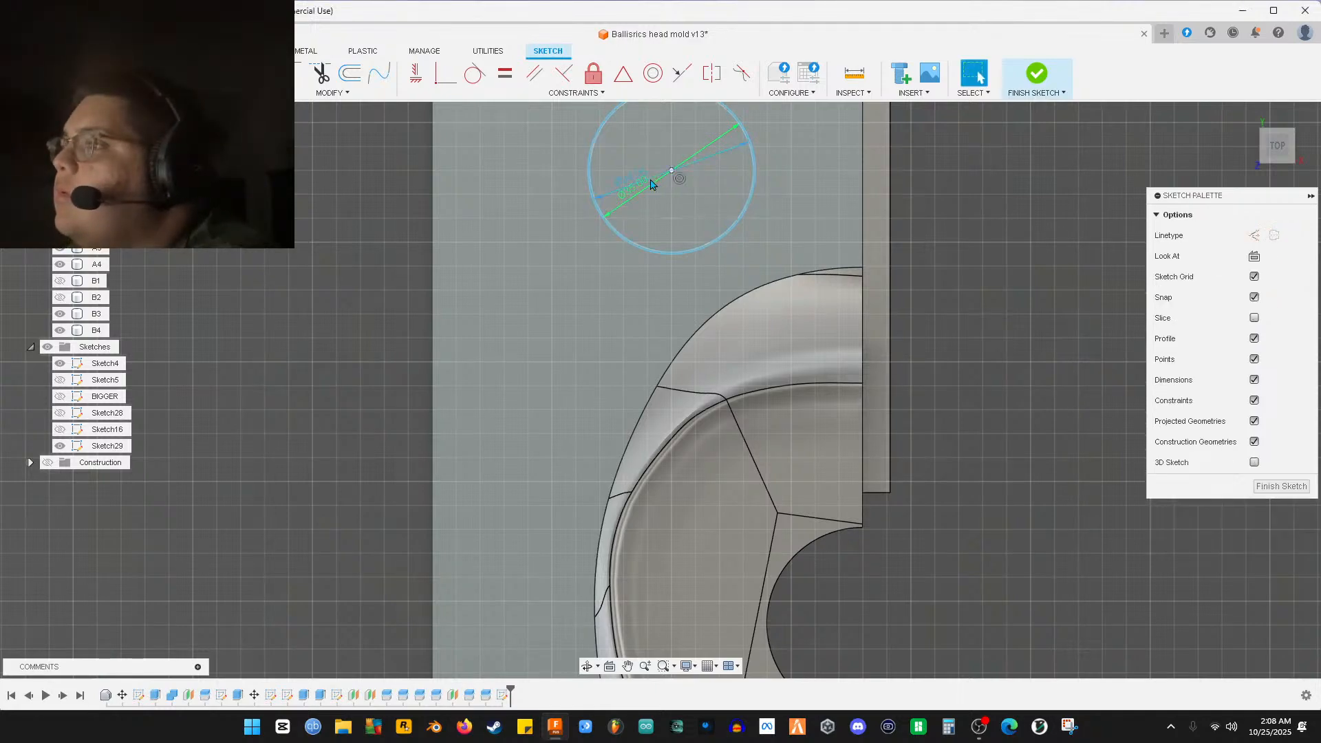
{"action": "scroll", "coordinate": [651, 185], "scroll_direction": "up", "scroll_amount": 2}
{"action": "scroll", "coordinate": [695, 305], "scroll_direction": "down", "scroll_amount": 5}
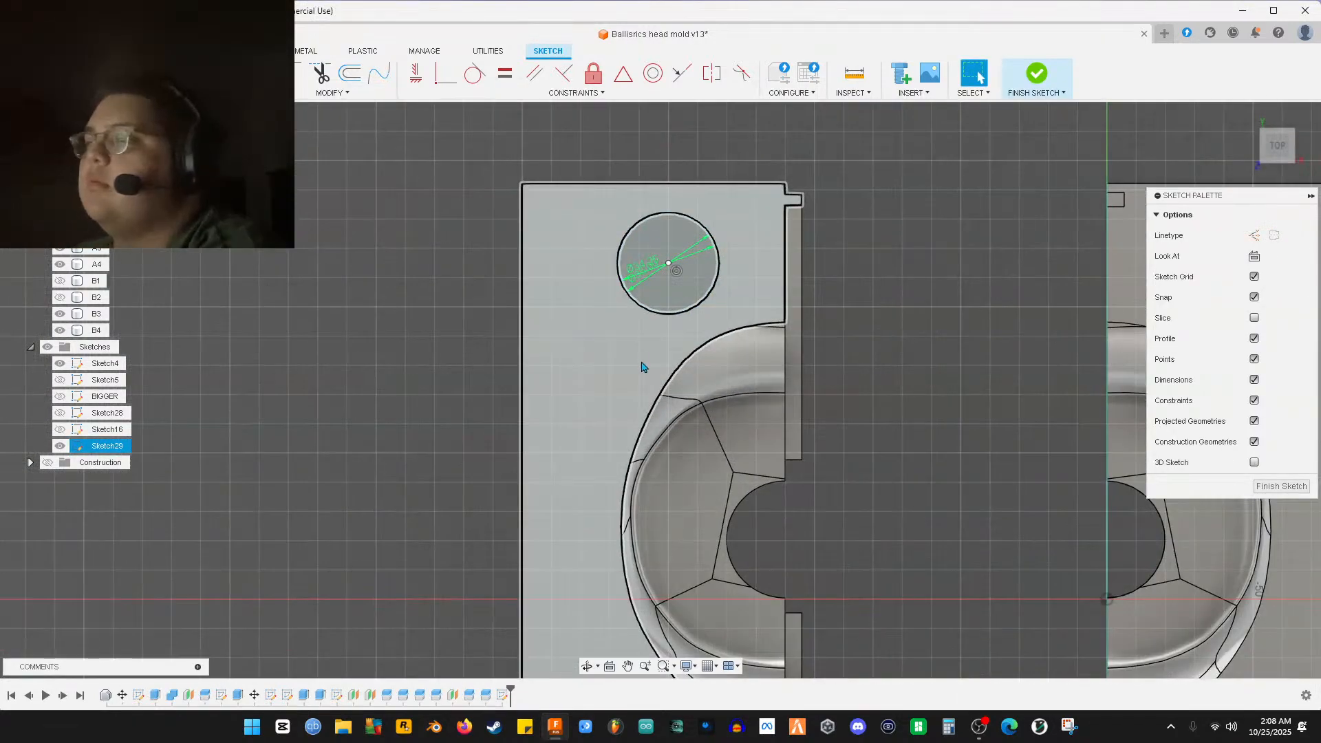
{"action": "left_click_drag", "start_coordinate": [464, 119], "coordinate": [715, 625]}
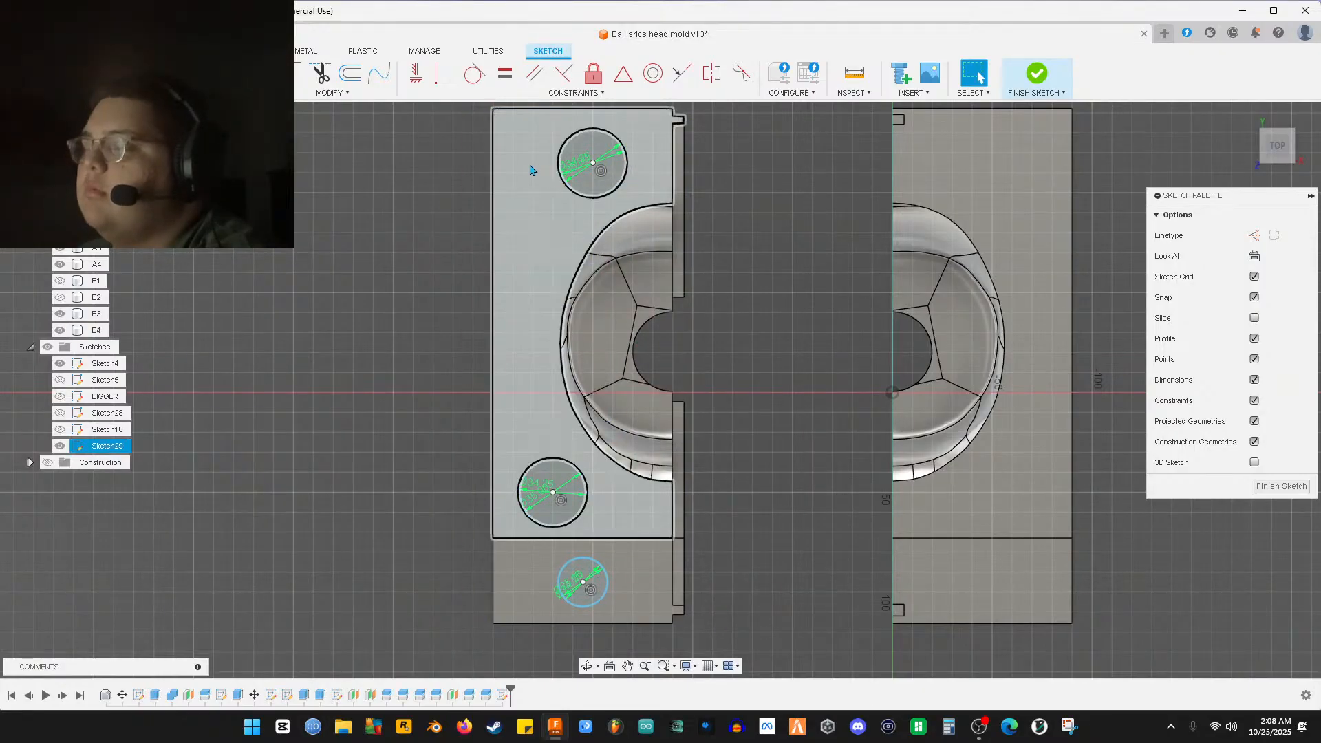
{"action": "mouse_move", "coordinate": [473, 120]}
{"action": "left_mouse_down"}
{"action": "mouse_move", "coordinate": [680, 536]}
{"action": "mouse_move", "coordinate": [701, 618]}
{"action": "left_mouse_up"}
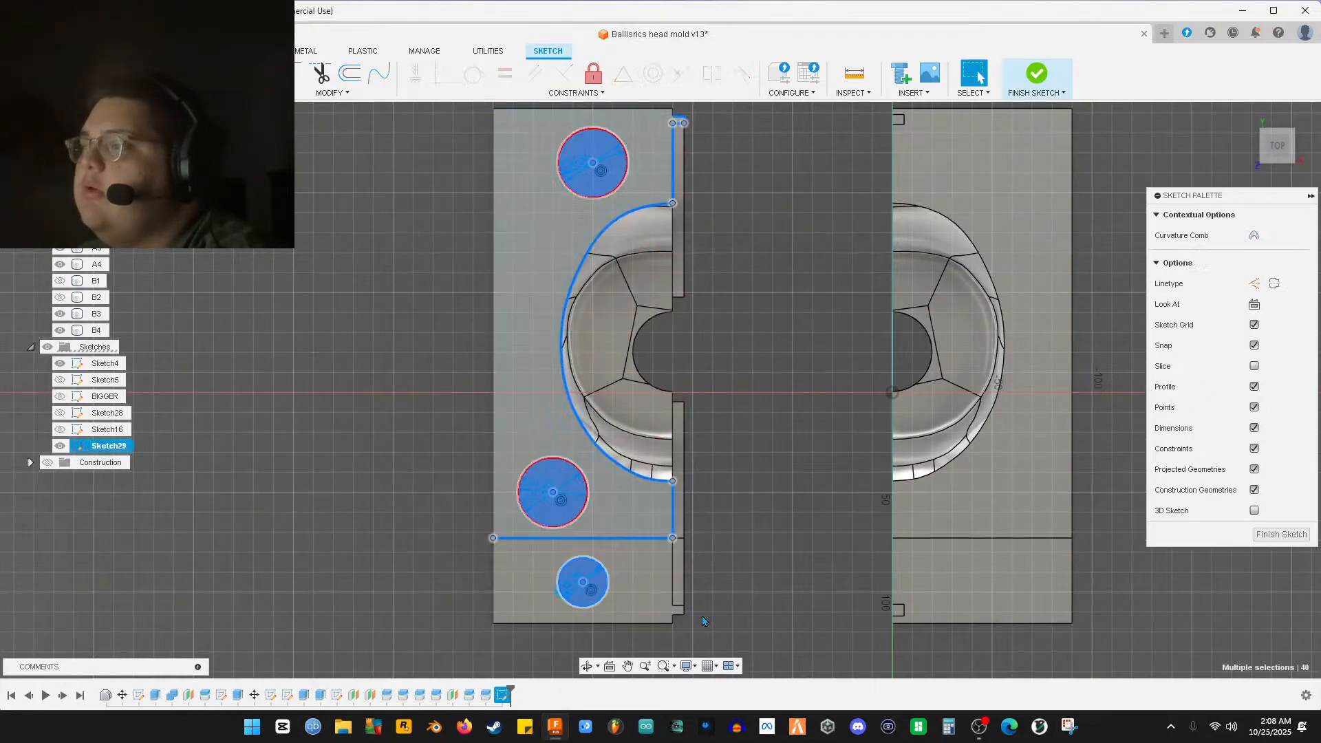
Clear the selection, then pick each circle and its concentric offset ring on the left half
{"action": "left_click", "coordinate": [754, 506]}
{"action": "scroll", "coordinate": [552, 475], "scroll_direction": "up", "scroll_amount": 10}
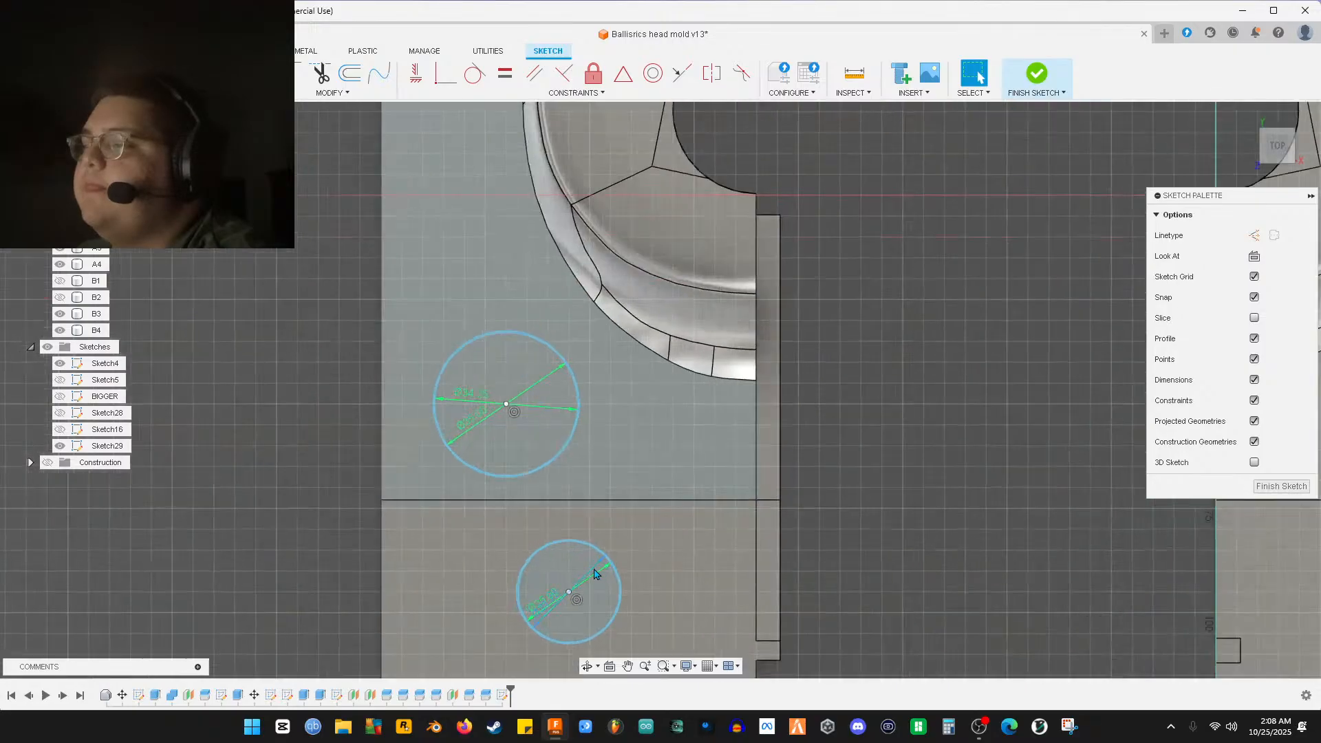
{"action": "scroll", "coordinate": [512, 518], "scroll_direction": "up", "scroll_amount": 3}
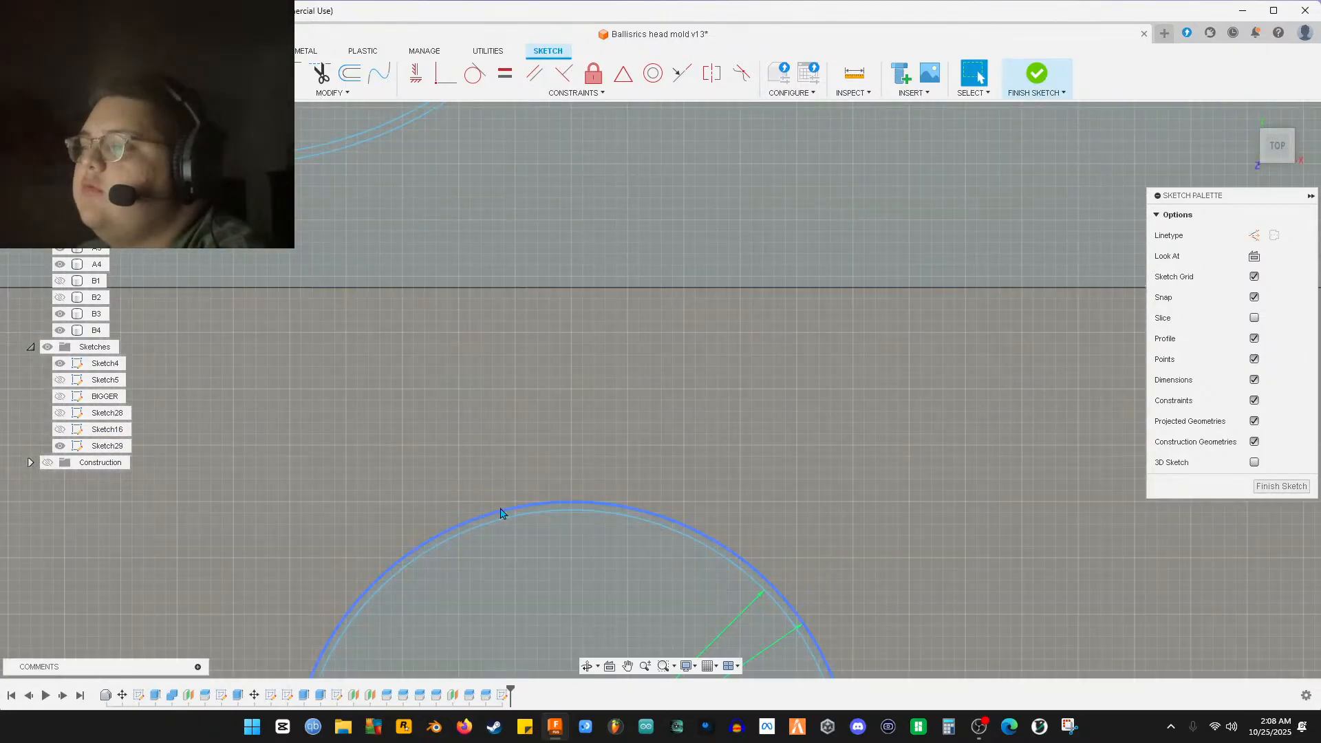
{"action": "left_click", "coordinate": [506, 513]}
{"action": "left_click", "coordinate": [525, 516]}
{"action": "scroll", "coordinate": [520, 482], "scroll_direction": "down", "scroll_amount": 5}
{"action": "scroll", "coordinate": [601, 530], "scroll_direction": "up", "scroll_amount": 2}
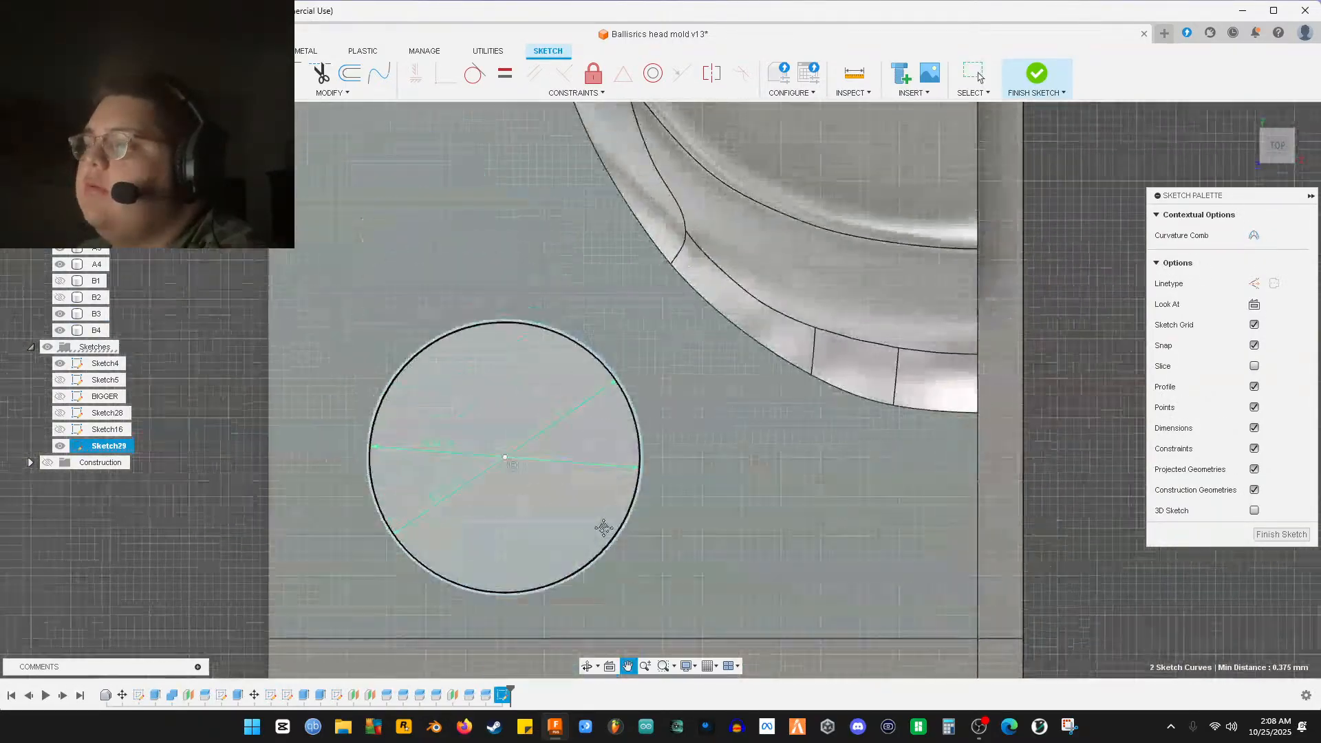
{"action": "left_click", "coordinate": [526, 322]}
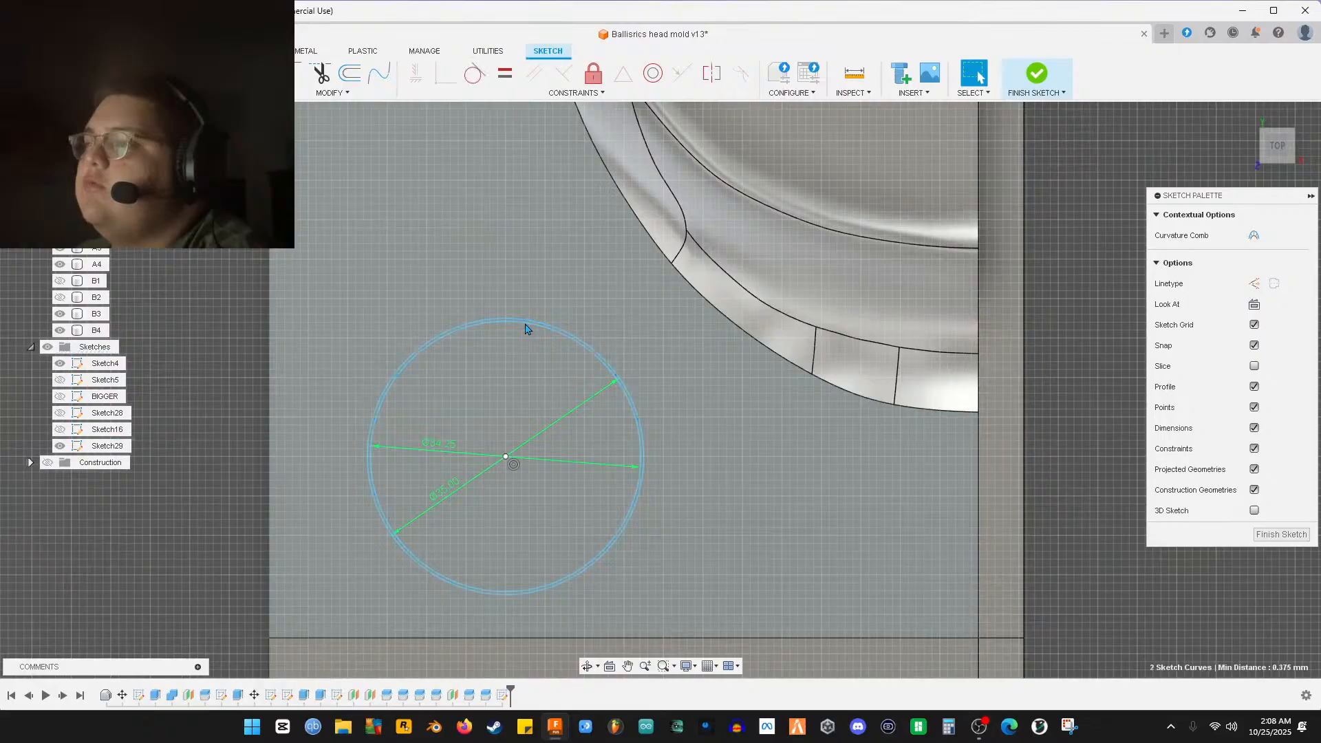
{"action": "scroll", "coordinate": [655, 427], "scroll_direction": "up", "scroll_amount": 3}
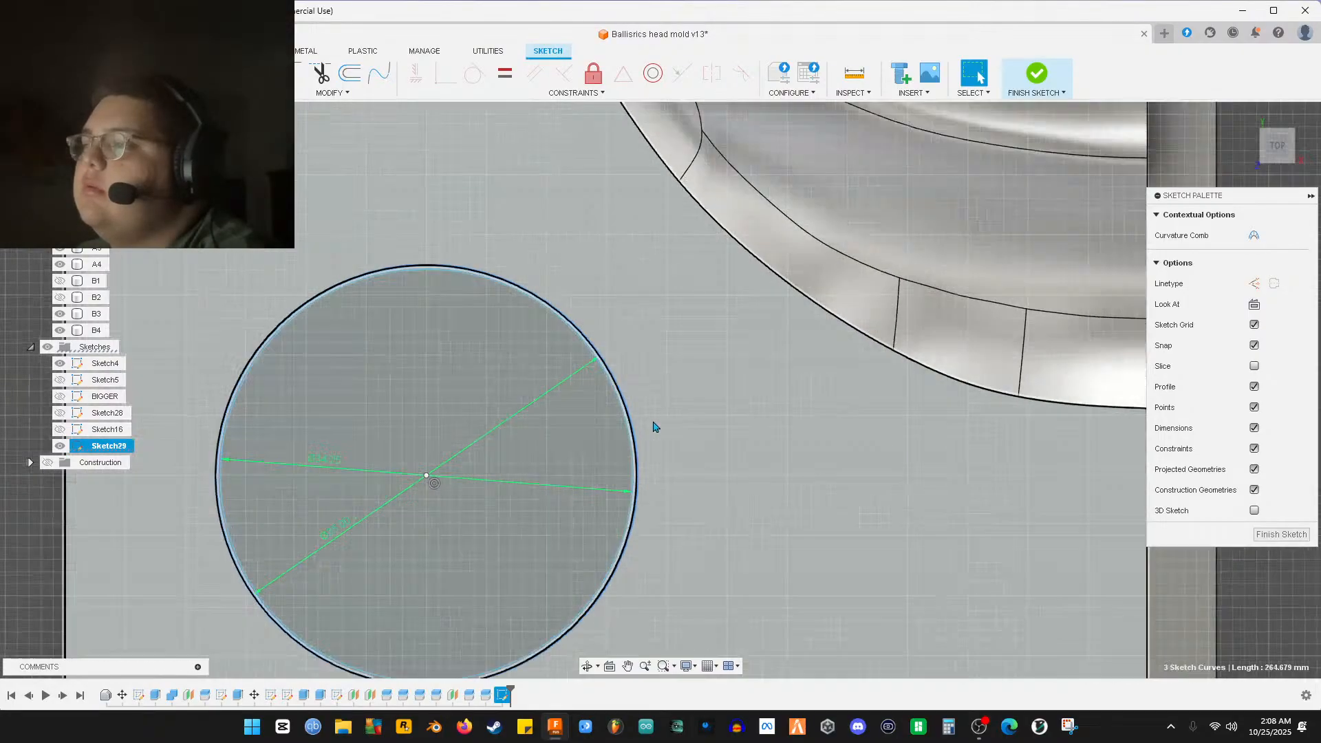
{"action": "scroll", "coordinate": [612, 411], "scroll_direction": "down", "scroll_amount": 5}
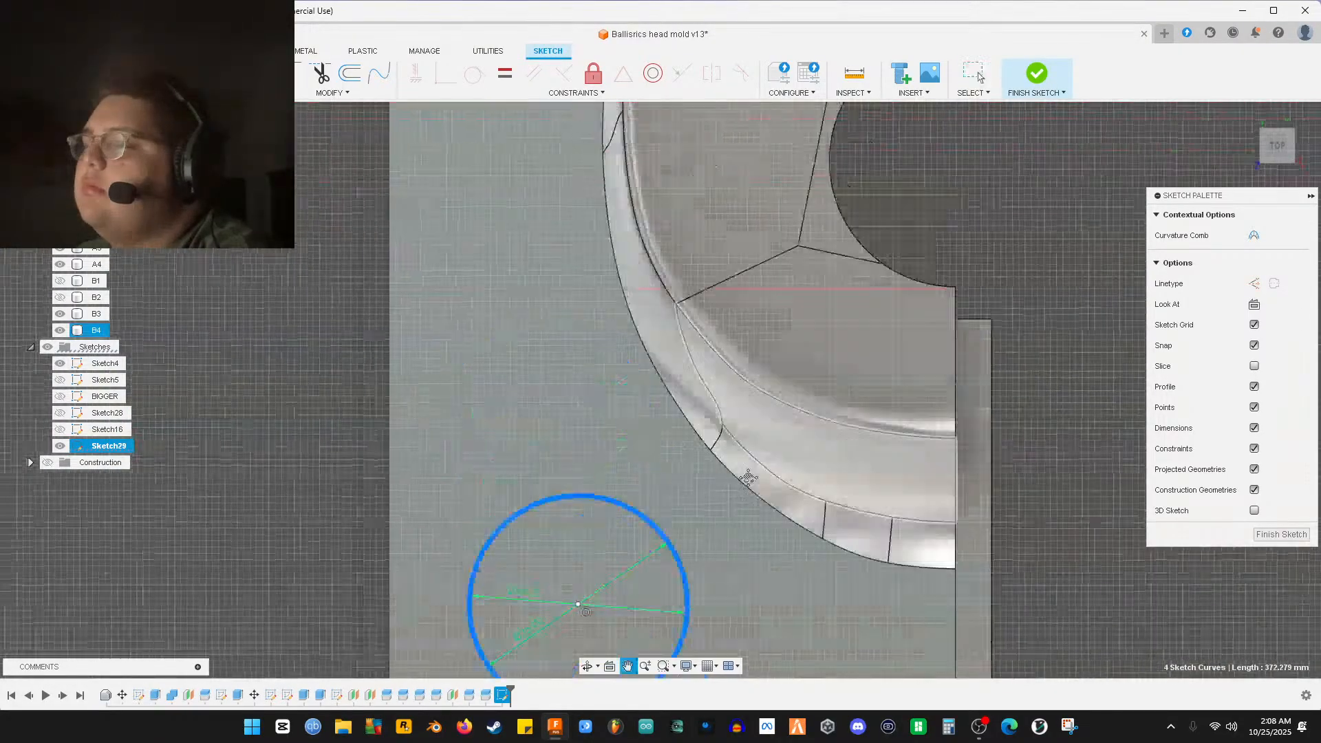
{"action": "scroll", "coordinate": [660, 317], "scroll_direction": "up", "scroll_amount": 5}
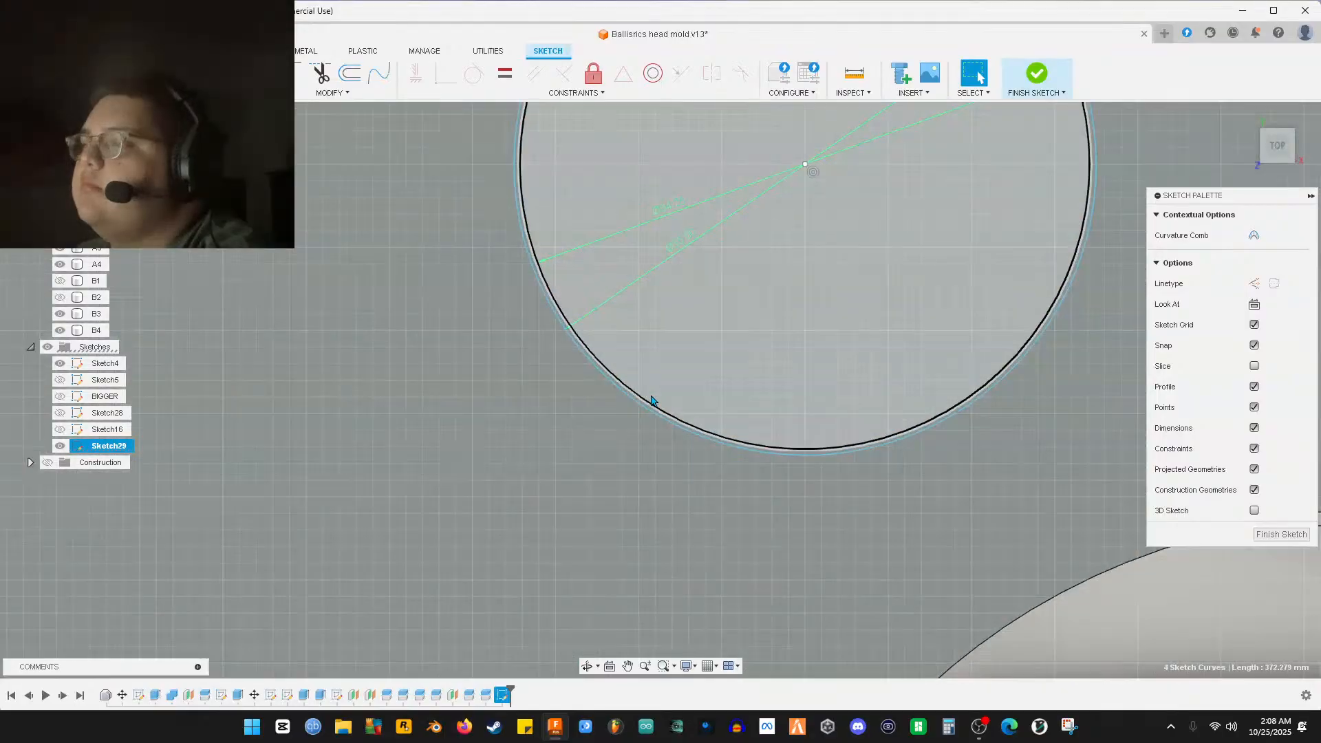
{"action": "left_click", "coordinate": [647, 406], "text": "shift"}
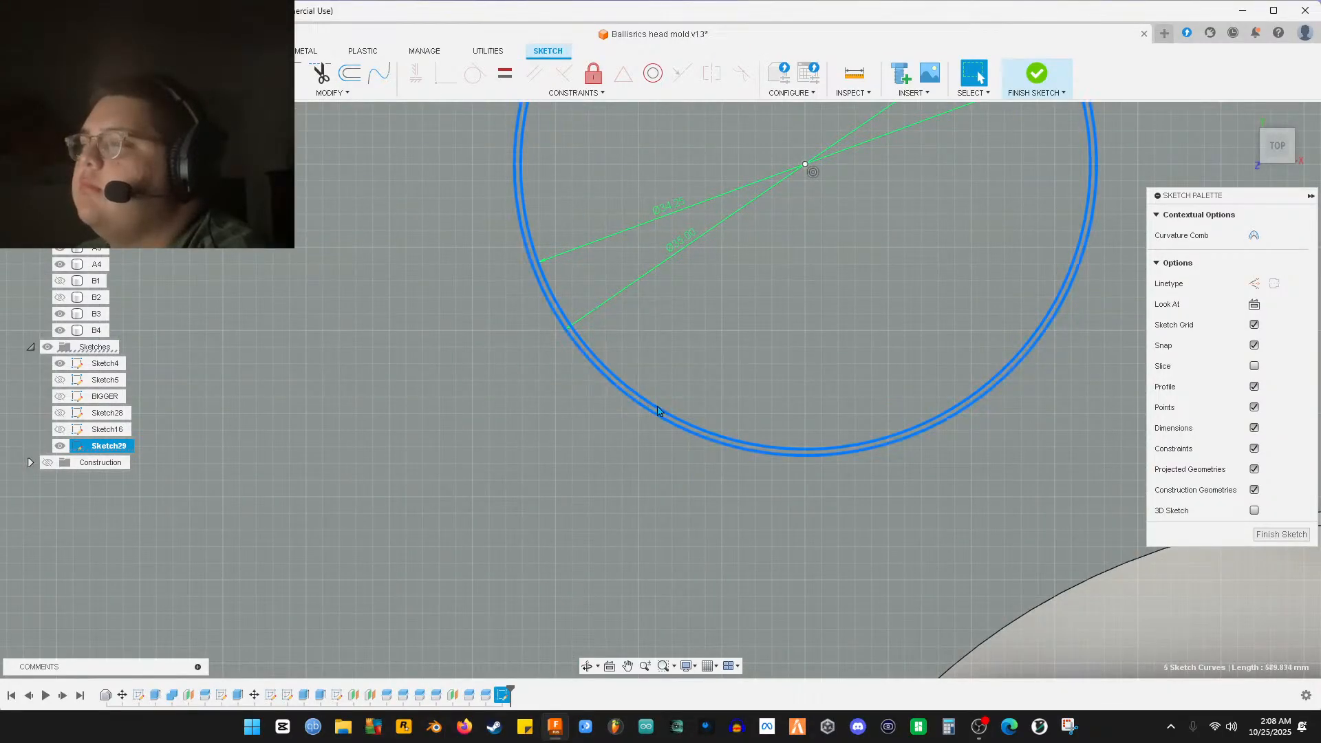
{"action": "scroll", "coordinate": [688, 403], "scroll_direction": "down", "scroll_amount": 5}
{"action": "scroll", "coordinate": [762, 412], "scroll_direction": "down", "scroll_amount": 5}
{"action": "mouse_move", "coordinate": [764, 385]}
{"action": "middle_mouse_down"}
{"action": "mouse_move", "coordinate": [551, 242]}
{"action": "mouse_move", "coordinate": [545, 252]}
{"action": "middle_mouse_up"}
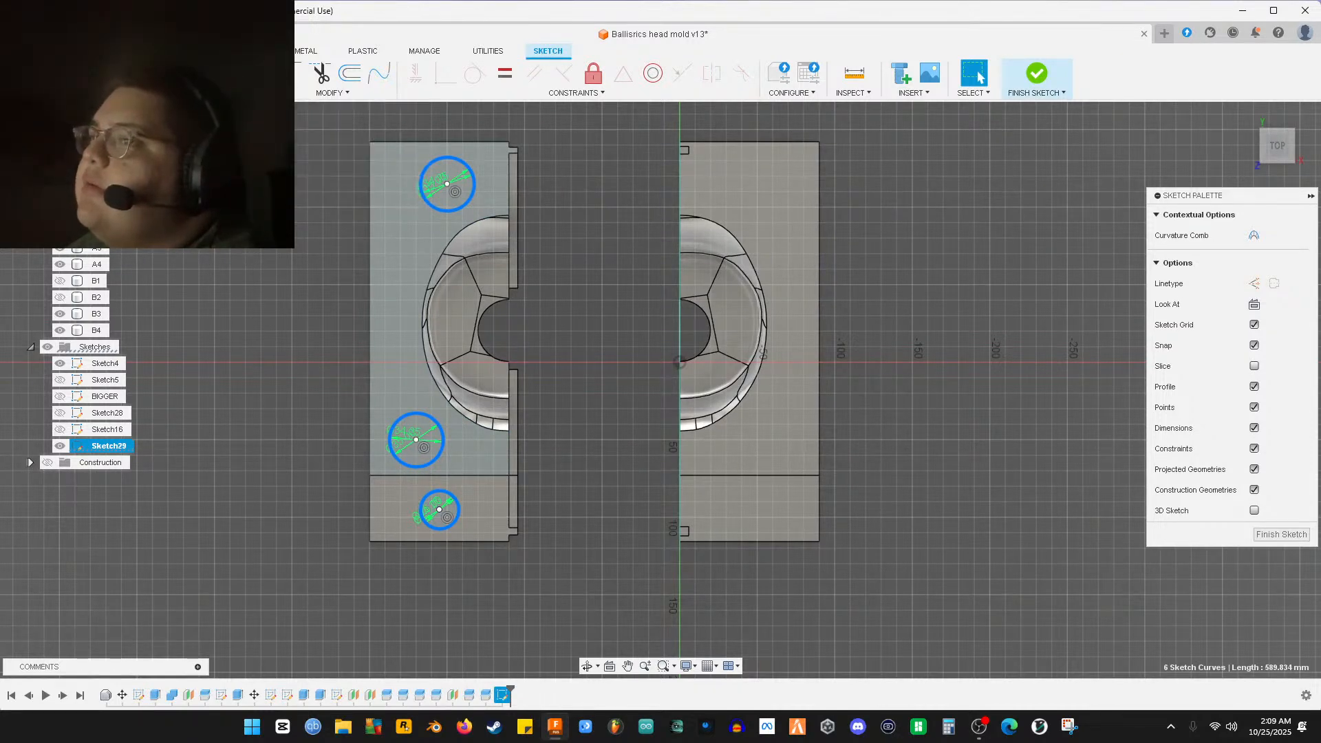
{"action": "left_click", "coordinate": [151, 93]}
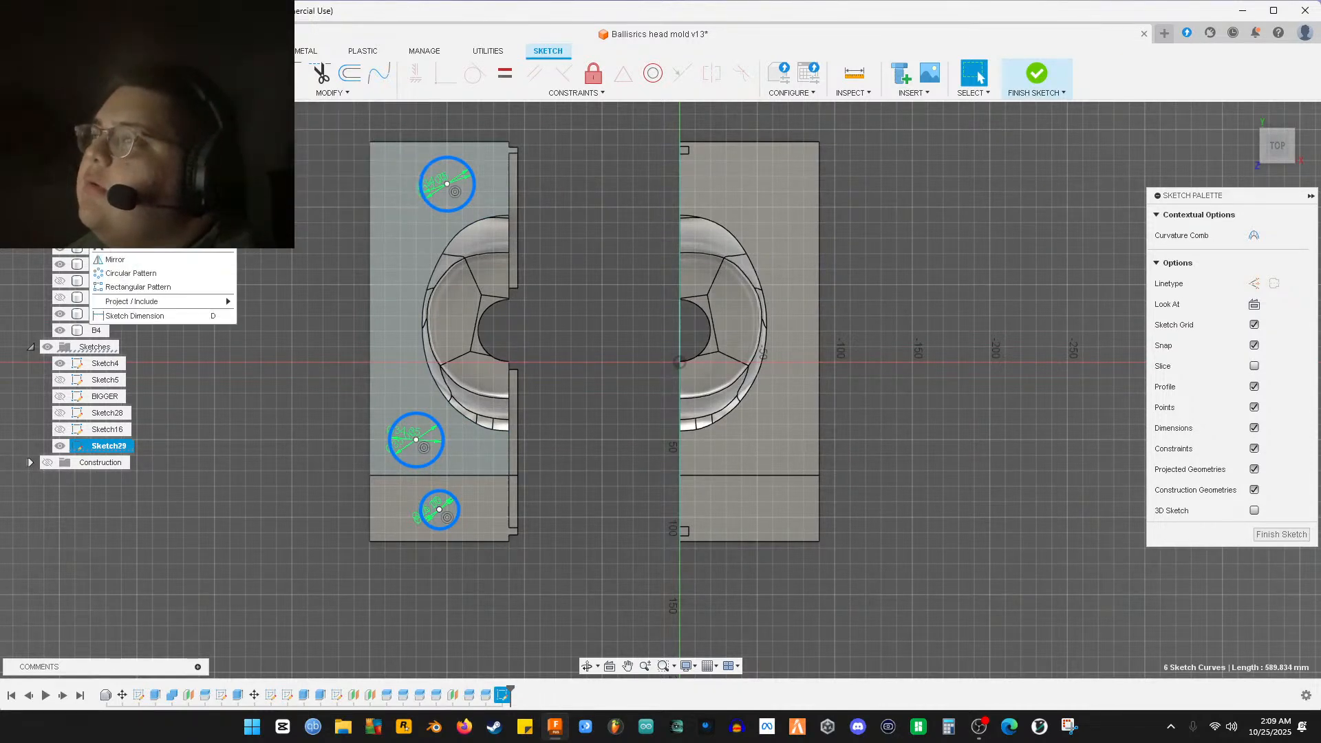
{"action": "left_click", "coordinate": [171, 287]}
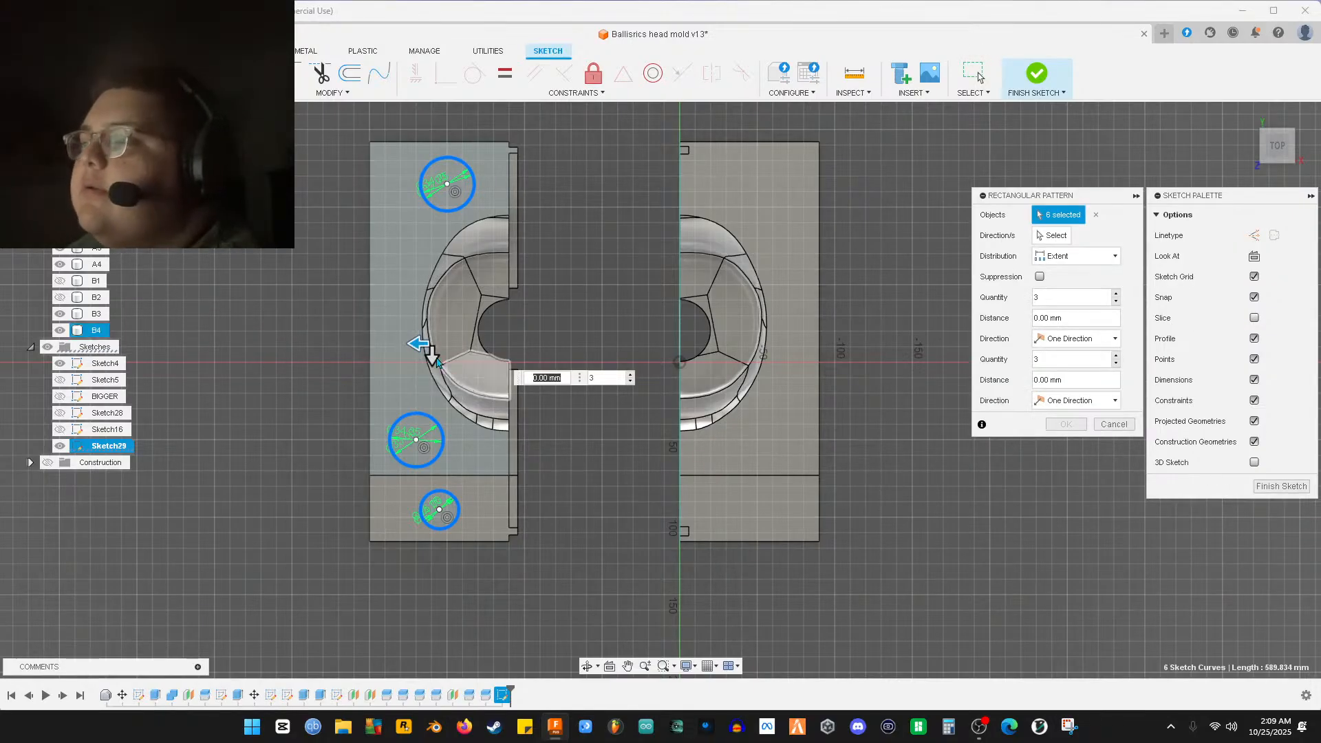
{"action": "left_click_drag", "start_coordinate": [415, 343], "coordinate": [759, 355]}
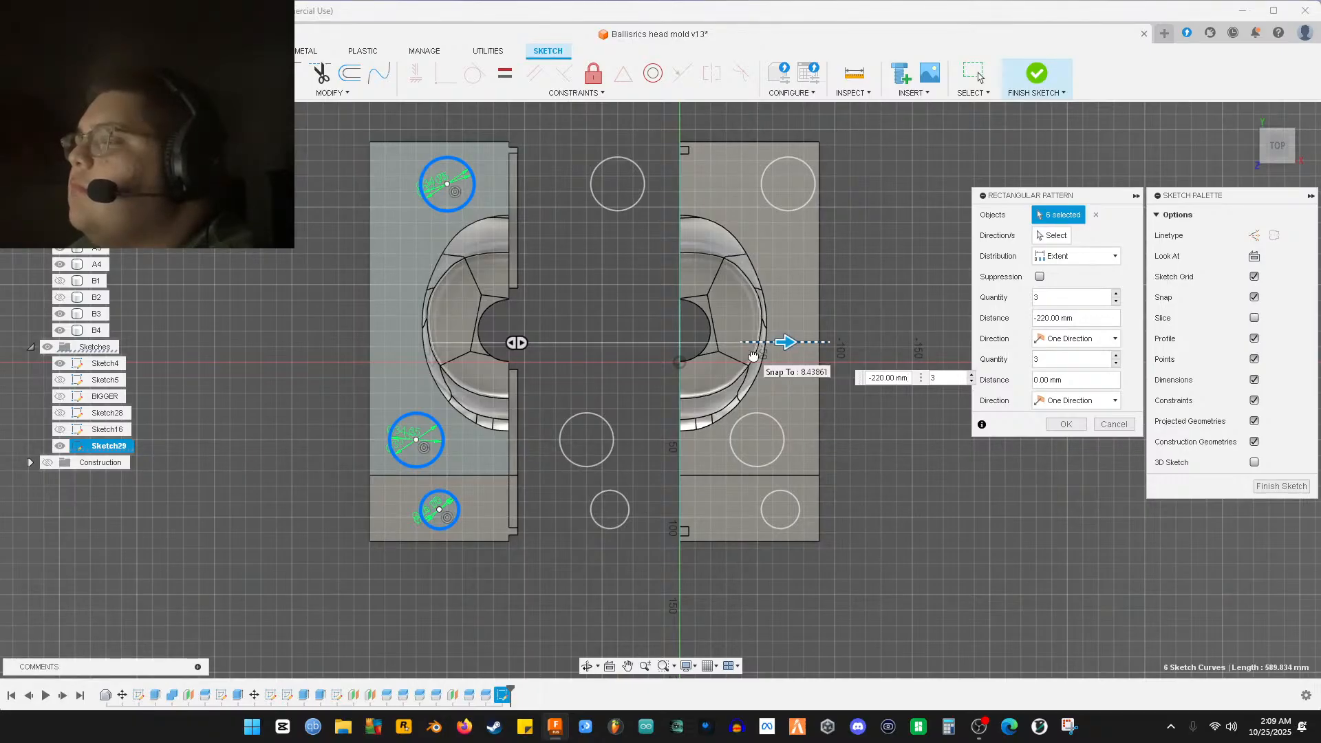
{"action": "left_click", "coordinate": [1113, 425]}
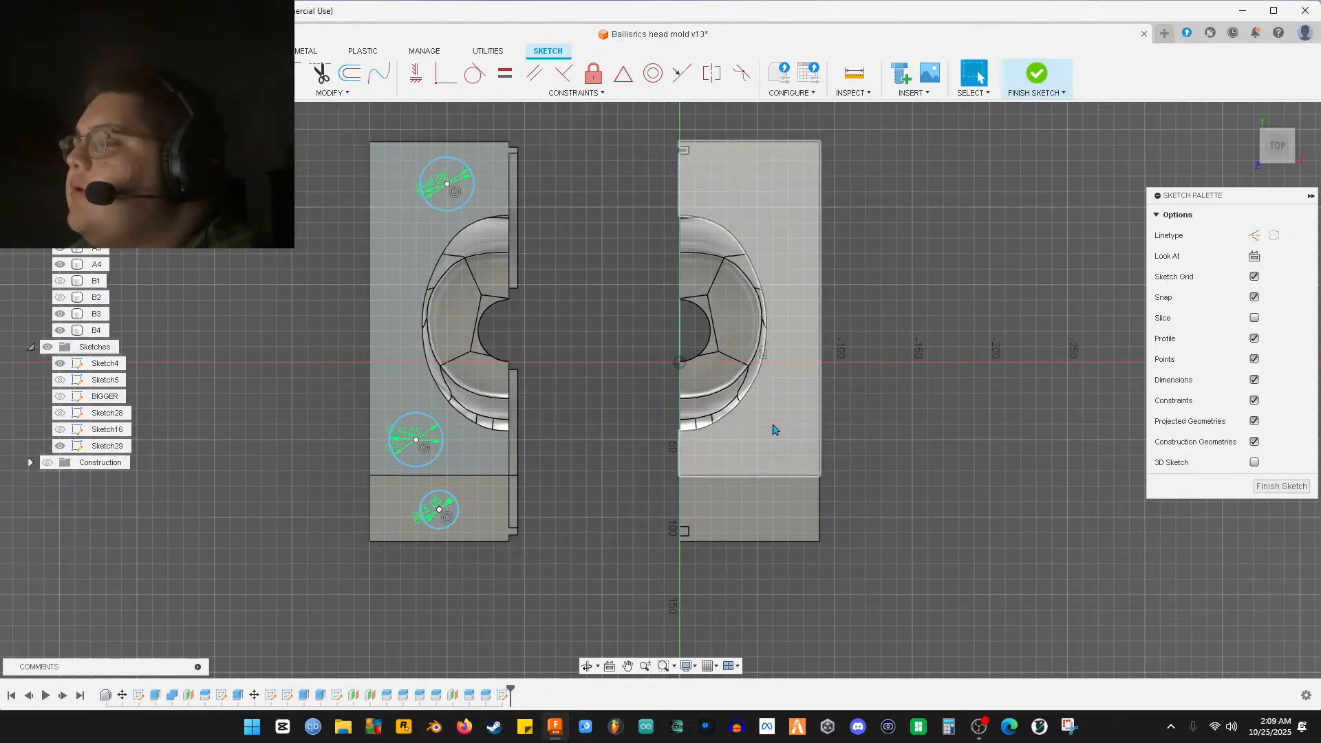
{"action": "left_click", "coordinate": [184, 92]}
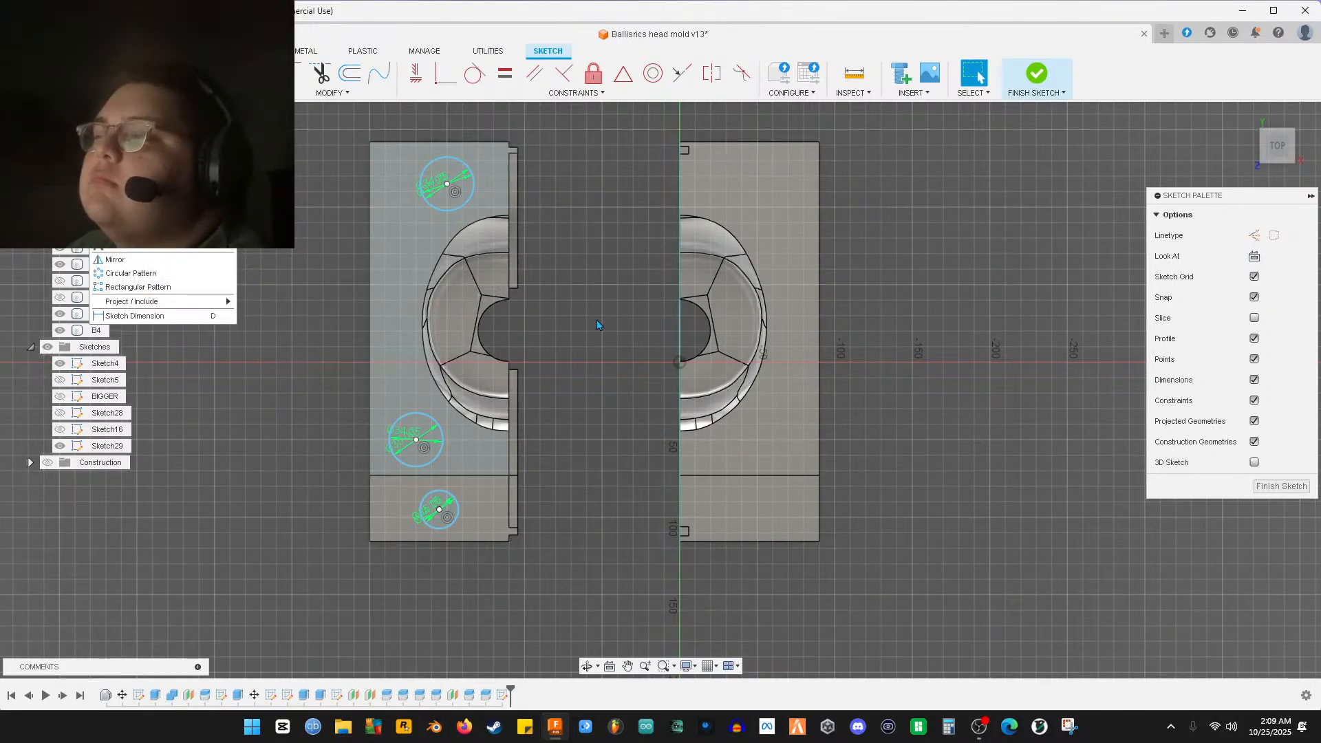
{"action": "middle_click_drag", "start_coordinate": [597, 320], "coordinate": [612, 342]}
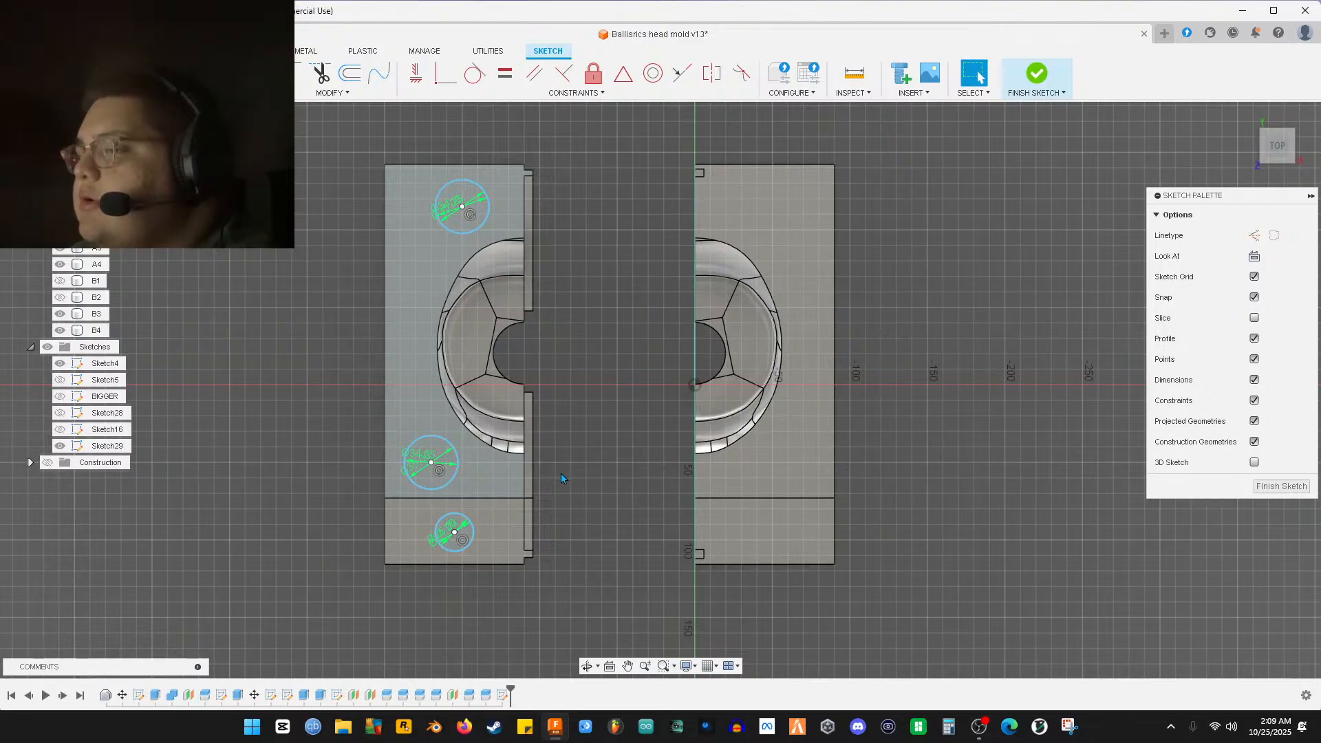
{"action": "scroll", "coordinate": [465, 475], "scroll_direction": "up", "scroll_amount": 3}
{"action": "scroll", "coordinate": [284, 474], "scroll_direction": "down", "scroll_amount": 2}
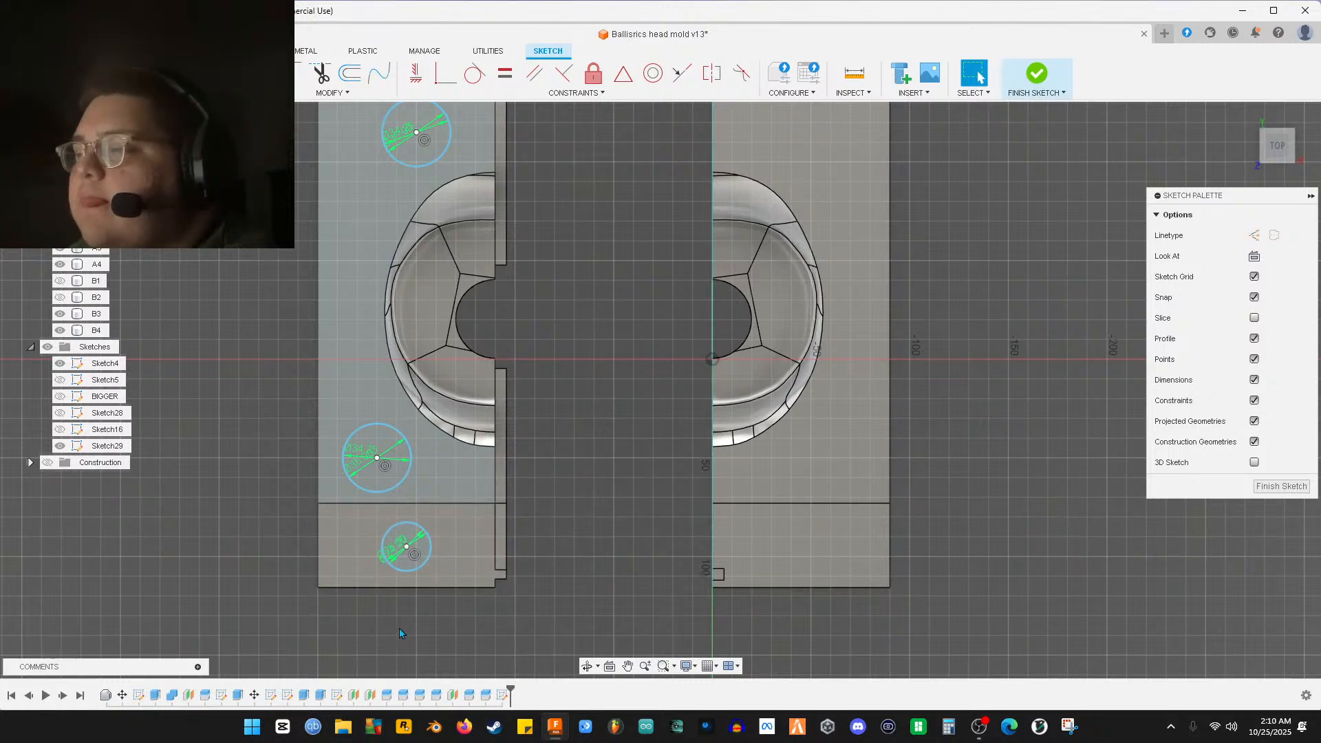
Select the lower, middle and top circles, the right half's profile, and the lower-left circle pair
{"action": "left_click", "coordinate": [415, 532]}
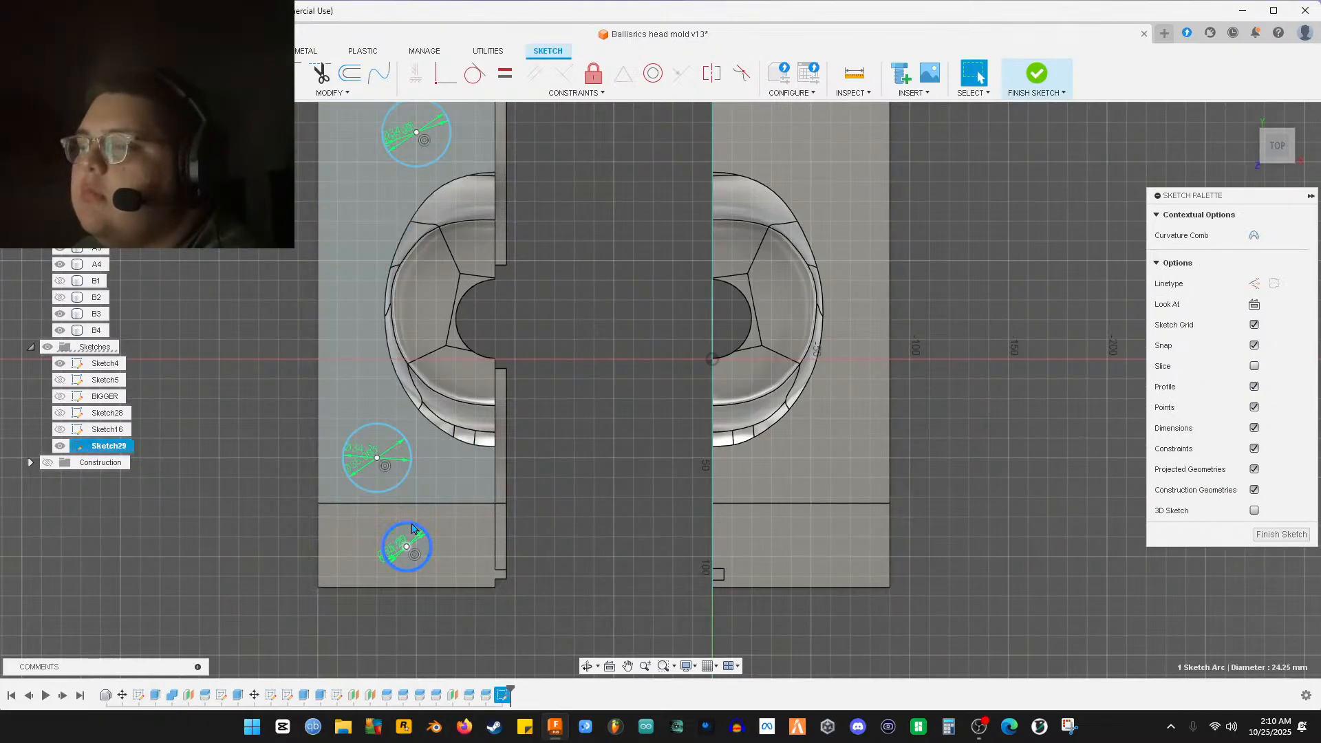
{"action": "left_click", "coordinate": [399, 491], "text": "ctrl"}
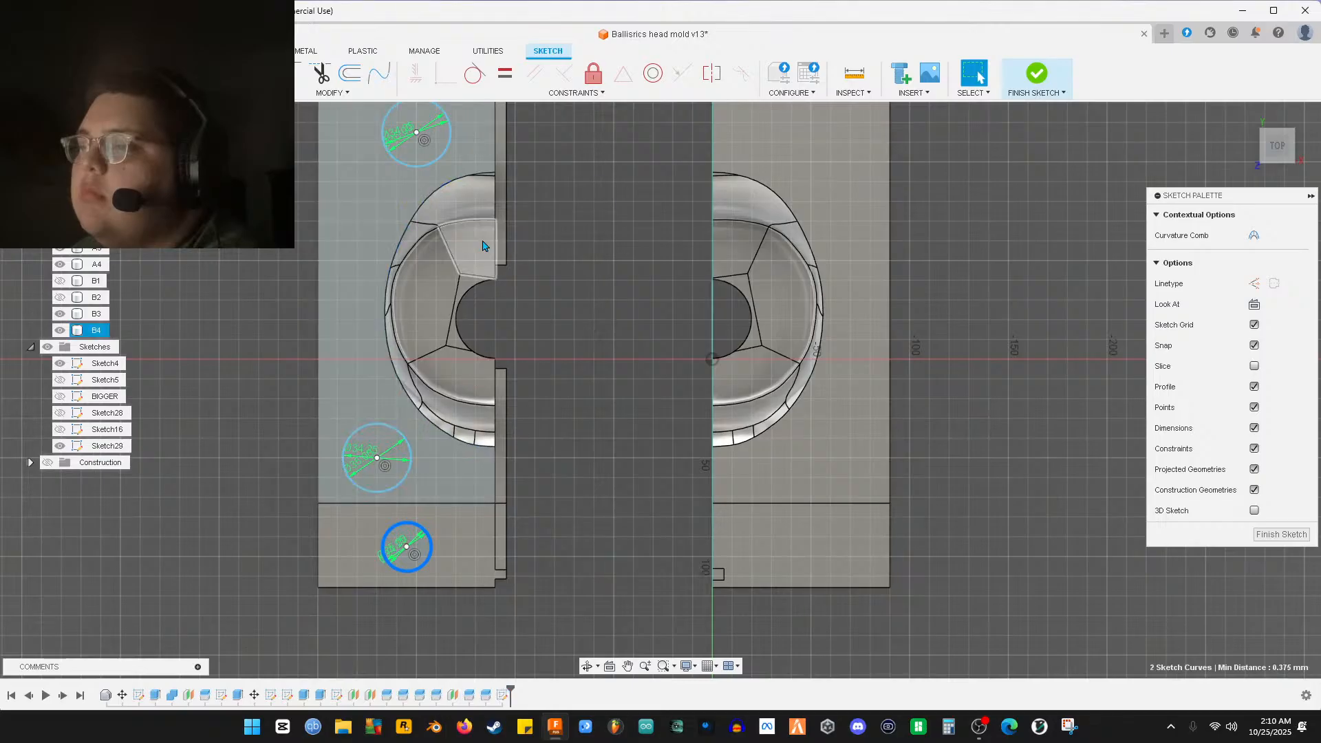
{"action": "left_click", "coordinate": [438, 163], "text": "ctrl"}
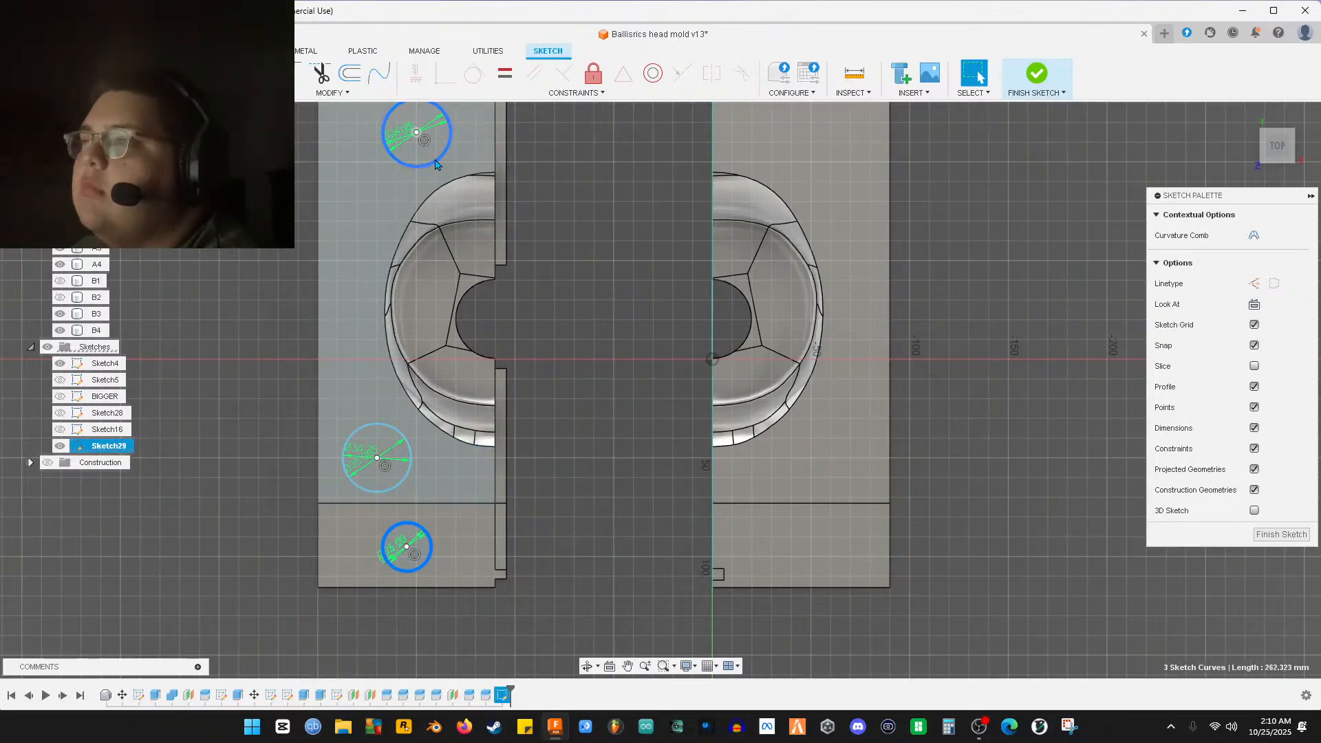
{"action": "left_click", "coordinate": [783, 443], "text": "ctrl"}
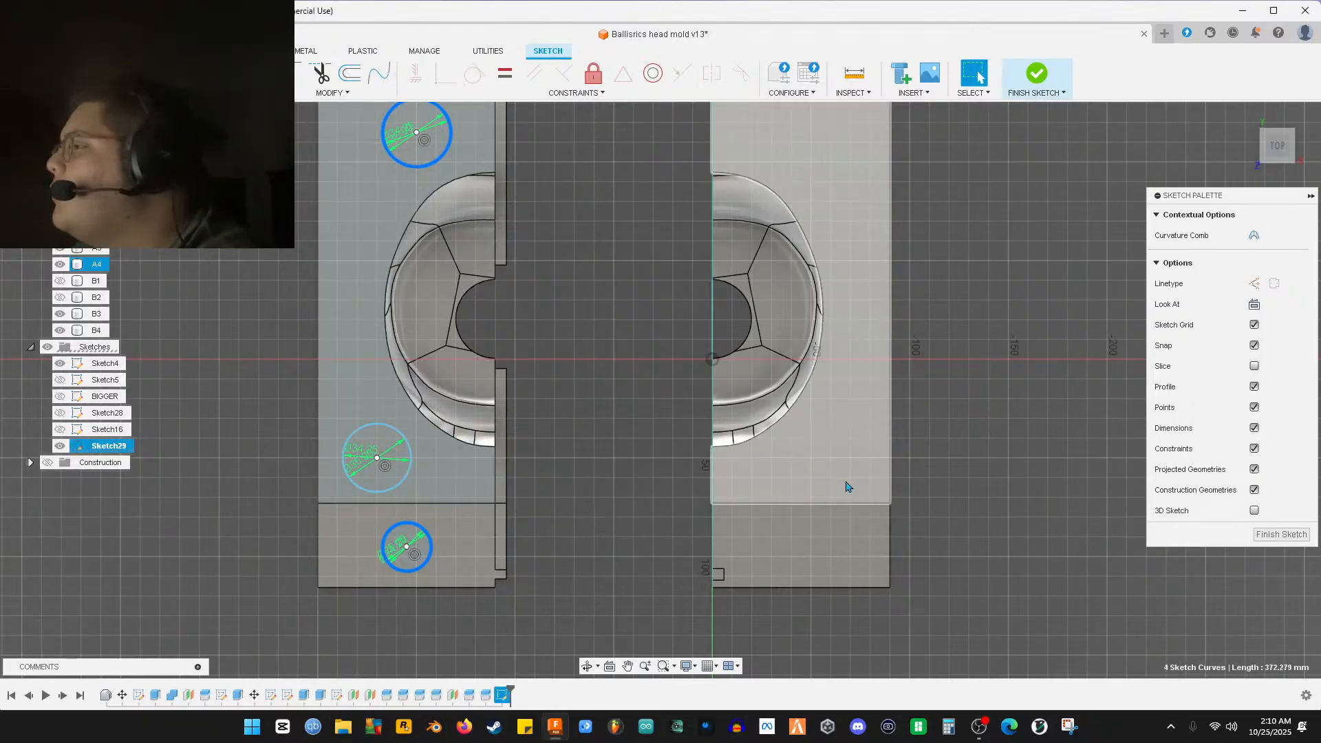
{"action": "scroll", "coordinate": [452, 493], "scroll_direction": "up", "scroll_amount": 8}
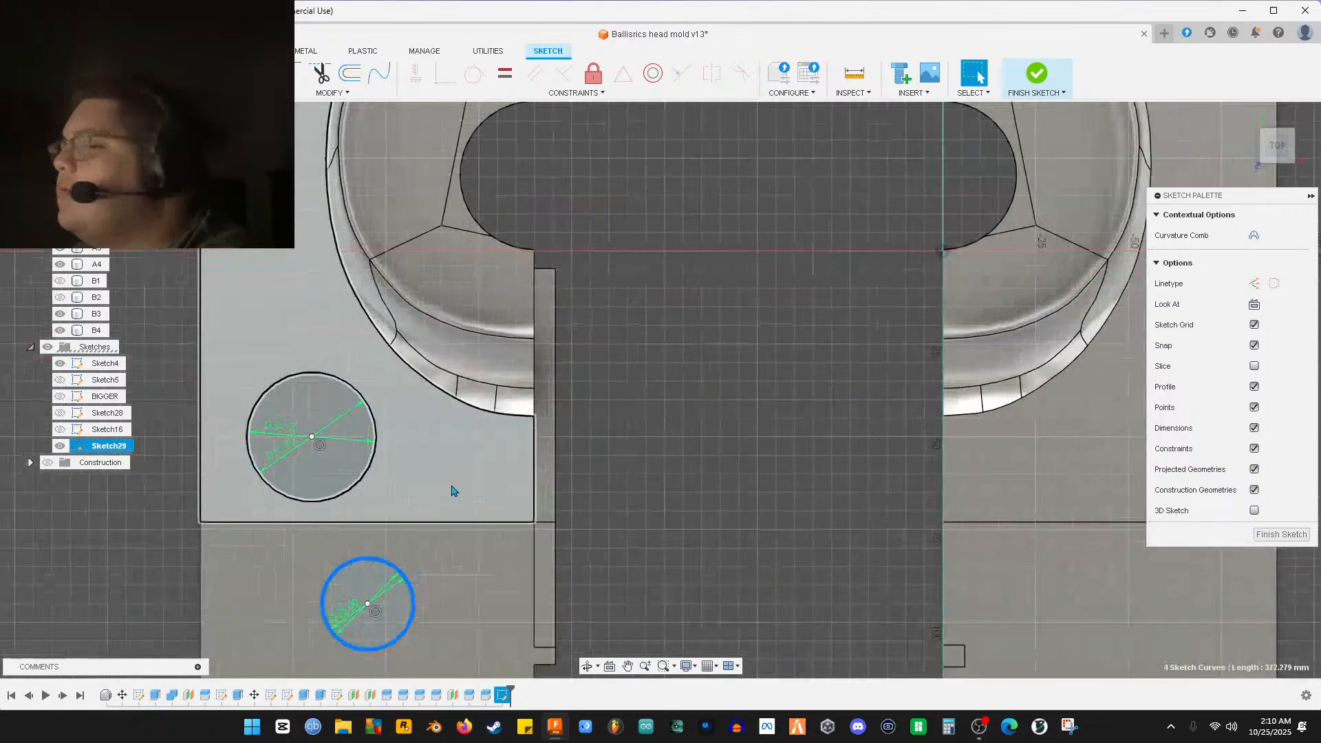
{"action": "scroll", "coordinate": [378, 493], "scroll_direction": "up", "scroll_amount": 3}
{"action": "middle_click_drag", "start_coordinate": [377, 493], "coordinate": [548, 550]}
{"action": "scroll", "coordinate": [549, 550], "scroll_direction": "up", "scroll_amount": 3}
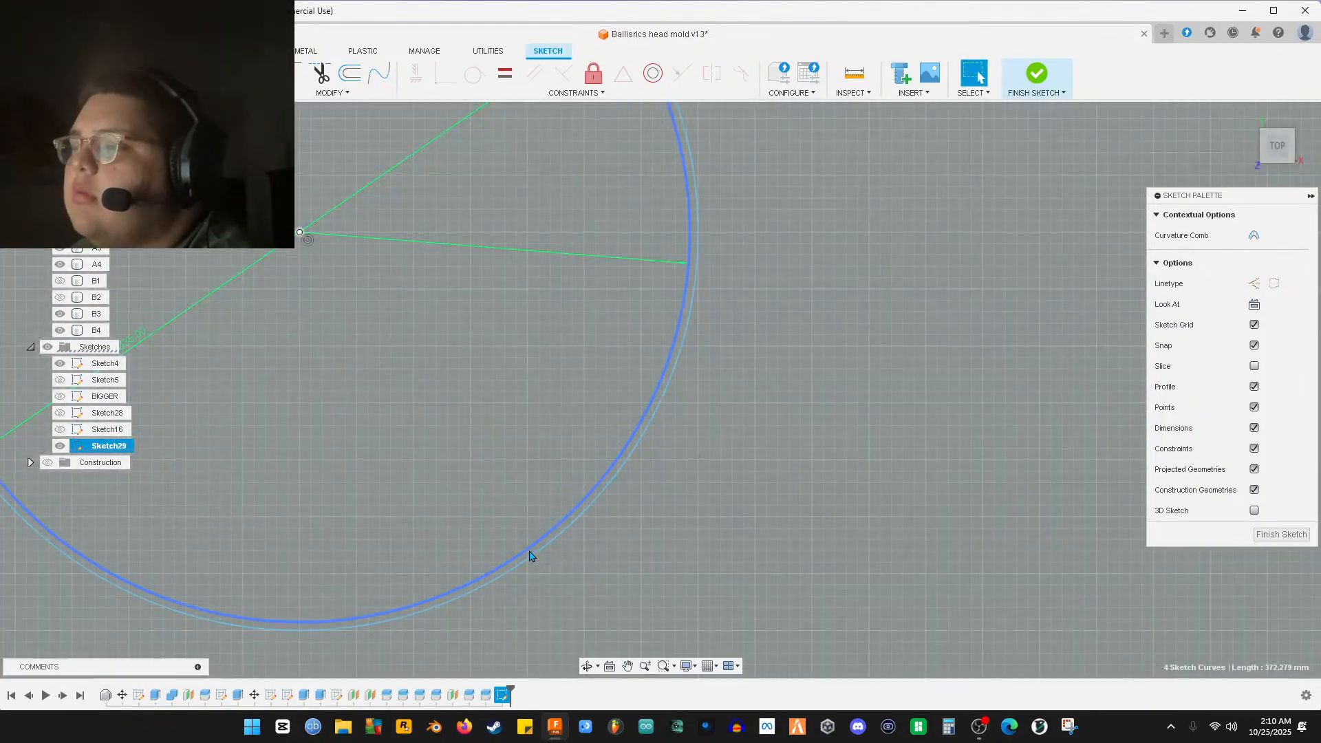
{"action": "left_click", "coordinate": [529, 551], "text": "ctrl"}
{"action": "left_click", "coordinate": [537, 555], "text": "ctrl"}
Recentre the view on both mold halves and open the Sketch CREATE dropdown
{"action": "scroll", "coordinate": [564, 580], "scroll_direction": "down", "scroll_amount": 3}
{"action": "middle_click_drag", "start_coordinate": [613, 535], "coordinate": [732, 555]}
{"action": "scroll", "coordinate": [764, 334], "scroll_direction": "down", "scroll_amount": 1}
{"action": "middle_click_drag", "start_coordinate": [833, 179], "coordinate": [675, 646]}
{"action": "middle_click_drag", "start_coordinate": [711, 288], "coordinate": [749, 645]}
{"action": "middle_click_drag", "start_coordinate": [784, 216], "coordinate": [608, 622]}
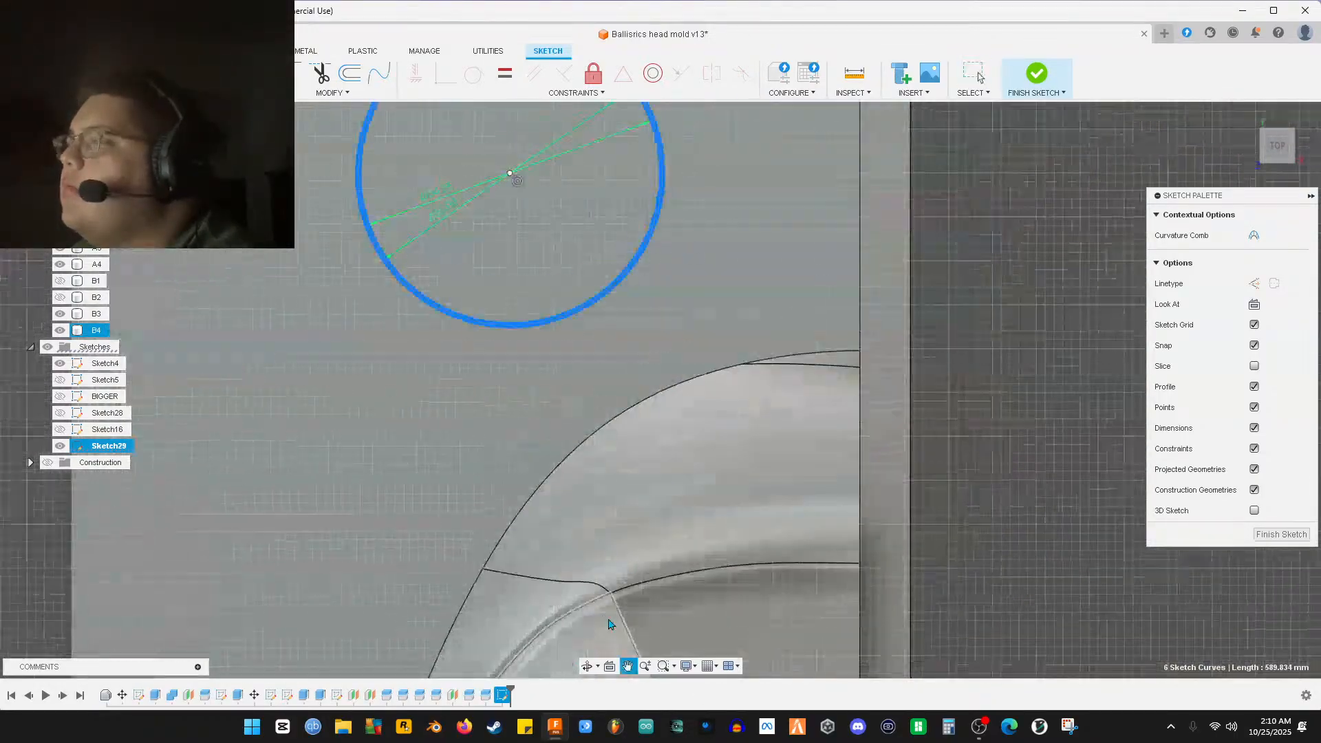
{"action": "scroll", "coordinate": [574, 333], "scroll_direction": "up", "scroll_amount": 3}
{"action": "scroll", "coordinate": [868, 474], "scroll_direction": "down", "scroll_amount": 3}
{"action": "scroll", "coordinate": [868, 473], "scroll_direction": "down", "scroll_amount": 5}
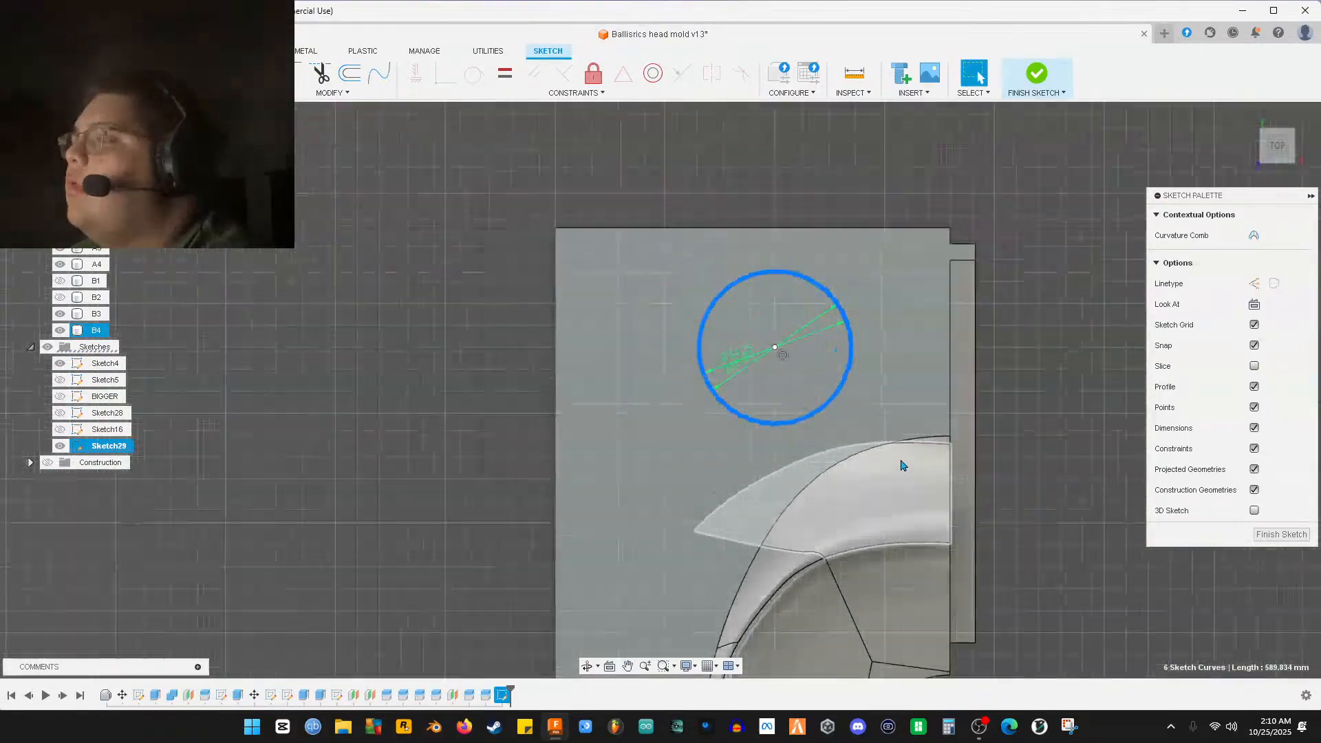
{"action": "mouse_move", "coordinate": [749, 403]}
{"action": "middle_mouse_down"}
{"action": "mouse_move", "coordinate": [661, 305]}
{"action": "mouse_move", "coordinate": [586, 294]}
{"action": "middle_mouse_up"}
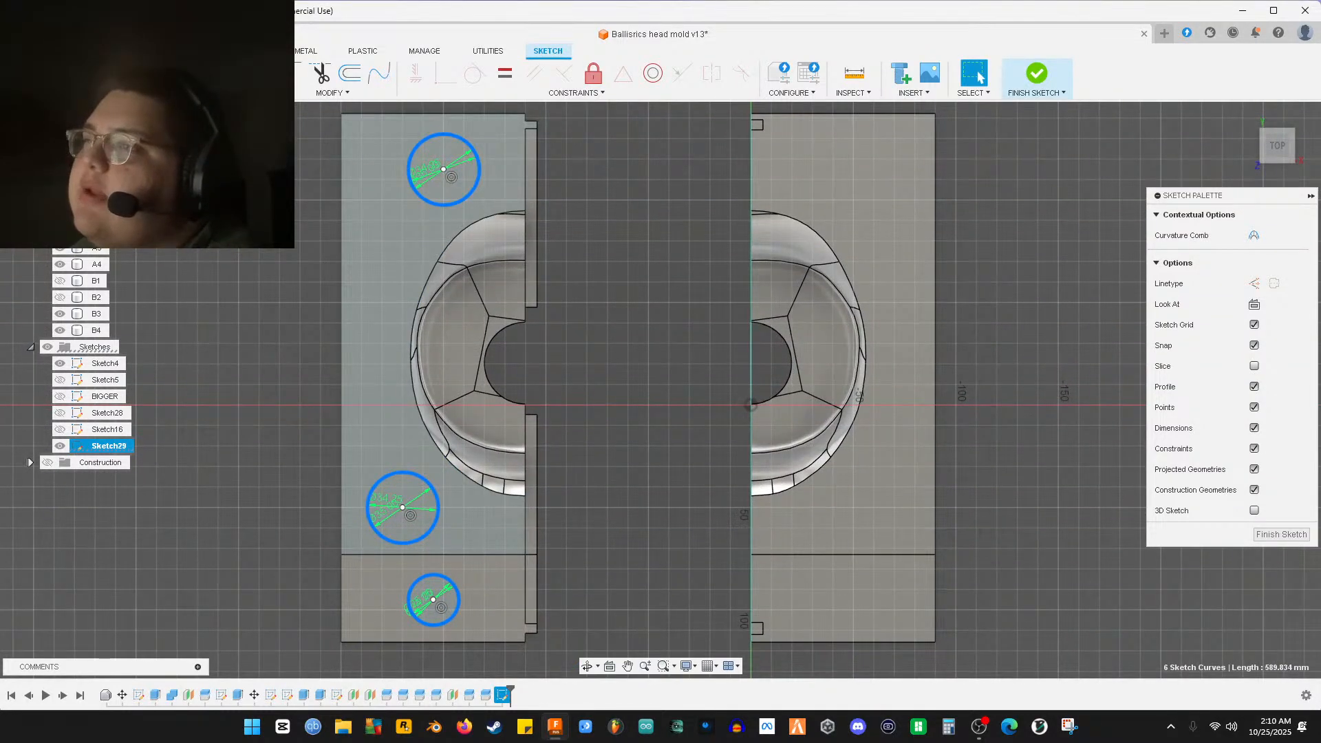
{"action": "left_click", "coordinate": [197, 93]}
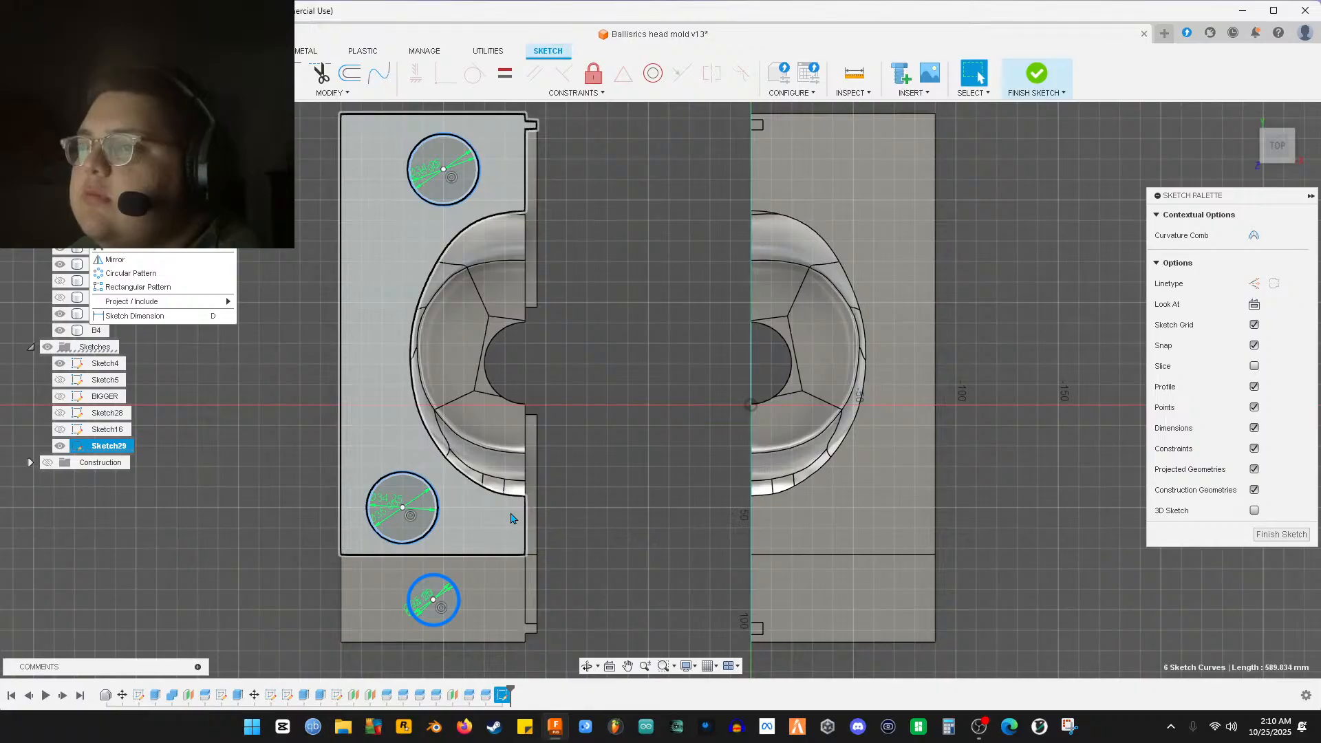
Start mirroring the six circle curves, cancel the Mirror dialog, and readjust the view
{"action": "left_click", "coordinate": [191, 269]}
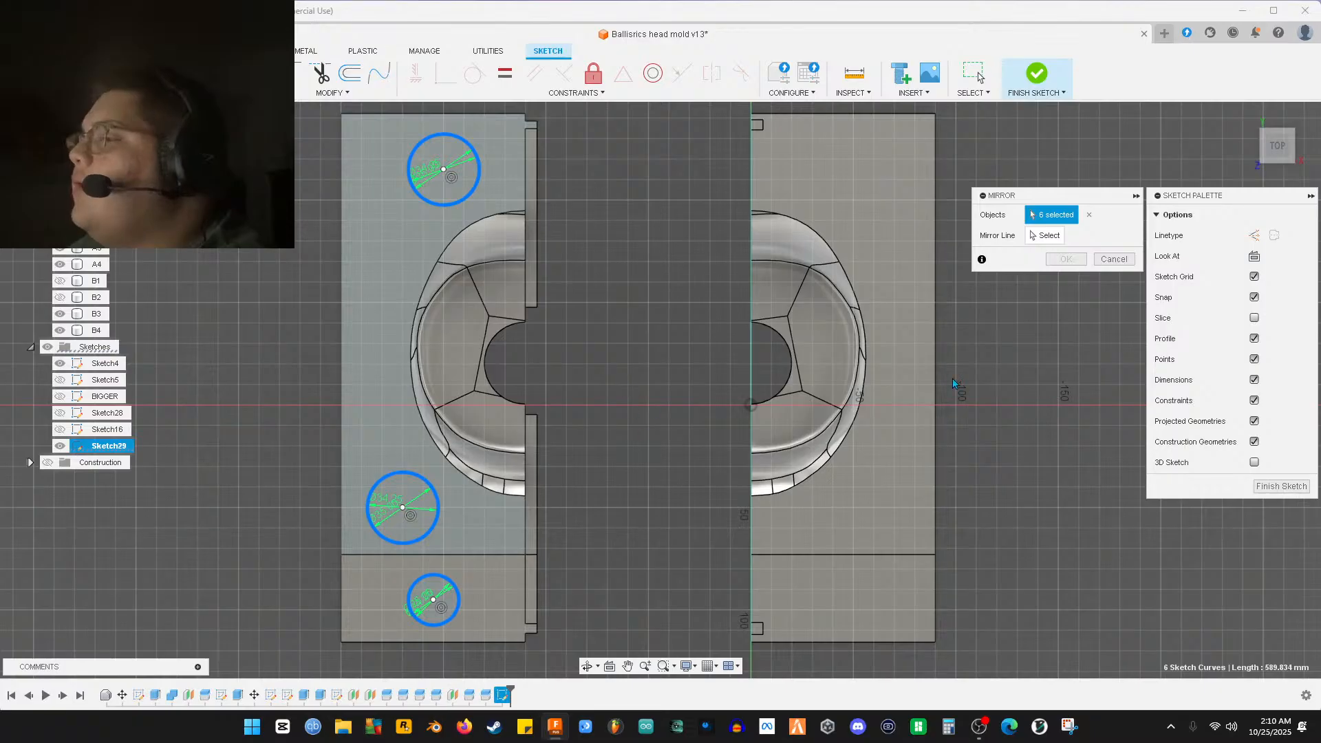
{"action": "left_click", "coordinate": [1114, 259]}
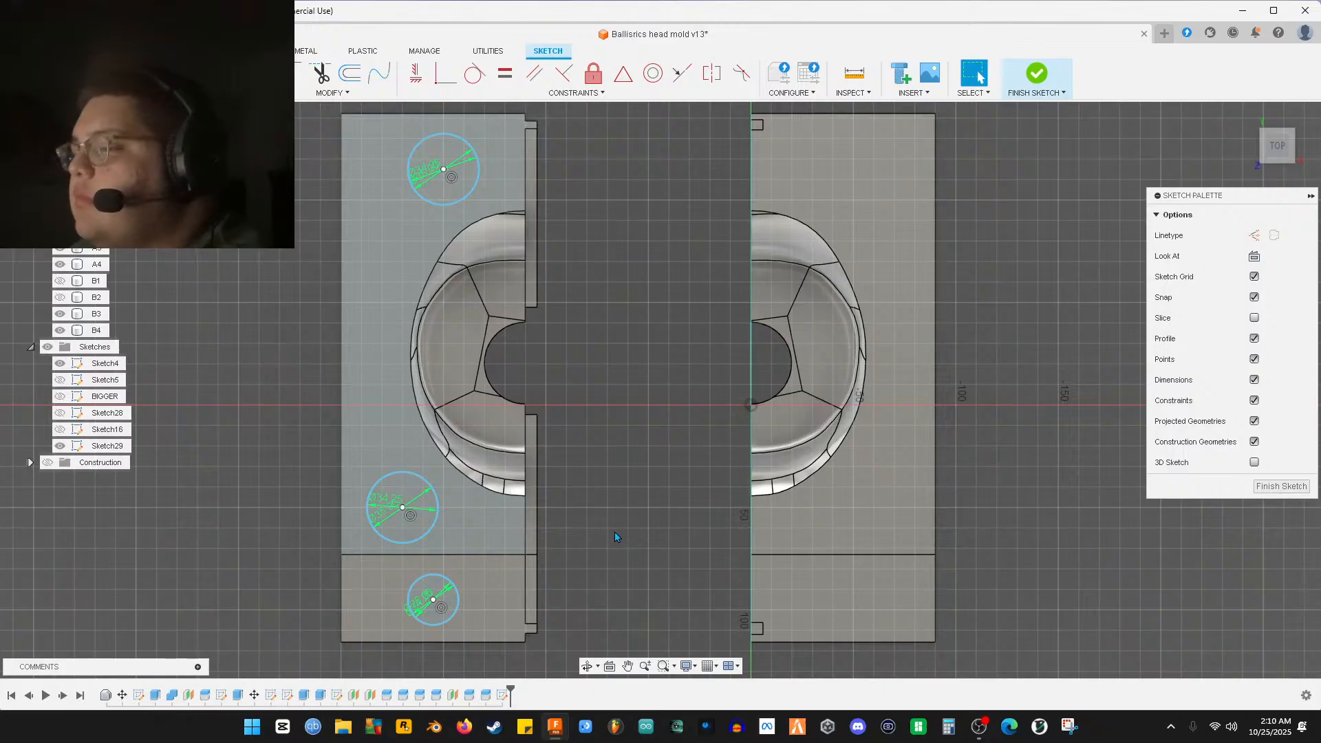
{"action": "middle_click_drag", "start_coordinate": [612, 539], "coordinate": [573, 475]}
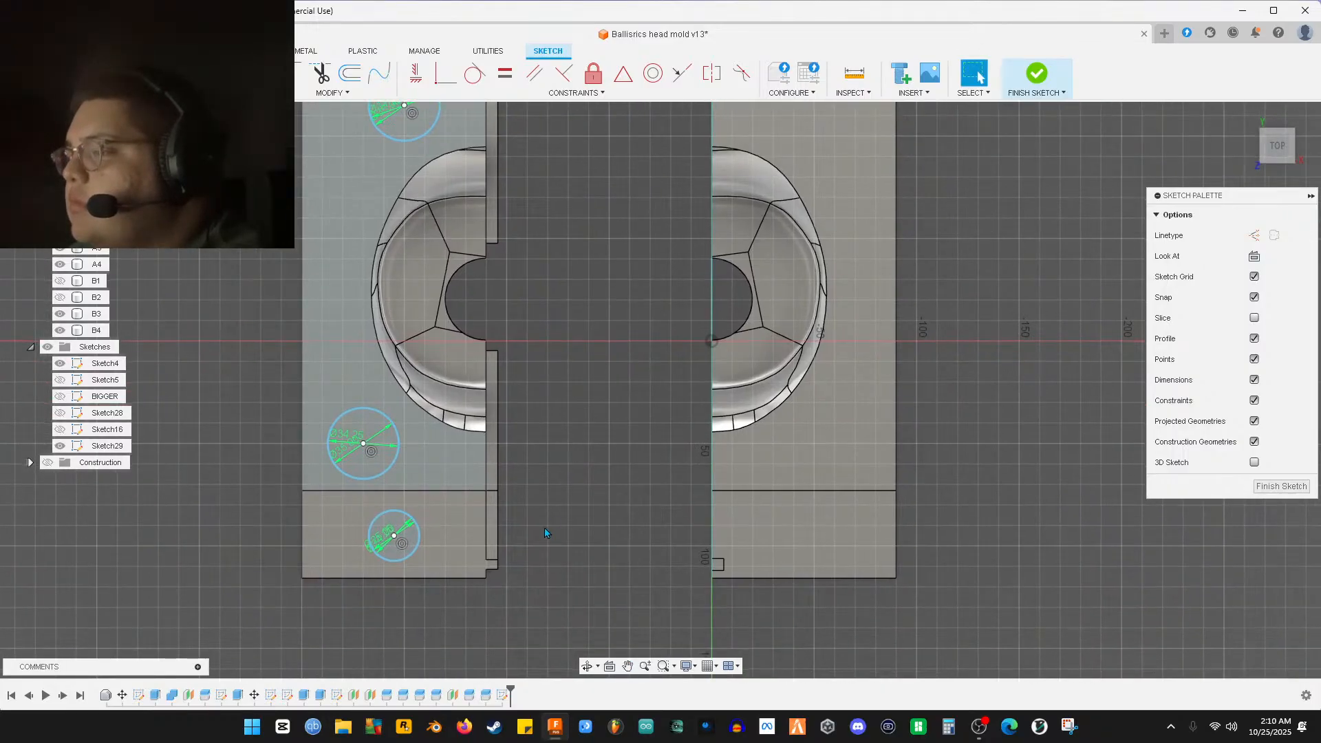
{"action": "scroll", "coordinate": [554, 554], "scroll_direction": "down", "scroll_amount": 3}
{"action": "scroll", "coordinate": [551, 547], "scroll_direction": "up", "scroll_amount": 1}
{"action": "scroll", "coordinate": [550, 548], "scroll_direction": "up", "scroll_amount": 1}
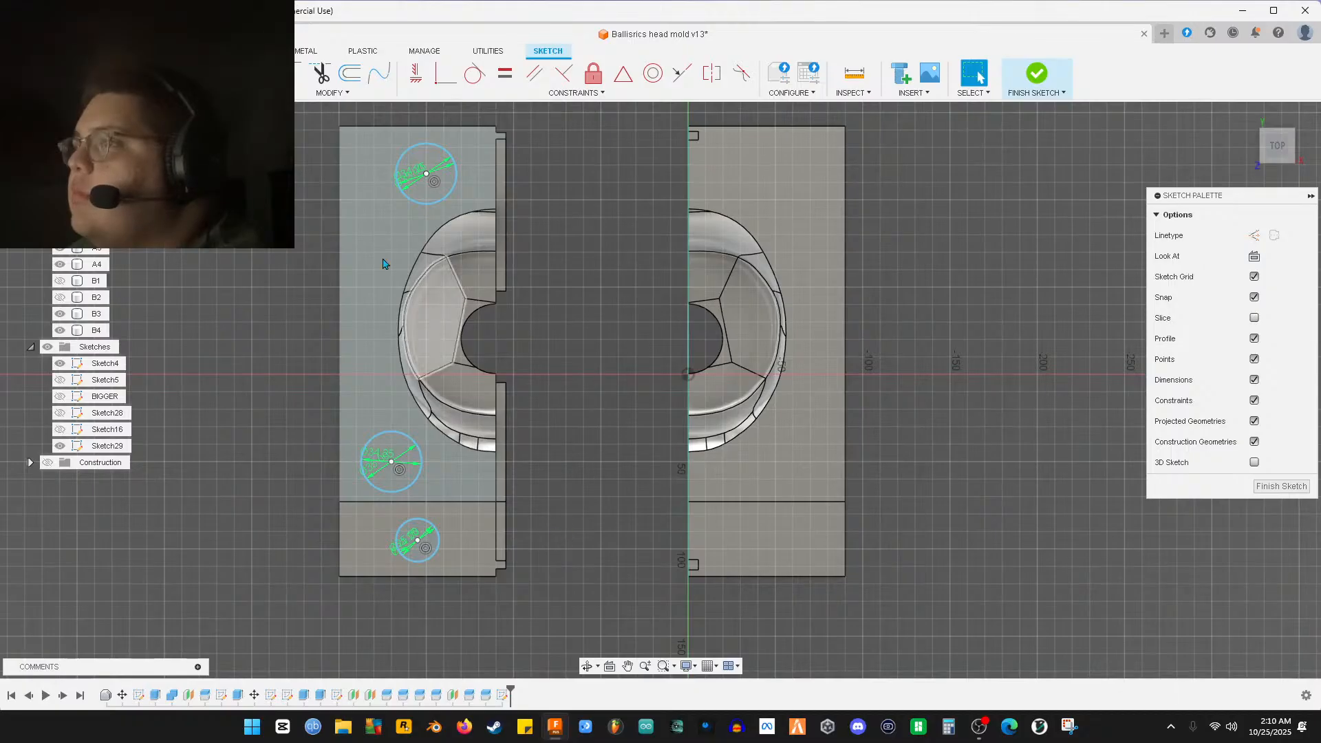
{"action": "scroll", "coordinate": [244, 330], "scroll_direction": "up", "scroll_amount": 2}
{"action": "scroll", "coordinate": [378, 359], "scroll_direction": "down", "scroll_amount": 1}
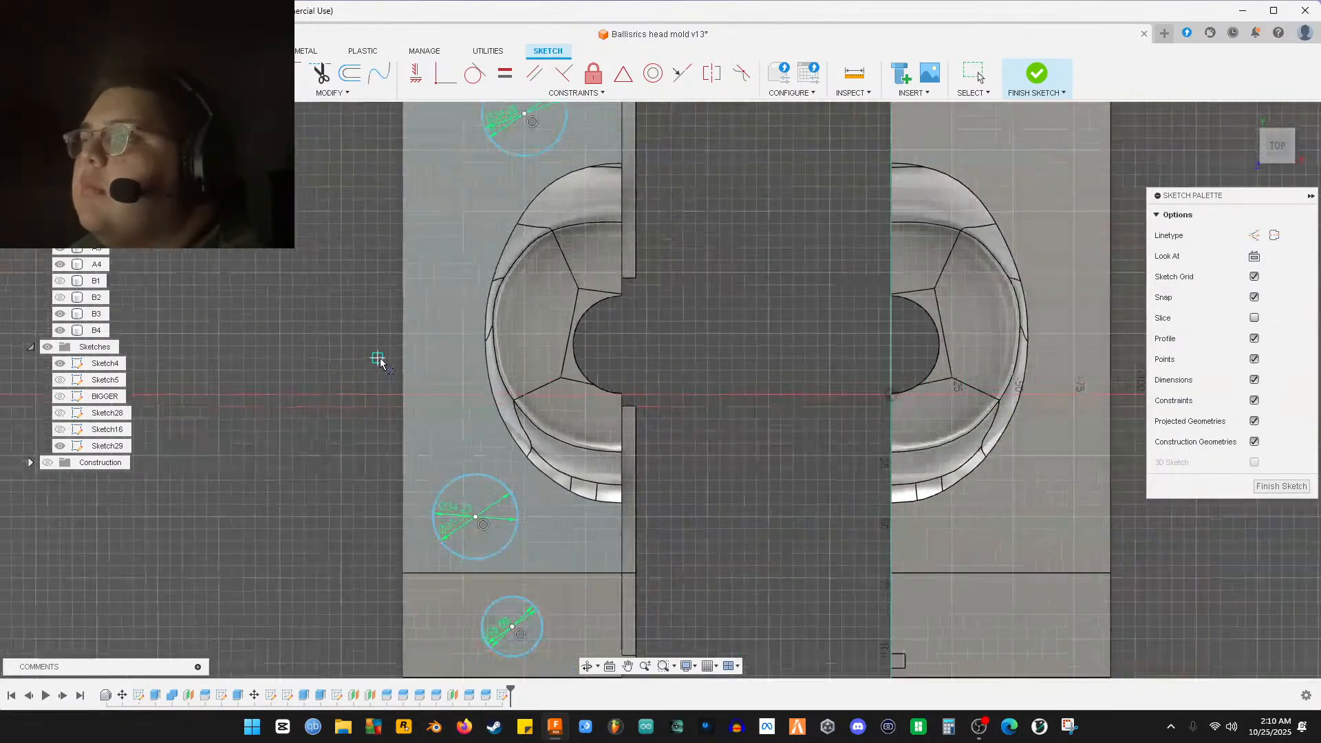
Start a line at the mold's left edge to measure the 290 mm span
{"action": "left_click", "coordinate": [401, 347]}
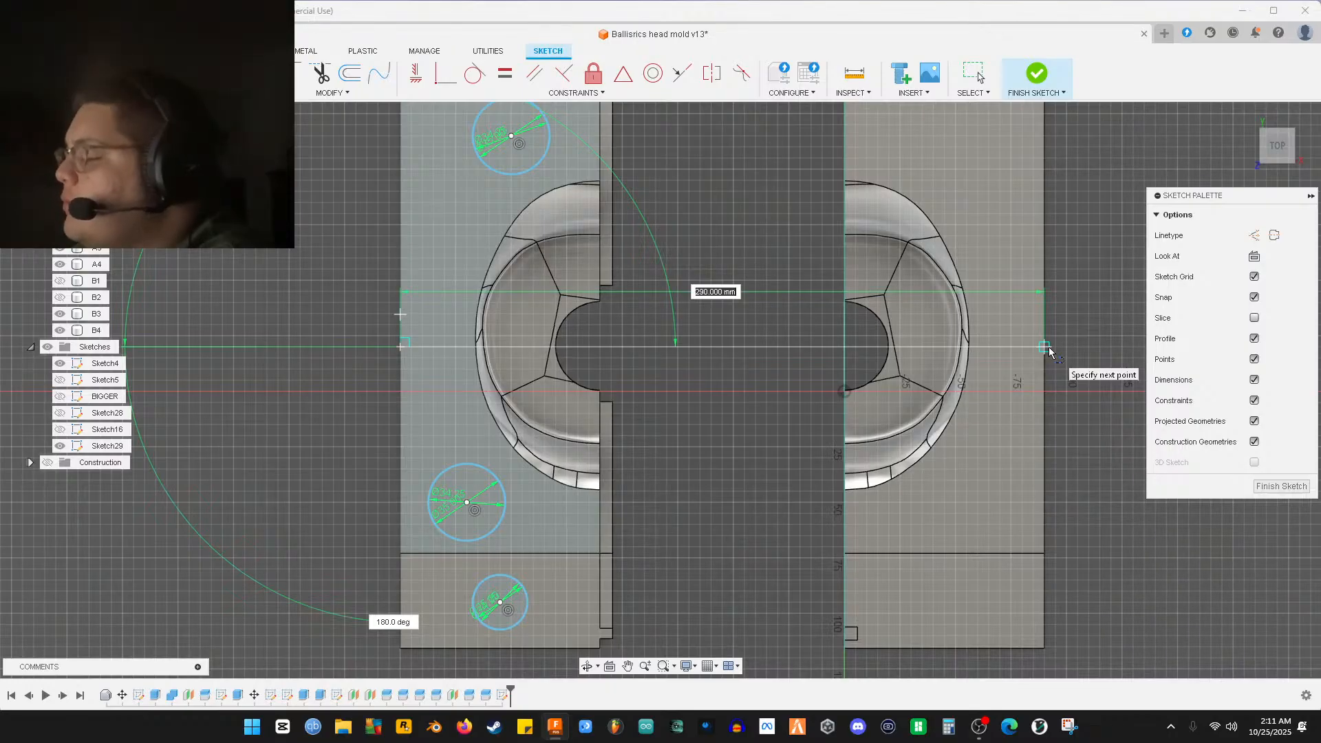
Compute 290 ÷ 2 = 145 in Windows Calculator, then close it
{"action": "left_click", "coordinate": [948, 726]}
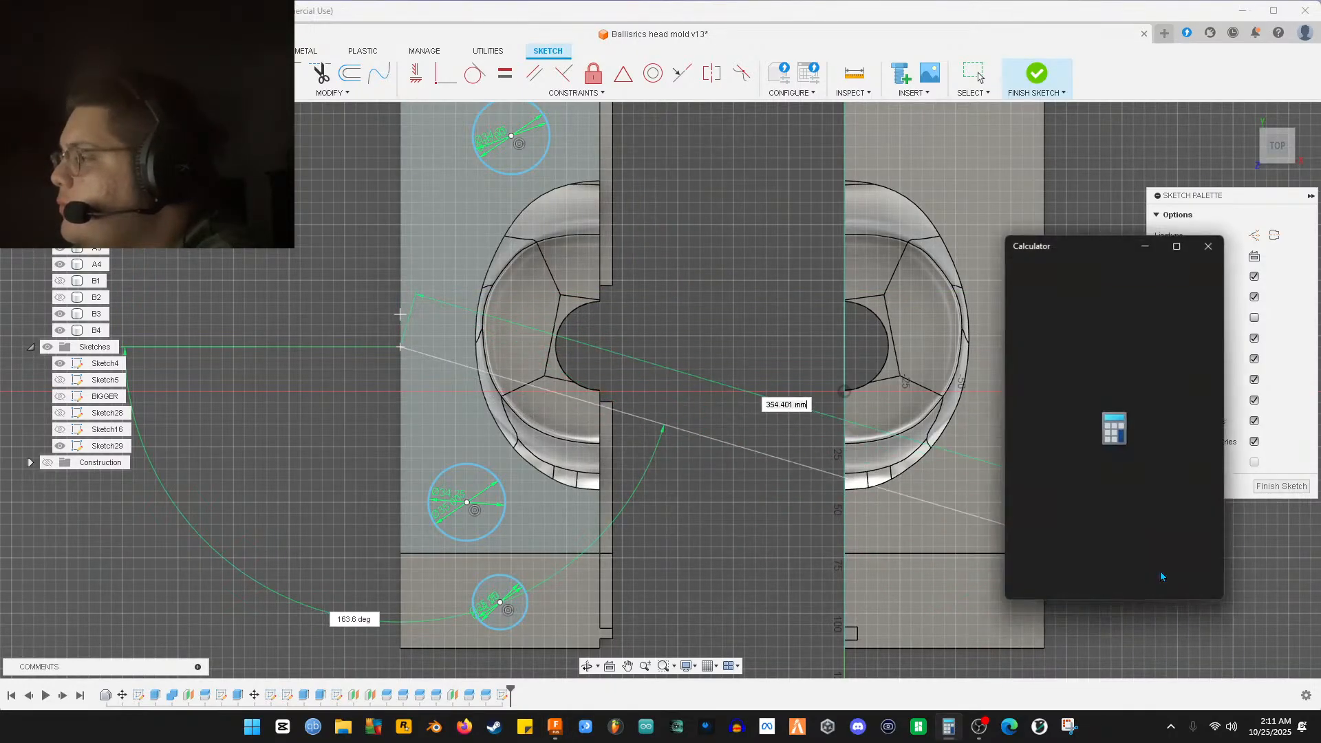
{"action": "type", "text": "29"}
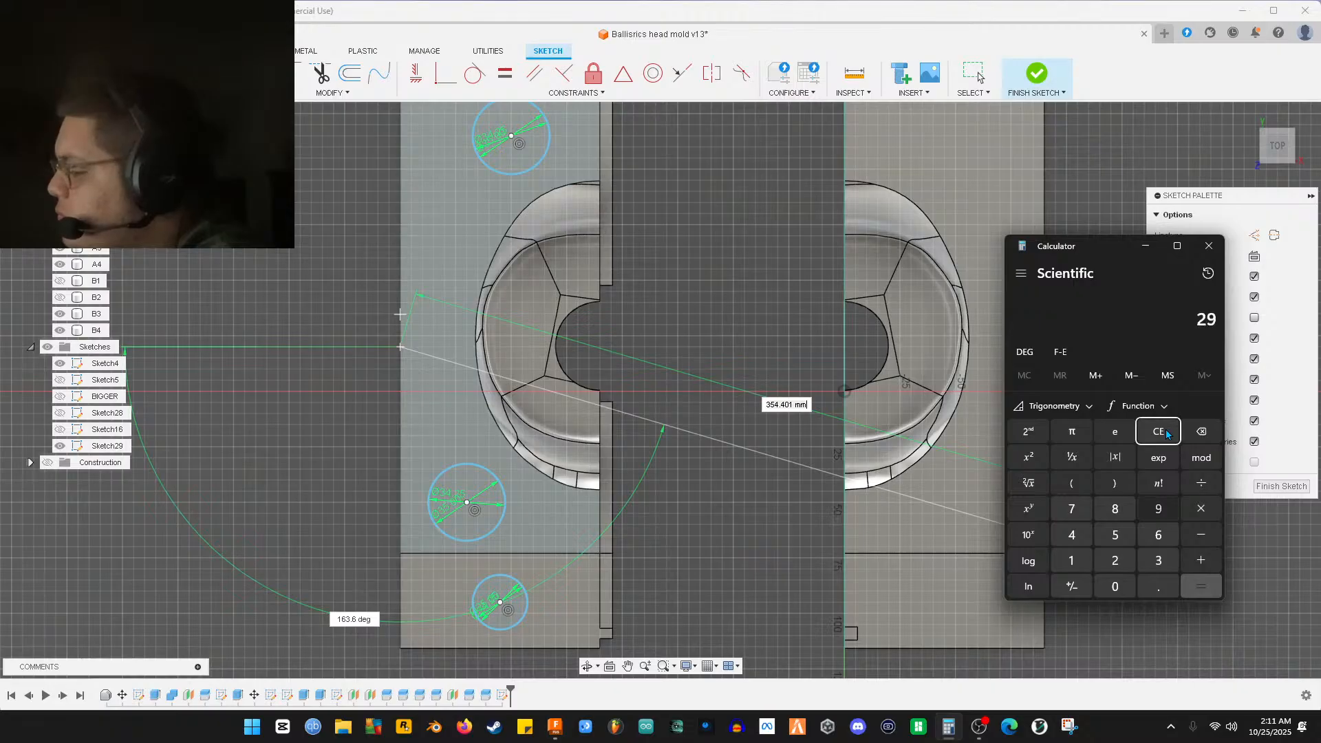
{"action": "type", "text": "0 ÷ 2"}
{"action": "key", "text": "Return"}
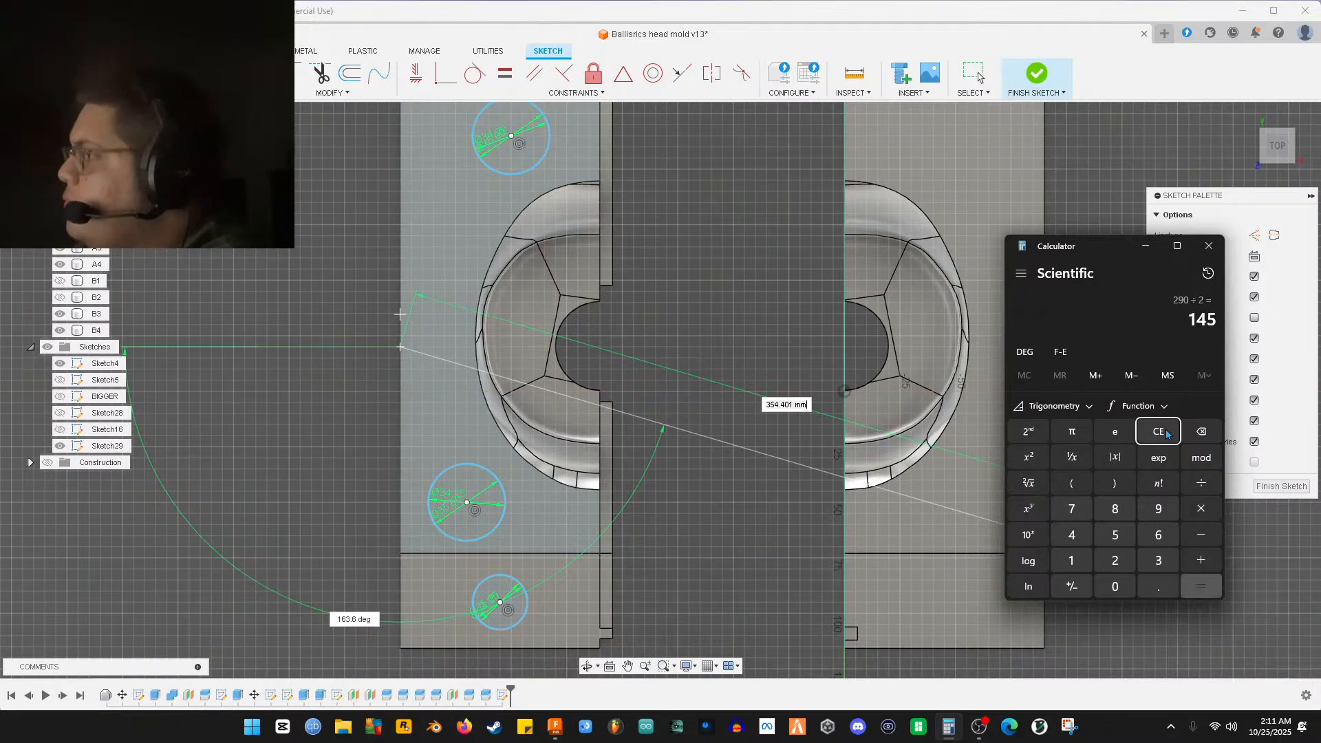
{"action": "left_click", "coordinate": [1215, 247]}
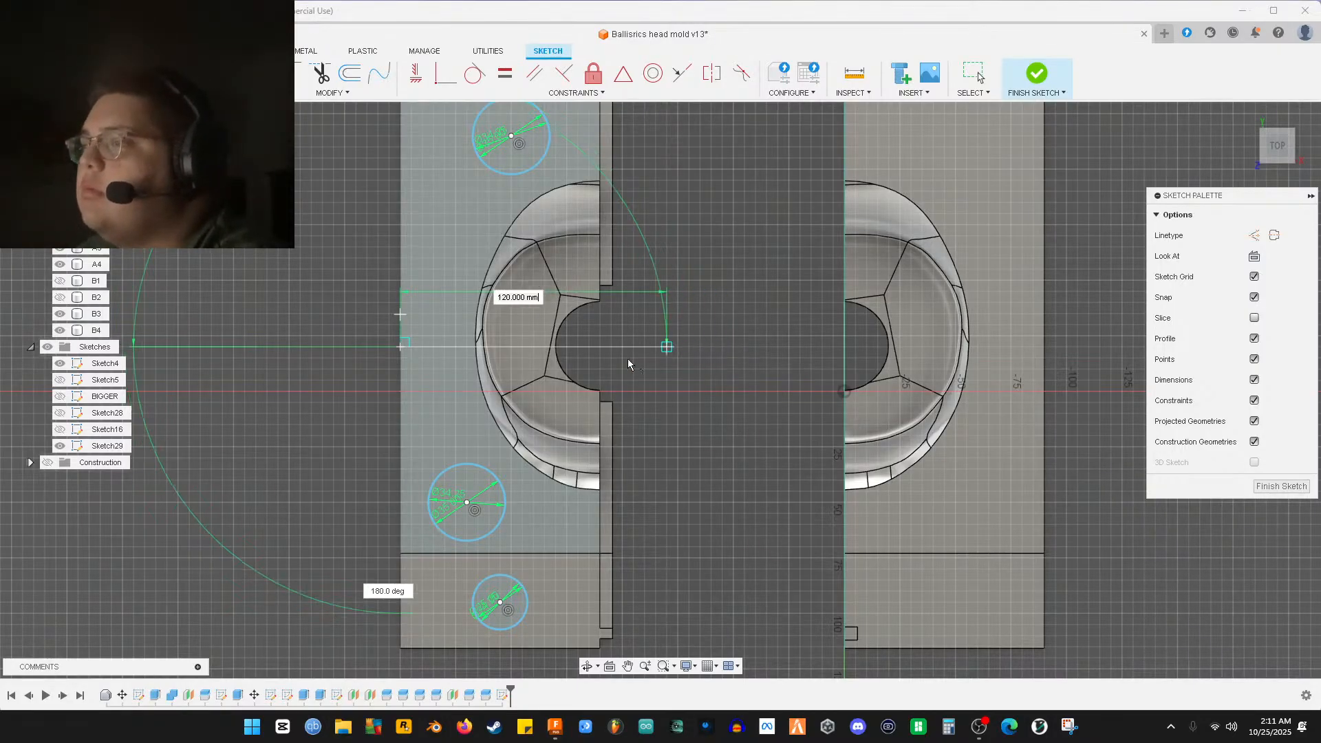
Cancel the measuring line and draw a 145 mm horizontal line from the mold's left edge
{"action": "right_click", "coordinate": [429, 360]}
{"action": "left_click", "coordinate": [397, 361]}
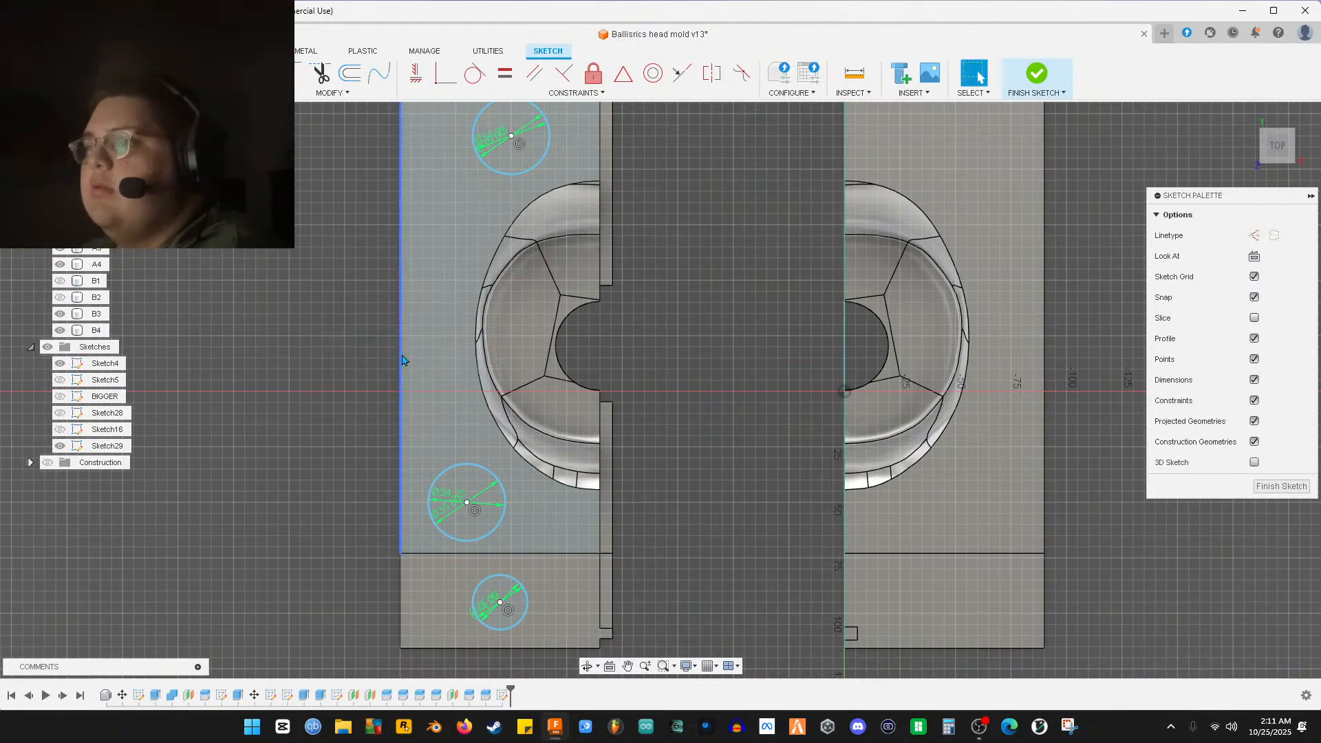
{"action": "key", "text": "l"}
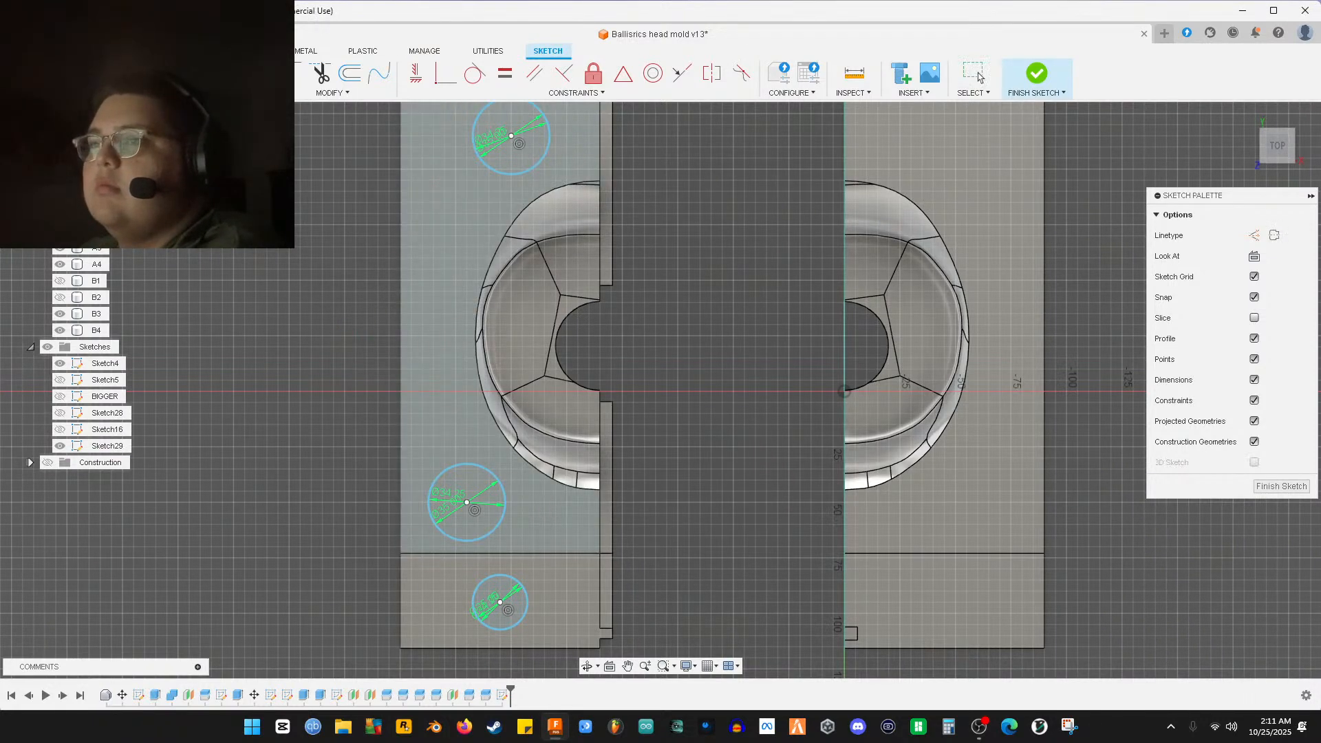
{"action": "left_click", "coordinate": [401, 337]}
{"action": "type", "text": "145"}
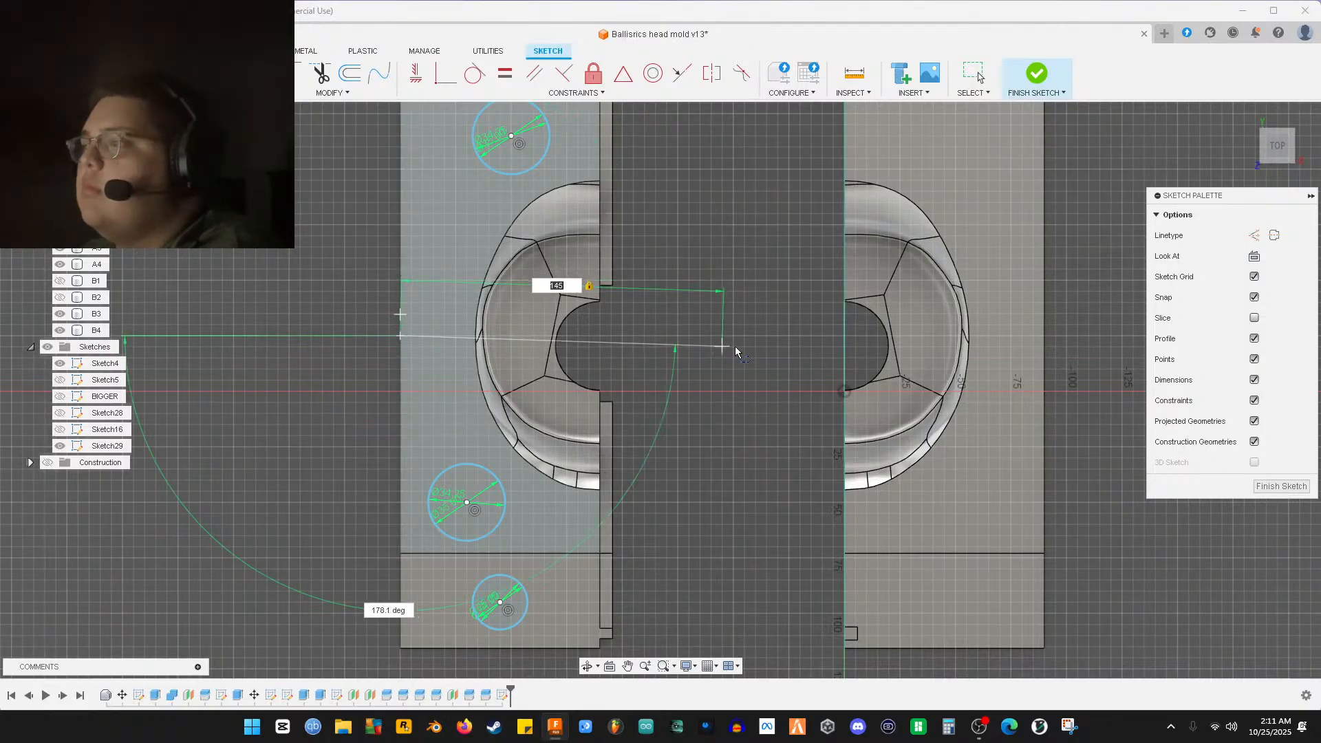
{"action": "left_click", "coordinate": [719, 335]}
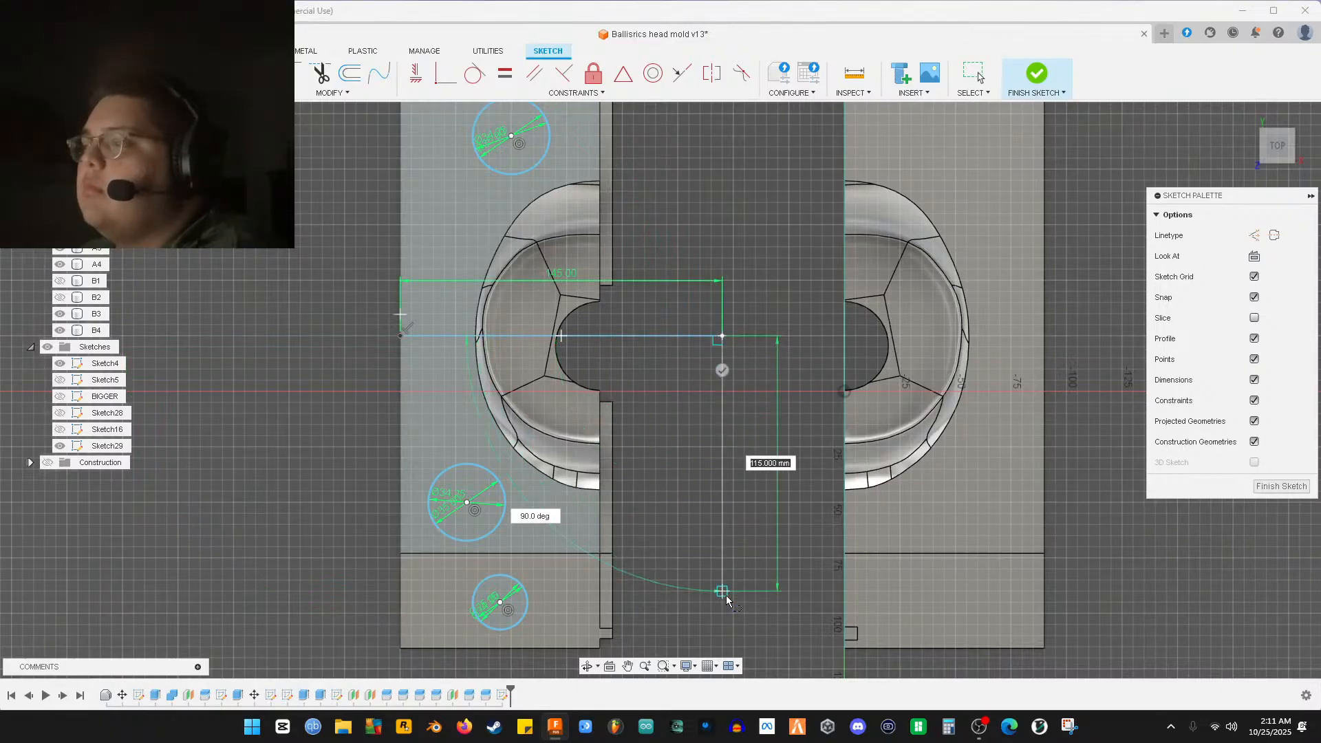
{"action": "scroll", "coordinate": [732, 626], "scroll_direction": "up", "scroll_amount": 1}
{"action": "scroll", "coordinate": [732, 635], "scroll_direction": "down", "scroll_amount": 3}
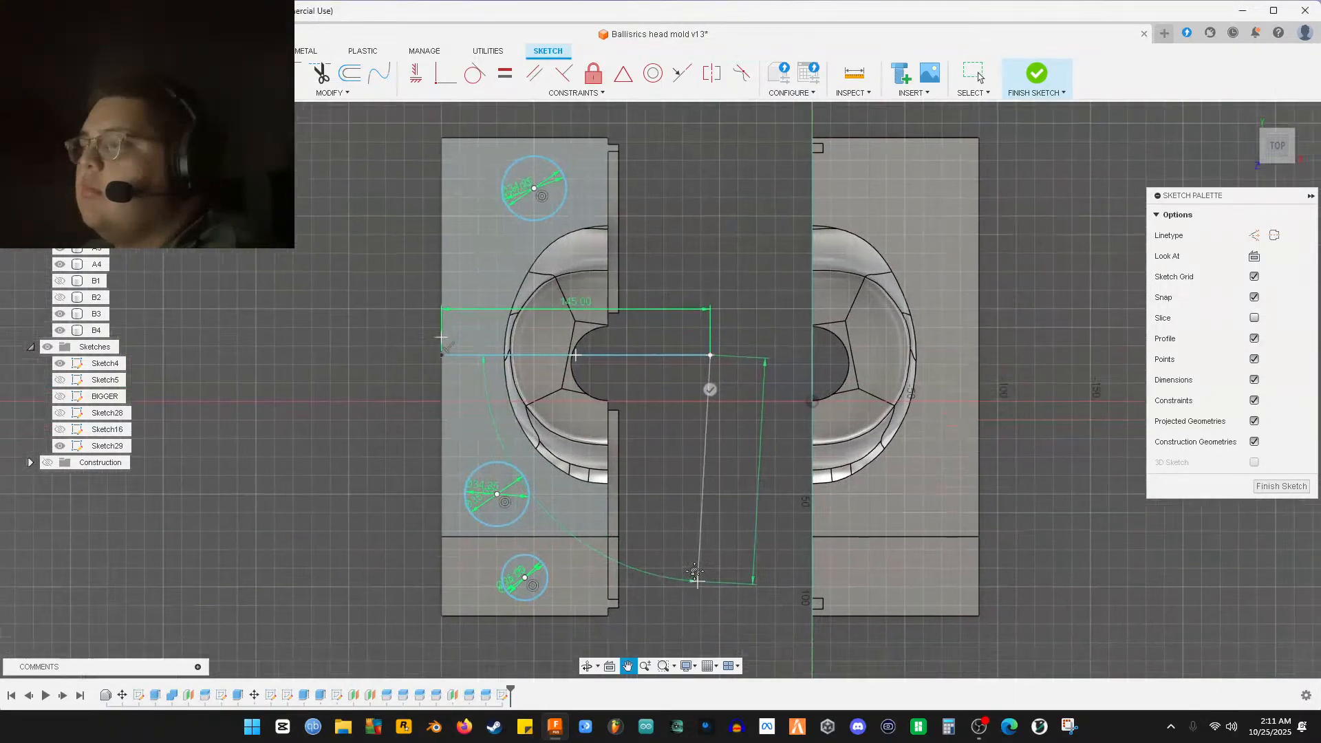
{"action": "right_click", "coordinate": [718, 566]}
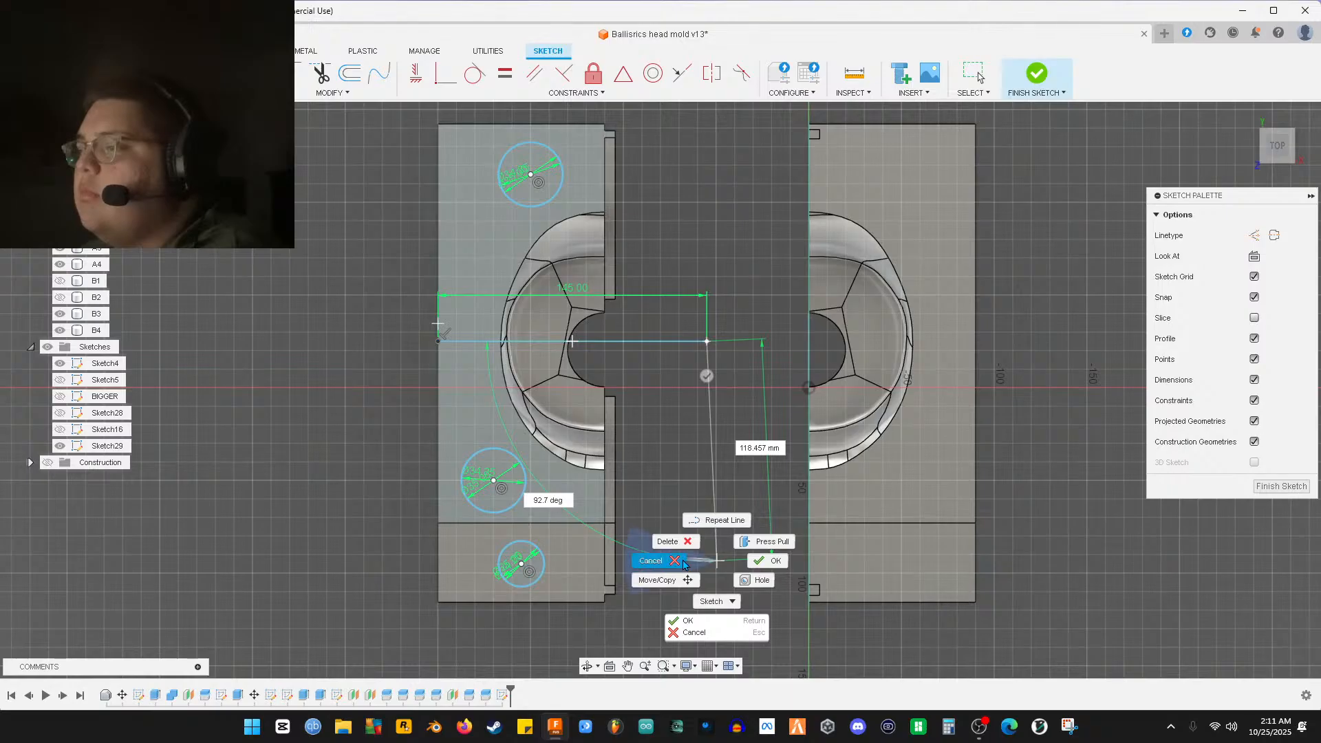
{"action": "left_click", "coordinate": [769, 561]}
Draw a vertical line through the 145 mm point and delete the horizontal helper line
{"action": "key", "text": "l"}
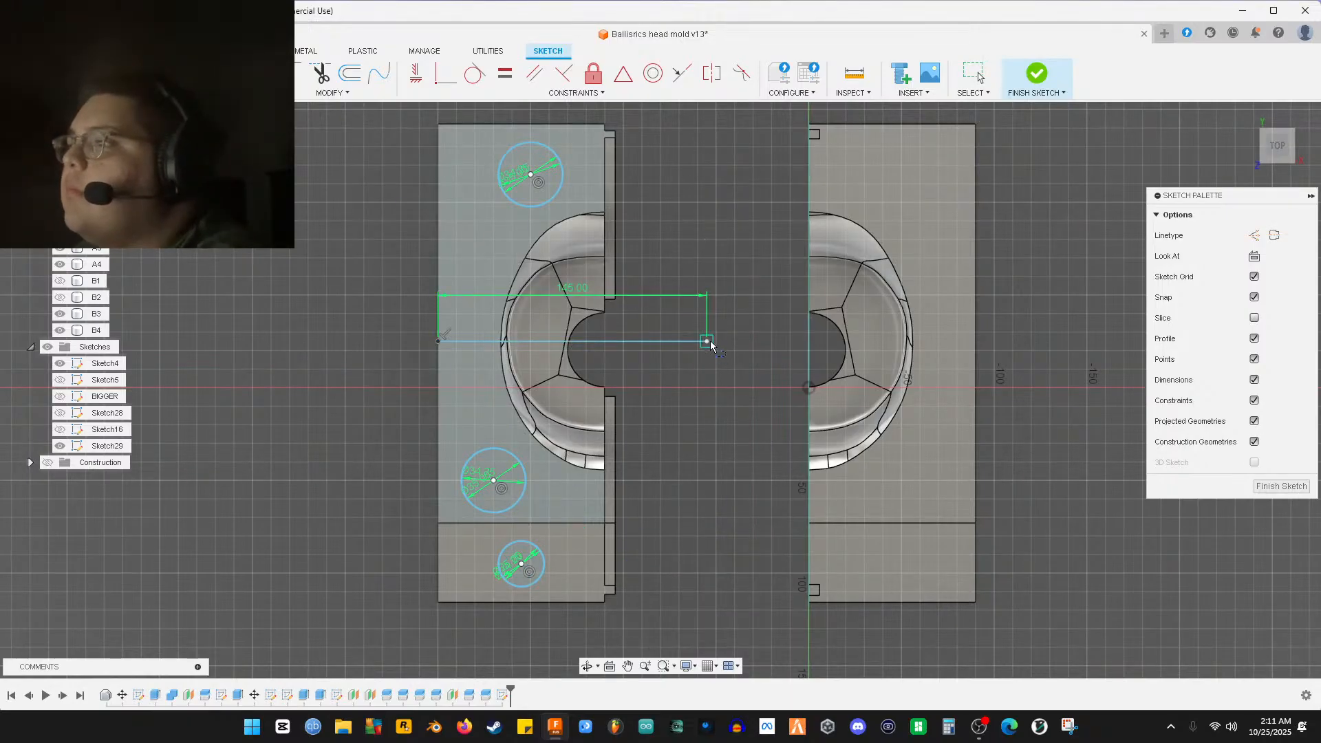
{"action": "left_click", "coordinate": [706, 110]}
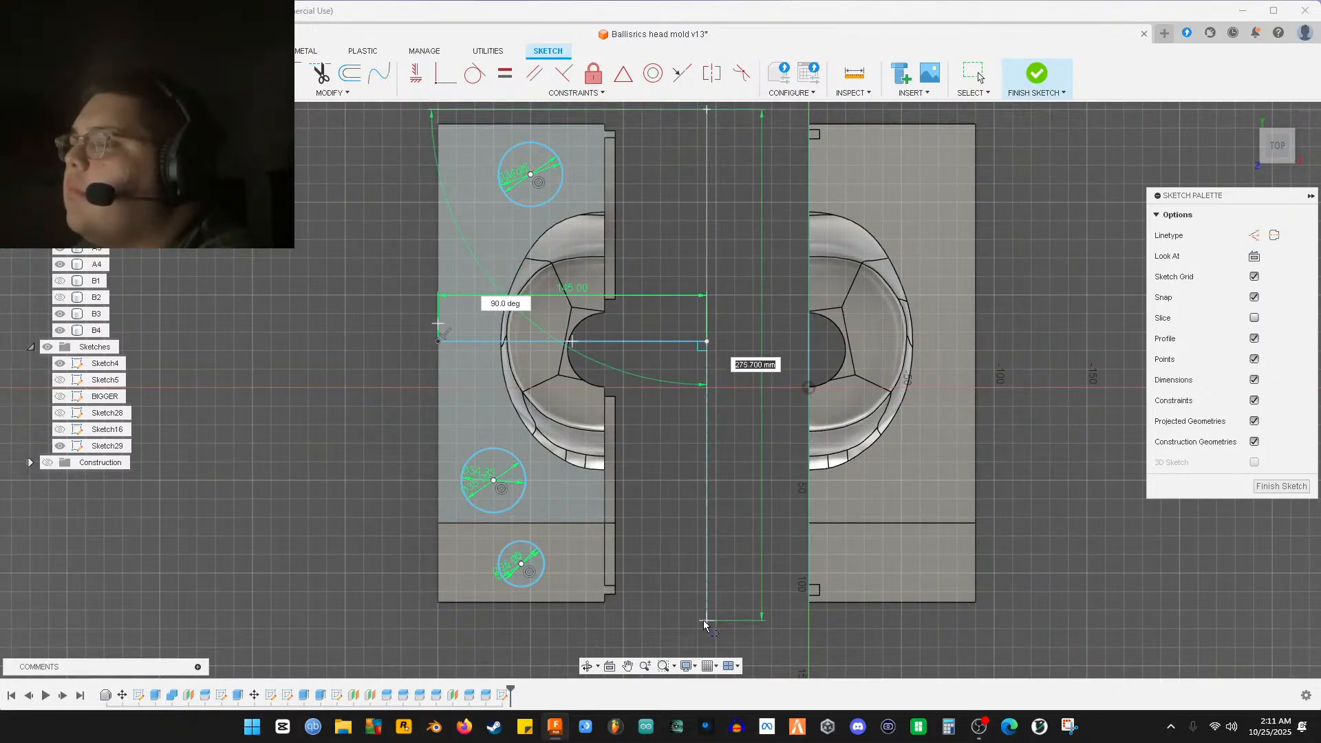
{"action": "left_click", "coordinate": [704, 644]}
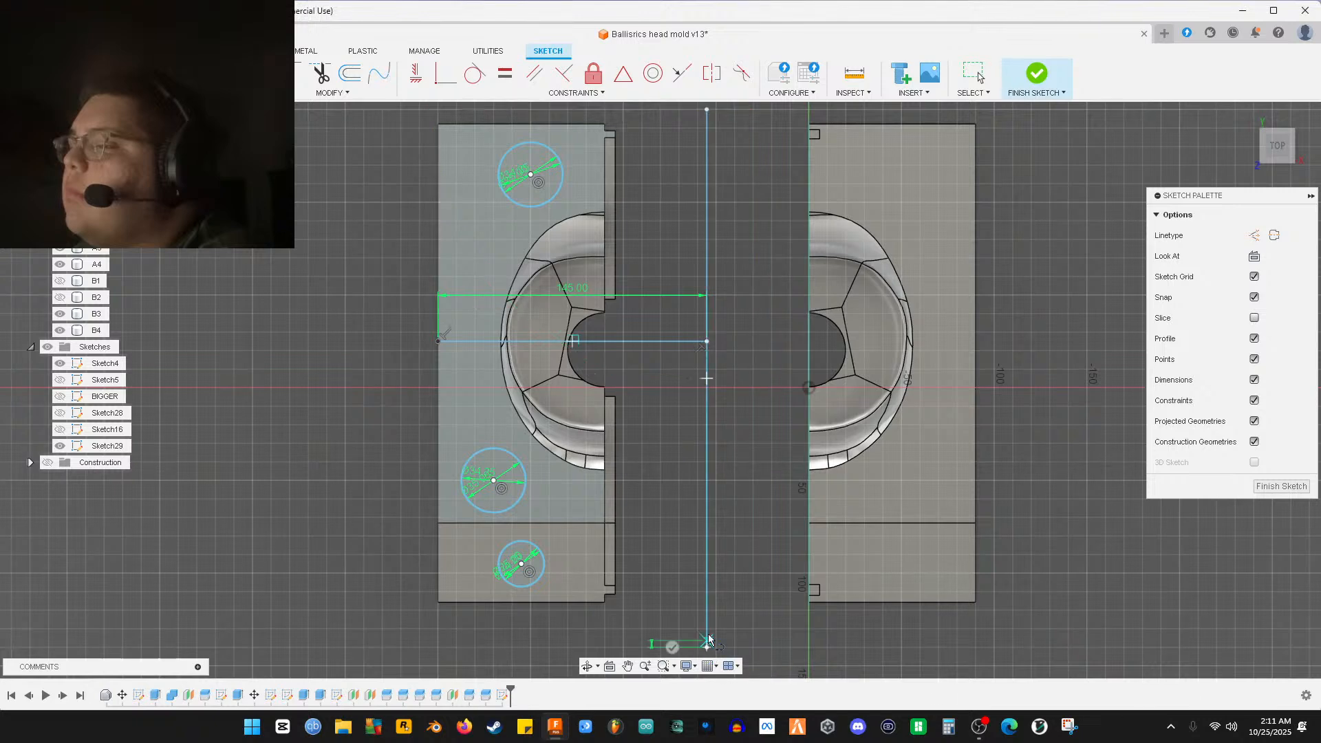
{"action": "right_click", "coordinate": [754, 591]}
{"action": "left_click", "coordinate": [798, 589]}
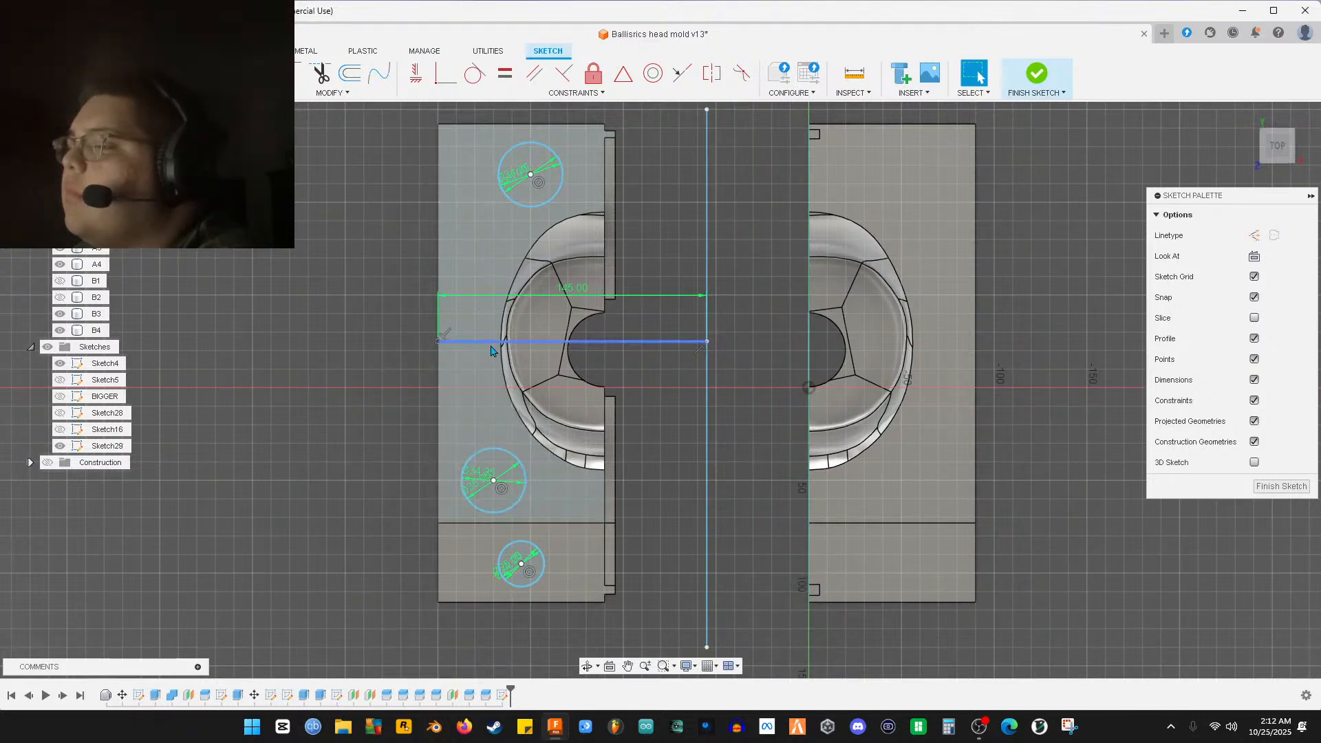
{"action": "left_click", "coordinate": [602, 346]}
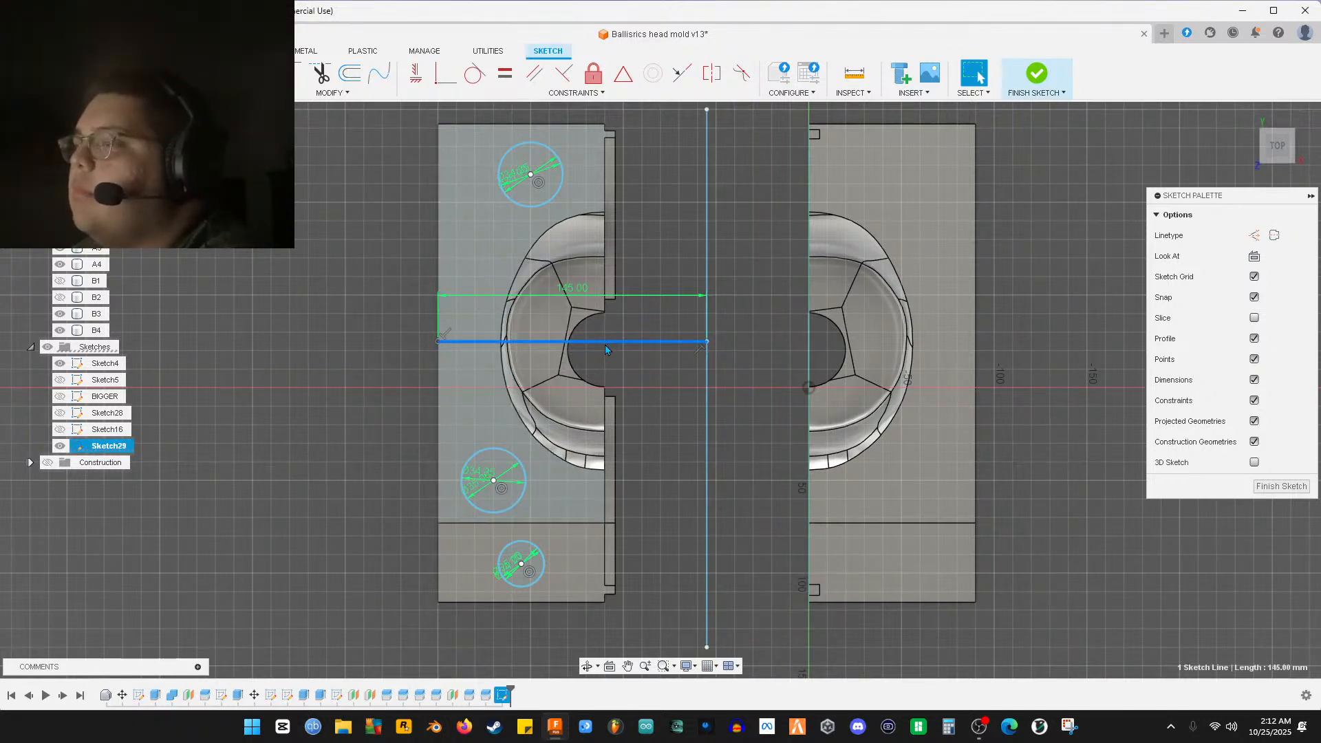
{"action": "key", "text": "Delete"}
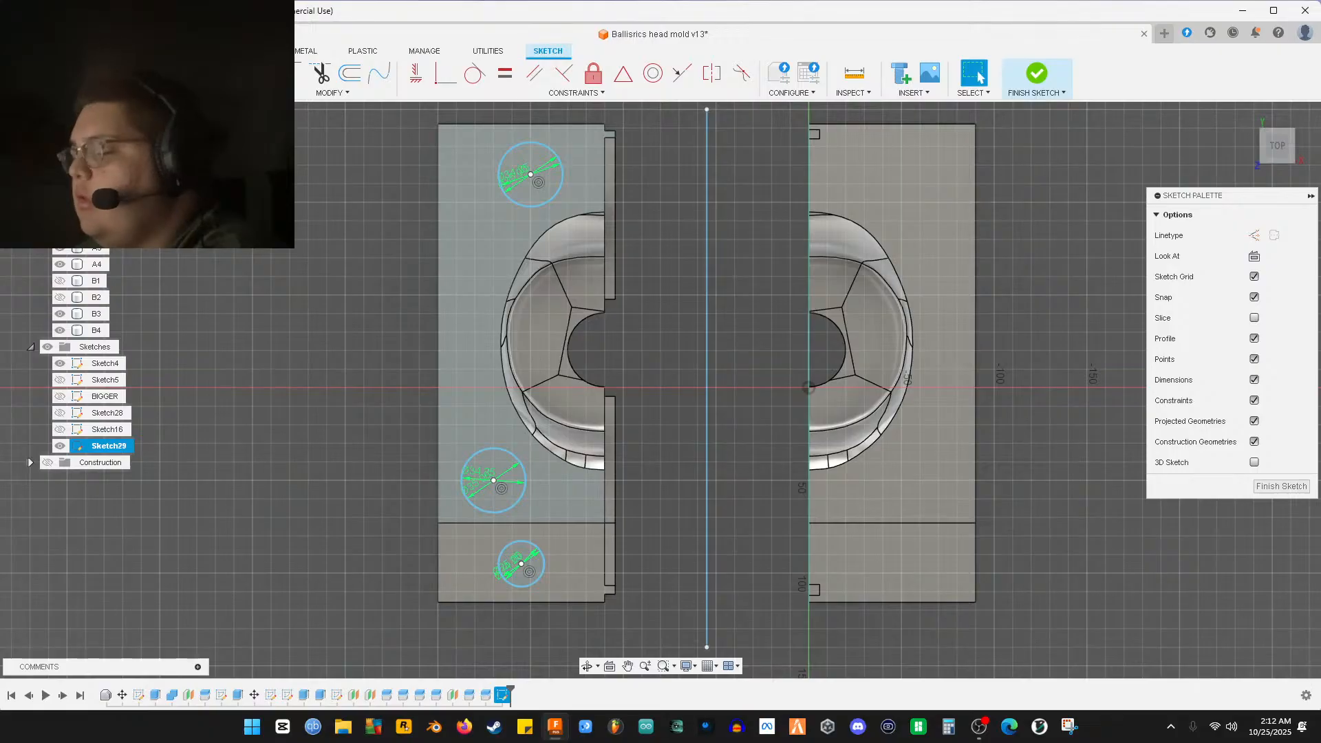
Select the bottom 25 mm circle and its inner concentric circle
{"action": "scroll", "coordinate": [543, 570], "scroll_direction": "up", "scroll_amount": 4}
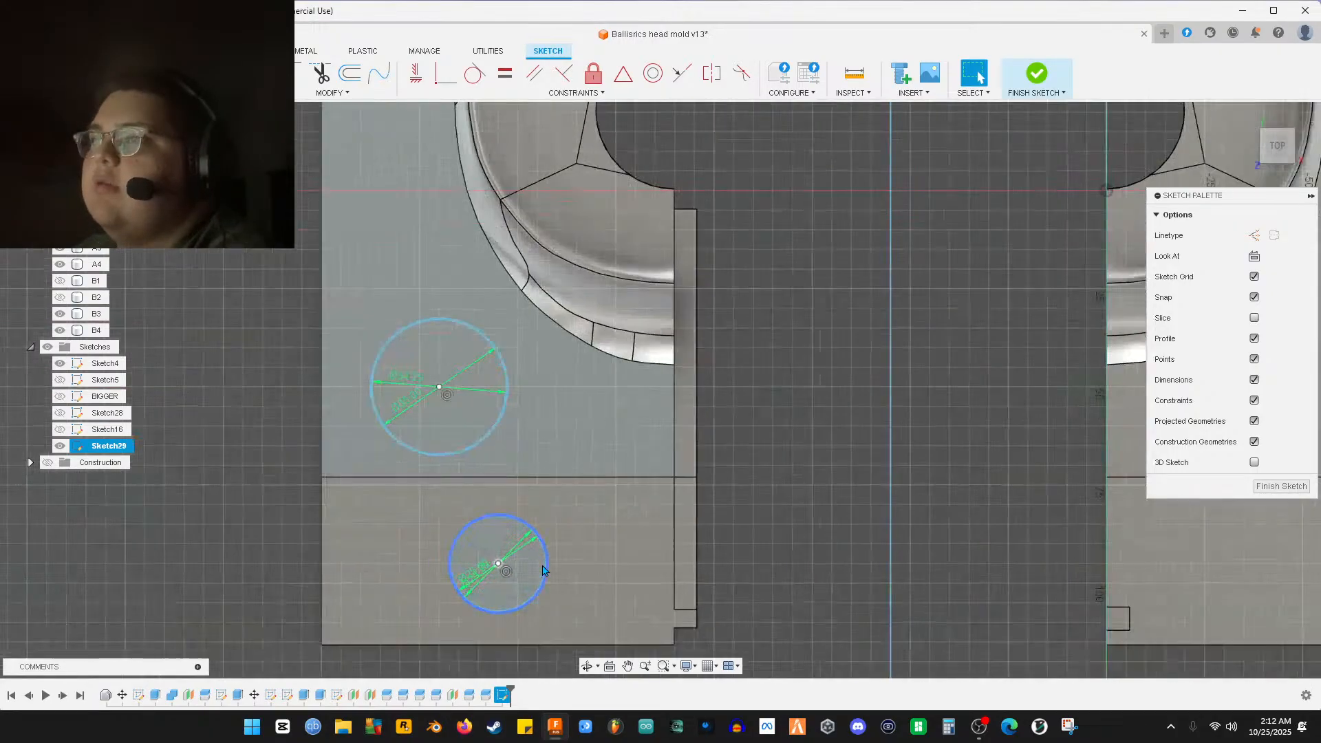
{"action": "scroll", "coordinate": [543, 575], "scroll_direction": "up", "scroll_amount": 8}
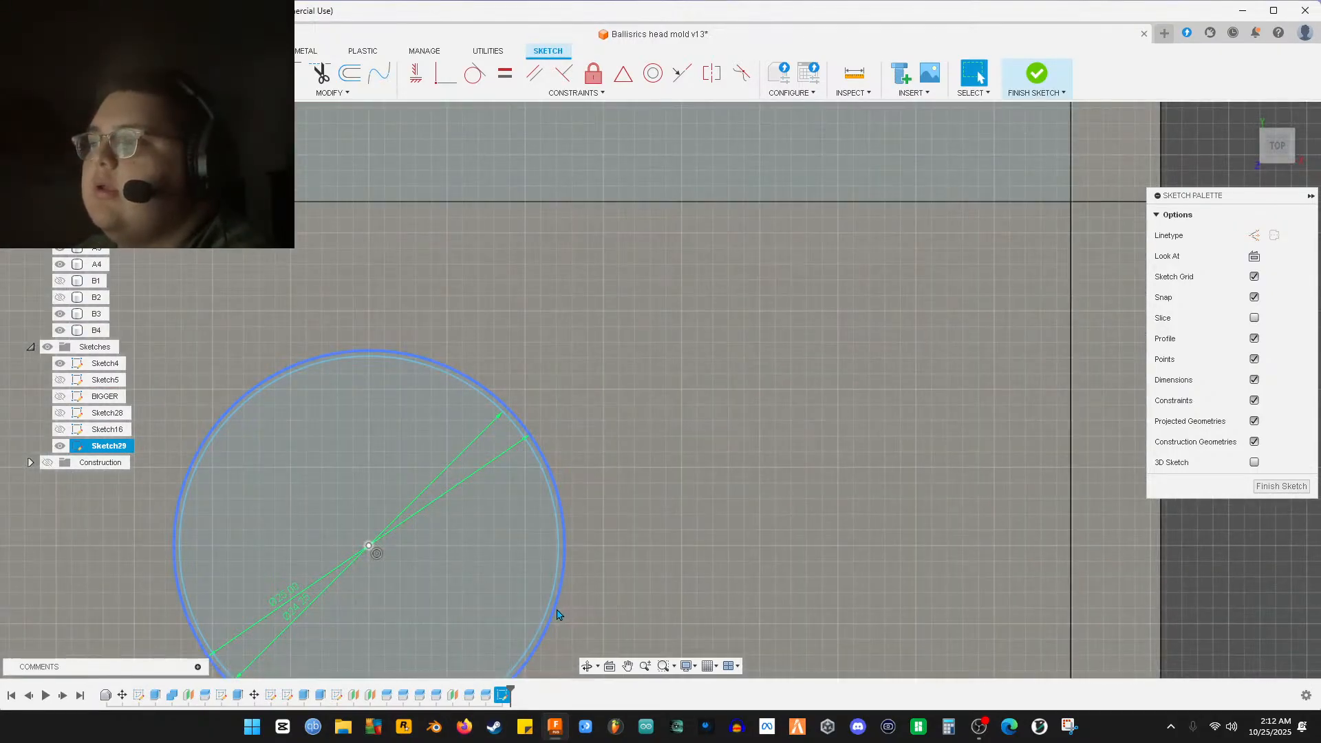
{"action": "left_click", "coordinate": [549, 614]}
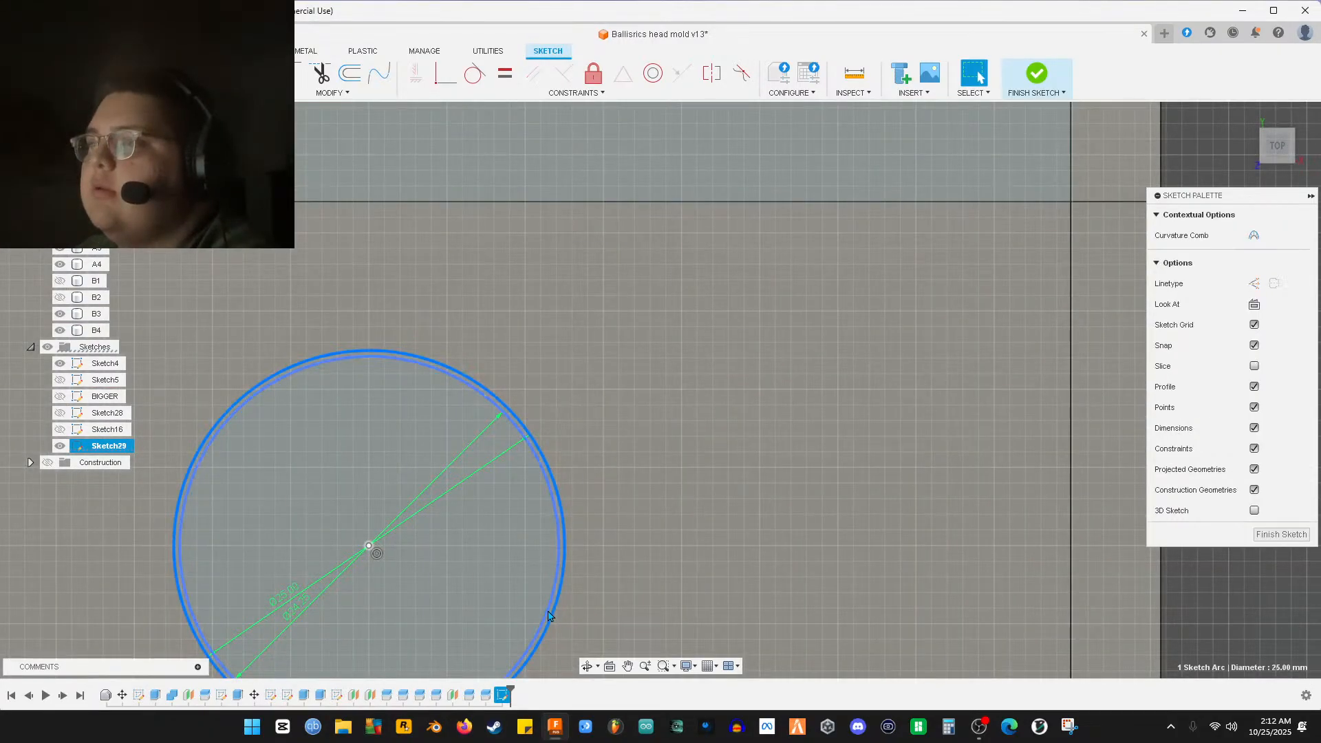
{"action": "left_click", "coordinate": [569, 561], "text": "shift"}
{"action": "middle_click_drag", "start_coordinate": [570, 561], "coordinate": [546, 294]}
Add the remaining left-half circles until six sketch curves are selected
{"action": "scroll", "coordinate": [603, 448], "scroll_direction": "up", "scroll_amount": 2}
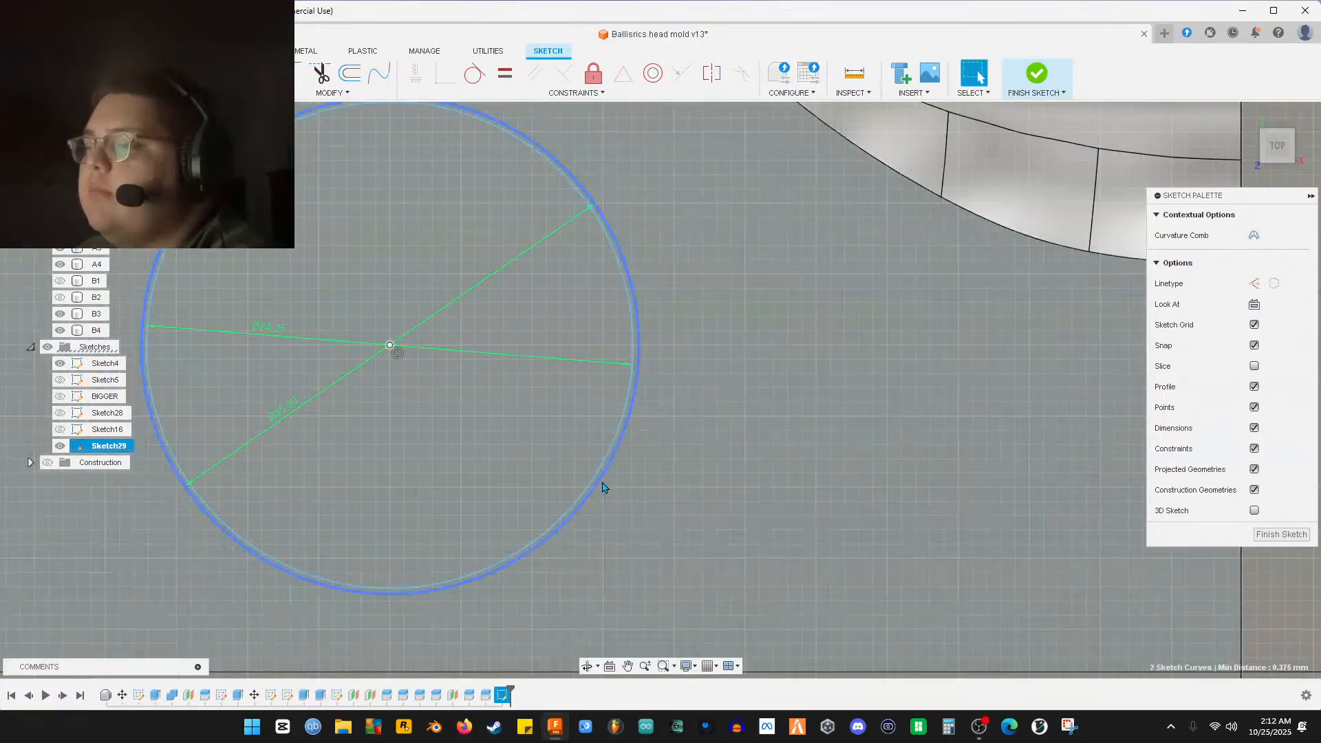
{"action": "middle_click_drag", "start_coordinate": [637, 399], "coordinate": [720, 572]}
{"action": "scroll", "coordinate": [762, 599], "scroll_direction": "up", "scroll_amount": 6}
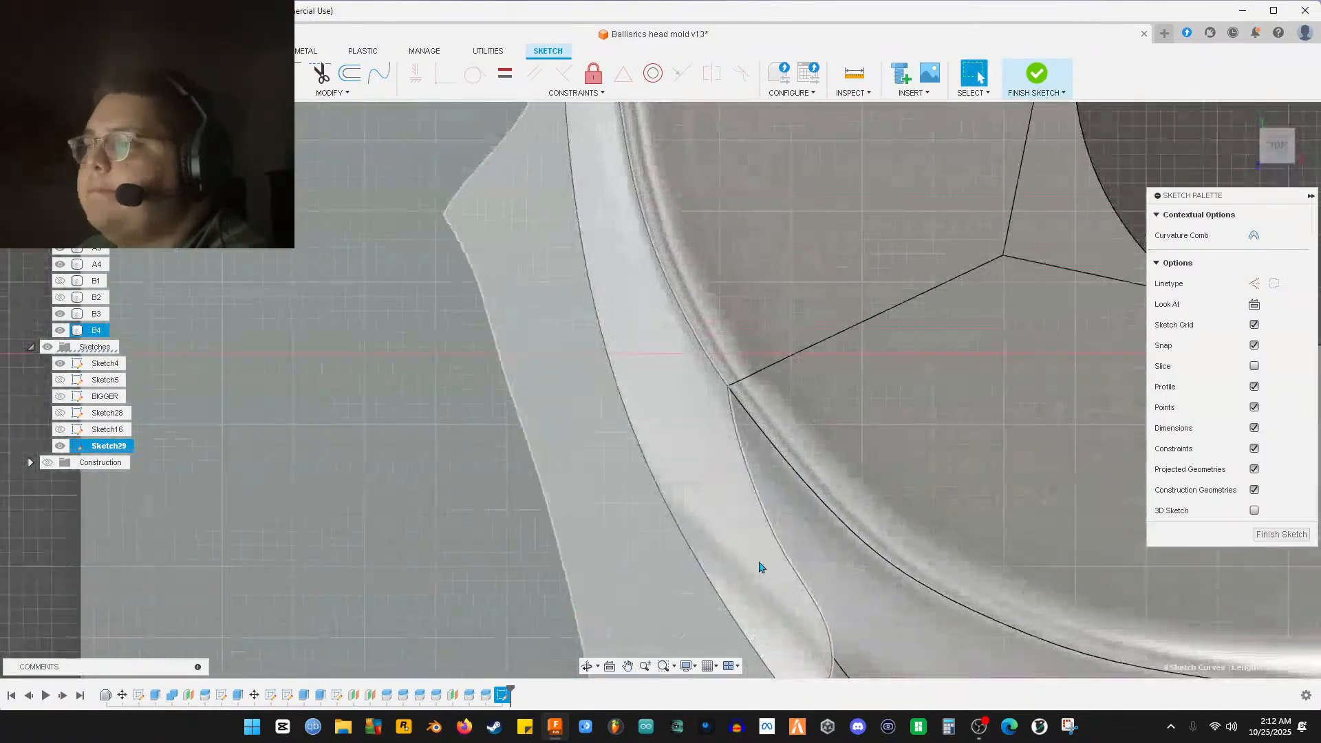
{"action": "scroll", "coordinate": [761, 599], "scroll_direction": "down", "scroll_amount": 8}
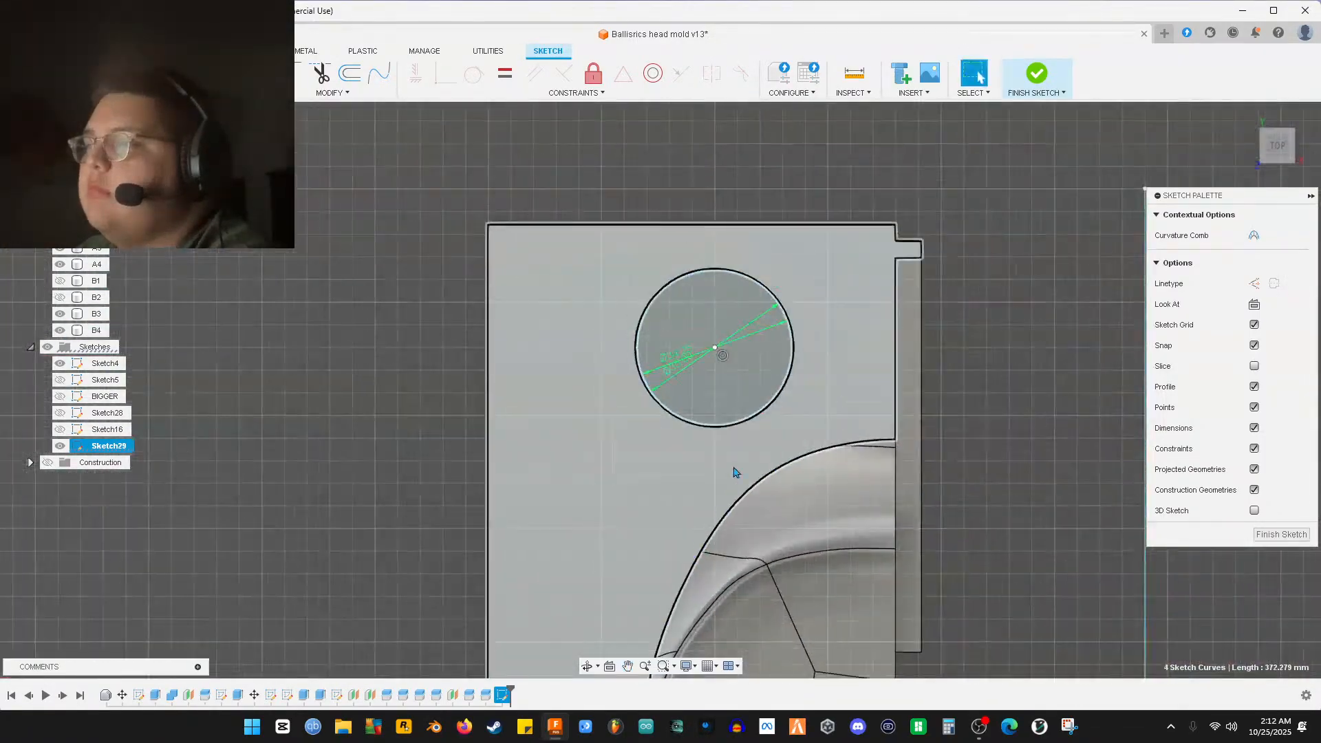
{"action": "scroll", "coordinate": [732, 490], "scroll_direction": "up", "scroll_amount": 5}
{"action": "left_click", "coordinate": [742, 372], "text": "shift"}
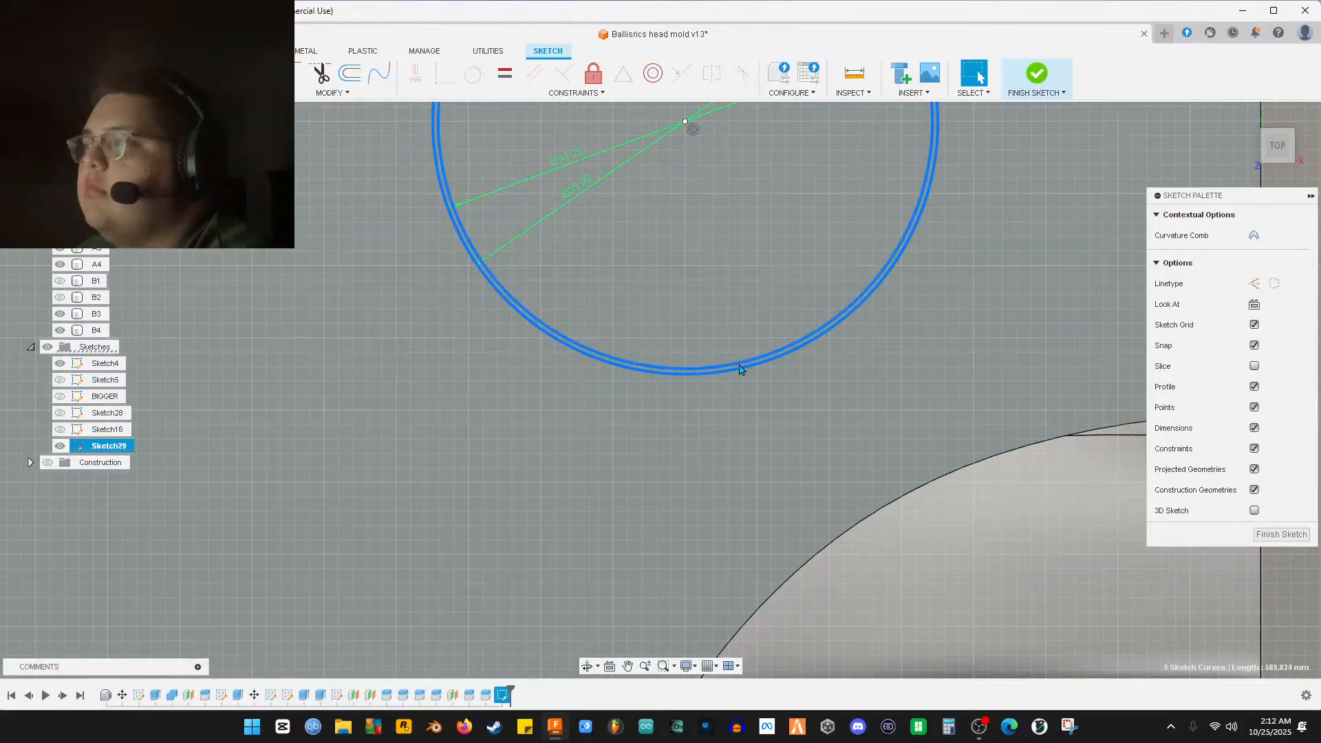
{"action": "scroll", "coordinate": [740, 369], "scroll_direction": "down", "scroll_amount": 8}
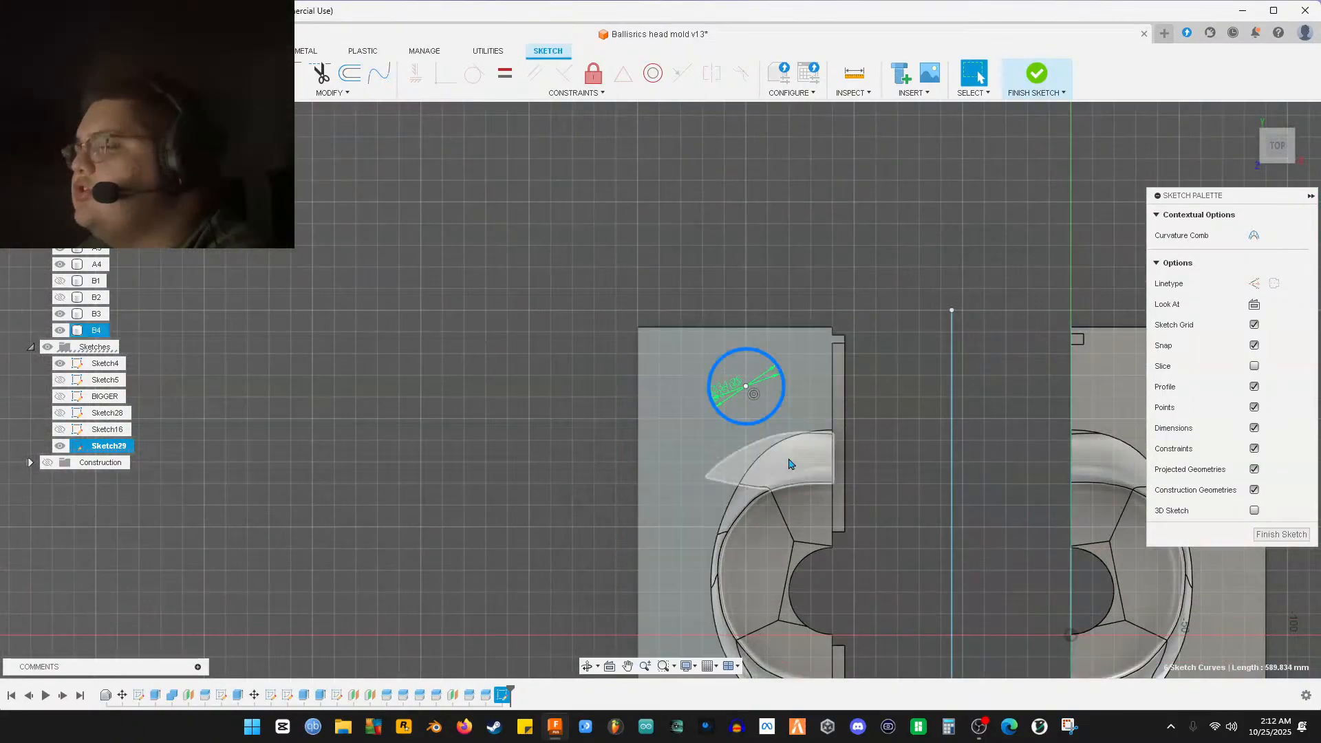
{"action": "scroll", "coordinate": [788, 463], "scroll_direction": "down", "scroll_amount": 5}
{"action": "scroll", "coordinate": [741, 318], "scroll_direction": "up", "scroll_amount": 3}
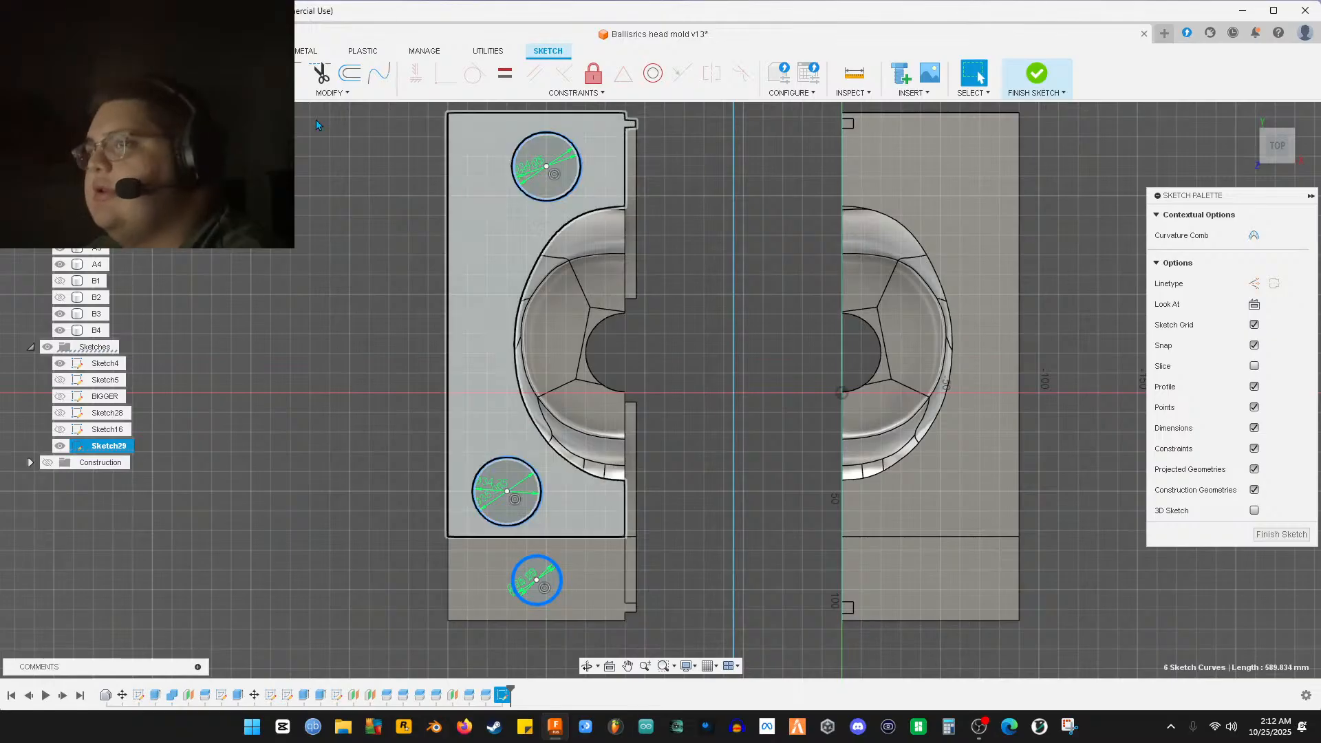
Mirror the six selected circles across the vertical centre line onto the right half
{"action": "left_click", "coordinate": [234, 72]}
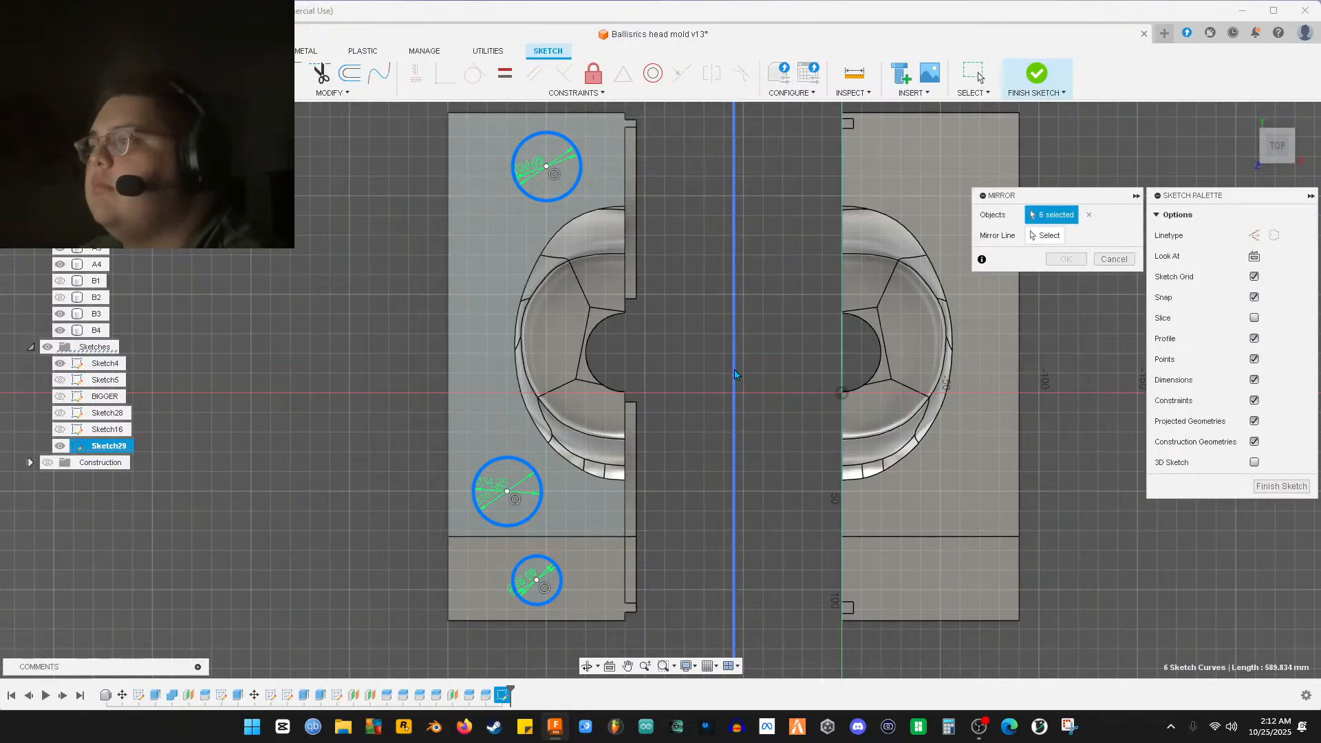
{"action": "left_click", "coordinate": [1029, 236]}
{"action": "left_click", "coordinate": [734, 367]}
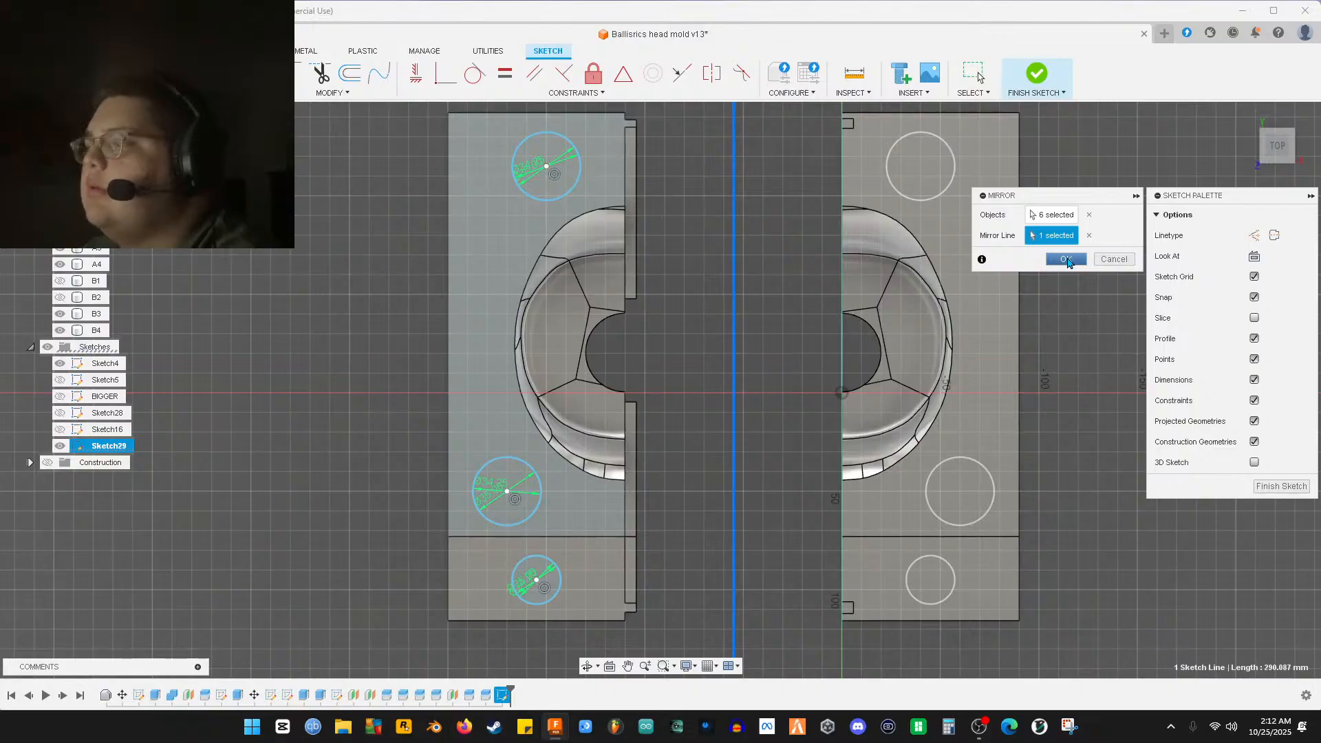
{"action": "left_click", "coordinate": [1066, 259]}
Finish Sketch29 and view the mold halves from a tilted angle
{"action": "mouse_move", "coordinate": [703, 493]}
{"action": "middle_mouse_down", "text": "shift"}
{"action": "mouse_move", "coordinate": [746, 391]}
{"action": "mouse_move", "coordinate": [747, 451]}
{"action": "mouse_move", "coordinate": [729, 482]}
{"action": "mouse_move", "coordinate": [756, 496]}
{"action": "middle_mouse_up", "text": "shift"}
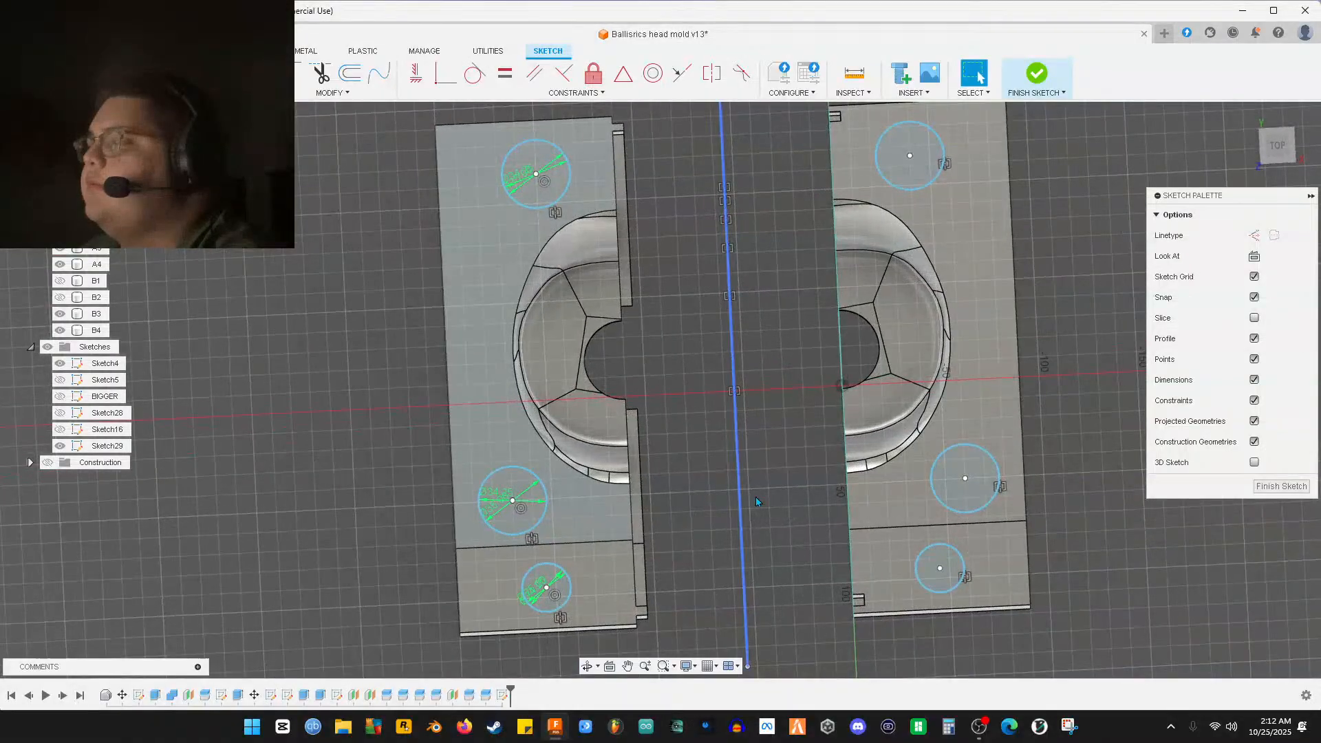
{"action": "left_click", "coordinate": [1282, 485]}
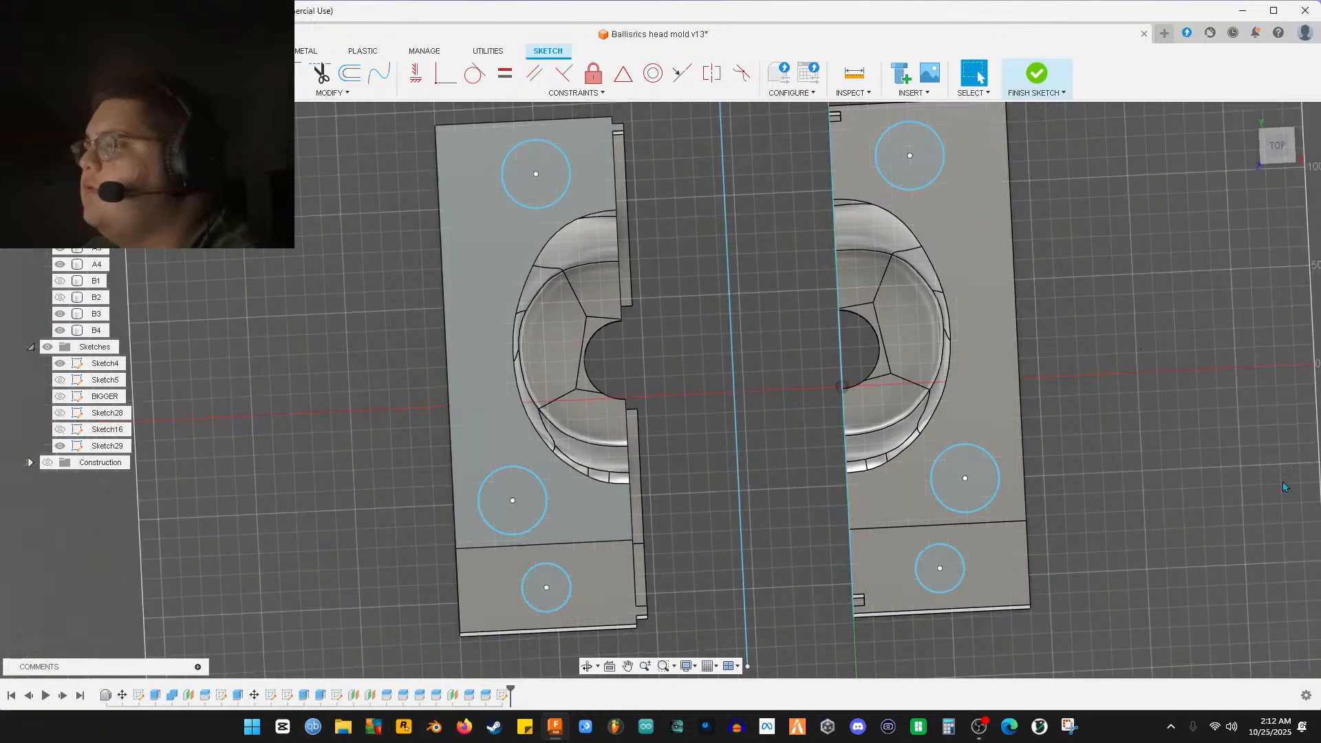
{"action": "mouse_move", "coordinate": [790, 500]}
{"action": "middle_mouse_down", "text": "shift"}
{"action": "mouse_move", "coordinate": [777, 435]}
{"action": "mouse_move", "coordinate": [788, 407]}
{"action": "mouse_move", "coordinate": [790, 501]}
{"action": "middle_mouse_up", "text": "shift"}
Create an offset construction plane at -145 mm from the mold's front face
{"action": "left_click", "coordinate": [654, 73]}
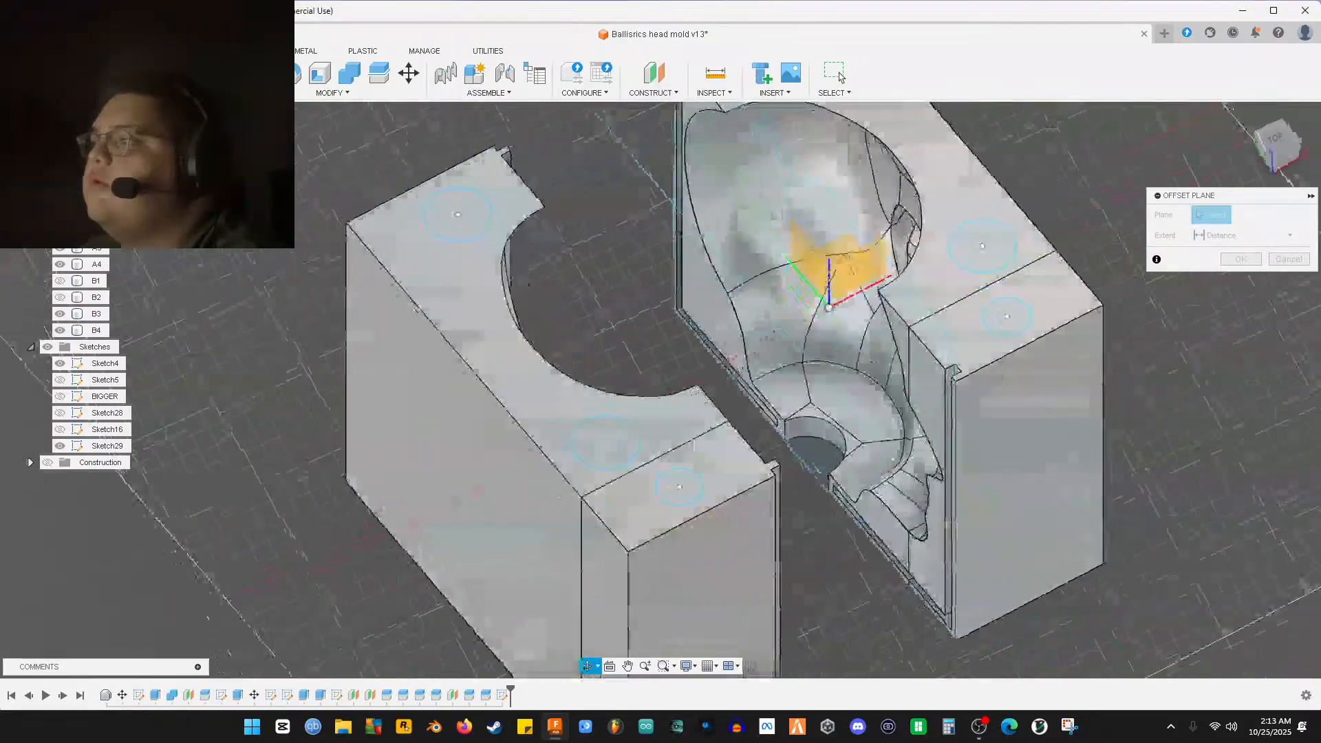
{"action": "middle_click_drag", "start_coordinate": [791, 318], "coordinate": [736, 439], "text": "shift"}
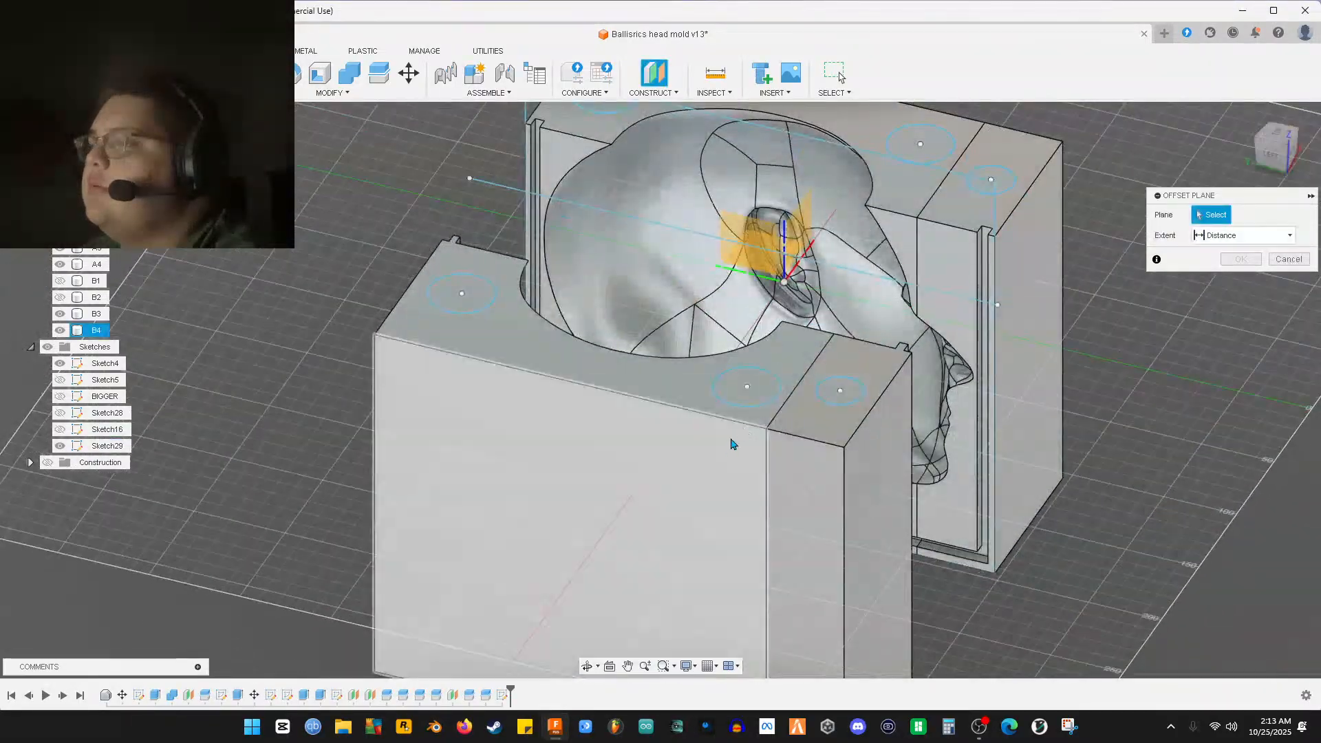
{"action": "left_click", "coordinate": [682, 481]}
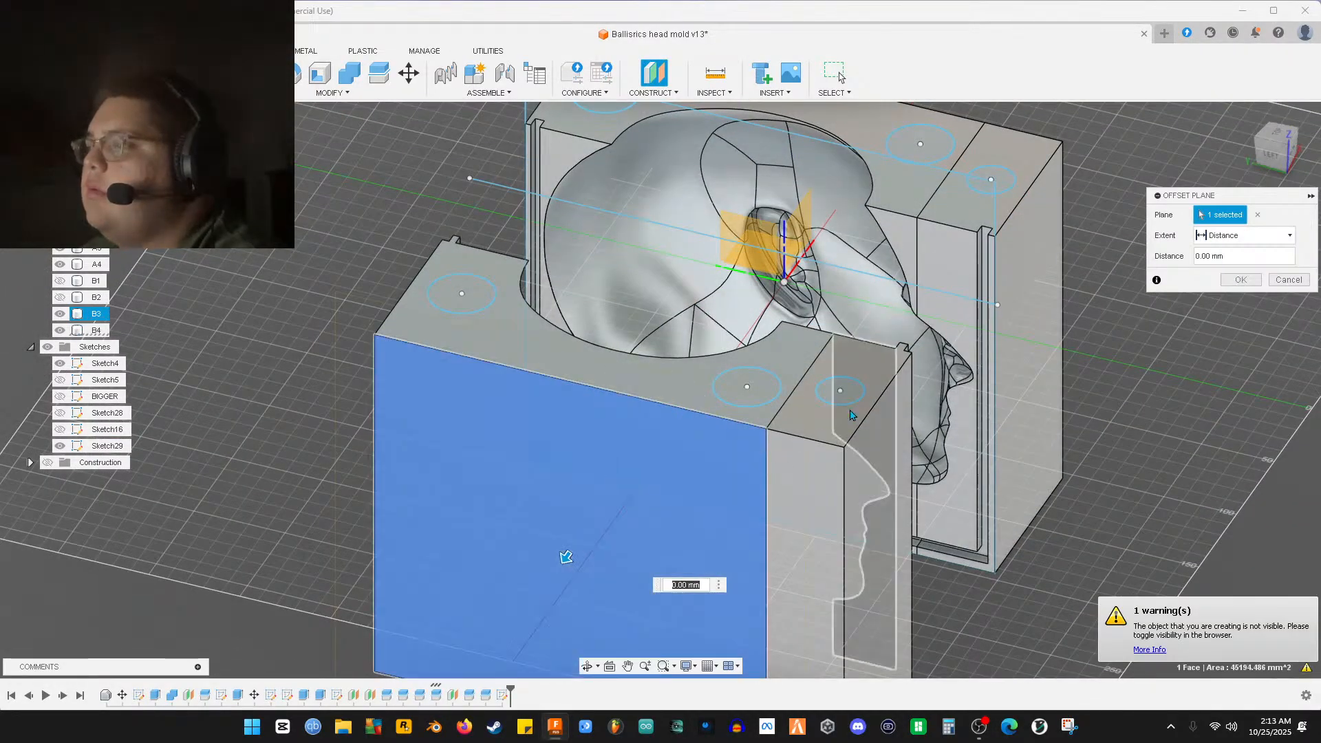
{"action": "middle_click_drag", "start_coordinate": [681, 481], "coordinate": [438, 460], "text": "shift"}
{"action": "middle_click_drag", "start_coordinate": [819, 365], "coordinate": [763, 463], "text": "shift"}
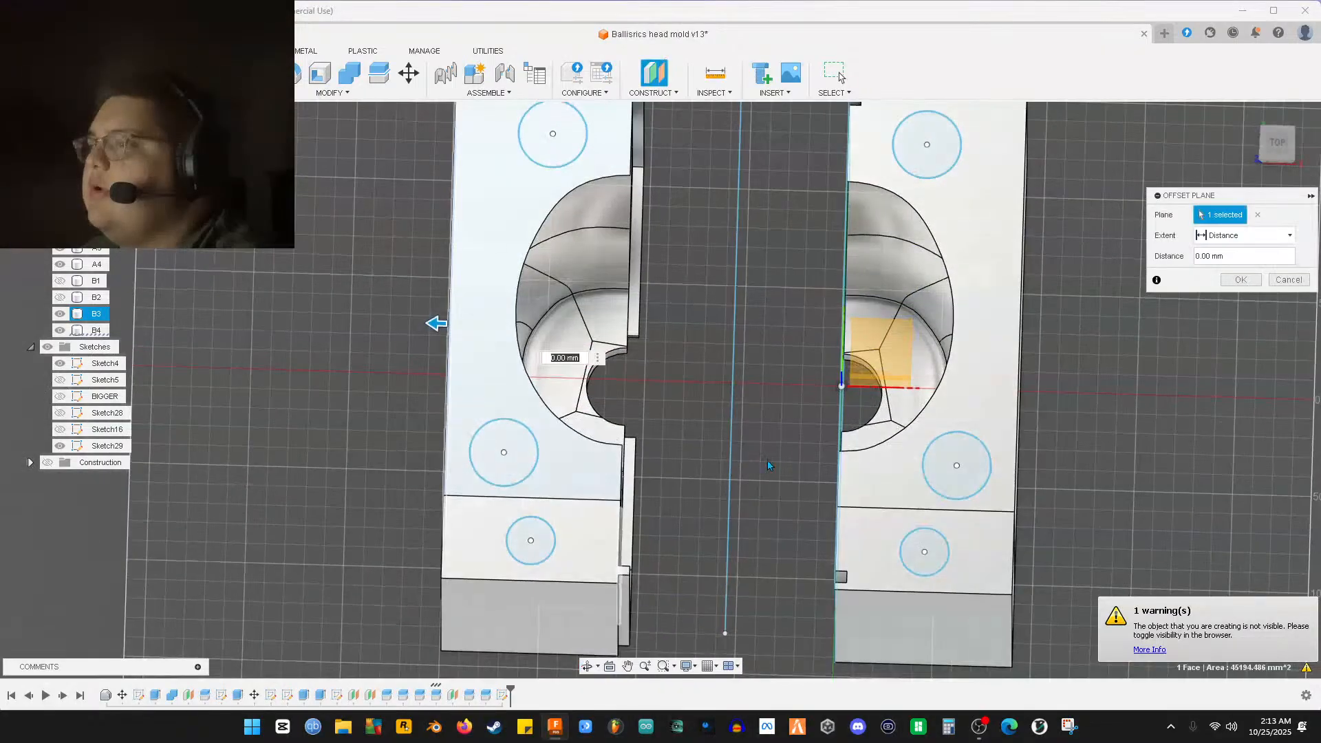
{"action": "type", "text": "-145"}
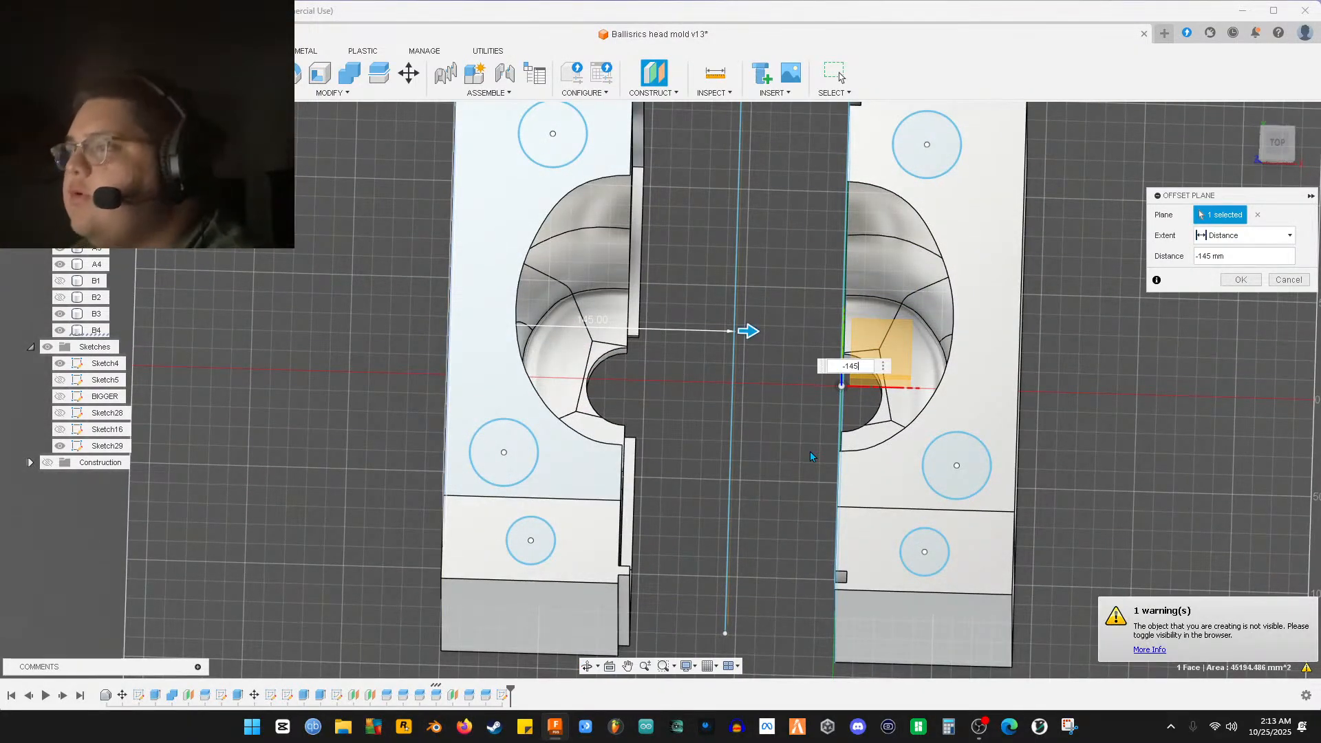
{"action": "scroll", "coordinate": [757, 462], "scroll_direction": "up", "scroll_amount": 10}
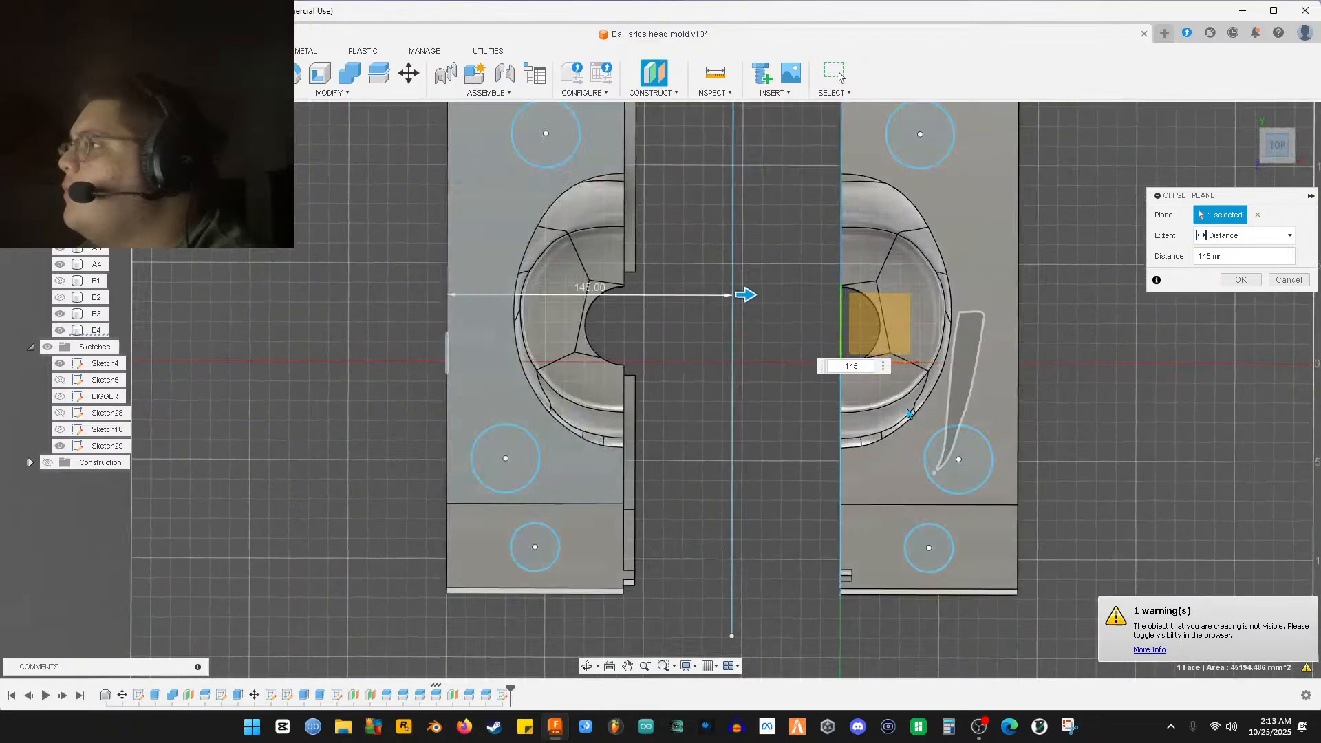
{"action": "scroll", "coordinate": [715, 495], "scroll_direction": "down", "scroll_amount": 1}
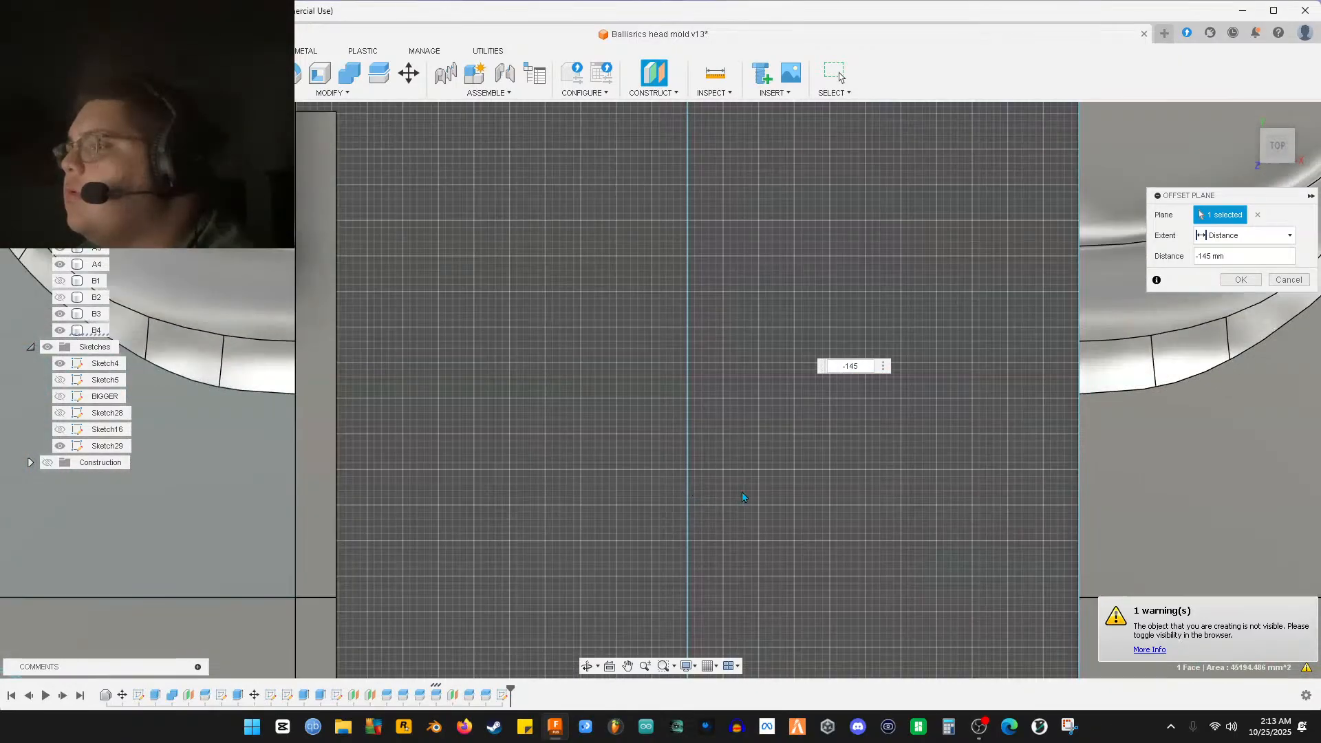
{"action": "key", "text": "Return"}
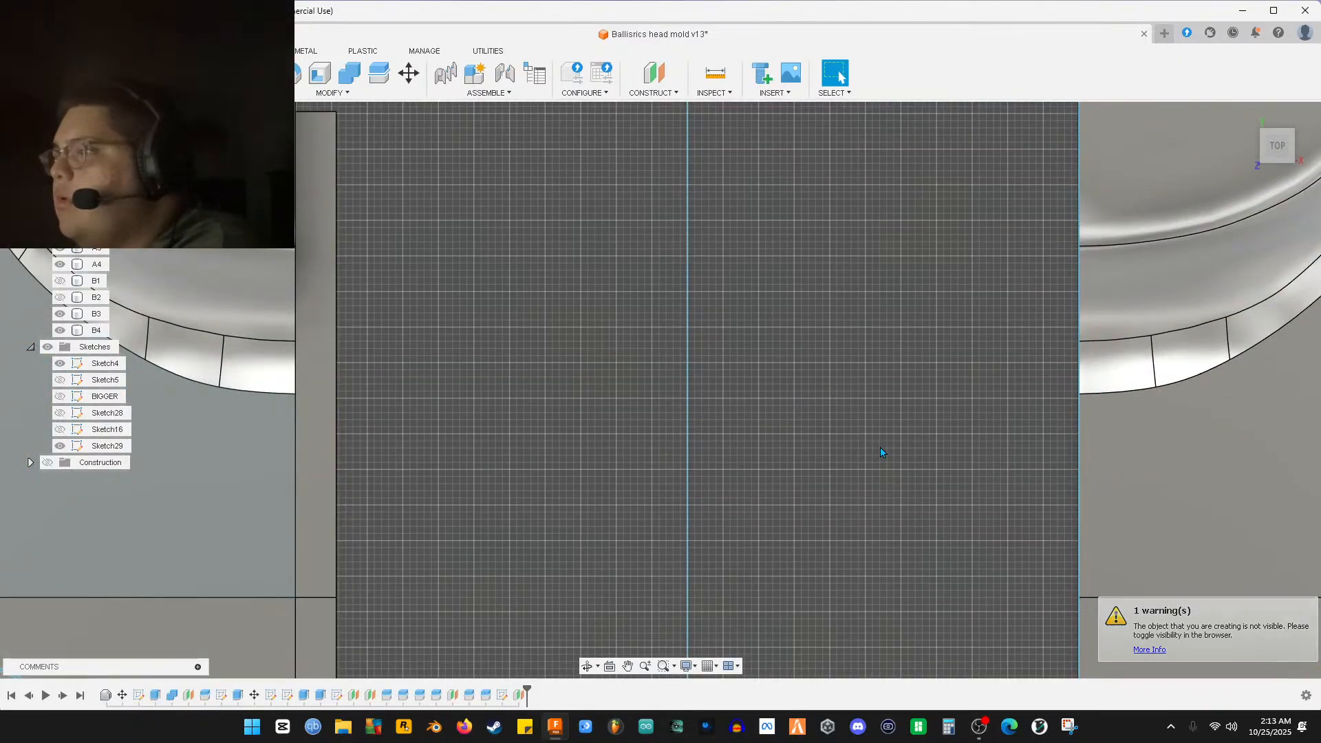
Expand the Construction folder in the browser and make Plane5 visible
{"action": "scroll", "coordinate": [881, 449], "scroll_direction": "down", "scroll_amount": 4}
{"action": "scroll", "coordinate": [882, 453], "scroll_direction": "down", "scroll_amount": 3}
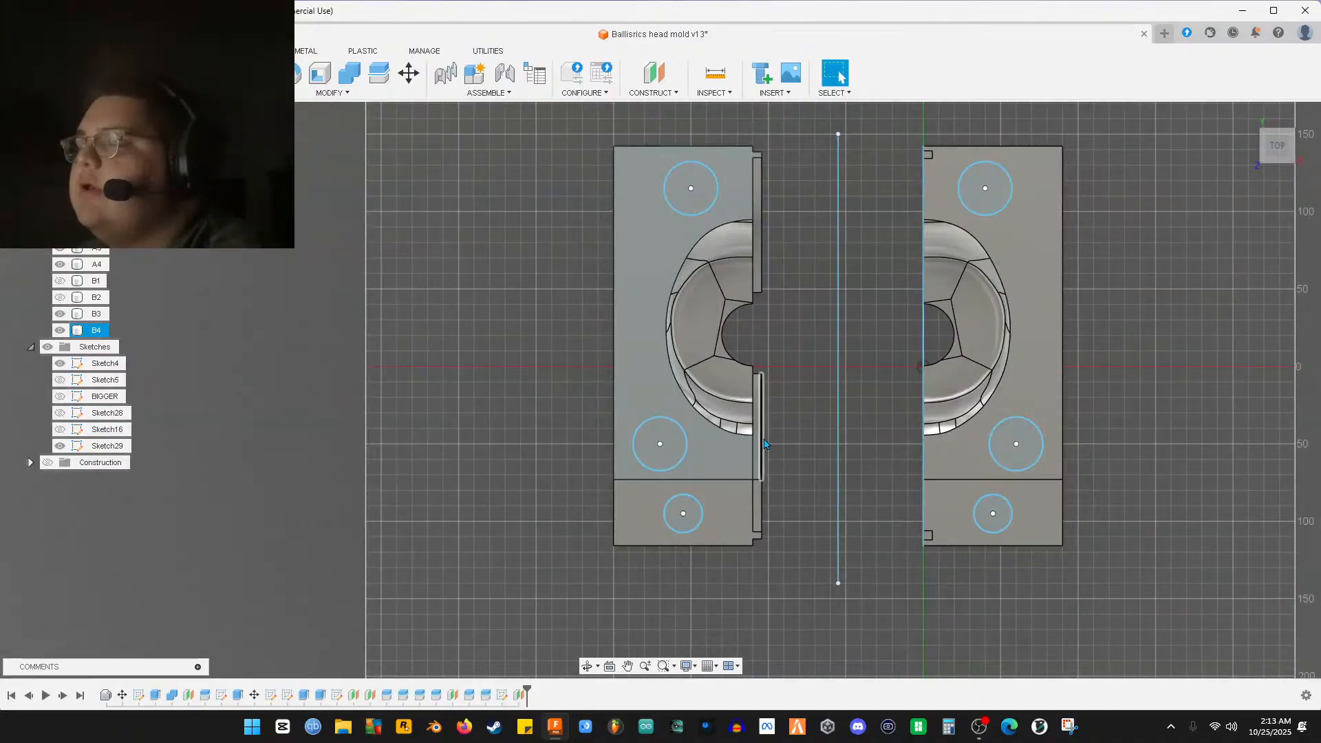
{"action": "left_click", "coordinate": [30, 463]}
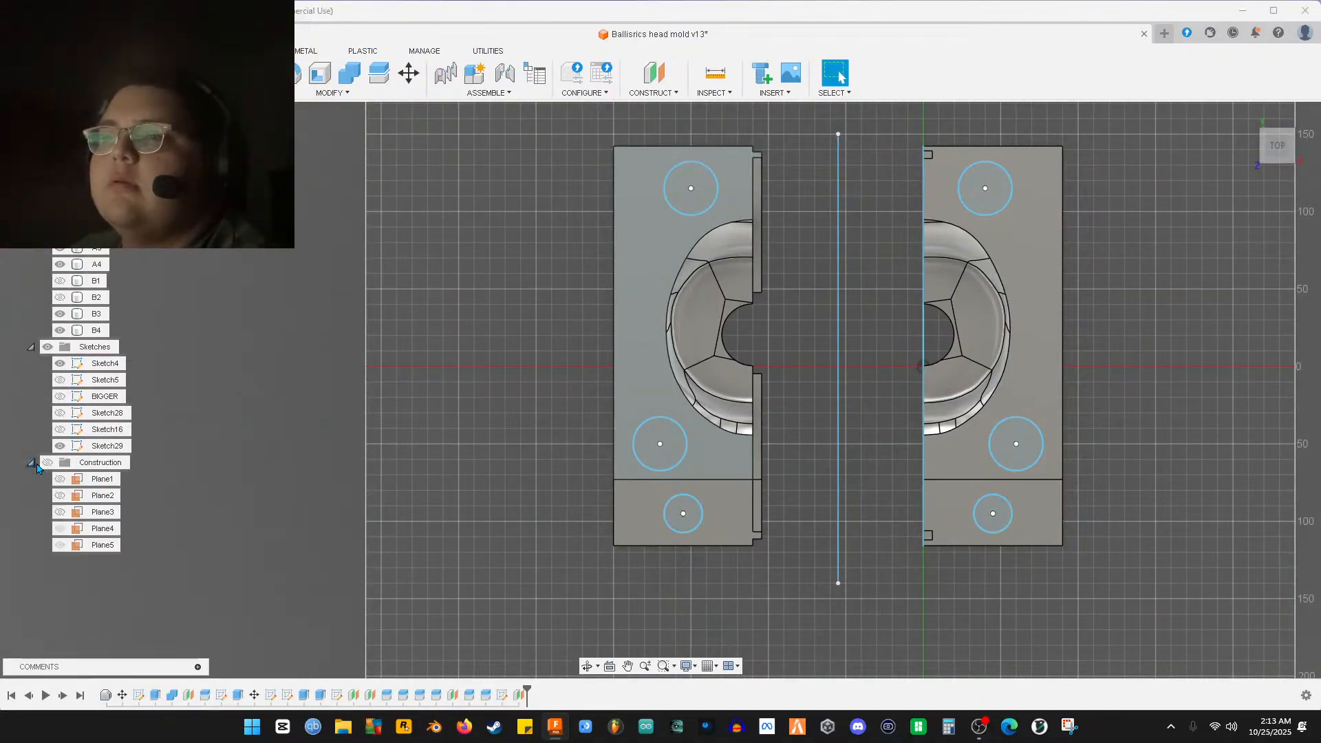
{"action": "middle_click_drag", "start_coordinate": [349, 503], "coordinate": [468, 262], "text": "shift"}
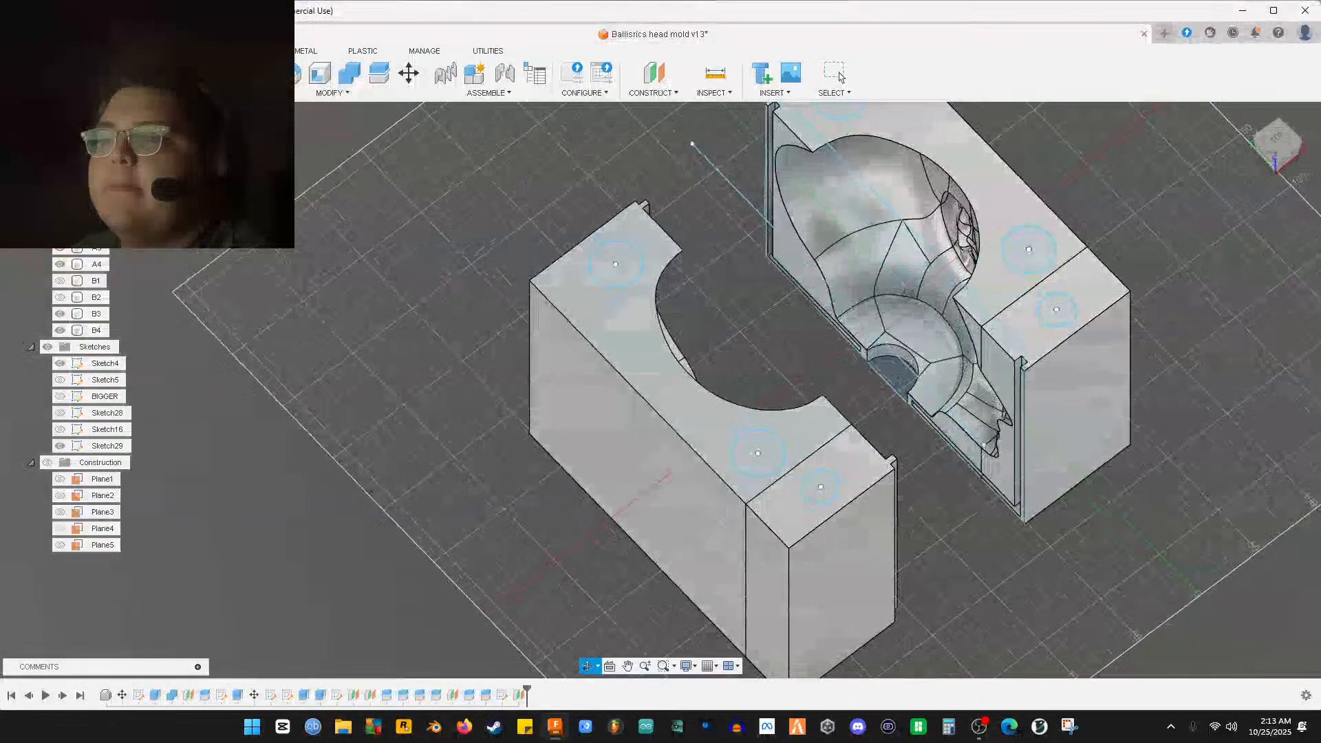
{"action": "left_click", "coordinate": [61, 545]}
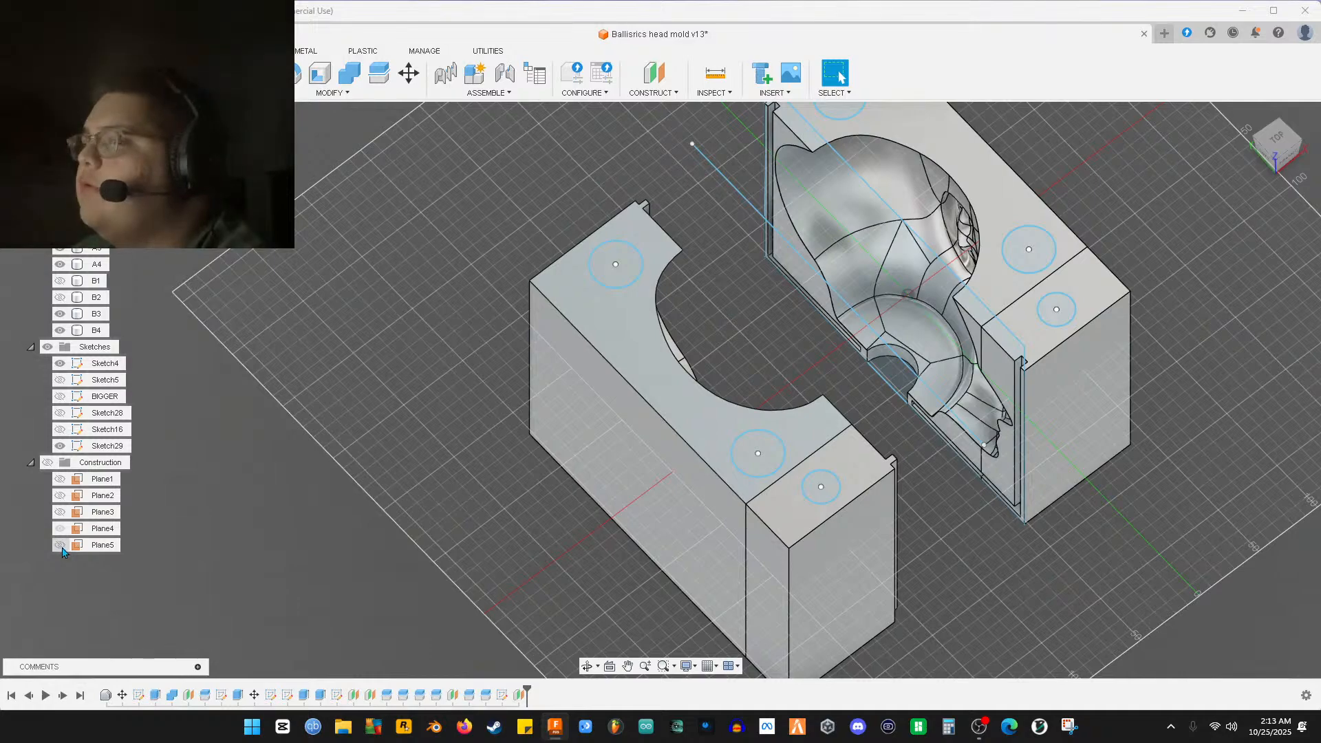
Show all construction planes and hide Plane4
{"action": "middle_click_drag", "start_coordinate": [370, 569], "coordinate": [320, 520], "text": "shift"}
{"action": "left_click", "coordinate": [47, 462]}
{"action": "middle_click_drag", "start_coordinate": [472, 458], "coordinate": [388, 486], "text": "shift"}
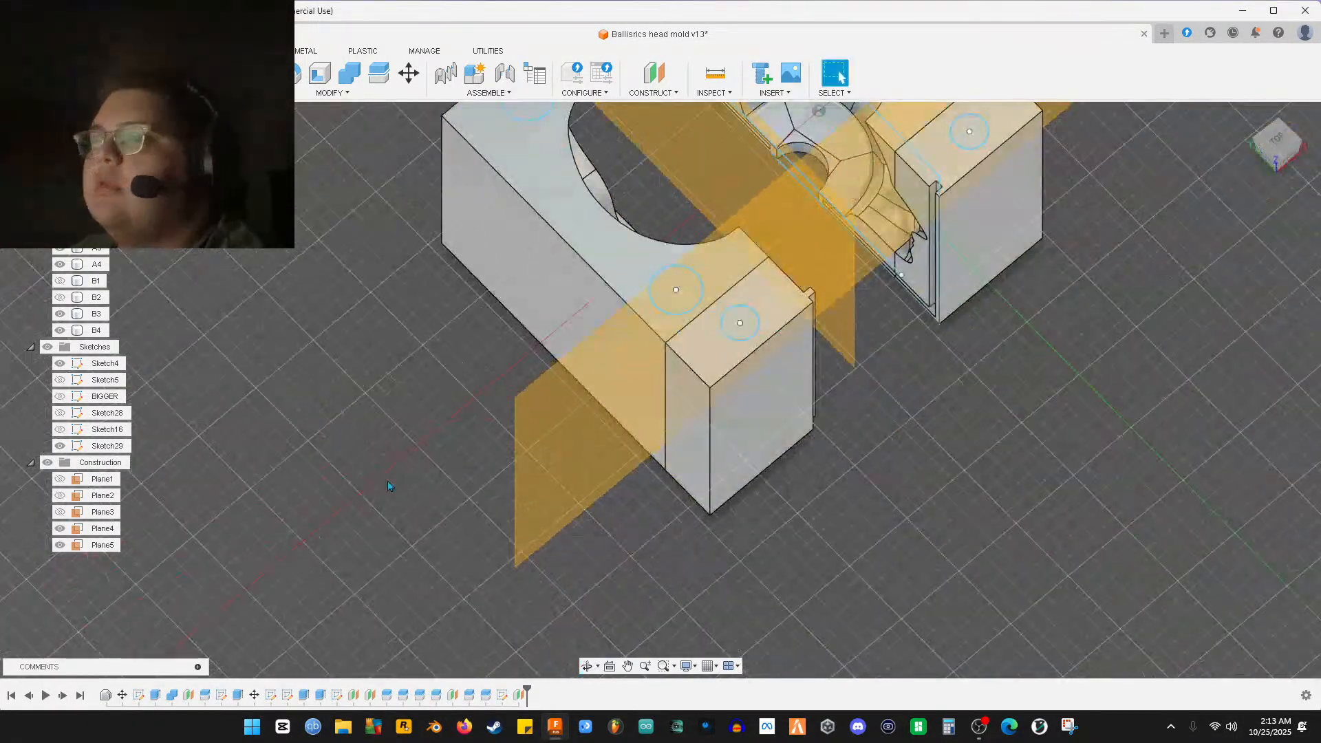
{"action": "left_click", "coordinate": [60, 528]}
{"action": "middle_click_drag", "start_coordinate": [273, 493], "coordinate": [318, 480], "text": "shift"}
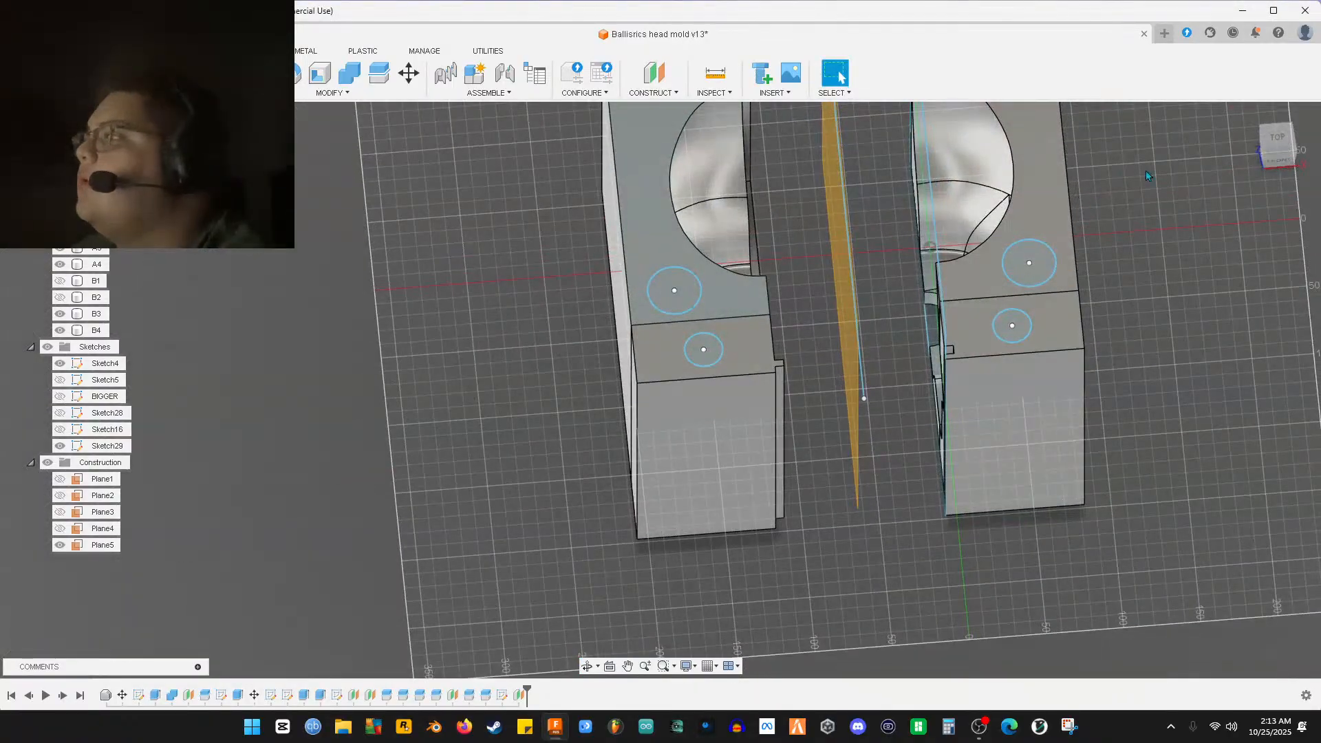
Inspect Plane5 from the ViewCube's top and front views, selecting it
{"action": "left_click", "coordinate": [1277, 138]}
{"action": "scroll", "coordinate": [877, 456], "scroll_direction": "up", "scroll_amount": 10}
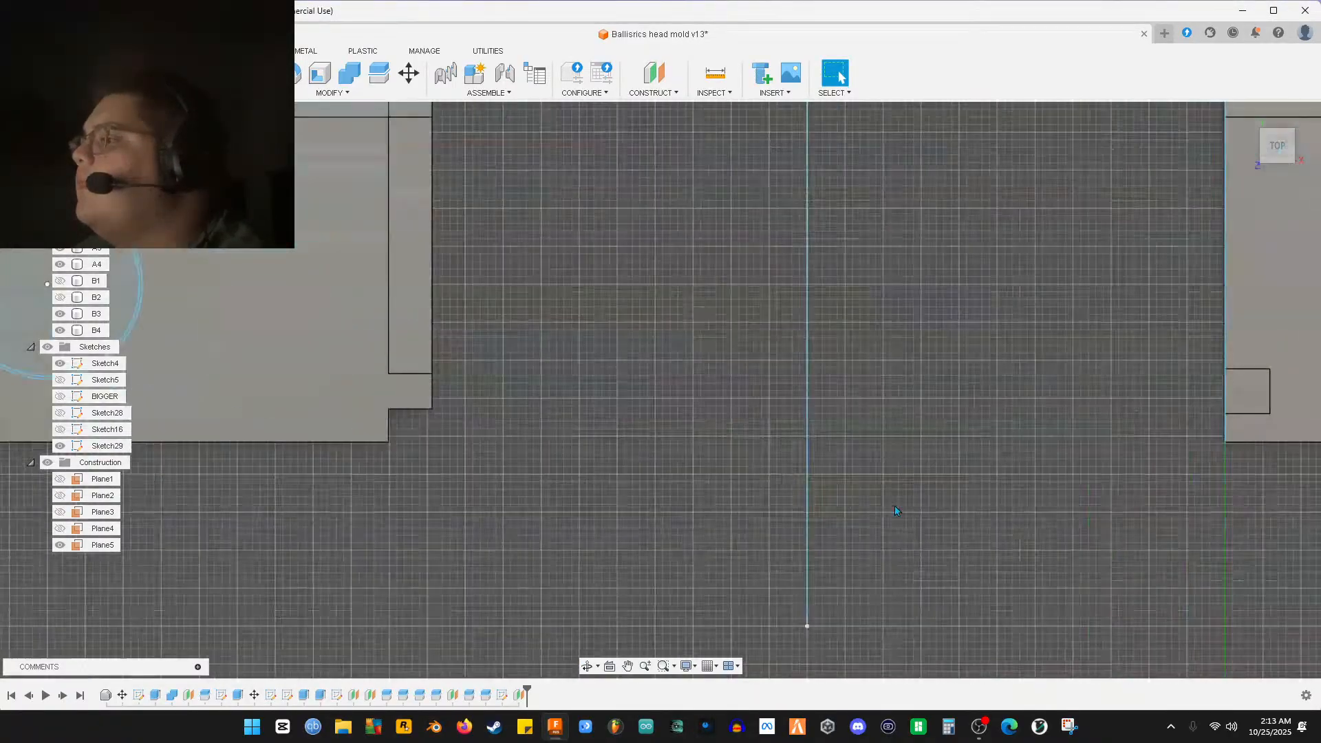
{"action": "mouse_move", "coordinate": [844, 530]}
{"action": "middle_mouse_down", "text": "shift"}
{"action": "mouse_move", "coordinate": [816, 472]}
{"action": "mouse_move", "coordinate": [857, 530]}
{"action": "middle_mouse_up", "text": "shift"}
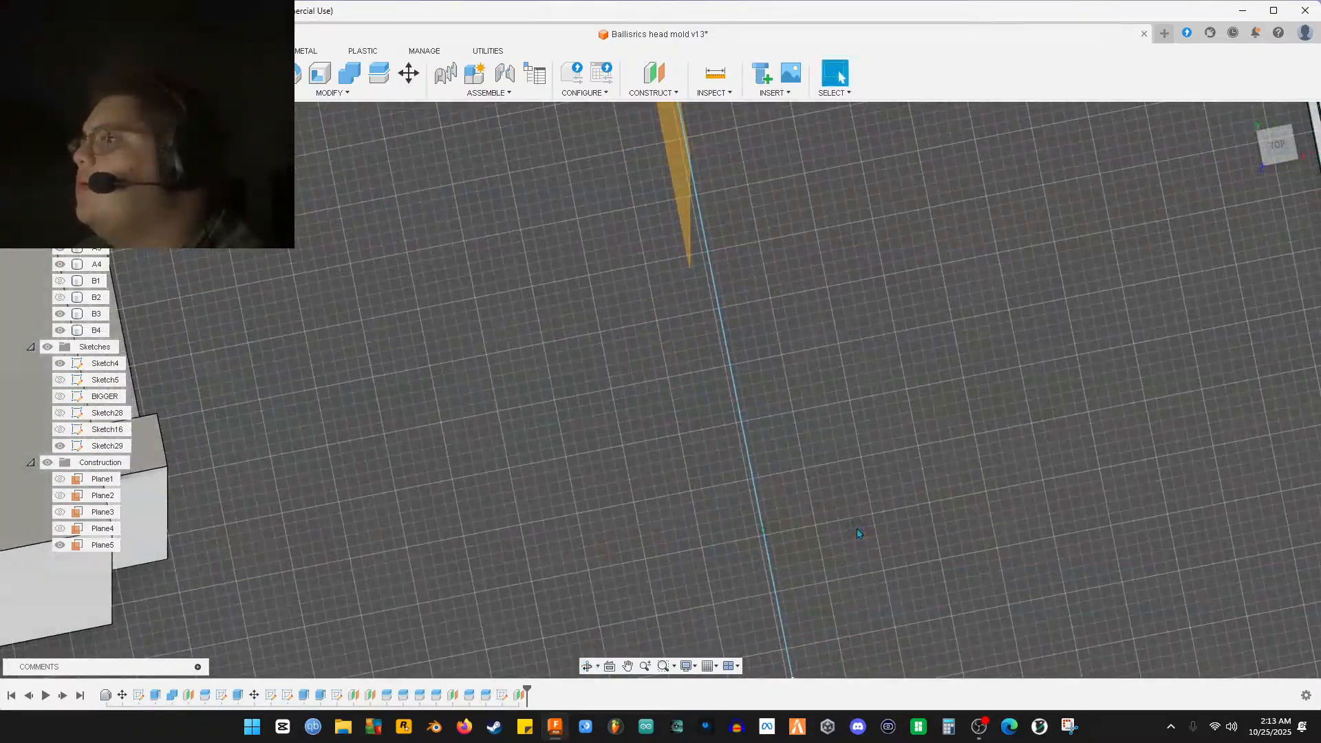
{"action": "left_click", "coordinate": [1280, 144]}
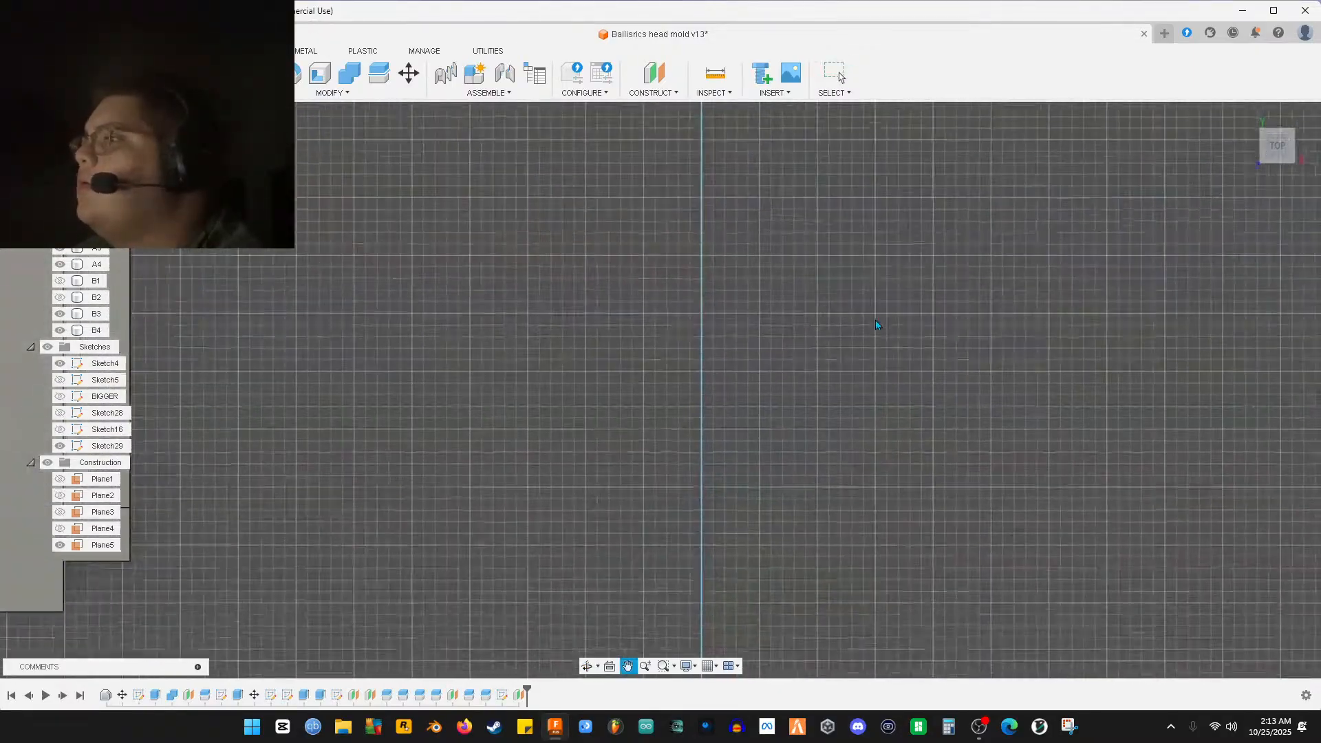
{"action": "middle_click_drag", "start_coordinate": [761, 369], "coordinate": [652, 262], "text": "shift"}
{"action": "left_click", "coordinate": [637, 333]}
{"action": "middle_click_drag", "start_coordinate": [637, 333], "coordinate": [660, 372], "text": "shift"}
{"action": "key", "text": "Escape"}
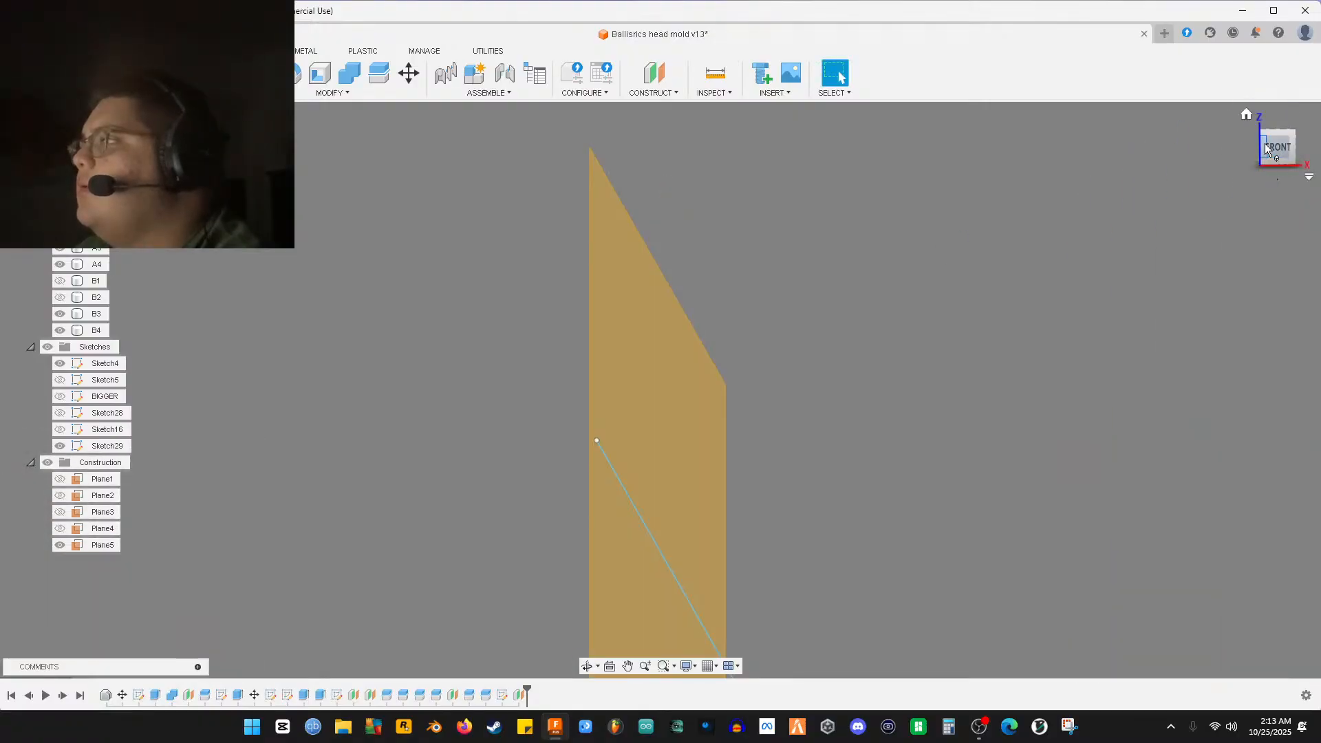
{"action": "left_click", "coordinate": [1276, 148]}
{"action": "left_click", "coordinate": [649, 328]}
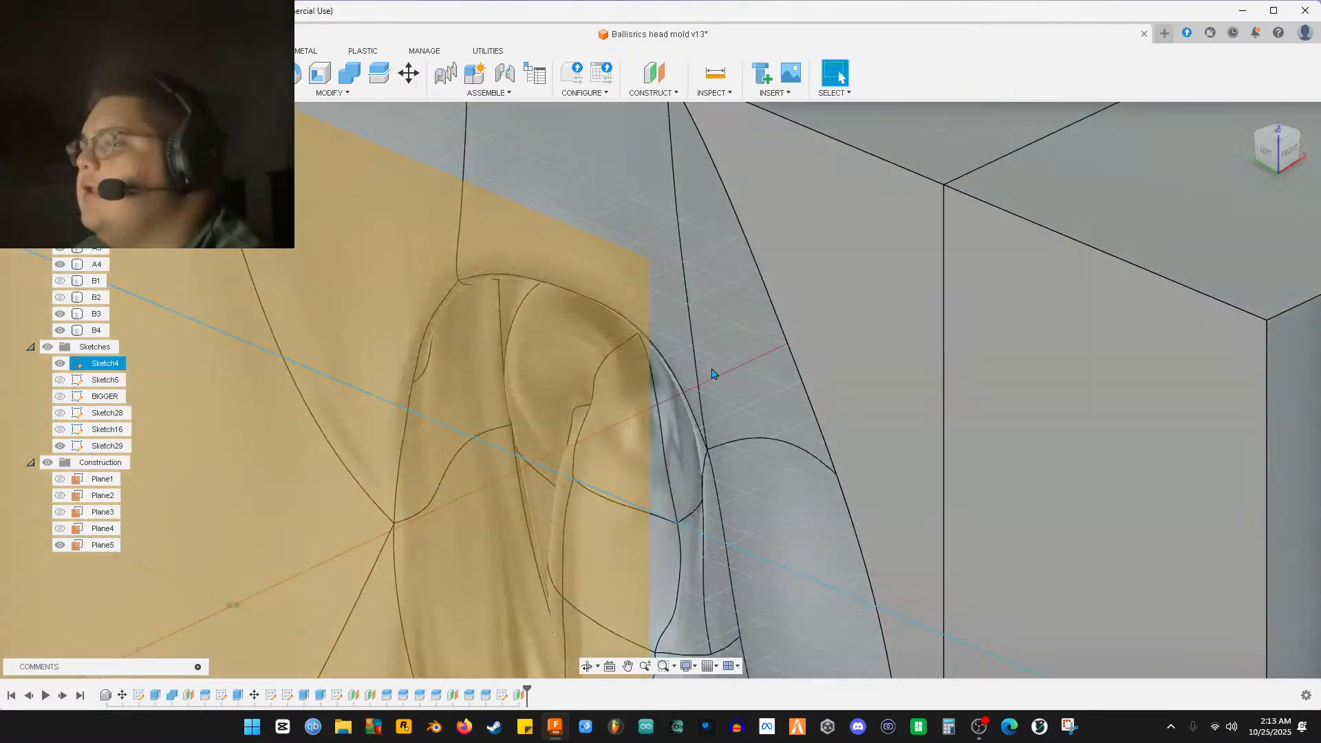
{"action": "scroll", "coordinate": [713, 373], "scroll_direction": "down", "scroll_amount": 10}
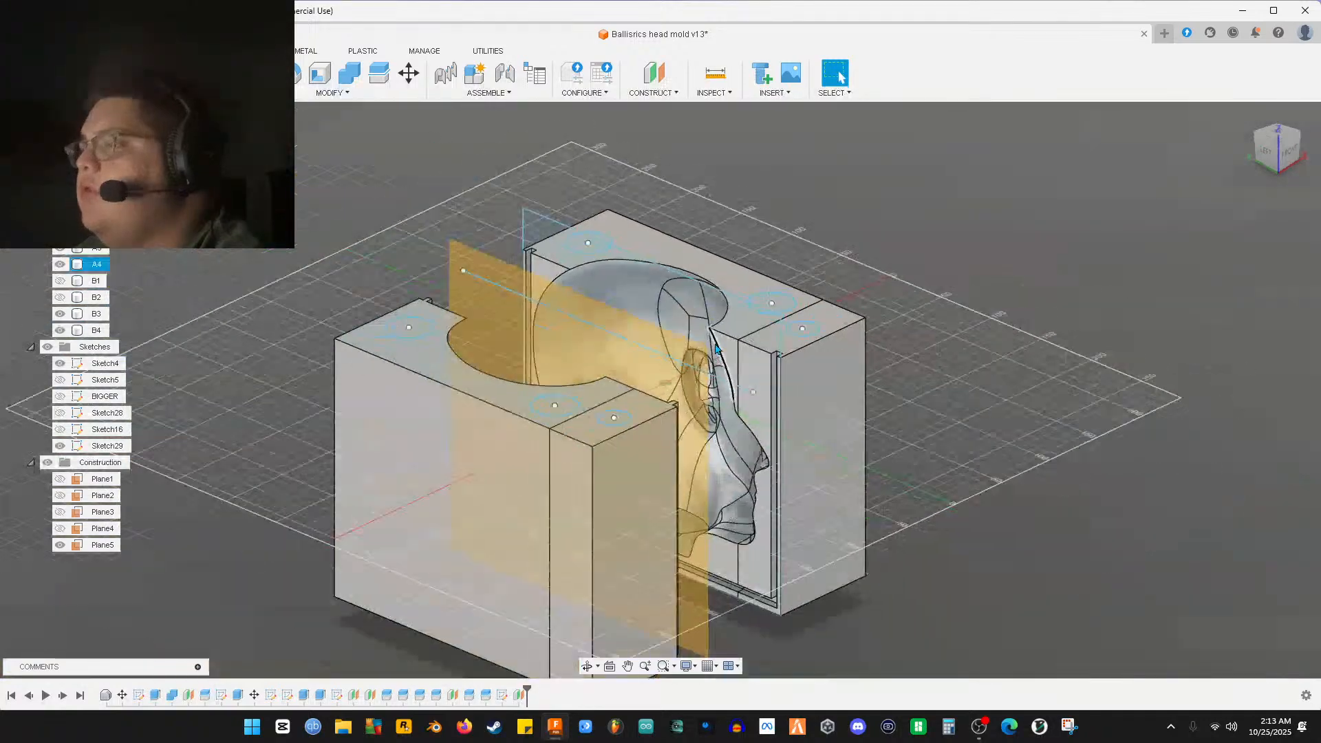
Drag Plane5's corners outward, up-right and down-left, so it extends beyond the mold
{"action": "middle_click_drag", "start_coordinate": [828, 247], "coordinate": [886, 262], "text": "shift"}
{"action": "left_click", "coordinate": [840, 75]}
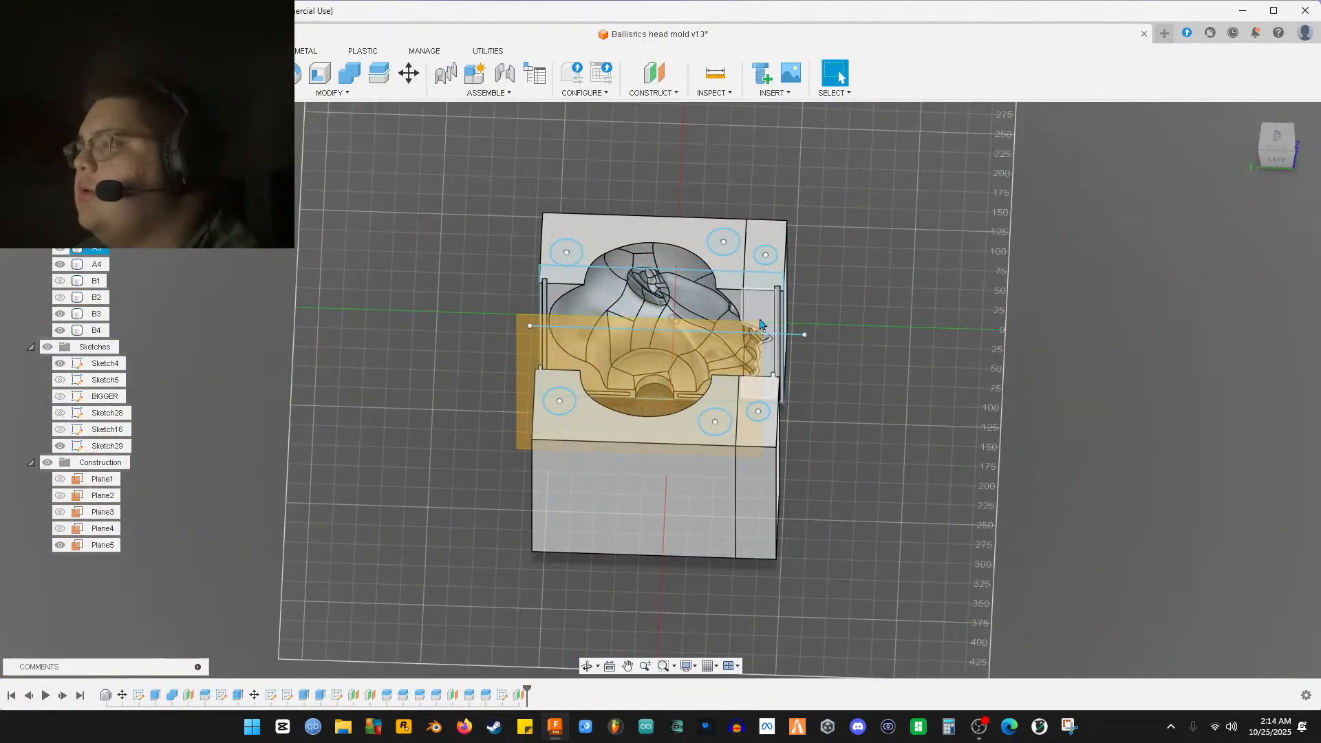
{"action": "left_click_drag", "start_coordinate": [763, 328], "coordinate": [856, 254]}
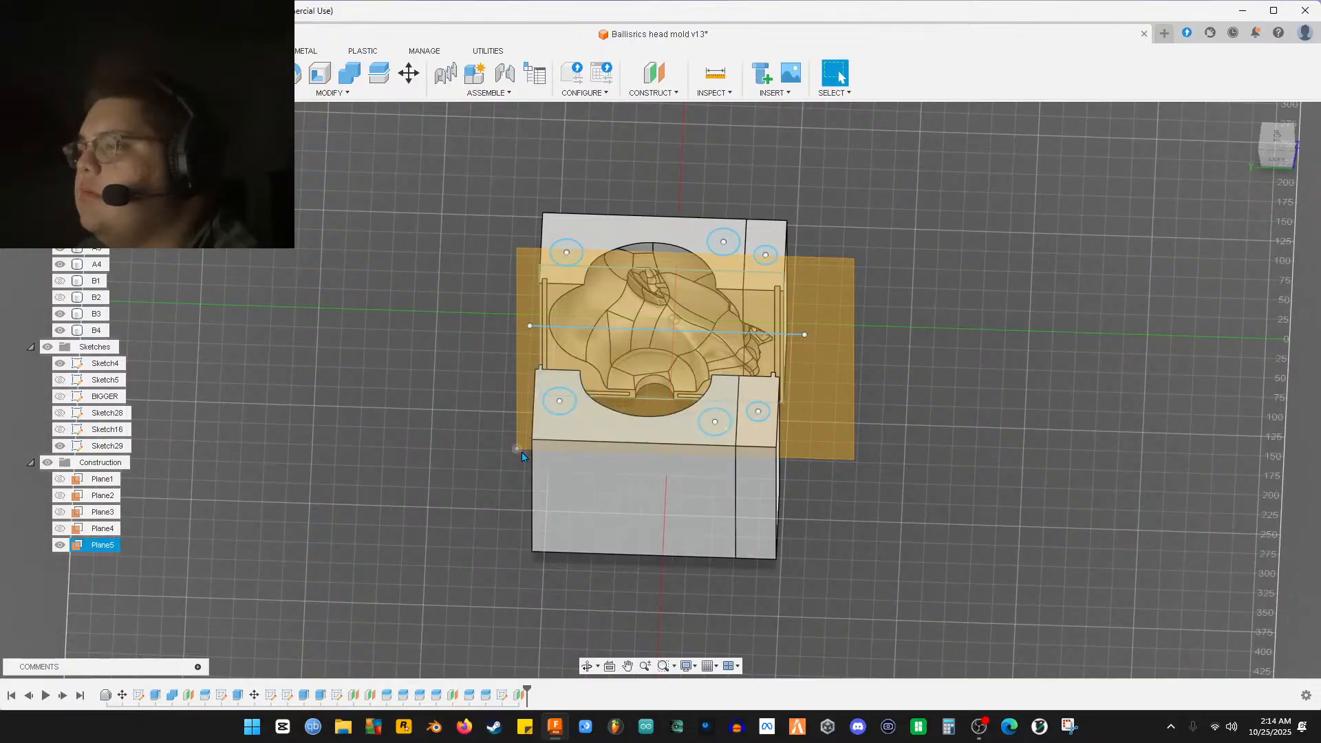
{"action": "left_click_drag", "start_coordinate": [518, 452], "coordinate": [457, 483]}
{"action": "middle_click_drag", "start_coordinate": [457, 483], "coordinate": [919, 286], "text": "shift"}
{"action": "scroll", "coordinate": [739, 405], "scroll_direction": "up", "scroll_amount": 5}
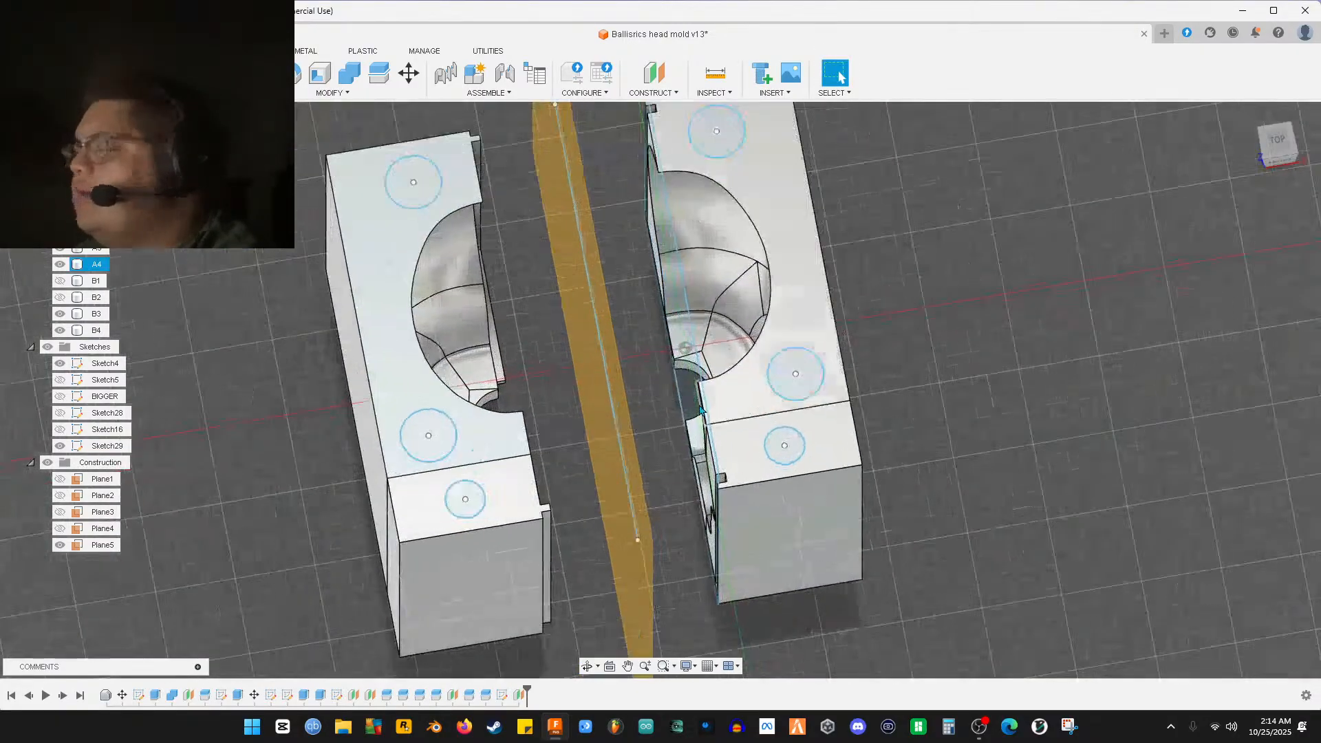
{"action": "middle_click_drag", "start_coordinate": [627, 422], "coordinate": [207, 472], "text": "shift"}
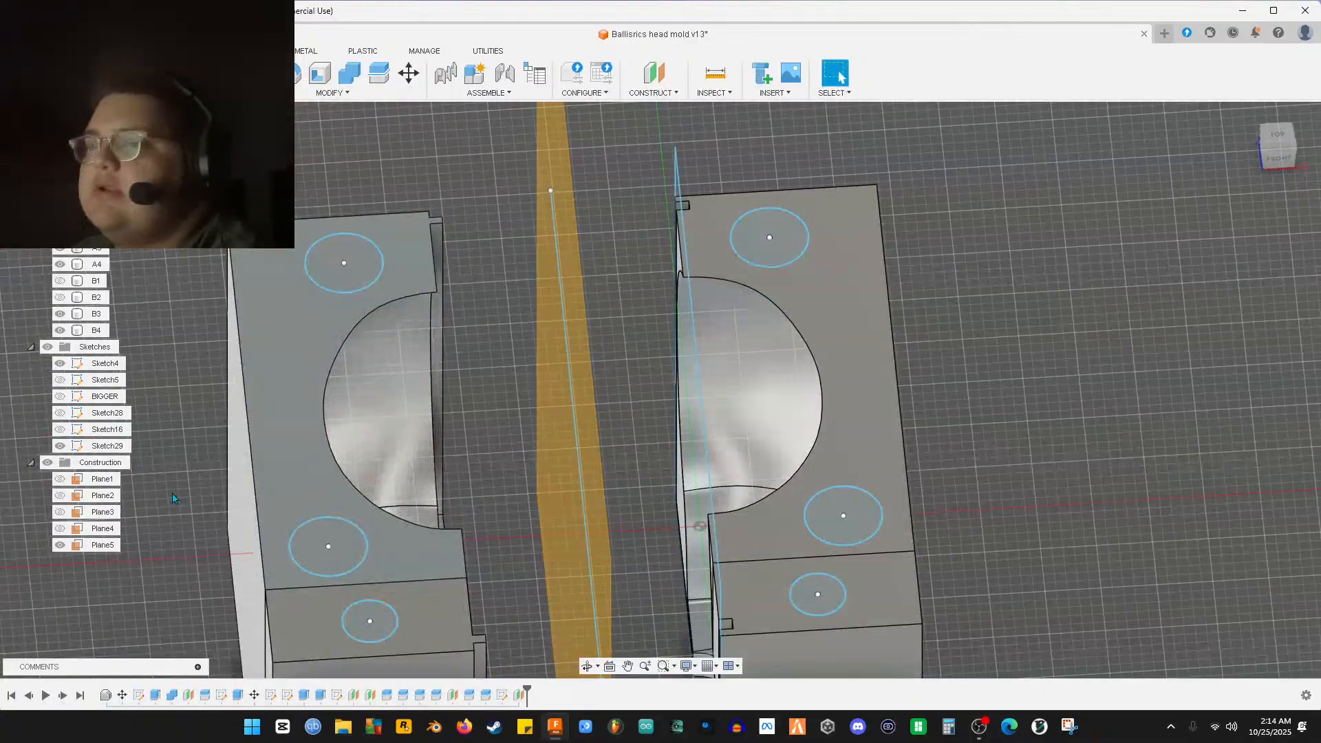
Edit Sketch29 and delete the long vertical line between the mold halves
{"action": "double_click", "coordinate": [107, 445]}
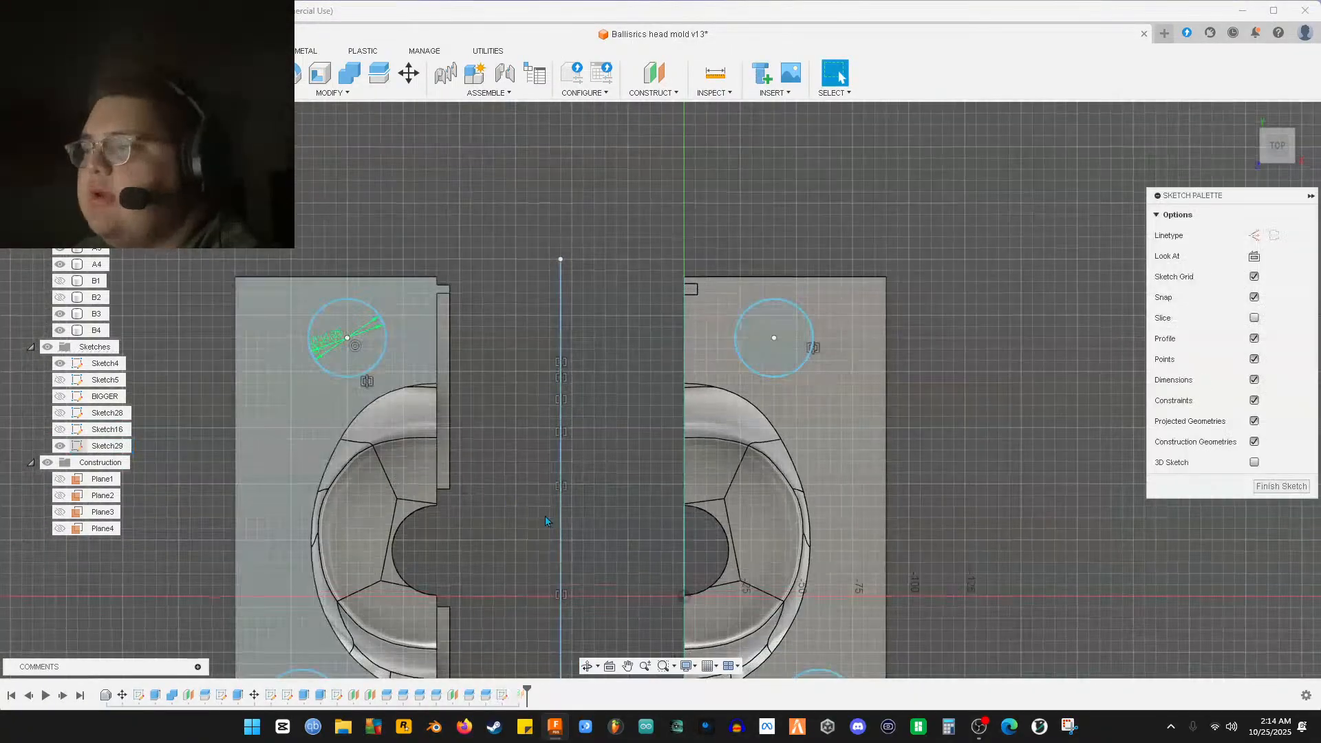
{"action": "left_click", "coordinate": [562, 427]}
{"action": "key", "text": "Delete"}
View the sketch from the top, centred on the left mold half
{"action": "middle_click_drag", "start_coordinate": [552, 555], "coordinate": [580, 413]}
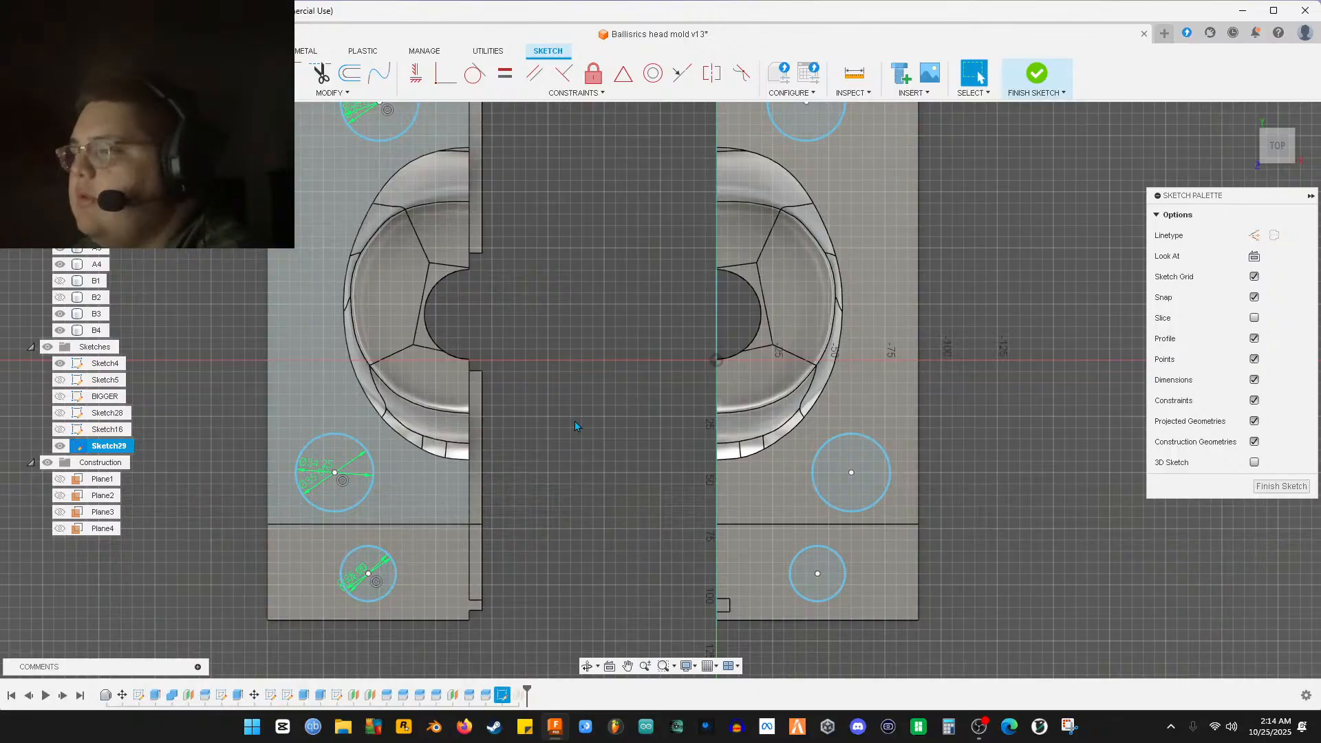
{"action": "scroll", "coordinate": [850, 475], "scroll_direction": "up", "scroll_amount": 10}
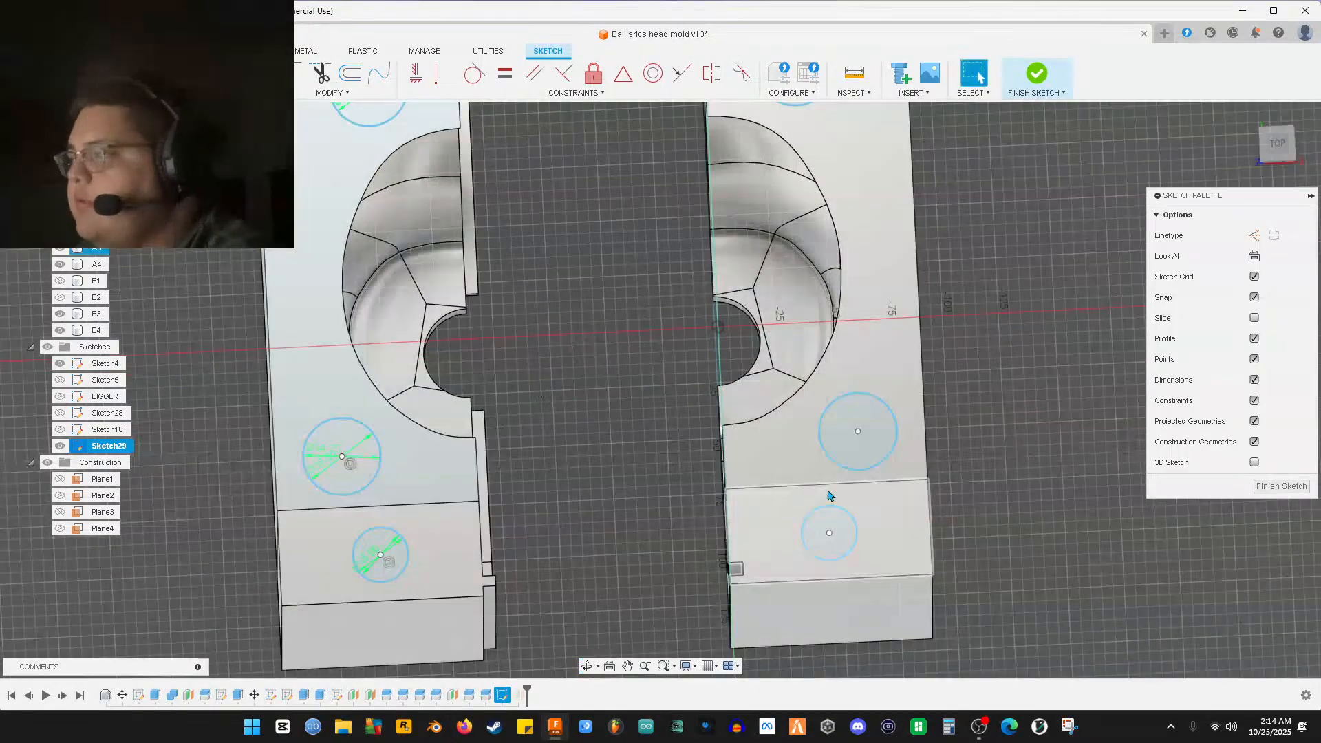
{"action": "scroll", "coordinate": [776, 448], "scroll_direction": "down", "scroll_amount": 10}
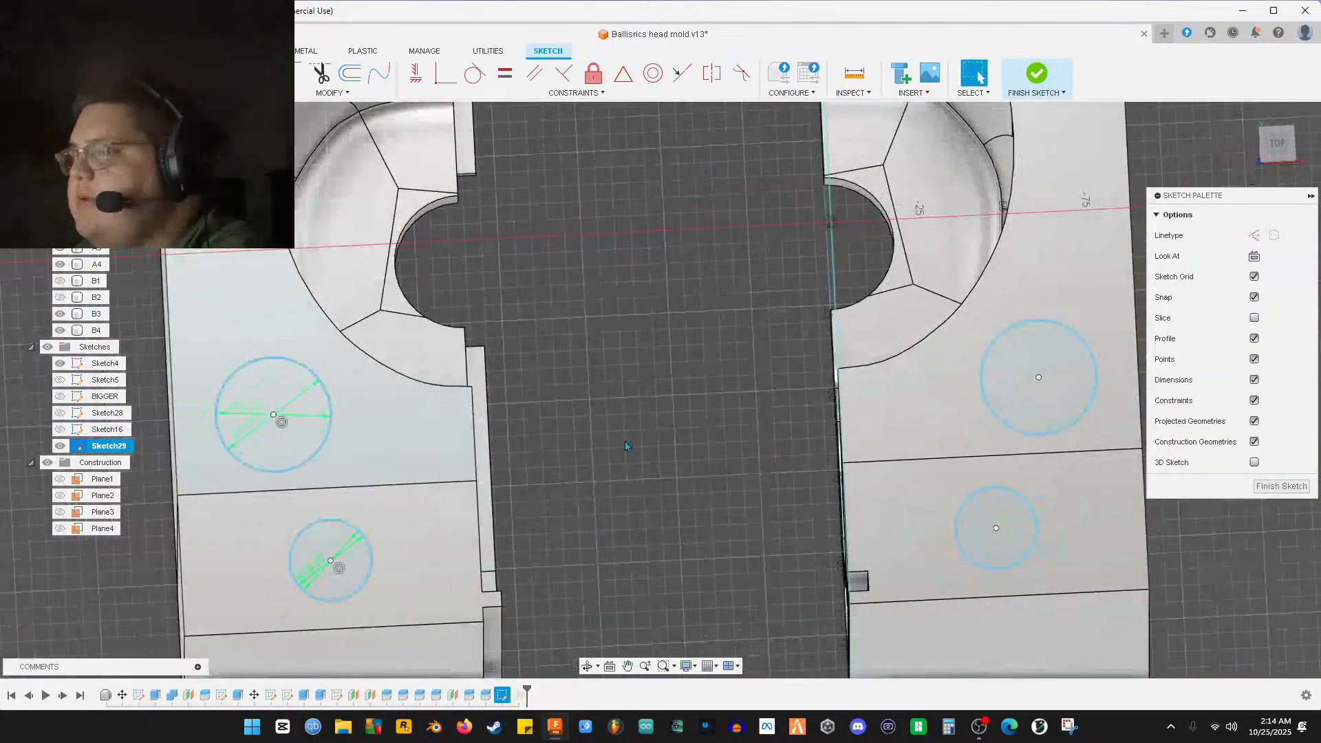
{"action": "scroll", "coordinate": [592, 451], "scroll_direction": "down", "scroll_amount": 2}
{"action": "mouse_move", "coordinate": [532, 433]}
{"action": "middle_mouse_down", "text": "shift"}
{"action": "mouse_move", "coordinate": [564, 374]}
{"action": "mouse_move", "coordinate": [662, 364]}
{"action": "mouse_move", "coordinate": [688, 501]}
{"action": "mouse_move", "coordinate": [700, 454]}
{"action": "mouse_move", "coordinate": [720, 440]}
{"action": "mouse_move", "coordinate": [654, 452]}
{"action": "middle_mouse_up", "text": "shift"}
{"action": "scroll", "coordinate": [565, 373], "scroll_direction": "up", "scroll_amount": 2}
{"action": "left_click", "coordinate": [659, 238]}
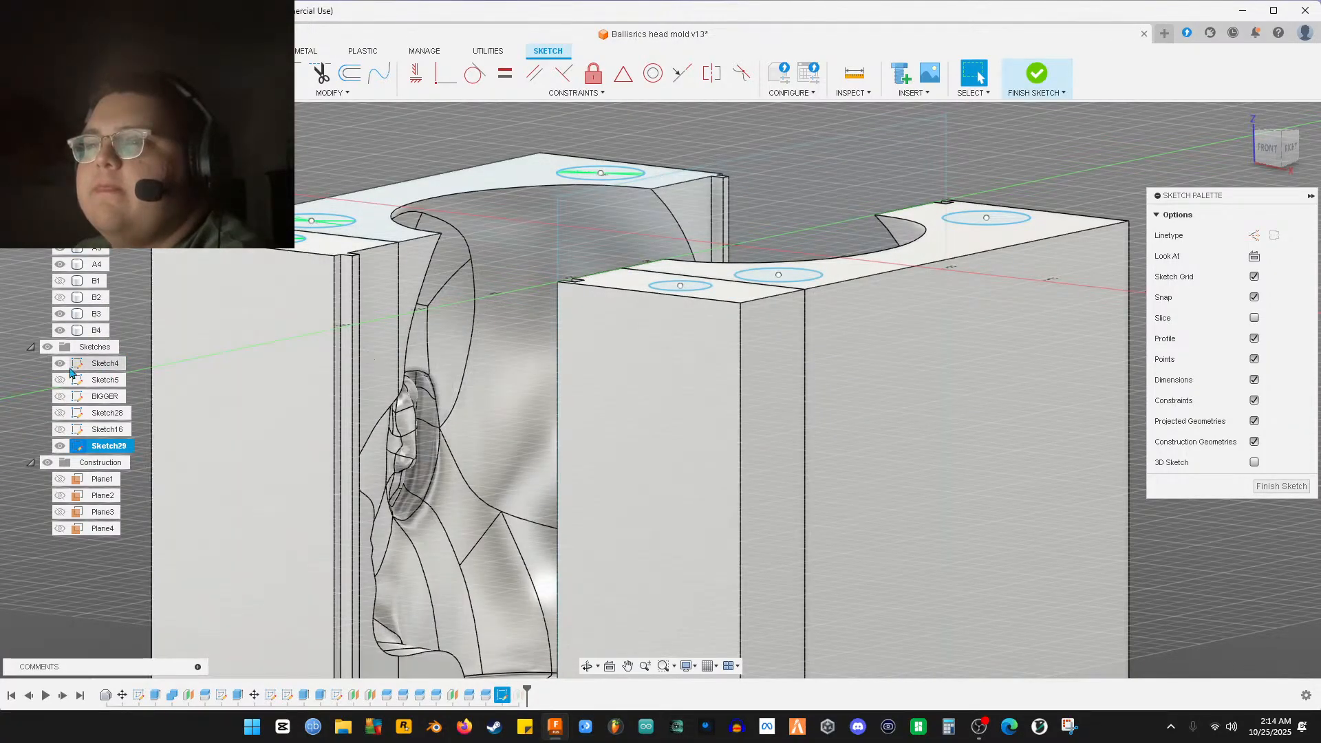
{"action": "middle_click_drag", "start_coordinate": [564, 286], "coordinate": [482, 506], "text": "shift"}
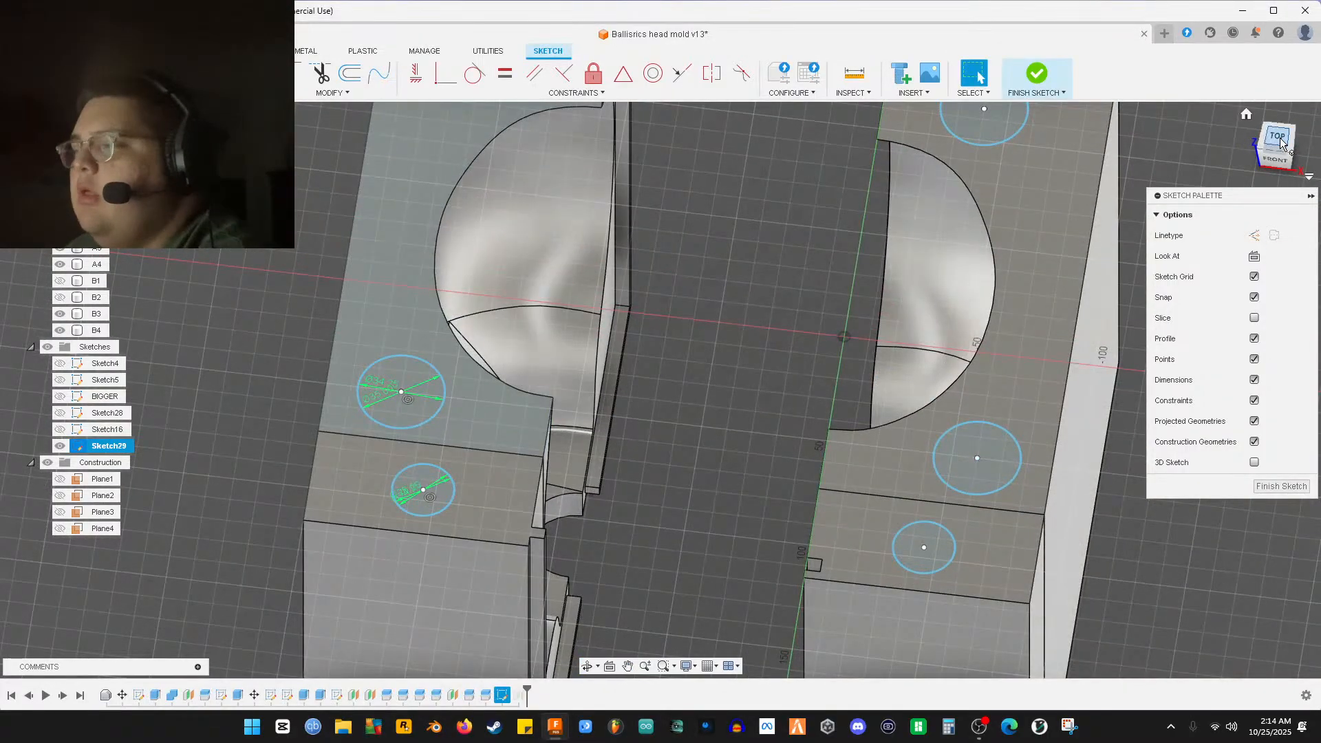
{"action": "left_click", "coordinate": [1279, 138]}
{"action": "middle_click_drag", "start_coordinate": [662, 429], "coordinate": [844, 456]}
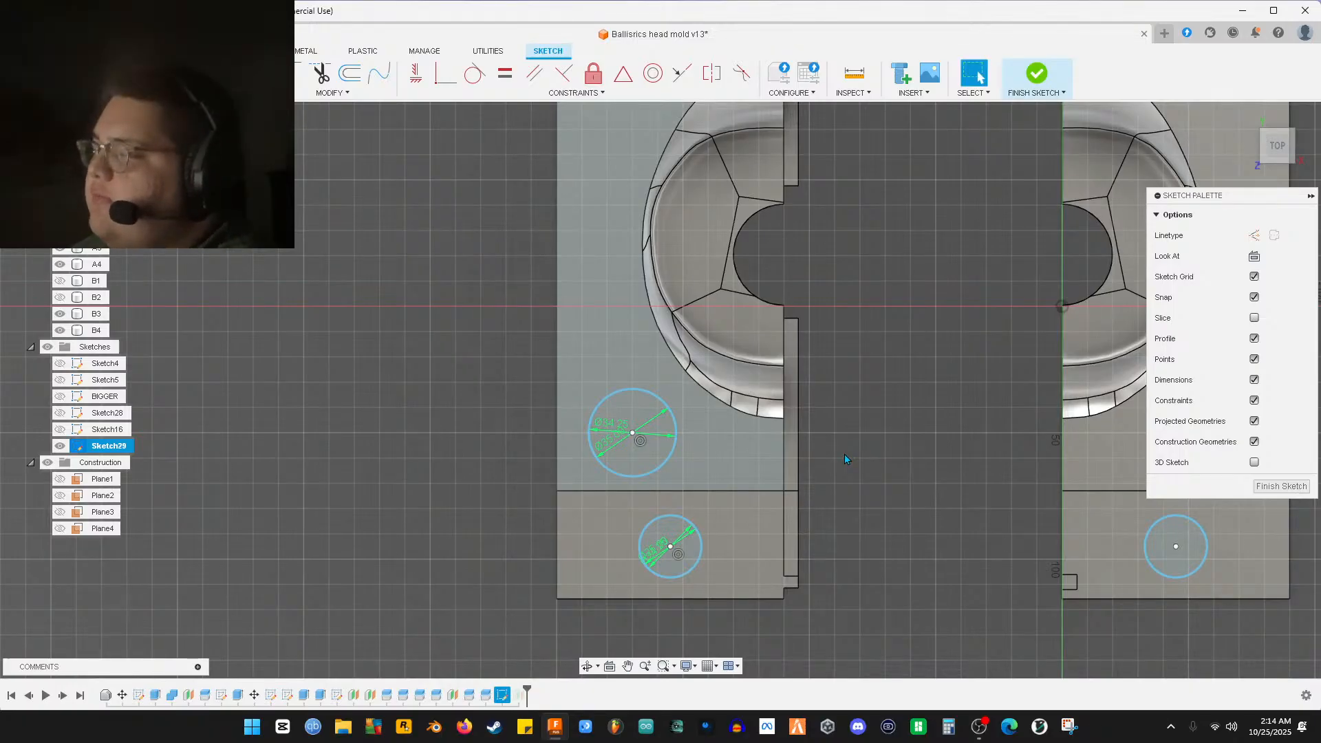
{"action": "scroll", "coordinate": [672, 529], "scroll_direction": "up", "scroll_amount": 1}
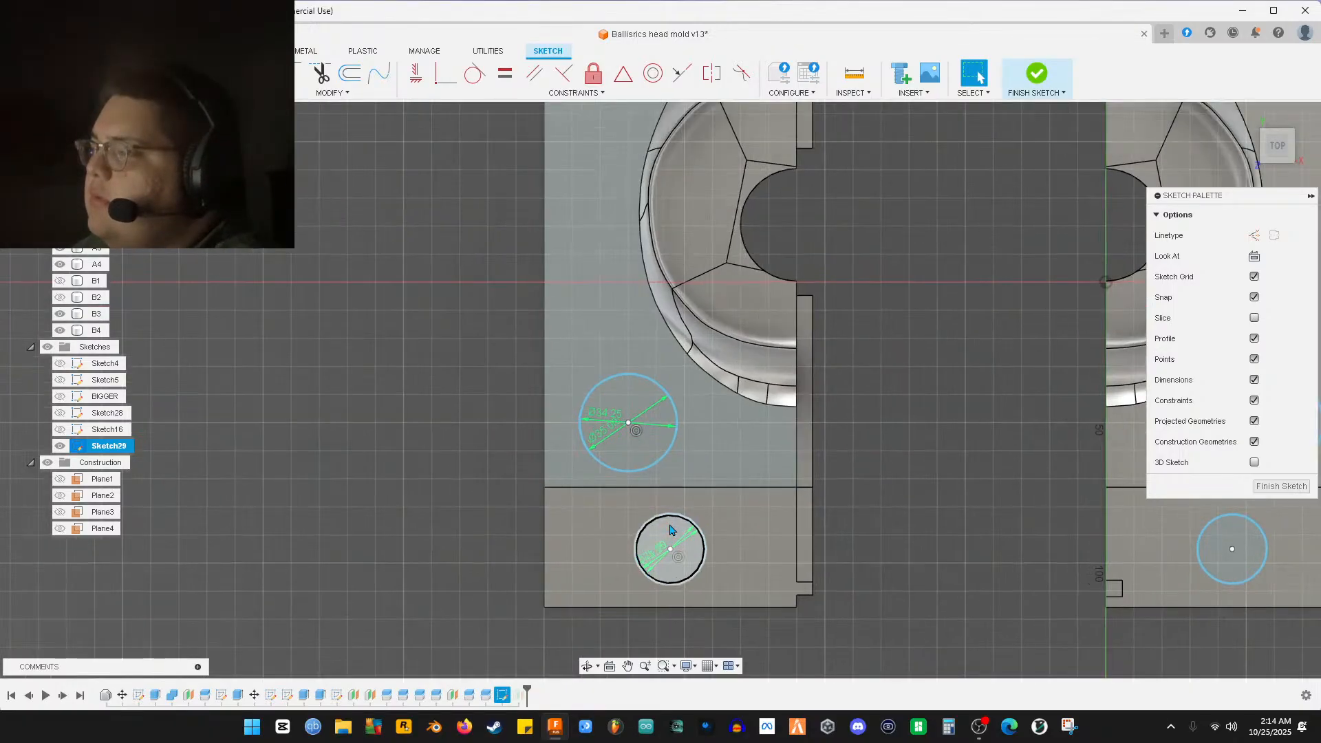
{"action": "scroll", "coordinate": [673, 530], "scroll_direction": "up", "scroll_amount": 6}
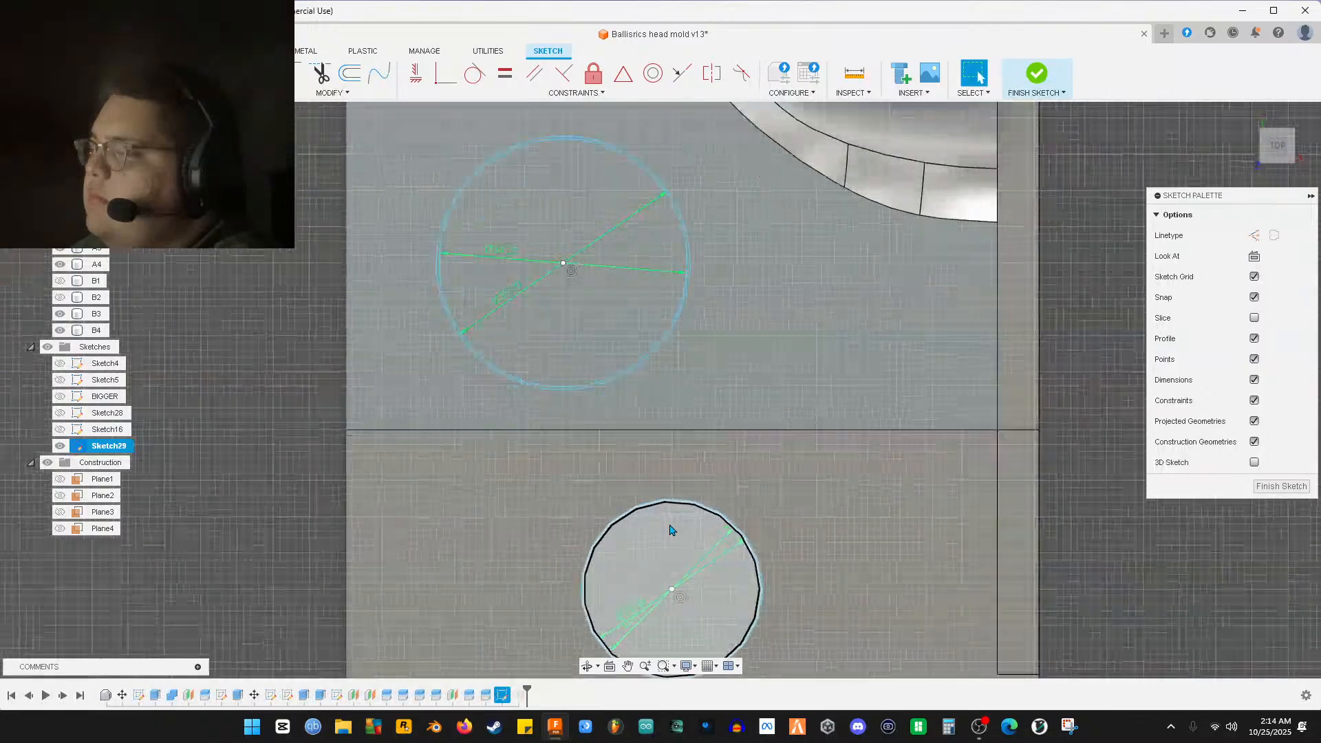
Select the first three circle profiles, starting with the lower and upper left-half circles
{"action": "scroll", "coordinate": [673, 544], "scroll_direction": "down", "scroll_amount": 2}
{"action": "left_click", "coordinate": [673, 561]}
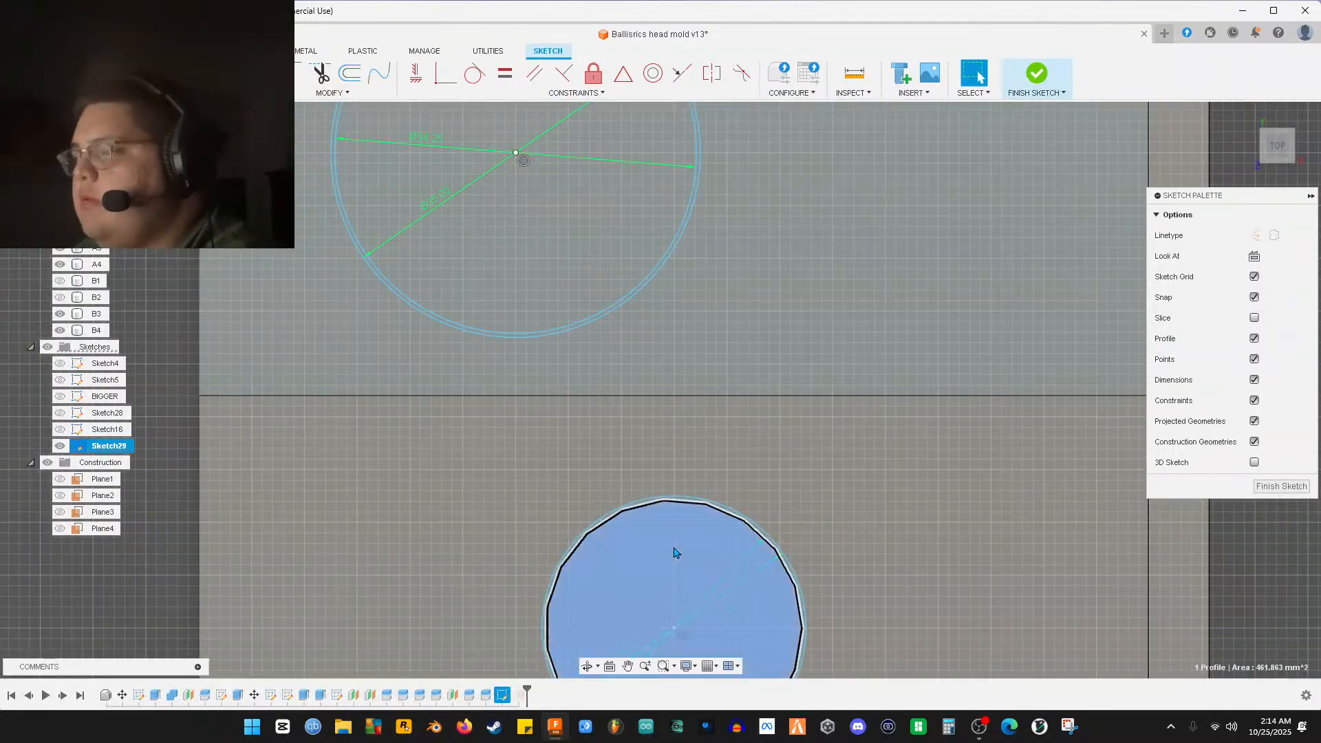
{"action": "middle_click_drag", "start_coordinate": [627, 316], "coordinate": [723, 487]}
{"action": "left_click", "coordinate": [690, 384], "text": "shift"}
{"action": "middle_click_drag", "start_coordinate": [691, 384], "coordinate": [828, 543]}
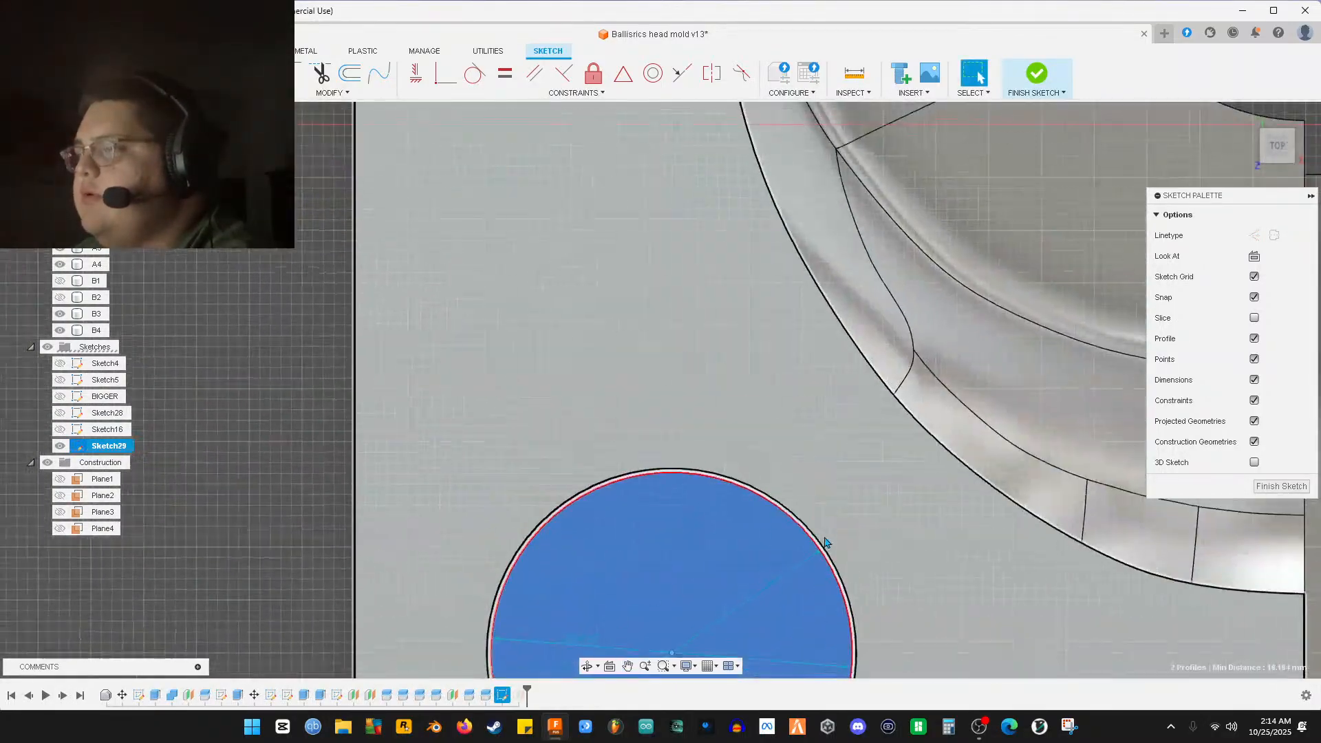
{"action": "scroll", "coordinate": [832, 509], "scroll_direction": "up", "scroll_amount": 5}
{"action": "scroll", "coordinate": [829, 378], "scroll_direction": "down", "scroll_amount": 8}
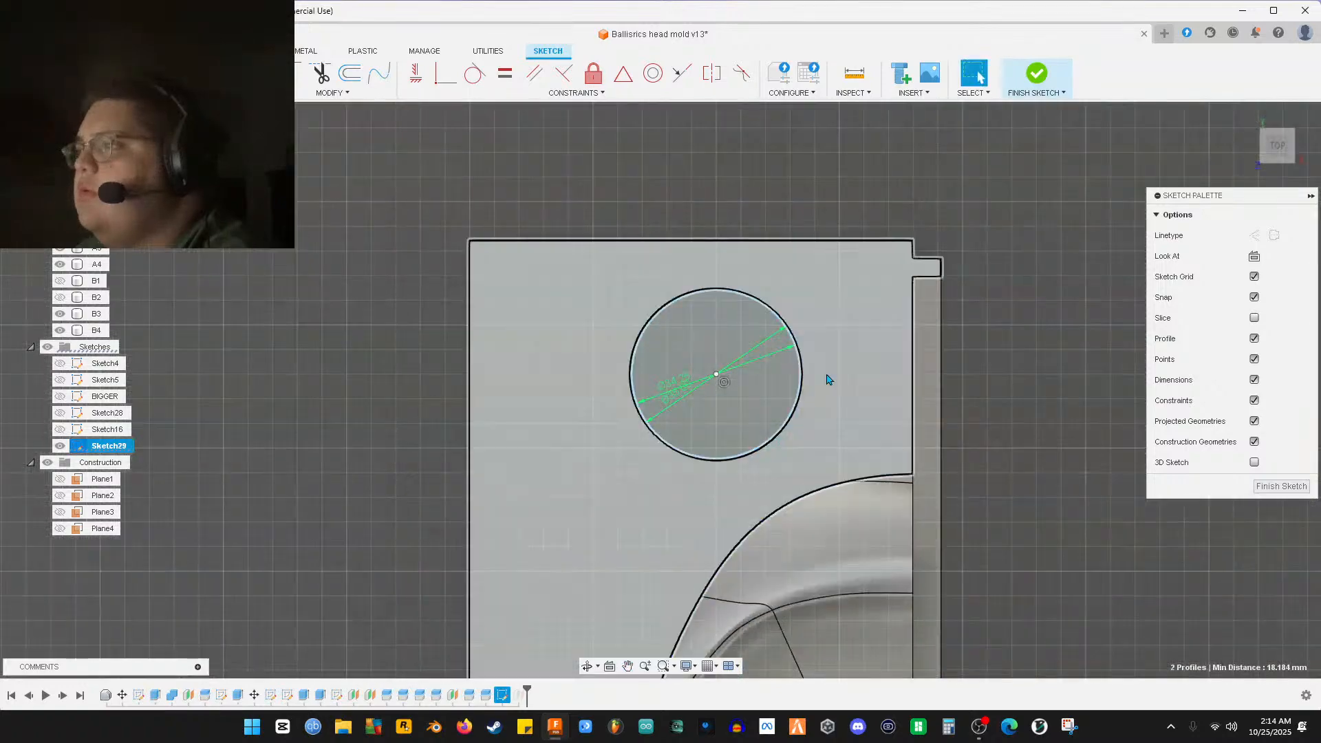
{"action": "scroll", "coordinate": [724, 419], "scroll_direction": "up", "scroll_amount": 3}
{"action": "left_click", "coordinate": [722, 418]}
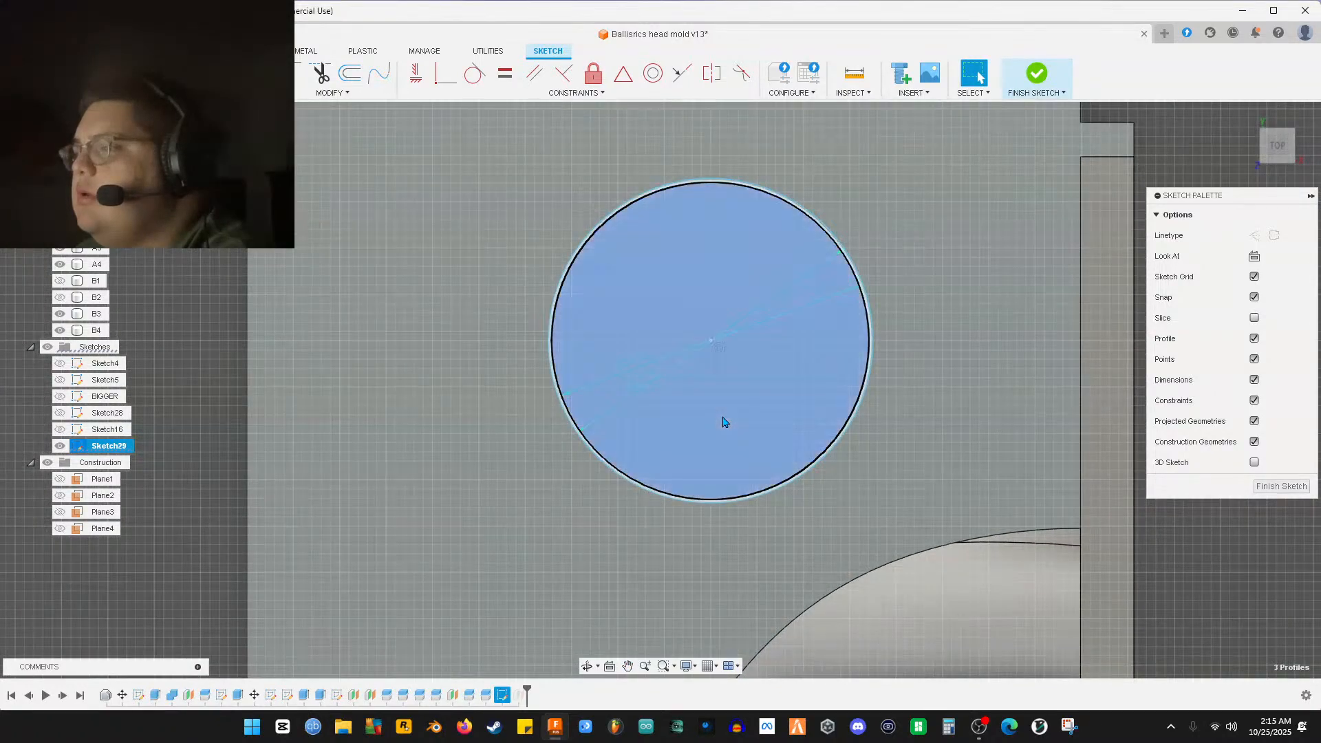
Add the remaining circle profiles to reach six, then finish the sketch
{"action": "scroll", "coordinate": [893, 457], "scroll_direction": "down", "scroll_amount": 4}
{"action": "middle_click_drag", "start_coordinate": [943, 430], "coordinate": [698, 413]}
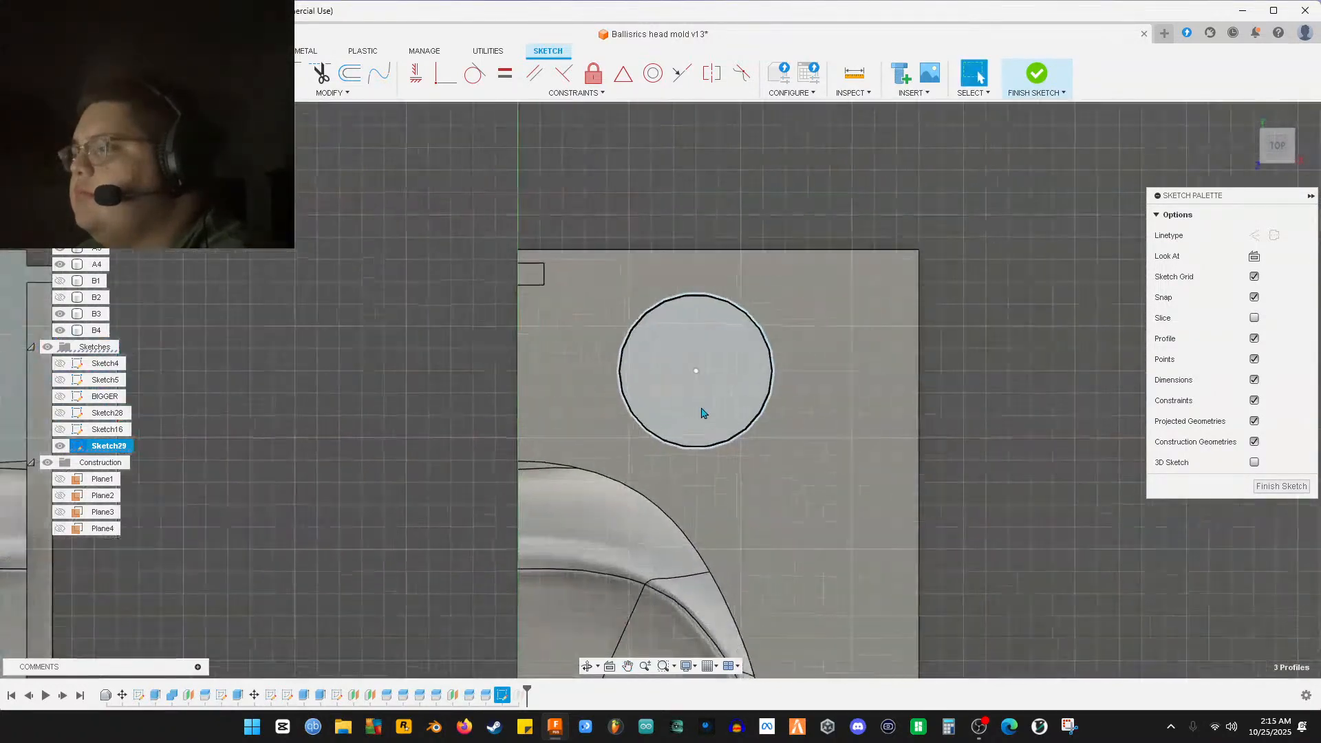
{"action": "scroll", "coordinate": [696, 348], "scroll_direction": "up", "scroll_amount": 5}
{"action": "left_click", "coordinate": [756, 514]}
{"action": "middle_click_drag", "start_coordinate": [756, 514], "coordinate": [708, 253]}
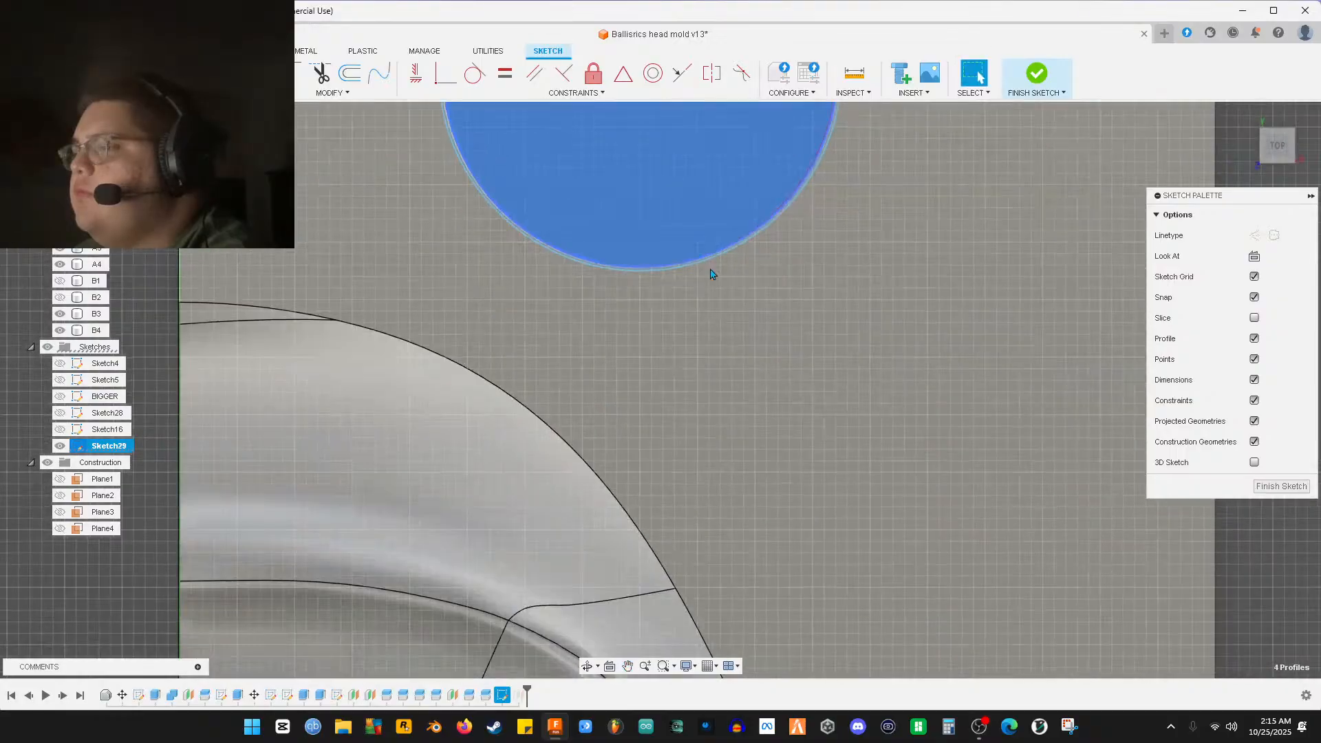
{"action": "scroll", "coordinate": [782, 461], "scroll_direction": "down", "scroll_amount": 3}
{"action": "middle_click_drag", "start_coordinate": [782, 460], "coordinate": [723, 628]}
{"action": "scroll", "coordinate": [724, 490], "scroll_direction": "up", "scroll_amount": 4}
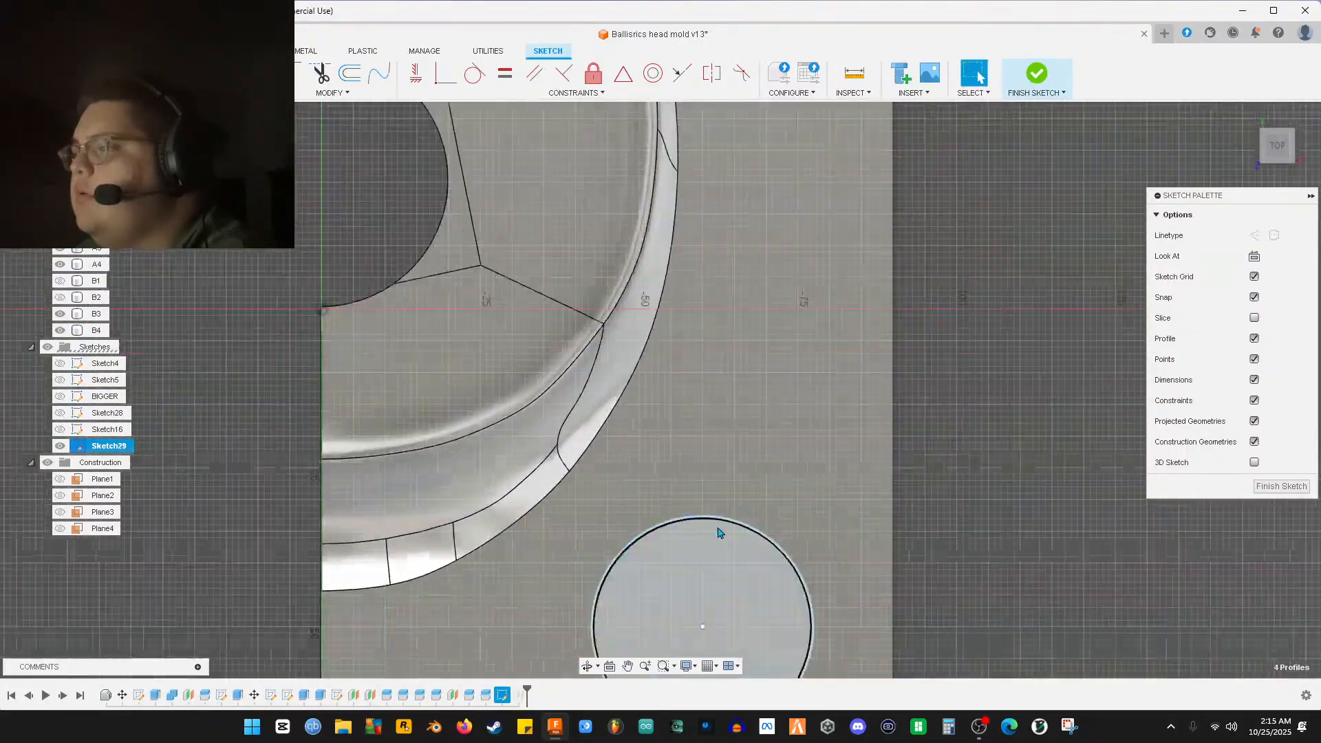
{"action": "middle_click_drag", "start_coordinate": [707, 519], "coordinate": [664, 425]}
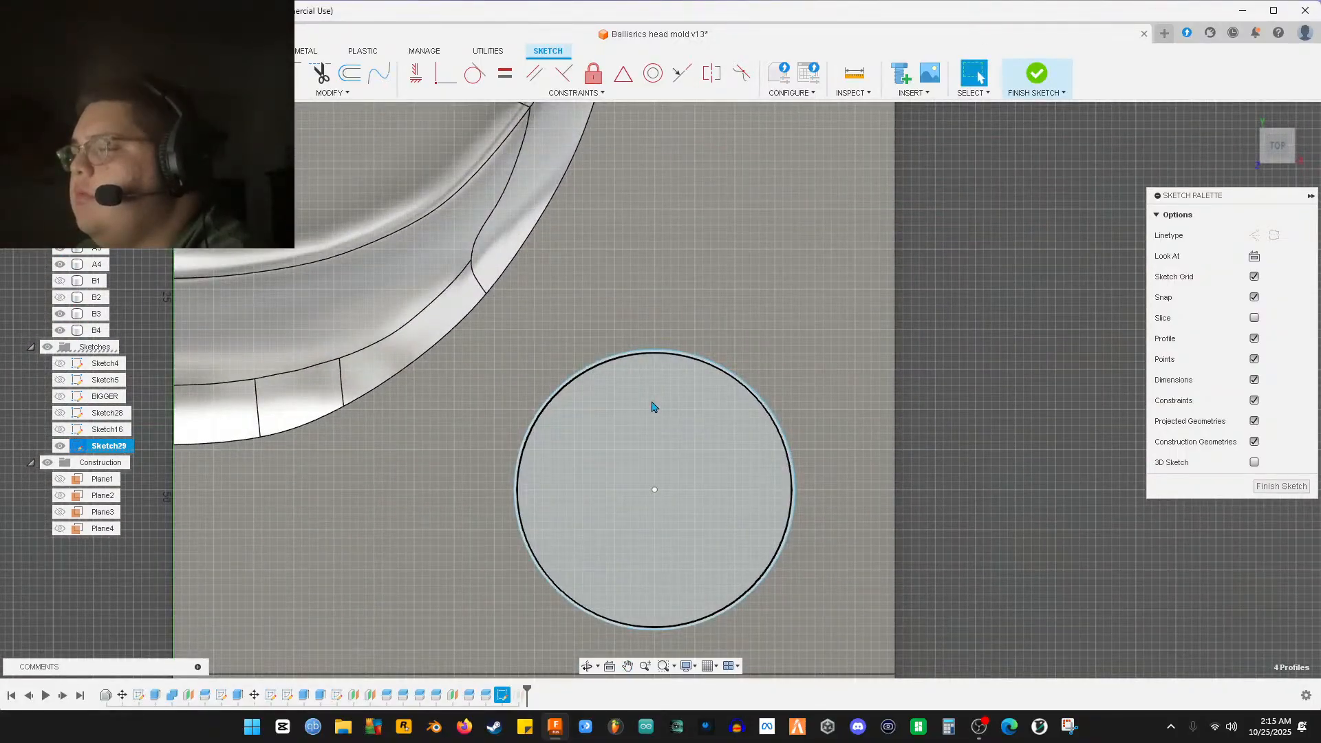
{"action": "left_click", "coordinate": [654, 407]}
{"action": "middle_click_drag", "start_coordinate": [687, 478], "coordinate": [672, 109]}
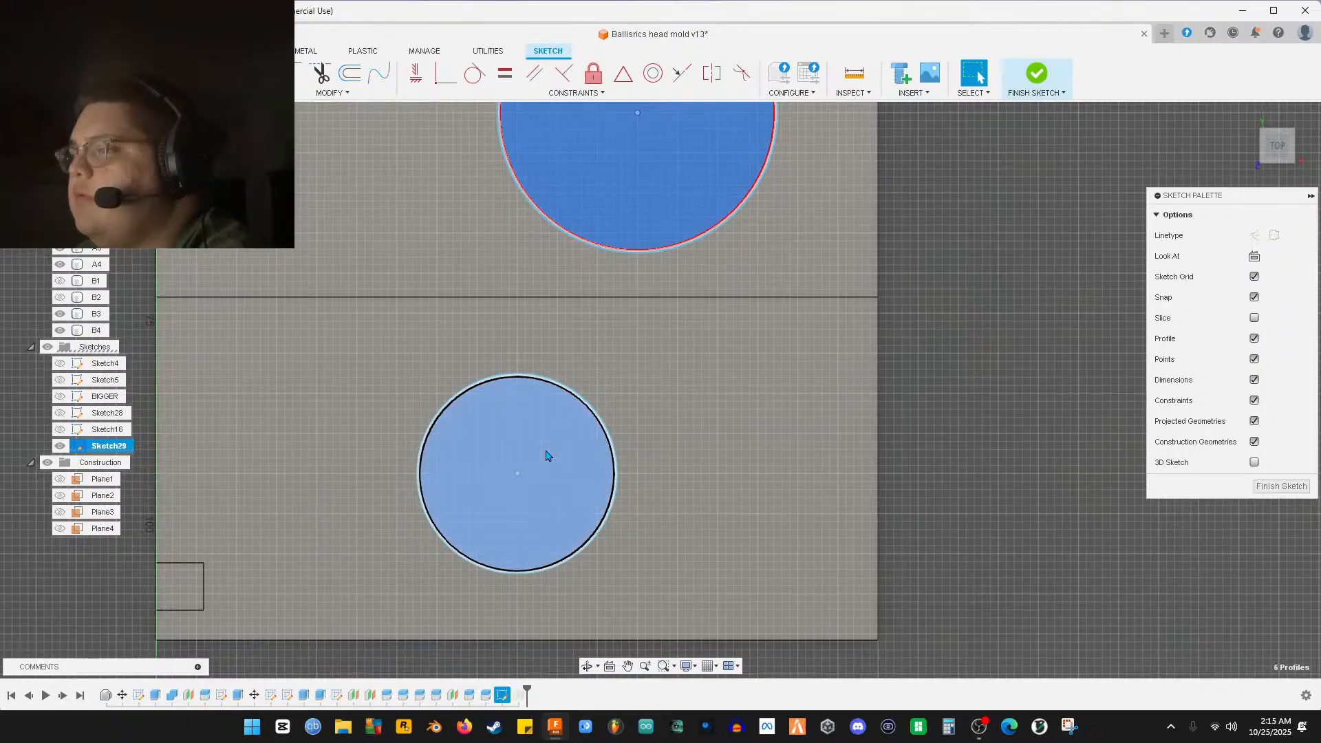
{"action": "scroll", "coordinate": [441, 457], "scroll_direction": "down", "scroll_amount": 5}
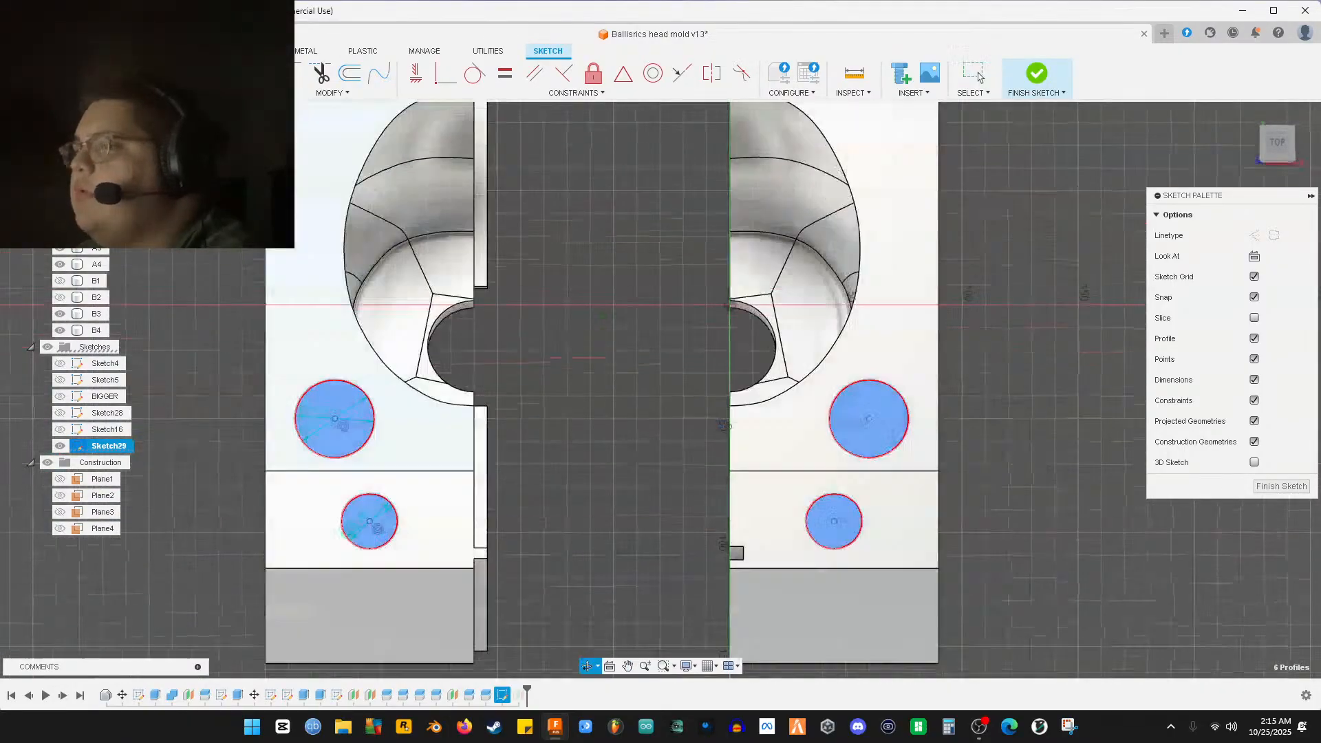
{"action": "left_click", "coordinate": [981, 77]}
{"action": "left_click", "coordinate": [1264, 486]}
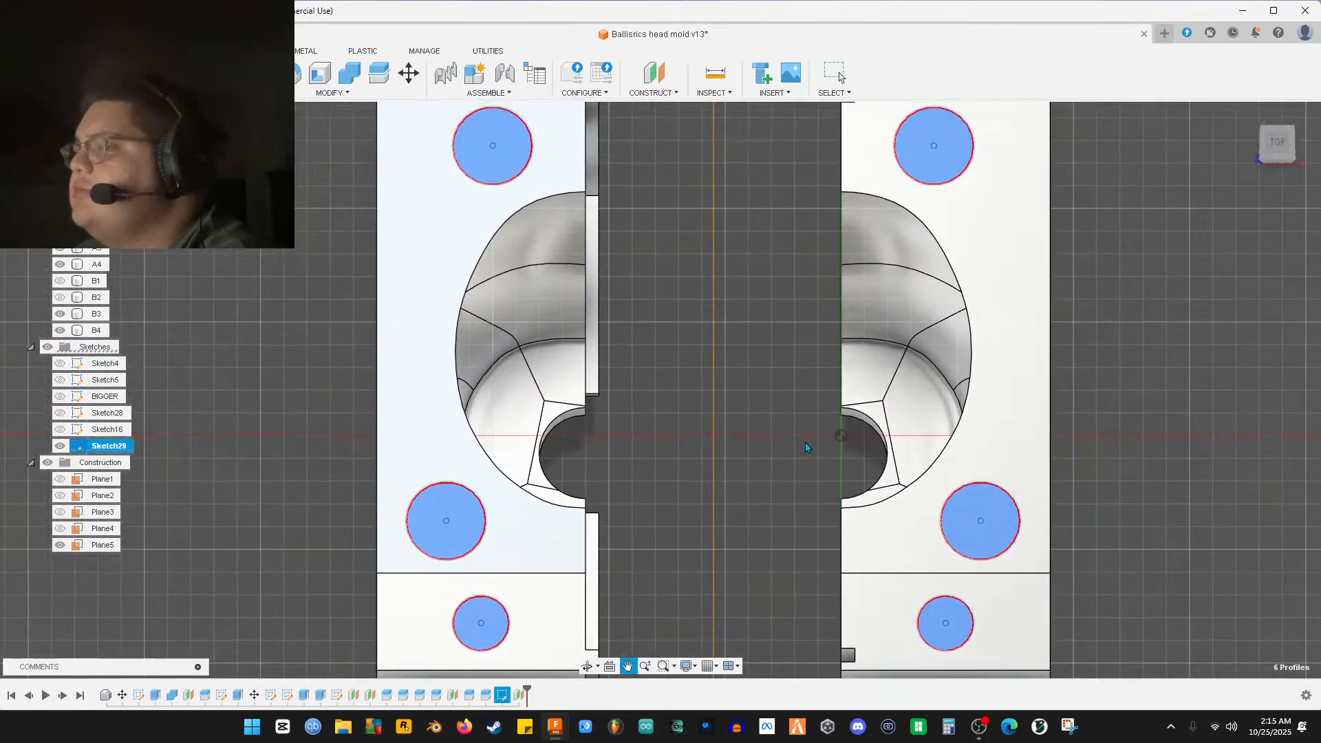
Start extruding the six circle profiles, keeping the operation as New Body
{"action": "key", "text": "e"}
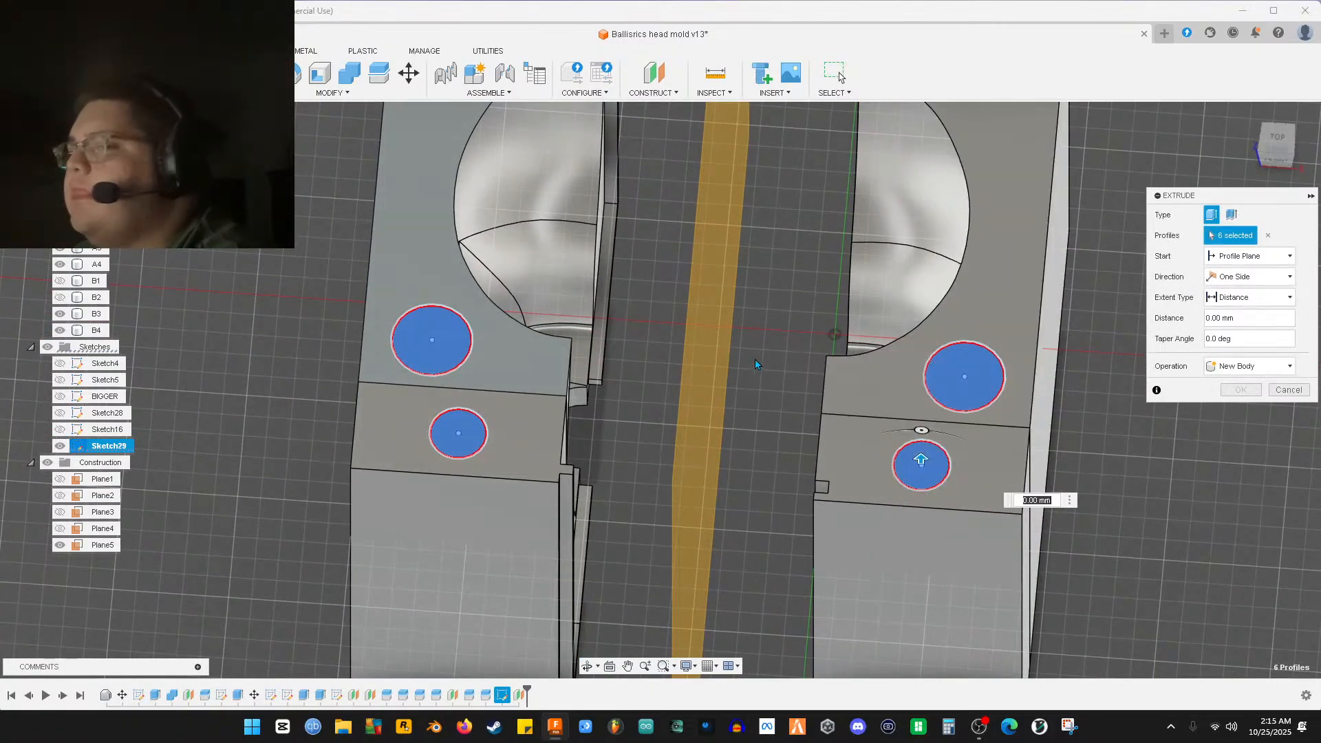
{"action": "middle_click_drag", "start_coordinate": [763, 366], "coordinate": [716, 444]}
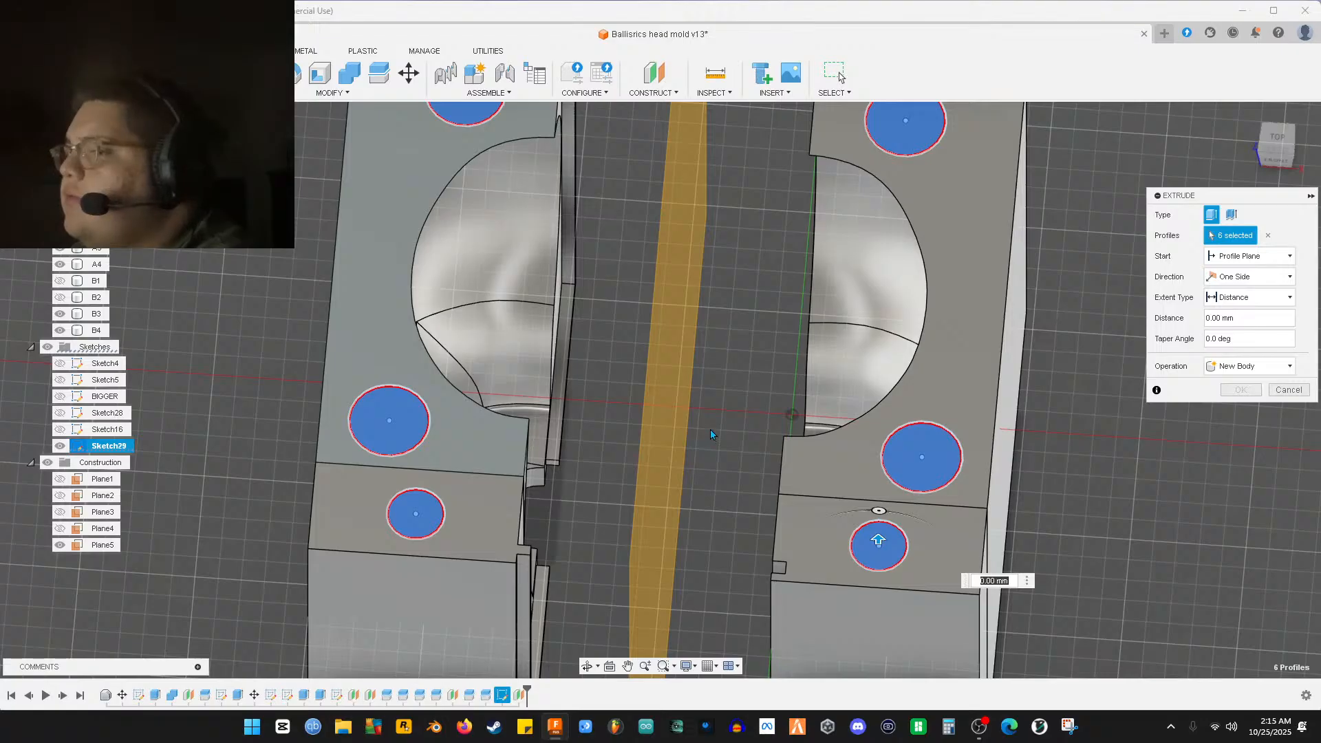
{"action": "scroll", "coordinate": [711, 432], "scroll_direction": "down", "scroll_amount": 2}
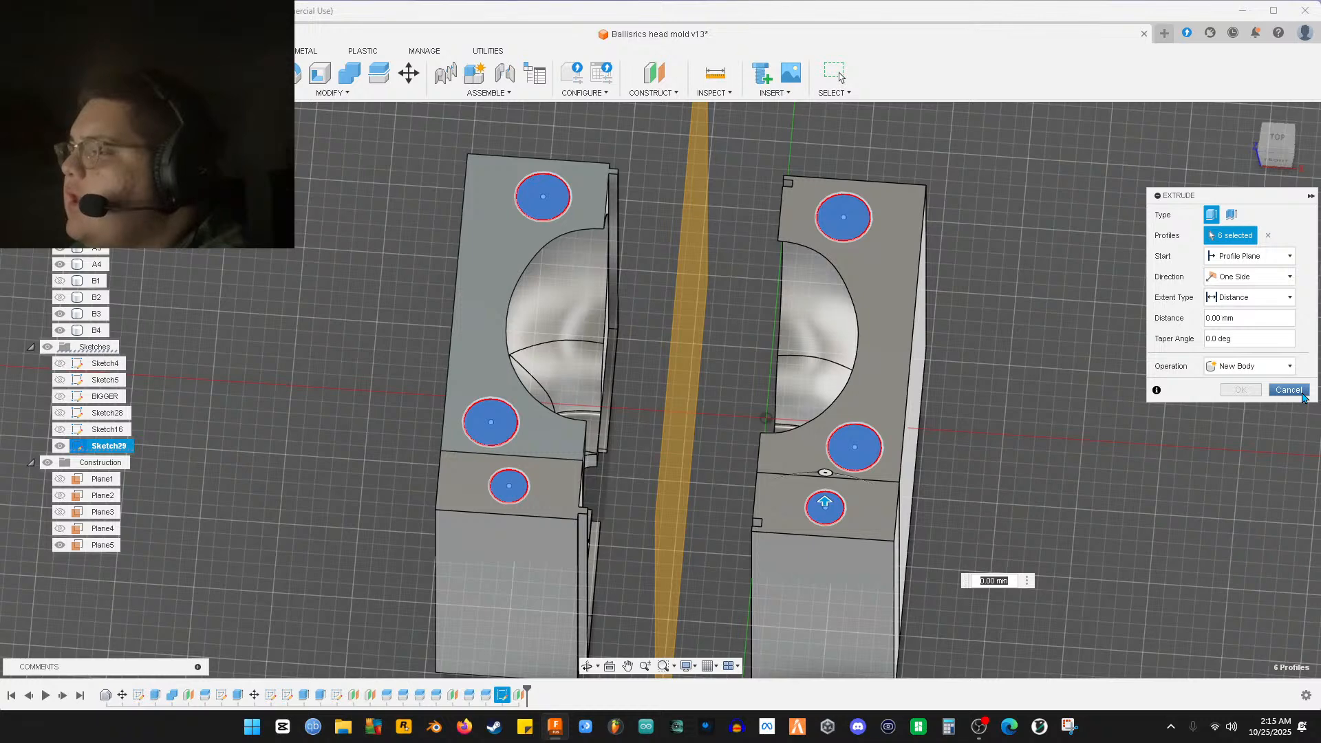
{"action": "left_click", "coordinate": [1263, 367]}
{"action": "left_click", "coordinate": [1262, 371]}
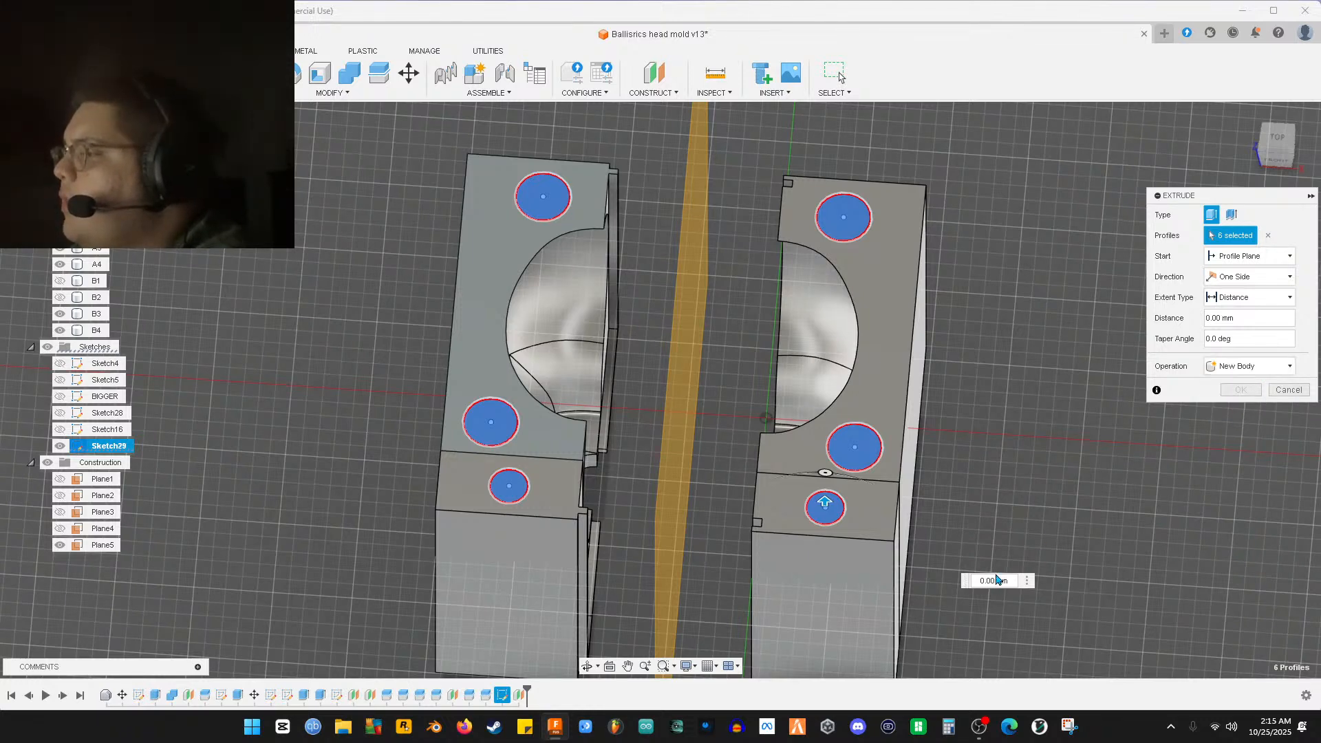
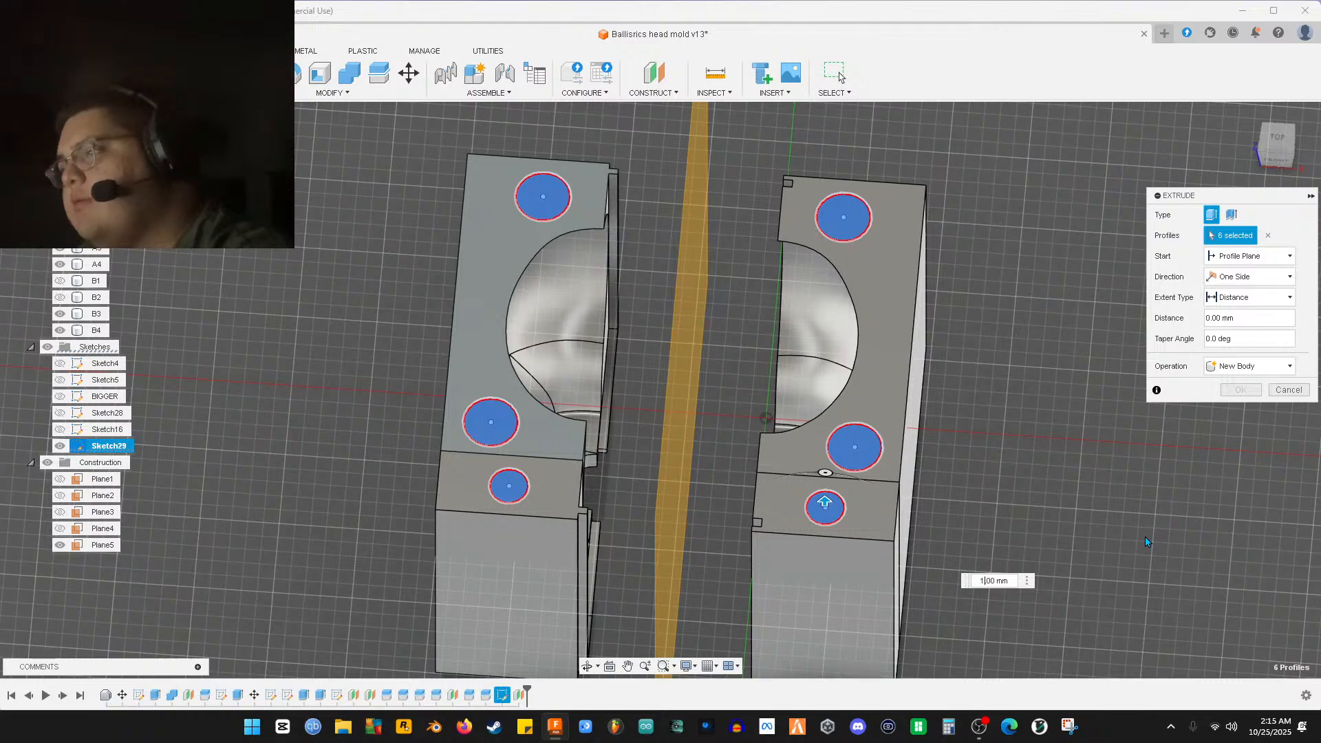
Finish the six circle profiles as a 5 mm one-side Join extrude, checked from a front view
{"action": "middle_click_drag", "start_coordinate": [1049, 481], "coordinate": [891, 423], "text": "shift"}
{"action": "middle_click_drag", "start_coordinate": [1026, 521], "coordinate": [1162, 418]}
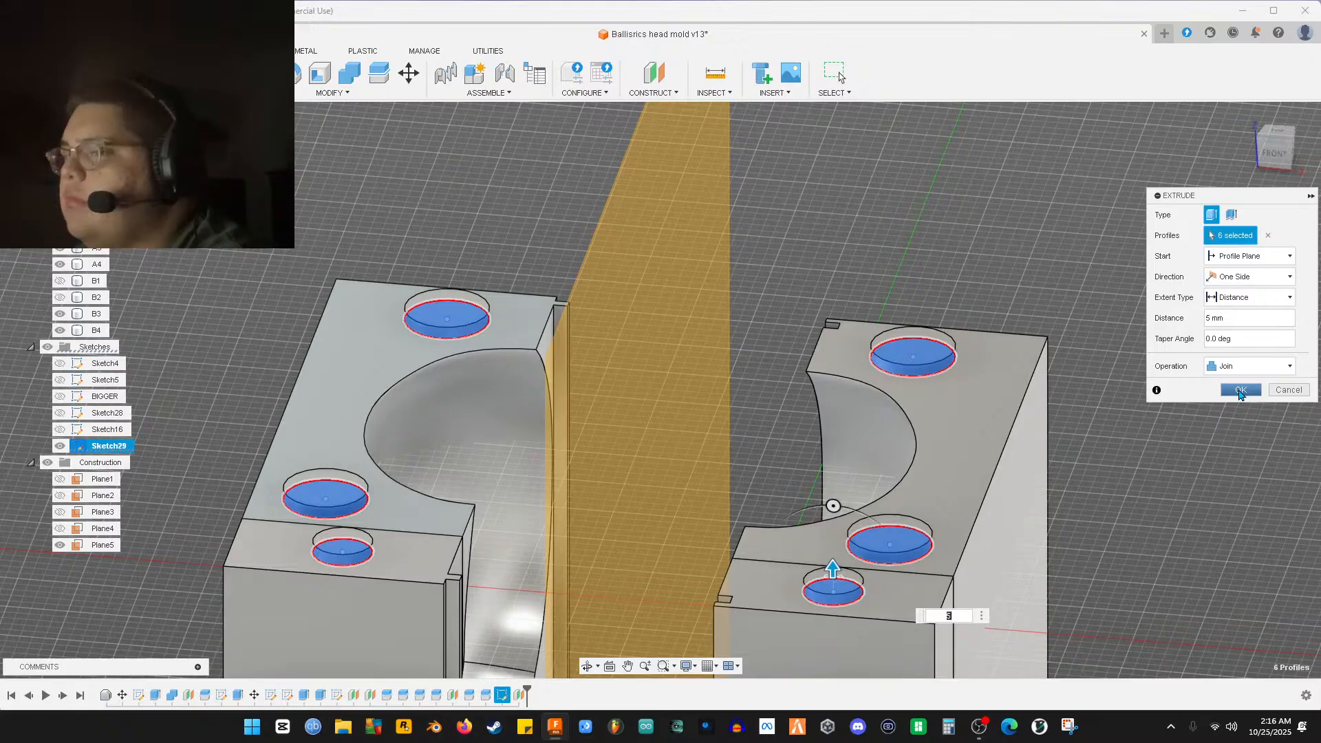
{"action": "left_click", "coordinate": [1241, 390]}
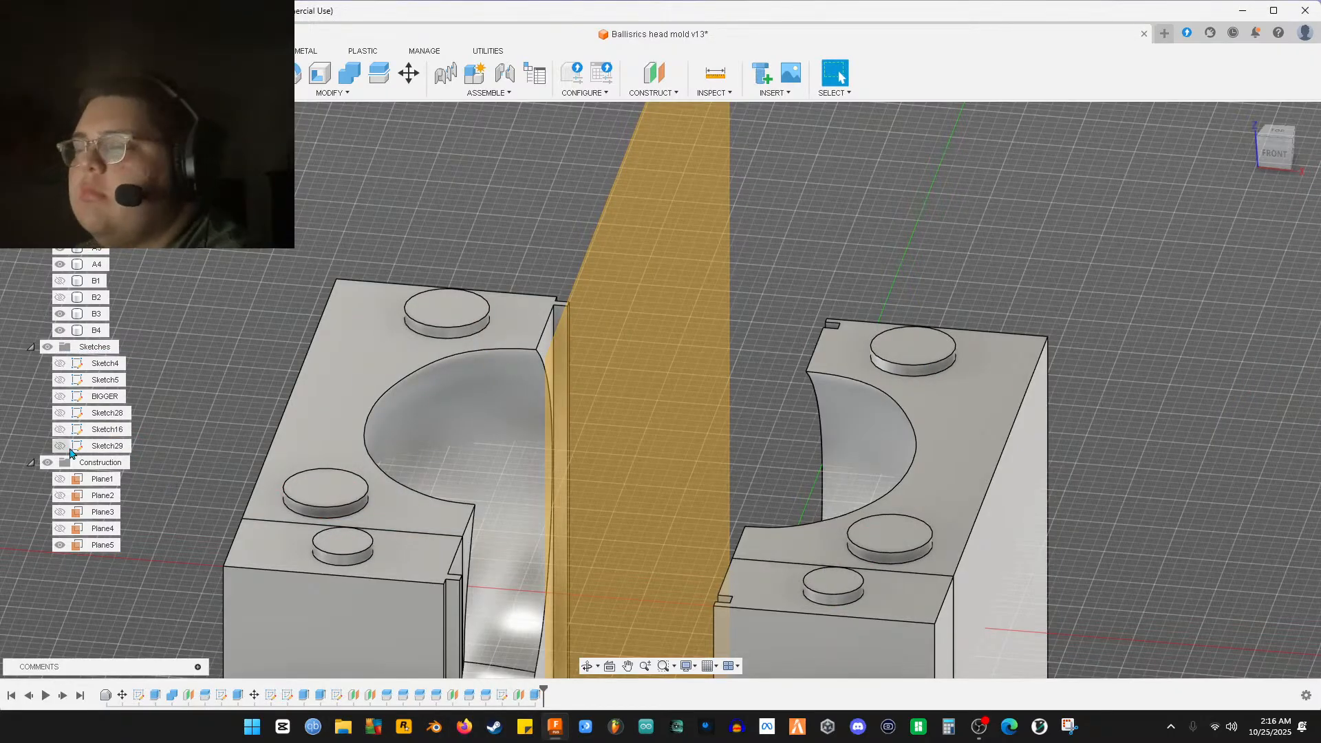
Show Sketch29 again and view the mold straight down from the top
{"action": "left_click", "coordinate": [71, 449]}
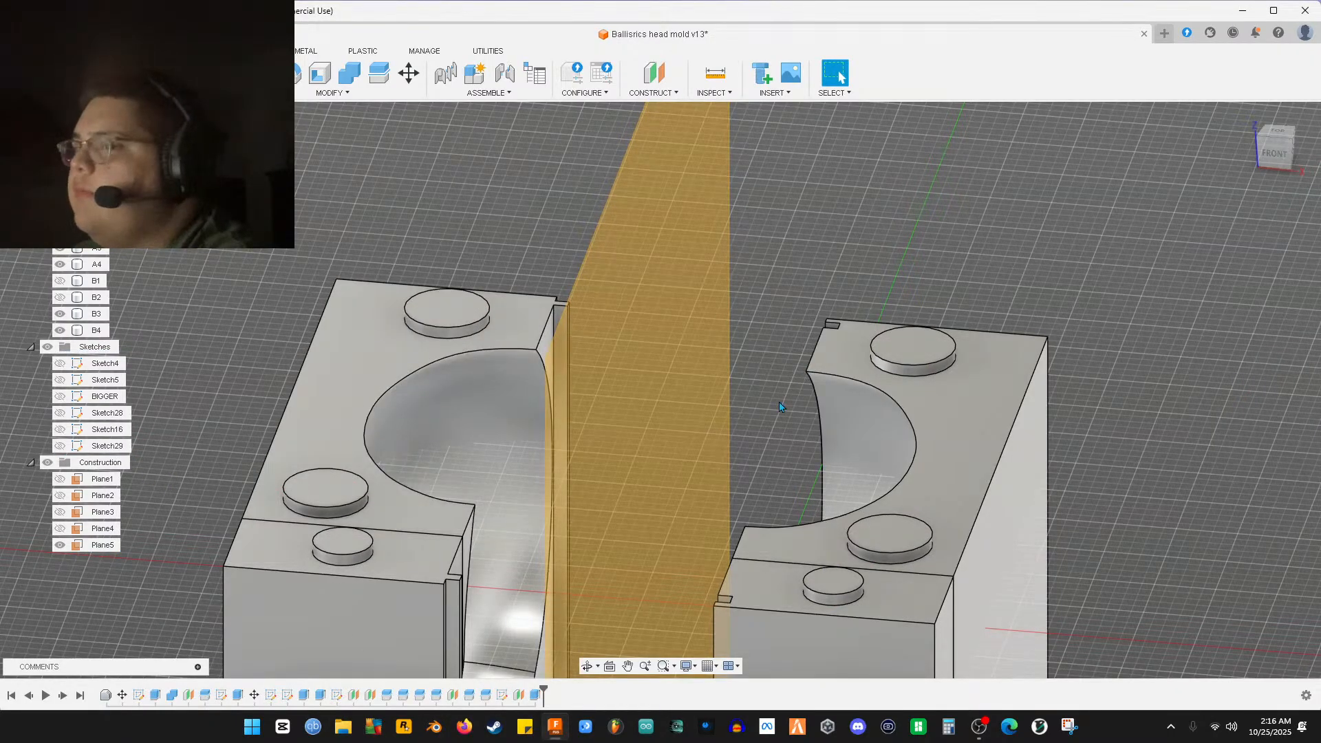
{"action": "left_click", "coordinate": [60, 445]}
{"action": "mouse_move", "coordinate": [447, 413]}
{"action": "middle_mouse_down", "text": "shift"}
{"action": "mouse_move", "coordinate": [451, 470]}
{"action": "mouse_move", "coordinate": [516, 480]}
{"action": "mouse_move", "coordinate": [549, 278]}
{"action": "middle_mouse_up", "text": "shift"}
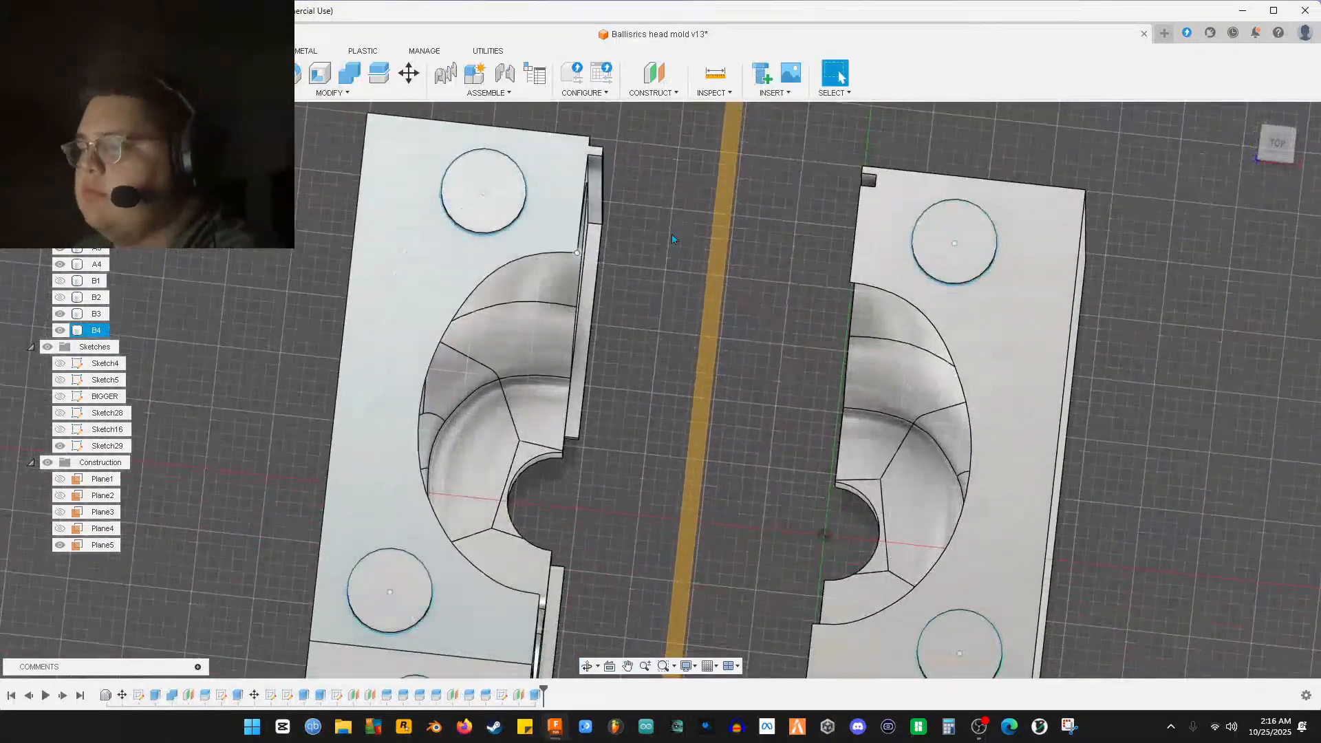
{"action": "left_click", "coordinate": [1278, 146]}
{"action": "scroll", "coordinate": [681, 475], "scroll_direction": "up", "scroll_amount": 8}
{"action": "scroll", "coordinate": [659, 468], "scroll_direction": "up", "scroll_amount": 6}
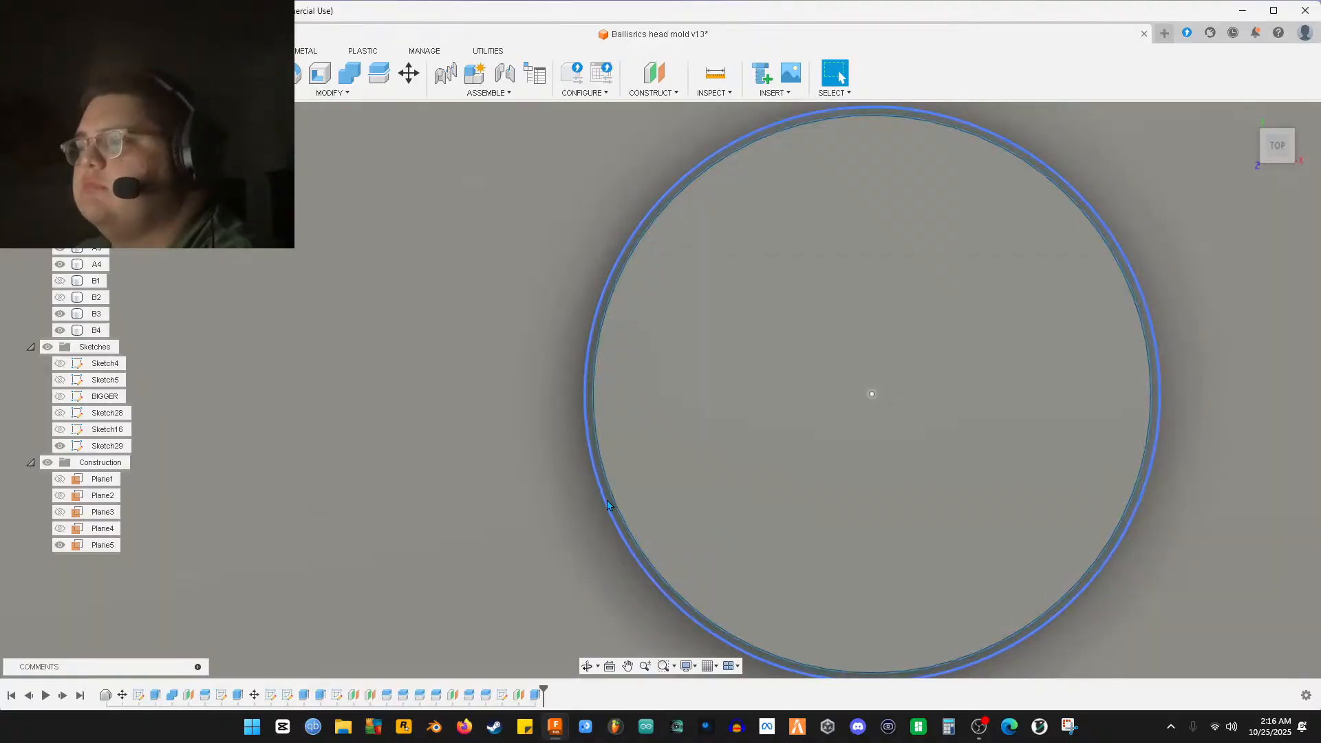
{"action": "scroll", "coordinate": [602, 494], "scroll_direction": "down", "scroll_amount": 5}
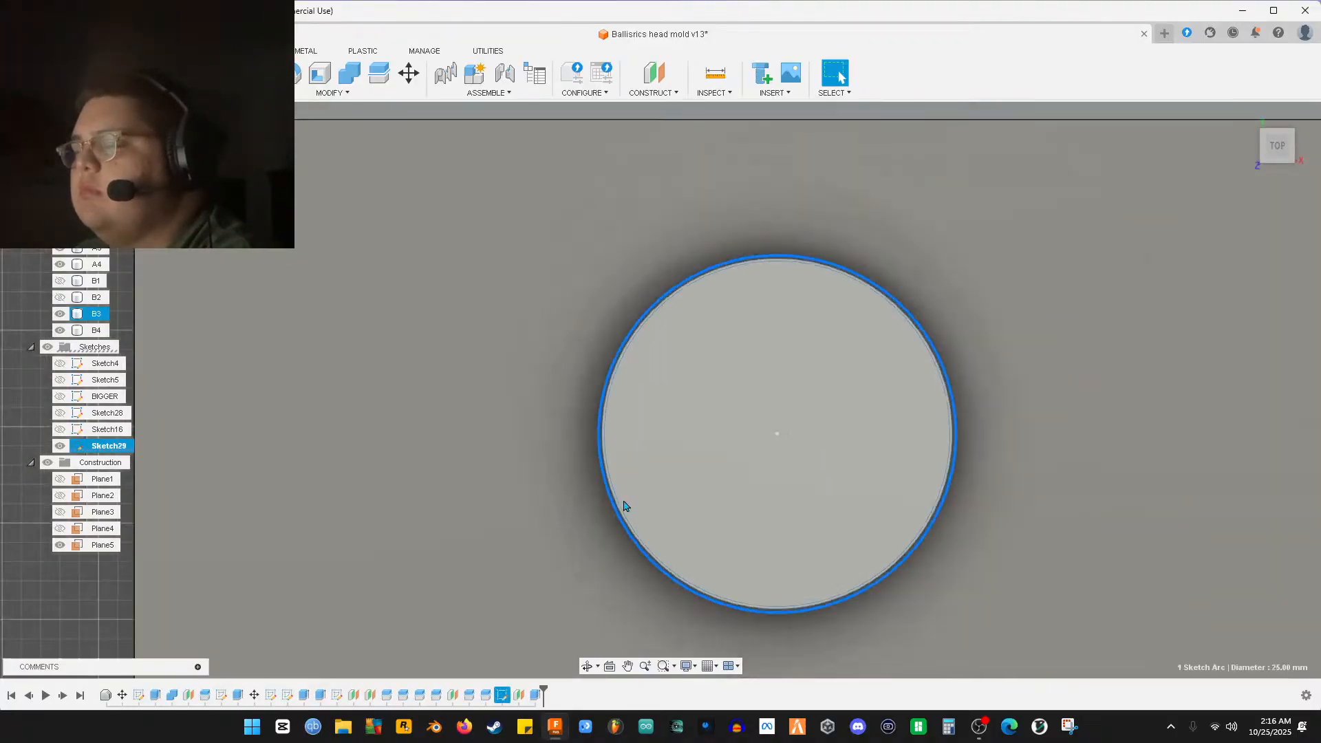
{"action": "scroll", "coordinate": [629, 502], "scroll_direction": "up", "scroll_amount": 4}
{"action": "scroll", "coordinate": [626, 507], "scroll_direction": "up", "scroll_amount": 3}
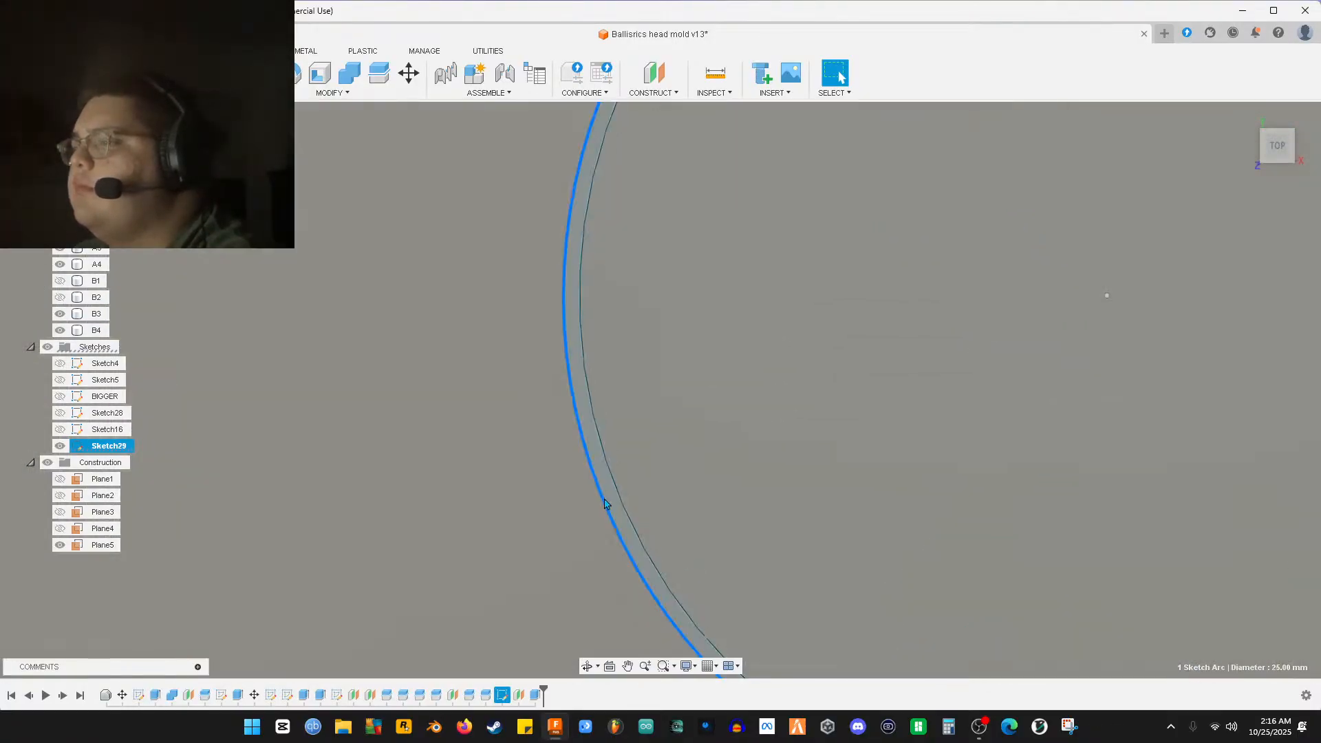
Select the ring and inner circle profiles around the first three pins
{"action": "left_click", "coordinate": [609, 515]}
{"action": "scroll", "coordinate": [609, 518], "scroll_direction": "down", "scroll_amount": 4}
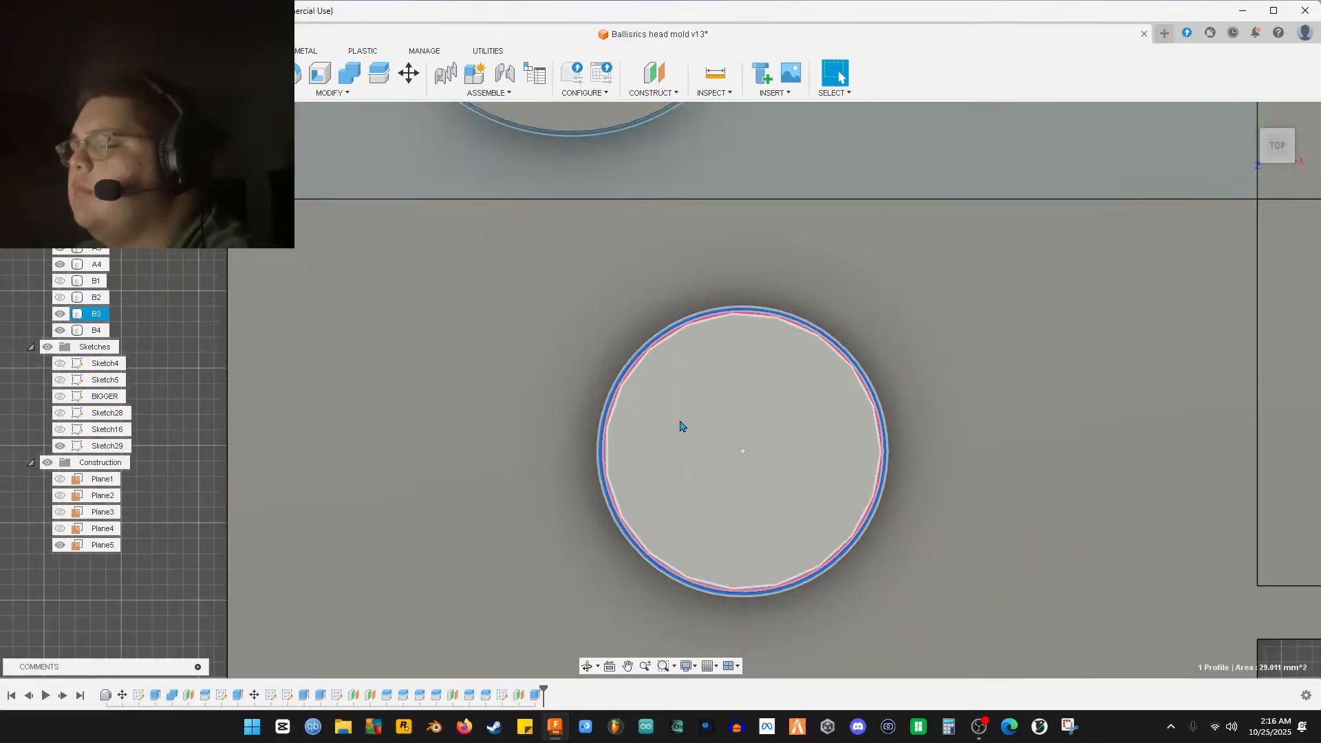
{"action": "left_click", "coordinate": [676, 397], "text": "ctrl"}
{"action": "middle_click_drag", "start_coordinate": [690, 271], "coordinate": [766, 596]}
{"action": "scroll", "coordinate": [668, 484], "scroll_direction": "up", "scroll_amount": 3}
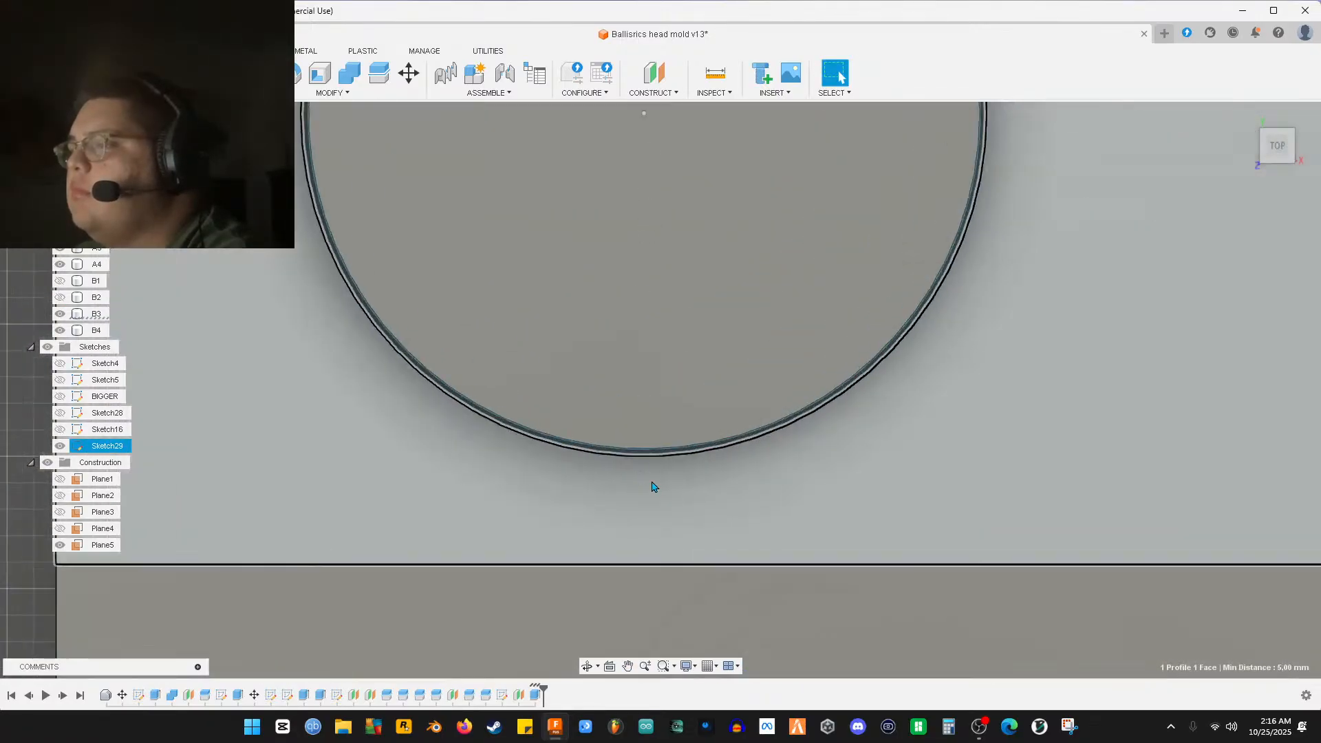
{"action": "scroll", "coordinate": [622, 456], "scroll_direction": "up", "scroll_amount": 1}
{"action": "left_click", "coordinate": [620, 452], "text": "ctrl"}
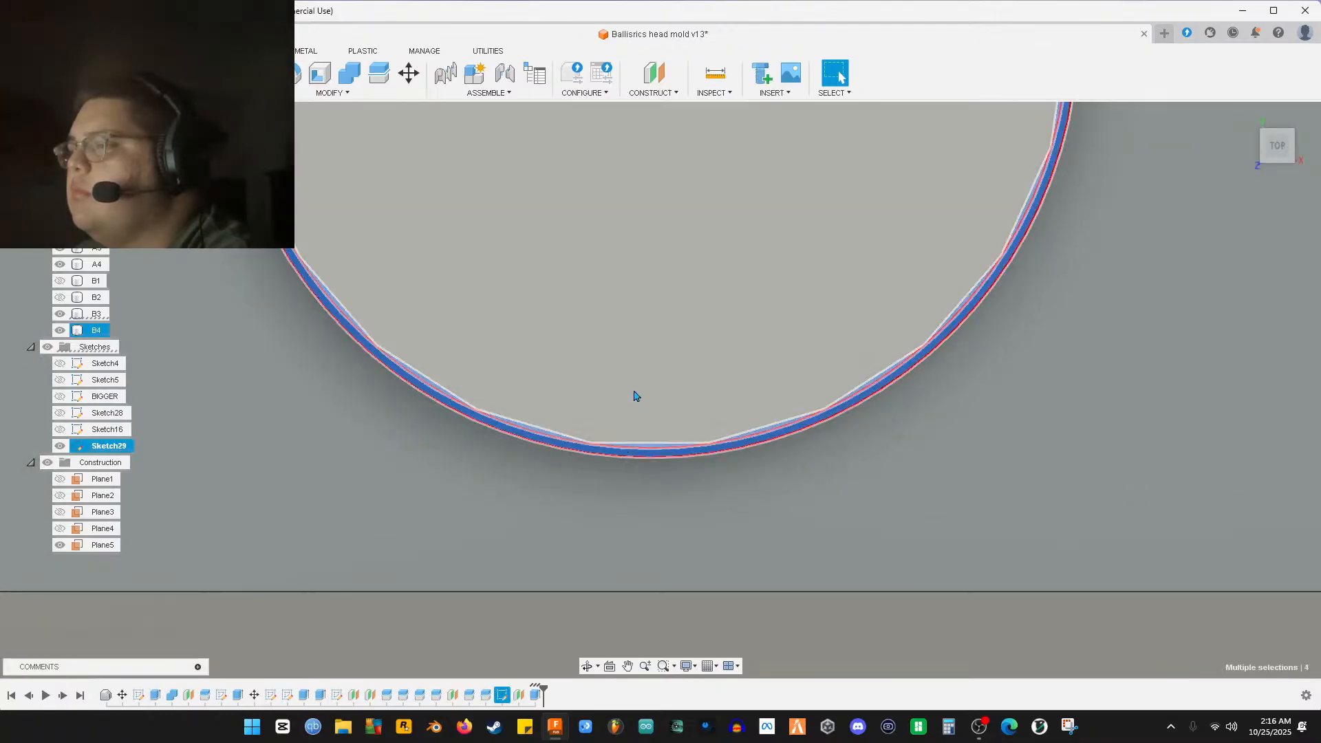
{"action": "left_click", "coordinate": [635, 391], "text": "ctrl"}
{"action": "scroll", "coordinate": [693, 454], "scroll_direction": "down", "scroll_amount": 3}
{"action": "middle_click_drag", "start_coordinate": [733, 301], "coordinate": [736, 636]}
{"action": "middle_click_drag", "start_coordinate": [761, 171], "coordinate": [752, 619]}
{"action": "middle_click_drag", "start_coordinate": [773, 294], "coordinate": [761, 619]}
{"action": "middle_click_drag", "start_coordinate": [773, 219], "coordinate": [620, 527]}
{"action": "scroll", "coordinate": [675, 438], "scroll_direction": "up", "scroll_amount": 1}
{"action": "scroll", "coordinate": [675, 438], "scroll_direction": "up", "scroll_amount": 4}
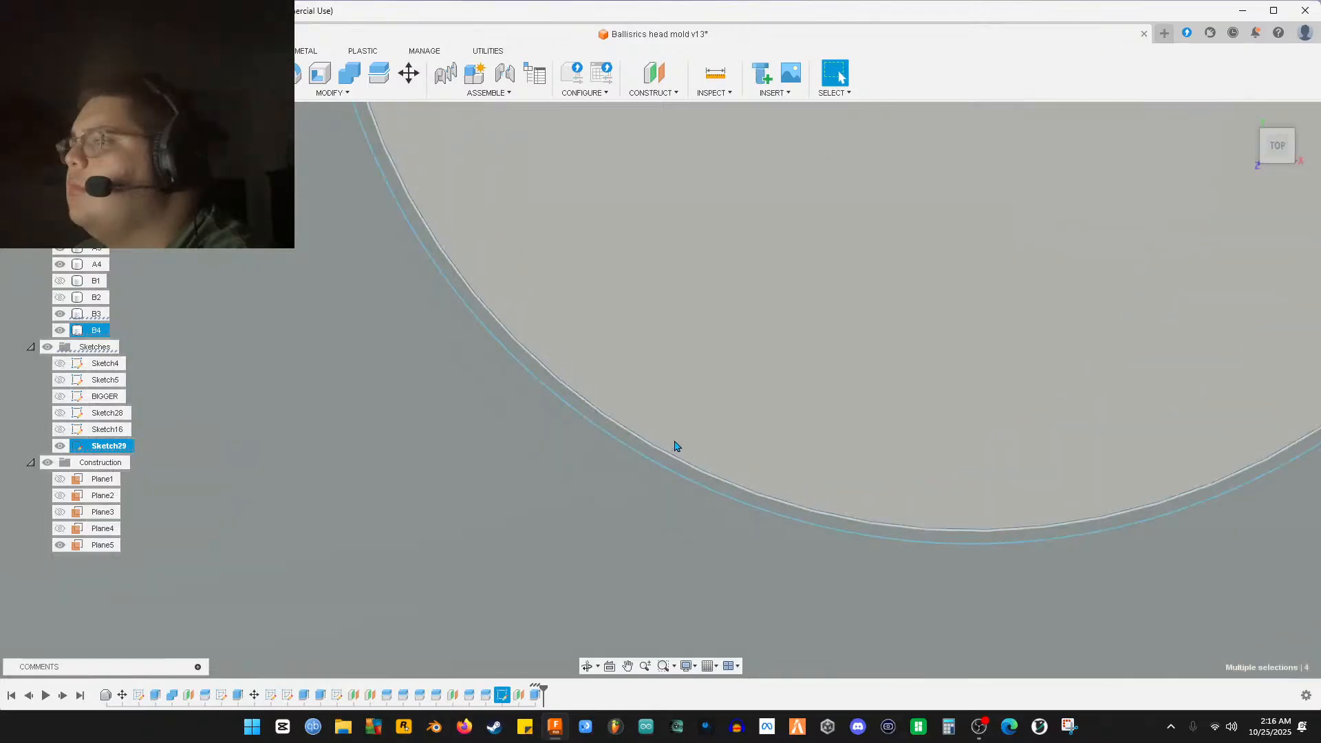
{"action": "left_click", "coordinate": [665, 476], "text": "ctrl"}
{"action": "left_click", "coordinate": [708, 407], "text": "ctrl"}
{"action": "scroll", "coordinate": [815, 462], "scroll_direction": "down", "scroll_amount": 4}
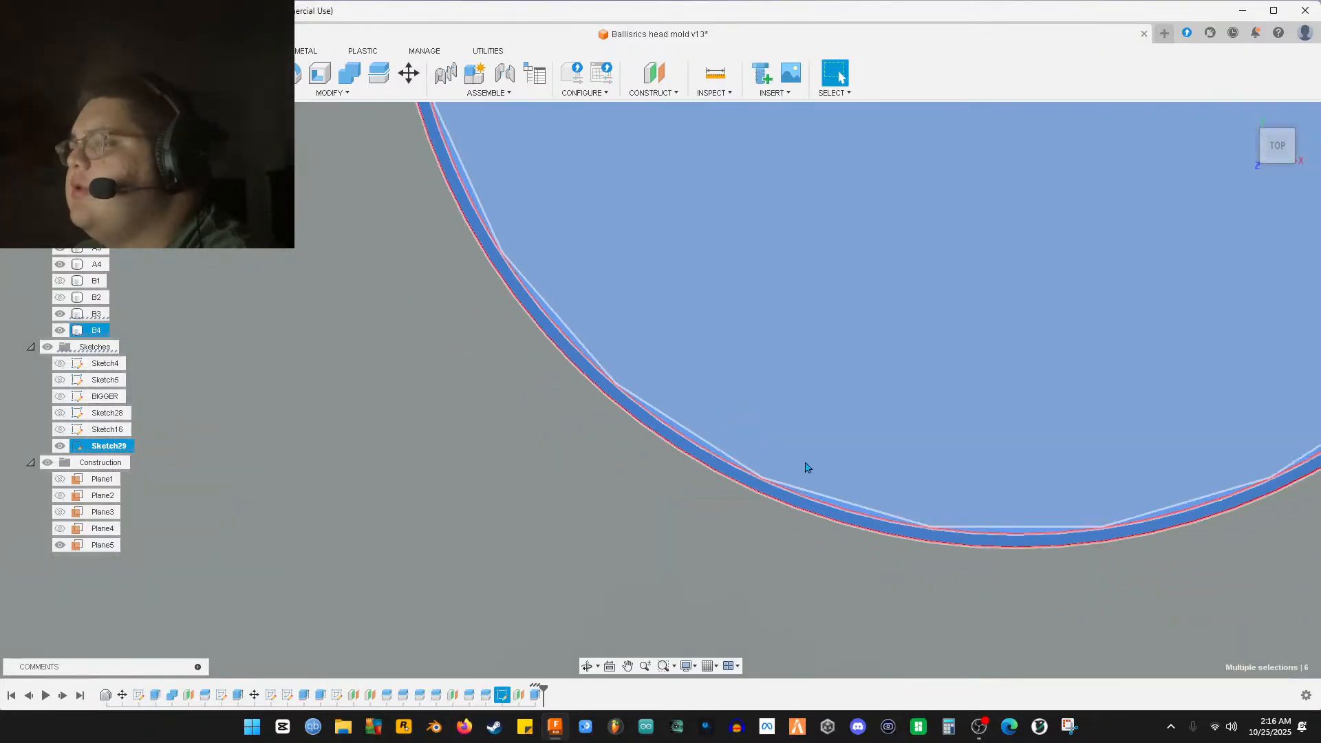
Add the ring and inner circle profiles of the remaining three pins on the other half
{"action": "middle_click_drag", "start_coordinate": [1020, 416], "coordinate": [669, 438]}
{"action": "middle_click_drag", "start_coordinate": [1070, 412], "coordinate": [808, 433]}
{"action": "scroll", "coordinate": [939, 449], "scroll_direction": "down", "scroll_amount": 4}
{"action": "middle_click_drag", "start_coordinate": [1204, 430], "coordinate": [434, 386]}
{"action": "middle_click_drag", "start_coordinate": [932, 369], "coordinate": [127, 369]}
{"action": "scroll", "coordinate": [667, 422], "scroll_direction": "up", "scroll_amount": 2}
{"action": "scroll", "coordinate": [666, 422], "scroll_direction": "up", "scroll_amount": 3}
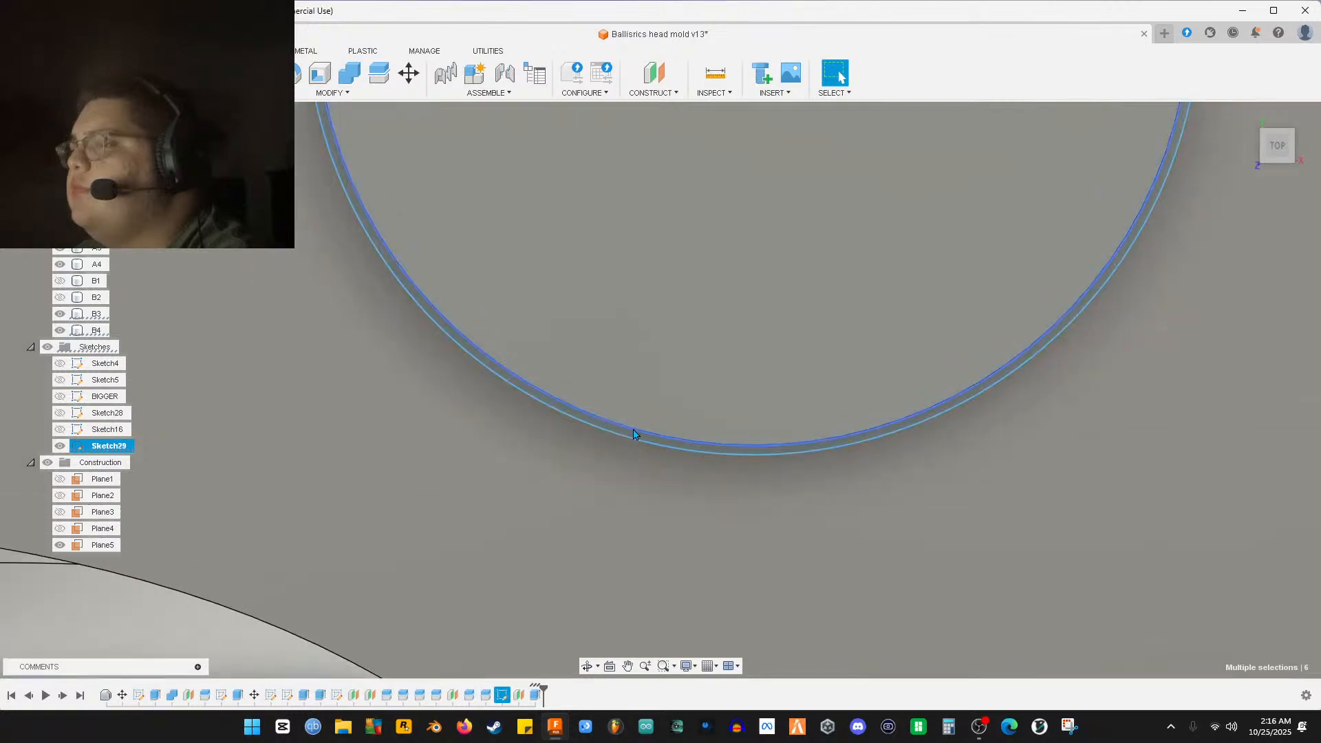
{"action": "left_click", "coordinate": [667, 406], "text": "ctrl"}
{"action": "scroll", "coordinate": [752, 502], "scroll_direction": "down", "scroll_amount": 8}
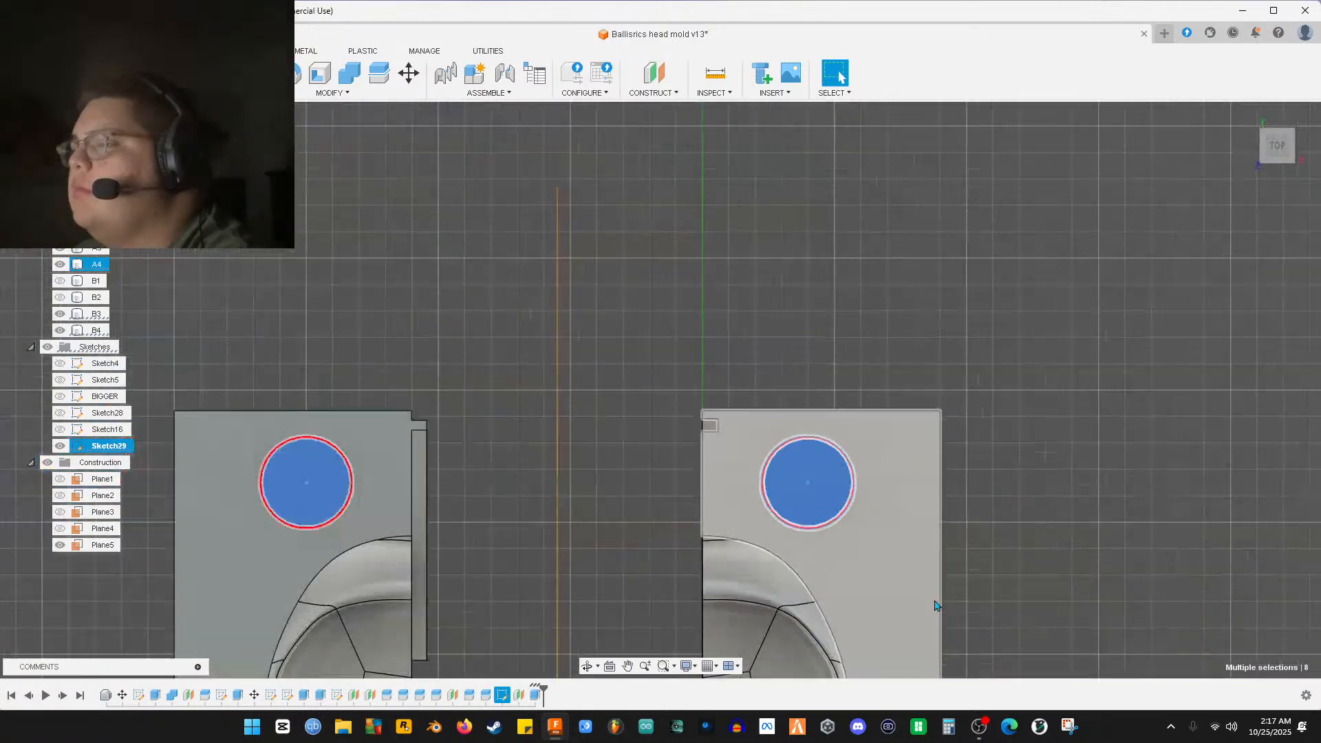
{"action": "middle_click_drag", "start_coordinate": [876, 509], "coordinate": [686, 89]}
{"action": "scroll", "coordinate": [657, 549], "scroll_direction": "up", "scroll_amount": 6}
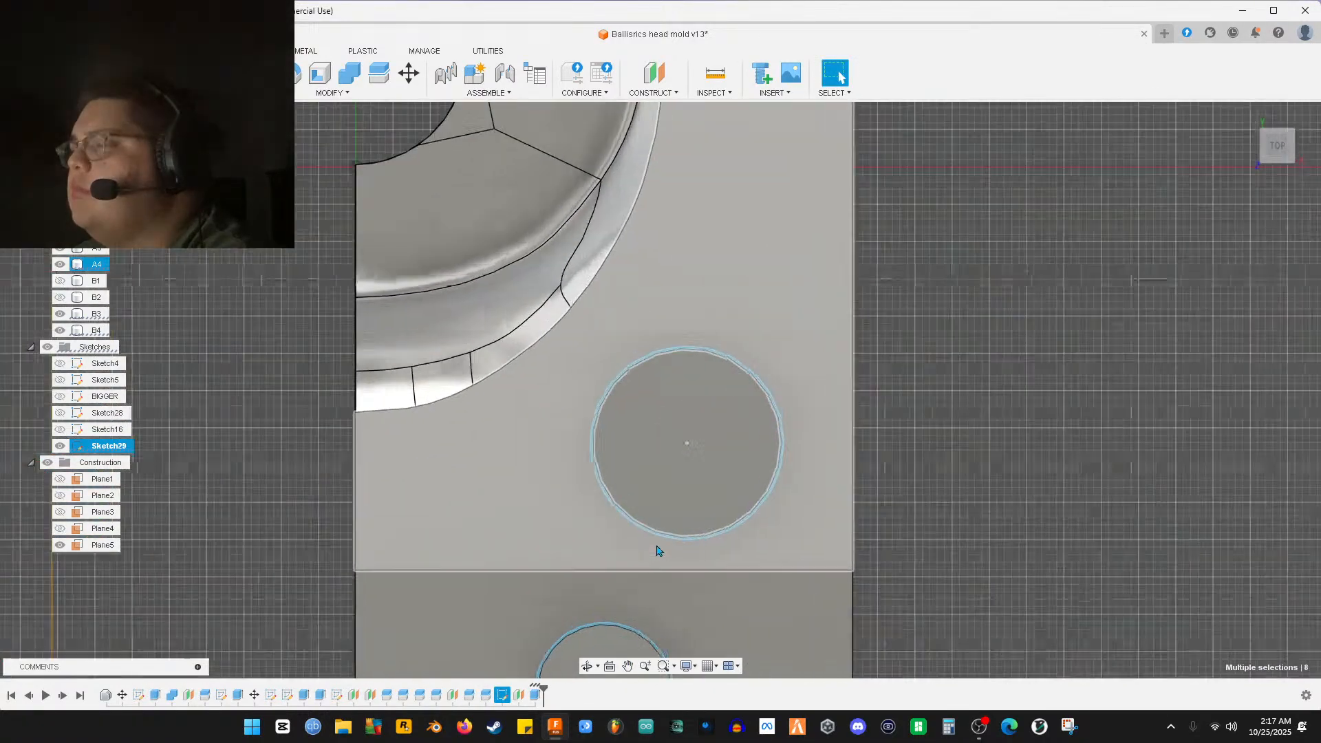
{"action": "scroll", "coordinate": [643, 530], "scroll_direction": "up", "scroll_amount": 5}
{"action": "left_click", "coordinate": [628, 498], "text": "ctrl"}
{"action": "left_click", "coordinate": [680, 490], "text": "ctrl"}
{"action": "scroll", "coordinate": [680, 492], "scroll_direction": "down", "scroll_amount": 9}
{"action": "middle_click_drag", "start_coordinate": [705, 549], "coordinate": [795, 14]}
{"action": "scroll", "coordinate": [646, 348], "scroll_direction": "up", "scroll_amount": 9}
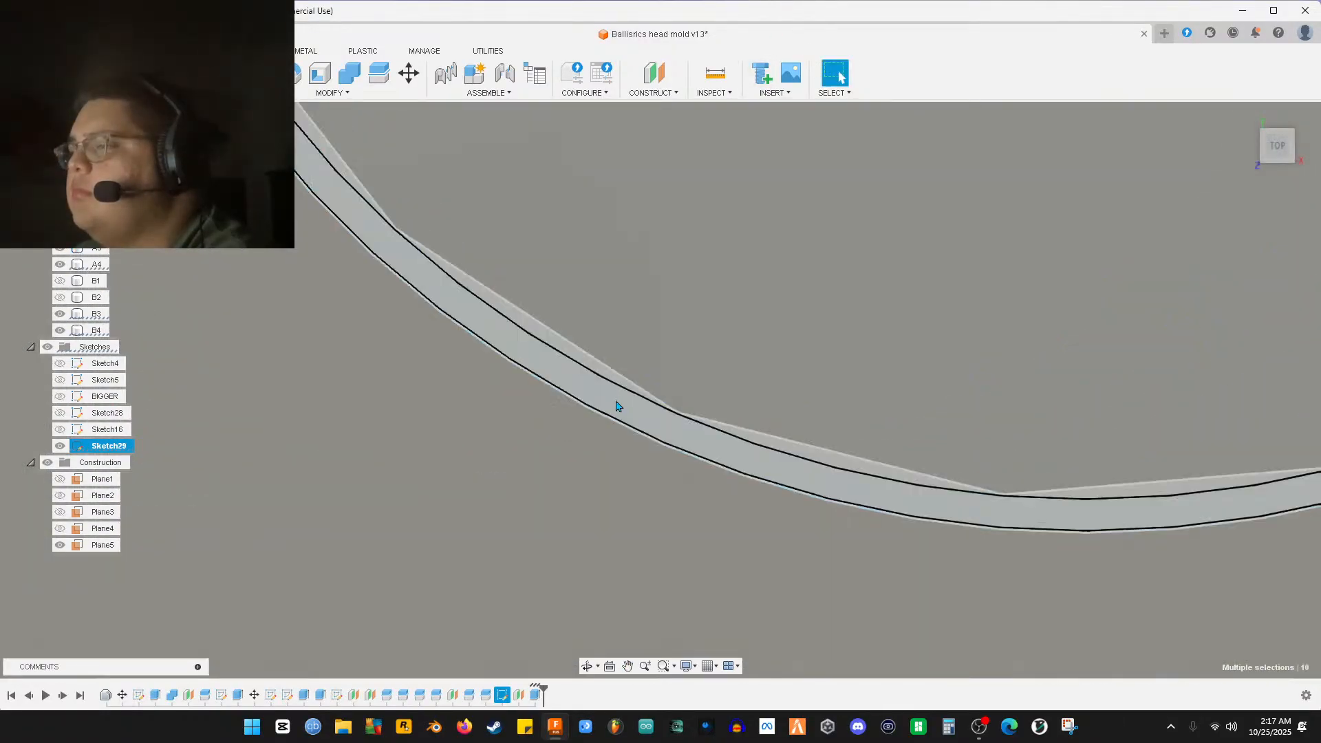
{"action": "left_click", "coordinate": [615, 400], "text": "ctrl"}
{"action": "left_click", "coordinate": [667, 298], "text": "ctrl"}
{"action": "scroll", "coordinate": [675, 394], "scroll_direction": "down", "scroll_amount": 9}
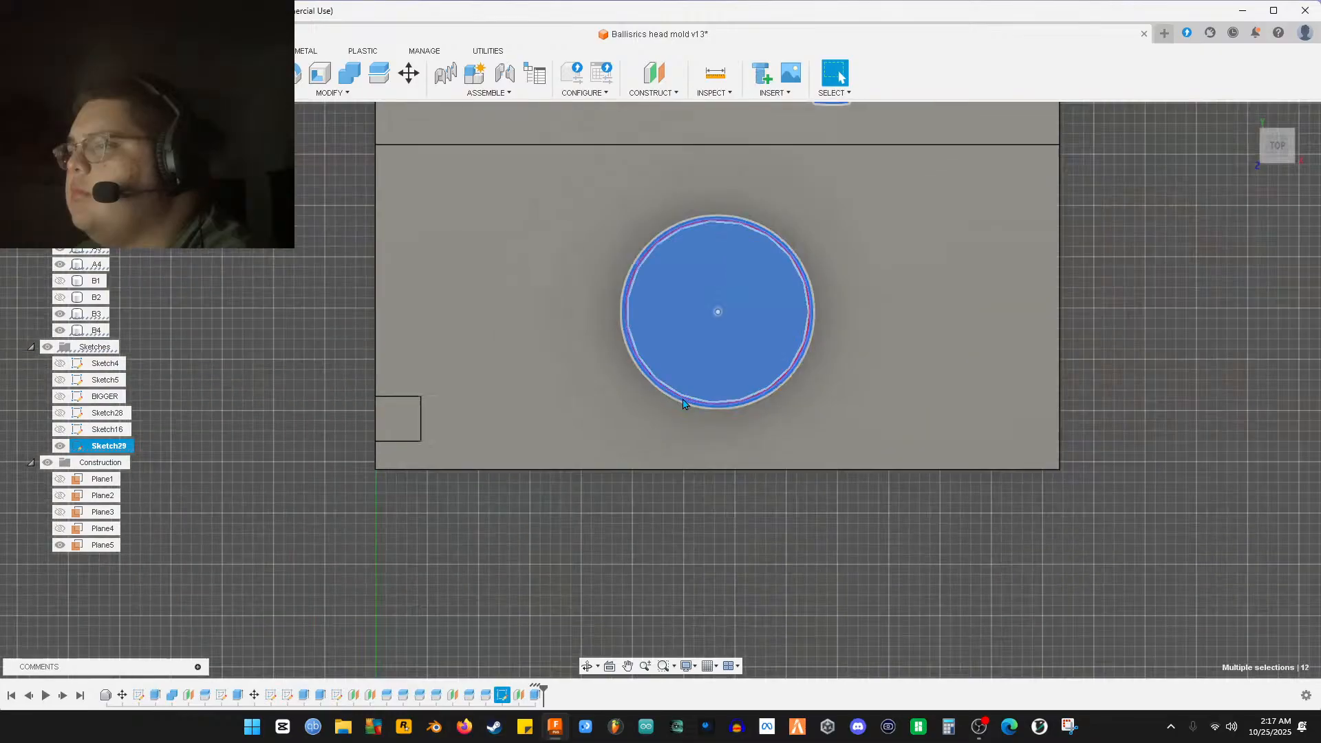
{"action": "scroll", "coordinate": [673, 410], "scroll_direction": "down", "scroll_amount": 3}
{"action": "middle_click_drag", "start_coordinate": [465, 452], "coordinate": [566, 302], "text": "shift"}
{"action": "middle_click_drag", "start_coordinate": [566, 427], "coordinate": [596, 293]}
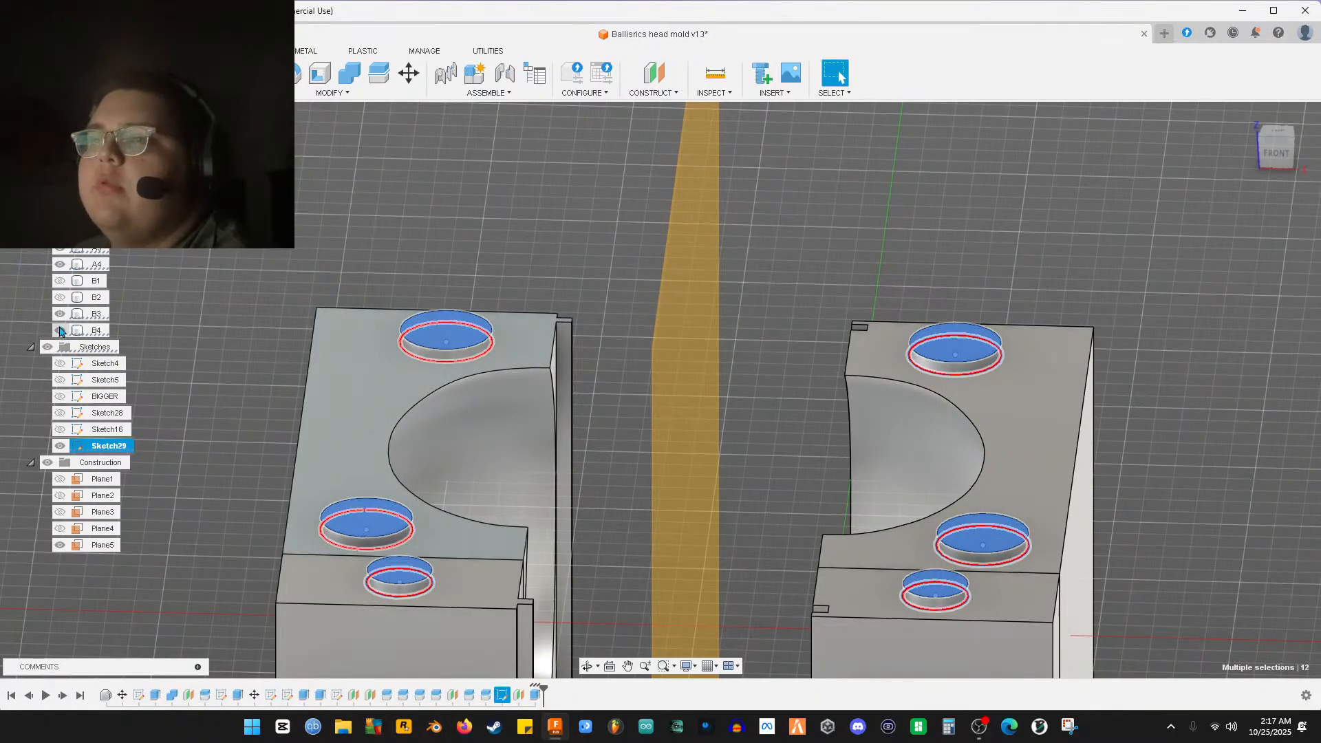
Hide the left-half bodies and the right mold half, then show bodies B2 and B1 again
{"action": "left_click", "coordinate": [59, 330]}
{"action": "left_click", "coordinate": [60, 314]}
{"action": "left_click", "coordinate": [60, 264]}
{"action": "left_click", "coordinate": [60, 297]}
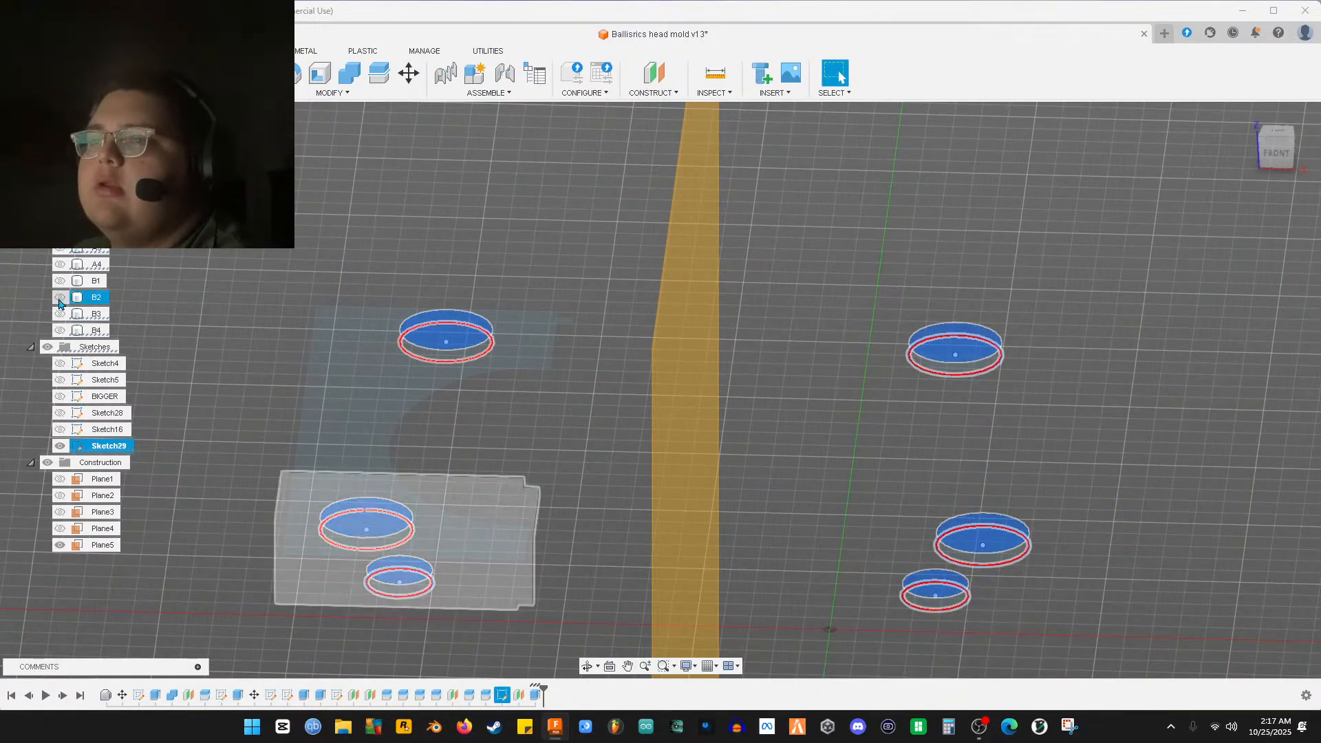
{"action": "left_click", "coordinate": [60, 281]}
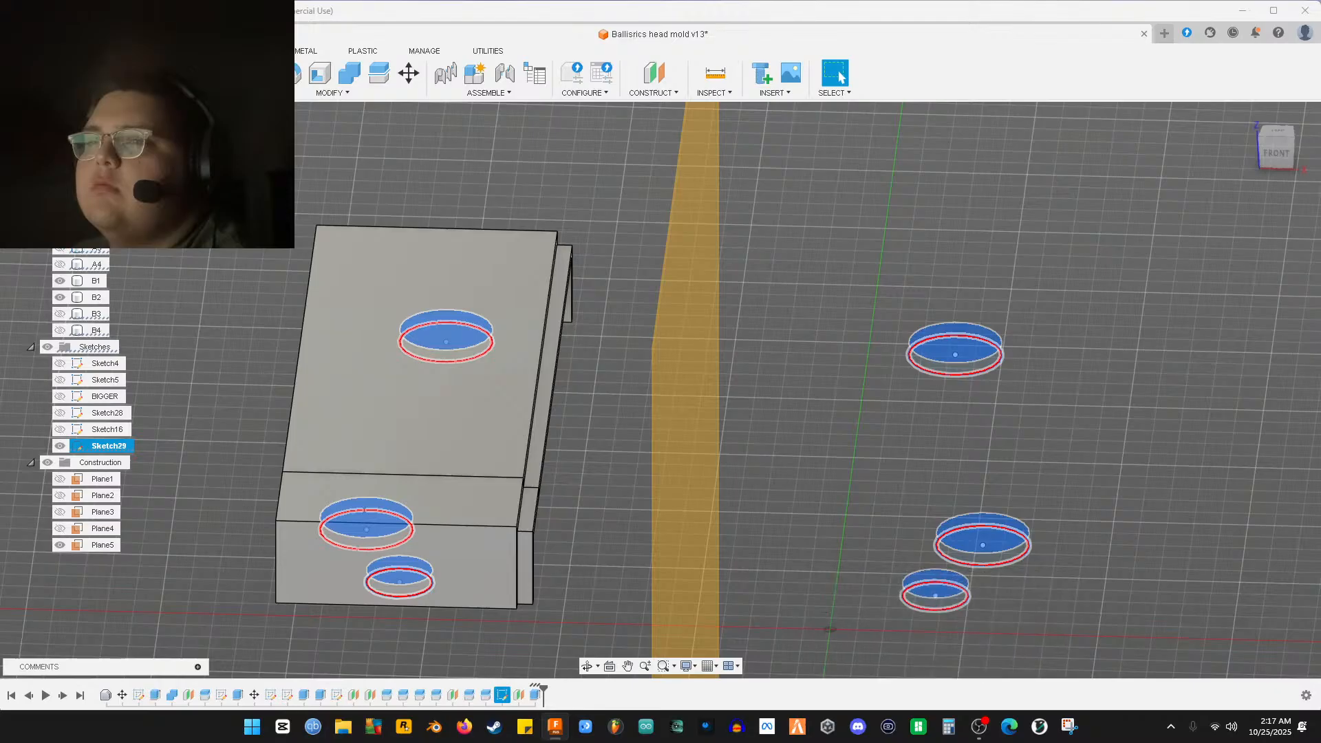
From the bottom view, start a new extrude on the six circle profiles
{"action": "middle_click_drag", "start_coordinate": [482, 324], "coordinate": [512, 412], "text": "shift"}
{"action": "scroll", "coordinate": [511, 418], "scroll_direction": "up", "scroll_amount": 5}
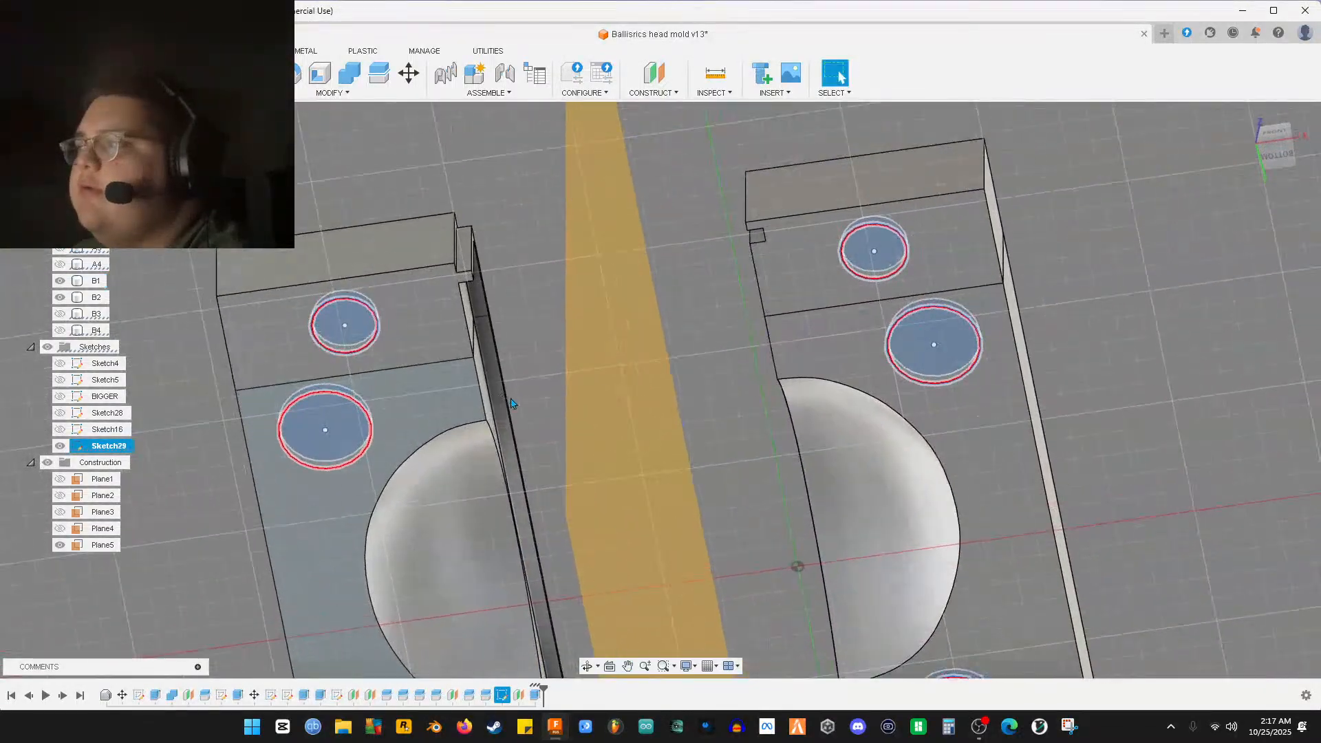
{"action": "scroll", "coordinate": [510, 418], "scroll_direction": "down", "scroll_amount": 5}
{"action": "mouse_move", "coordinate": [556, 453]}
{"action": "middle_mouse_down", "text": "shift"}
{"action": "mouse_move", "coordinate": [551, 430]}
{"action": "mouse_move", "coordinate": [557, 451]}
{"action": "middle_mouse_up", "text": "shift"}
{"action": "key", "text": "Escape"}
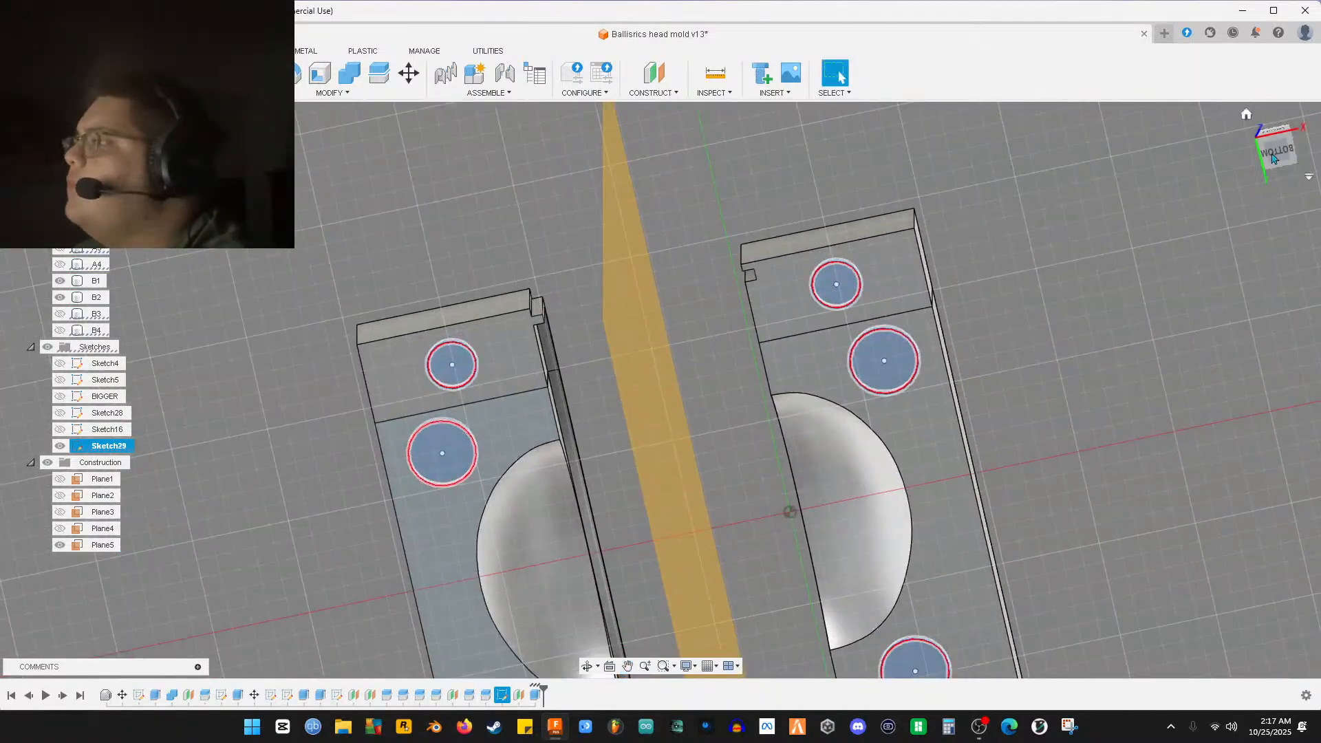
{"action": "left_click", "coordinate": [1274, 152]}
{"action": "scroll", "coordinate": [502, 399], "scroll_direction": "up", "scroll_amount": 5}
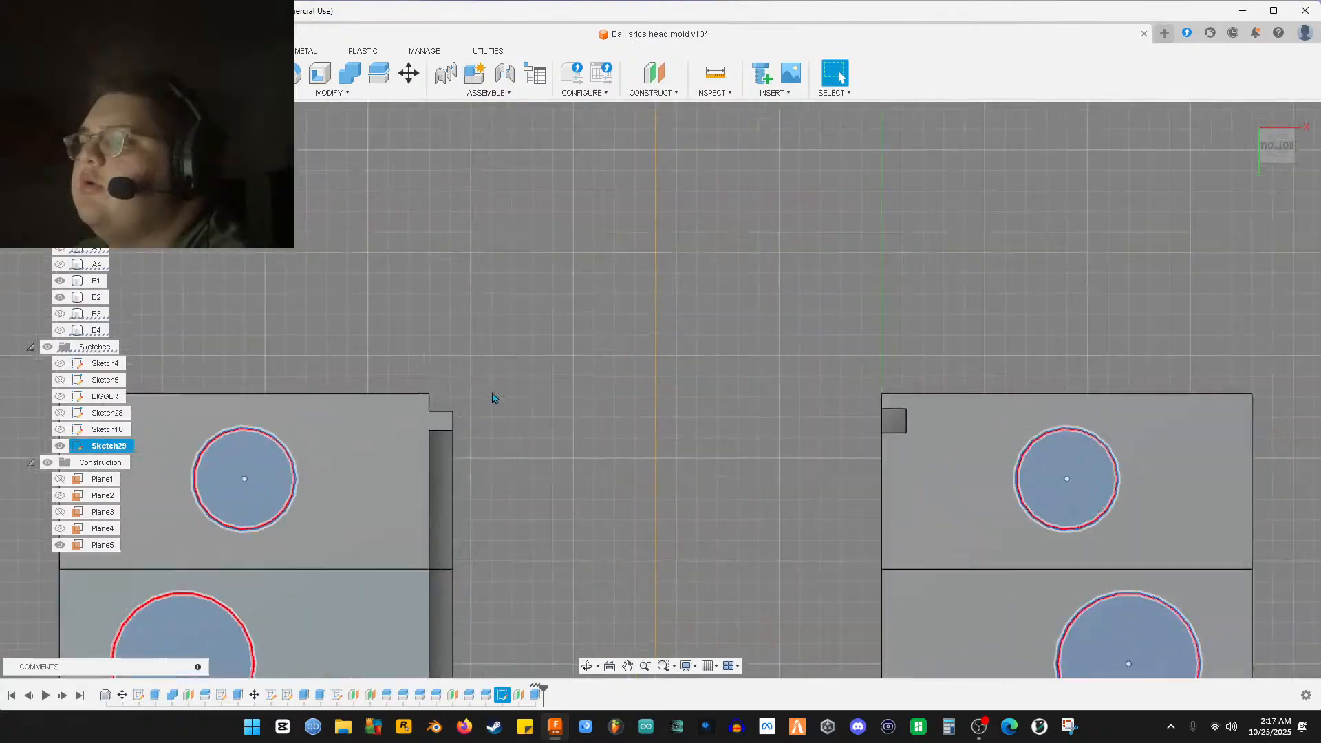
{"action": "middle_click_drag", "start_coordinate": [413, 443], "coordinate": [619, 336]}
{"action": "scroll", "coordinate": [716, 344], "scroll_direction": "down", "scroll_amount": 3}
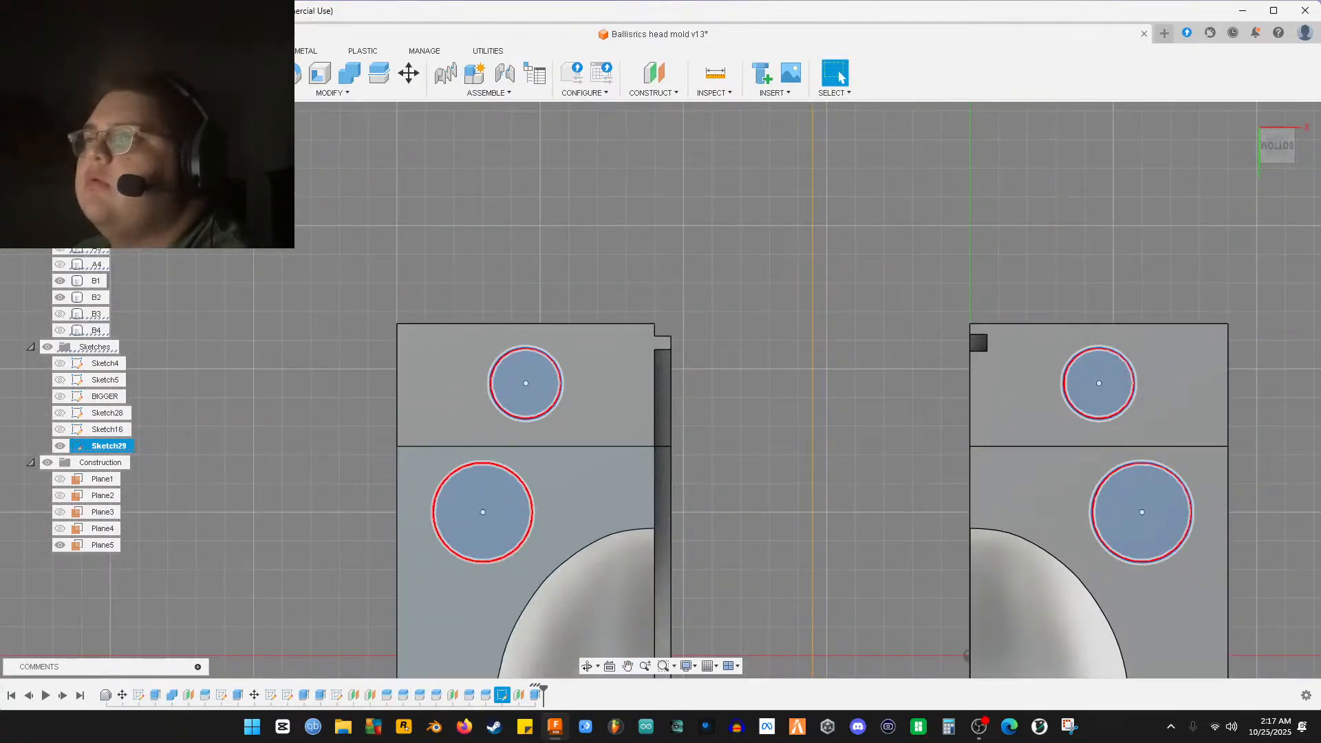
{"action": "key", "text": "e"}
{"action": "middle_click_drag", "start_coordinate": [823, 634], "coordinate": [676, 194]}
{"action": "scroll", "coordinate": [681, 348], "scroll_direction": "down", "scroll_amount": 1}
Zoom and tilt the view, then look at both mold halves straight from underneath
{"action": "scroll", "coordinate": [682, 349], "scroll_direction": "down", "scroll_amount": 1}
{"action": "scroll", "coordinate": [672, 349], "scroll_direction": "down", "scroll_amount": 3}
{"action": "scroll", "coordinate": [598, 380], "scroll_direction": "up", "scroll_amount": 6}
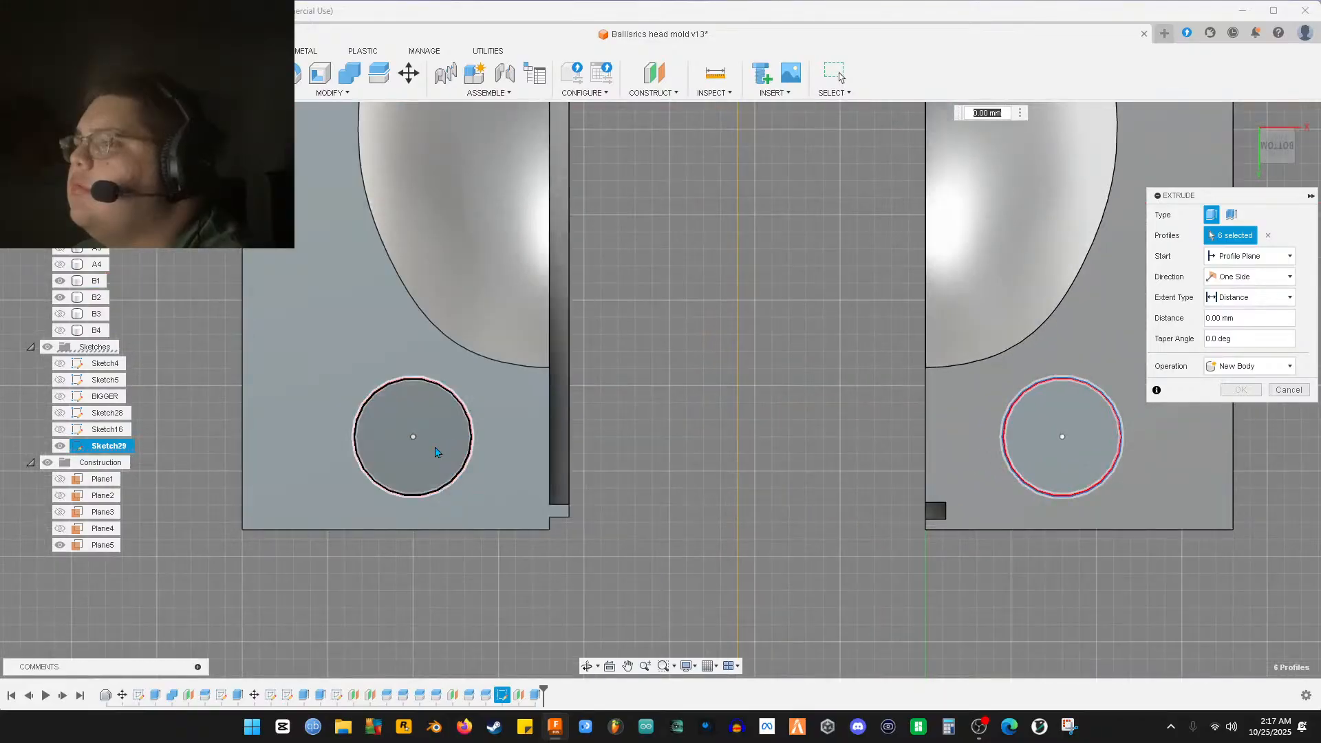
{"action": "scroll", "coordinate": [457, 454], "scroll_direction": "up", "scroll_amount": 4}
{"action": "scroll", "coordinate": [534, 443], "scroll_direction": "up", "scroll_amount": 4}
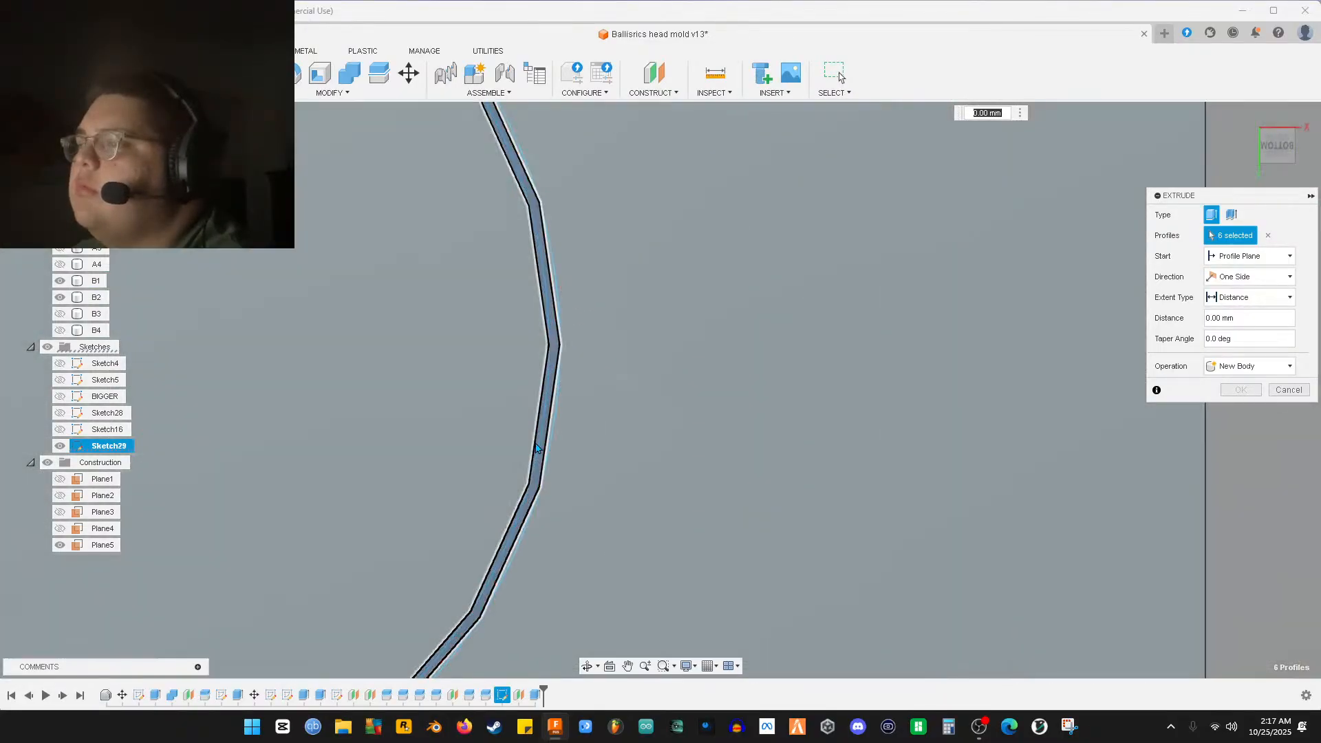
{"action": "scroll", "coordinate": [545, 487], "scroll_direction": "up", "scroll_amount": 4}
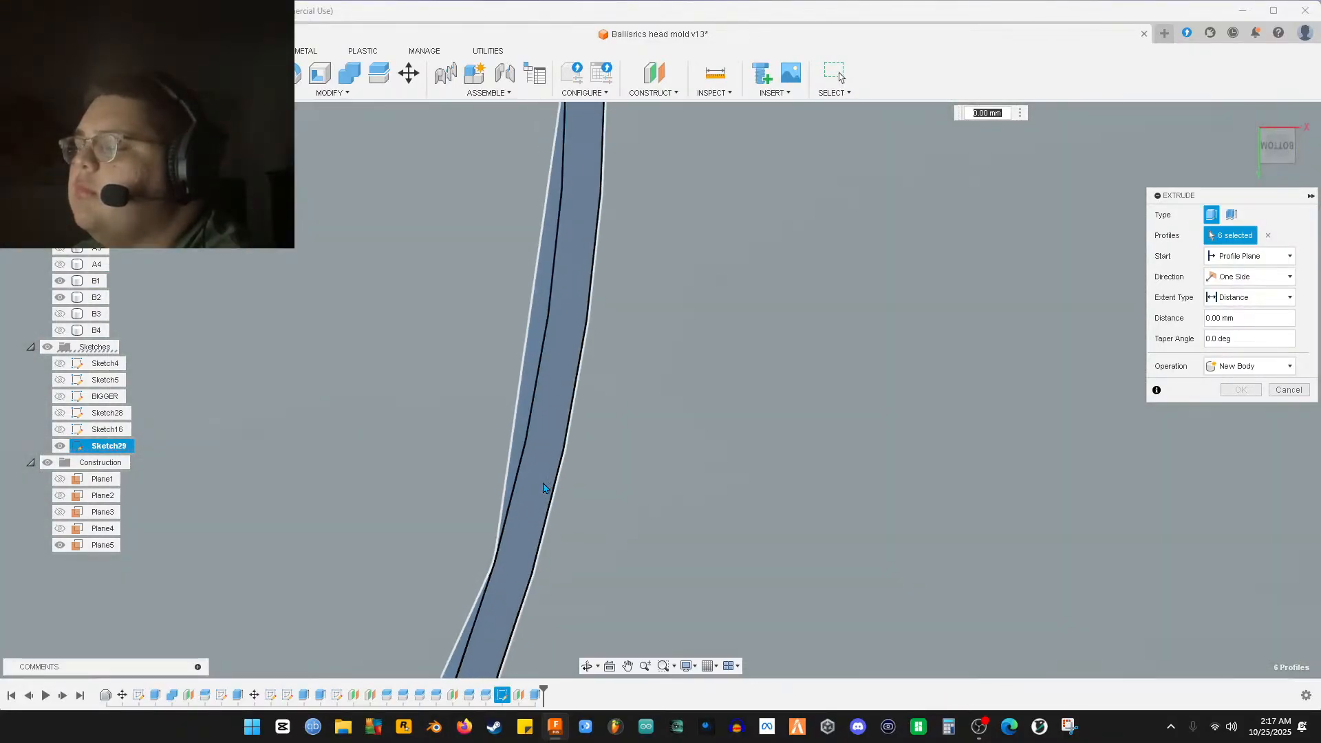
{"action": "scroll", "coordinate": [743, 546], "scroll_direction": "down", "scroll_amount": 3}
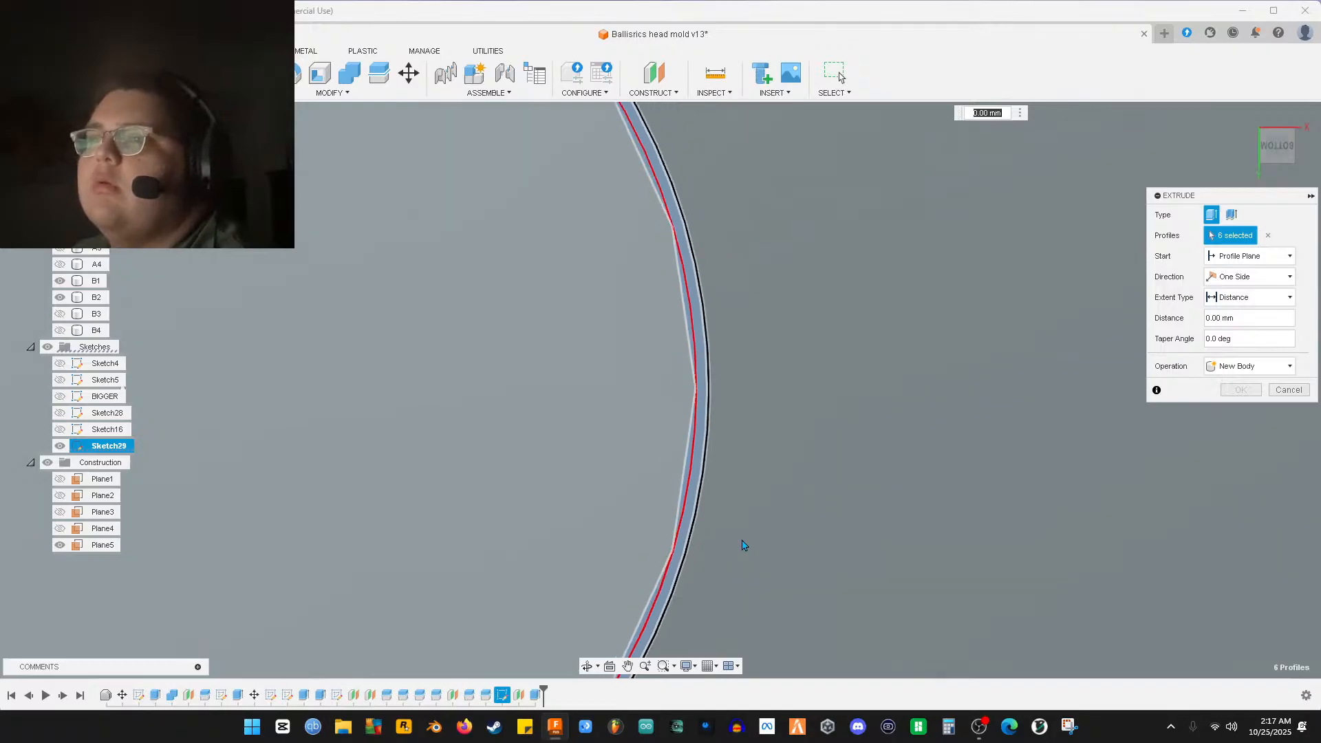
{"action": "scroll", "coordinate": [743, 544], "scroll_direction": "down", "scroll_amount": 5}
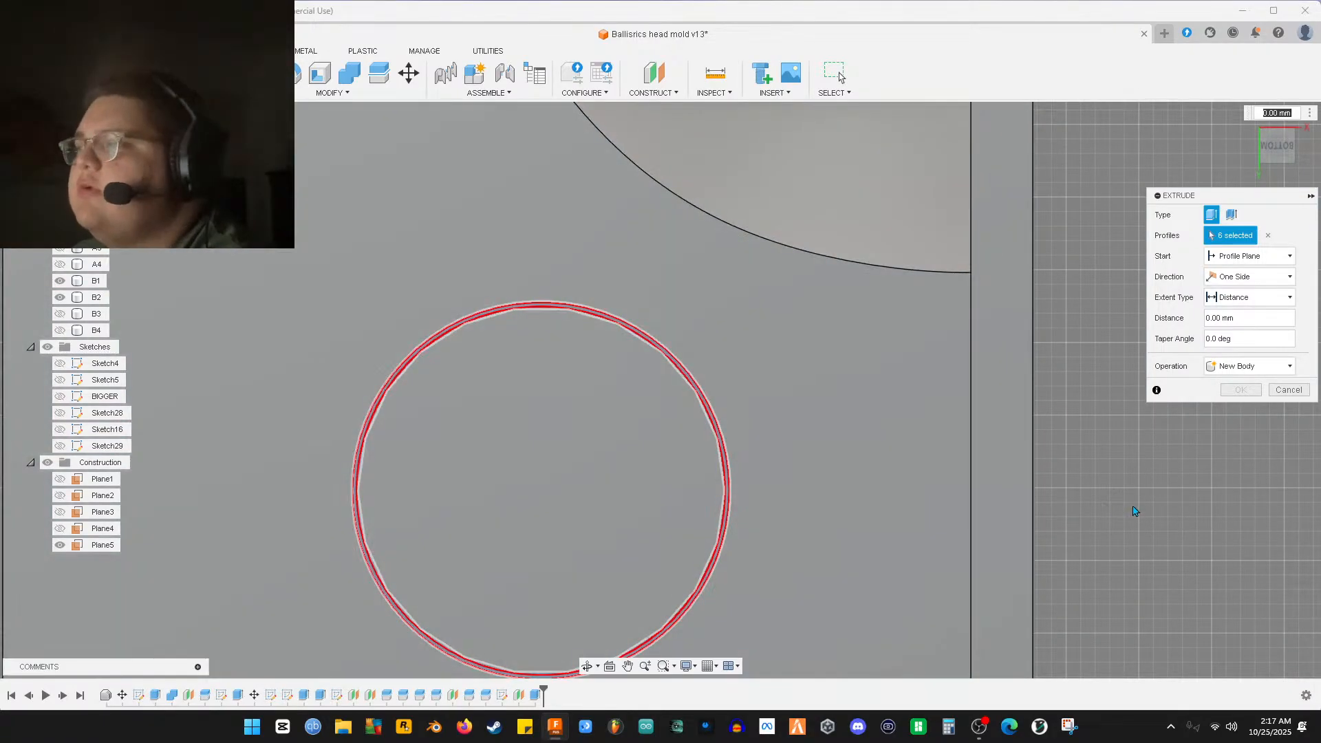
{"action": "mouse_move", "coordinate": [1134, 510]}
{"action": "middle_mouse_down", "text": "shift"}
{"action": "mouse_move", "coordinate": [973, 443]}
{"action": "mouse_move", "coordinate": [932, 507]}
{"action": "mouse_move", "coordinate": [896, 526]}
{"action": "mouse_move", "coordinate": [929, 486]}
{"action": "mouse_move", "coordinate": [1283, 394]}
{"action": "mouse_move", "coordinate": [1044, 475]}
{"action": "mouse_move", "coordinate": [1030, 421]}
{"action": "mouse_move", "coordinate": [1080, 463]}
{"action": "mouse_move", "coordinate": [781, 198]}
{"action": "mouse_move", "coordinate": [1026, 404]}
{"action": "mouse_move", "coordinate": [918, 495]}
{"action": "mouse_move", "coordinate": [1125, 264]}
{"action": "middle_mouse_up", "text": "shift"}
{"action": "scroll", "coordinate": [916, 499], "scroll_direction": "down", "scroll_amount": 5}
{"action": "left_click", "coordinate": [1276, 151]}
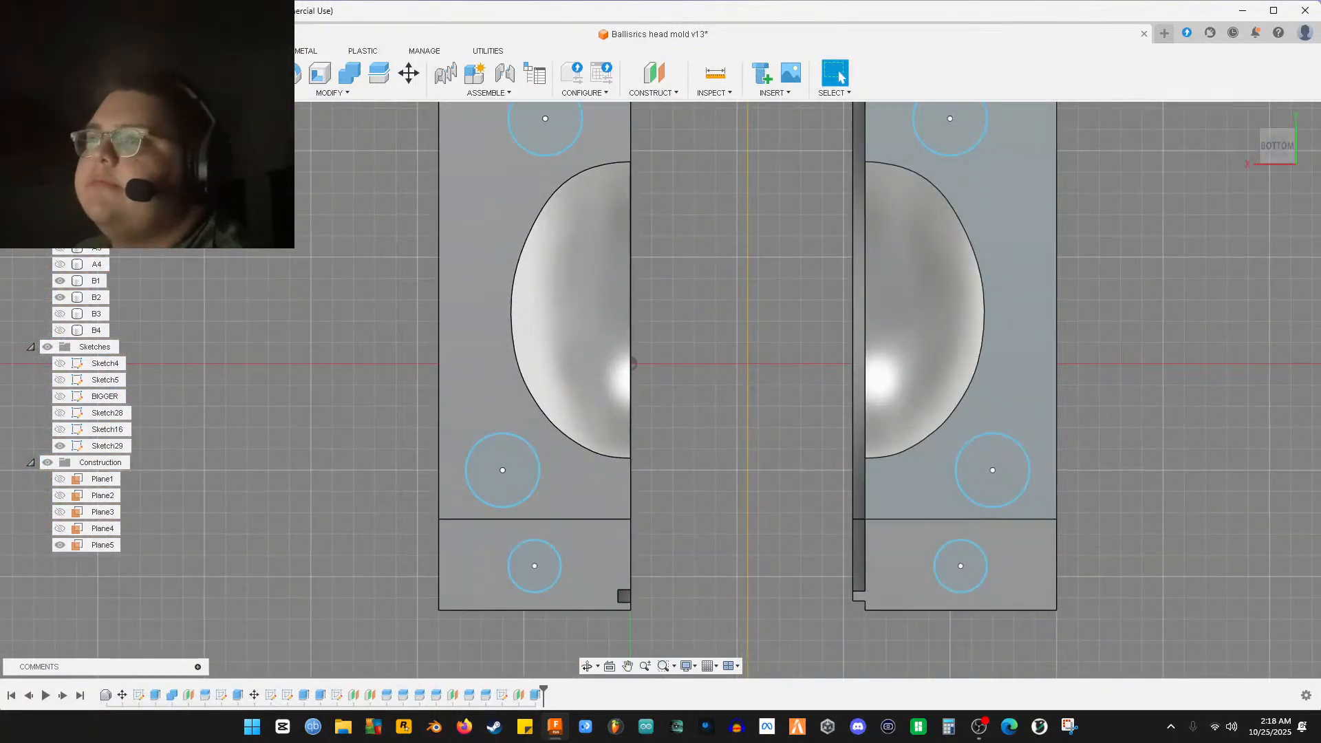
Cancel the open extrude, then box-select and clear everything across both halves
{"action": "key", "text": "e"}
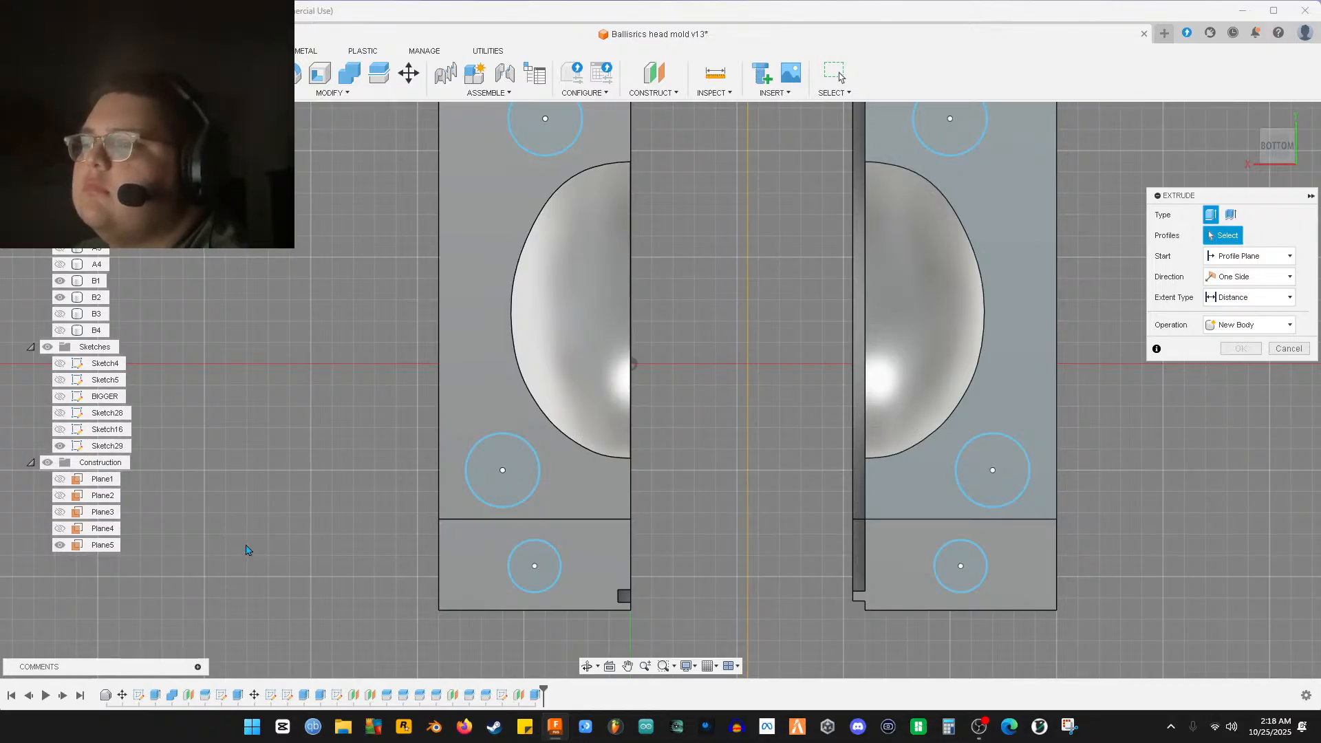
{"action": "left_click", "coordinate": [1287, 351]}
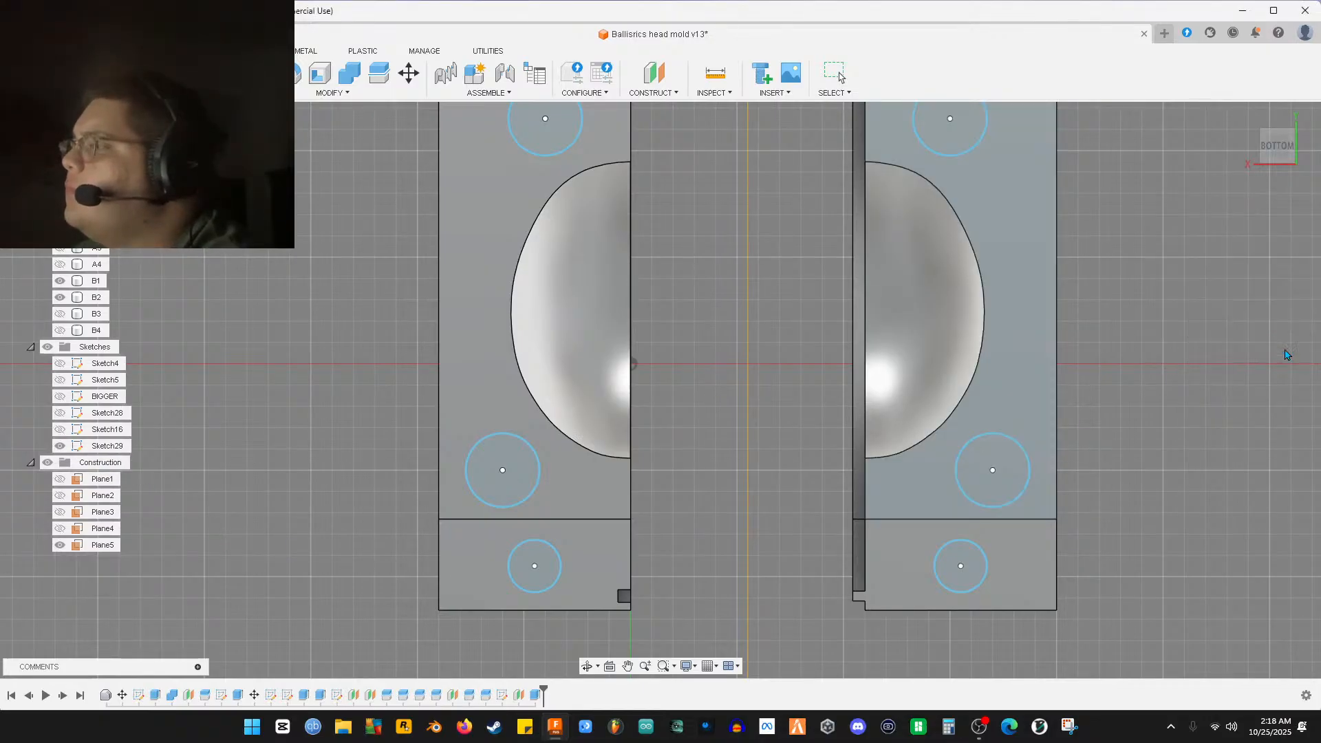
{"action": "scroll", "coordinate": [771, 421], "scroll_direction": "down", "scroll_amount": 2}
{"action": "mouse_move", "coordinate": [457, 157]}
{"action": "left_mouse_down"}
{"action": "mouse_move", "coordinate": [723, 260]}
{"action": "mouse_move", "coordinate": [993, 576]}
{"action": "left_mouse_up"}
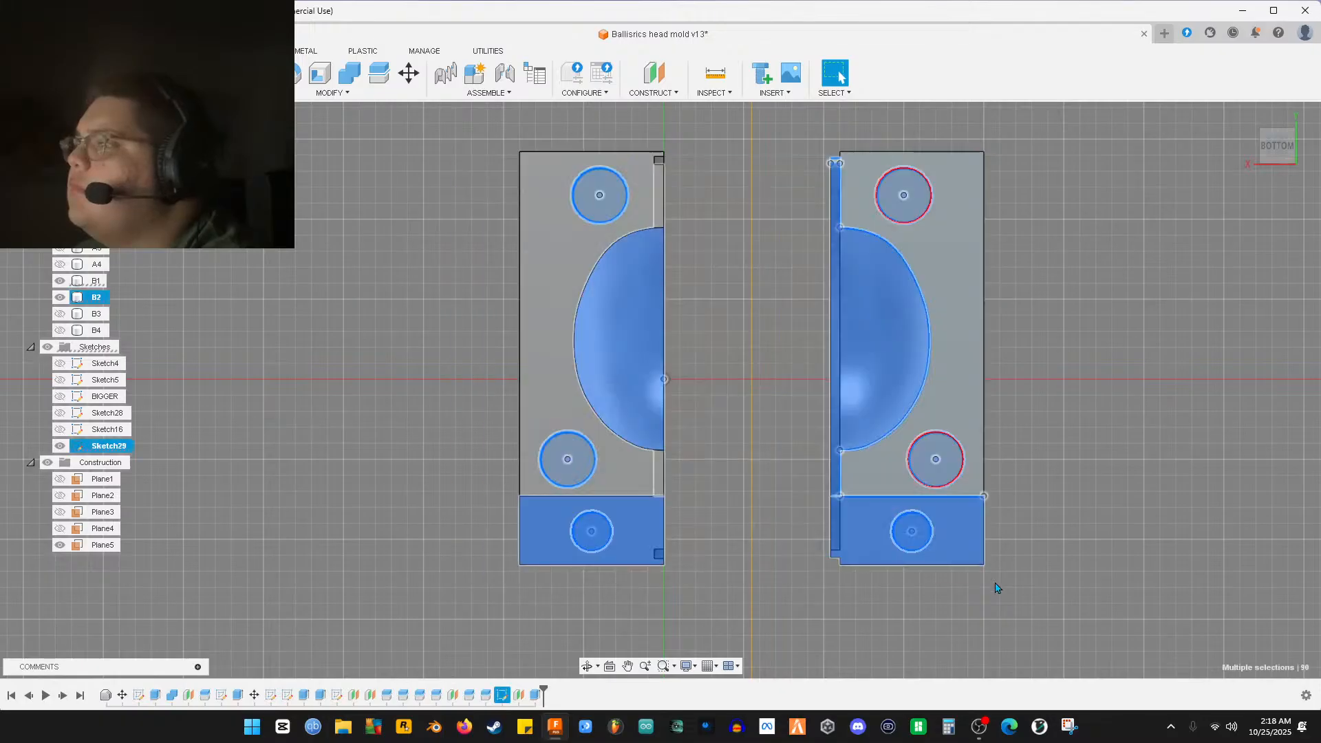
{"action": "left_click", "coordinate": [1050, 533]}
{"action": "scroll", "coordinate": [564, 428], "scroll_direction": "up", "scroll_amount": 5}
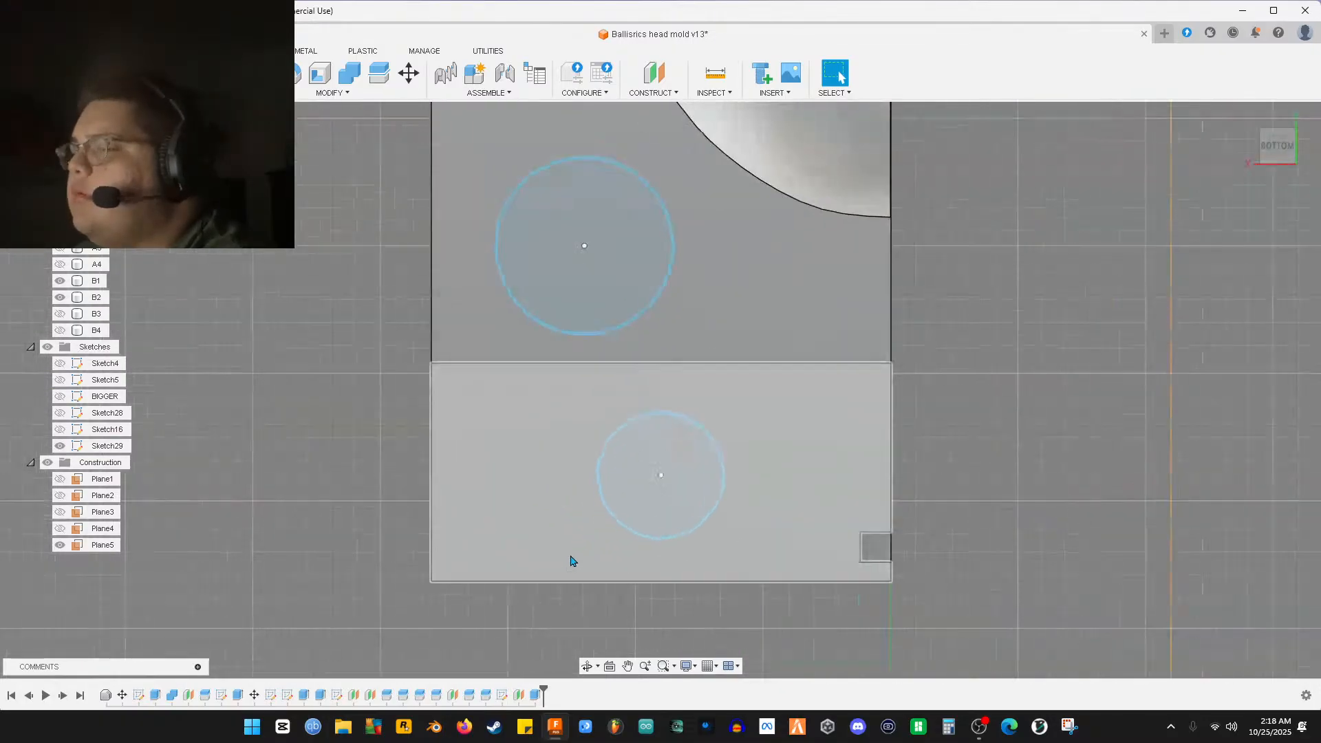
Select the bottom and upper circles on the left mold half
{"action": "left_click", "coordinate": [638, 528]}
{"action": "scroll", "coordinate": [674, 544], "scroll_direction": "up", "scroll_amount": 5}
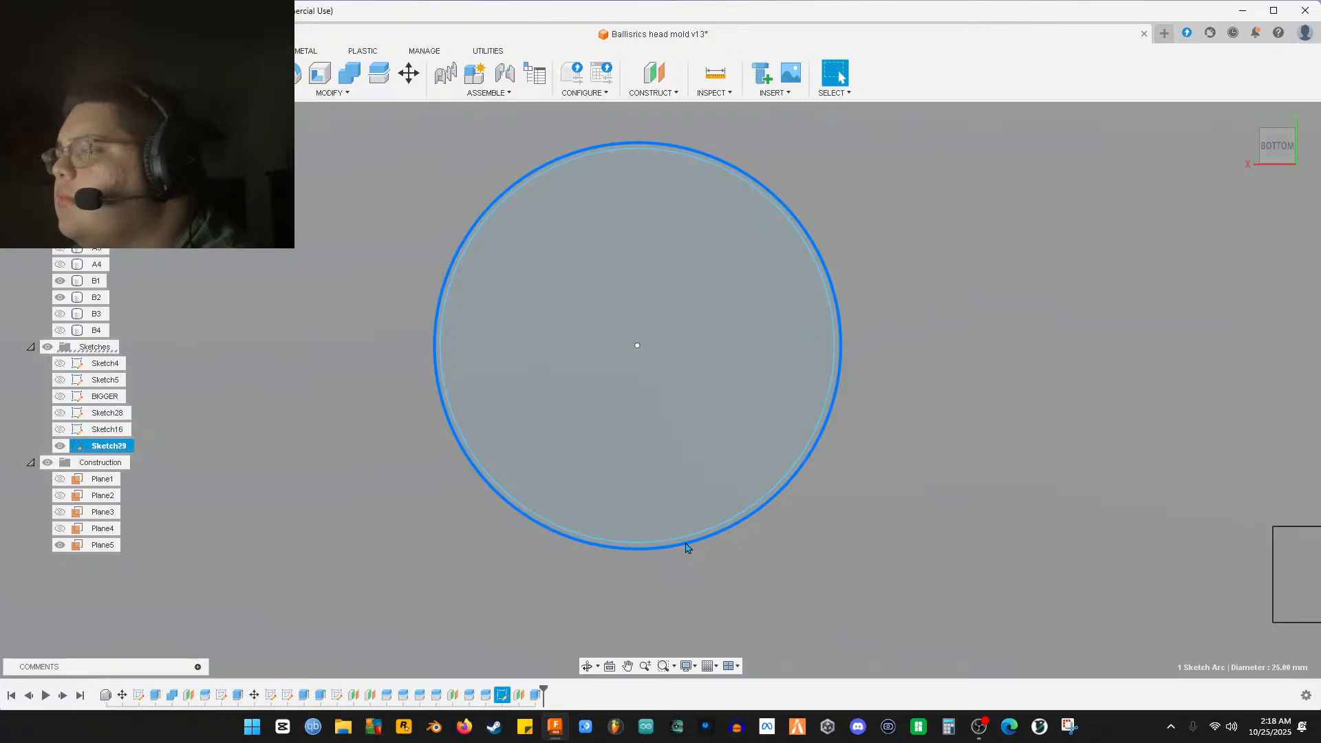
{"action": "scroll", "coordinate": [687, 547], "scroll_direction": "down", "scroll_amount": 2}
{"action": "middle_click_drag", "start_coordinate": [737, 247], "coordinate": [699, 510]}
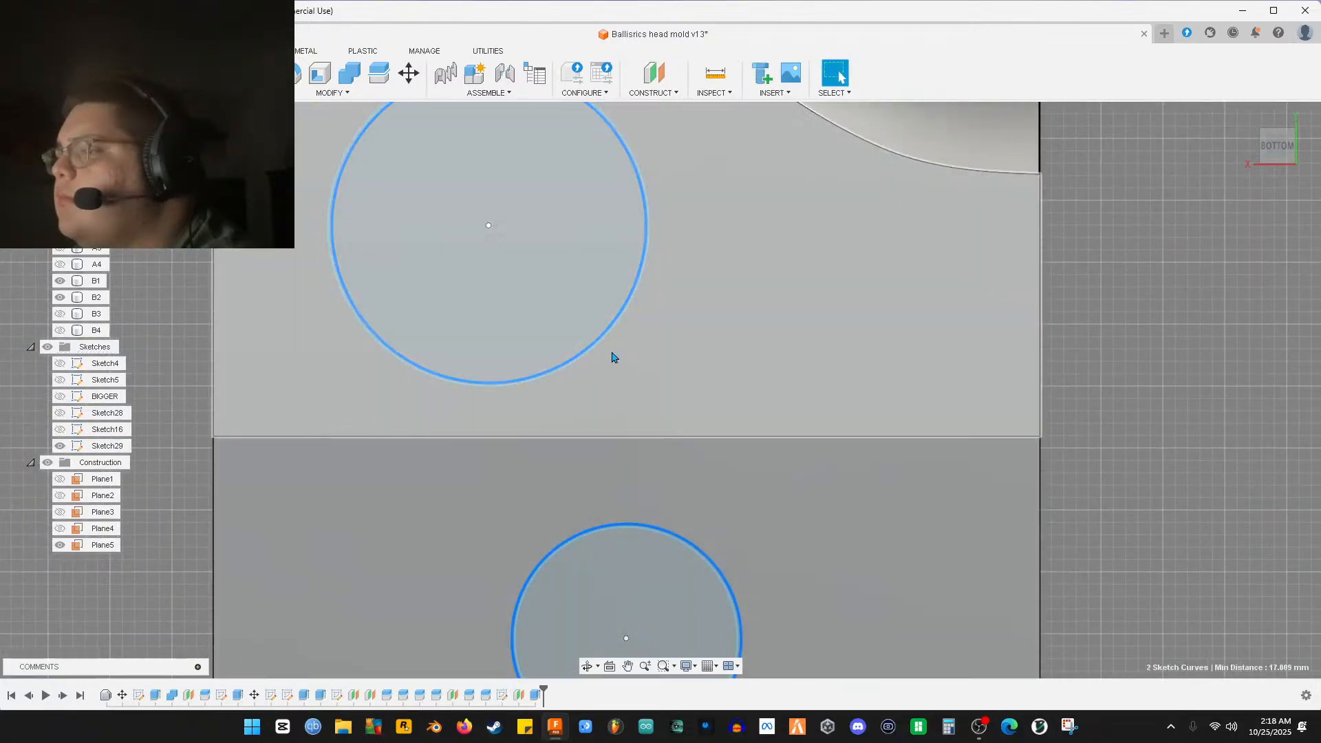
{"action": "middle_click_drag", "start_coordinate": [688, 258], "coordinate": [699, 361]}
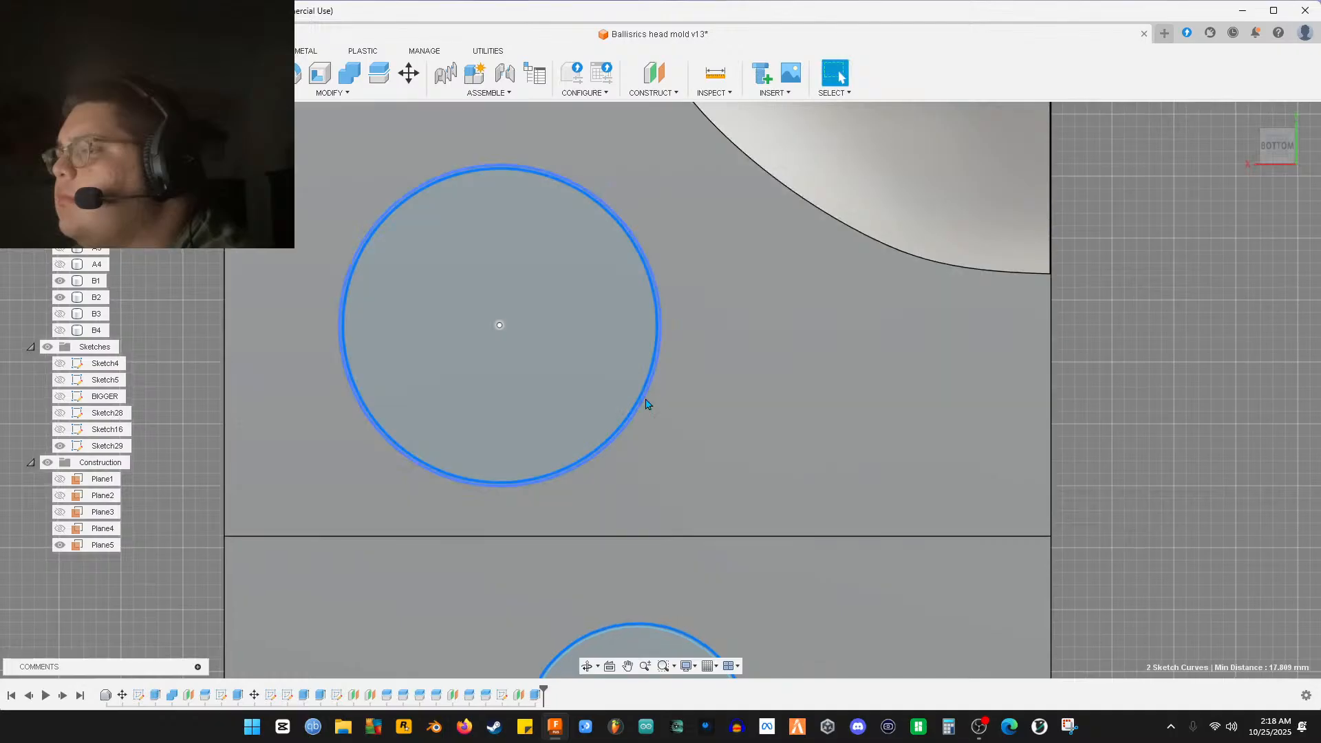
{"action": "left_click", "coordinate": [641, 402]}
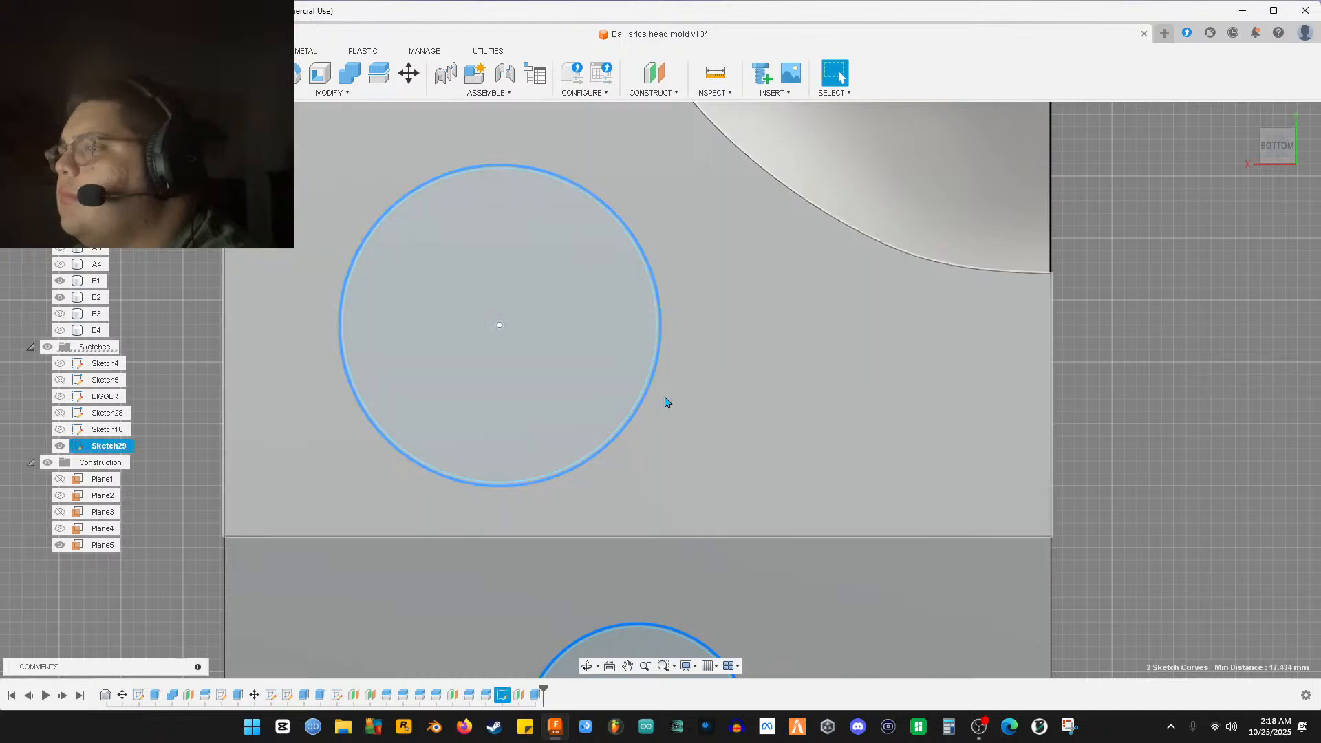
Add a circle on the right half to the selection and start a new Extrude
{"action": "middle_click_drag", "start_coordinate": [664, 398], "coordinate": [752, 496]}
{"action": "scroll", "coordinate": [764, 275], "scroll_direction": "down", "scroll_amount": 5}
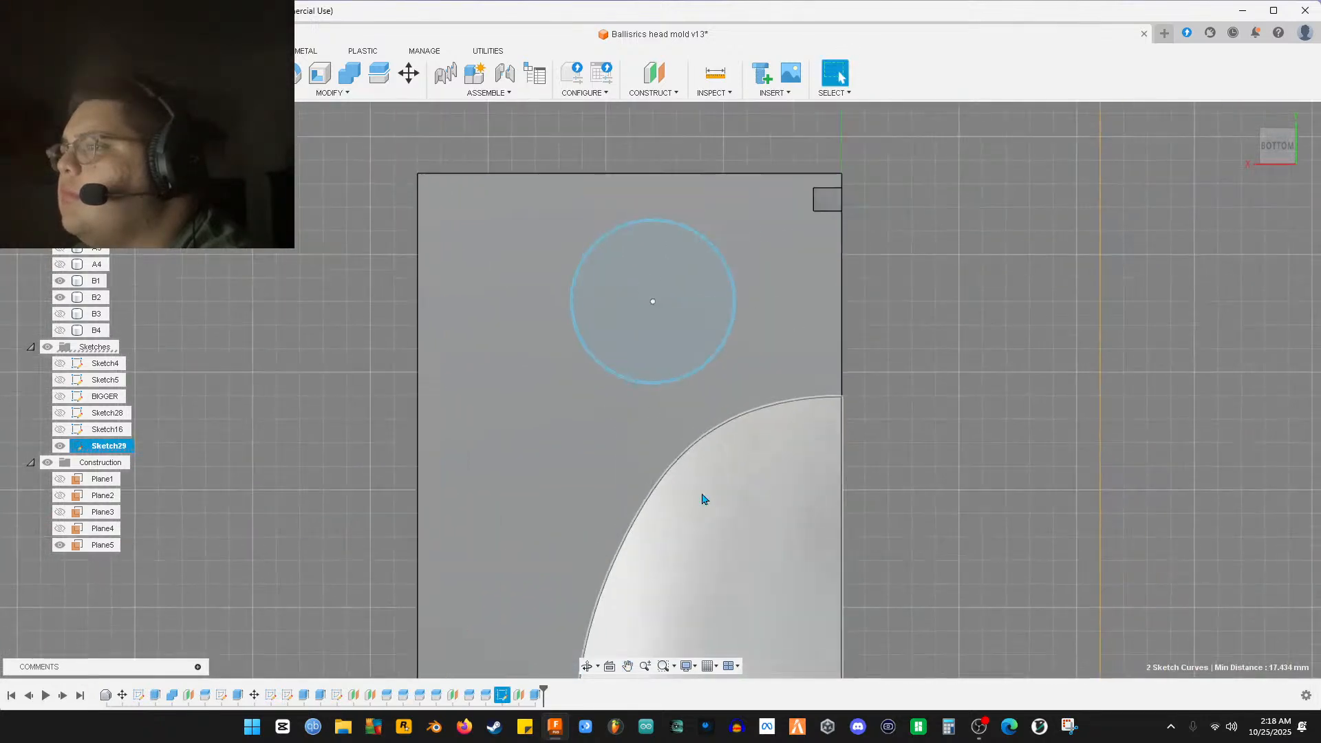
{"action": "middle_click_drag", "start_coordinate": [1029, 361], "coordinate": [355, 428]}
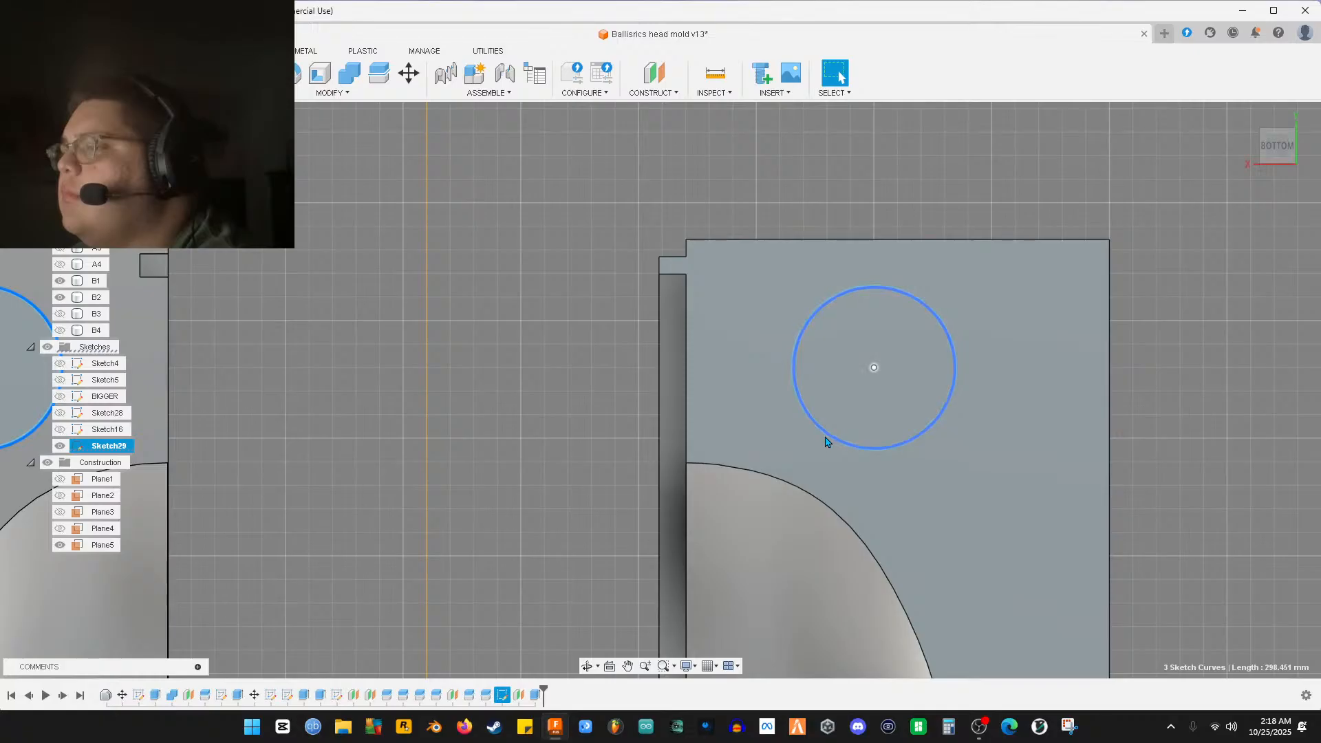
{"action": "mouse_move", "coordinate": [876, 513]}
{"action": "middle_mouse_down"}
{"action": "mouse_move", "coordinate": [570, 245]}
{"action": "mouse_move", "coordinate": [732, 236]}
{"action": "middle_mouse_up"}
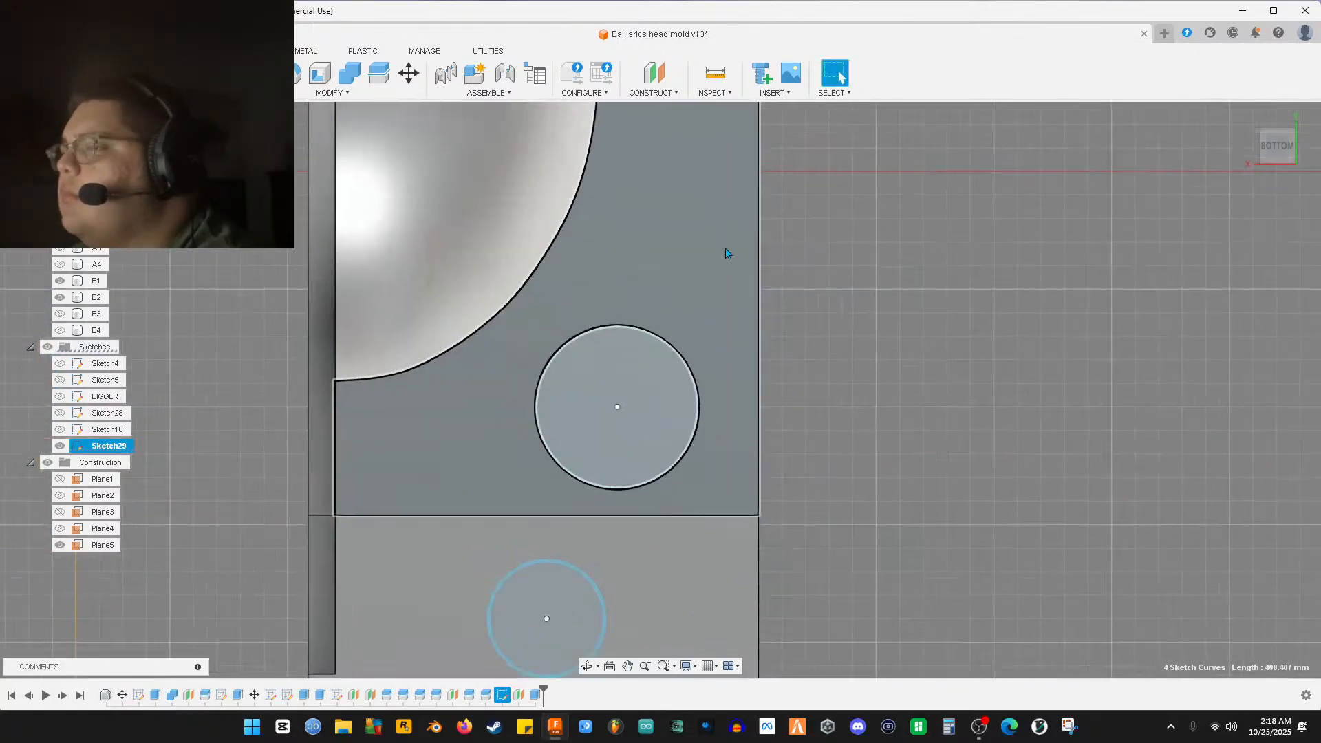
{"action": "left_click", "coordinate": [696, 419], "text": "shift"}
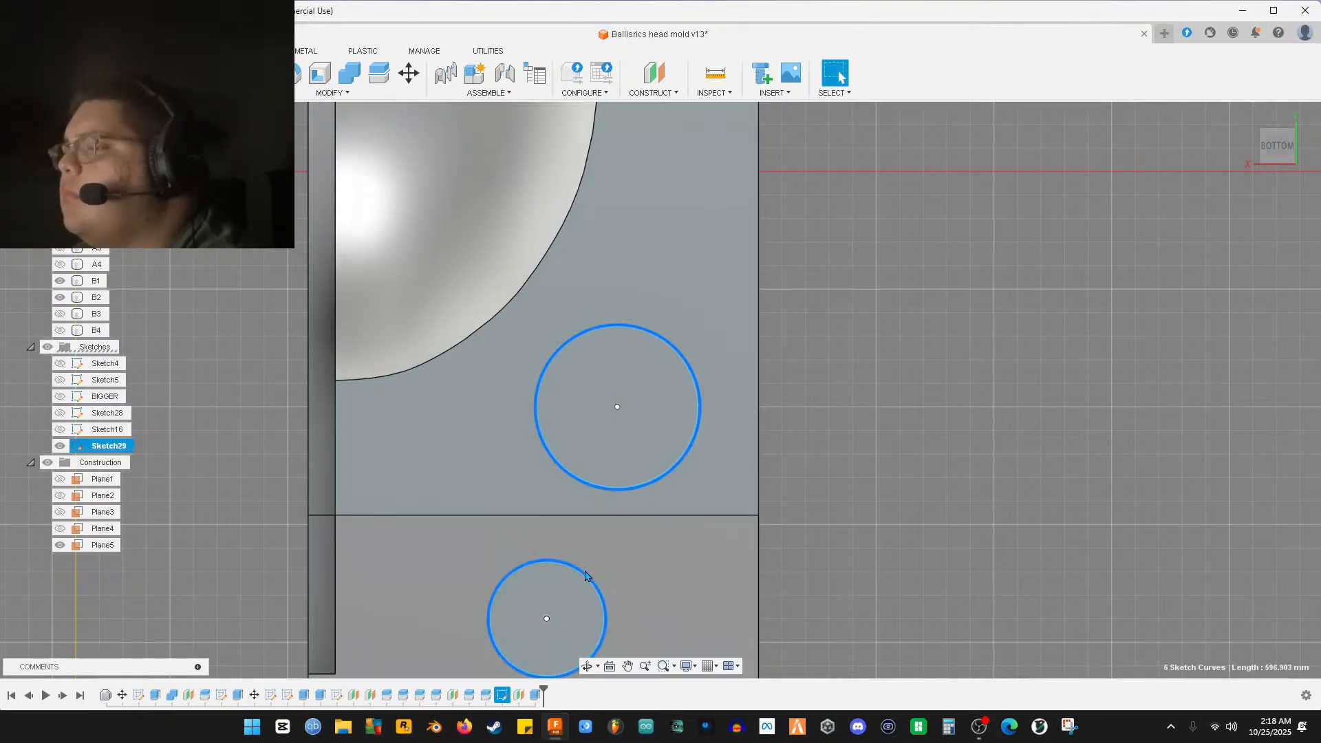
{"action": "scroll", "coordinate": [572, 554], "scroll_direction": "down", "scroll_amount": 3}
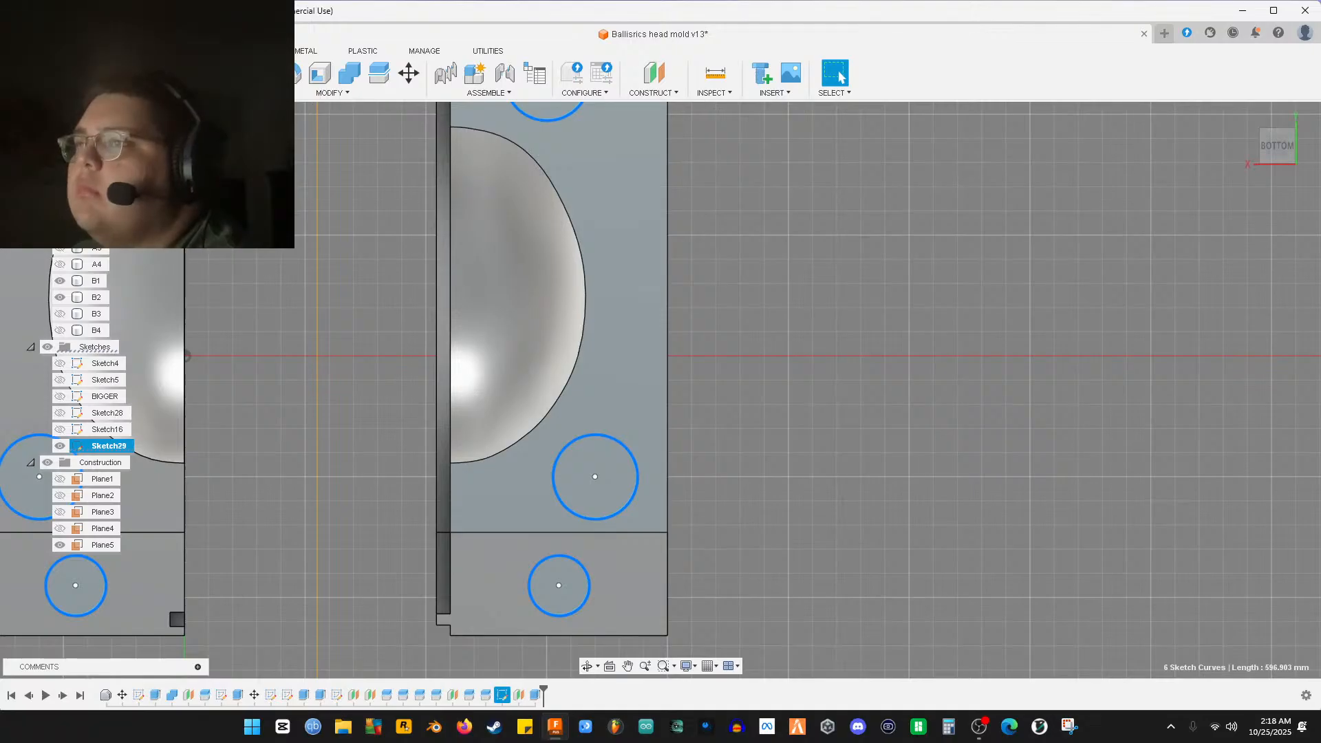
{"action": "key", "text": "e"}
{"action": "middle_click_drag", "start_coordinate": [306, 390], "coordinate": [606, 258]}
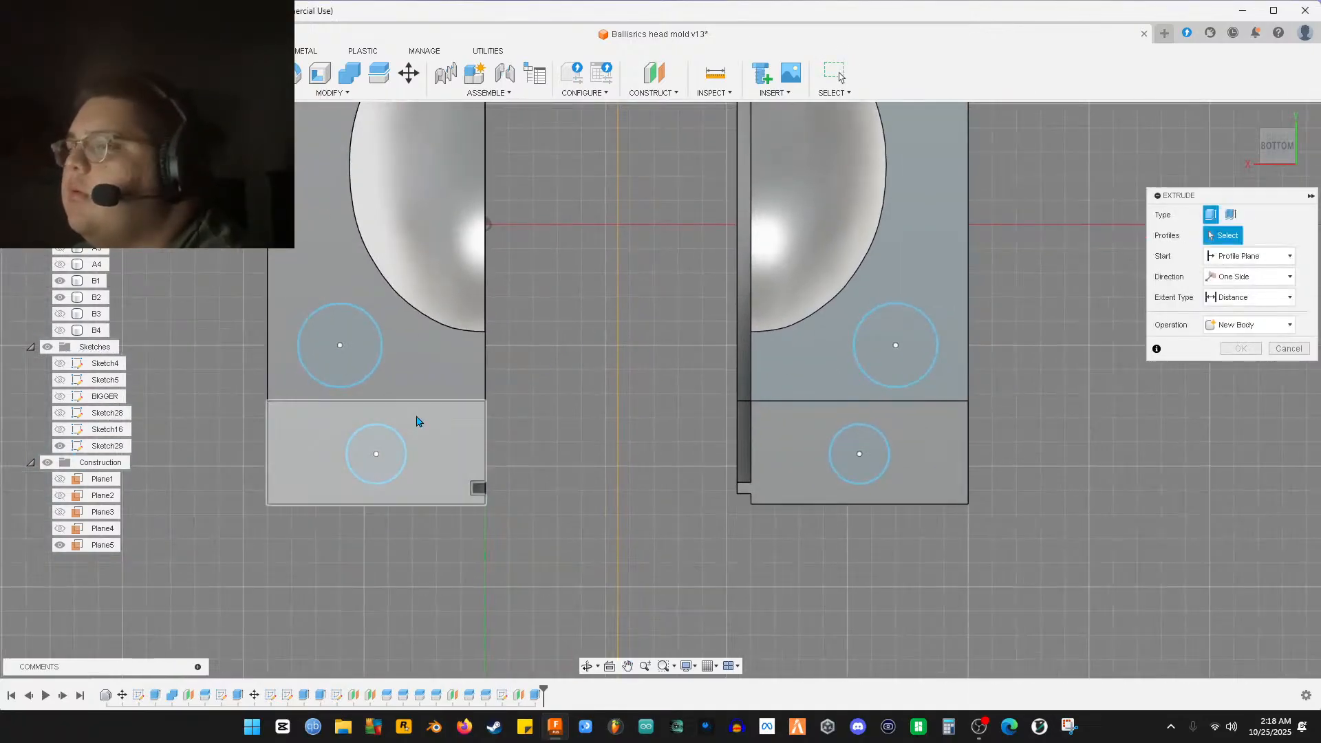
Pick the lower circle and large circle profiles for the extrusion
{"action": "scroll", "coordinate": [430, 420], "scroll_direction": "up", "scroll_amount": 12}
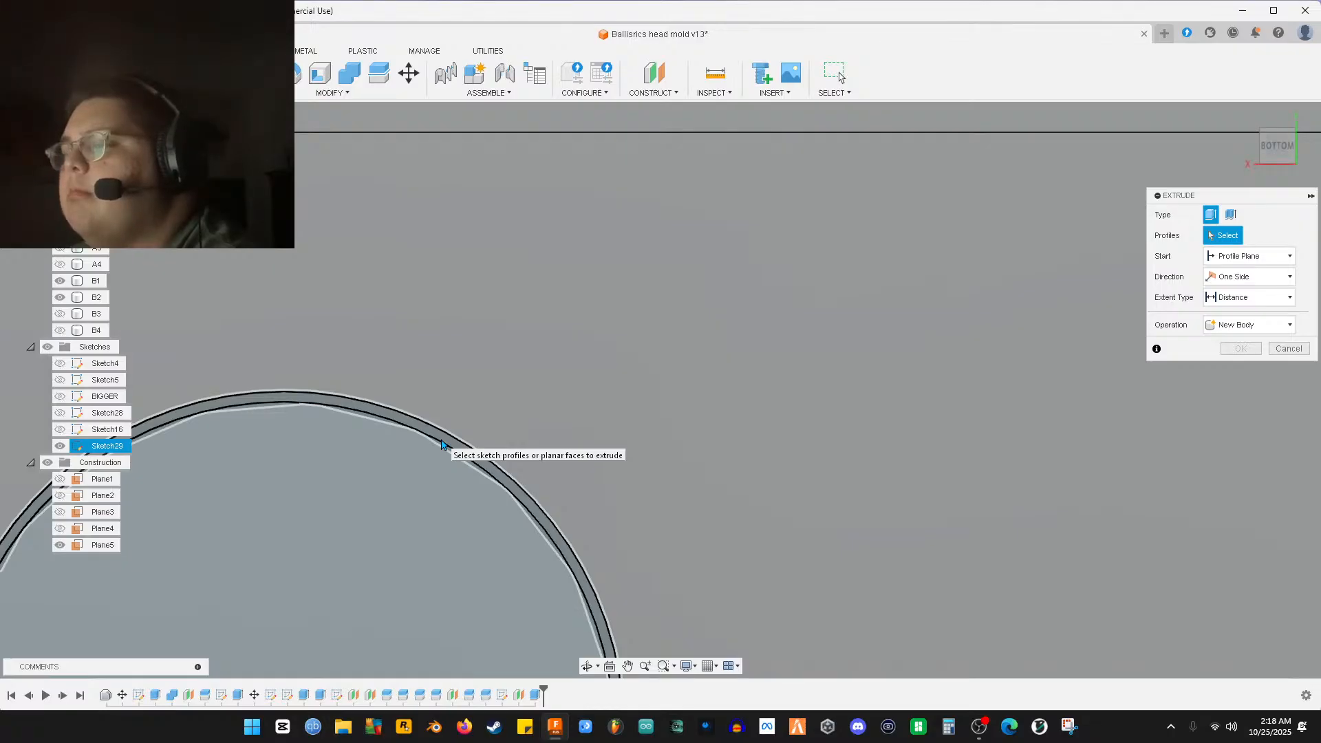
{"action": "left_click", "coordinate": [427, 421]}
{"action": "middle_click_drag", "start_coordinate": [427, 421], "coordinate": [620, 359]}
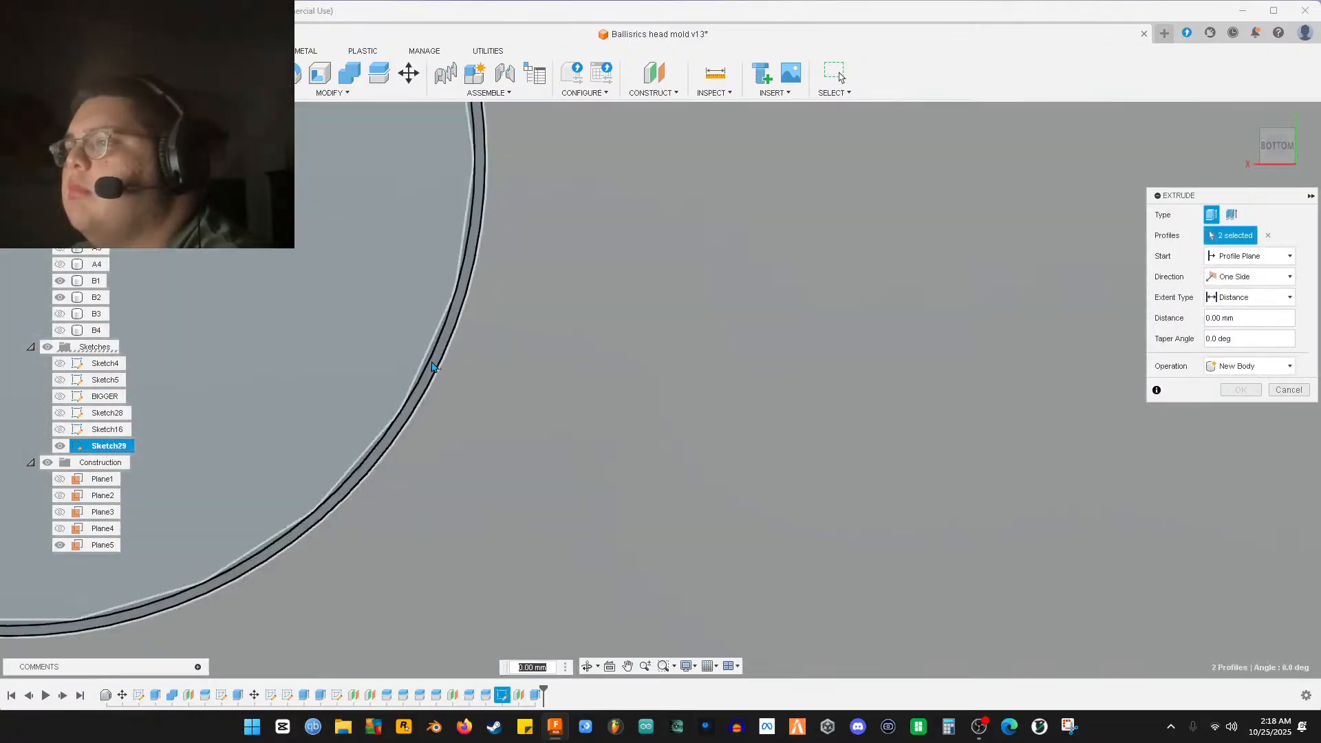
{"action": "left_click", "coordinate": [404, 339]}
{"action": "scroll", "coordinate": [575, 330], "scroll_direction": "down", "scroll_amount": 5}
{"action": "middle_click_drag", "start_coordinate": [595, 200], "coordinate": [687, 484]}
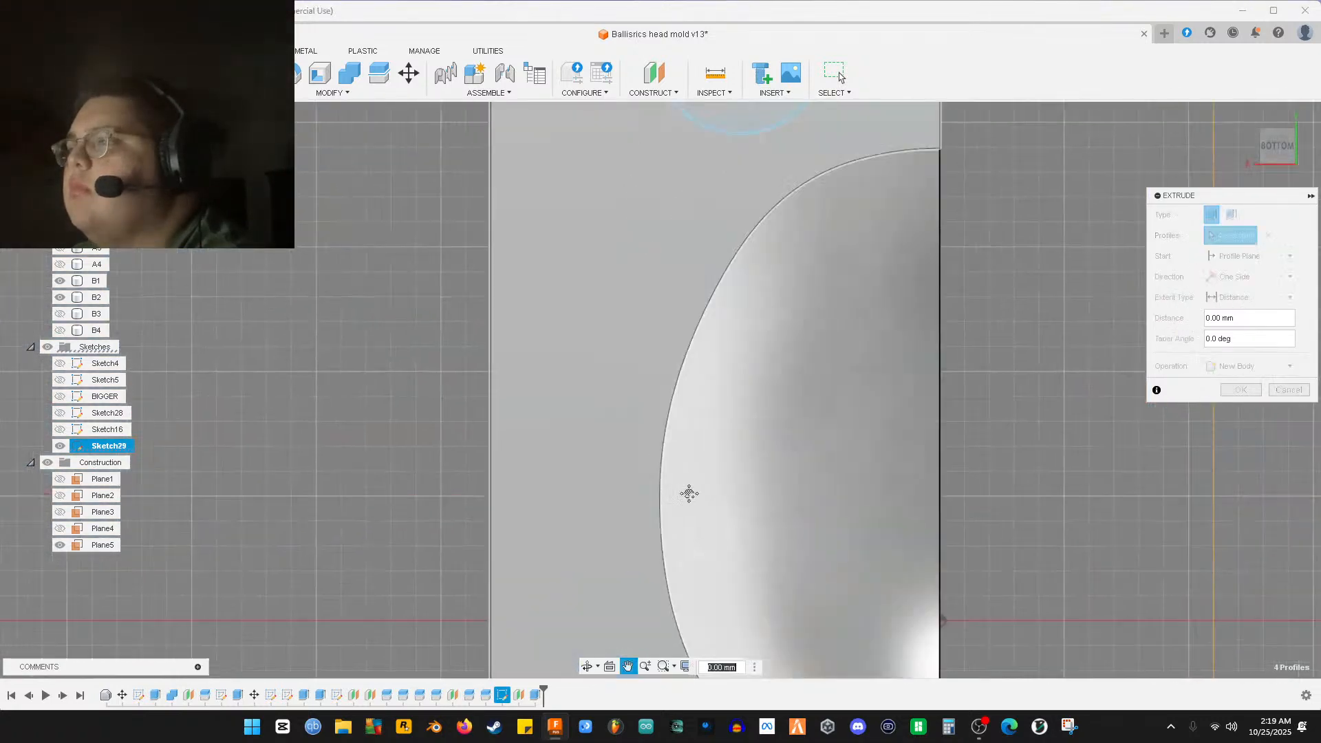
{"action": "scroll", "coordinate": [569, 354], "scroll_direction": "down", "scroll_amount": 3}
{"action": "scroll", "coordinate": [652, 407], "scroll_direction": "up", "scroll_amount": 10}
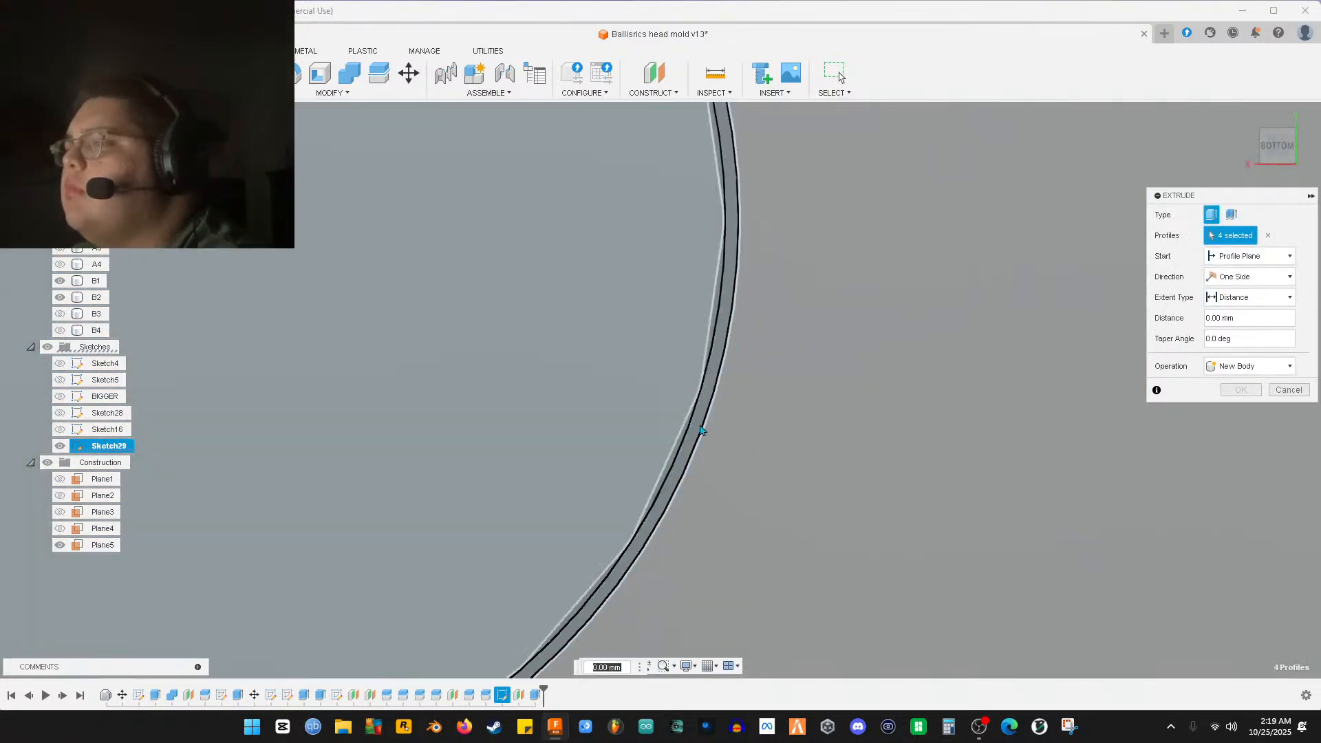
{"action": "scroll", "coordinate": [699, 431], "scroll_direction": "down", "scroll_amount": 8}
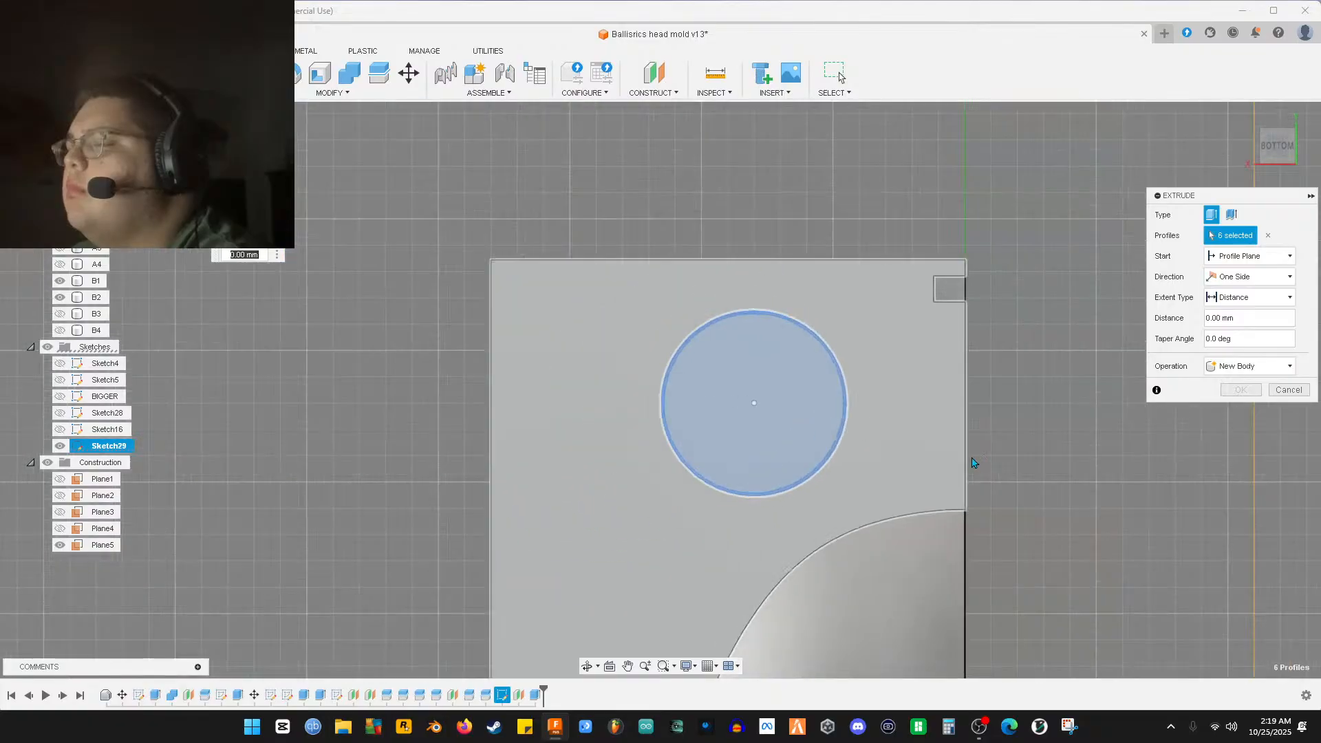
{"action": "middle_click_drag", "start_coordinate": [933, 458], "coordinate": [318, 382]}
{"action": "scroll", "coordinate": [805, 478], "scroll_direction": "up", "scroll_amount": 8}
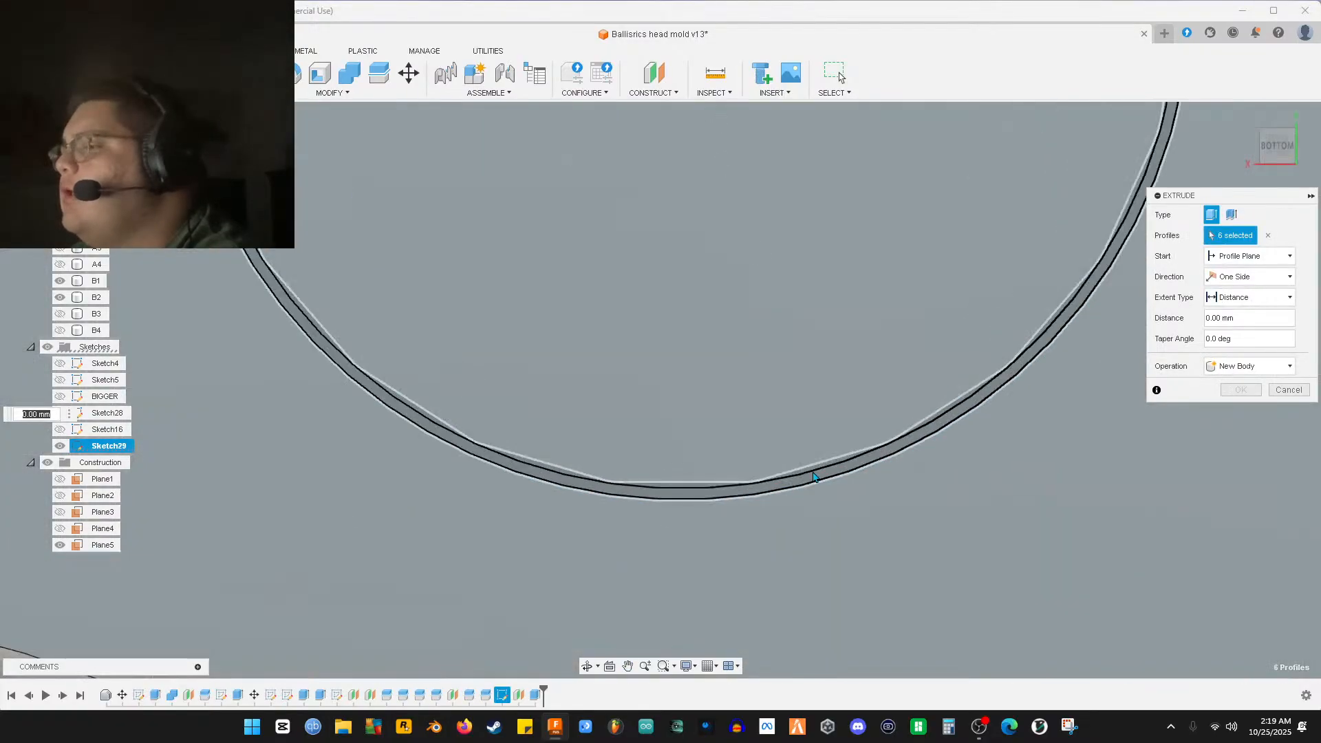
Add the remaining ring, arc band and inner profiles to reach twelve, and cut 5.5 mm
{"action": "left_click", "coordinate": [814, 479]}
{"action": "scroll", "coordinate": [805, 442], "scroll_direction": "down", "scroll_amount": 6}
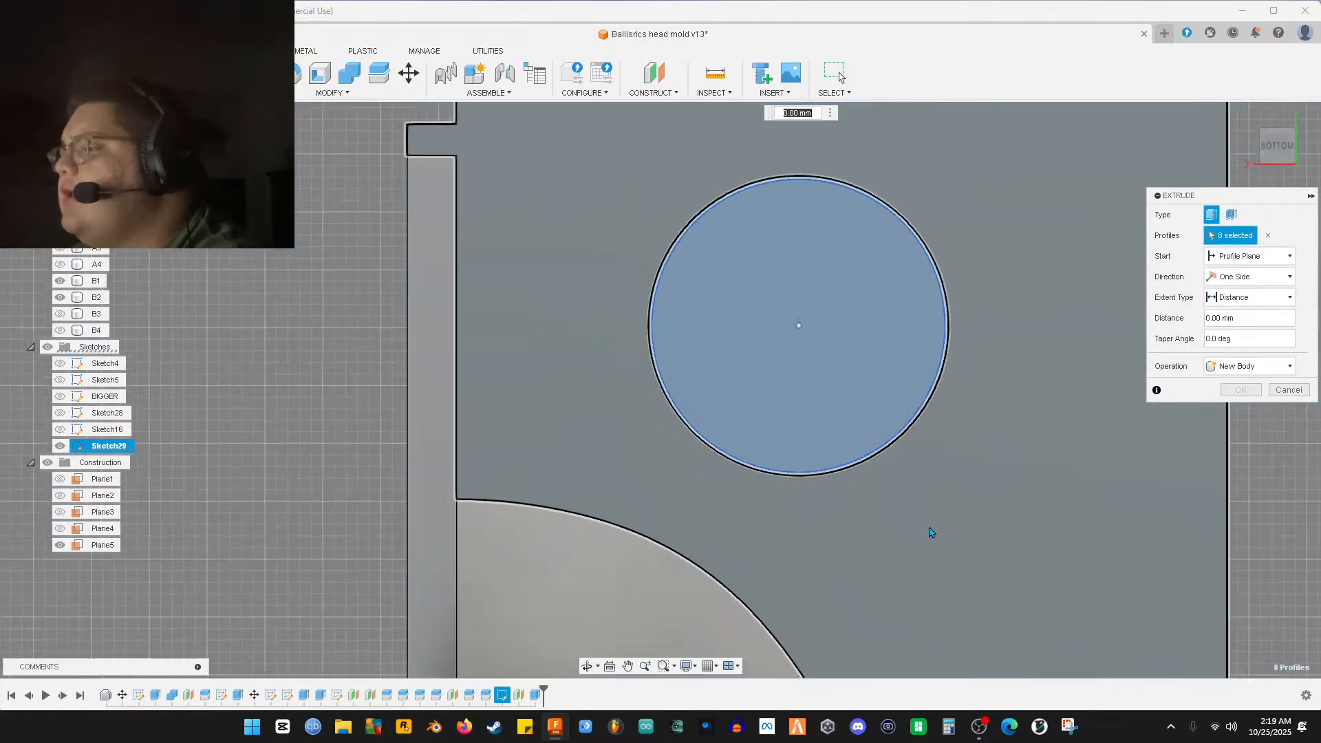
{"action": "scroll", "coordinate": [874, 462], "scroll_direction": "up", "scroll_amount": 5}
{"action": "scroll", "coordinate": [874, 462], "scroll_direction": "down", "scroll_amount": 6}
{"action": "scroll", "coordinate": [766, 477], "scroll_direction": "up", "scroll_amount": 7}
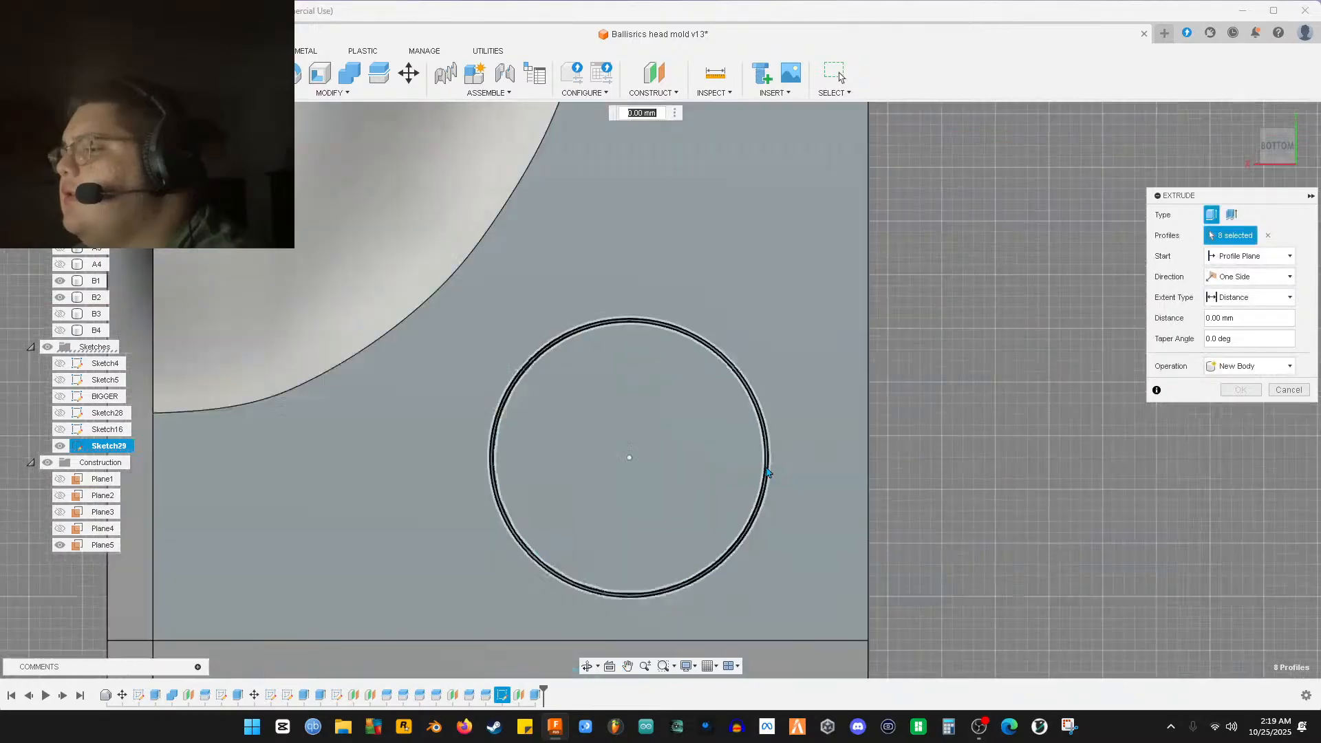
{"action": "left_click", "coordinate": [773, 467]}
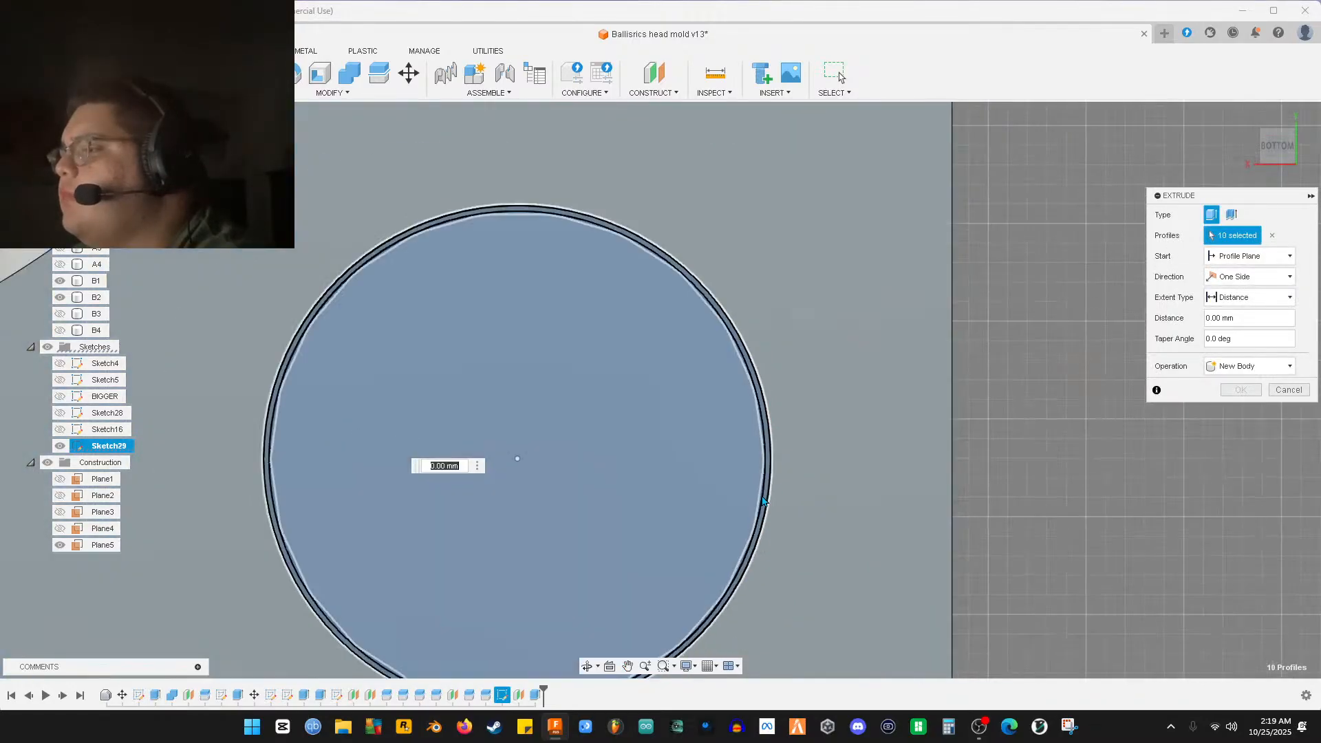
{"action": "scroll", "coordinate": [535, 411], "scroll_direction": "up", "scroll_amount": 5}
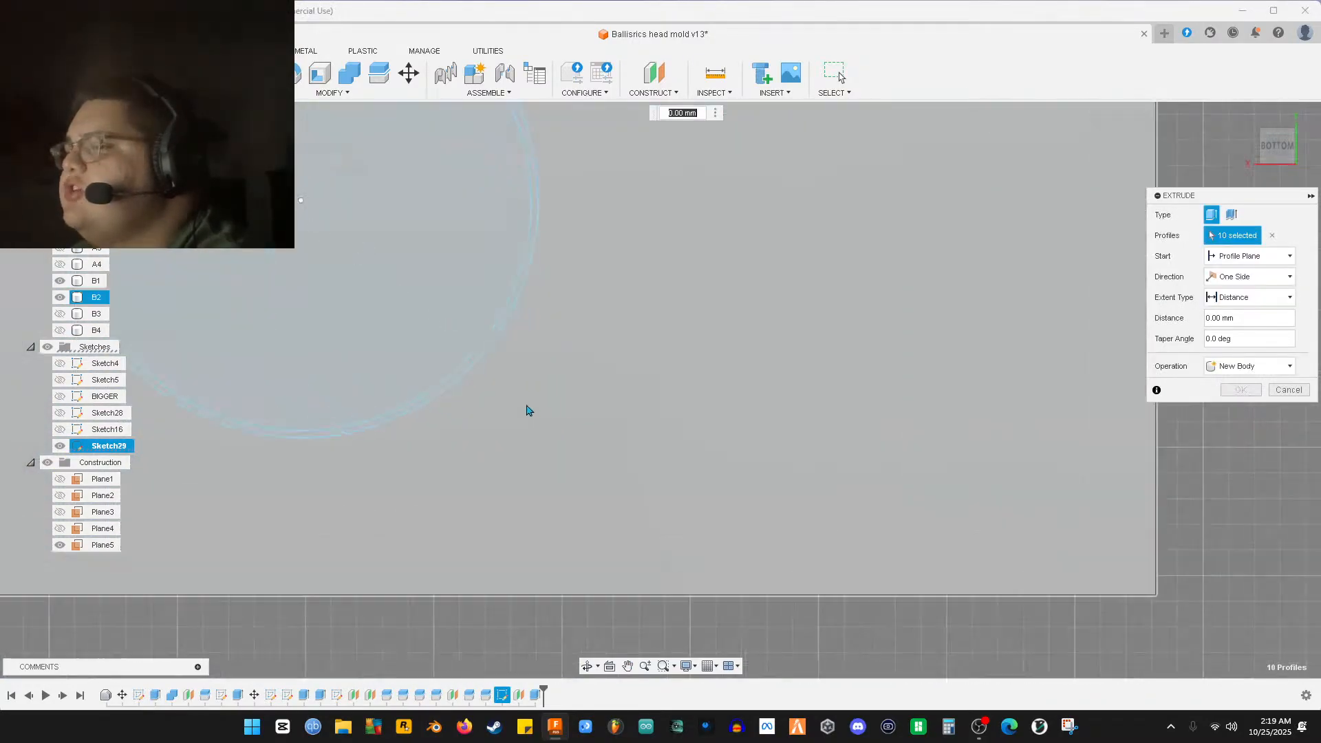
{"action": "middle_click_drag", "start_coordinate": [472, 364], "coordinate": [596, 424]}
{"action": "left_click", "coordinate": [594, 423]}
{"action": "left_click", "coordinate": [560, 403]}
{"action": "scroll", "coordinate": [613, 425], "scroll_direction": "down", "scroll_amount": 10}
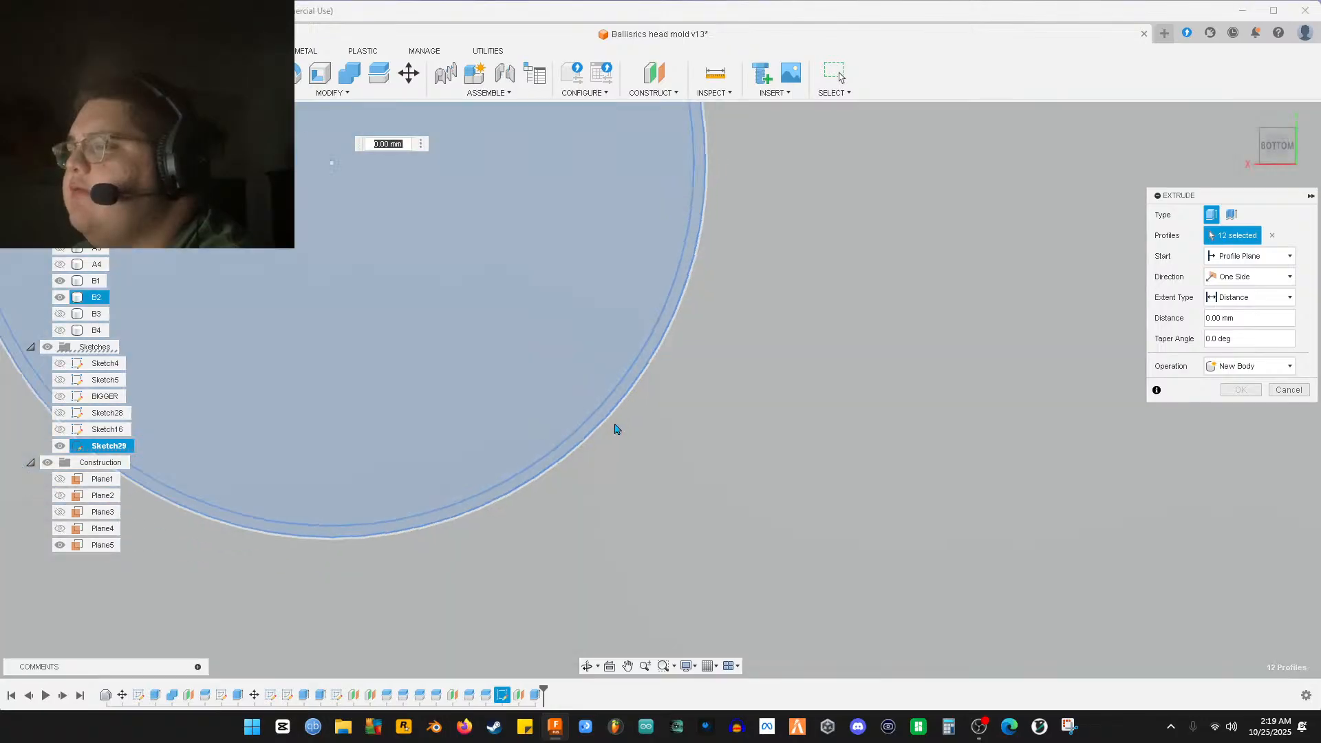
{"action": "scroll", "coordinate": [618, 439], "scroll_direction": "down", "scroll_amount": 8}
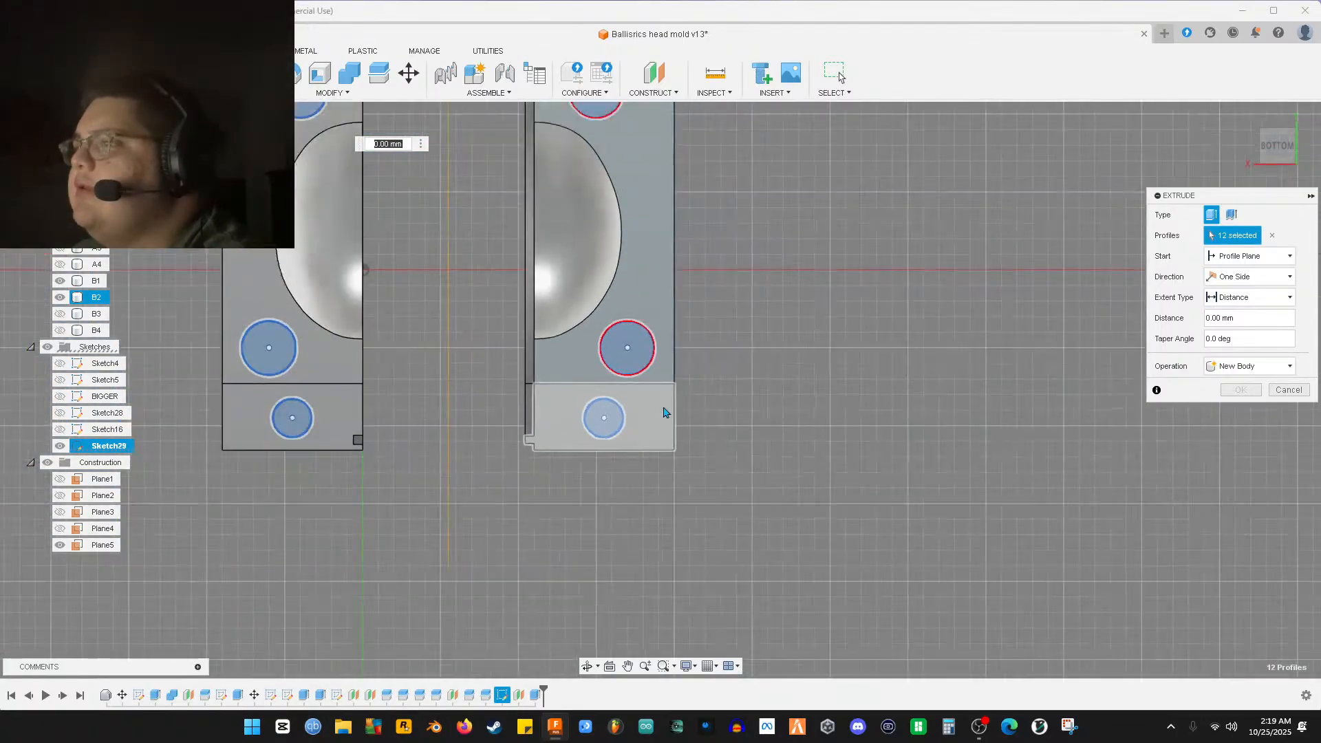
{"action": "middle_click_drag", "start_coordinate": [699, 348], "coordinate": [724, 480], "text": "shift"}
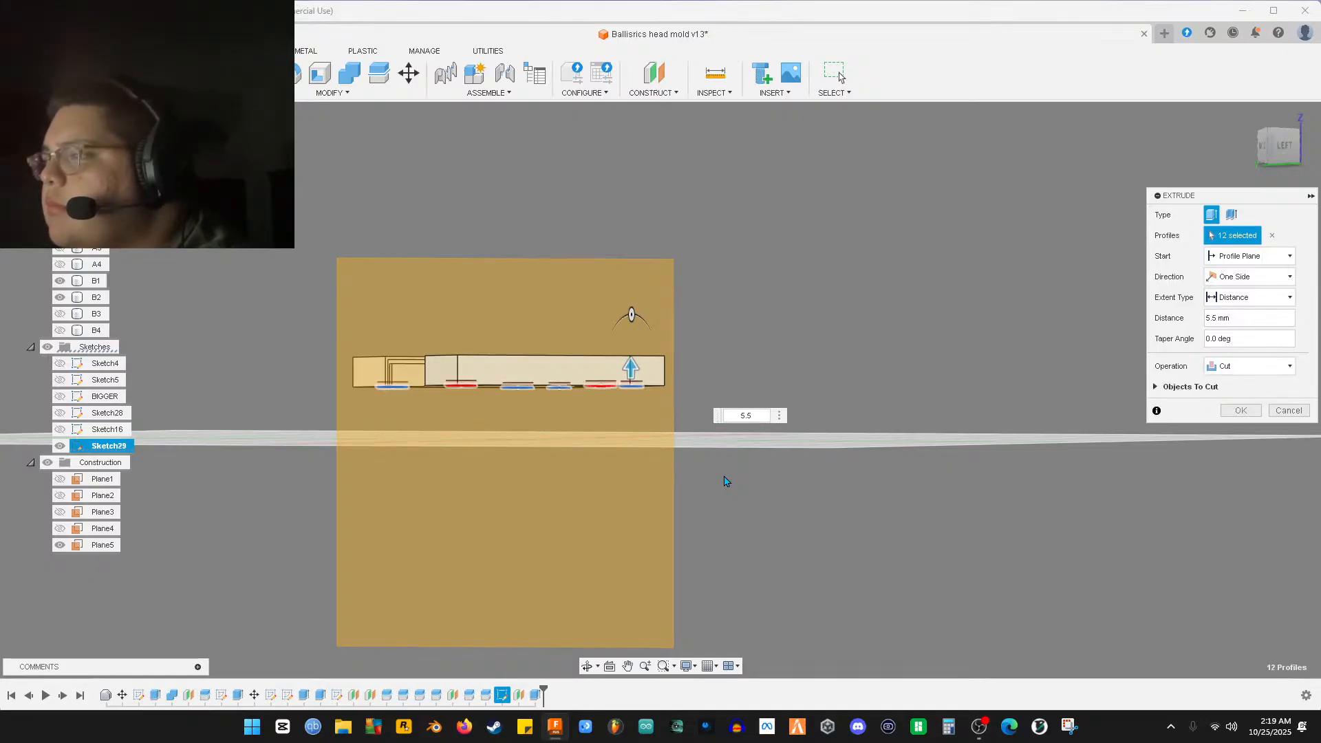
{"action": "key", "text": "Return"}
{"action": "middle_click_drag", "start_coordinate": [752, 415], "coordinate": [814, 292], "text": "shift"}
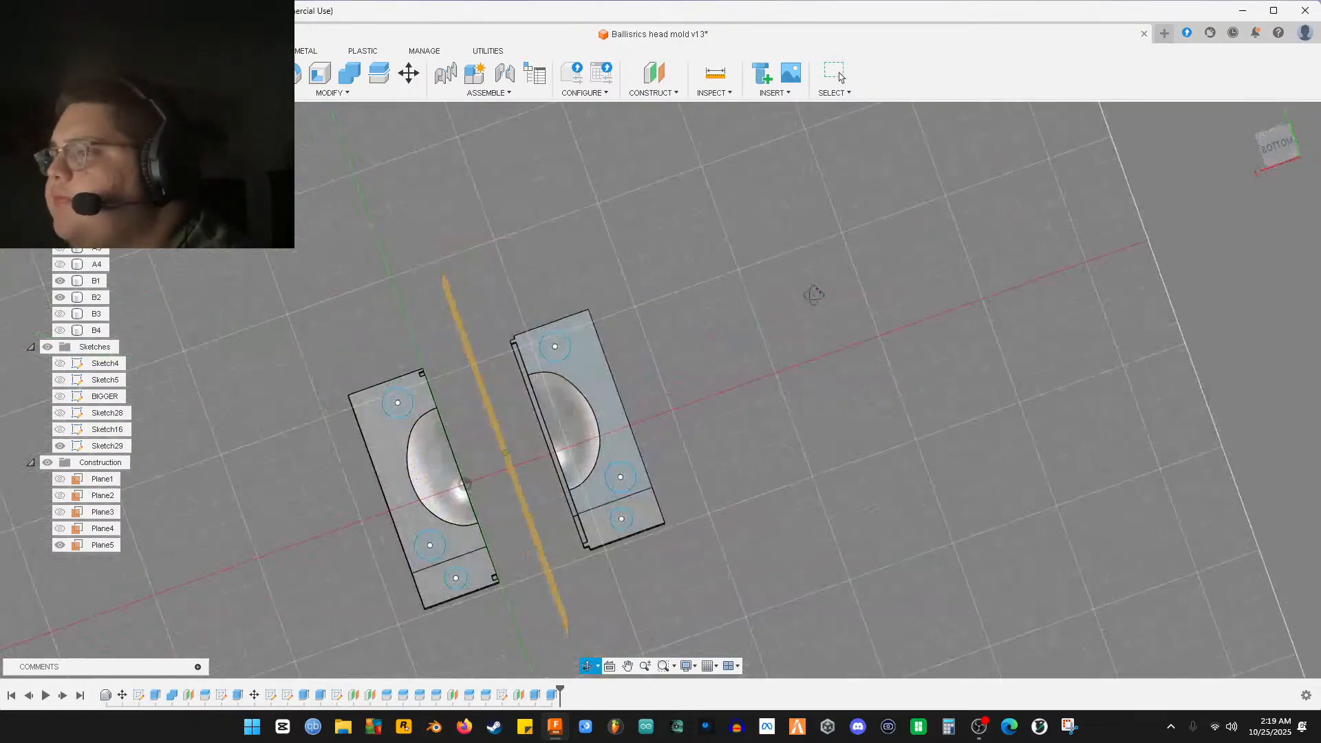
{"action": "left_click", "coordinate": [1277, 144]}
{"action": "scroll", "coordinate": [413, 492], "scroll_direction": "up", "scroll_amount": 6}
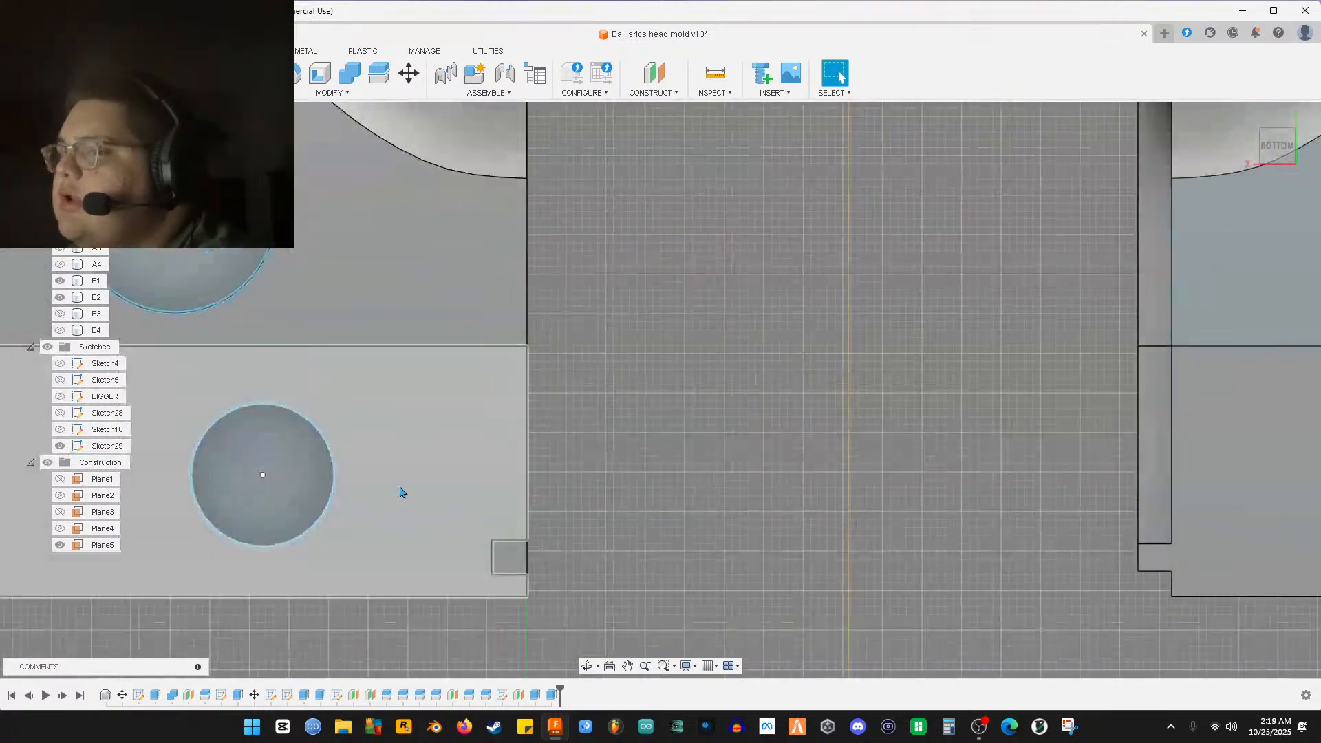
{"action": "scroll", "coordinate": [463, 466], "scroll_direction": "up", "scroll_amount": 5}
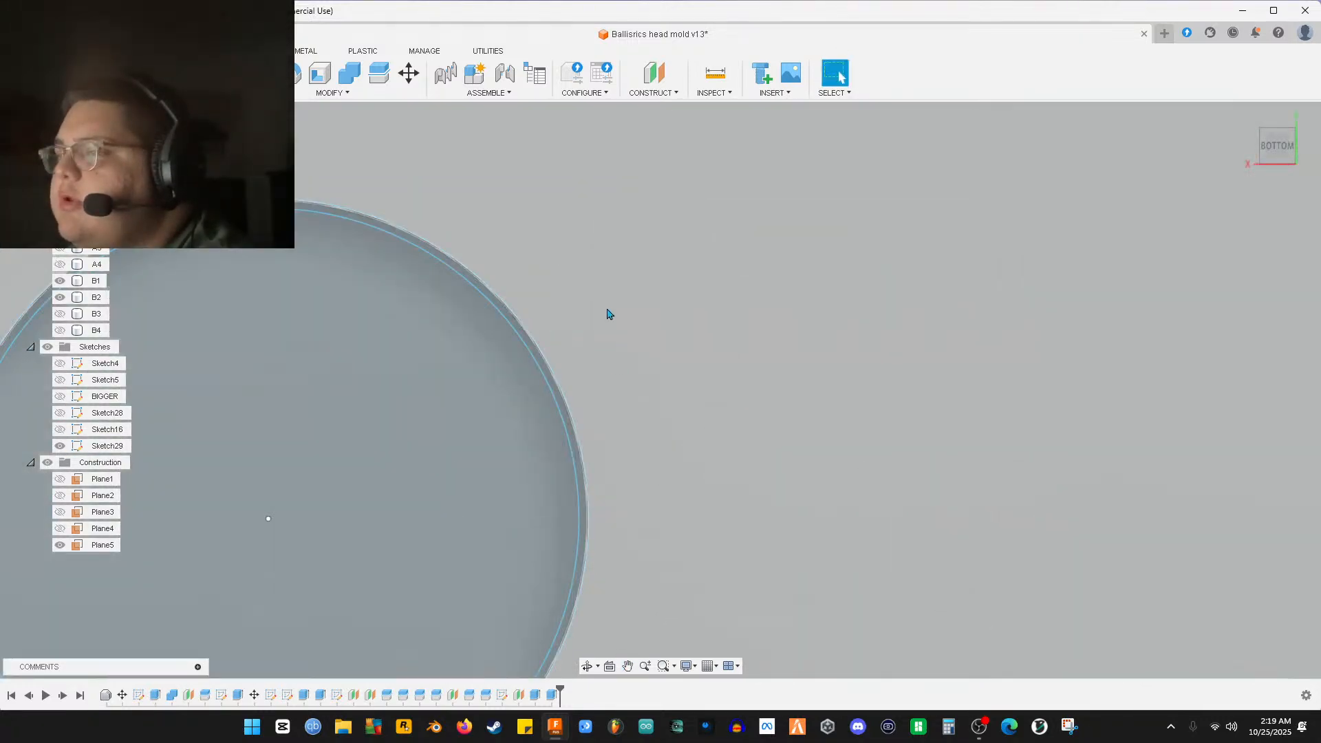
{"action": "middle_click_drag", "start_coordinate": [620, 341], "coordinate": [796, 566]}
{"action": "middle_click_drag", "start_coordinate": [805, 448], "coordinate": [779, 646]}
{"action": "middle_click_drag", "start_coordinate": [752, 364], "coordinate": [832, 596]}
{"action": "middle_click_drag", "start_coordinate": [751, 148], "coordinate": [826, 655]}
{"action": "scroll", "coordinate": [846, 539], "scroll_direction": "down", "scroll_amount": 4}
{"action": "middle_click_drag", "start_coordinate": [803, 178], "coordinate": [758, 542]}
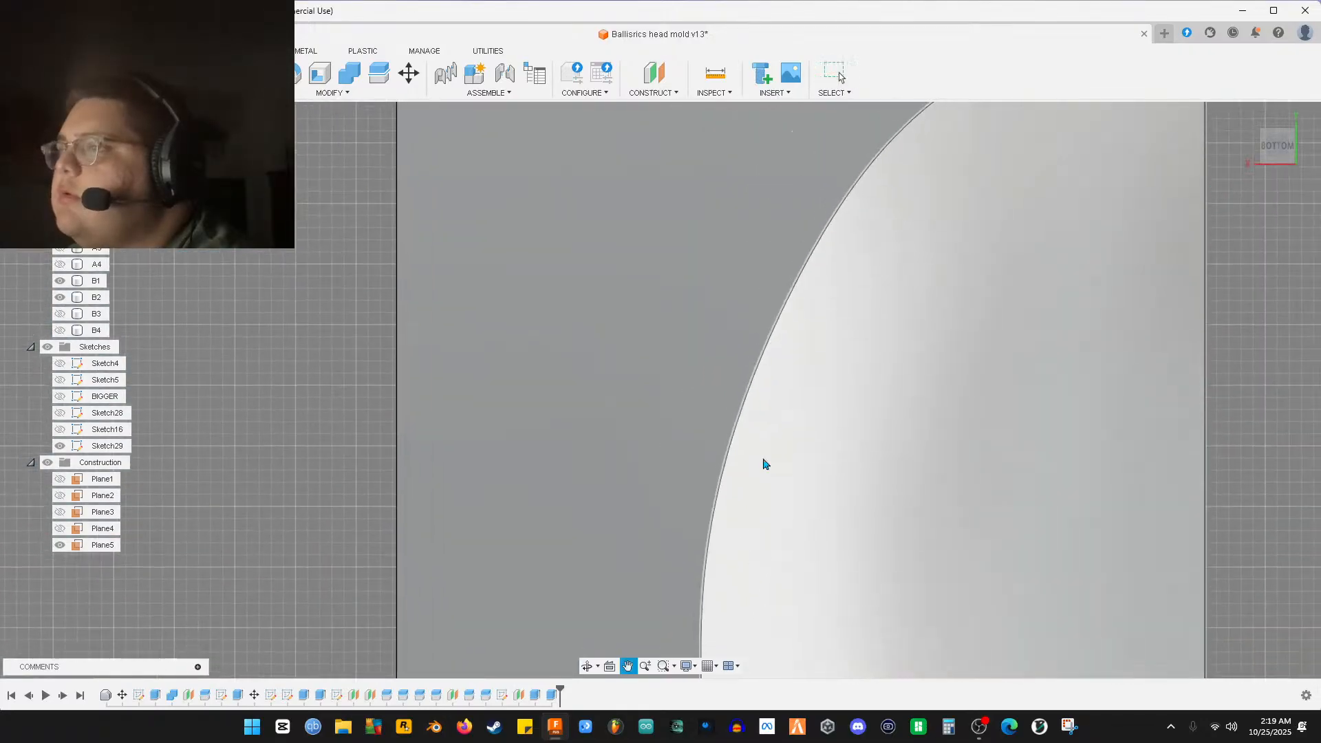
{"action": "middle_click_drag", "start_coordinate": [742, 172], "coordinate": [735, 519]}
{"action": "scroll", "coordinate": [735, 519], "scroll_direction": "down", "scroll_amount": 2}
{"action": "middle_click_drag", "start_coordinate": [812, 267], "coordinate": [605, 448]}
{"action": "scroll", "coordinate": [716, 433], "scroll_direction": "up", "scroll_amount": 6}
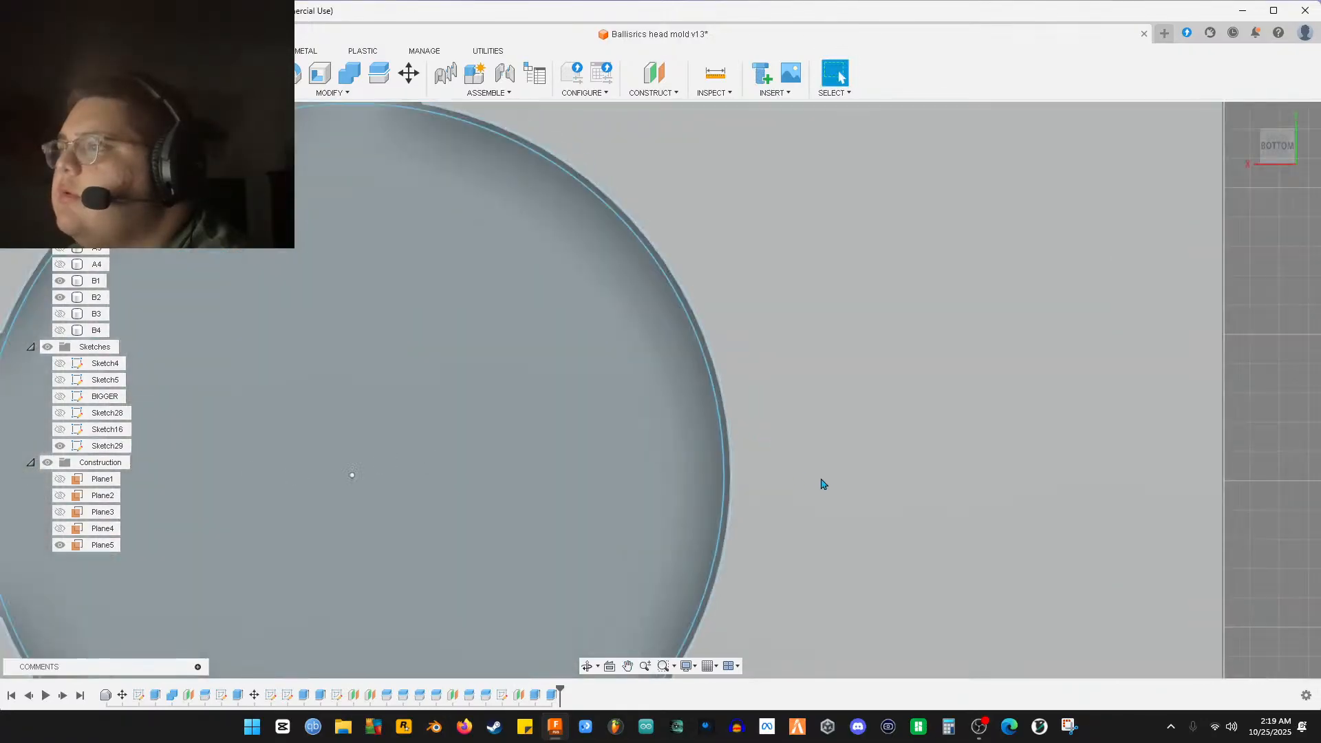
{"action": "scroll", "coordinate": [840, 481], "scroll_direction": "down", "scroll_amount": 7}
{"action": "middle_click_drag", "start_coordinate": [1080, 424], "coordinate": [469, 413]}
{"action": "middle_click_drag", "start_coordinate": [994, 394], "coordinate": [555, 393]}
{"action": "scroll", "coordinate": [793, 434], "scroll_direction": "up", "scroll_amount": 3}
{"action": "scroll", "coordinate": [724, 426], "scroll_direction": "up", "scroll_amount": 6}
{"action": "scroll", "coordinate": [568, 476], "scroll_direction": "down", "scroll_amount": 4}
{"action": "scroll", "coordinate": [760, 541], "scroll_direction": "down", "scroll_amount": 1}
{"action": "middle_click_drag", "start_coordinate": [832, 654], "coordinate": [702, 304]}
{"action": "scroll", "coordinate": [702, 303], "scroll_direction": "down", "scroll_amount": 3}
{"action": "middle_click_drag", "start_coordinate": [886, 404], "coordinate": [798, 152]}
{"action": "middle_click_drag", "start_coordinate": [895, 585], "coordinate": [755, 104]}
{"action": "middle_click_drag", "start_coordinate": [719, 654], "coordinate": [726, 362]}
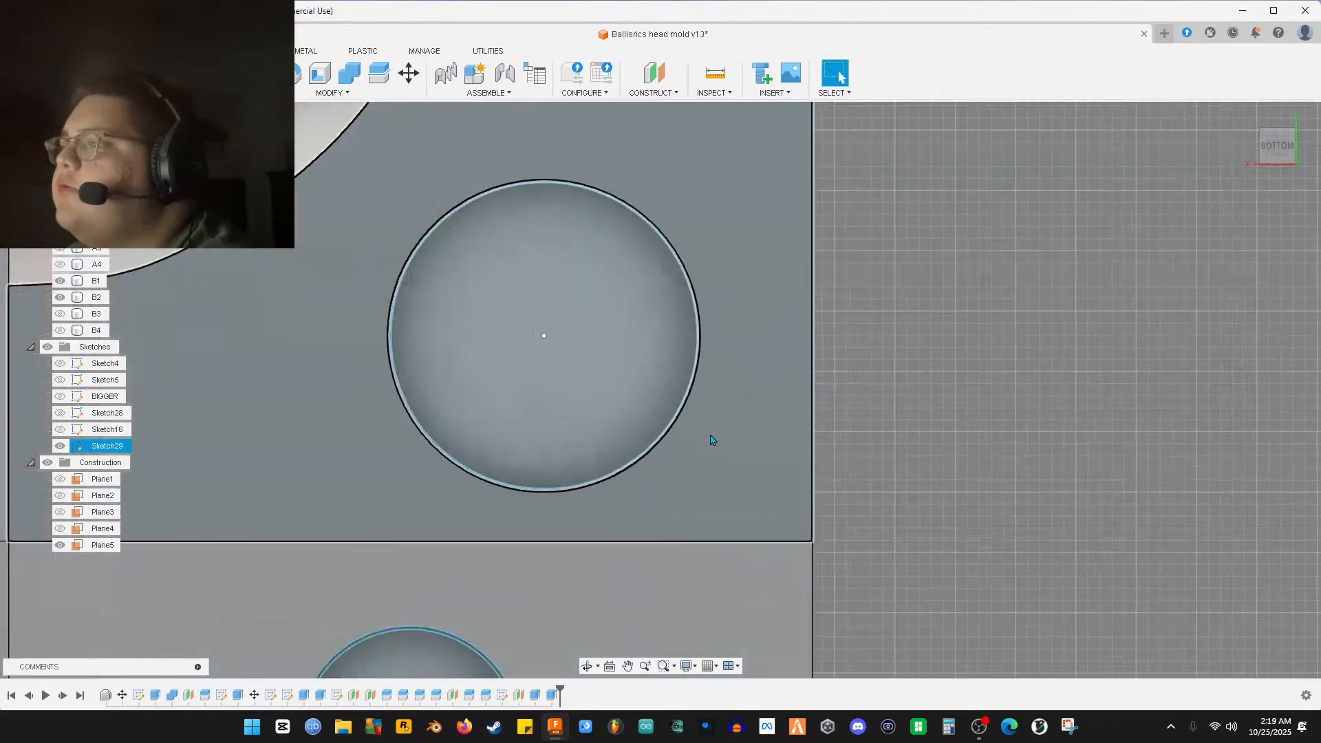
{"action": "scroll", "coordinate": [688, 461], "scroll_direction": "up", "scroll_amount": 4}
{"action": "scroll", "coordinate": [791, 482], "scroll_direction": "down", "scroll_amount": 4}
{"action": "middle_click_drag", "start_coordinate": [850, 507], "coordinate": [728, 315]}
{"action": "scroll", "coordinate": [752, 436], "scroll_direction": "up", "scroll_amount": 1}
{"action": "scroll", "coordinate": [797, 445], "scroll_direction": "down", "scroll_amount": 5}
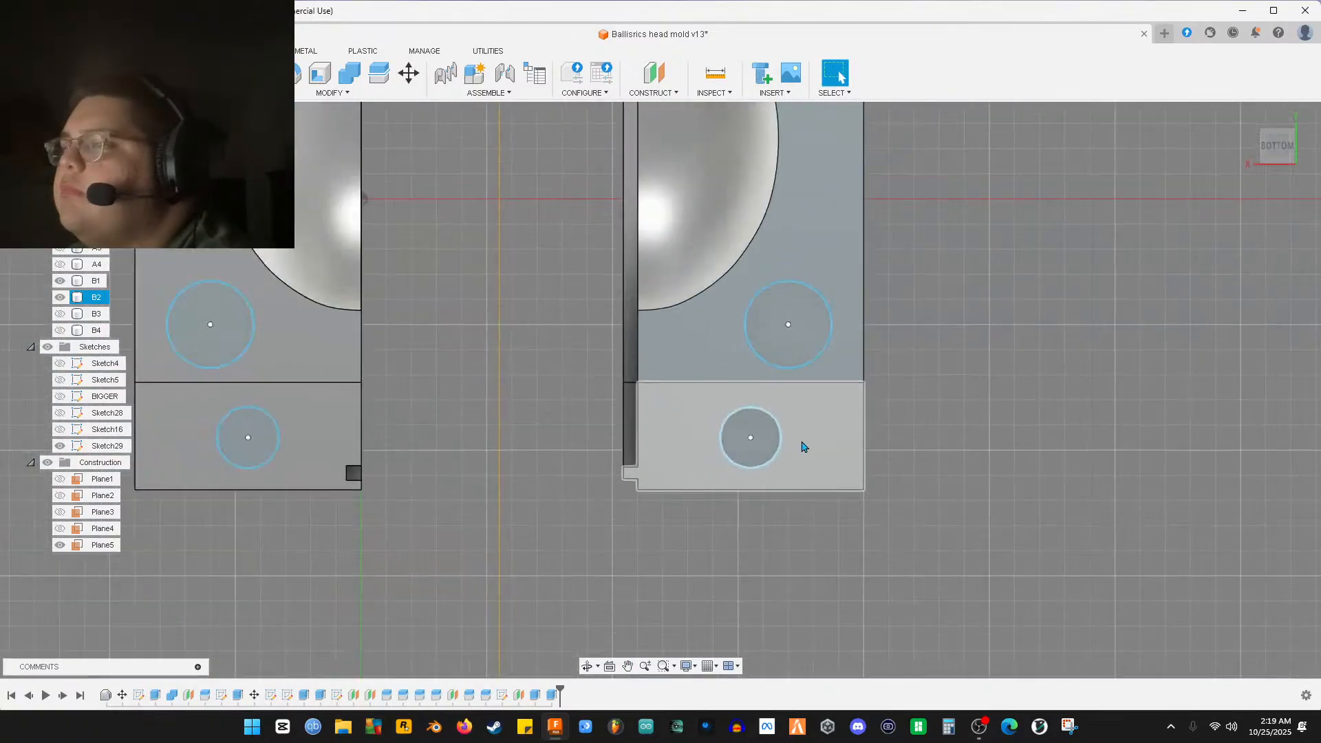
{"action": "scroll", "coordinate": [798, 442], "scroll_direction": "down", "scroll_amount": 5}
{"action": "middle_click_drag", "start_coordinate": [791, 444], "coordinate": [663, 480], "text": "shift"}
Unhide bodies B4, B3, A4 and A3
{"action": "left_click", "coordinate": [59, 330]}
{"action": "left_click", "coordinate": [60, 314]}
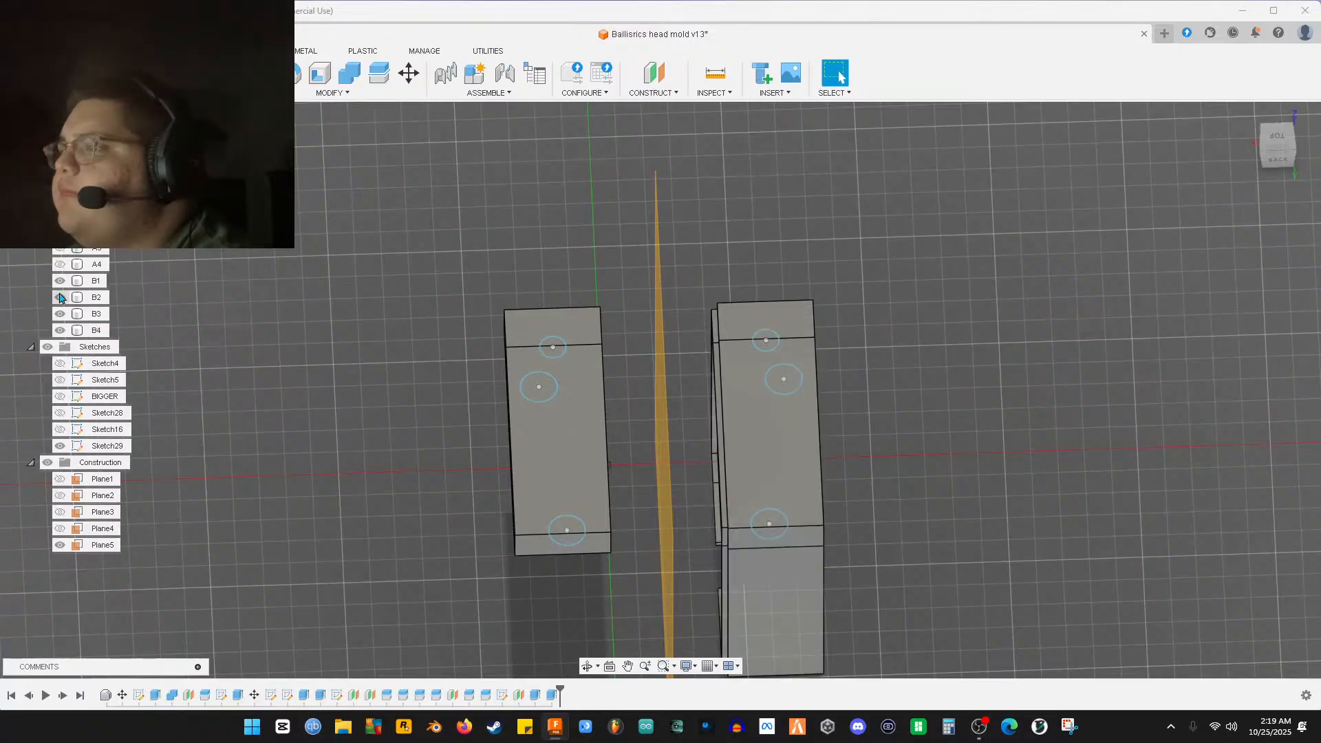
{"action": "left_click", "coordinate": [60, 264]}
{"action": "left_click", "coordinate": [60, 249]}
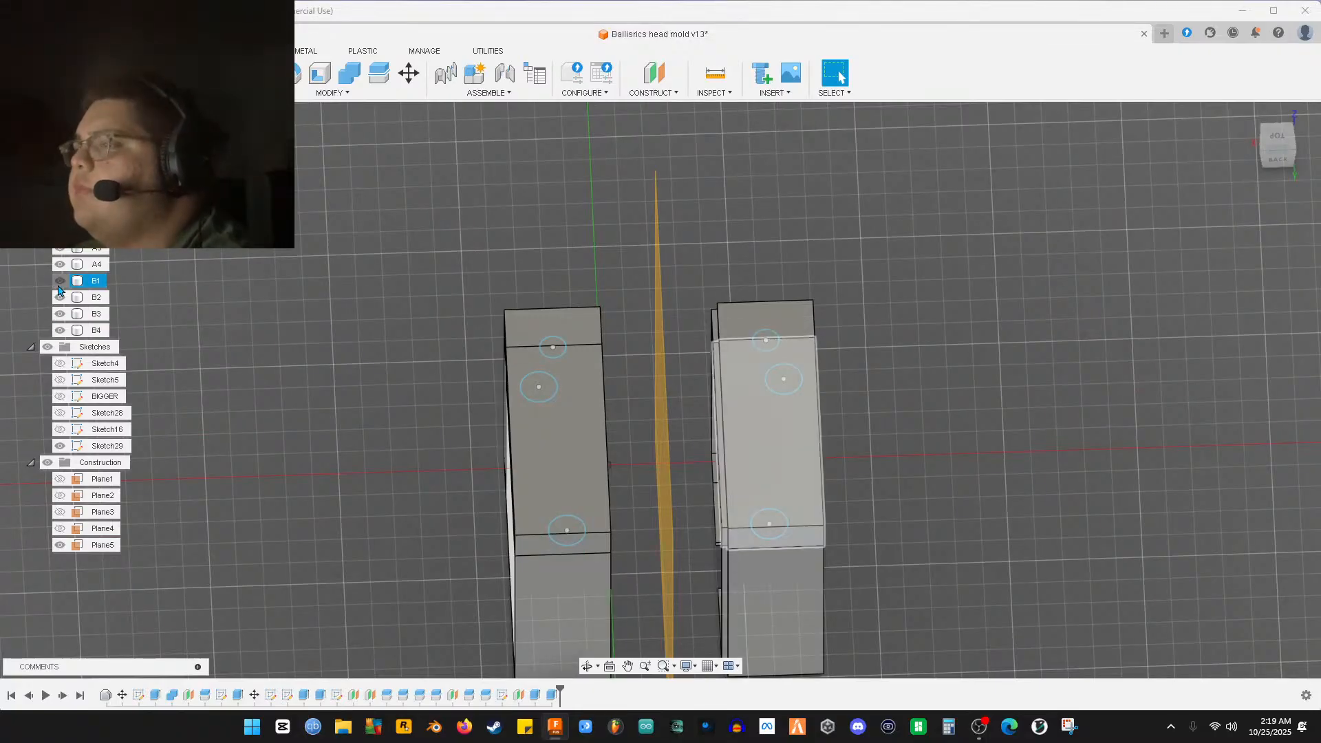
Hide B1 and two left-half bodies to expose the cavity, viewed from the top
{"action": "left_click", "coordinate": [60, 282]}
{"action": "left_click", "coordinate": [59, 214]}
{"action": "left_click", "coordinate": [59, 232]}
{"action": "scroll", "coordinate": [497, 423], "scroll_direction": "up", "scroll_amount": 2}
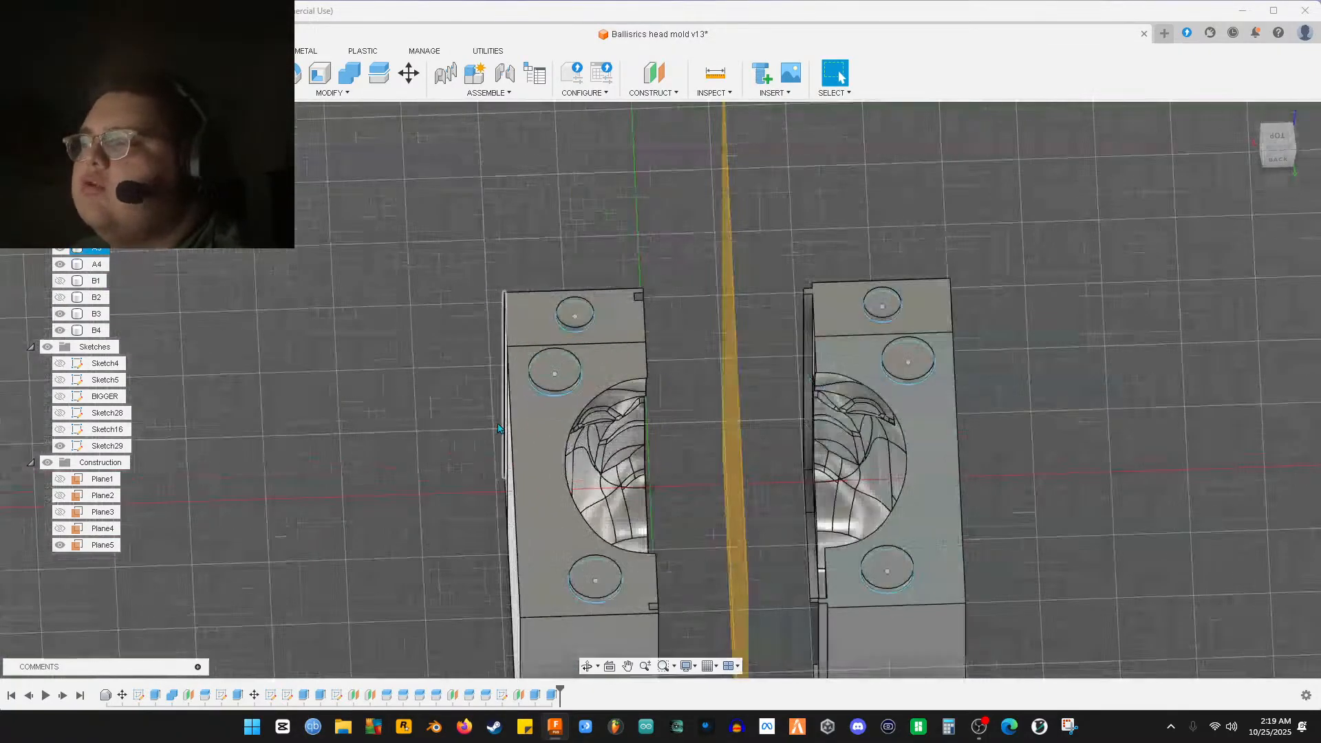
{"action": "left_click", "coordinate": [1281, 137]}
{"action": "scroll", "coordinate": [605, 420], "scroll_direction": "up", "scroll_amount": 5}
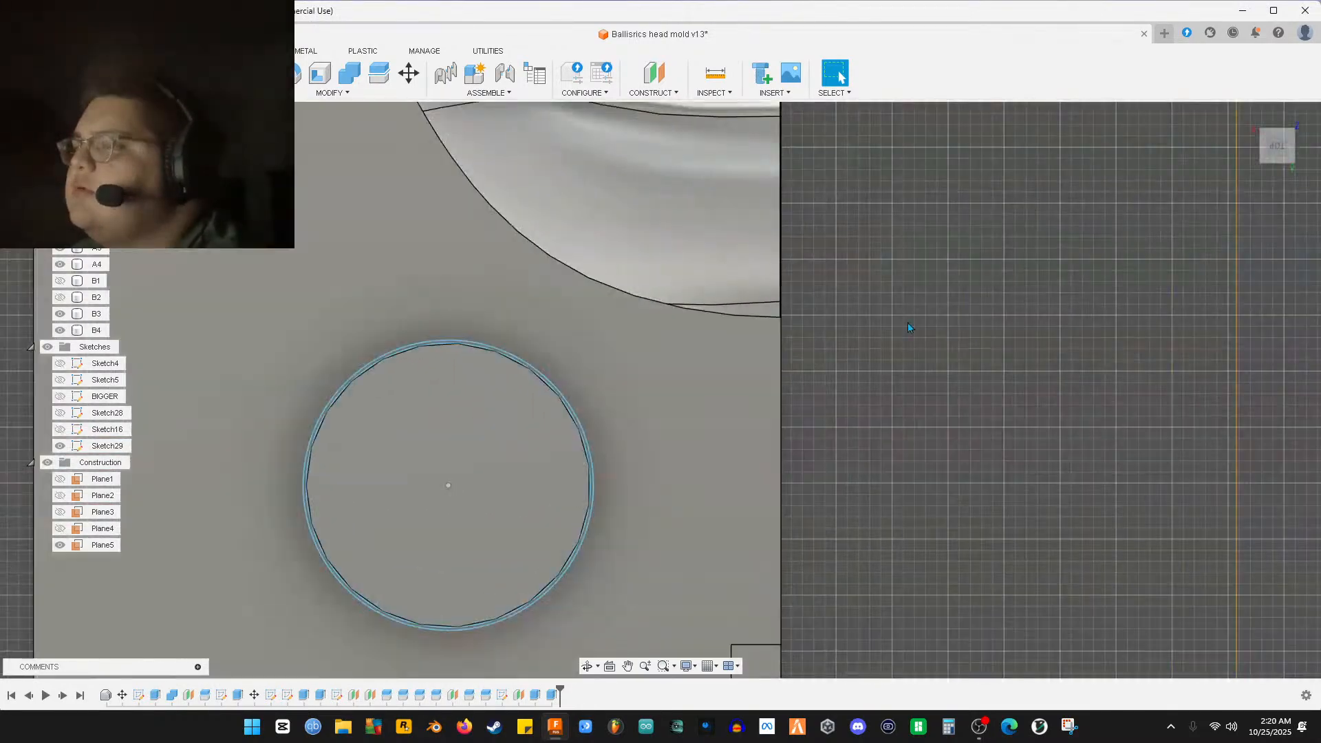
{"action": "middle_click_drag", "start_coordinate": [860, 120], "coordinate": [984, 706]}
{"action": "middle_click_drag", "start_coordinate": [854, 111], "coordinate": [989, 734]}
Pan across both mold halves to inspect the holes around the cavity
{"action": "middle_click_drag", "start_coordinate": [1102, 172], "coordinate": [1116, 584]}
{"action": "middle_click_drag", "start_coordinate": [1192, 523], "coordinate": [475, 422]}
{"action": "middle_click_drag", "start_coordinate": [1056, 454], "coordinate": [576, 449]}
{"action": "middle_click_drag", "start_coordinate": [1062, 494], "coordinate": [673, 239]}
{"action": "middle_click_drag", "start_coordinate": [1204, 585], "coordinate": [686, 172]}
{"action": "middle_click_drag", "start_coordinate": [907, 627], "coordinate": [1088, 172]}
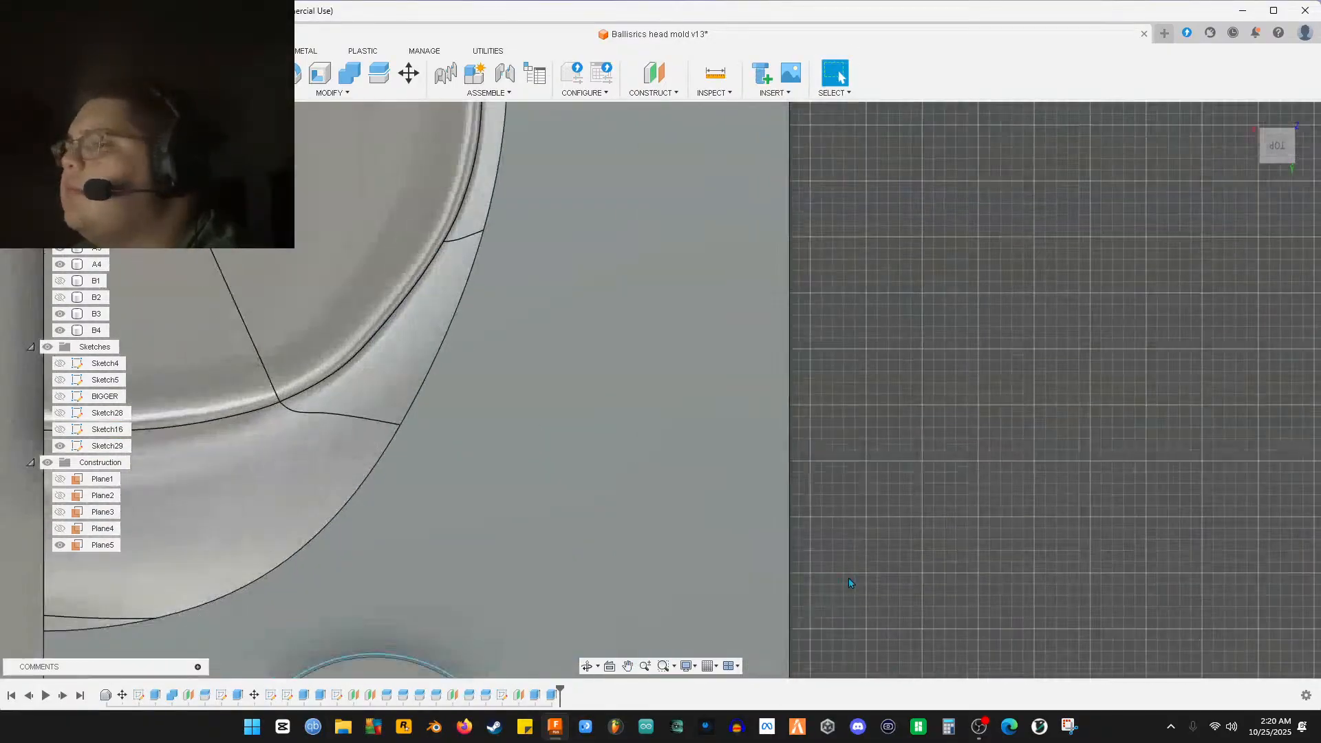
{"action": "middle_click_drag", "start_coordinate": [873, 642], "coordinate": [893, 278]}
{"action": "scroll", "coordinate": [946, 515], "scroll_direction": "down", "scroll_amount": 7}
Hide Plane5 and show bodies B1 and B2 again
{"action": "middle_click_drag", "start_coordinate": [757, 490], "coordinate": [653, 415], "text": "shift"}
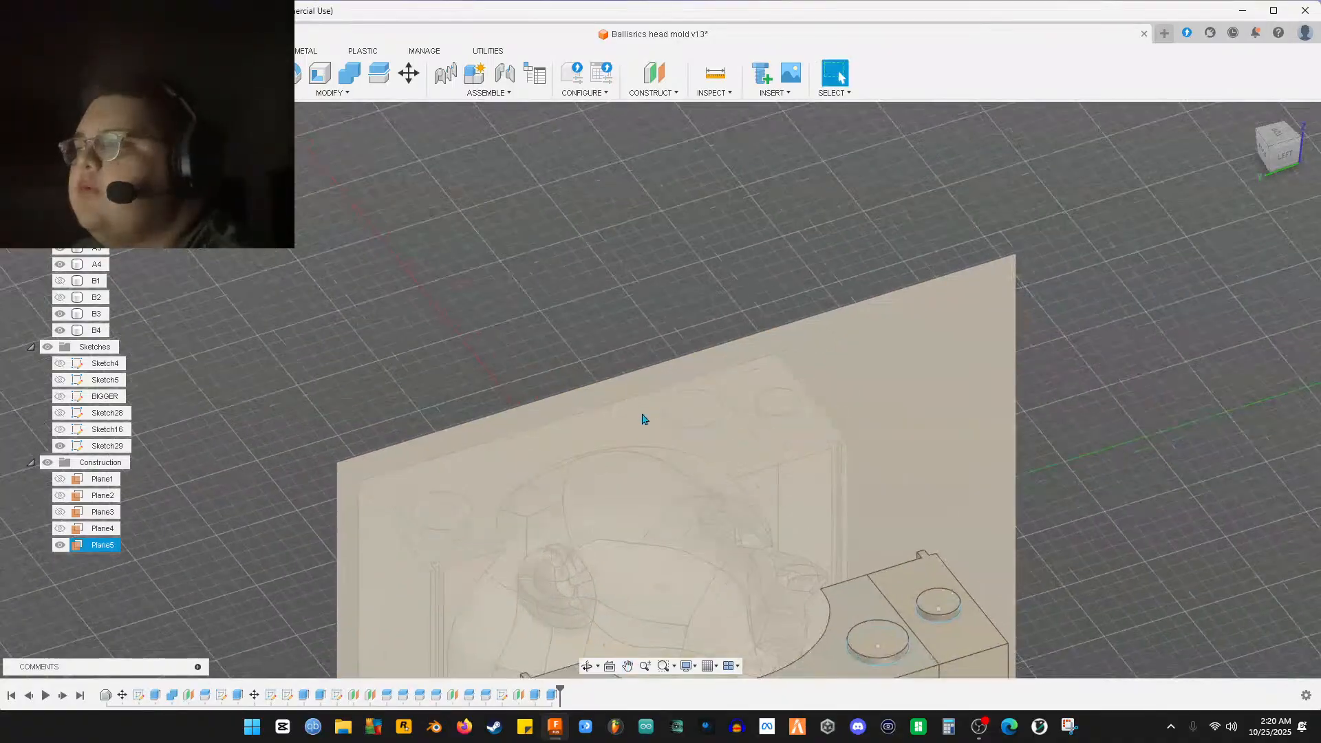
{"action": "middle_click_drag", "start_coordinate": [293, 502], "coordinate": [254, 523], "text": "shift"}
{"action": "left_click", "coordinate": [60, 544]}
{"action": "middle_click_drag", "start_coordinate": [118, 567], "coordinate": [212, 395]}
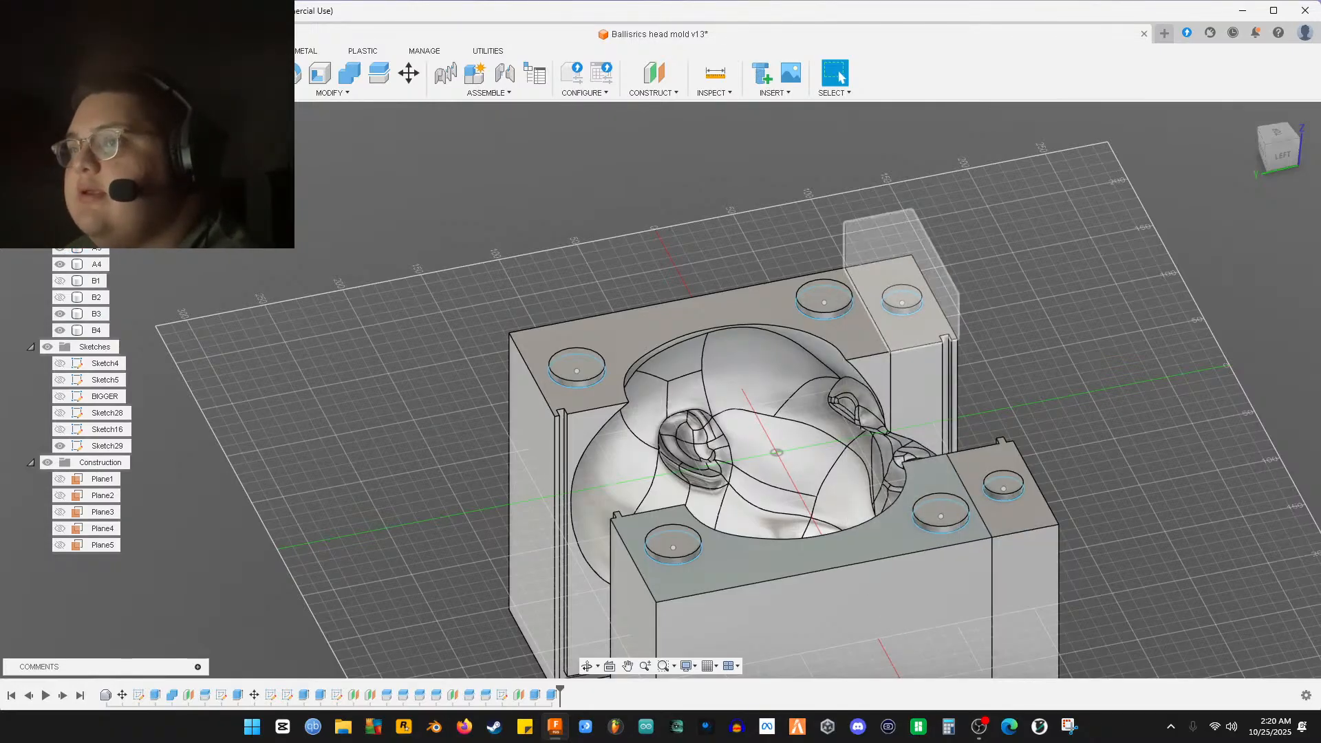
{"action": "mouse_move", "coordinate": [335, 366]}
{"action": "middle_mouse_down", "text": "shift"}
{"action": "mouse_move", "coordinate": [318, 302]}
{"action": "mouse_move", "coordinate": [315, 351]}
{"action": "middle_mouse_up", "text": "shift"}
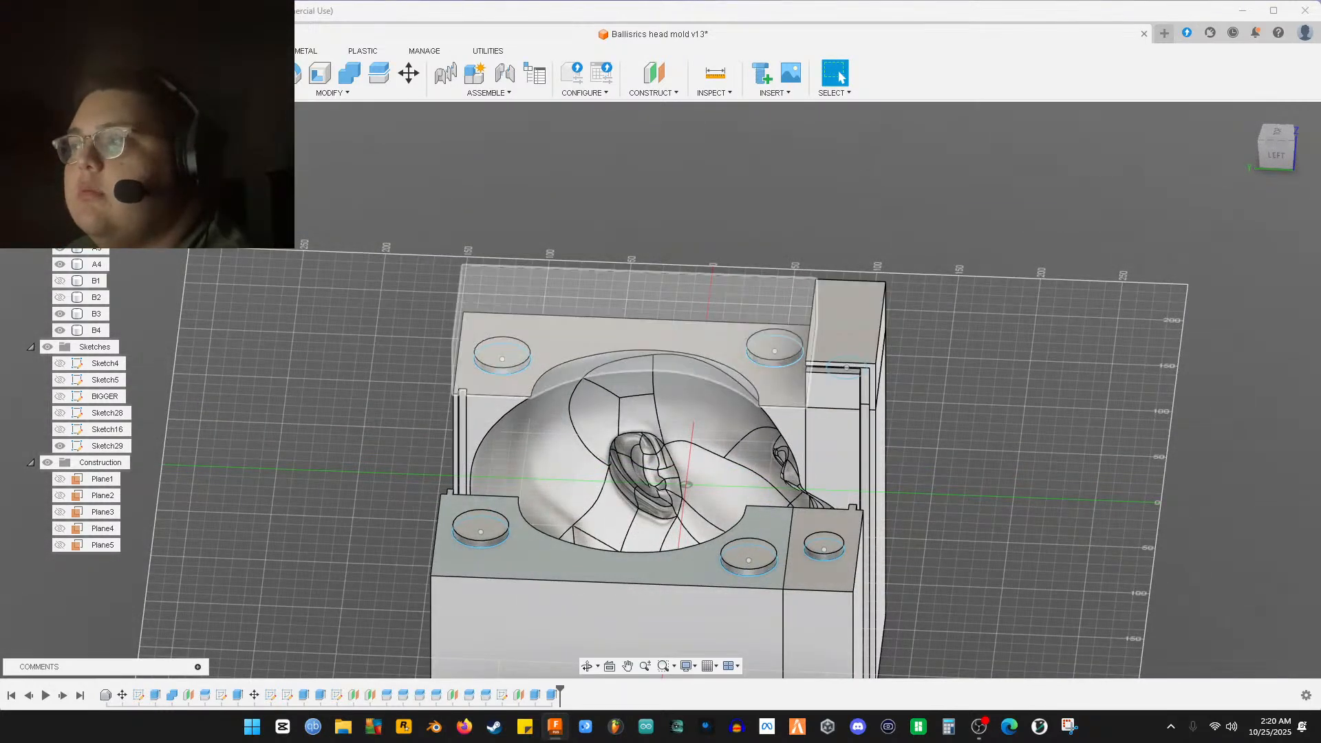
{"action": "left_click", "coordinate": [60, 281]}
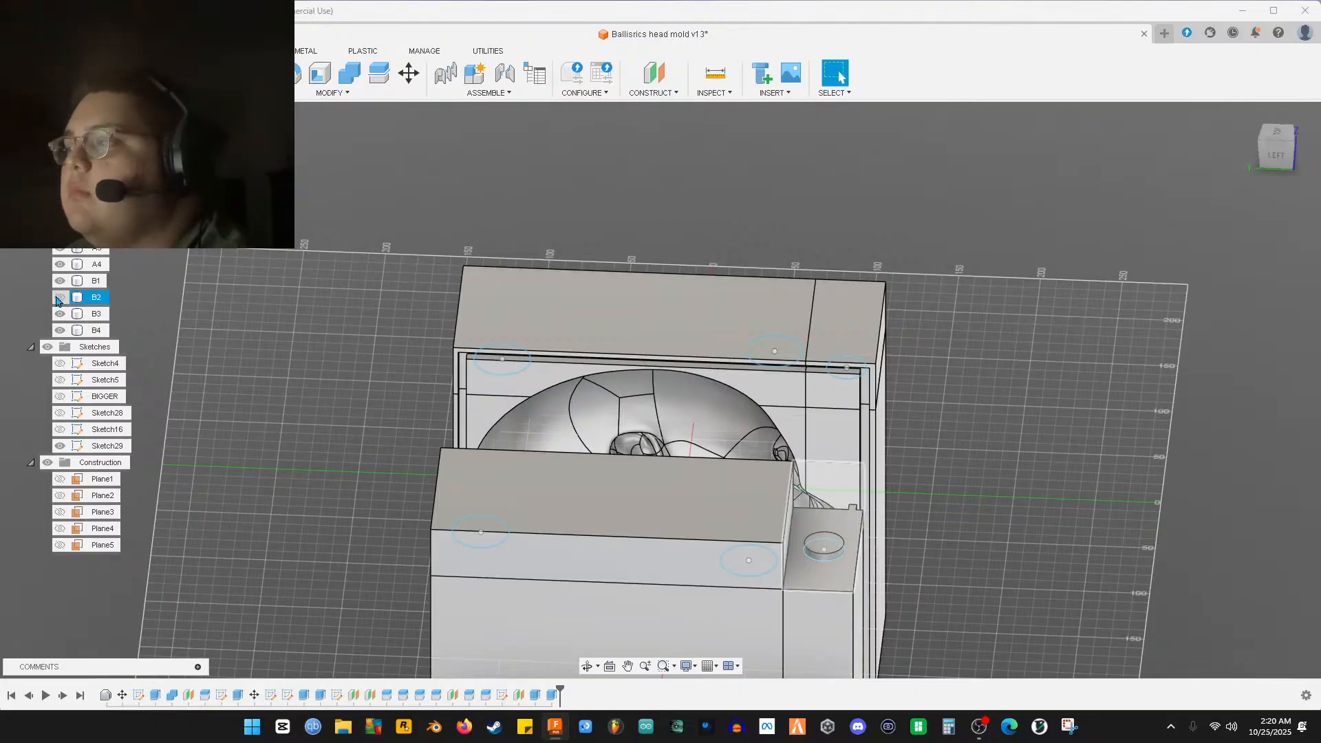
{"action": "left_click", "coordinate": [59, 297]}
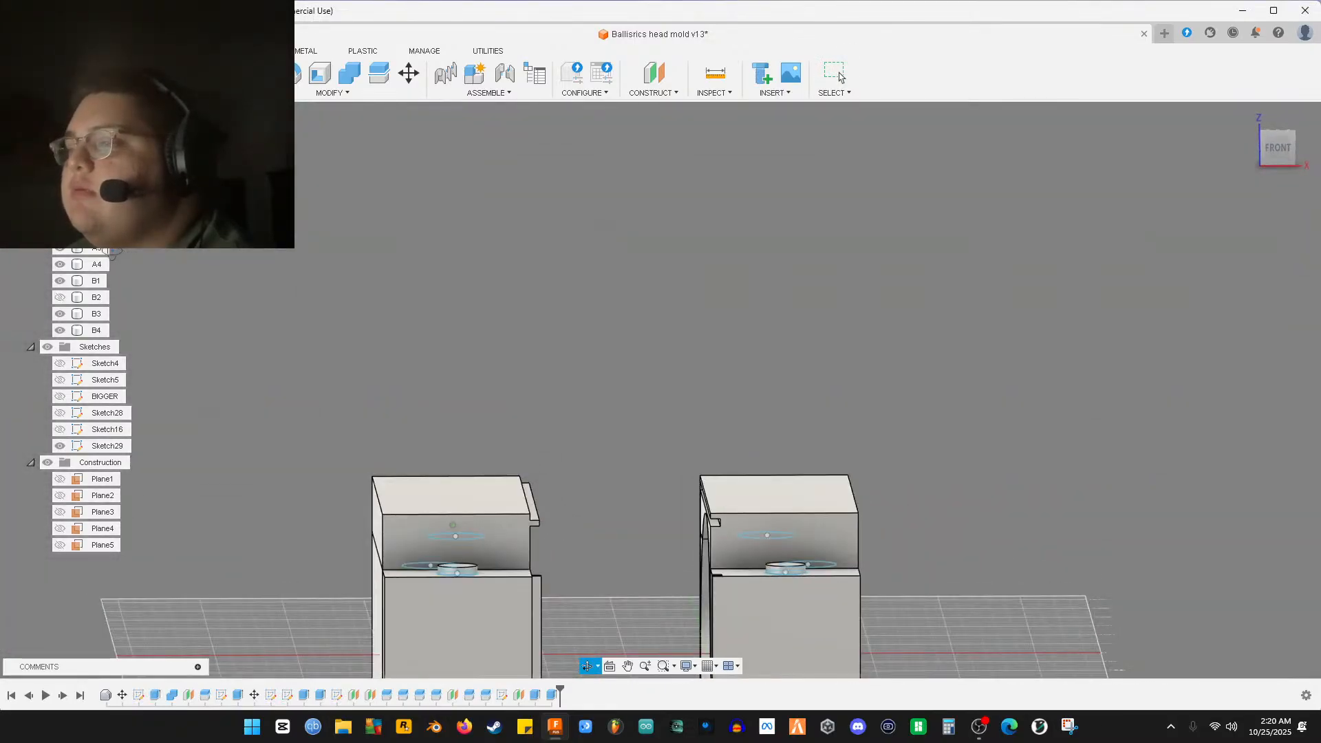
Hide bodies A3 and B3 to expose the head cavity
{"action": "middle_click_drag", "start_coordinate": [181, 310], "coordinate": [187, 150]}
{"action": "middle_click_drag", "start_coordinate": [227, 312], "coordinate": [279, 204]}
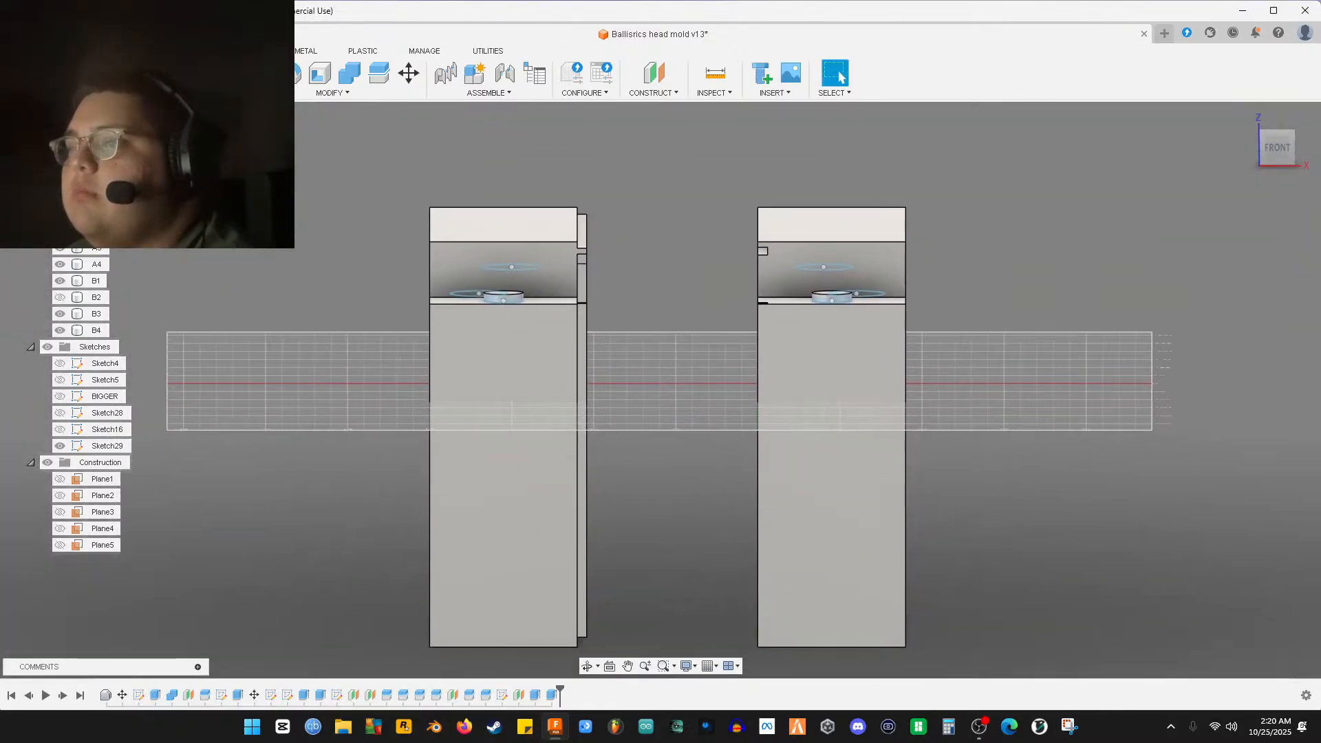
{"action": "left_click", "coordinate": [59, 248]}
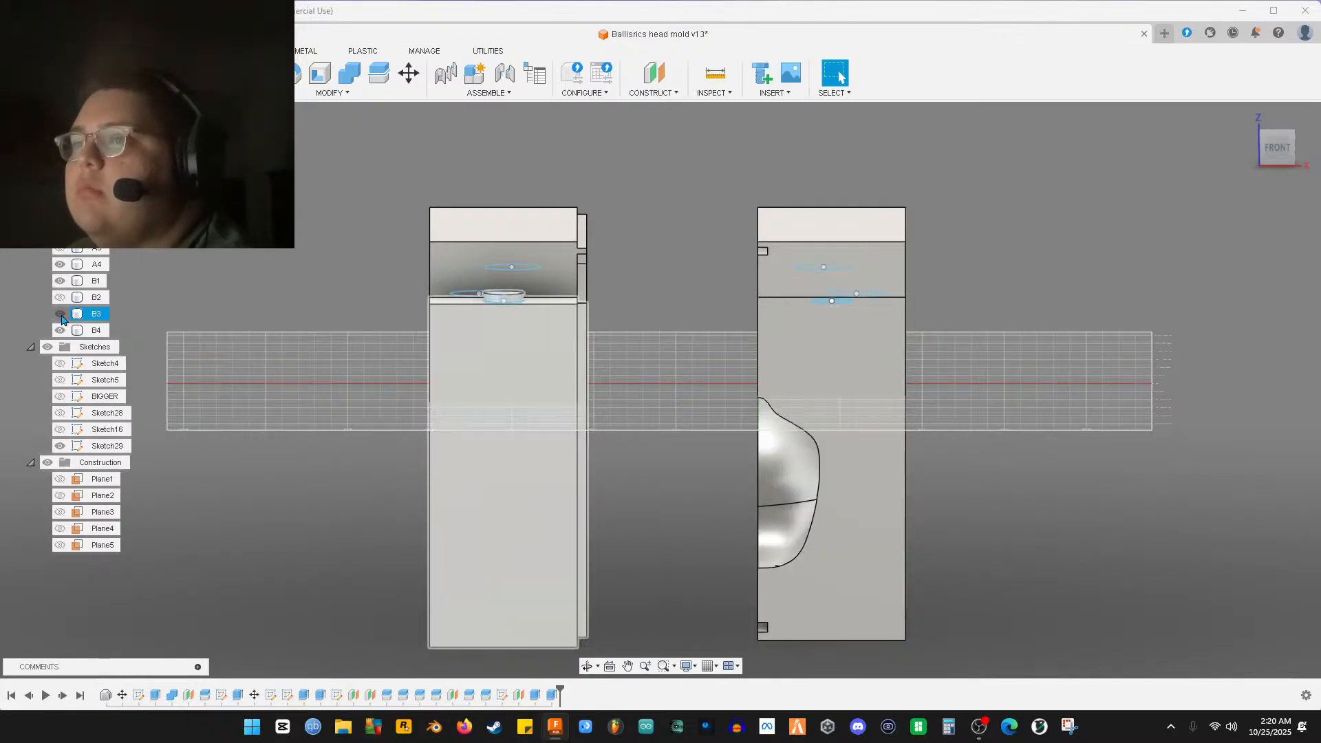
{"action": "left_click", "coordinate": [60, 314]}
{"action": "middle_click_drag", "start_coordinate": [333, 435], "coordinate": [295, 441], "text": "shift"}
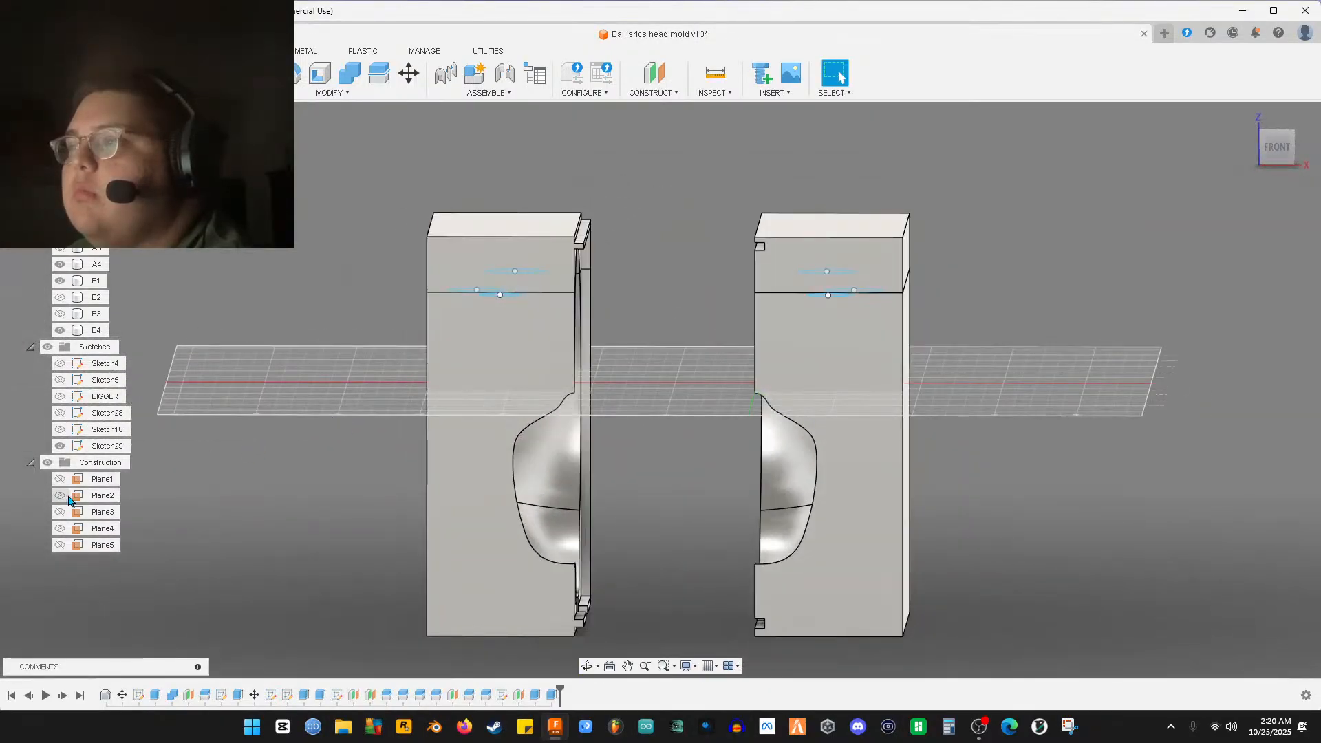
Hide Sketch29 and view both mold halves from the front
{"action": "left_click", "coordinate": [61, 447]}
{"action": "middle_click_drag", "start_coordinate": [254, 481], "coordinate": [254, 472], "text": "shift"}
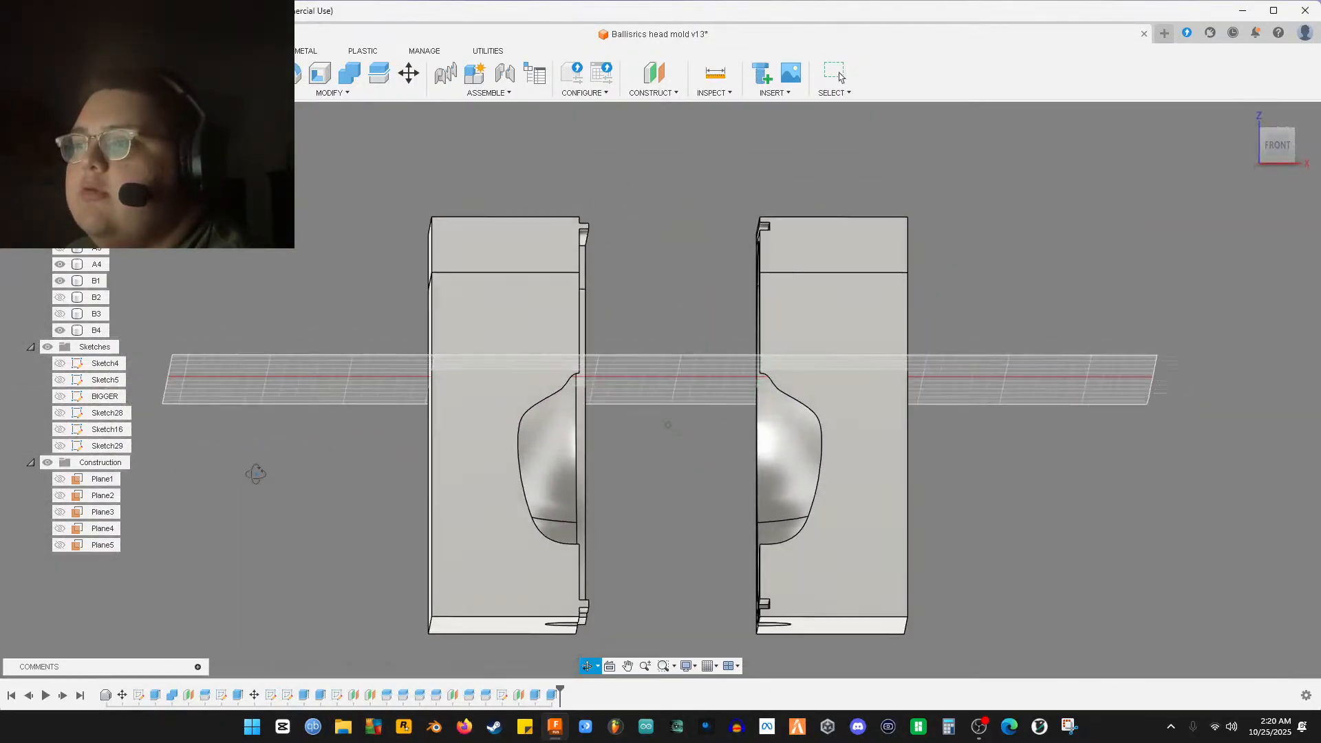
{"action": "left_click", "coordinate": [1281, 146]}
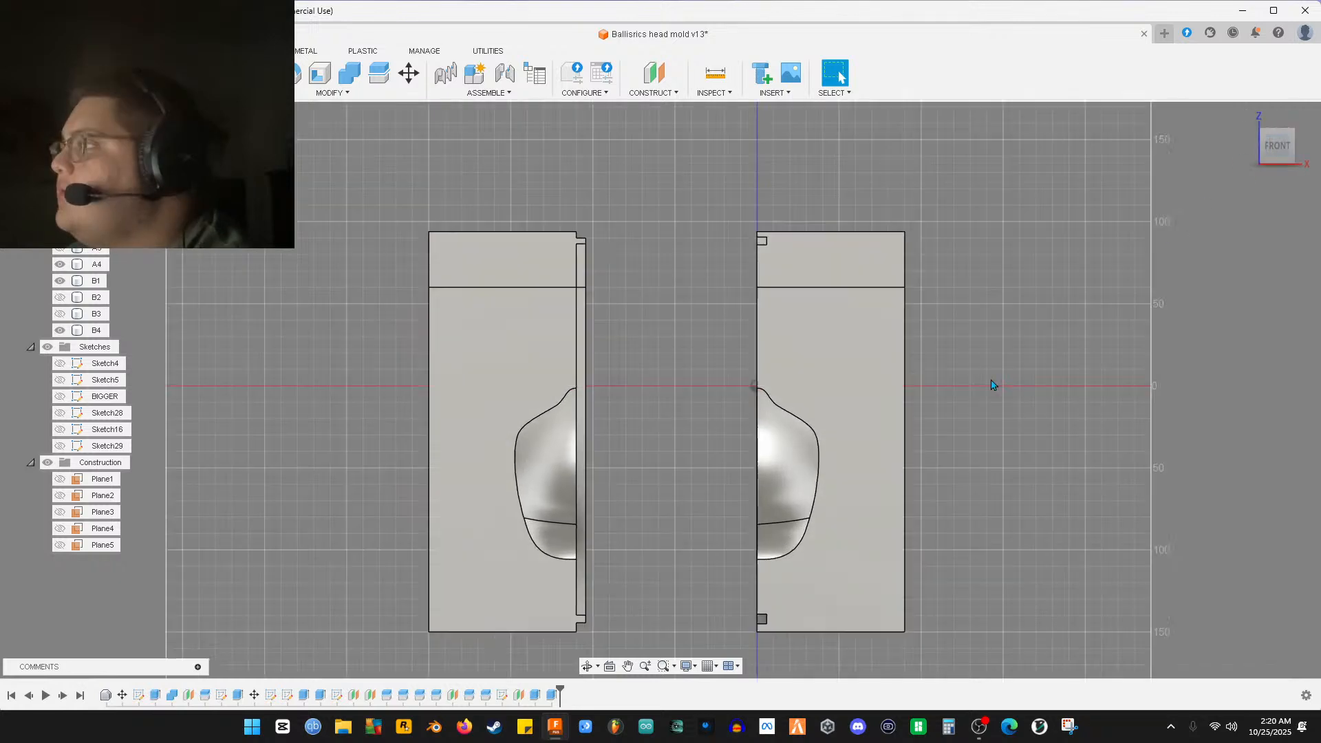
{"action": "scroll", "coordinate": [732, 413], "scroll_direction": "up", "scroll_amount": 3}
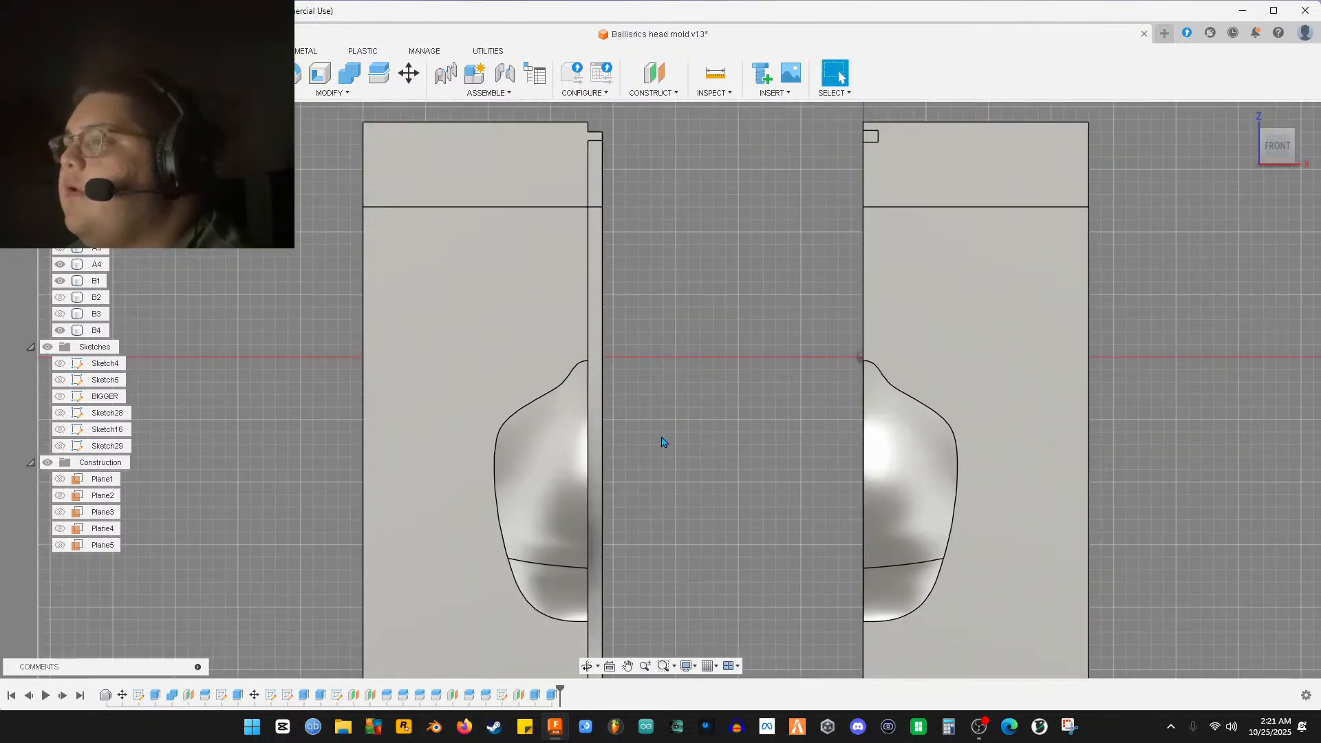
{"action": "middle_click_drag", "start_coordinate": [663, 448], "coordinate": [732, 366]}
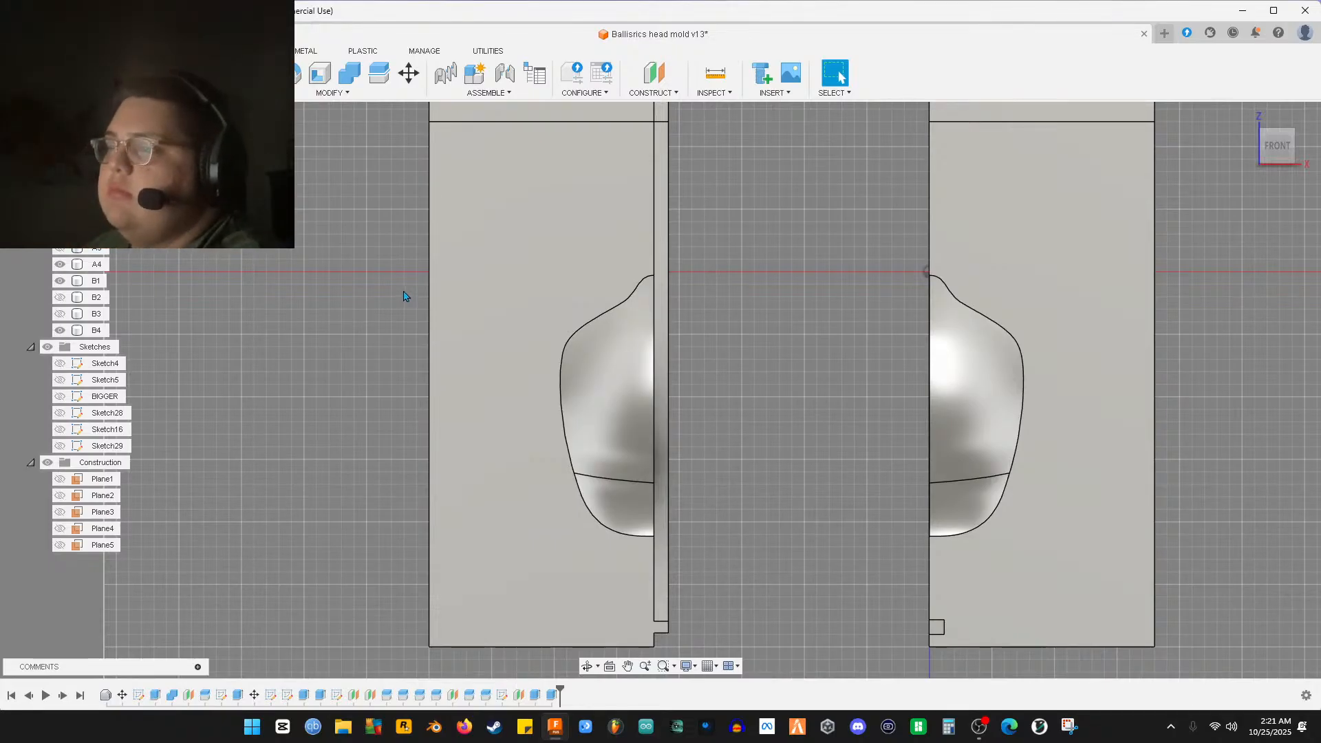
{"action": "mouse_move", "coordinate": [395, 292]}
{"action": "middle_mouse_down"}
{"action": "mouse_move", "coordinate": [384, 321]}
{"action": "mouse_move", "coordinate": [392, 298]}
{"action": "mouse_move", "coordinate": [411, 295]}
{"action": "middle_mouse_up"}
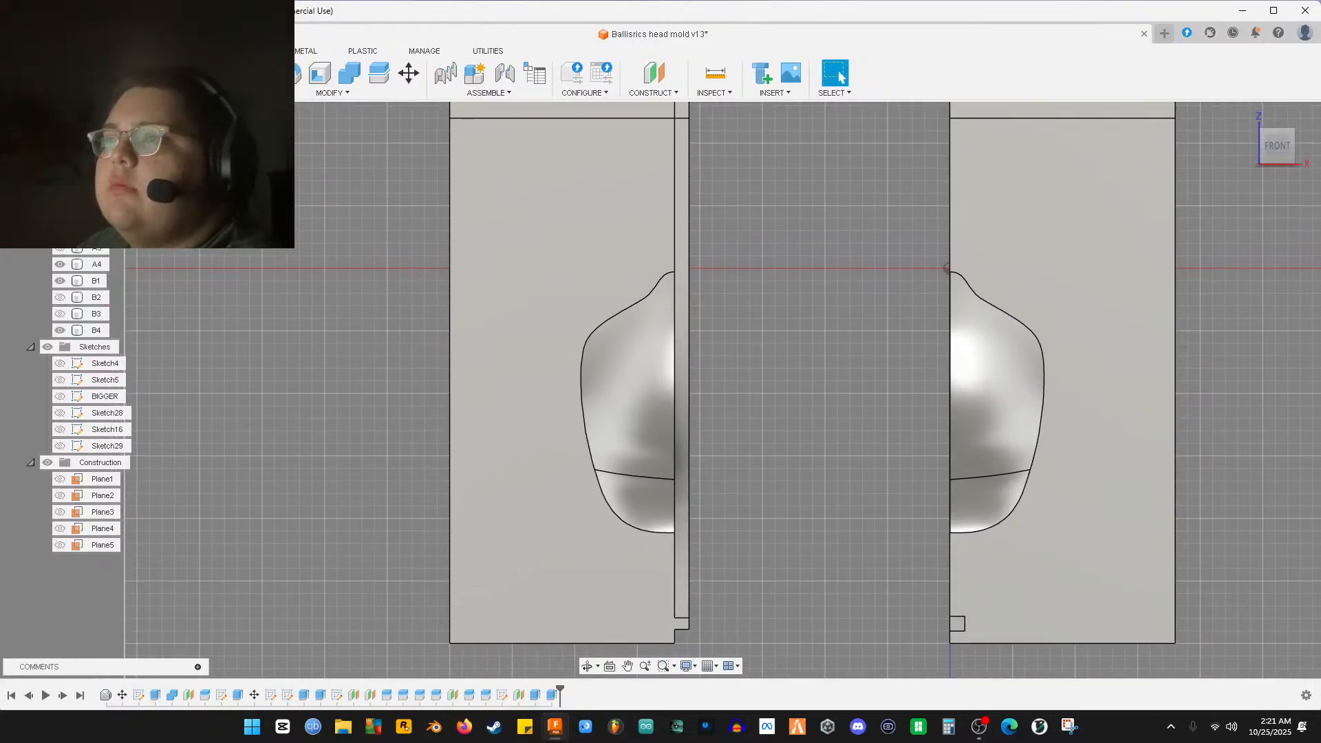
Start a sketch on the left half's face and draw a 35 mm circle
{"action": "left_click", "coordinate": [592, 499]}
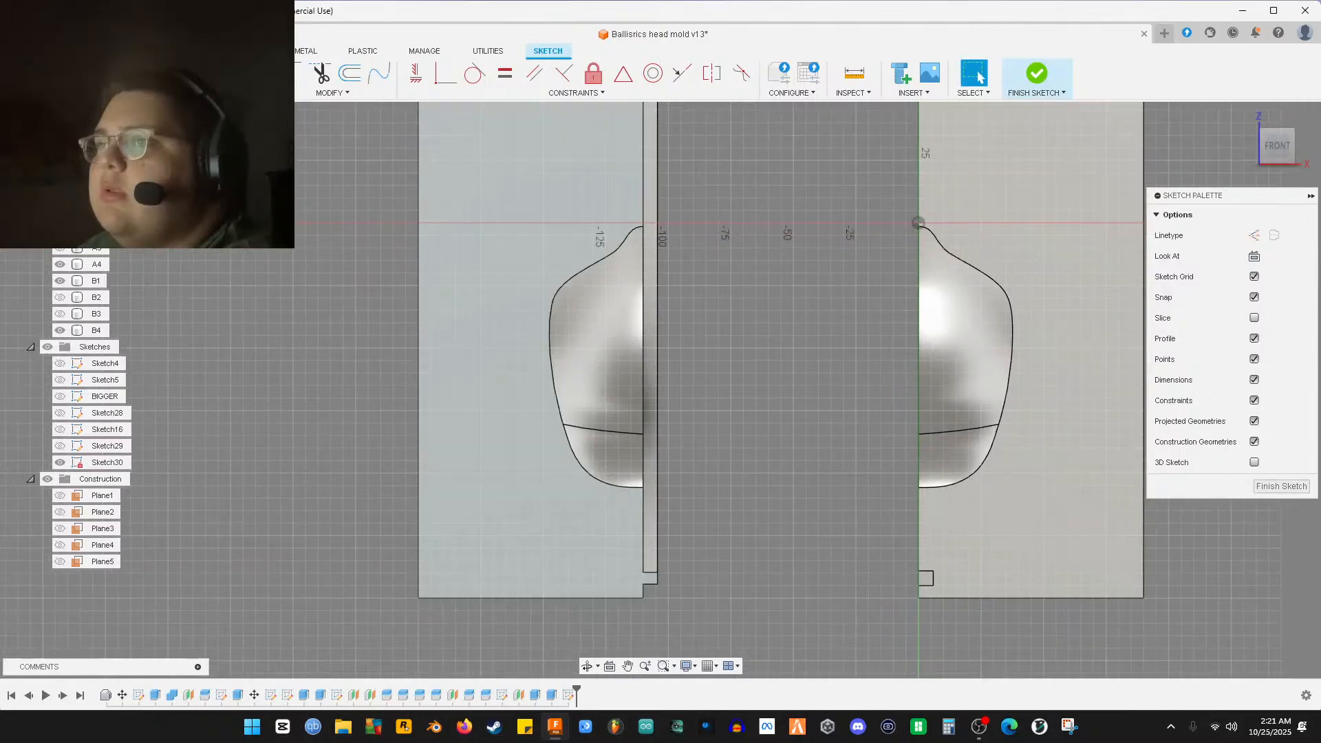
{"action": "key", "text": "c"}
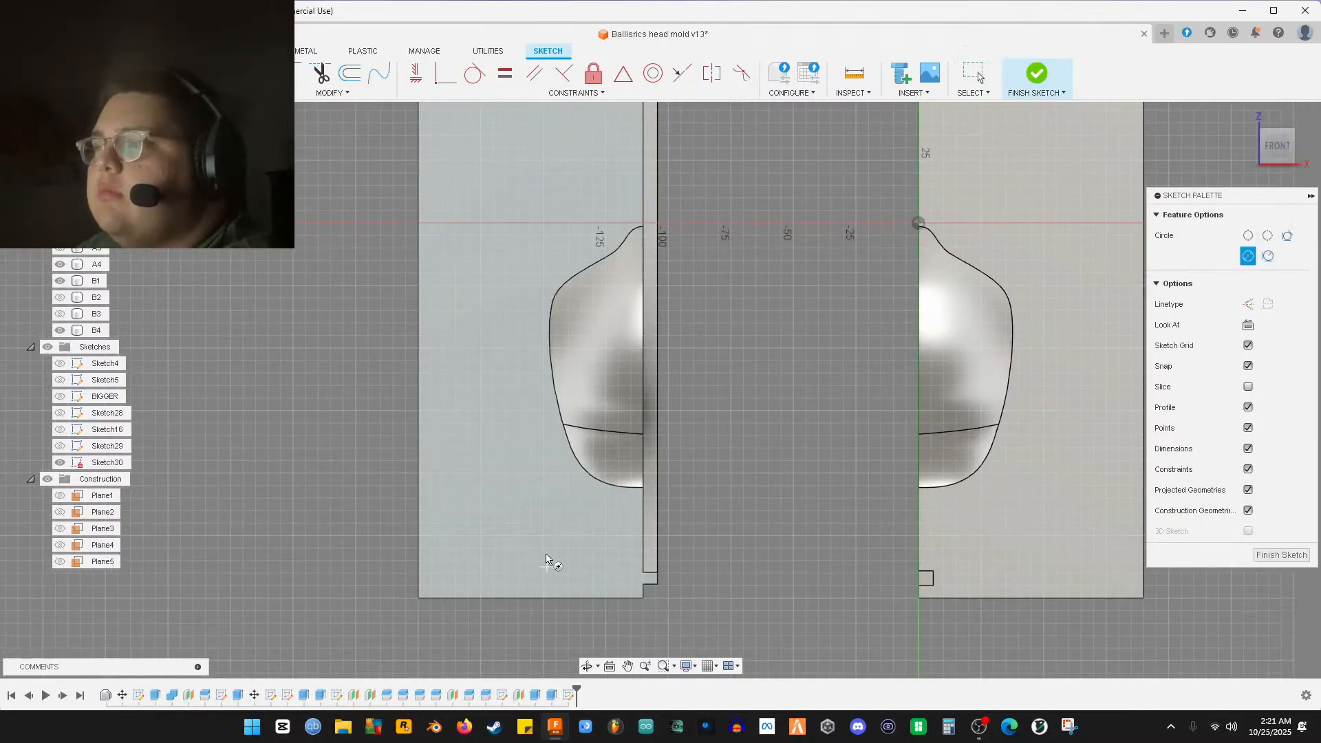
{"action": "left_click", "coordinate": [505, 525]}
{"action": "type", "text": "4"}
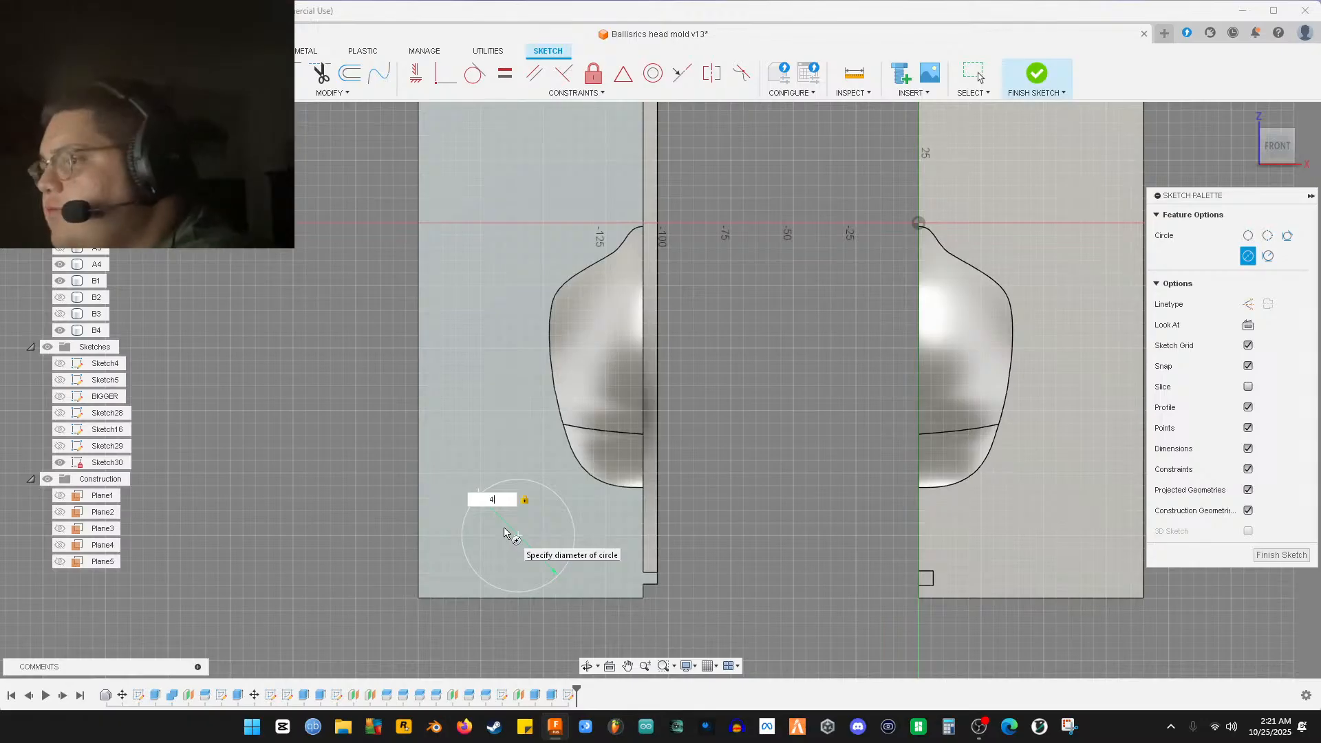
{"action": "type", "text": "0"}
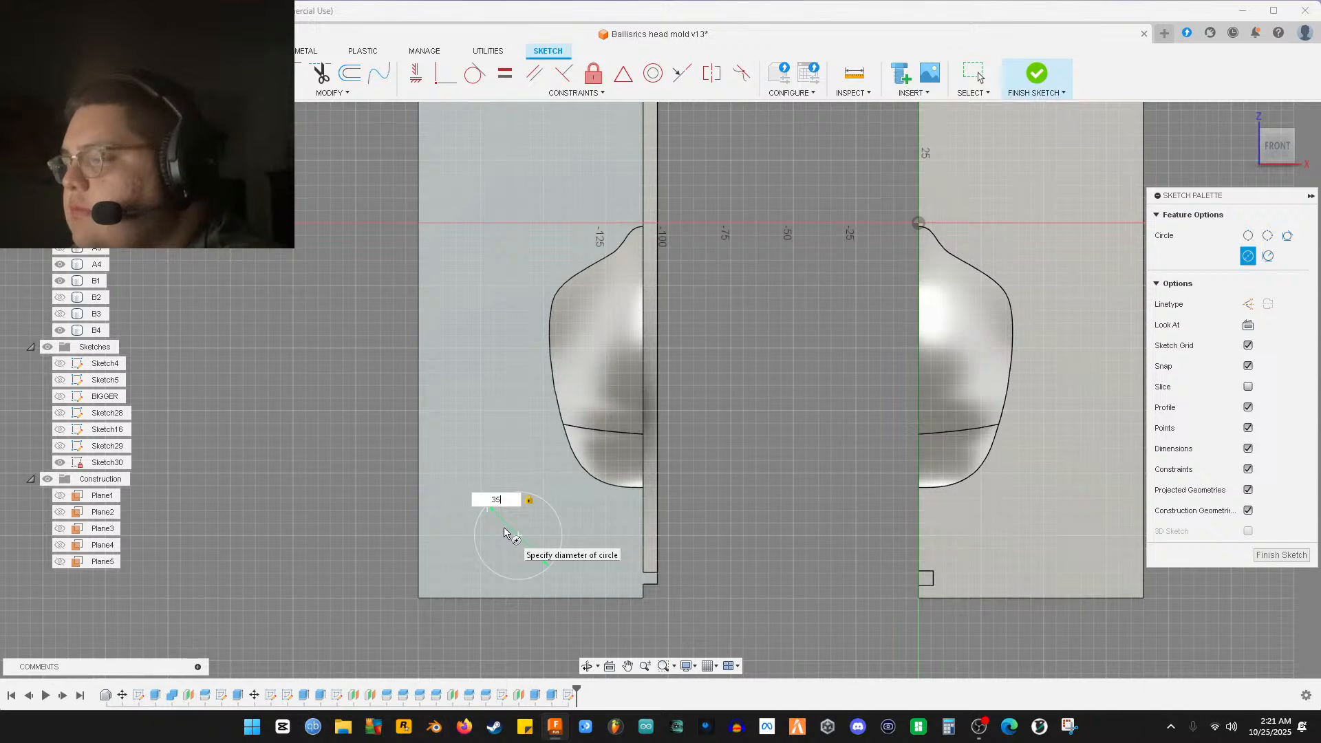
{"action": "key", "text": "Return"}
{"action": "key", "text": "Escape"}
Reposition the circle slightly, then move it 160 mm upward
{"action": "scroll", "coordinate": [518, 538], "scroll_direction": "up", "scroll_amount": 2}
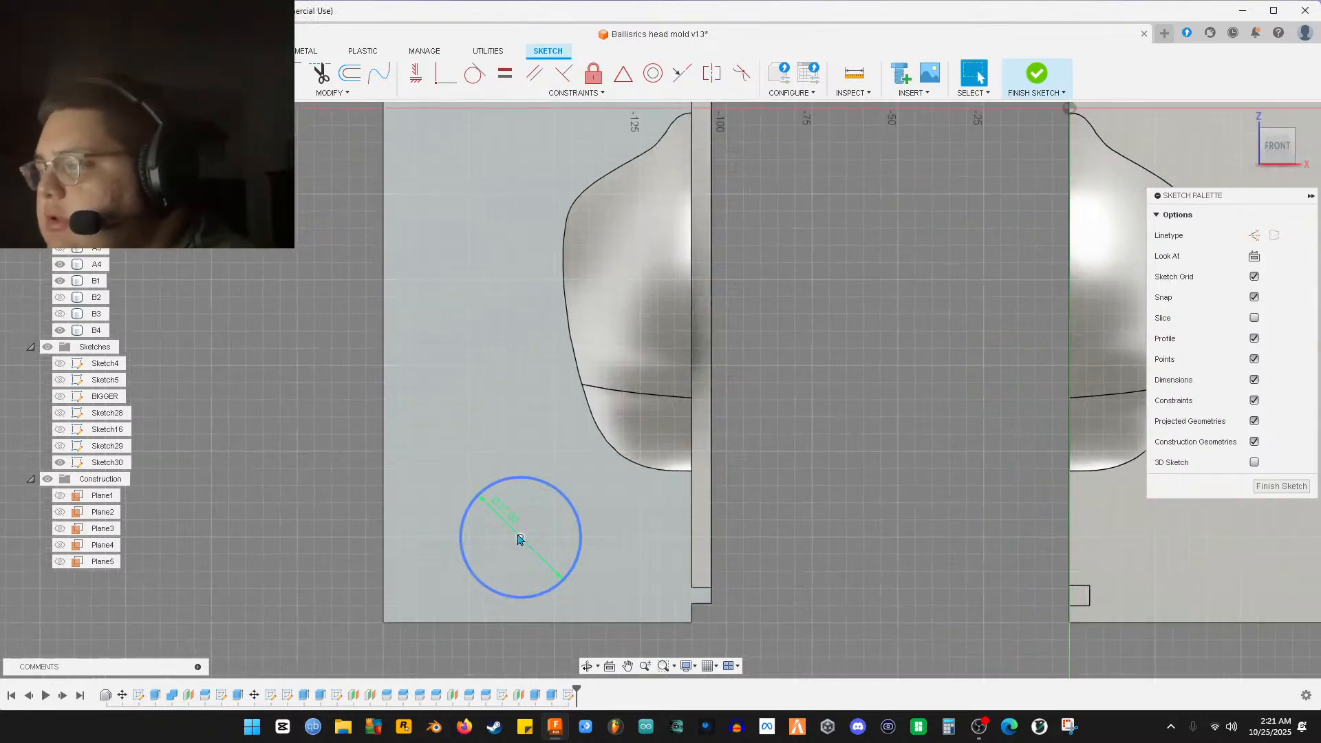
{"action": "left_click_drag", "start_coordinate": [518, 535], "coordinate": [538, 541]}
{"action": "middle_click_drag", "start_coordinate": [551, 531], "coordinate": [565, 550]}
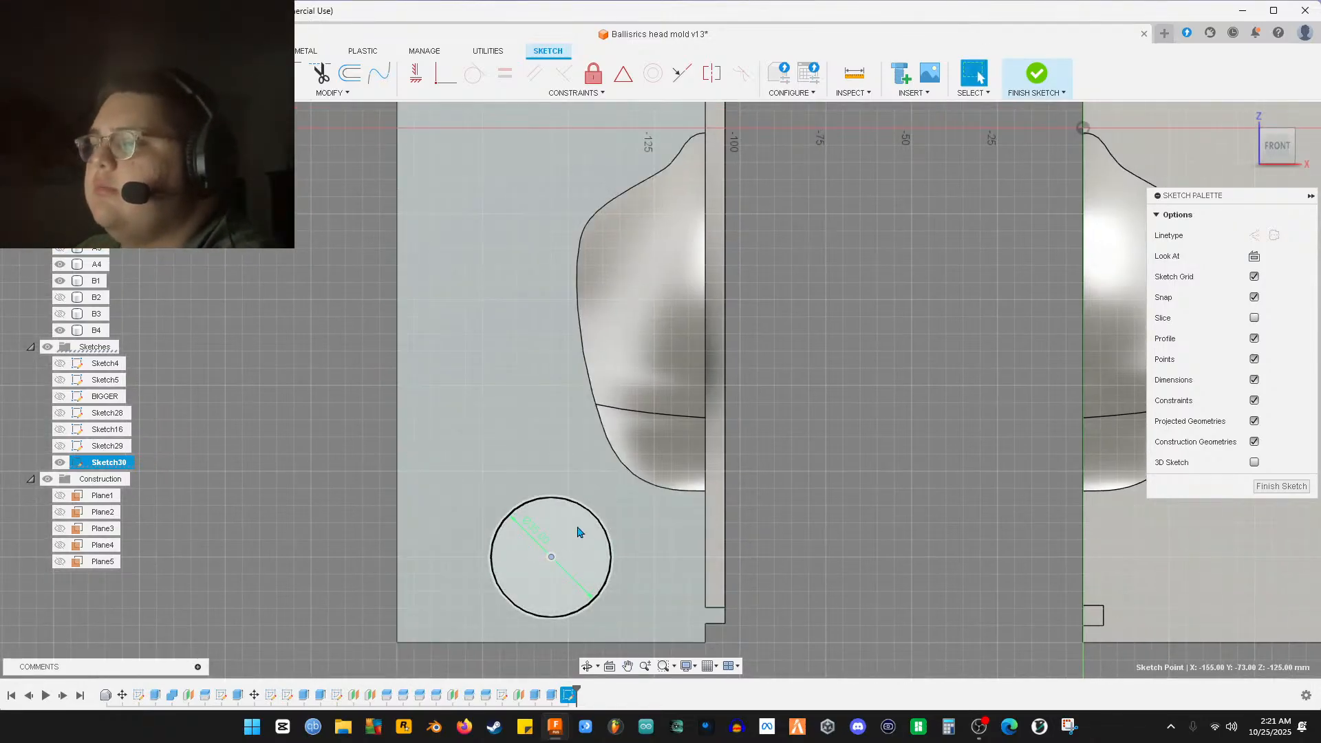
{"action": "left_click", "coordinate": [578, 534]}
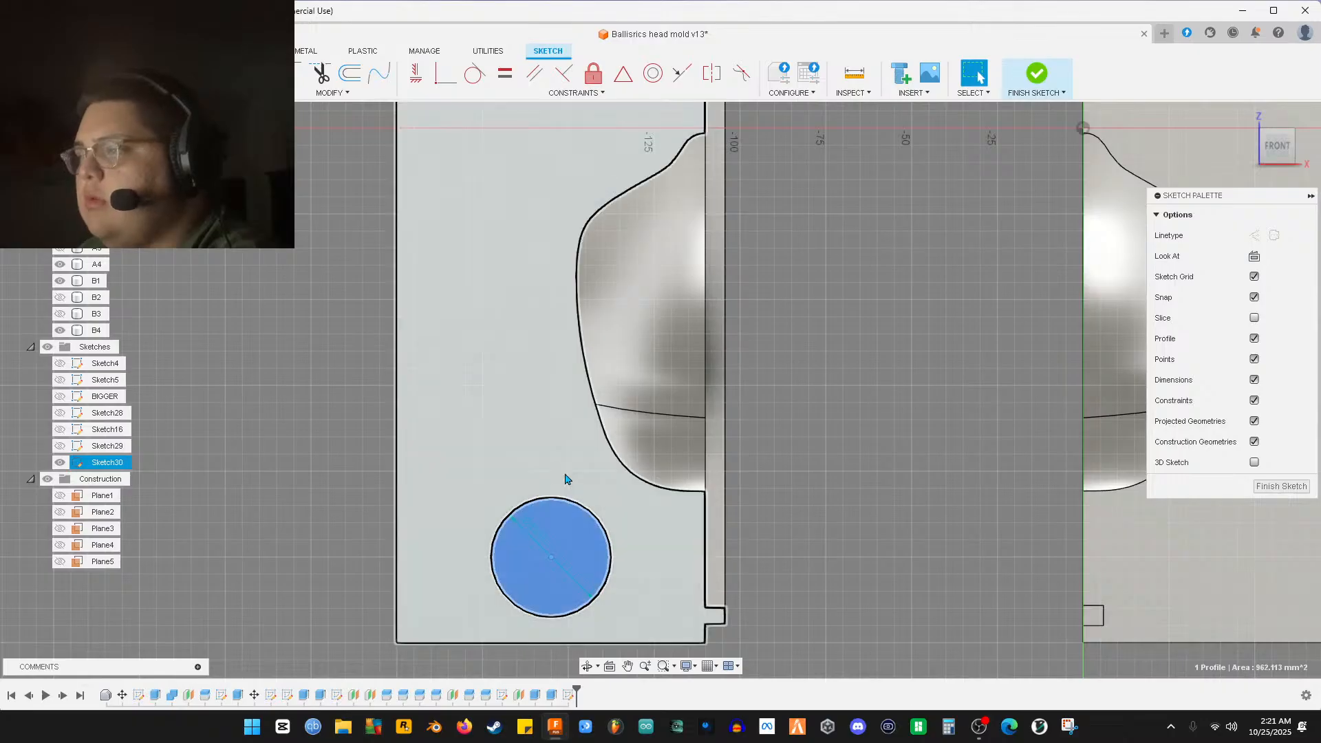
{"action": "scroll", "coordinate": [571, 482], "scroll_direction": "down", "scroll_amount": 3}
{"action": "left_click", "coordinate": [593, 510]}
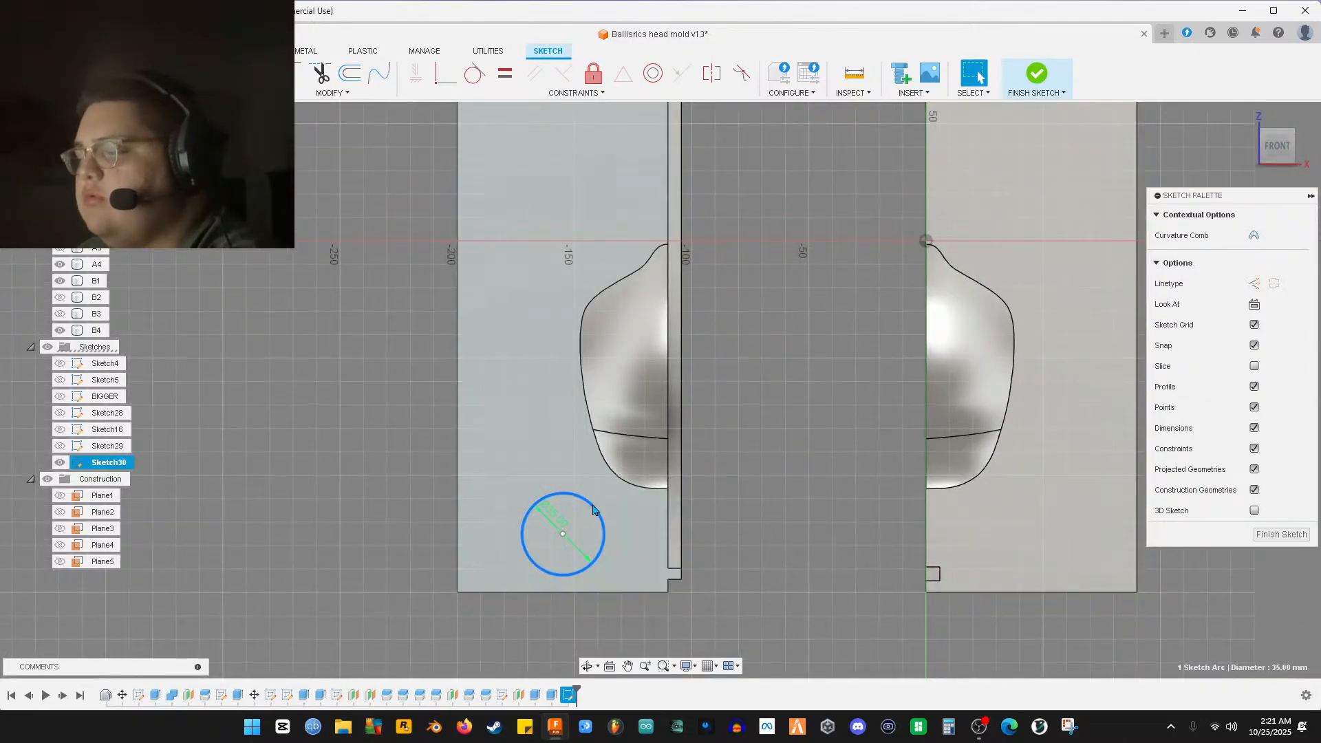
{"action": "key", "text": "m"}
{"action": "left_click_drag", "start_coordinate": [601, 550], "coordinate": [602, 179]}
Constrain the circle's move to vertical and confirm it
{"action": "mouse_move", "coordinate": [603, 179]}
{"action": "middle_mouse_down"}
{"action": "mouse_move", "coordinate": [653, 495]}
{"action": "mouse_move", "coordinate": [637, 430]}
{"action": "middle_mouse_up"}
{"action": "left_click_drag", "start_coordinate": [598, 367], "coordinate": [597, 378]}
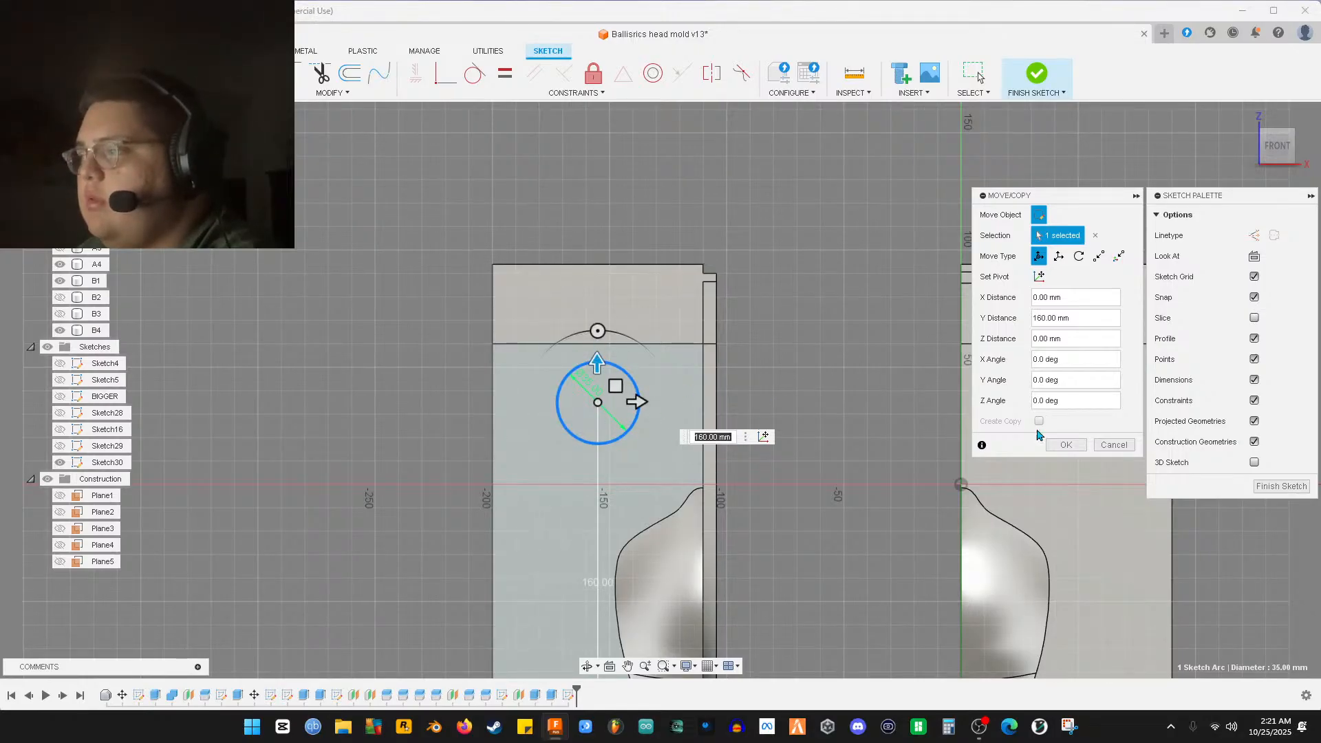
{"action": "left_click", "coordinate": [1066, 445]}
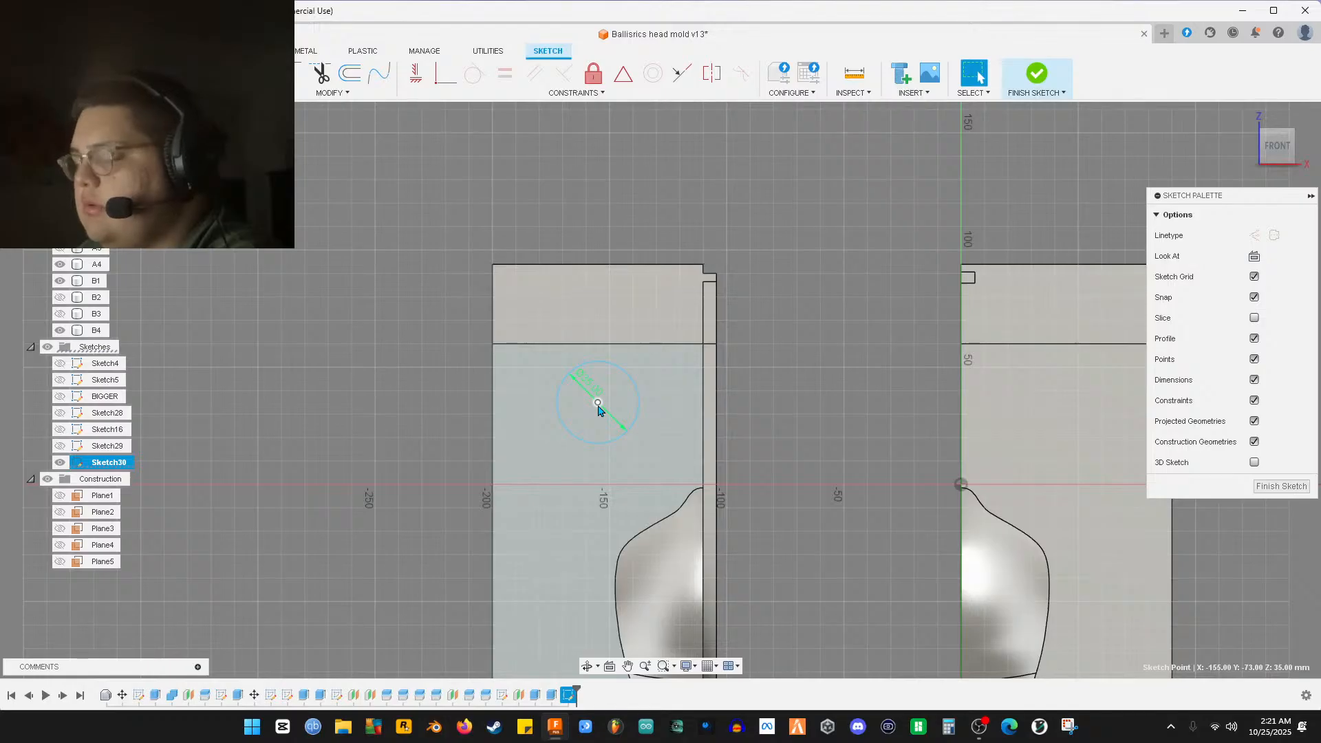
Begin a circle above the large circle, then cancel the unfinished attempt
{"action": "key", "text": "c"}
{"action": "scroll", "coordinate": [507, 366], "scroll_direction": "up", "scroll_amount": 4}
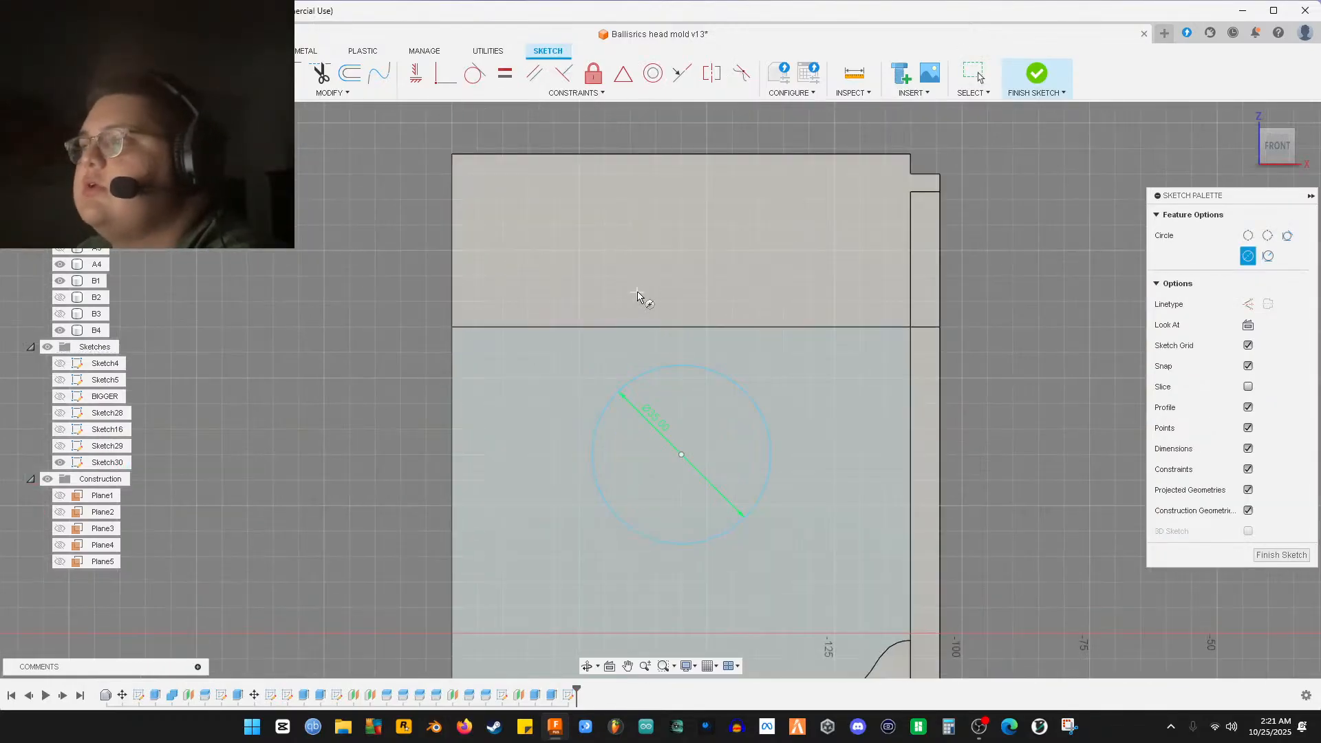
{"action": "scroll", "coordinate": [653, 325], "scroll_direction": "down", "scroll_amount": 3}
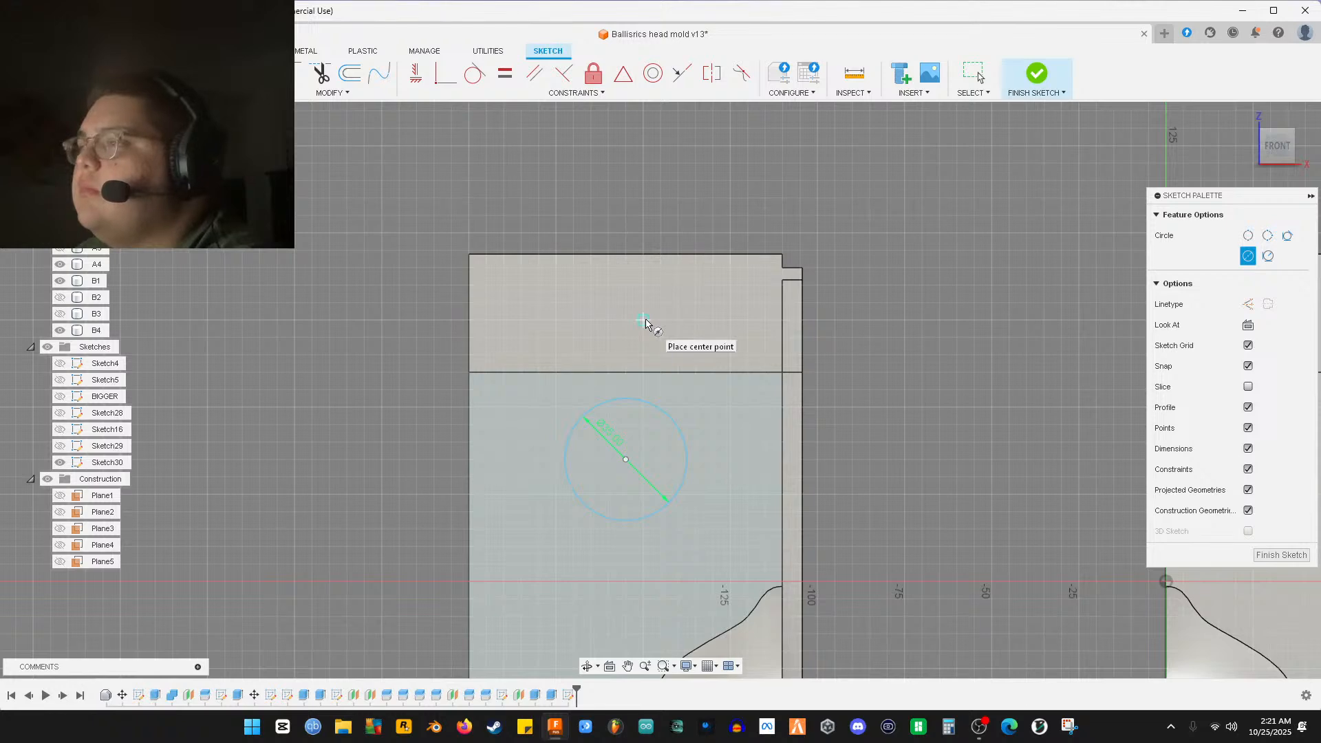
{"action": "left_click", "coordinate": [608, 320]}
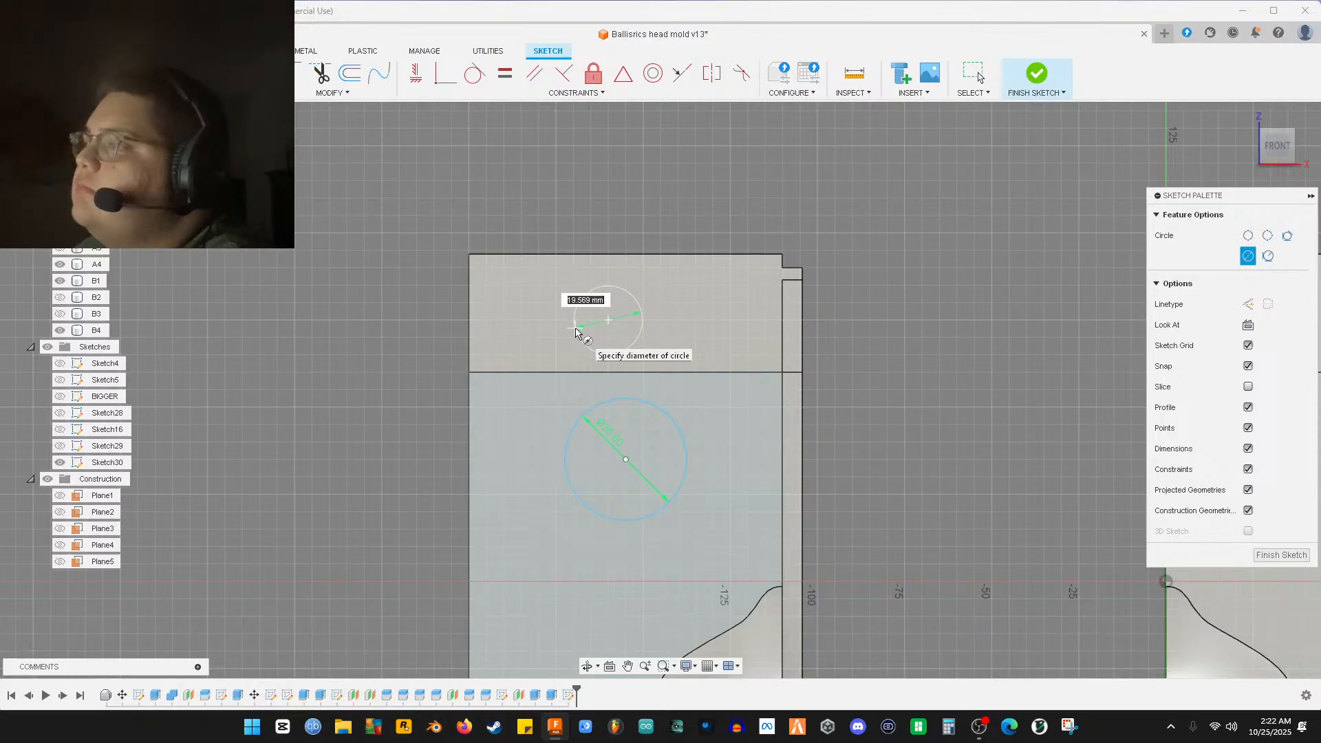
{"action": "mouse_move", "coordinate": [655, 354]}
{"action": "middle_mouse_down", "text": "shift"}
{"action": "mouse_move", "coordinate": [619, 345]}
{"action": "mouse_move", "coordinate": [651, 347]}
{"action": "middle_mouse_up", "text": "shift"}
{"action": "middle_click_drag", "start_coordinate": [649, 345], "coordinate": [653, 344], "text": "shift"}
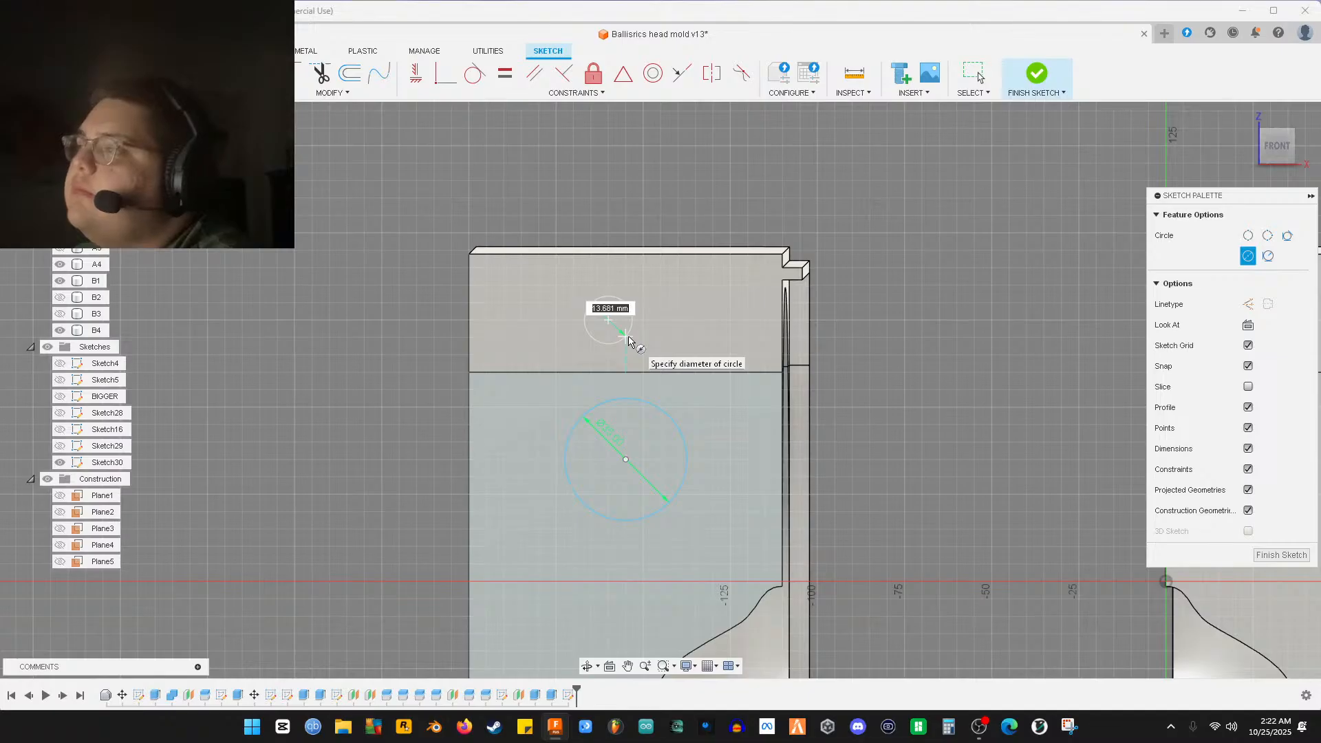
{"action": "right_click", "coordinate": [629, 339]}
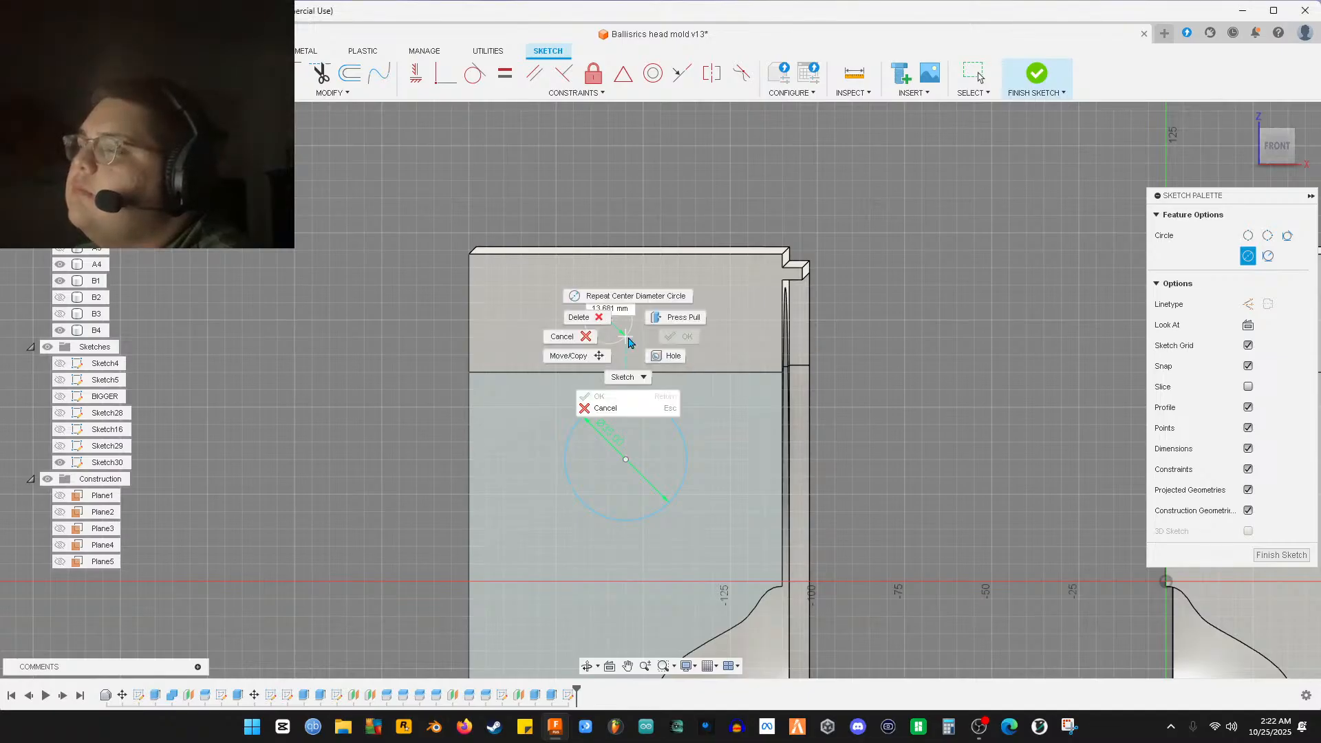
{"action": "left_click", "coordinate": [591, 335]}
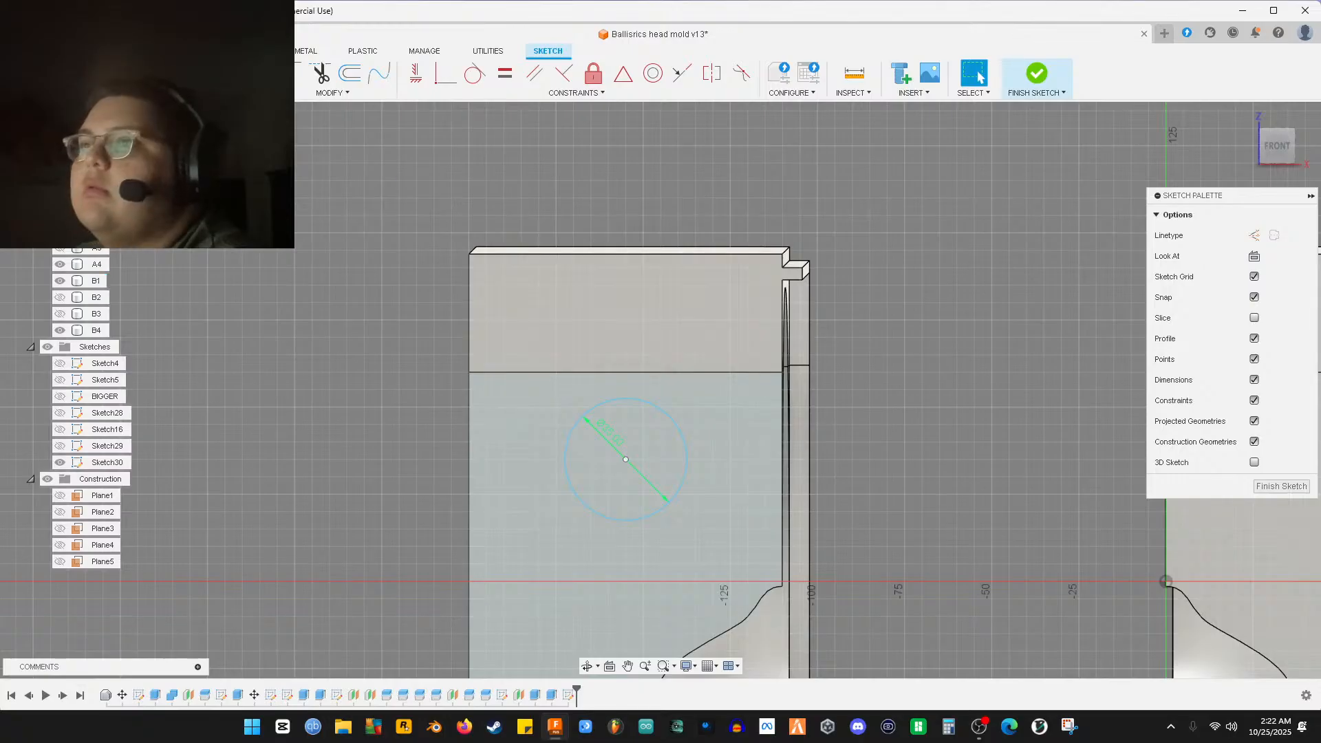
Draw a 20 mm circle above the 35 mm circle
{"action": "key", "text": "c"}
{"action": "left_click", "coordinate": [556, 320]}
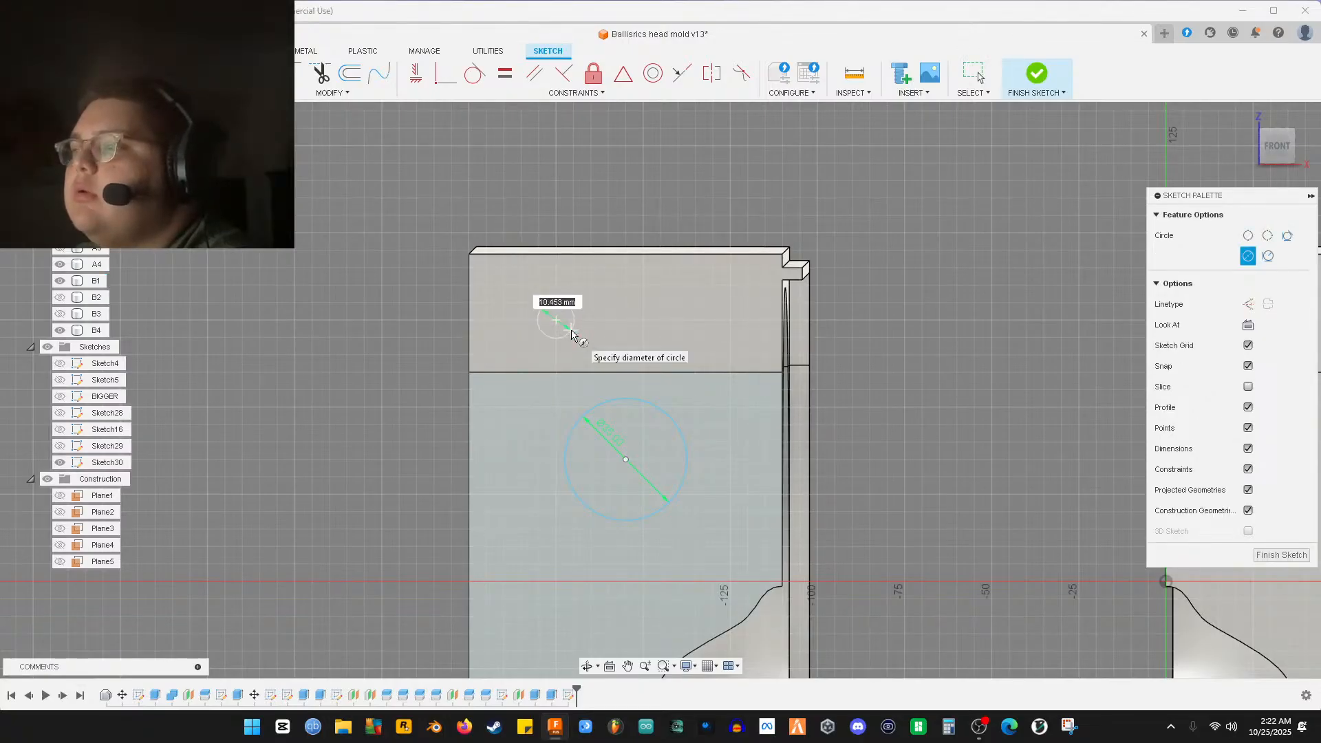
{"action": "key", "text": "Tab"}
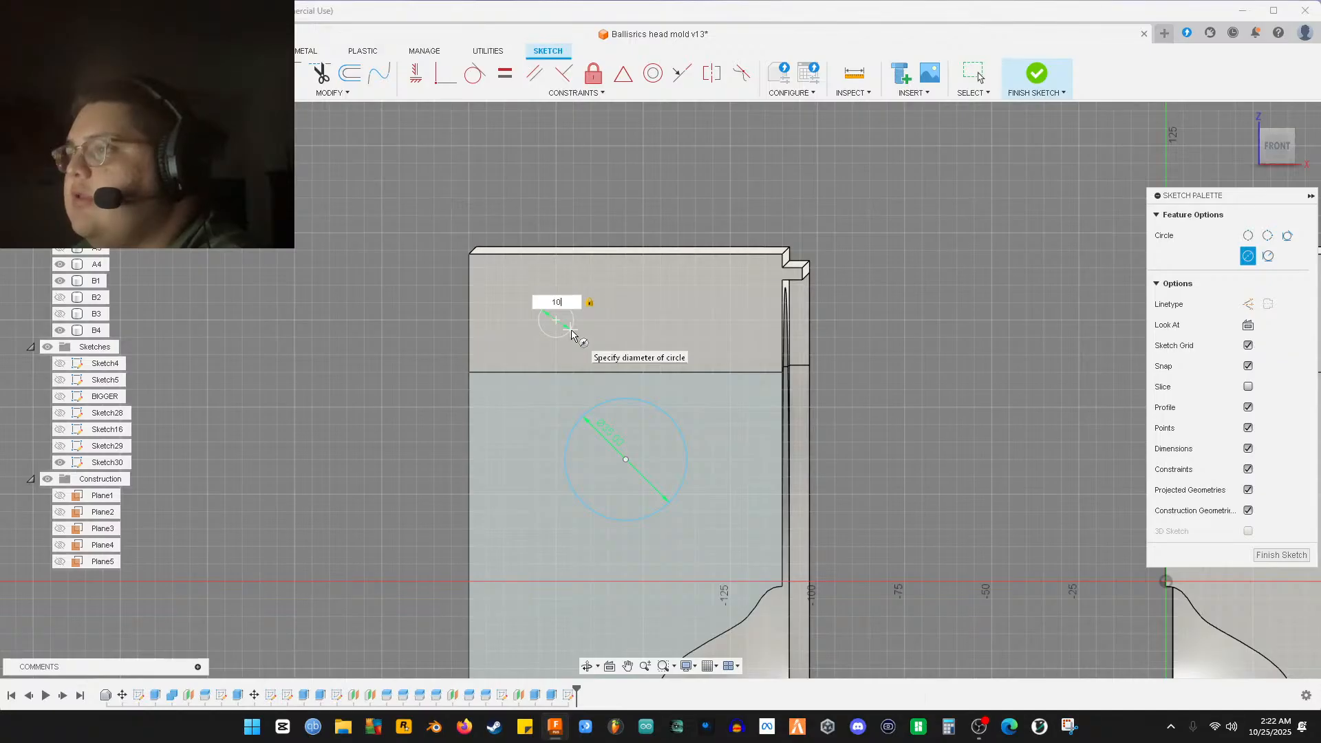
{"action": "key", "text": "BackSpace"}
{"action": "type", "text": "2"}
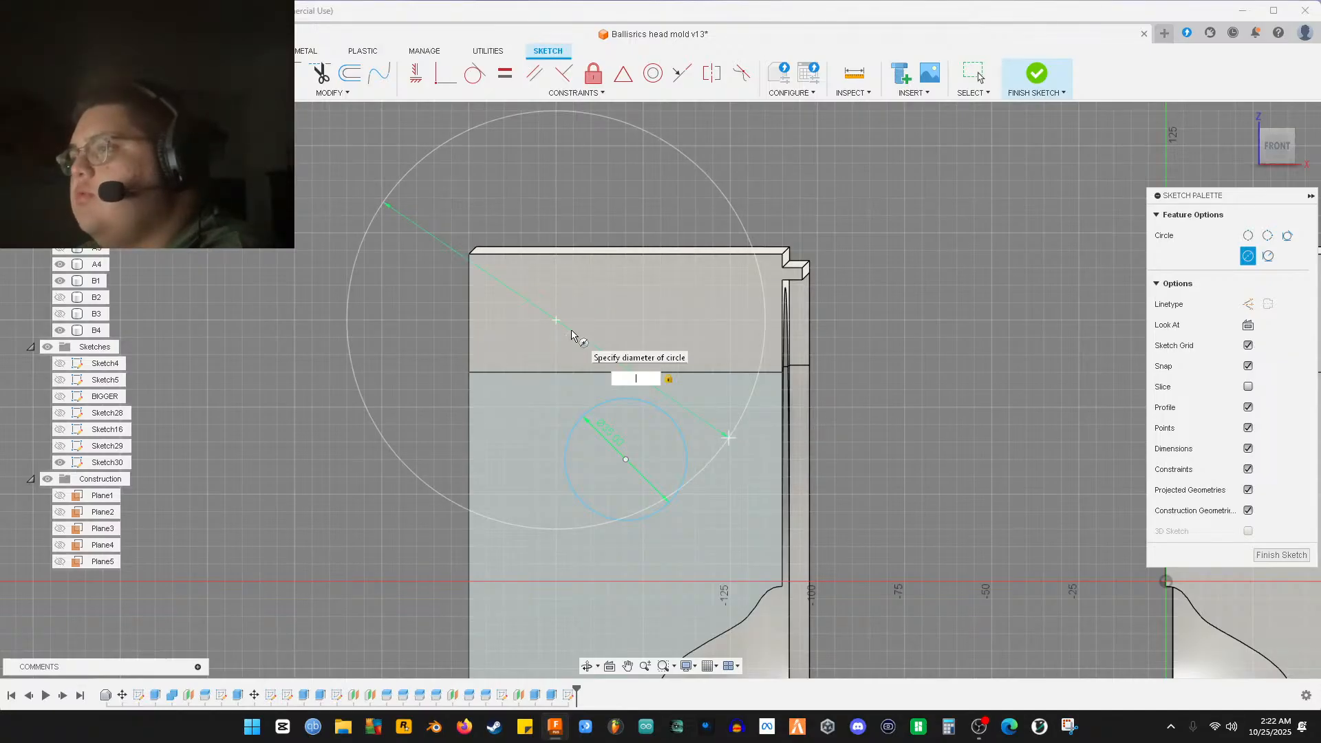
{"action": "type", "text": "0"}
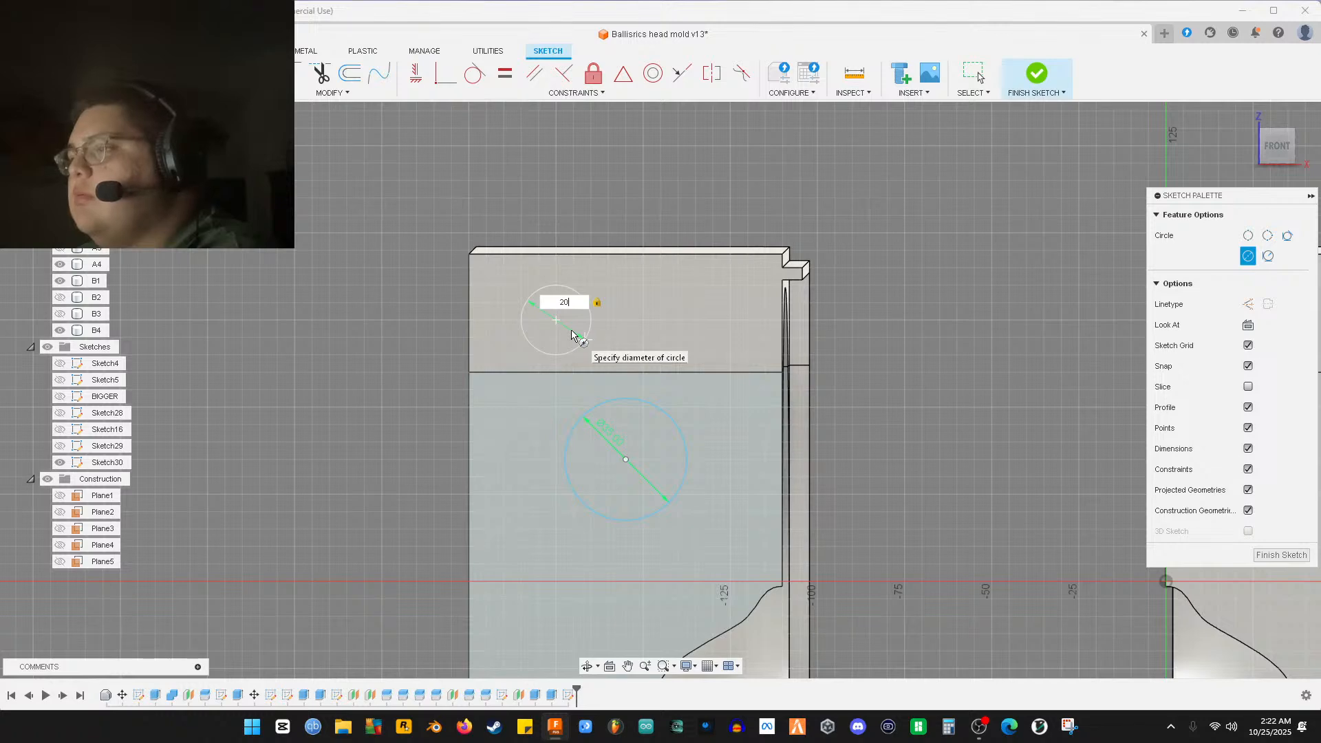
{"action": "key", "text": "Return"}
{"action": "key", "text": "Escape"}
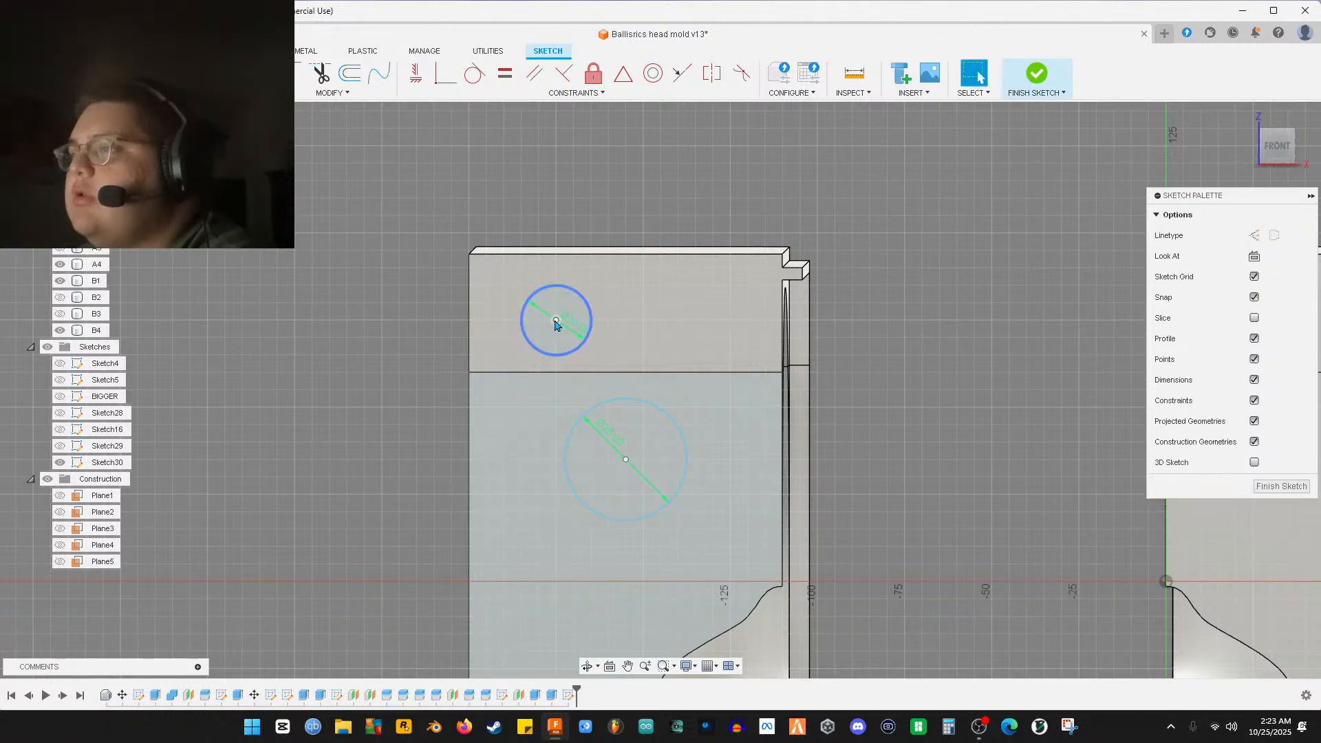
Nudge the 20 mm circle up, then place a copy 40 mm to its right
{"action": "left_click_drag", "start_coordinate": [555, 321], "coordinate": [556, 315]}
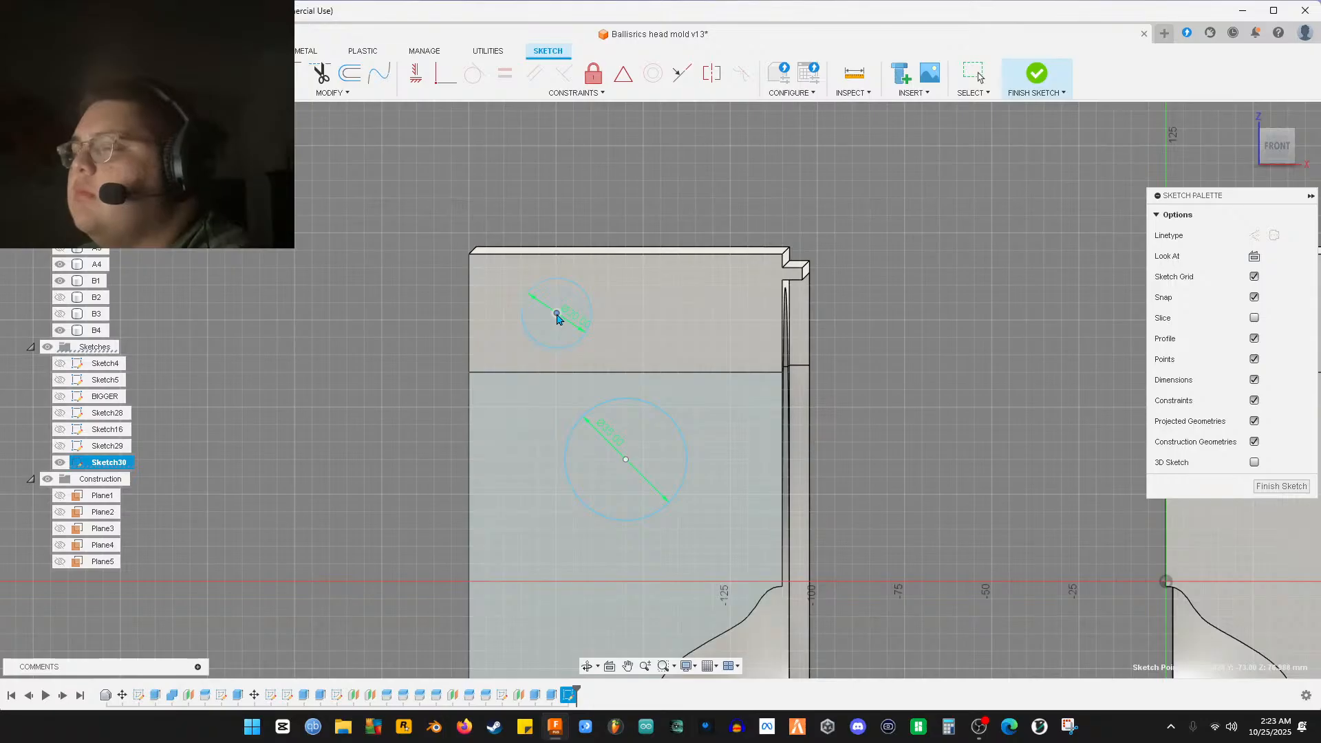
{"action": "left_click_drag", "start_coordinate": [557, 317], "coordinate": [557, 314]}
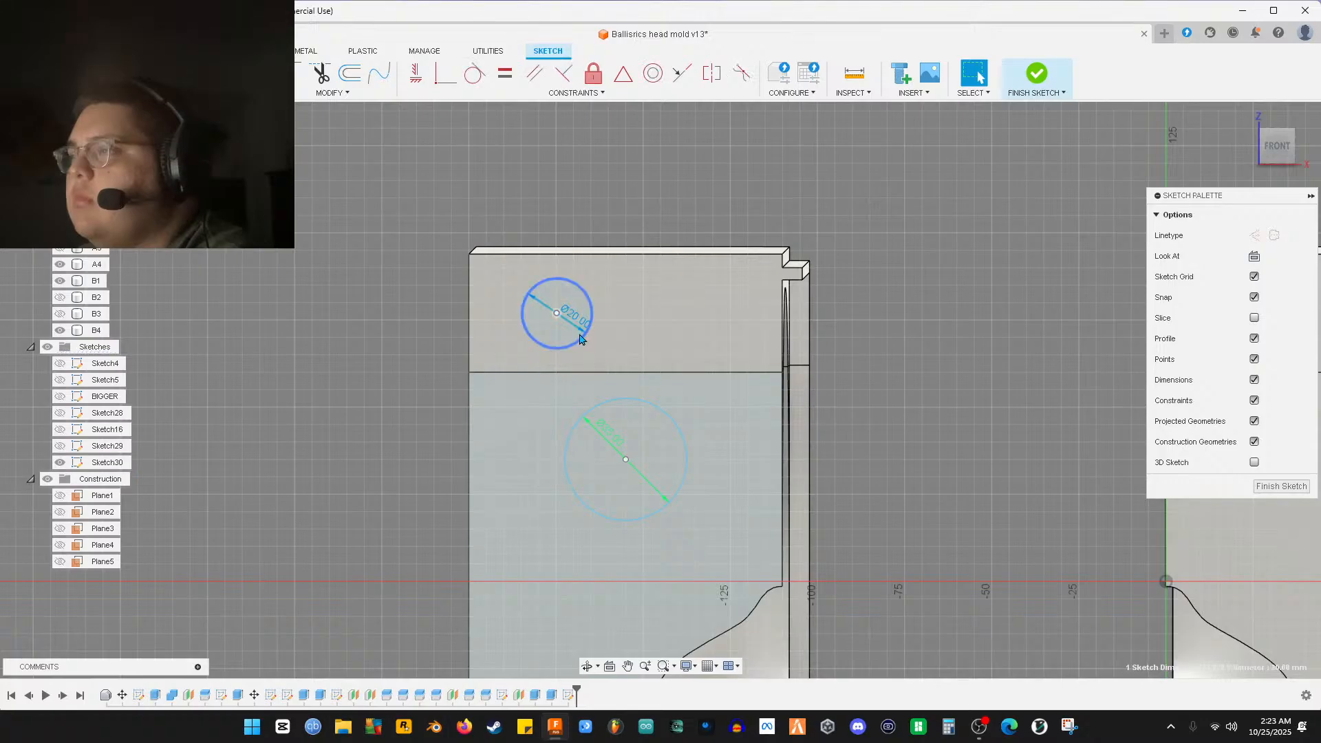
{"action": "left_click", "coordinate": [581, 339]}
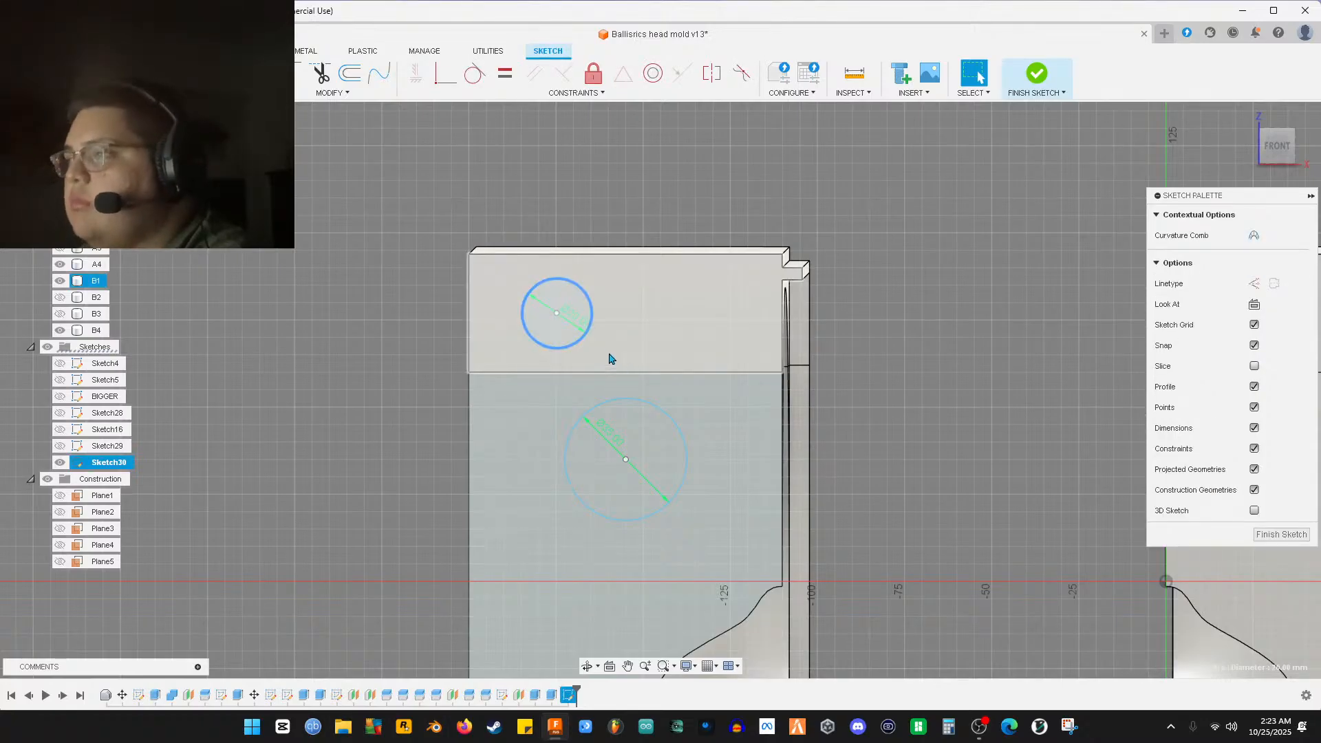
{"action": "key", "text": "m"}
{"action": "left_click_drag", "start_coordinate": [590, 310], "coordinate": [724, 313]}
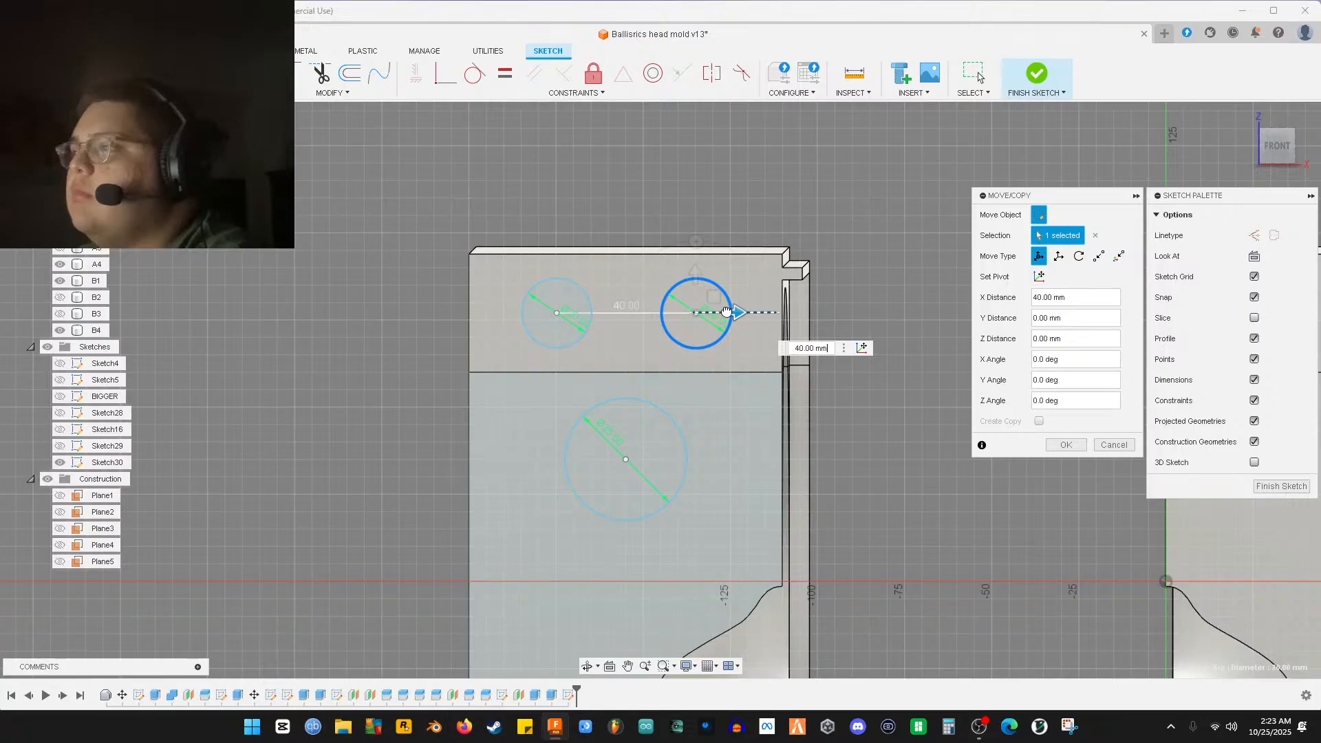
{"action": "left_click", "coordinate": [1278, 146]}
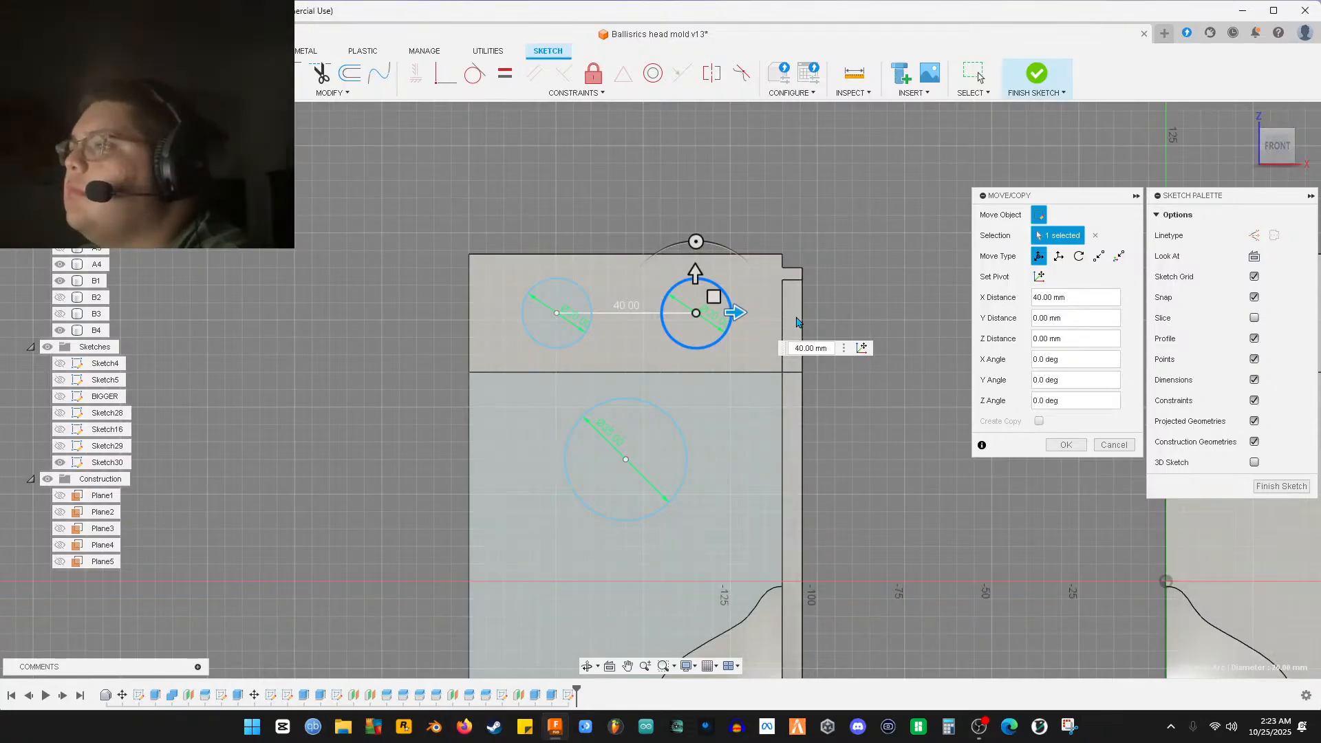
{"action": "key", "text": "Return"}
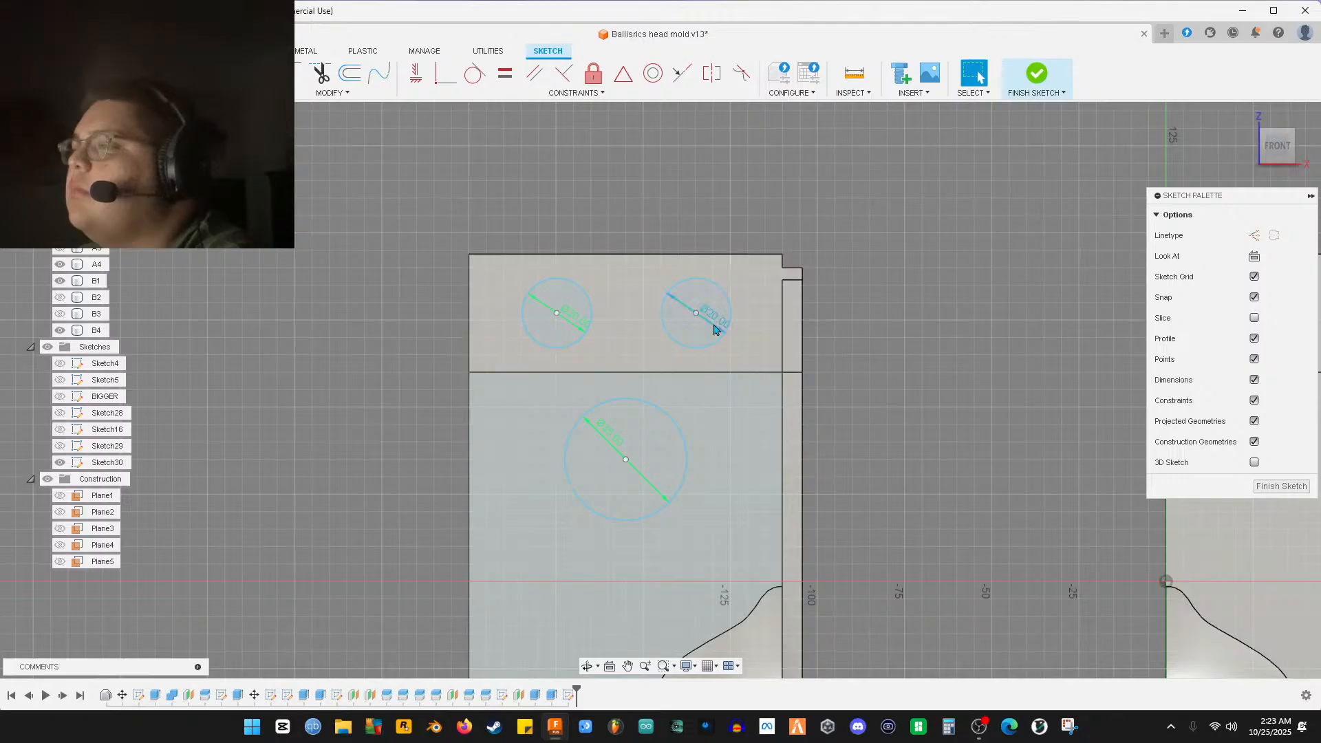
Draw a 34.25 mm circle concentric with the lower large circle
{"action": "middle_click_drag", "start_coordinate": [470, 363], "coordinate": [537, 193]}
{"action": "mouse_move", "coordinate": [645, 271]}
{"action": "middle_mouse_down"}
{"action": "mouse_move", "coordinate": [658, 168]}
{"action": "mouse_move", "coordinate": [645, 97]}
{"action": "middle_mouse_up"}
{"action": "scroll", "coordinate": [666, 189], "scroll_direction": "down", "scroll_amount": 3}
{"action": "middle_click_drag", "start_coordinate": [667, 199], "coordinate": [671, 455]}
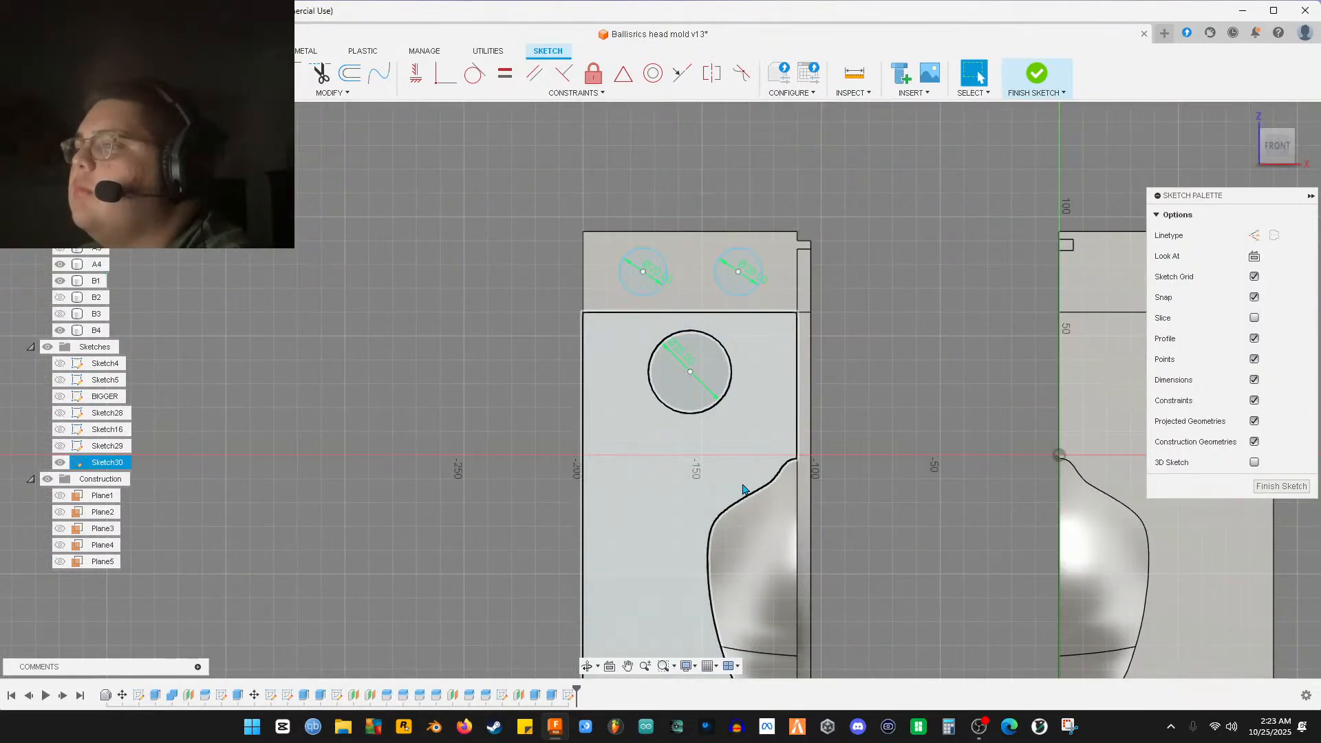
{"action": "middle_click_drag", "start_coordinate": [760, 508], "coordinate": [728, 231]}
{"action": "scroll", "coordinate": [701, 406], "scroll_direction": "up", "scroll_amount": 3}
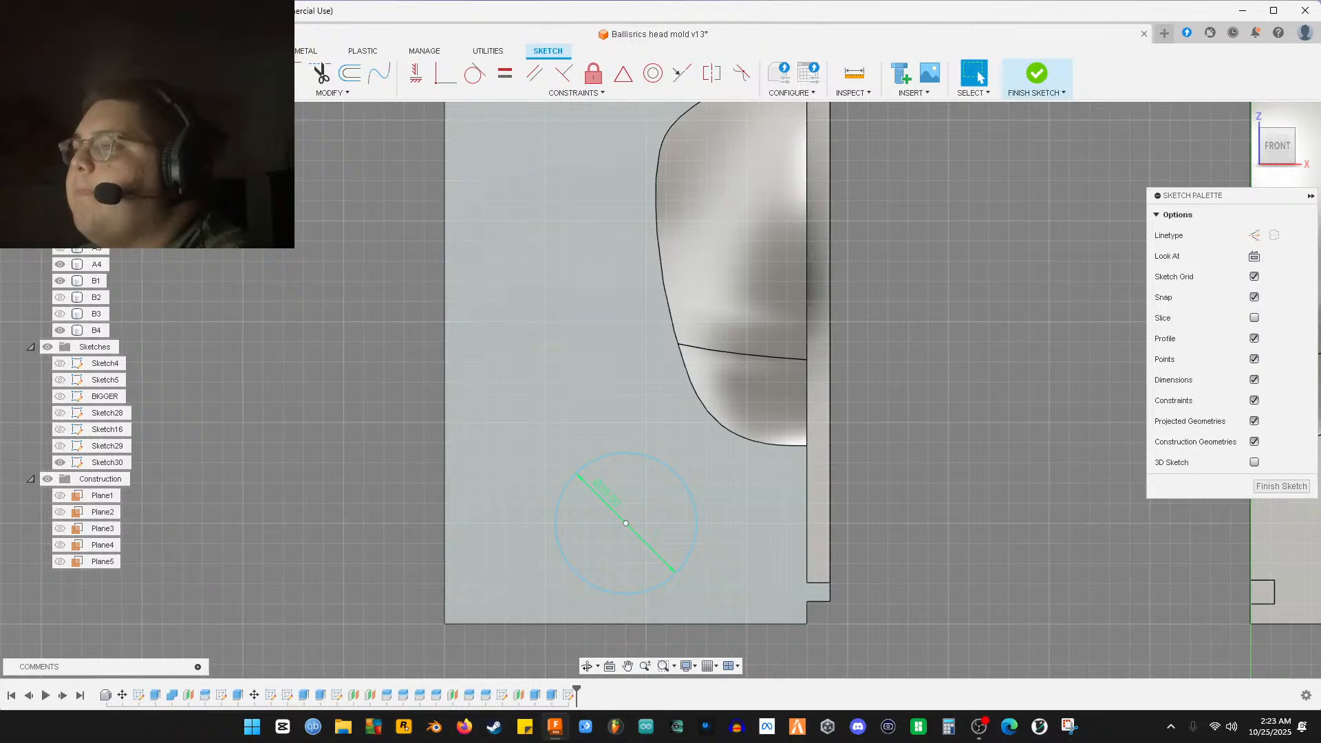
{"action": "key", "text": "c"}
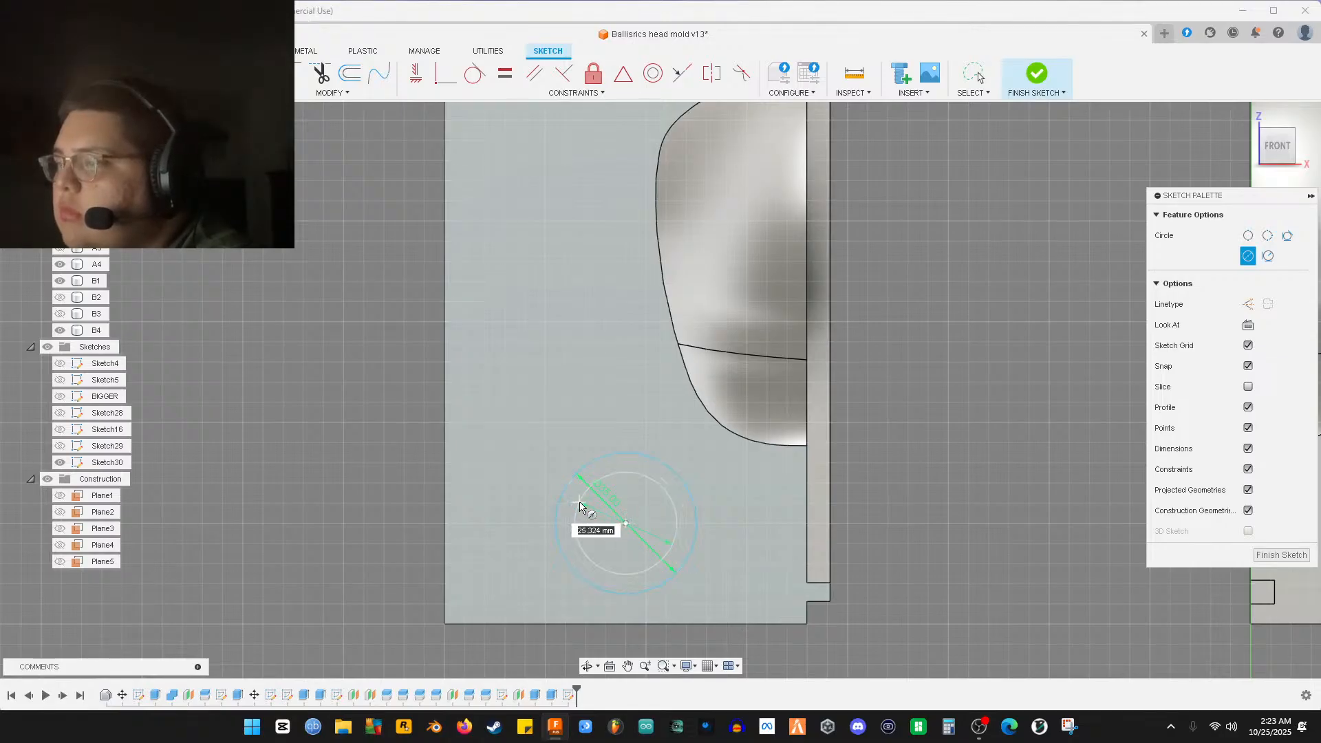
{"action": "type", "text": "34.2"}
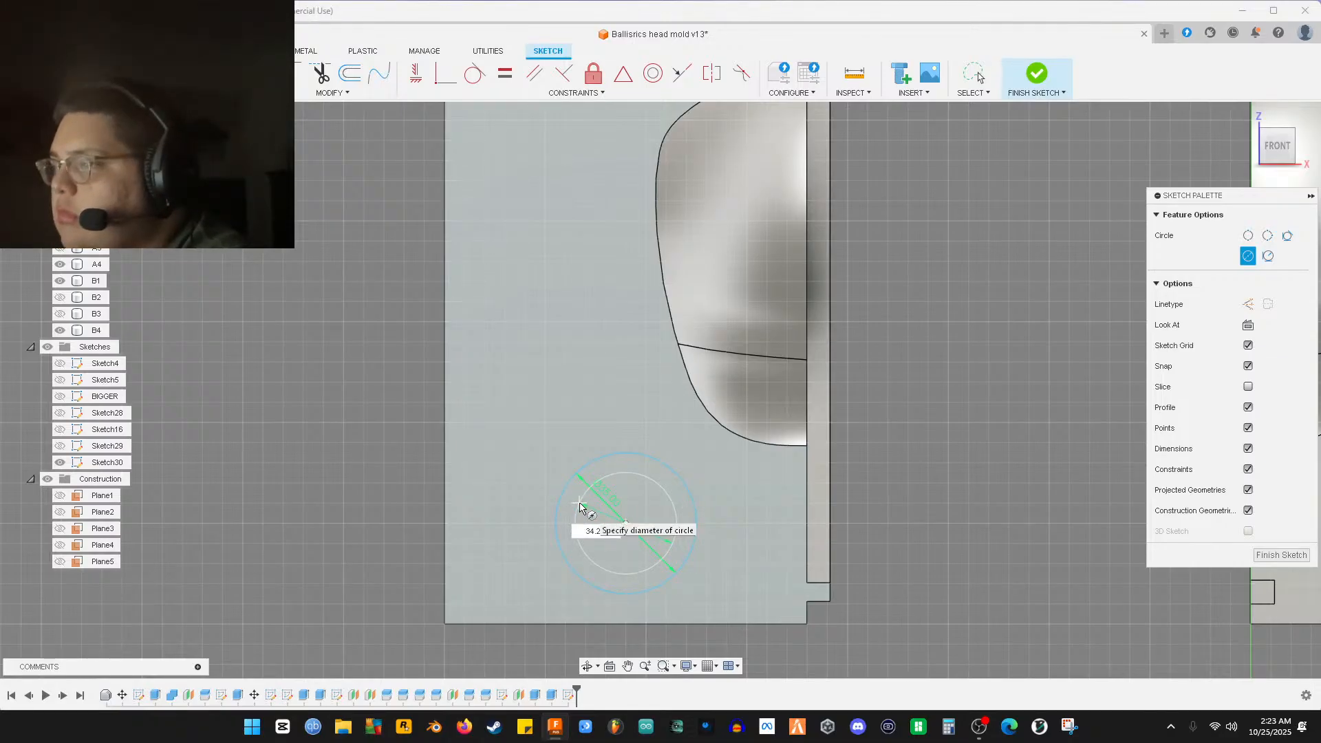
{"action": "key", "text": "Return"}
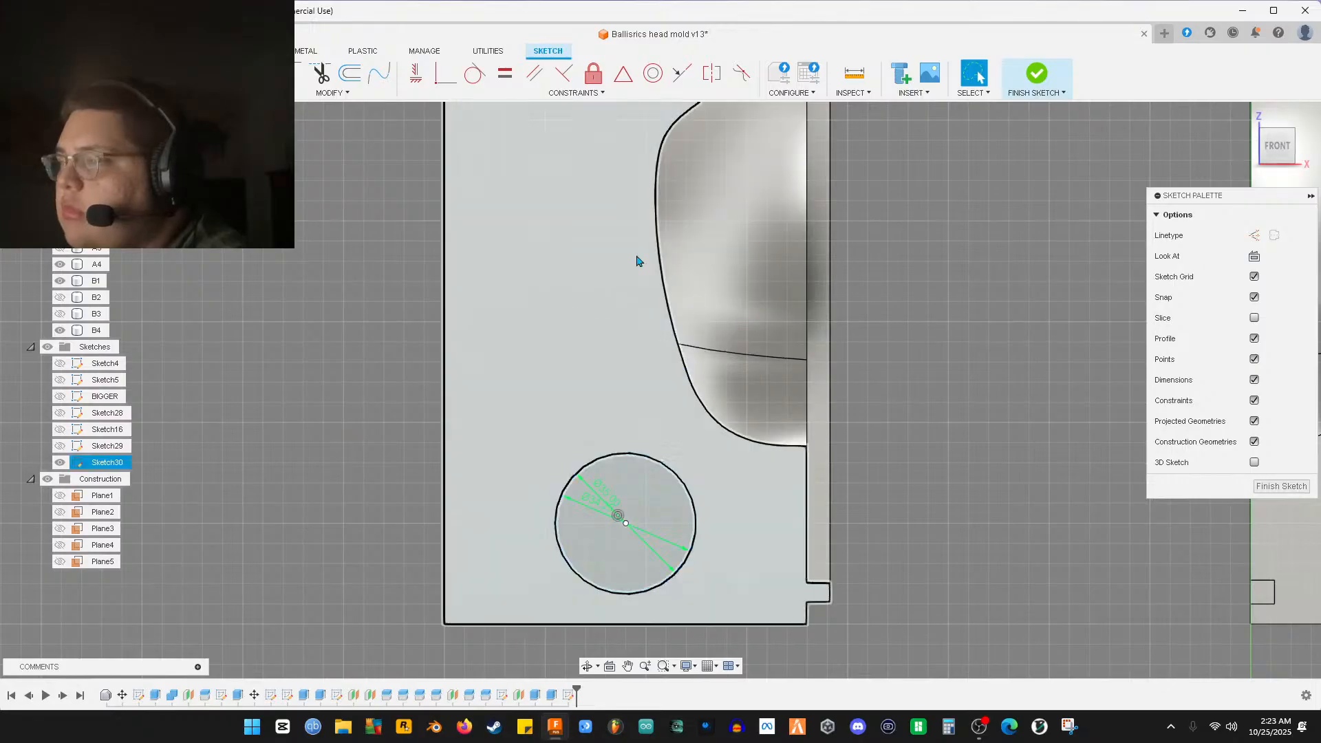
Draw a second 34.25 mm circle centred on the other large circle
{"action": "middle_click_drag", "start_coordinate": [636, 265], "coordinate": [628, 472]}
{"action": "middle_click_drag", "start_coordinate": [613, 205], "coordinate": [639, 470]}
{"action": "middle_click_drag", "start_coordinate": [655, 303], "coordinate": [664, 380]}
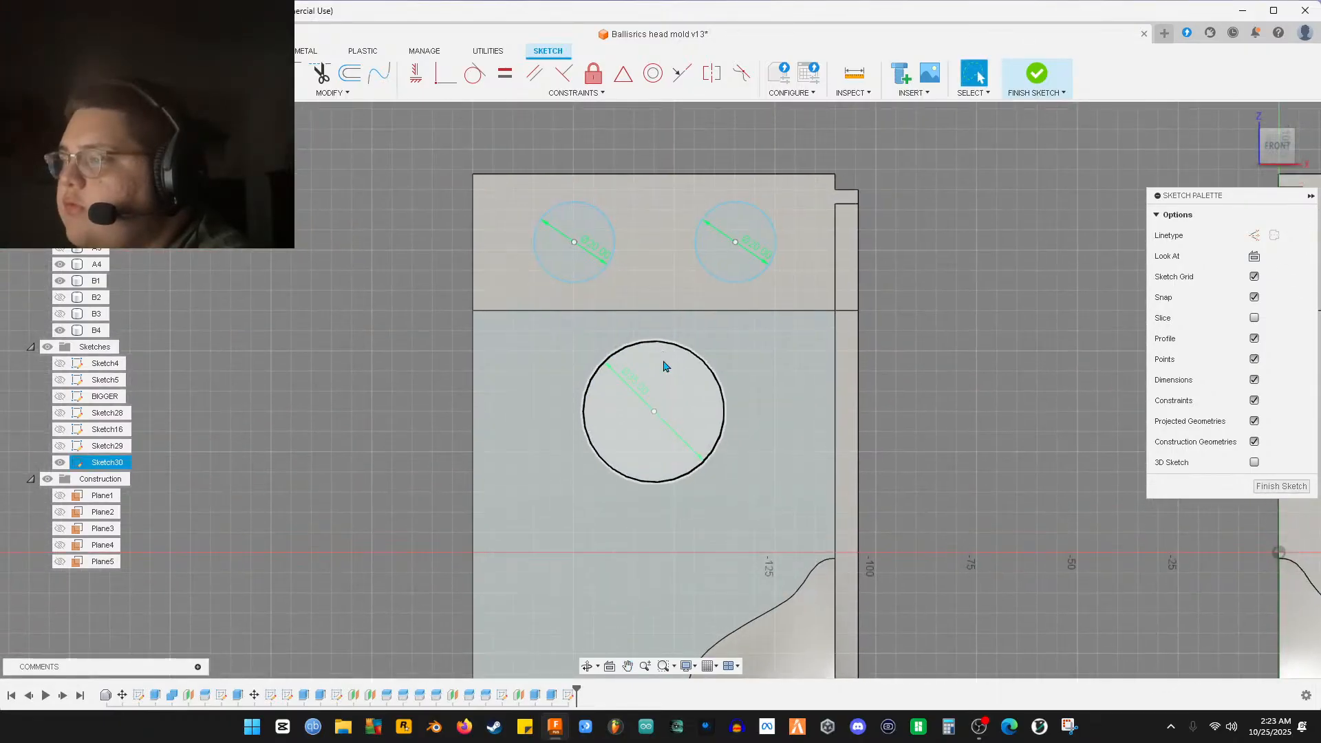
{"action": "key", "text": "c"}
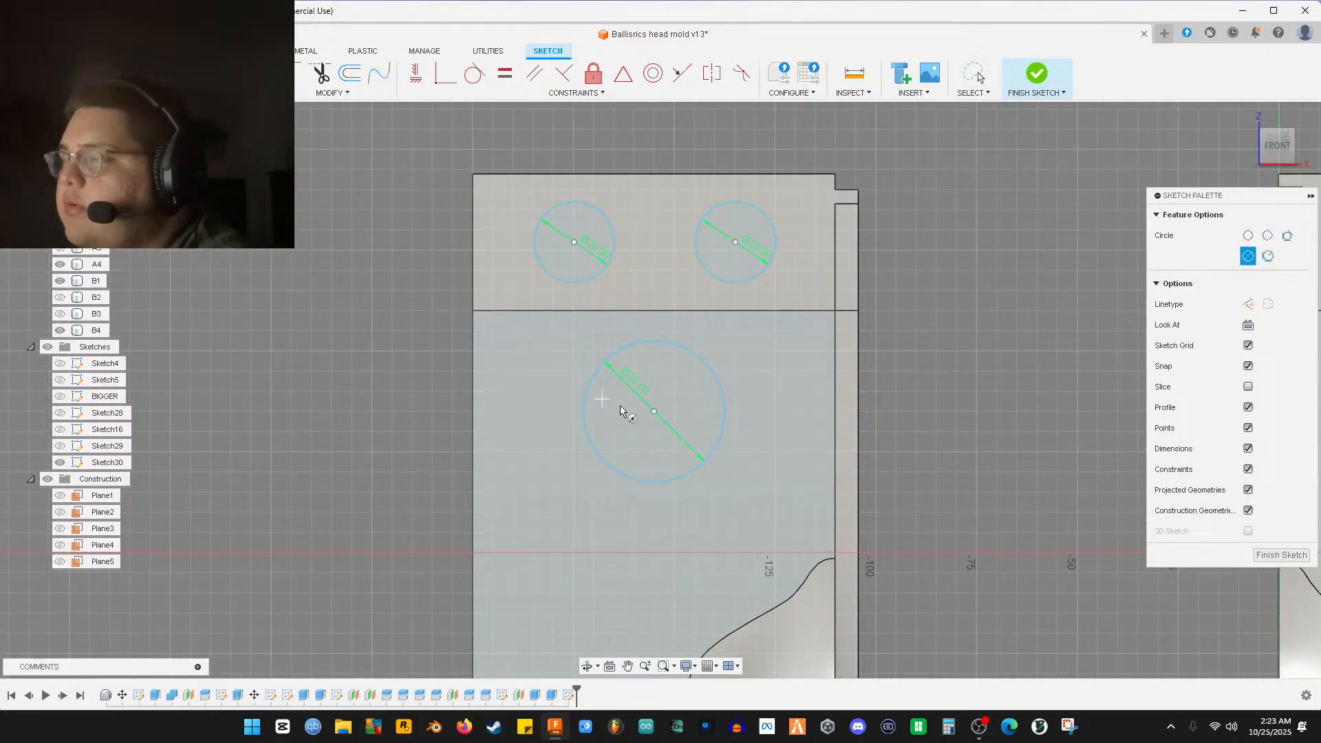
{"action": "left_click", "coordinate": [654, 412]}
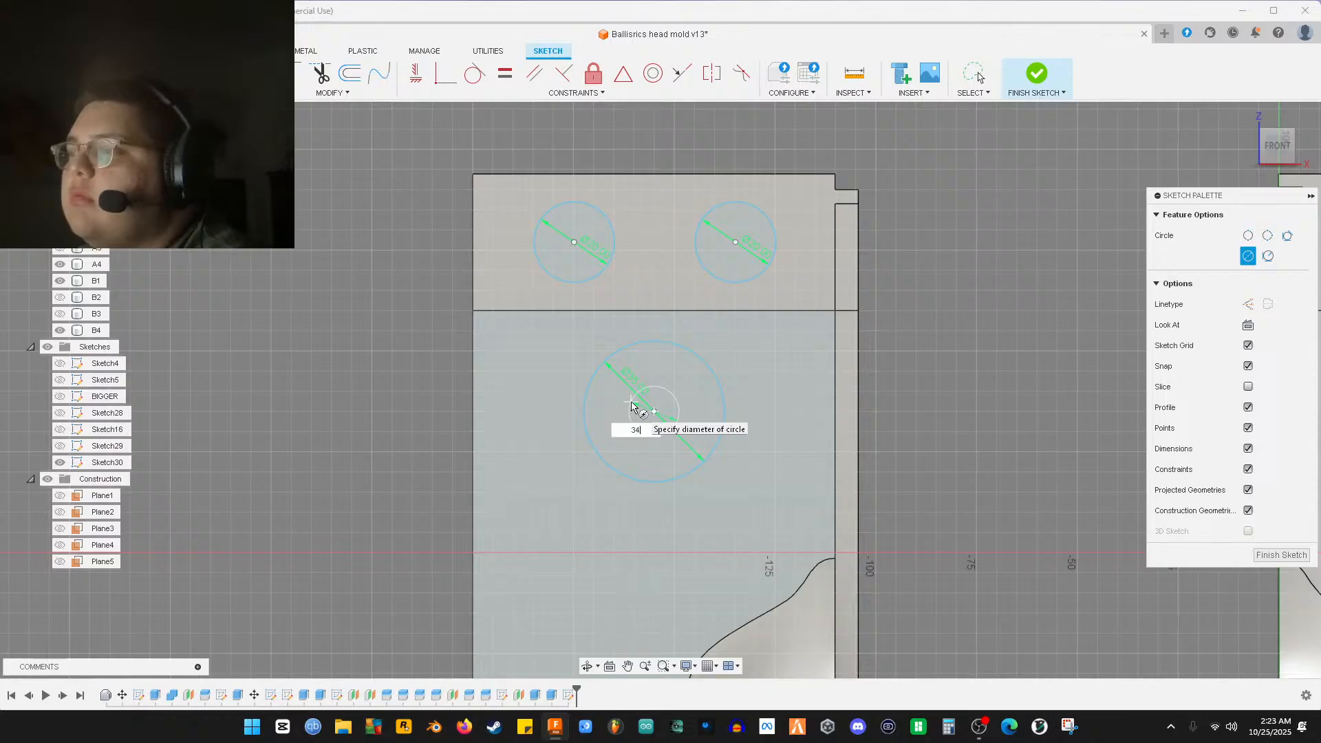
{"action": "key", "text": "Return"}
{"action": "key", "text": "Escape"}
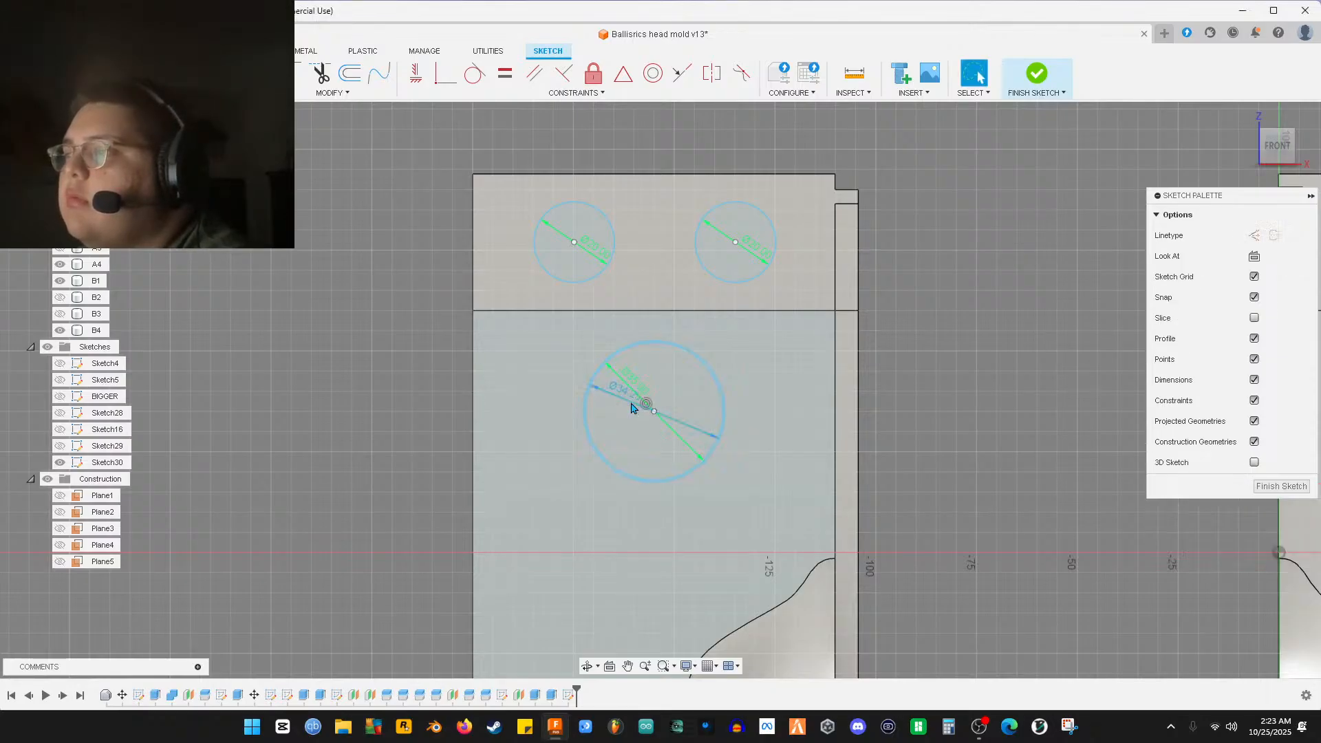
{"action": "middle_click_drag", "start_coordinate": [525, 230], "coordinate": [533, 351]}
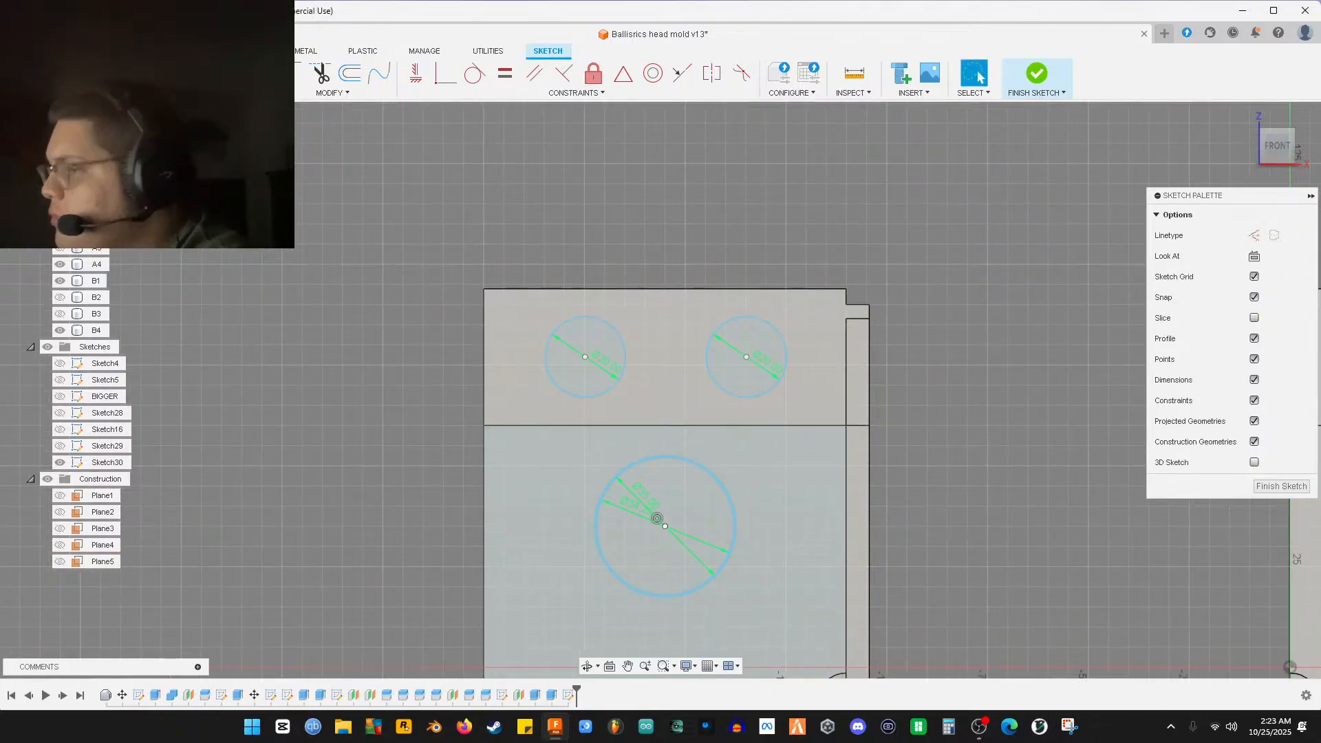
Add a circle in the upper band, then a 19.25 mm circle on the top-right hole
{"action": "key", "text": "c"}
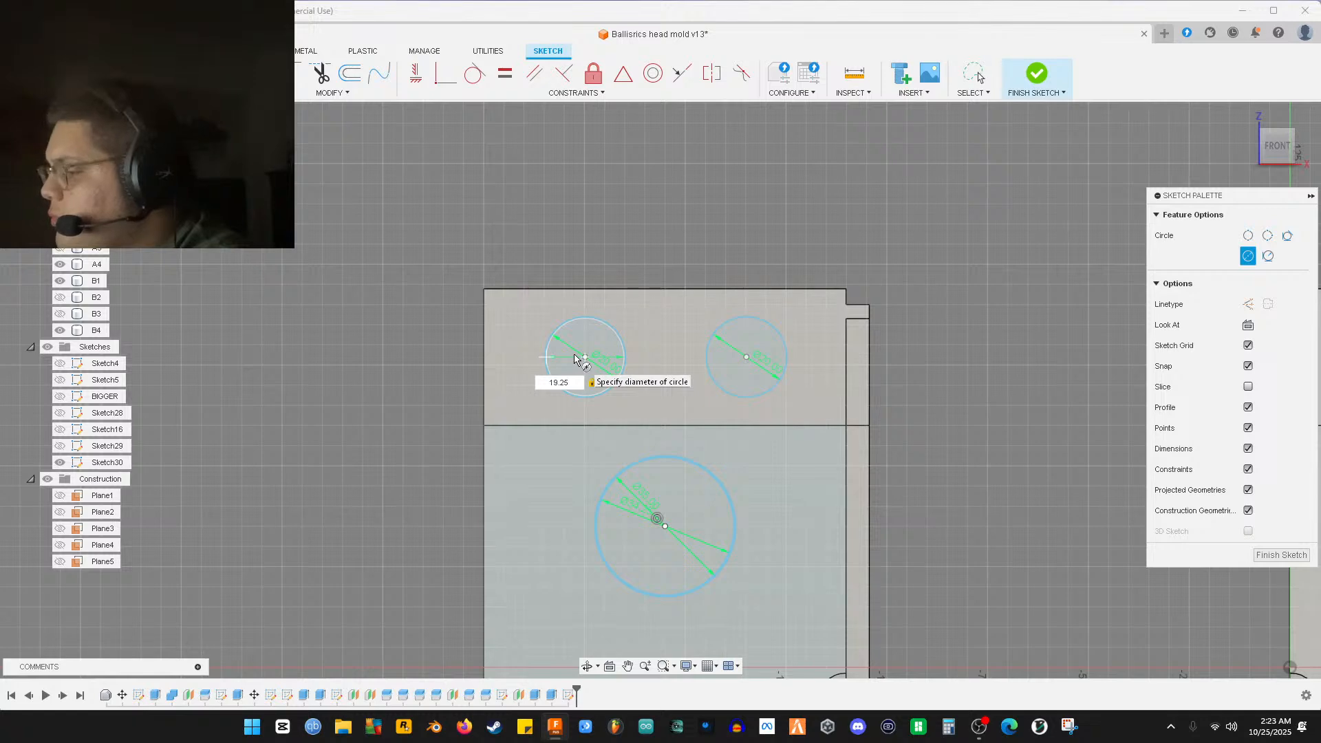
{"action": "key", "text": "Return"}
{"action": "key", "text": "Escape"}
{"action": "key", "text": "c"}
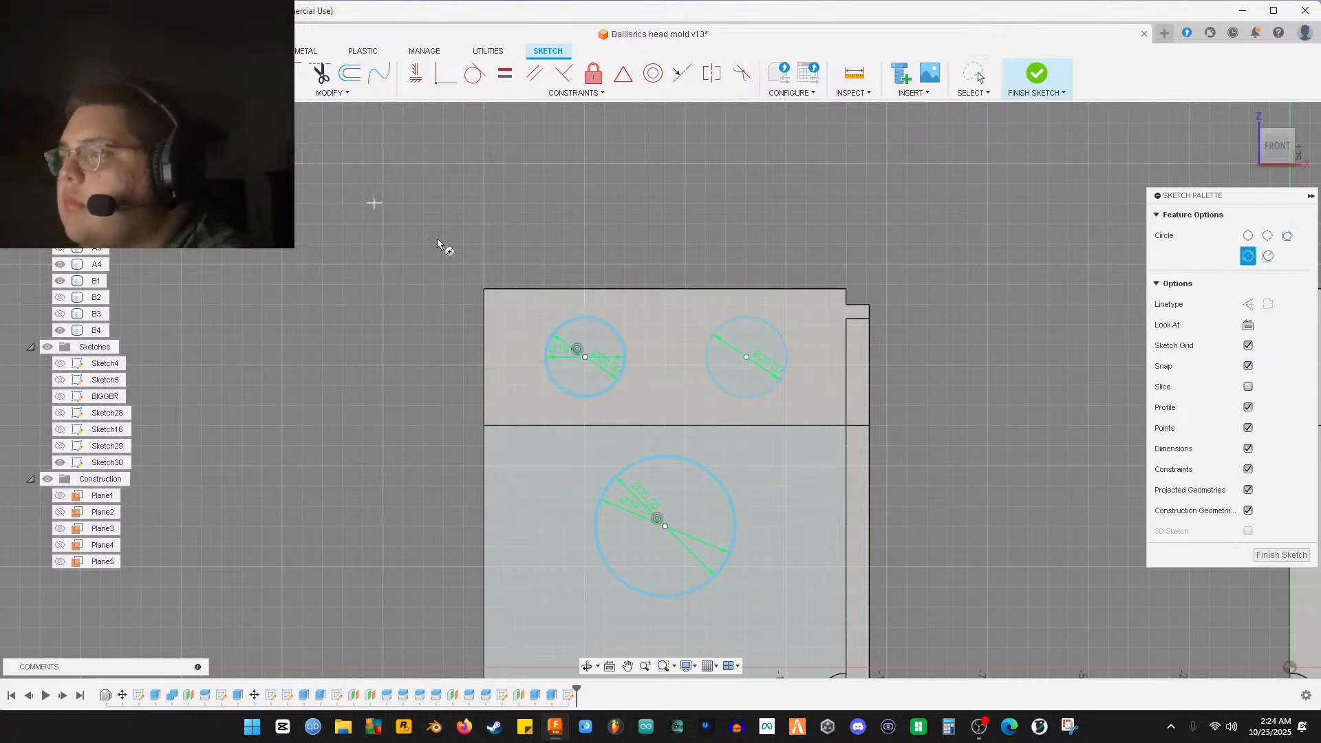
{"action": "left_click", "coordinate": [745, 358]}
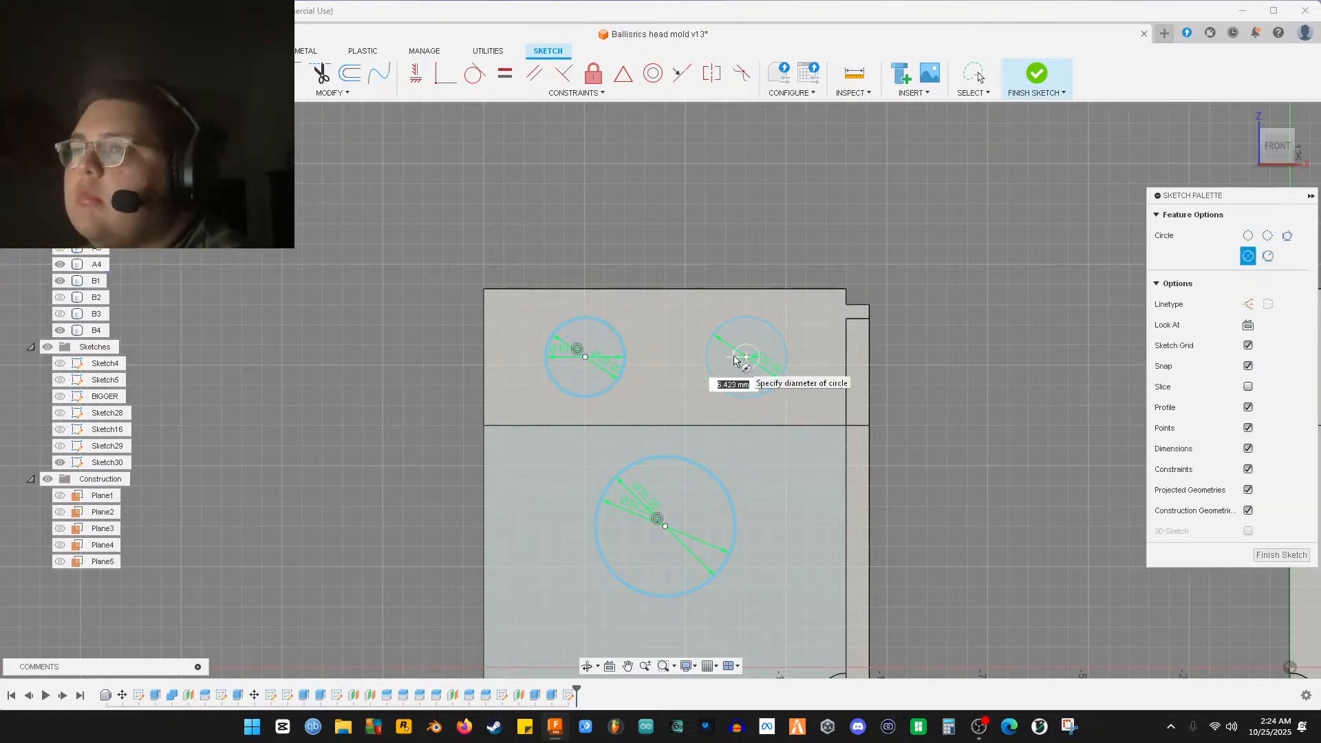
{"action": "type", "text": "19.25"}
{"action": "key", "text": "Return"}
{"action": "key", "text": "Escape"}
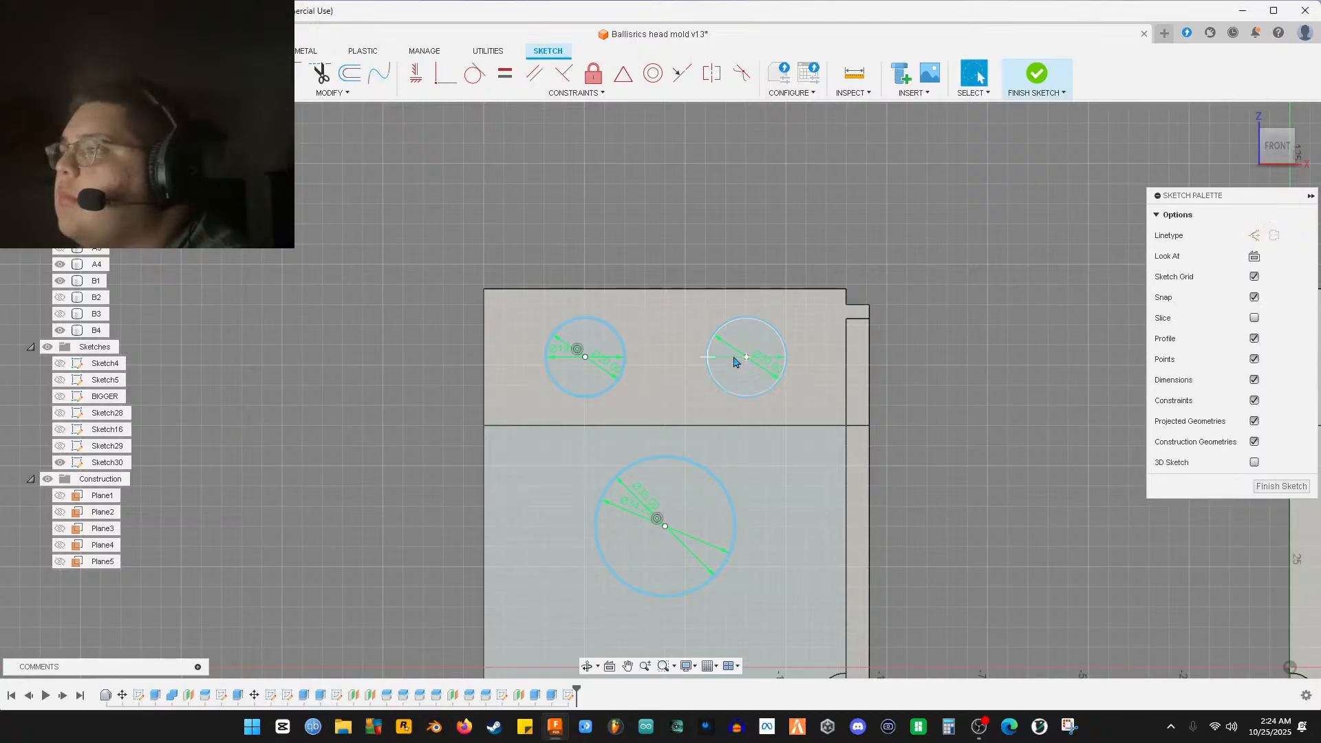
Frame the whole mold and finish the sketch
{"action": "scroll", "coordinate": [764, 392], "scroll_direction": "up", "scroll_amount": 3}
{"action": "scroll", "coordinate": [771, 411], "scroll_direction": "up", "scroll_amount": 2}
{"action": "scroll", "coordinate": [864, 510], "scroll_direction": "down", "scroll_amount": 5}
{"action": "middle_click_drag", "start_coordinate": [835, 456], "coordinate": [725, 239]}
{"action": "scroll", "coordinate": [780, 488], "scroll_direction": "down", "scroll_amount": 6}
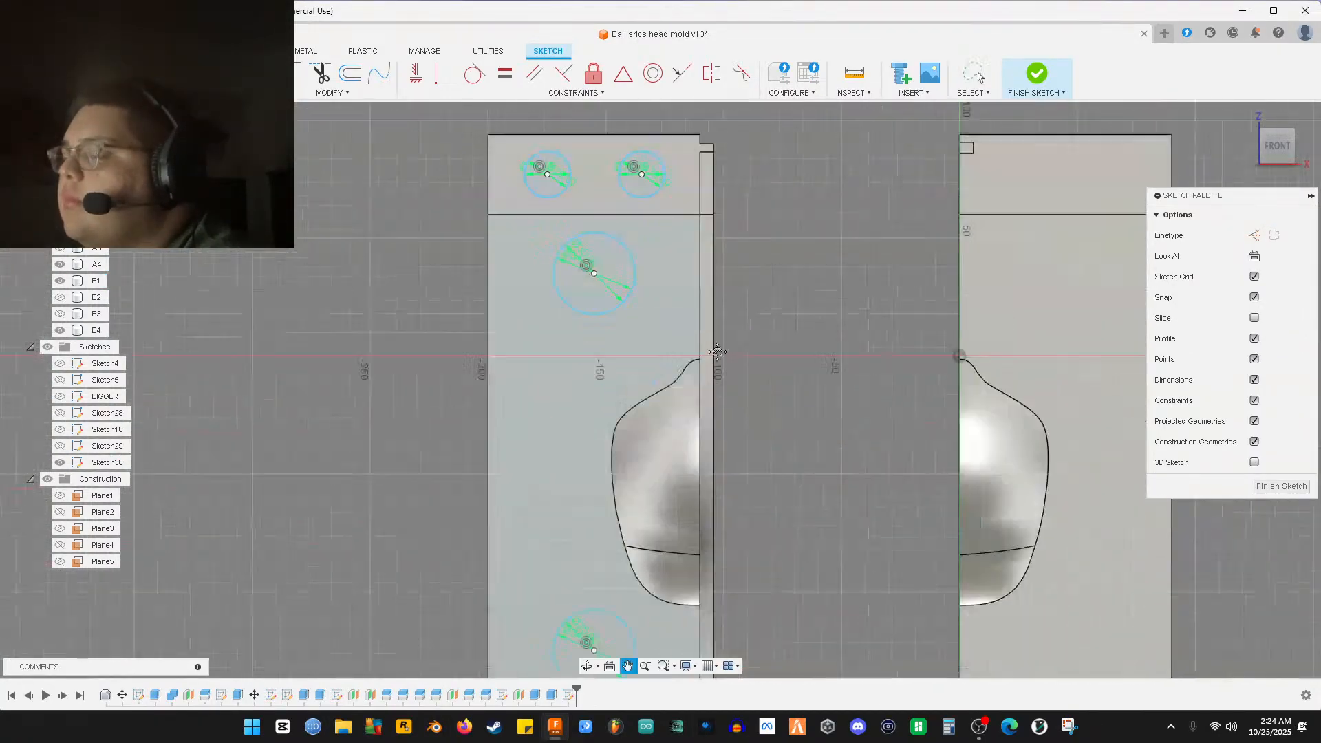
{"action": "middle_click_drag", "start_coordinate": [745, 490], "coordinate": [707, 495]}
{"action": "left_click", "coordinate": [1282, 486]}
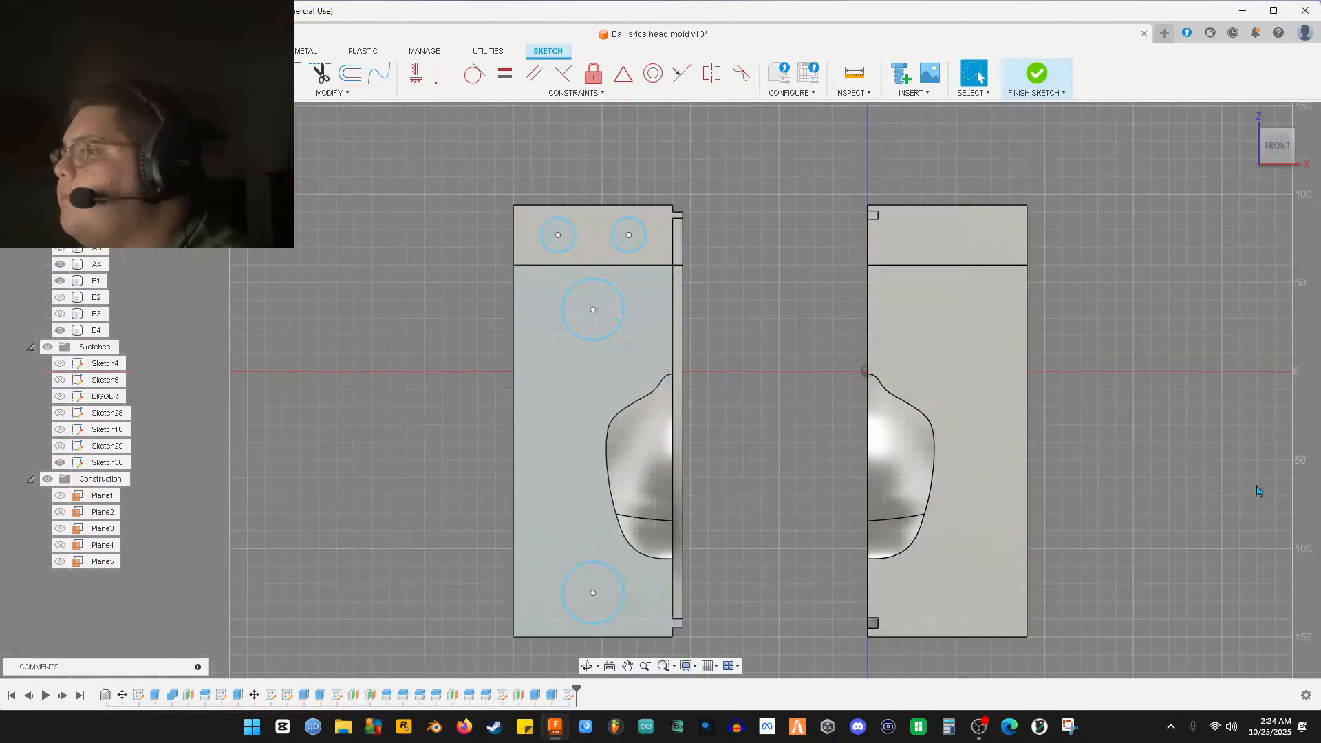
{"action": "scroll", "coordinate": [746, 491], "scroll_direction": "up", "scroll_amount": 3}
{"action": "scroll", "coordinate": [712, 521], "scroll_direction": "up", "scroll_amount": 2}
{"action": "middle_click_drag", "start_coordinate": [675, 548], "coordinate": [1041, 310]}
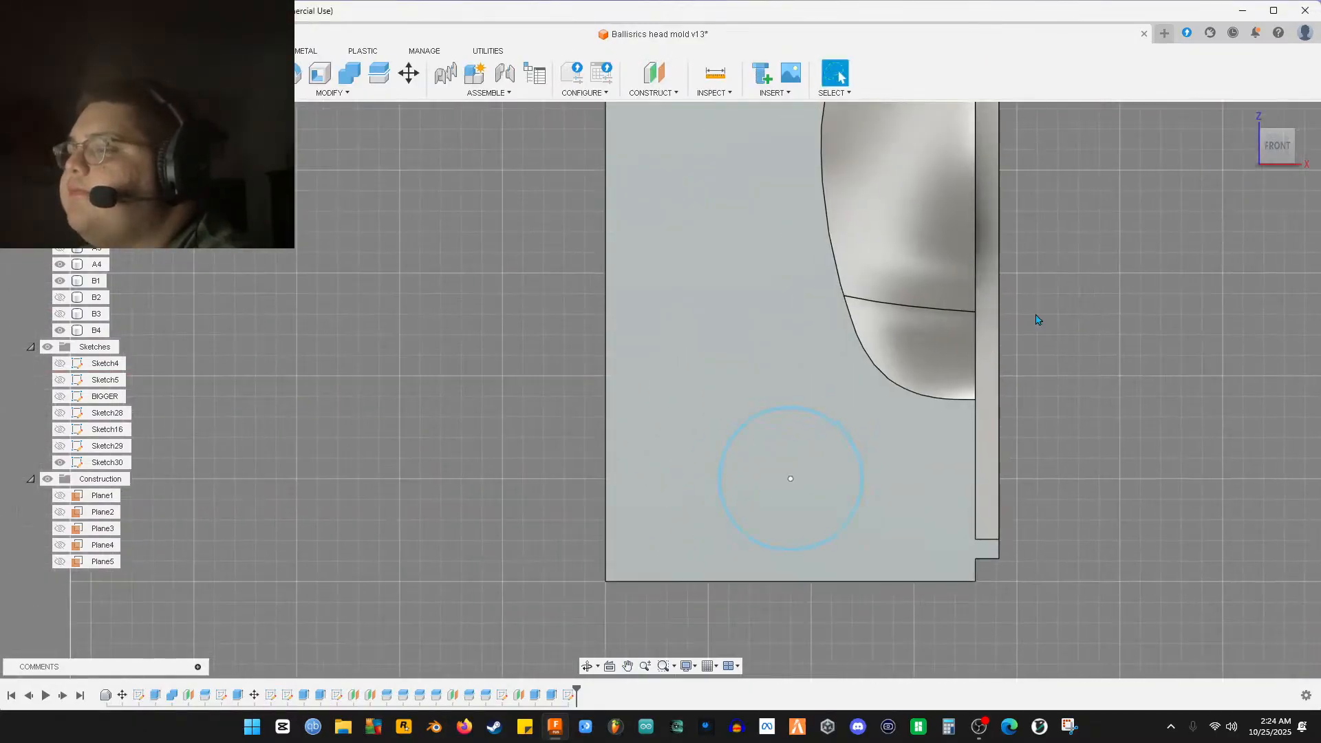
{"action": "scroll", "coordinate": [743, 433], "scroll_direction": "up", "scroll_amount": 3}
{"action": "left_click", "coordinate": [743, 433]}
{"action": "scroll", "coordinate": [754, 432], "scroll_direction": "up", "scroll_amount": 4}
{"action": "scroll", "coordinate": [753, 433], "scroll_direction": "up", "scroll_amount": 2}
{"action": "left_click", "coordinate": [747, 432]}
{"action": "left_click", "coordinate": [734, 427]}
{"action": "left_click", "coordinate": [735, 429], "text": "shift"}
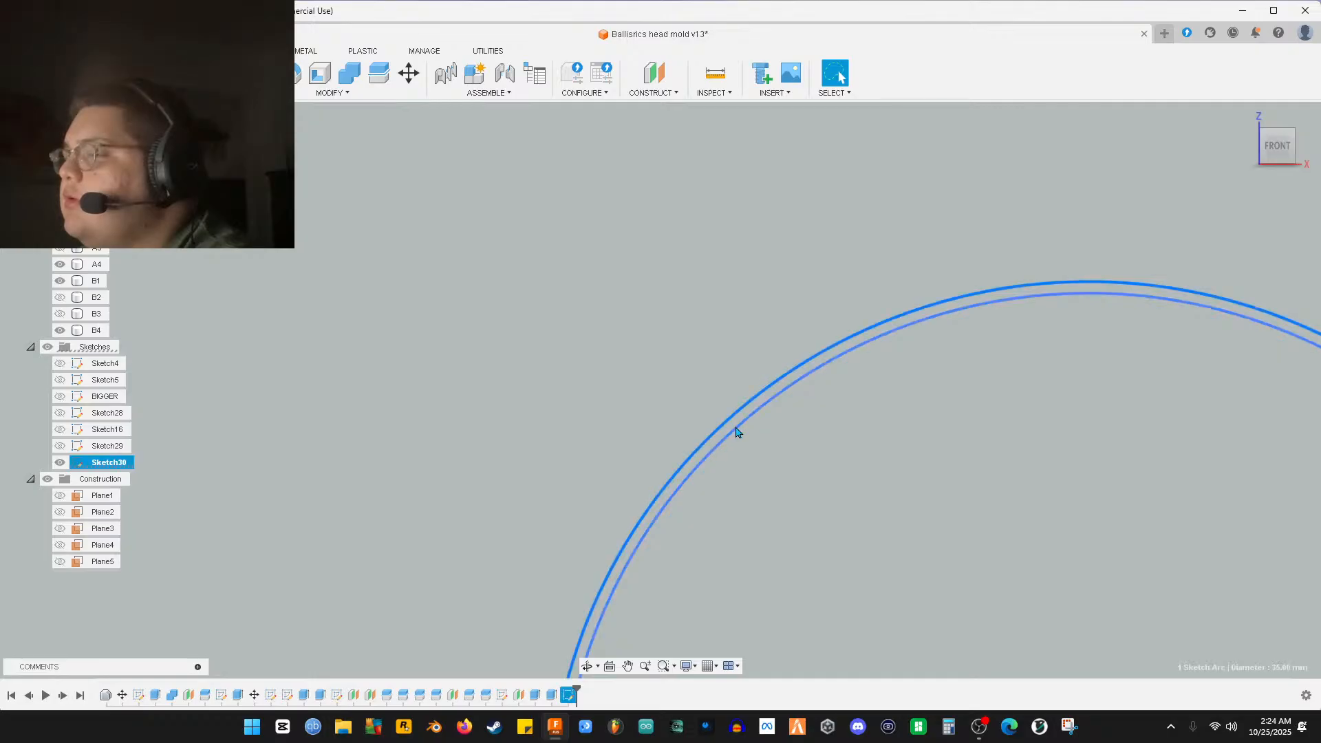
{"action": "scroll", "coordinate": [791, 440], "scroll_direction": "down", "scroll_amount": 5}
{"action": "scroll", "coordinate": [819, 416], "scroll_direction": "down", "scroll_amount": 3}
{"action": "middle_click_drag", "start_coordinate": [905, 372], "coordinate": [817, 592]}
{"action": "scroll", "coordinate": [716, 446], "scroll_direction": "up", "scroll_amount": 6}
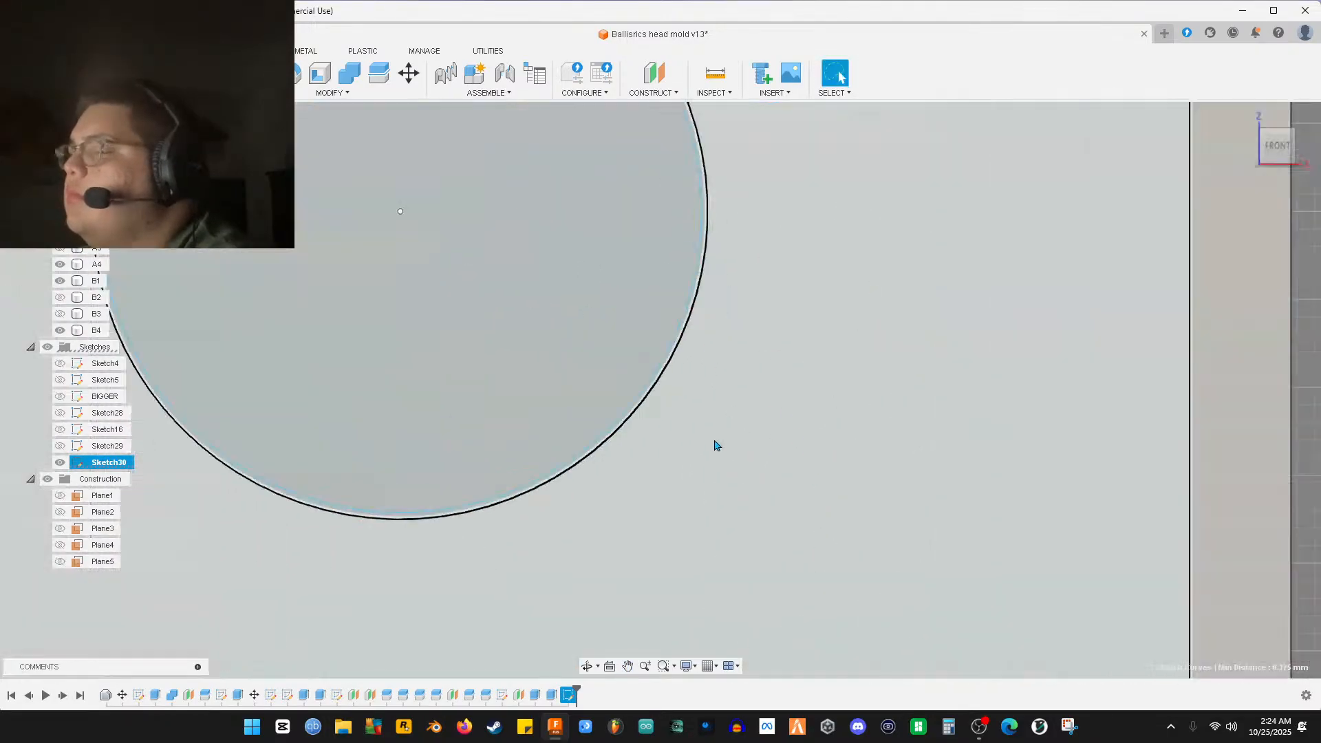
{"action": "scroll", "coordinate": [686, 472], "scroll_direction": "down", "scroll_amount": 10}
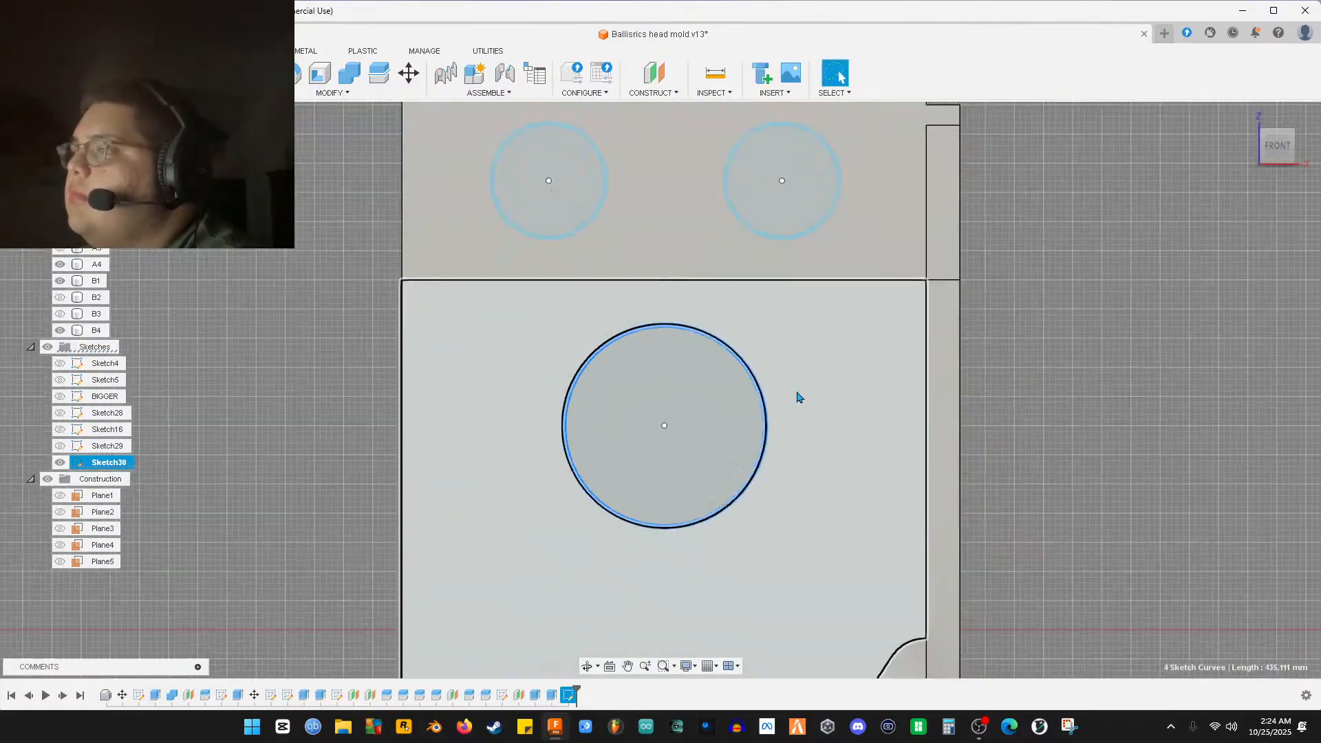
{"action": "middle_click_drag", "start_coordinate": [797, 395], "coordinate": [757, 548]}
{"action": "scroll", "coordinate": [757, 549], "scroll_direction": "up", "scroll_amount": 8}
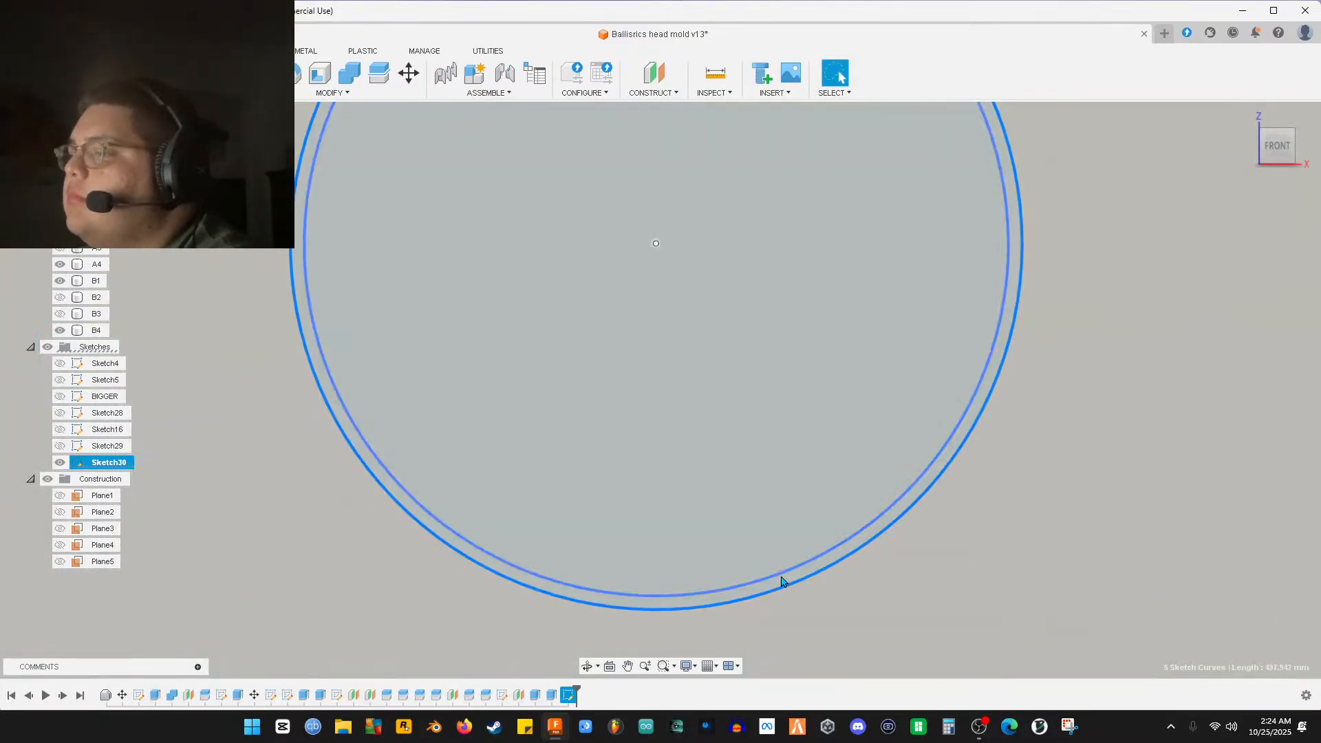
{"action": "left_click", "coordinate": [781, 576], "text": "ctrl"}
{"action": "middle_click_drag", "start_coordinate": [419, 538], "coordinate": [1099, 489]}
{"action": "middle_click_drag", "start_coordinate": [379, 497], "coordinate": [950, 496]}
{"action": "left_click", "coordinate": [596, 512], "text": "ctrl"}
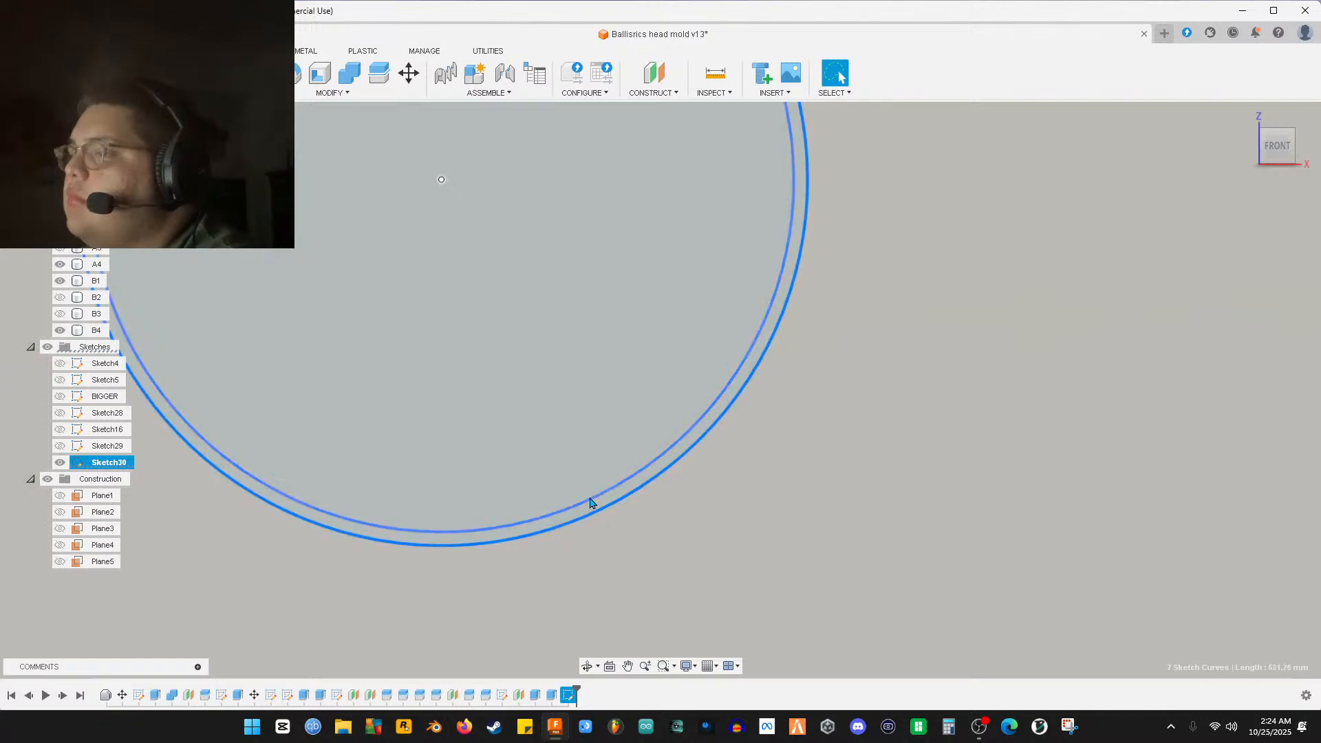
{"action": "left_click", "coordinate": [589, 500], "text": "ctrl"}
{"action": "scroll", "coordinate": [670, 523], "scroll_direction": "down", "scroll_amount": 8}
{"action": "scroll", "coordinate": [758, 548], "scroll_direction": "down", "scroll_amount": 1}
{"action": "middle_click_drag", "start_coordinate": [874, 553], "coordinate": [686, 232]}
{"action": "scroll", "coordinate": [773, 392], "scroll_direction": "down", "scroll_amount": 3}
{"action": "middle_click_drag", "start_coordinate": [819, 450], "coordinate": [725, 245]}
{"action": "scroll", "coordinate": [738, 330], "scroll_direction": "down", "scroll_amount": 2}
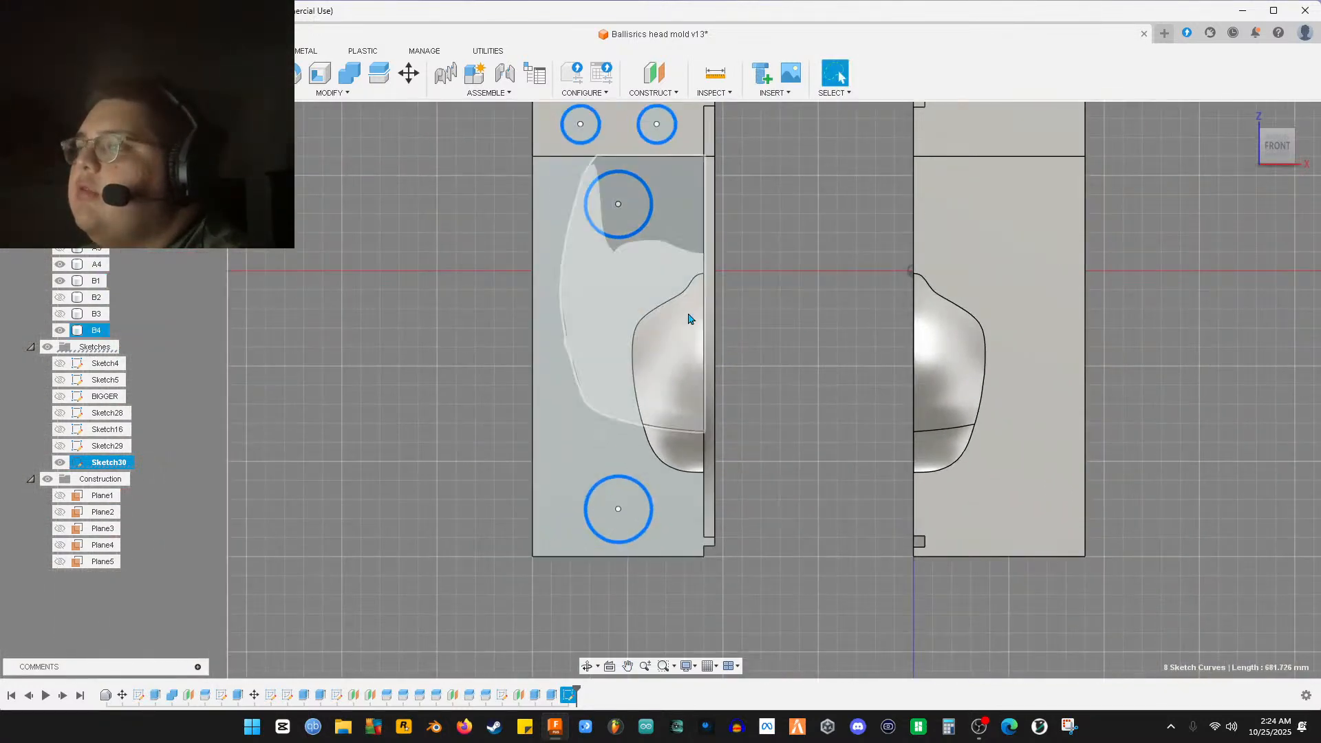
{"action": "middle_click_drag", "start_coordinate": [691, 309], "coordinate": [681, 361]}
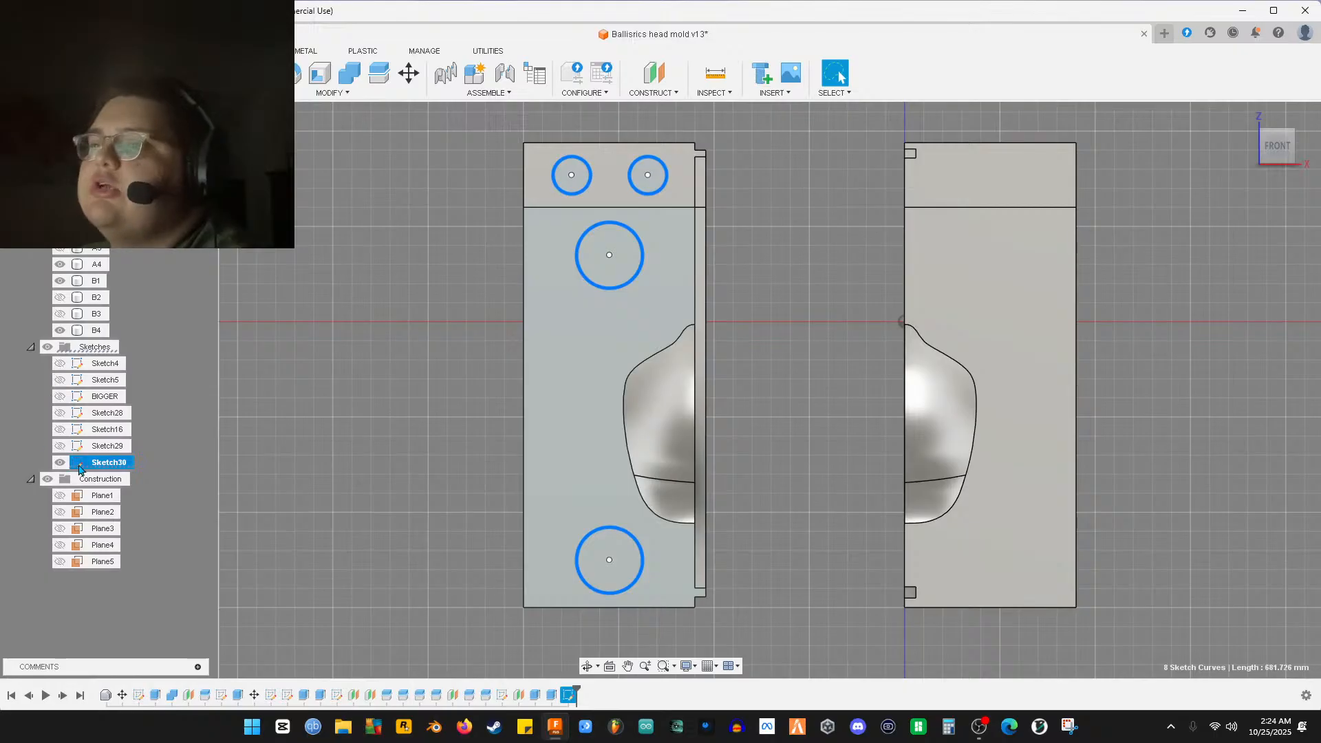
{"action": "key", "text": "Escape"}
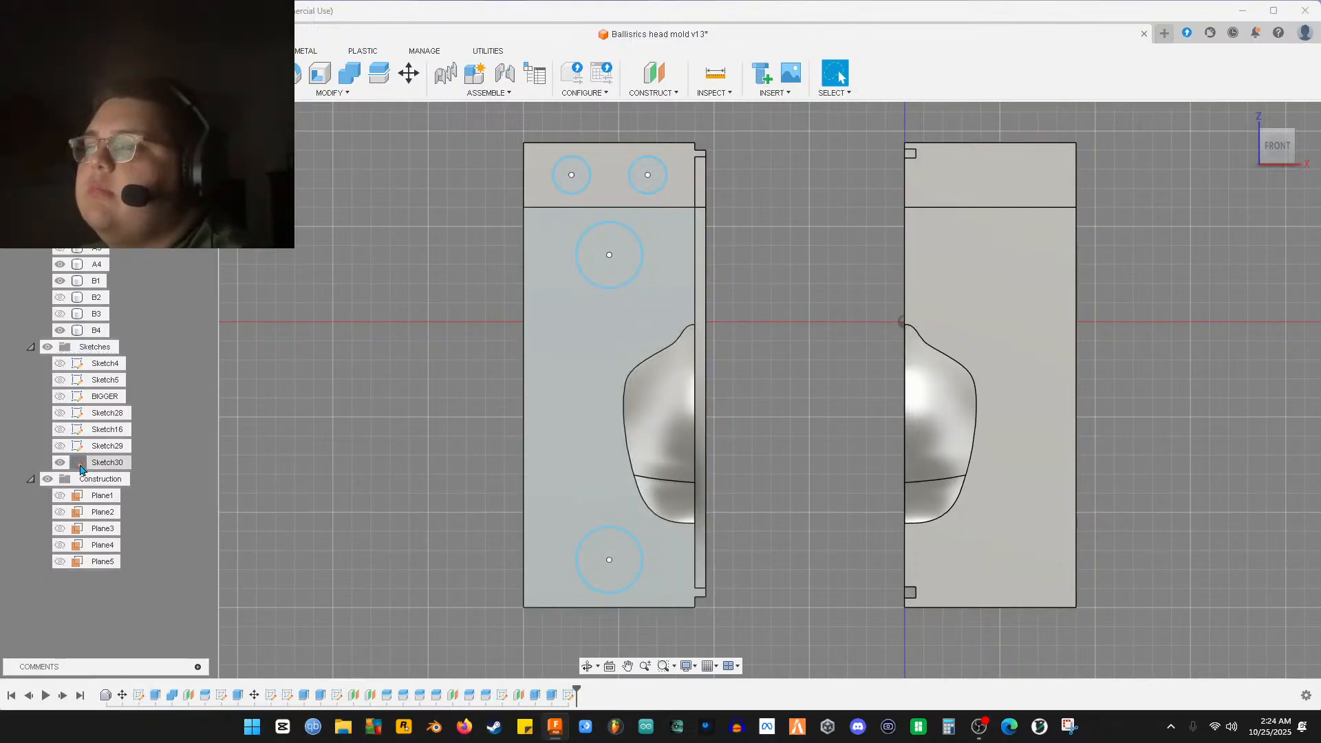
Reopen Sketch30 and select the lower and large hole circles
{"action": "double_click", "coordinate": [80, 470]}
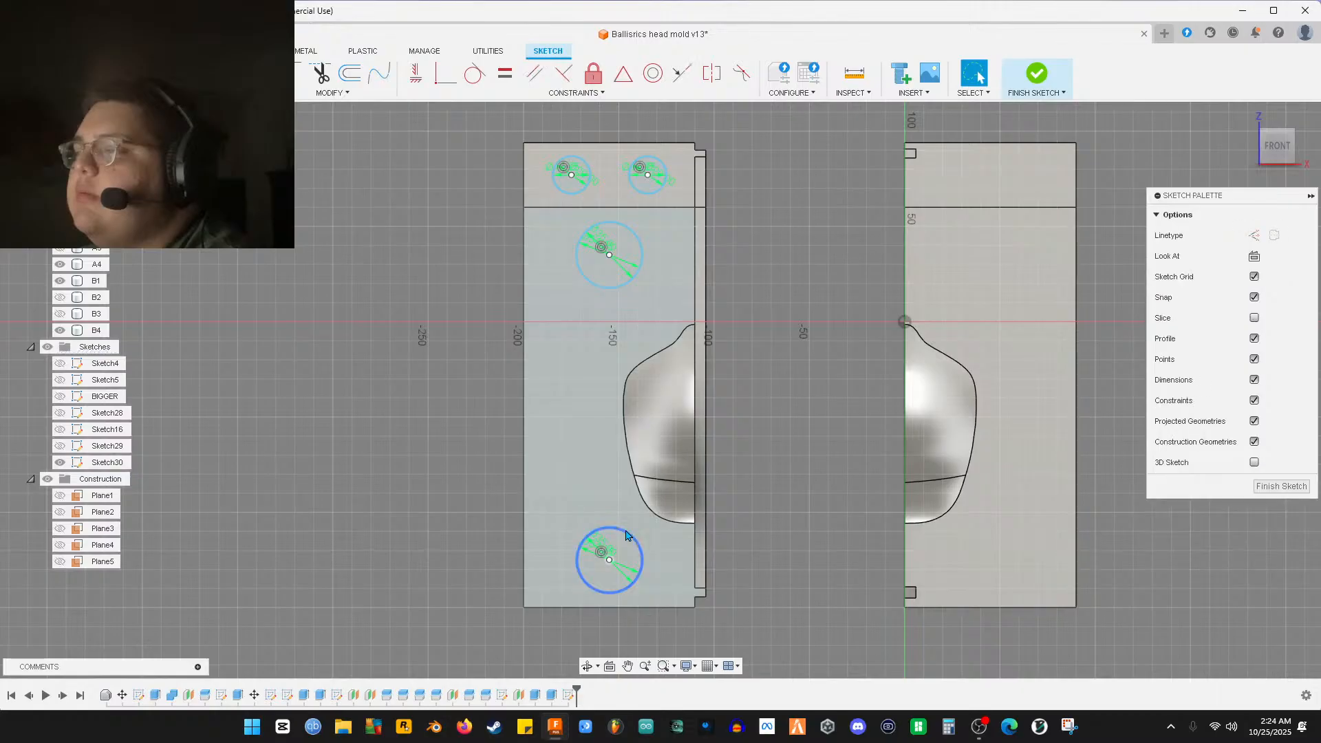
{"action": "scroll", "coordinate": [622, 537], "scroll_direction": "up", "scroll_amount": 5}
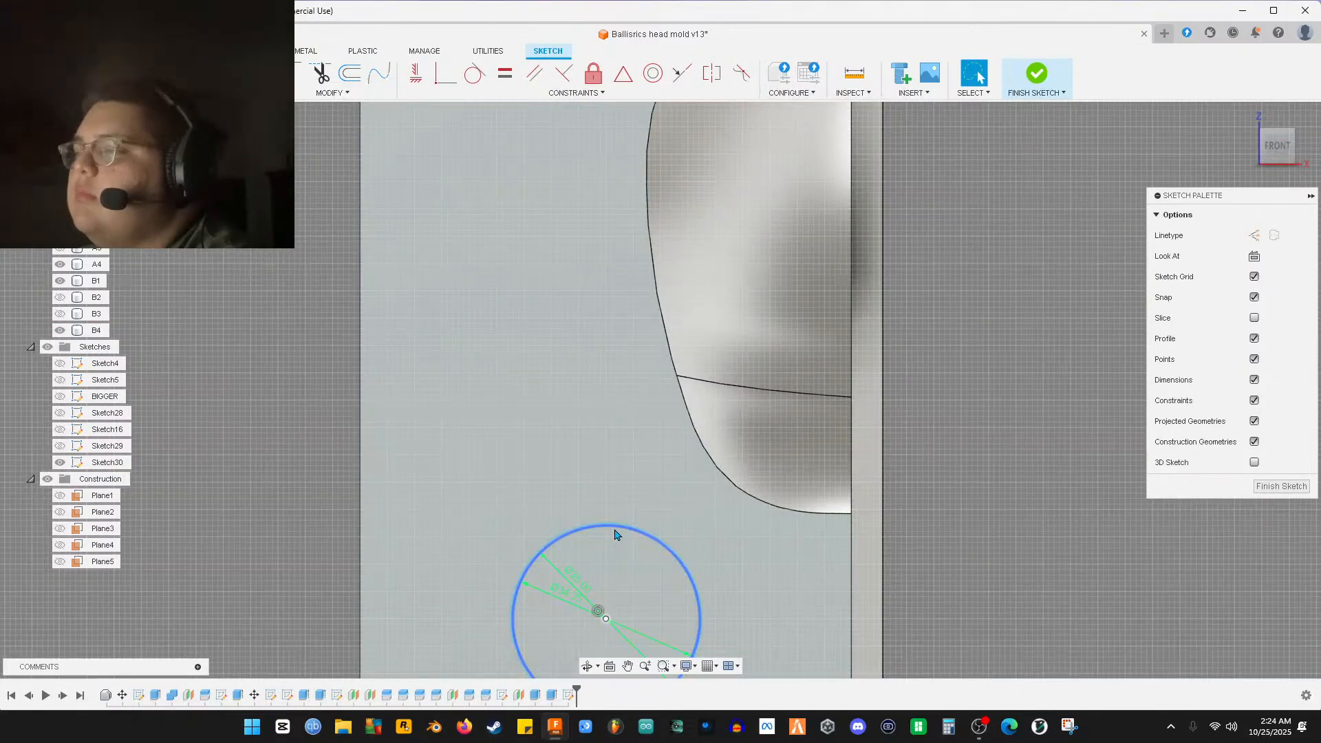
{"action": "left_click", "coordinate": [616, 535]}
{"action": "mouse_move", "coordinate": [619, 221]}
{"action": "middle_mouse_down"}
{"action": "mouse_move", "coordinate": [706, 334]}
{"action": "mouse_move", "coordinate": [644, 426]}
{"action": "middle_mouse_up"}
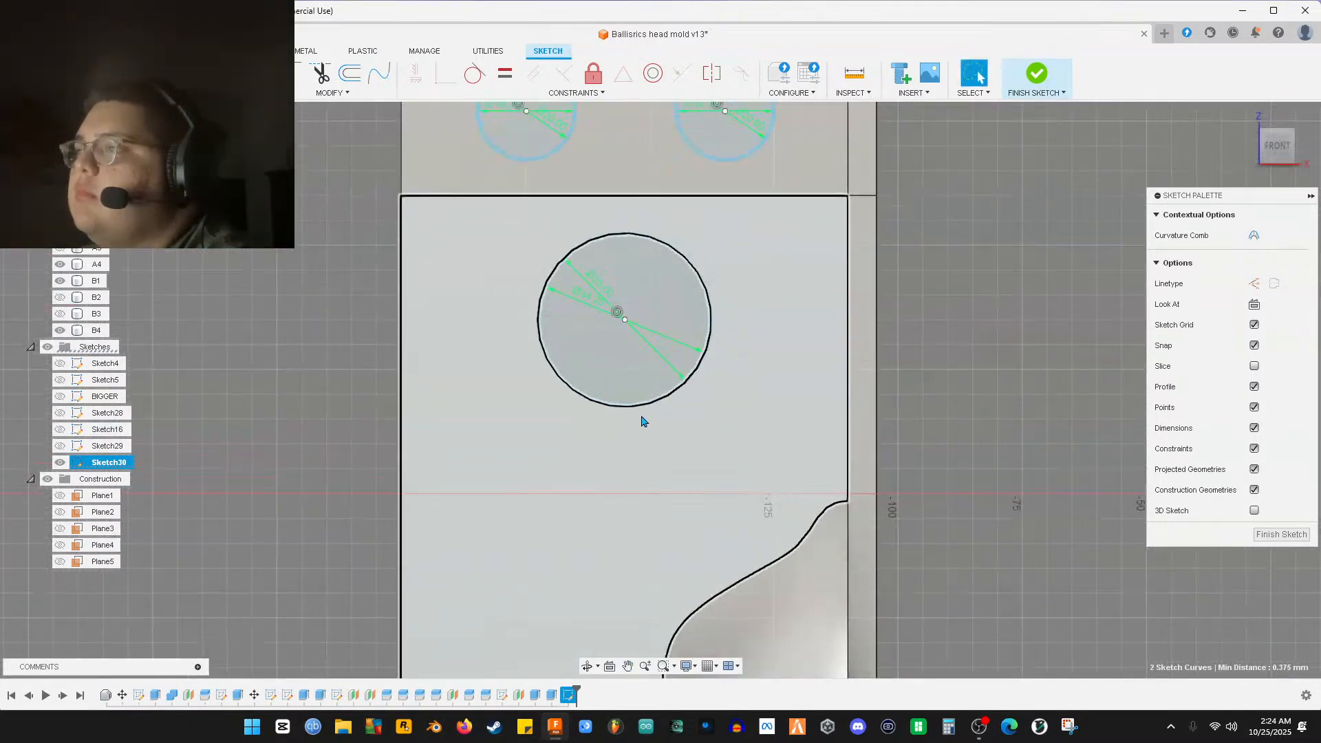
{"action": "left_click", "coordinate": [643, 404]}
{"action": "left_click", "coordinate": [660, 402]}
{"action": "scroll", "coordinate": [688, 365], "scroll_direction": "up", "scroll_amount": 5}
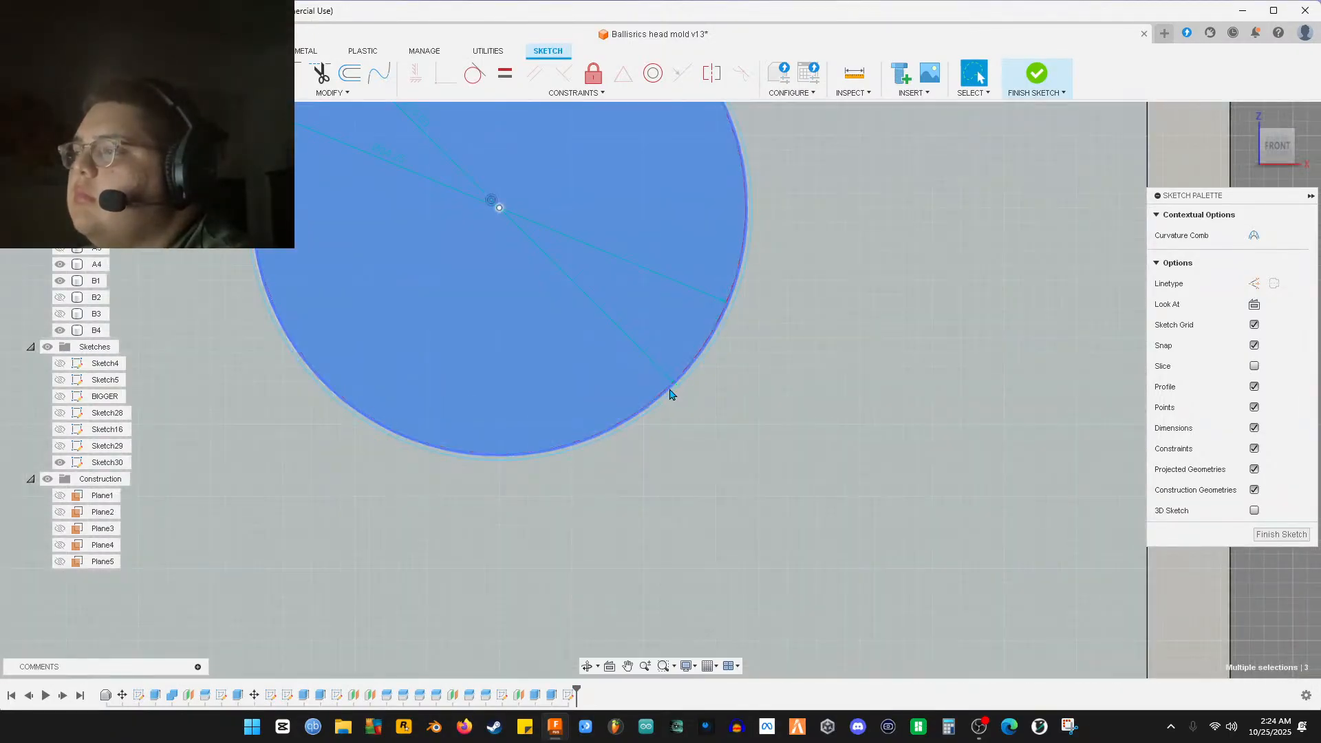
{"action": "left_click", "coordinate": [681, 398]}
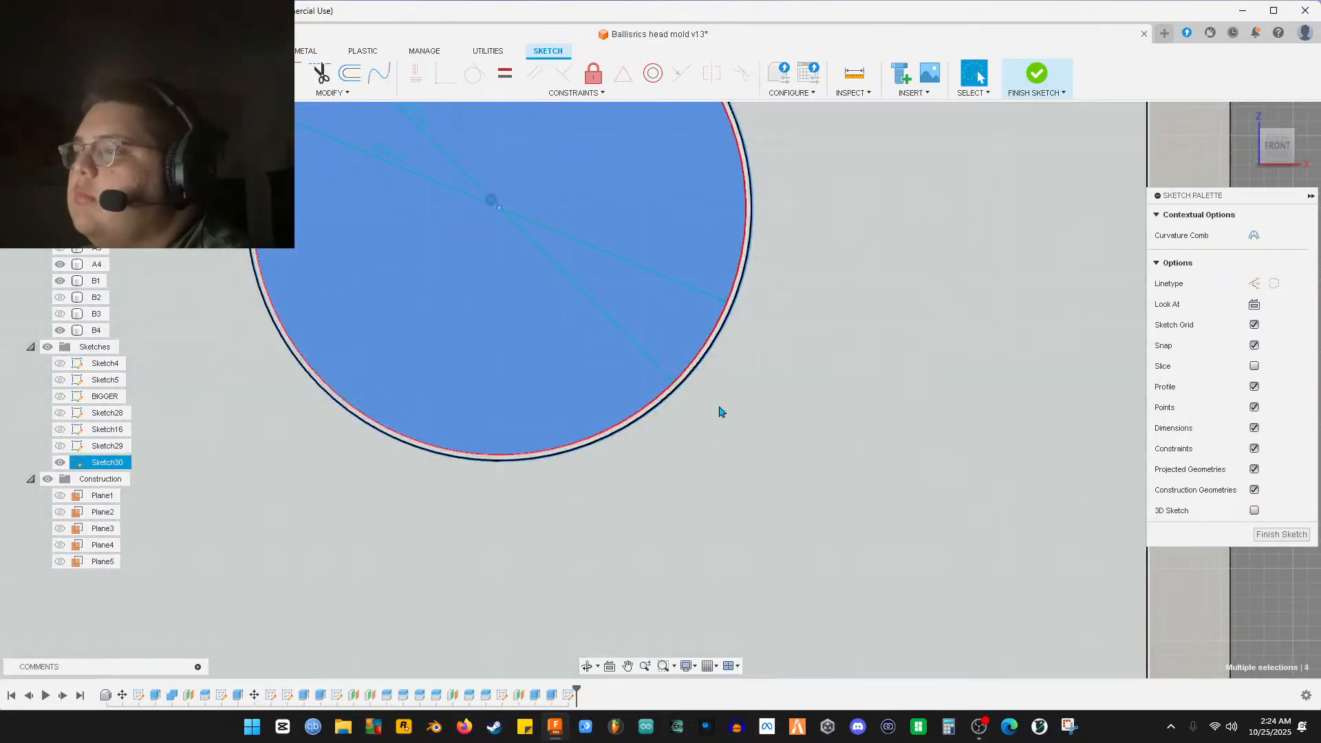
{"action": "left_click", "coordinate": [667, 390]}
{"action": "left_click", "coordinate": [667, 395]}
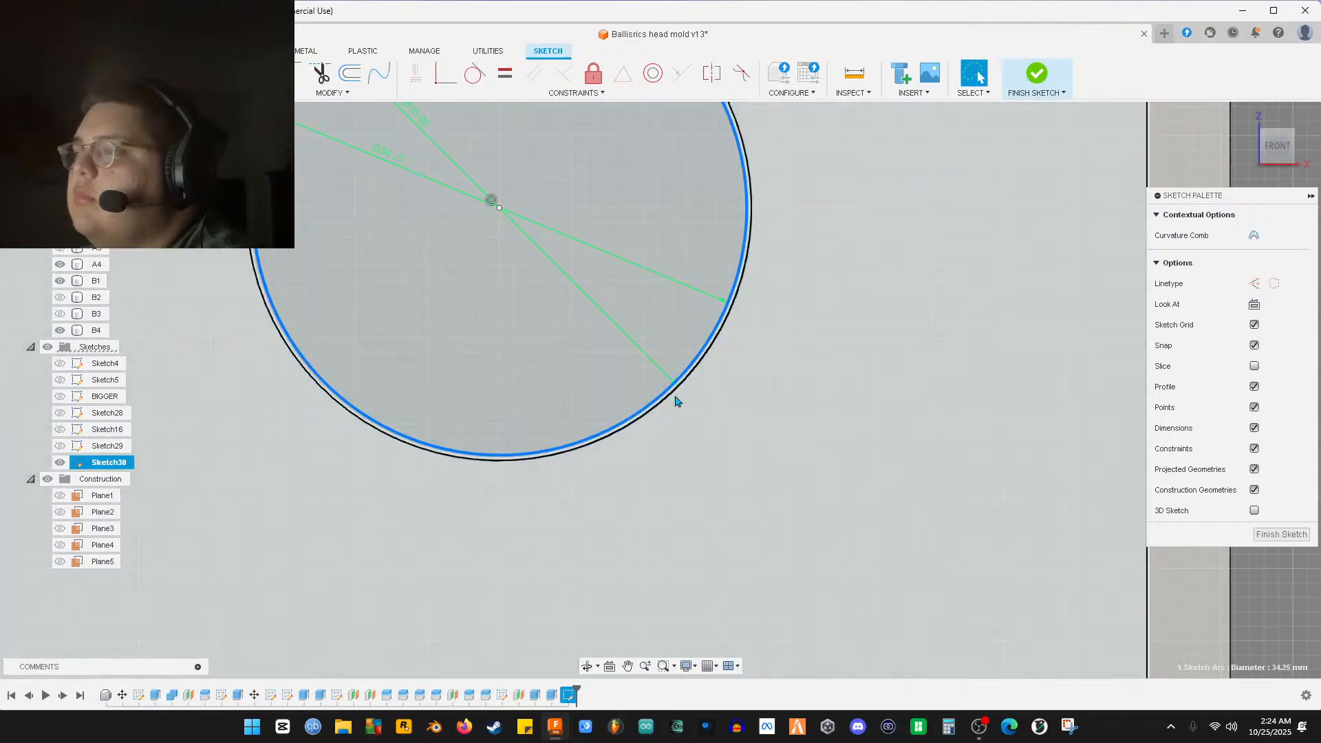
{"action": "scroll", "coordinate": [736, 361], "scroll_direction": "down", "scroll_amount": 3}
{"action": "scroll", "coordinate": [736, 360], "scroll_direction": "down", "scroll_amount": 5}
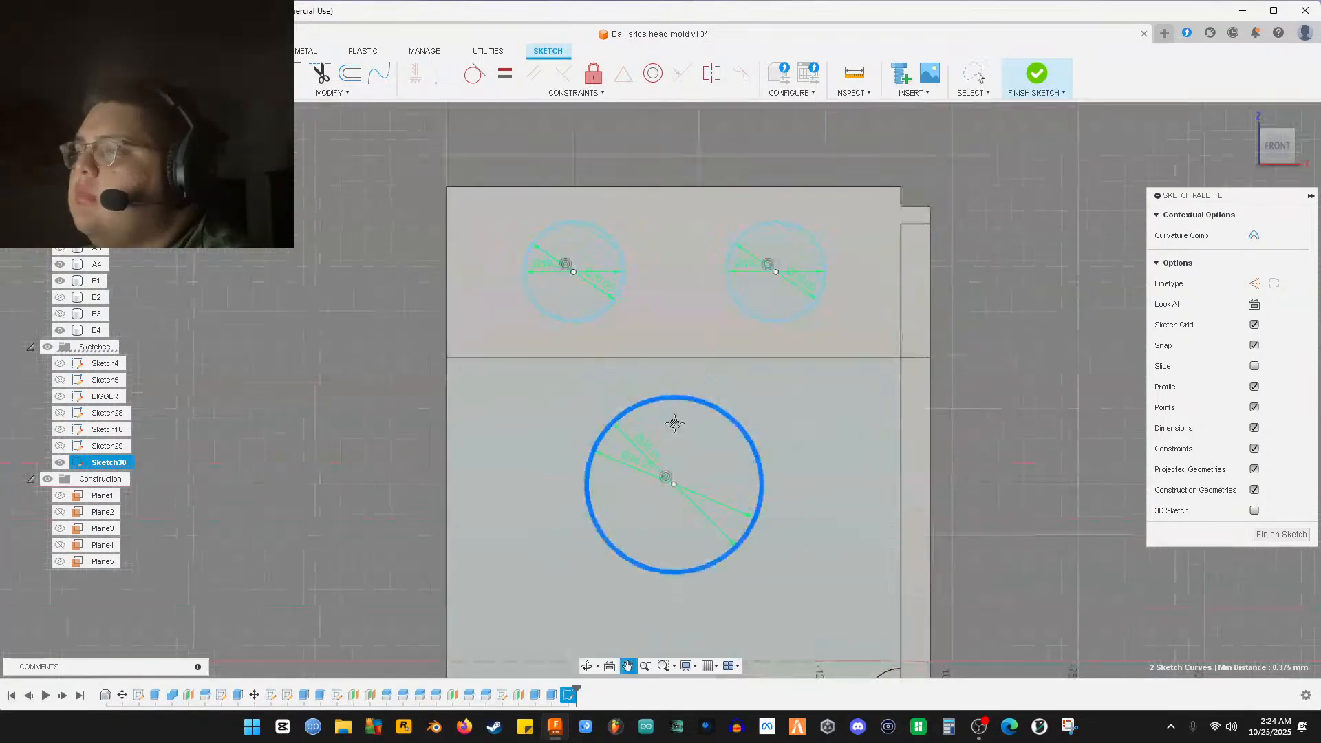
{"action": "scroll", "coordinate": [596, 345], "scroll_direction": "up", "scroll_amount": 2}
Add the top-left, top-right and large lower circles to the selection, and show Plane5
{"action": "left_click", "coordinate": [587, 325]}
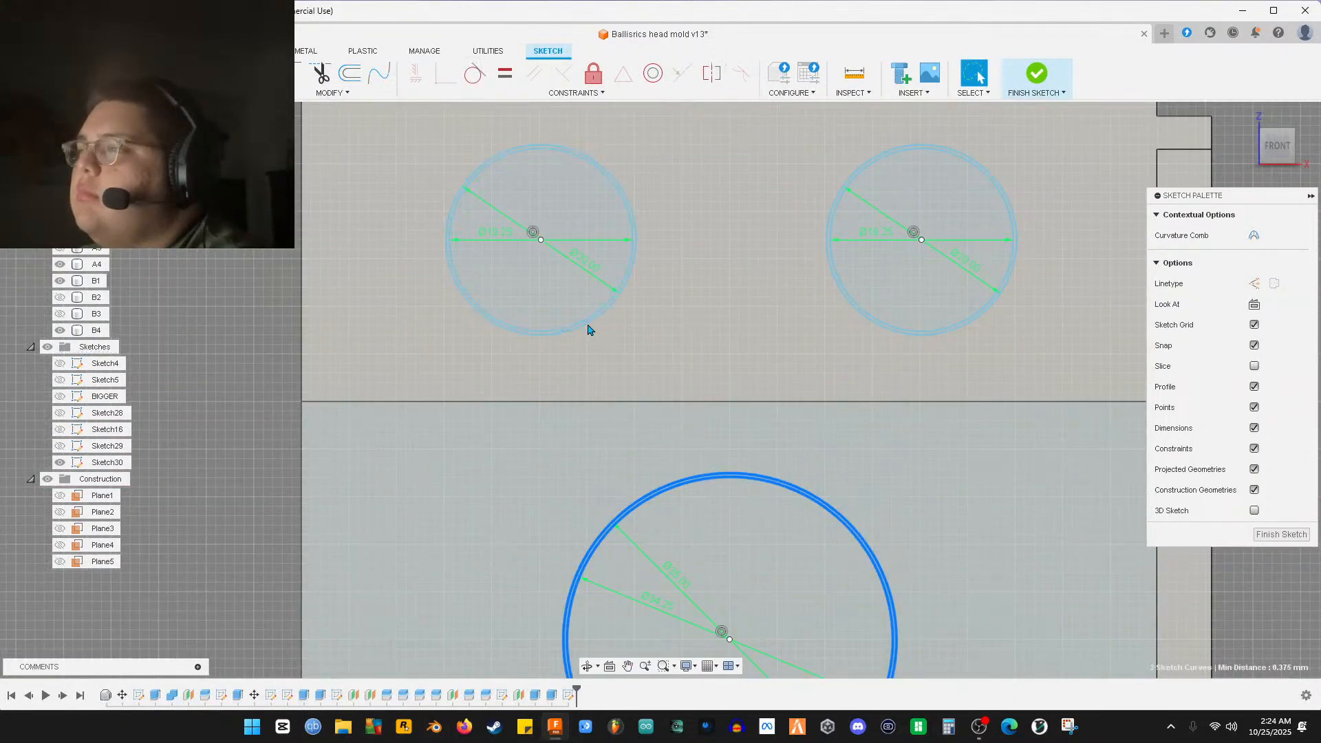
{"action": "left_click", "coordinate": [589, 326], "text": "ctrl"}
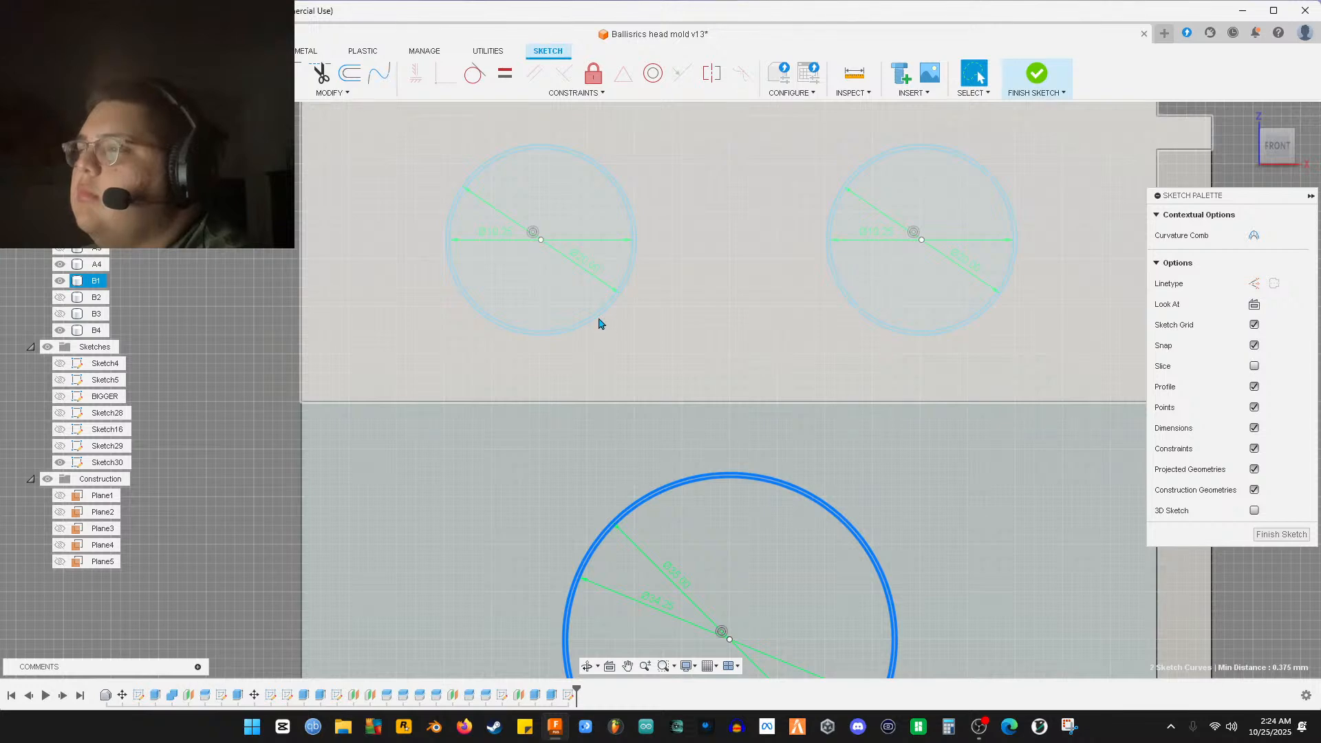
{"action": "left_click", "coordinate": [593, 321]}
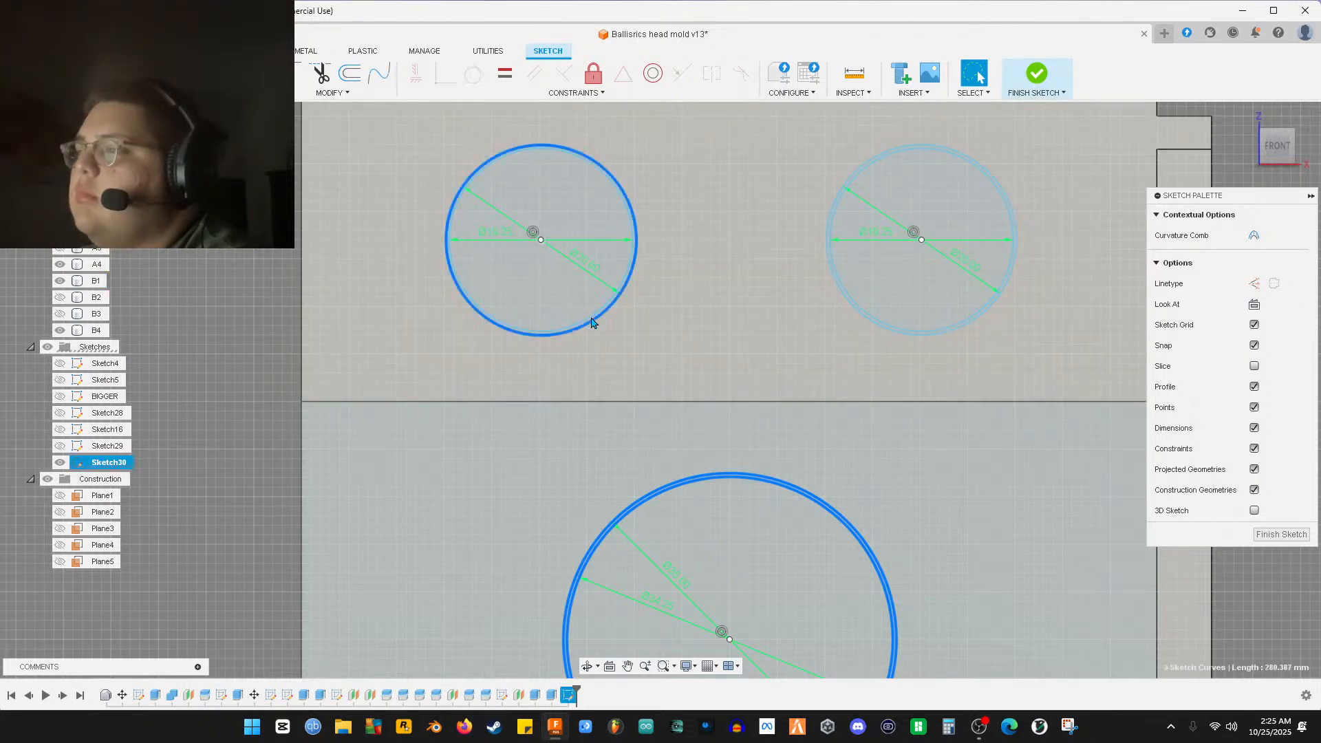
{"action": "left_click", "coordinate": [876, 322]}
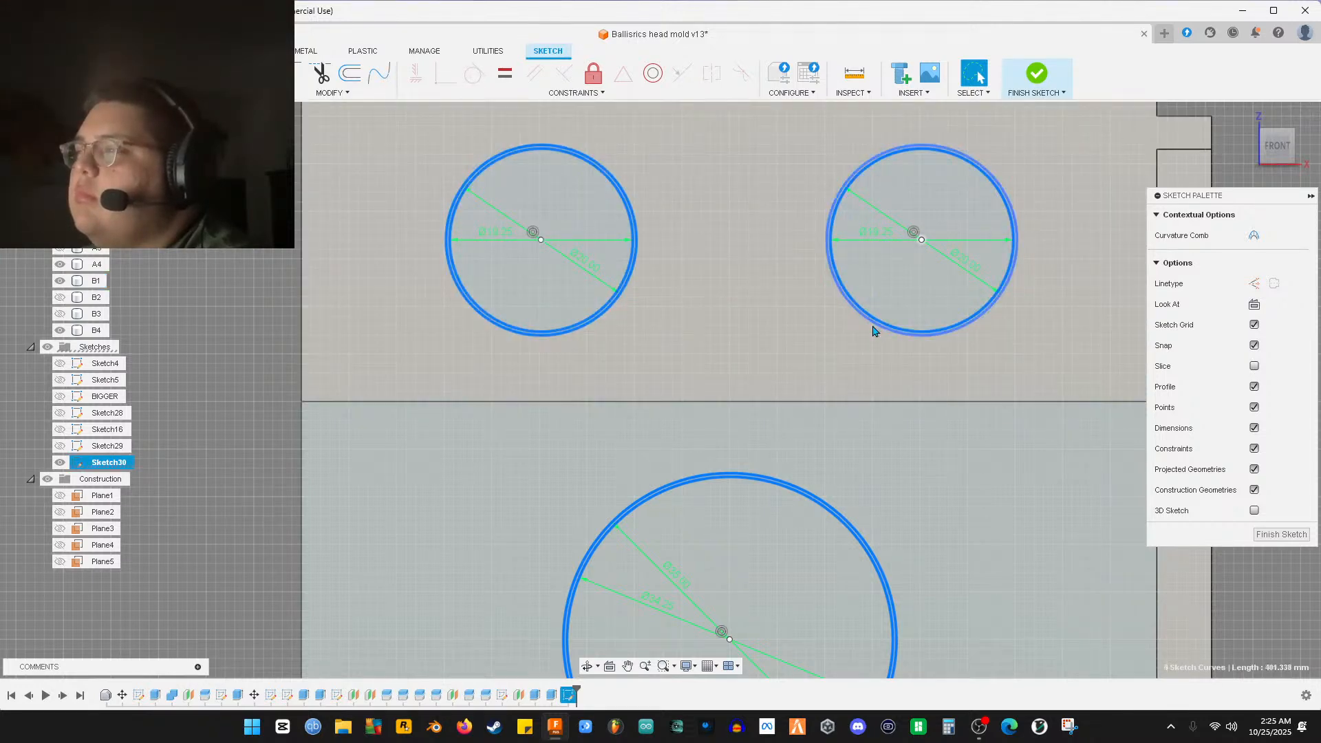
{"action": "scroll", "coordinate": [817, 413], "scroll_direction": "down", "scroll_amount": 3}
{"action": "scroll", "coordinate": [796, 458], "scroll_direction": "up", "scroll_amount": 5}
{"action": "left_click", "coordinate": [734, 391]}
{"action": "scroll", "coordinate": [738, 348], "scroll_direction": "up", "scroll_amount": 5}
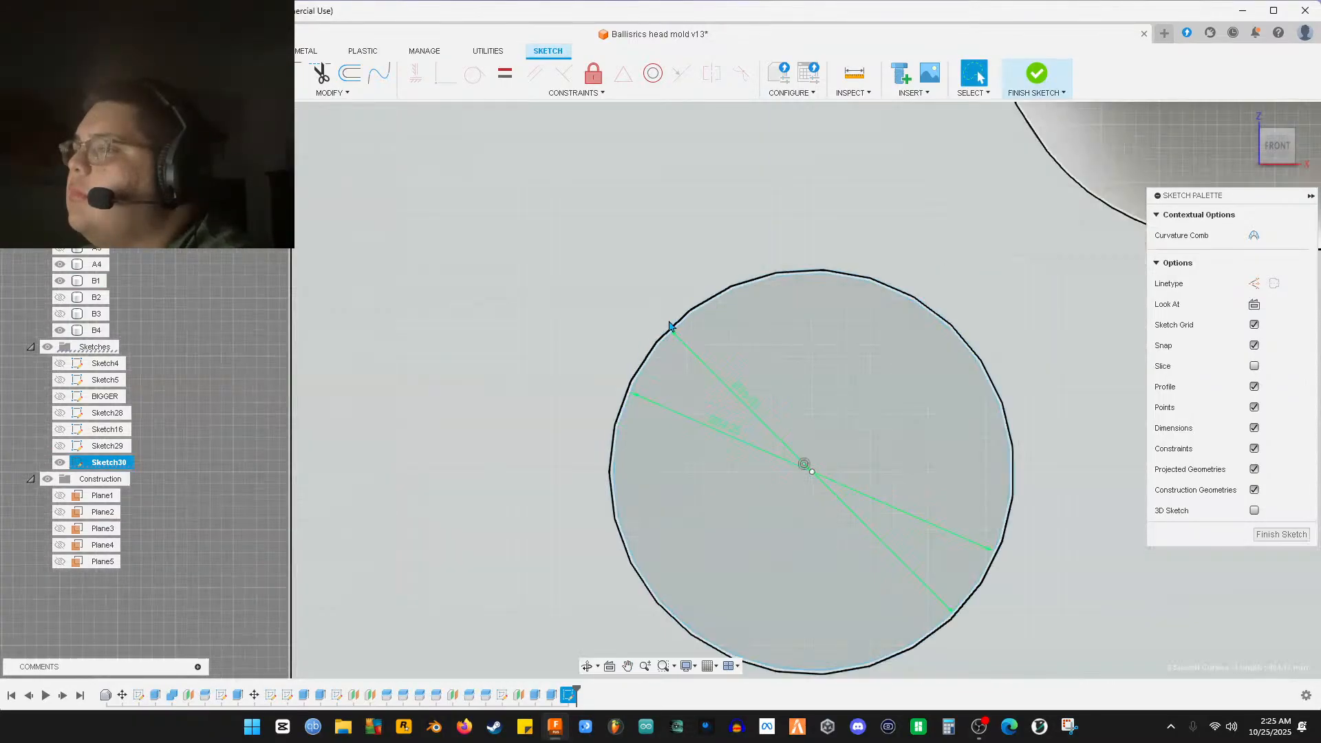
{"action": "left_click", "coordinate": [666, 325]}
{"action": "scroll", "coordinate": [736, 375], "scroll_direction": "down", "scroll_amount": 5}
{"action": "scroll", "coordinate": [596, 413], "scroll_direction": "down", "scroll_amount": 8}
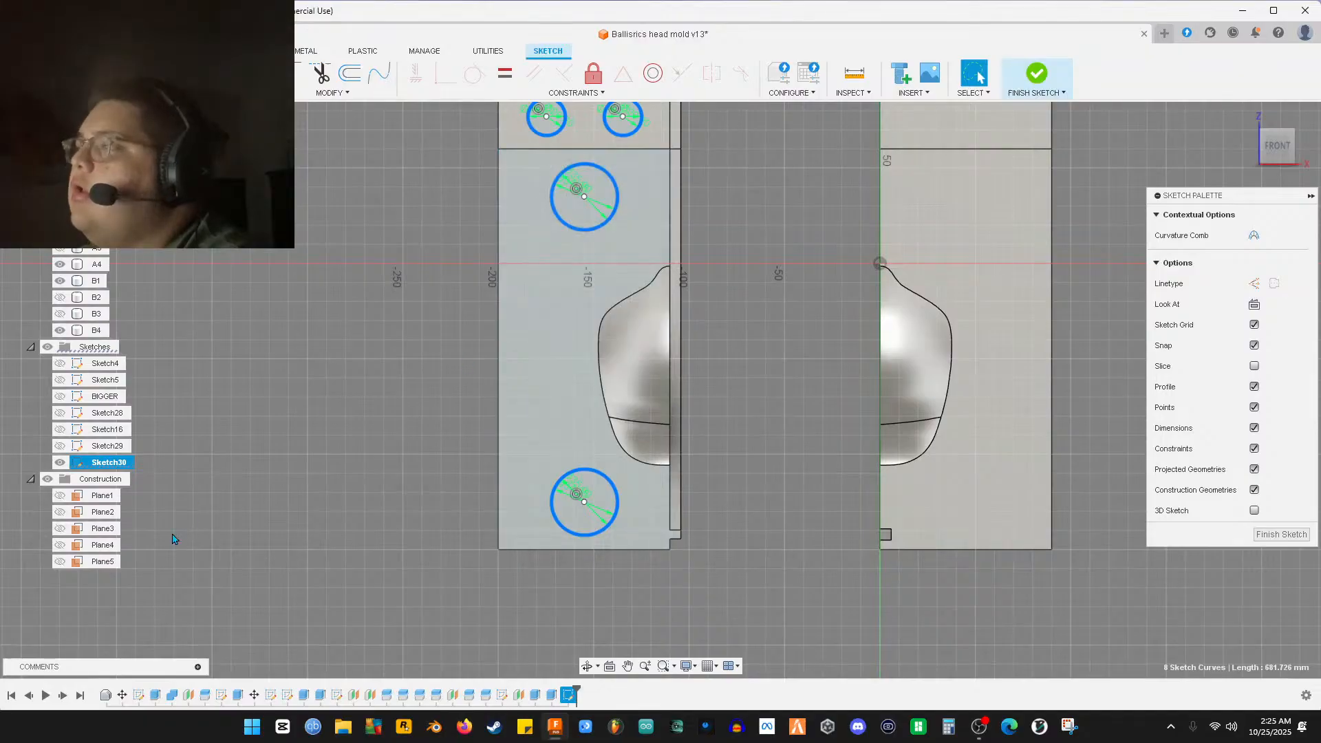
{"action": "left_click", "coordinate": [60, 562]}
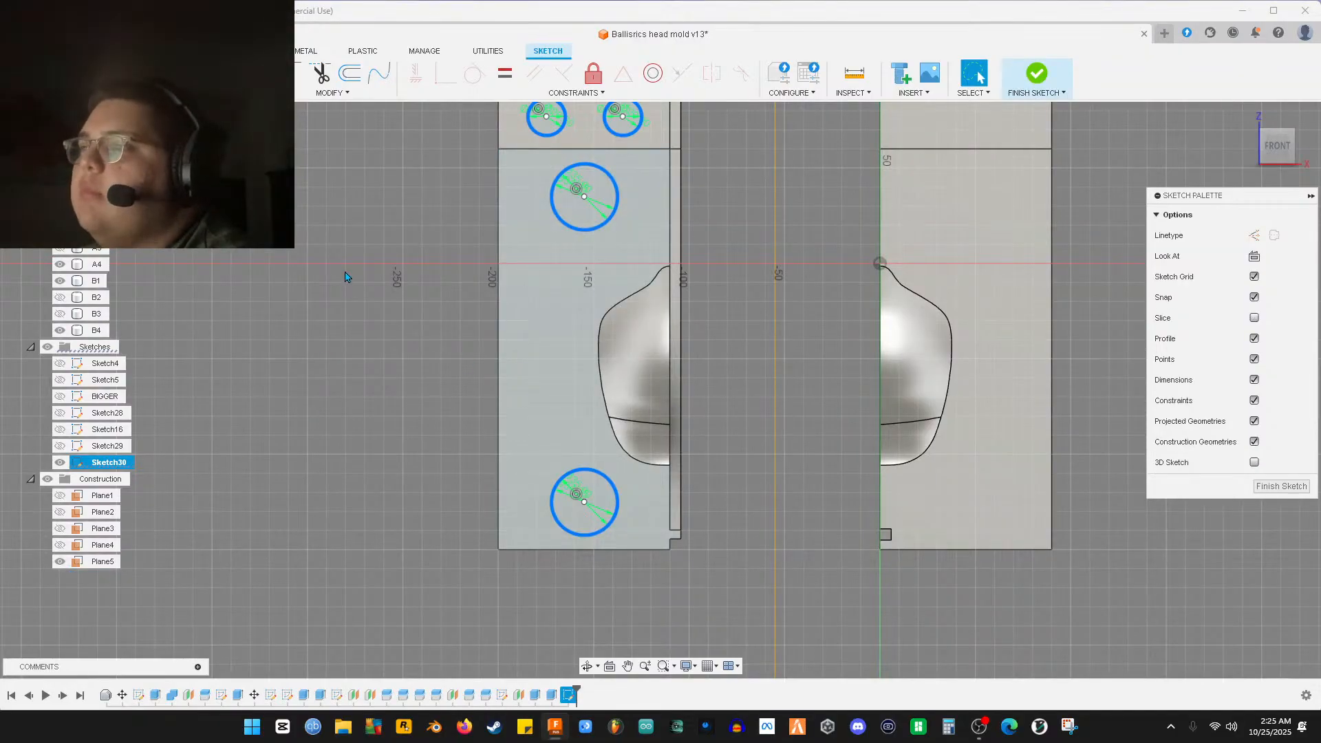
{"action": "middle_click_drag", "start_coordinate": [346, 277], "coordinate": [313, 320]}
Mirror the selected pin and hole circles across Plane5 onto the right mold half
{"action": "key", "text": "m"}
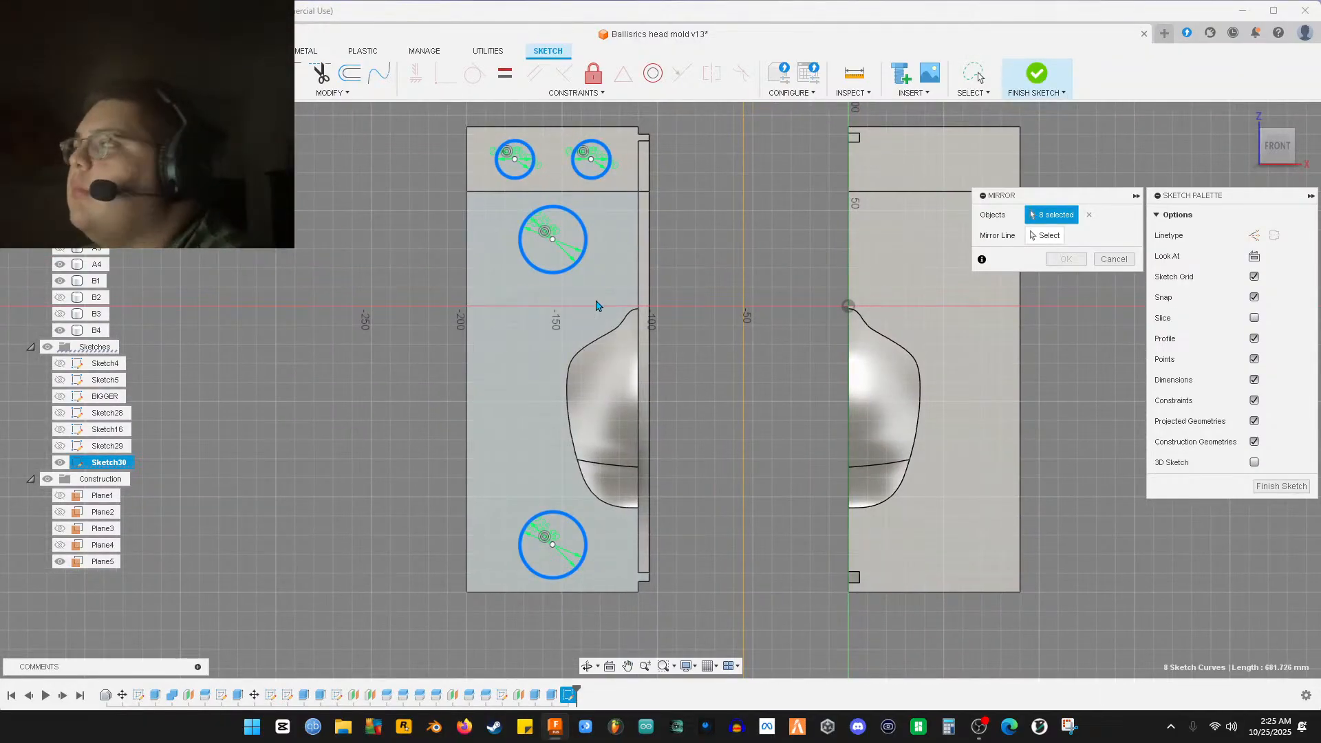
{"action": "left_click", "coordinate": [1045, 235]}
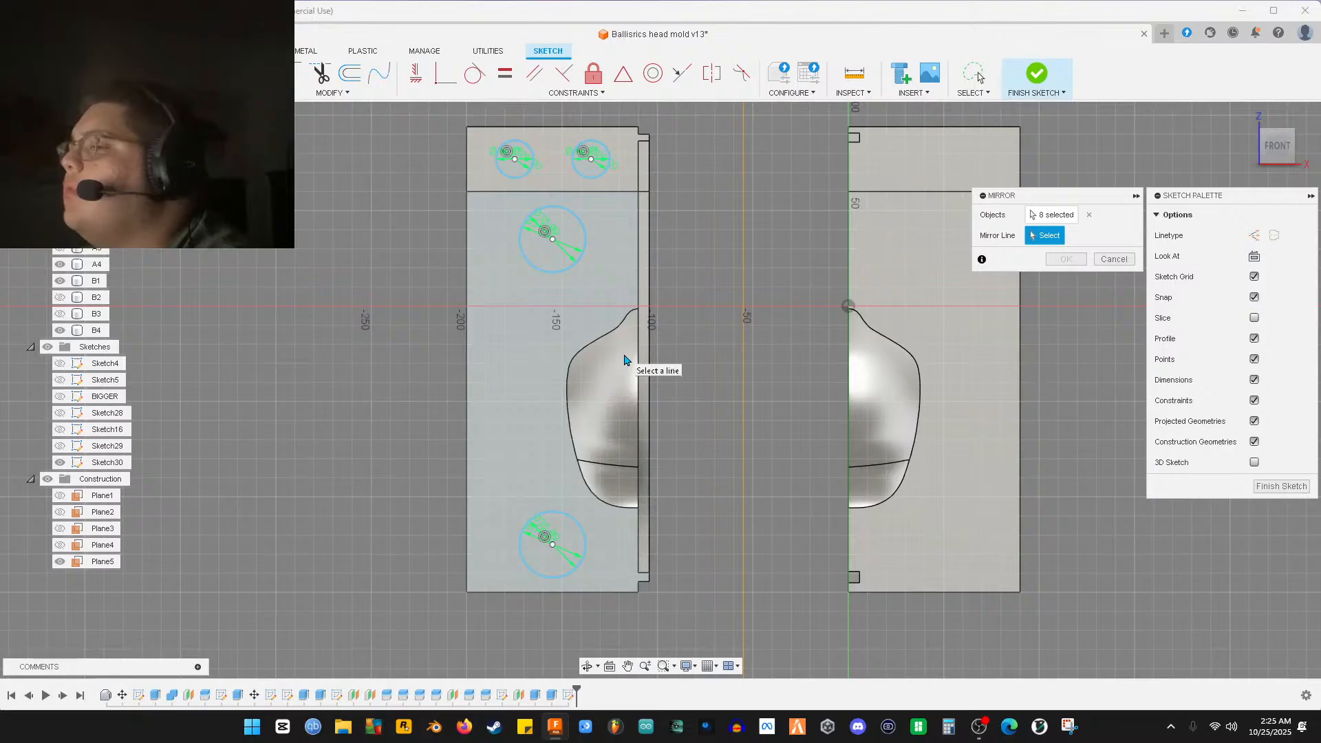
{"action": "middle_click_drag", "start_coordinate": [679, 346], "coordinate": [785, 351], "text": "shift"}
{"action": "left_click", "coordinate": [790, 351]}
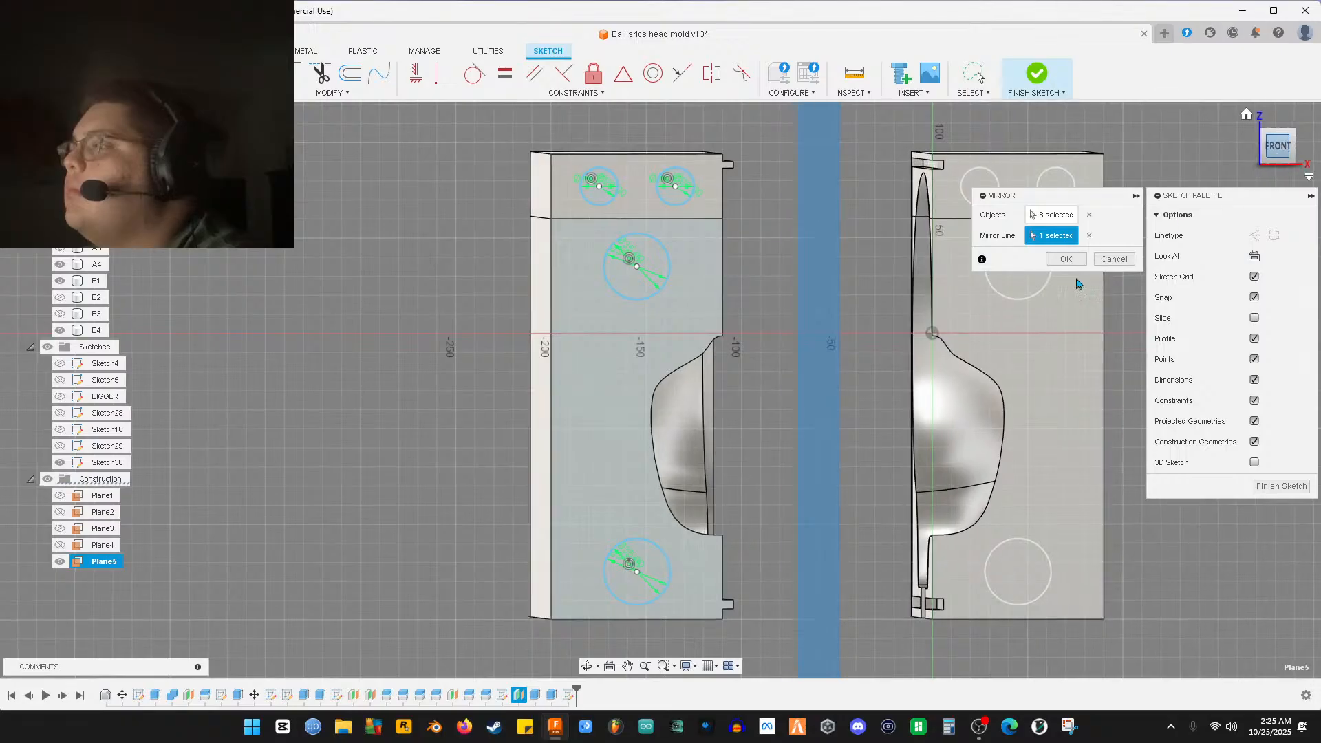
{"action": "middle_click_drag", "start_coordinate": [873, 380], "coordinate": [695, 385]}
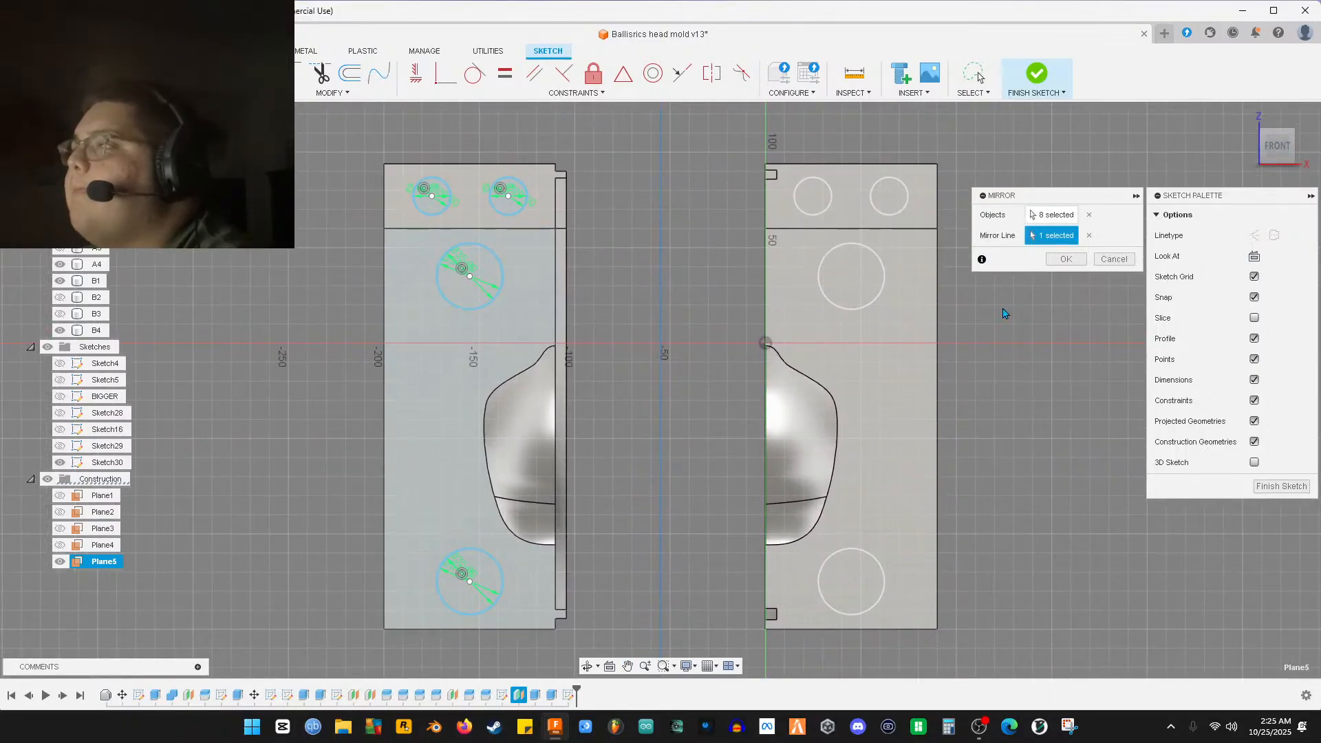
{"action": "left_click", "coordinate": [1066, 259]}
{"action": "scroll", "coordinate": [878, 480], "scroll_direction": "up", "scroll_amount": 8}
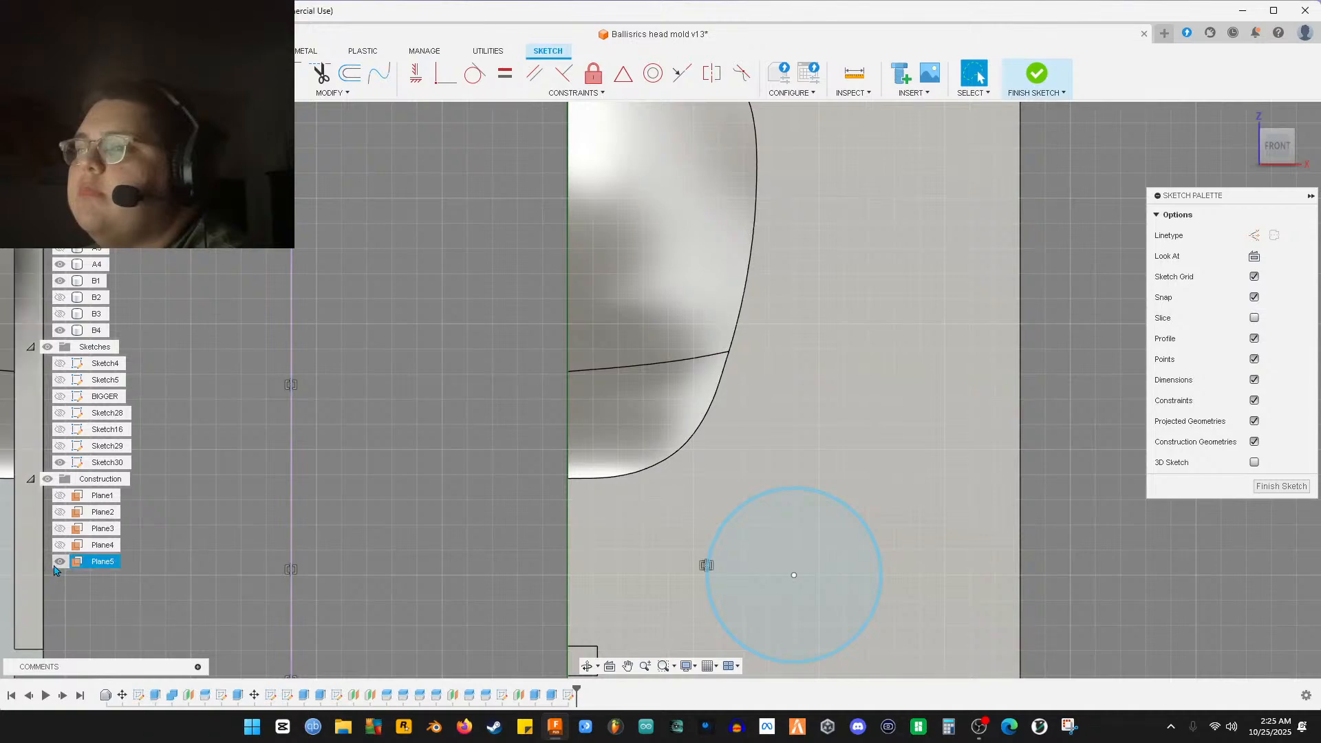
{"action": "scroll", "coordinate": [805, 545], "scroll_direction": "up", "scroll_amount": 5}
{"action": "scroll", "coordinate": [768, 527], "scroll_direction": "down", "scroll_amount": 10}
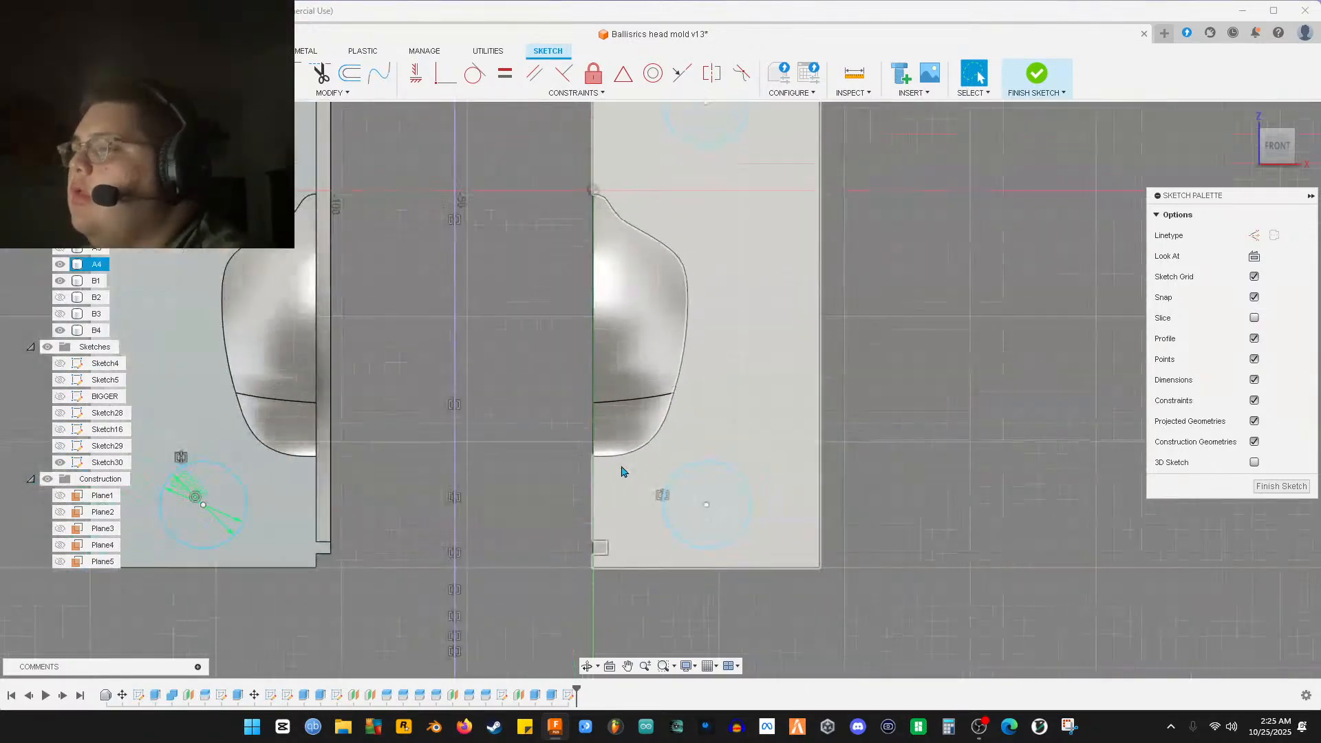
{"action": "scroll", "coordinate": [645, 468], "scroll_direction": "up", "scroll_amount": 10}
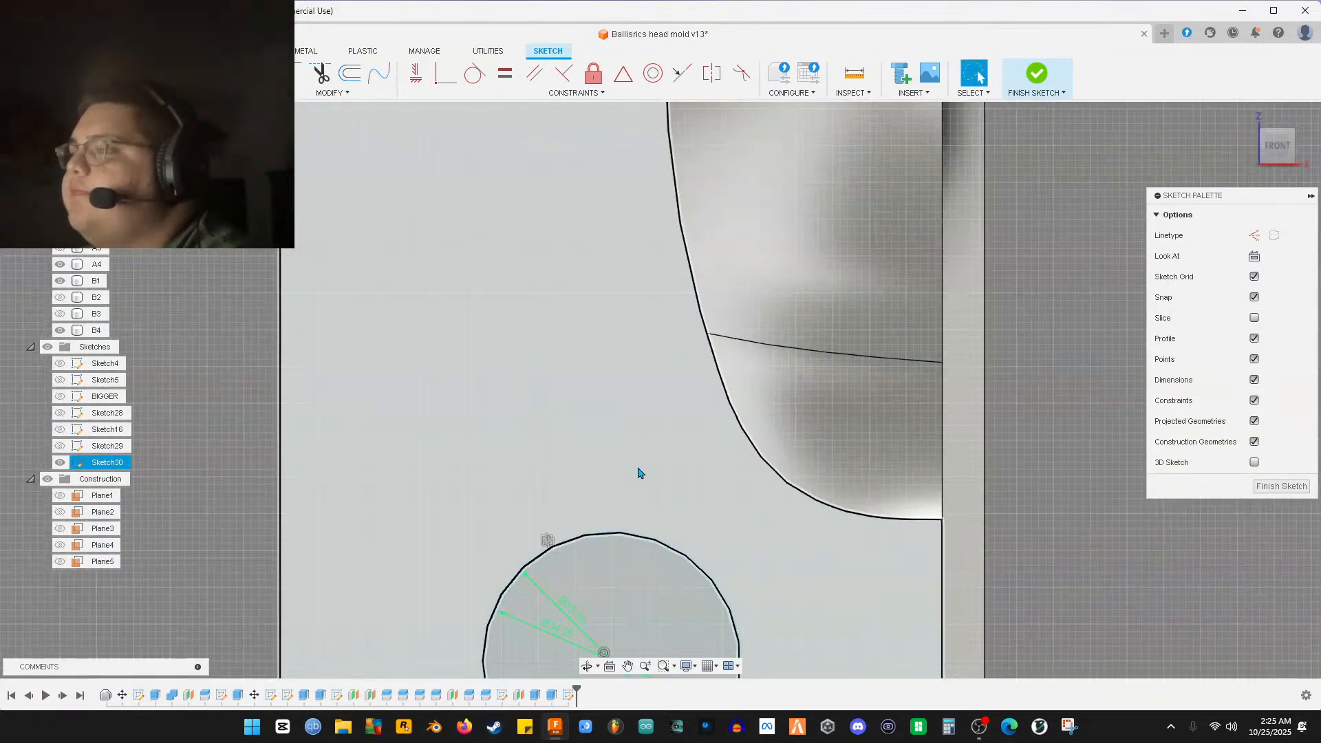
{"action": "scroll", "coordinate": [615, 541], "scroll_direction": "down", "scroll_amount": 5}
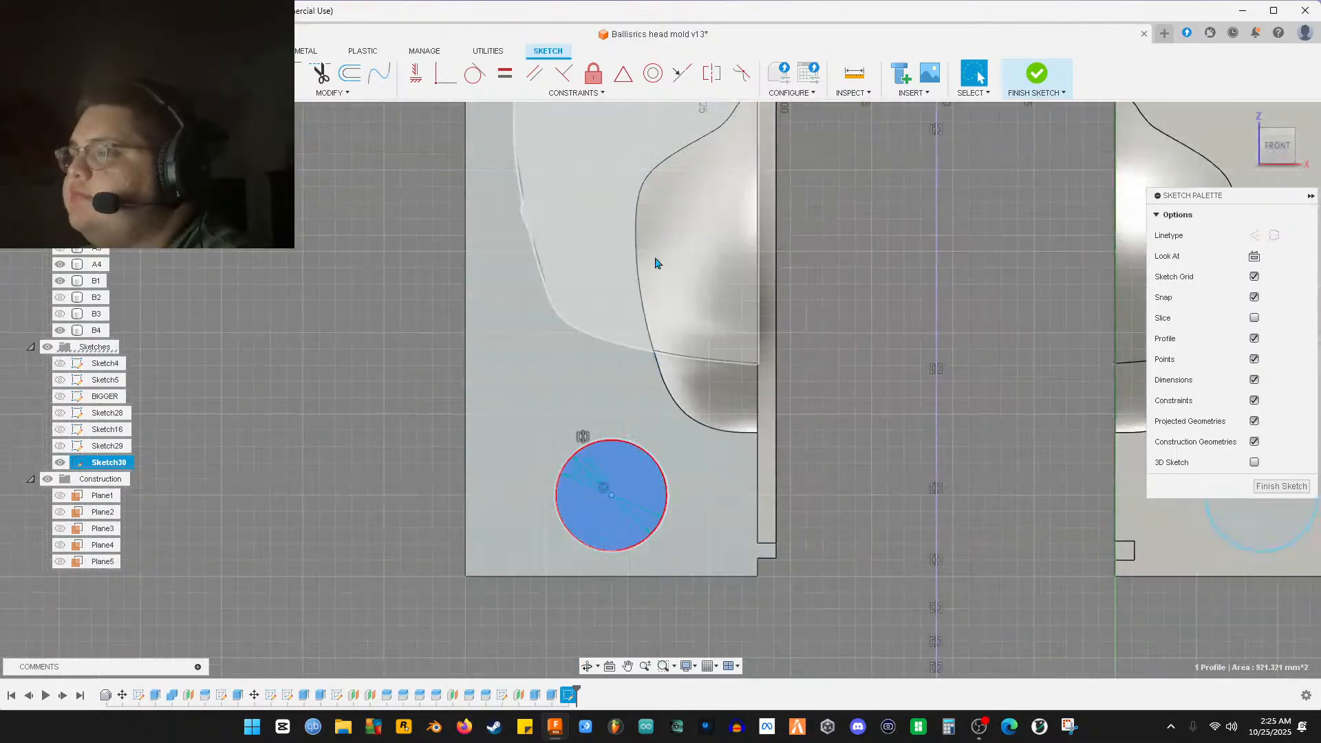
Select the large pin circles, small upper circles and lower-left circle profiles
{"action": "left_click", "coordinate": [640, 215]}
{"action": "middle_click_drag", "start_coordinate": [640, 215], "coordinate": [663, 446]}
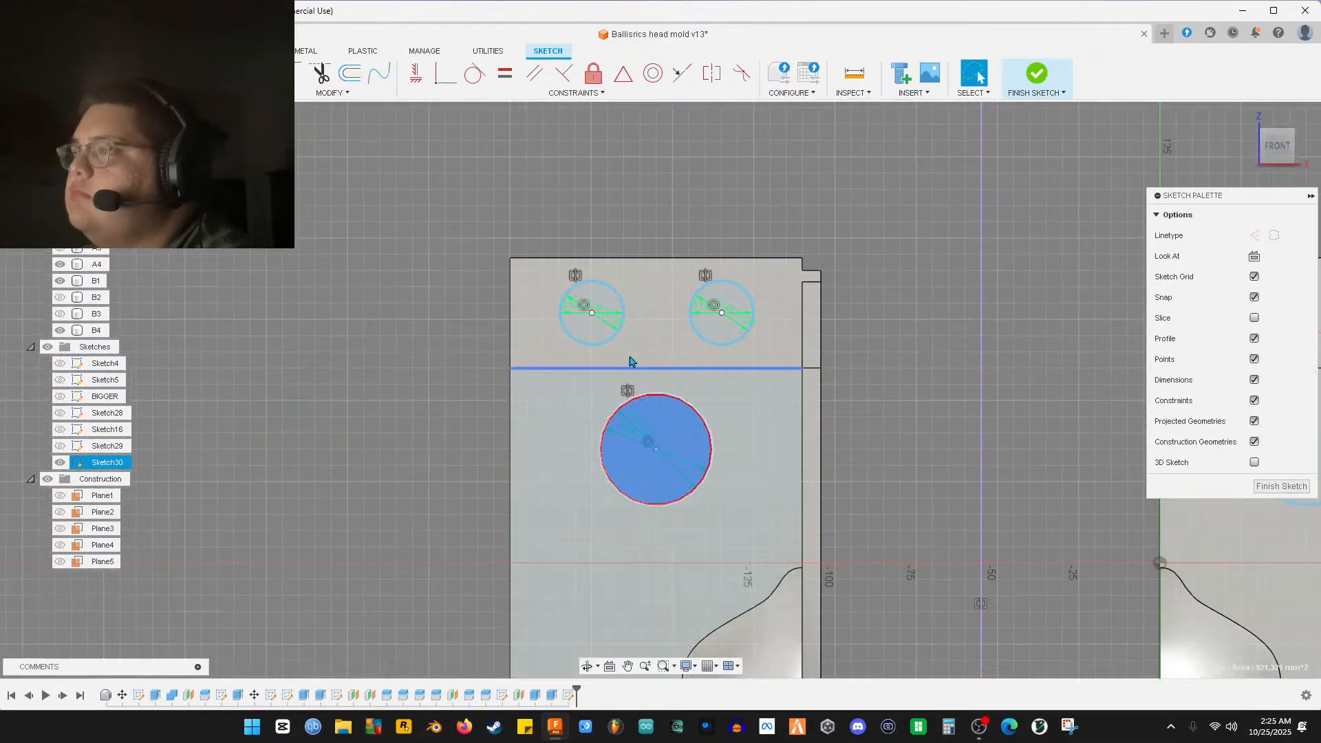
{"action": "left_click", "coordinate": [597, 323]}
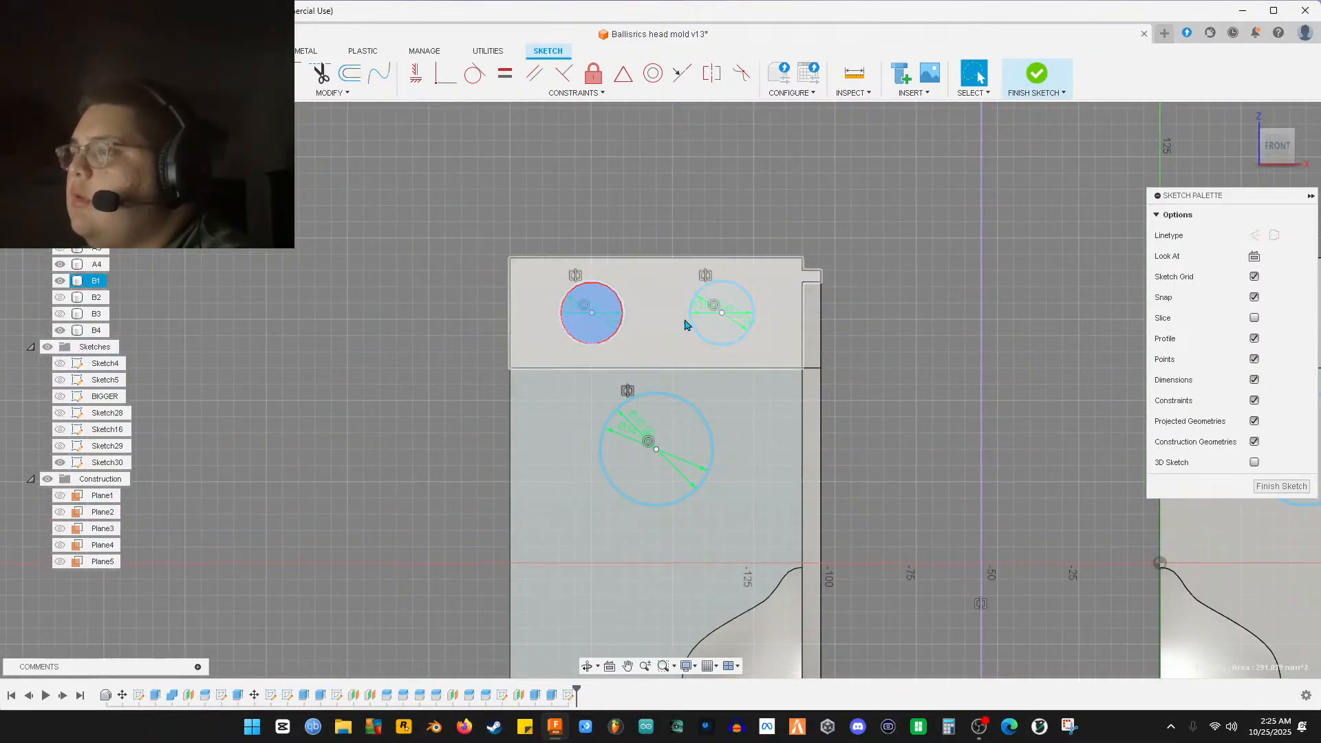
{"action": "left_click", "coordinate": [707, 328]}
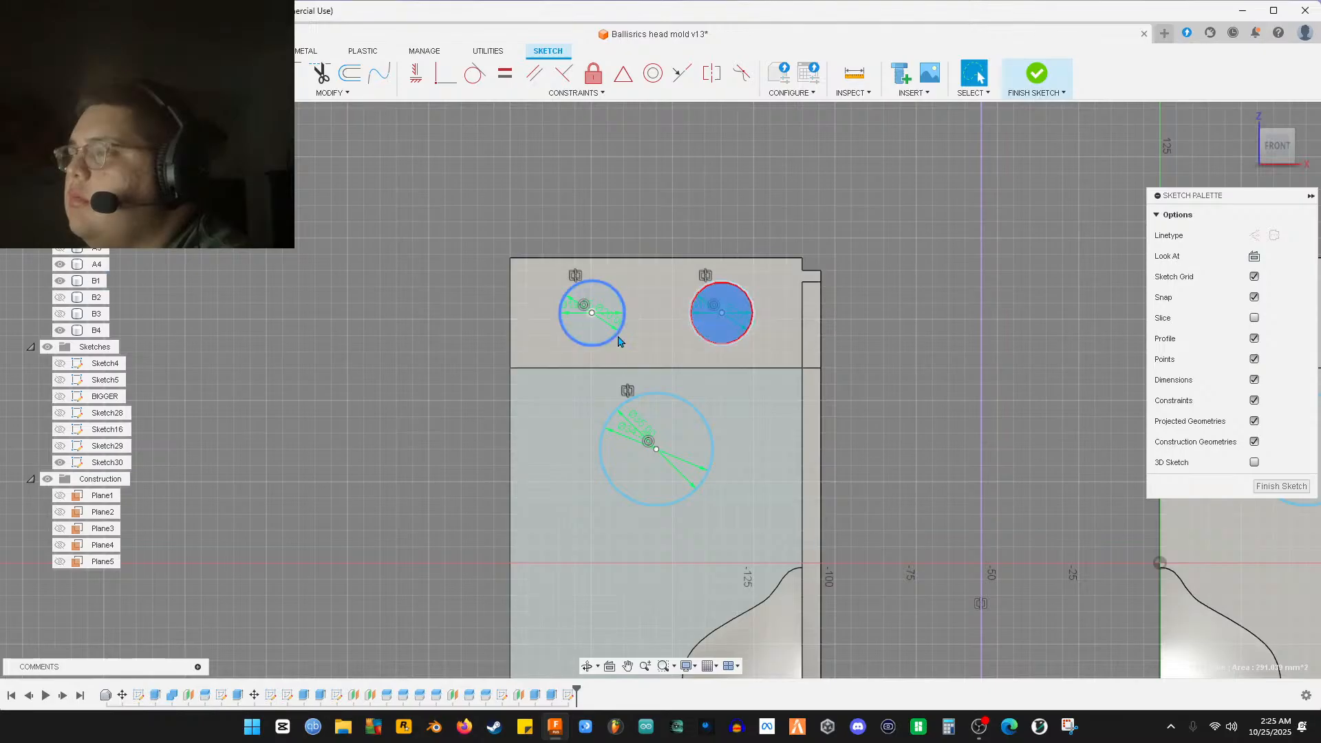
{"action": "left_click", "coordinate": [596, 332], "text": "shift"}
{"action": "left_click", "coordinate": [639, 446], "text": "shift"}
{"action": "scroll", "coordinate": [640, 447], "scroll_direction": "down", "scroll_amount": 3}
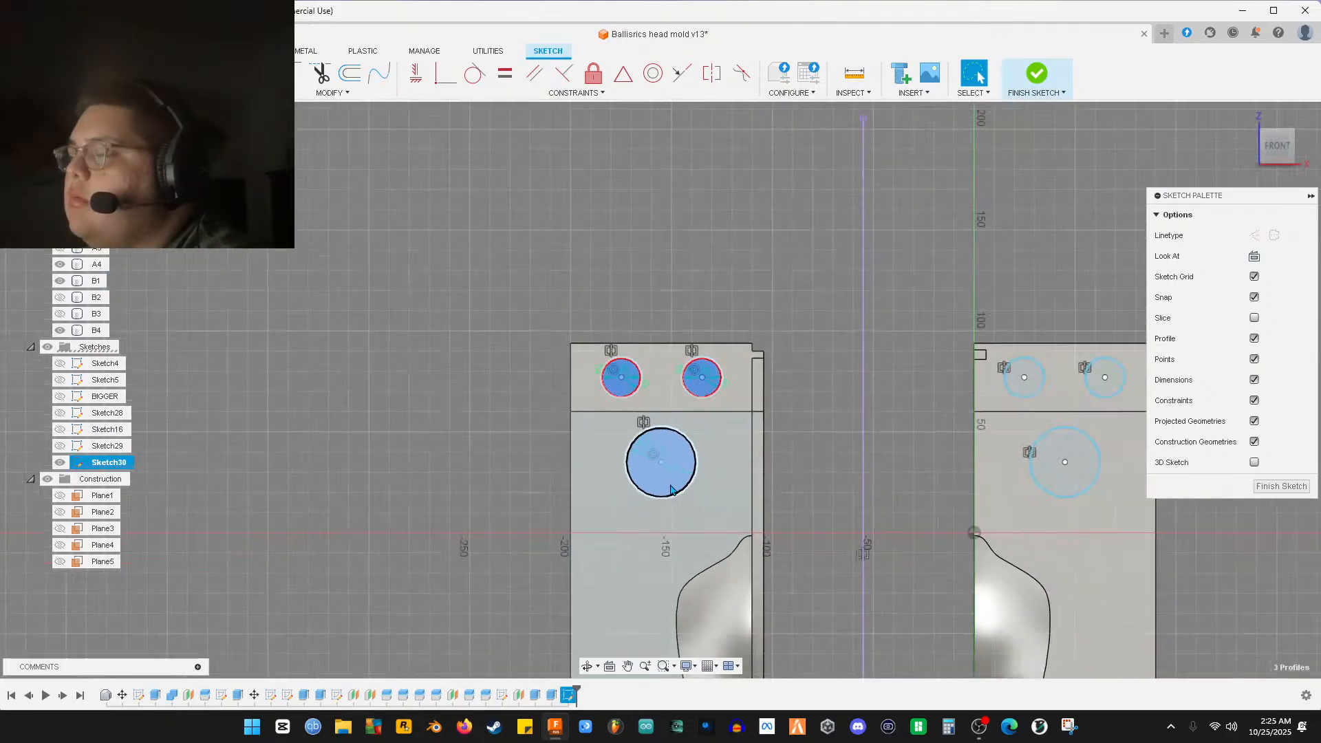
{"action": "middle_click_drag", "start_coordinate": [709, 463], "coordinate": [645, 202]}
{"action": "left_click", "coordinate": [634, 514], "text": "shift"}
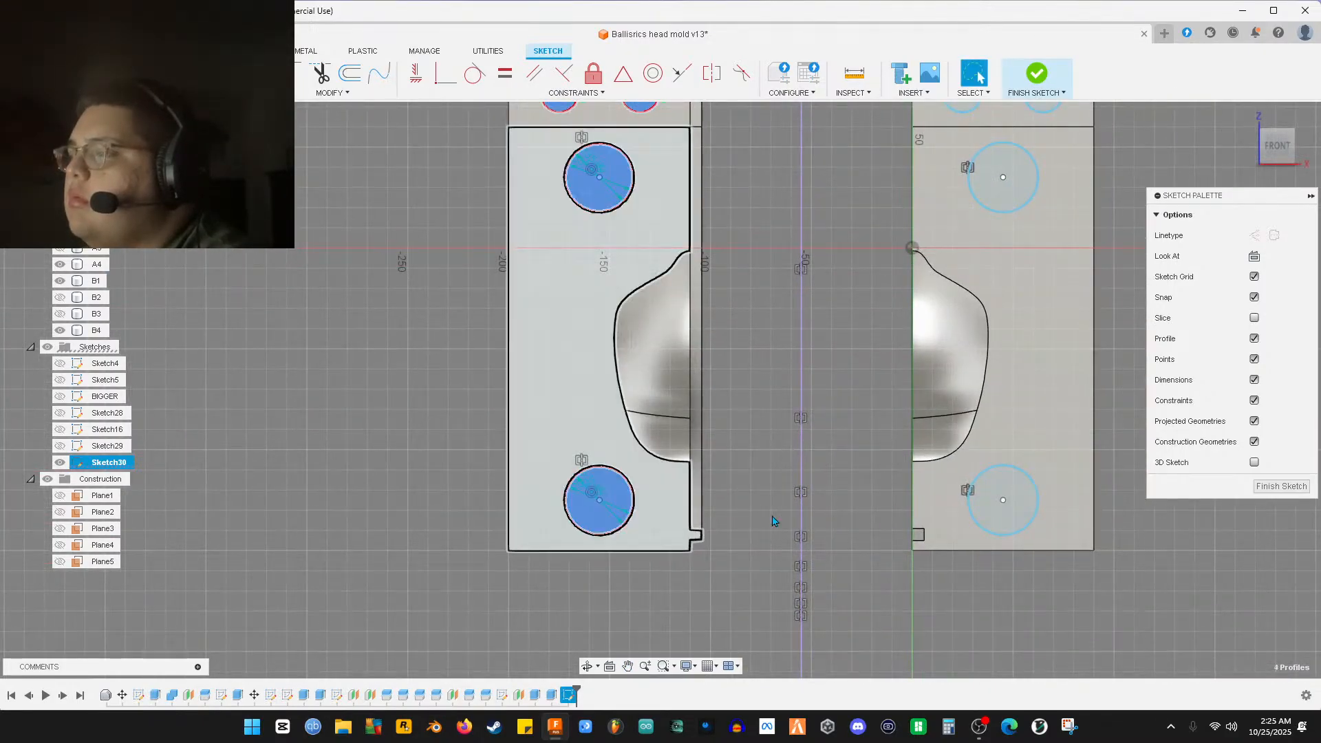
{"action": "left_click", "coordinate": [985, 504], "text": "shift"}
{"action": "left_click", "coordinate": [991, 177], "text": "shift"}
Add the right half's two small upper circles to the selection and finish the sketch
{"action": "middle_click_drag", "start_coordinate": [957, 158], "coordinate": [866, 301]}
{"action": "left_click", "coordinate": [874, 234], "text": "shift"}
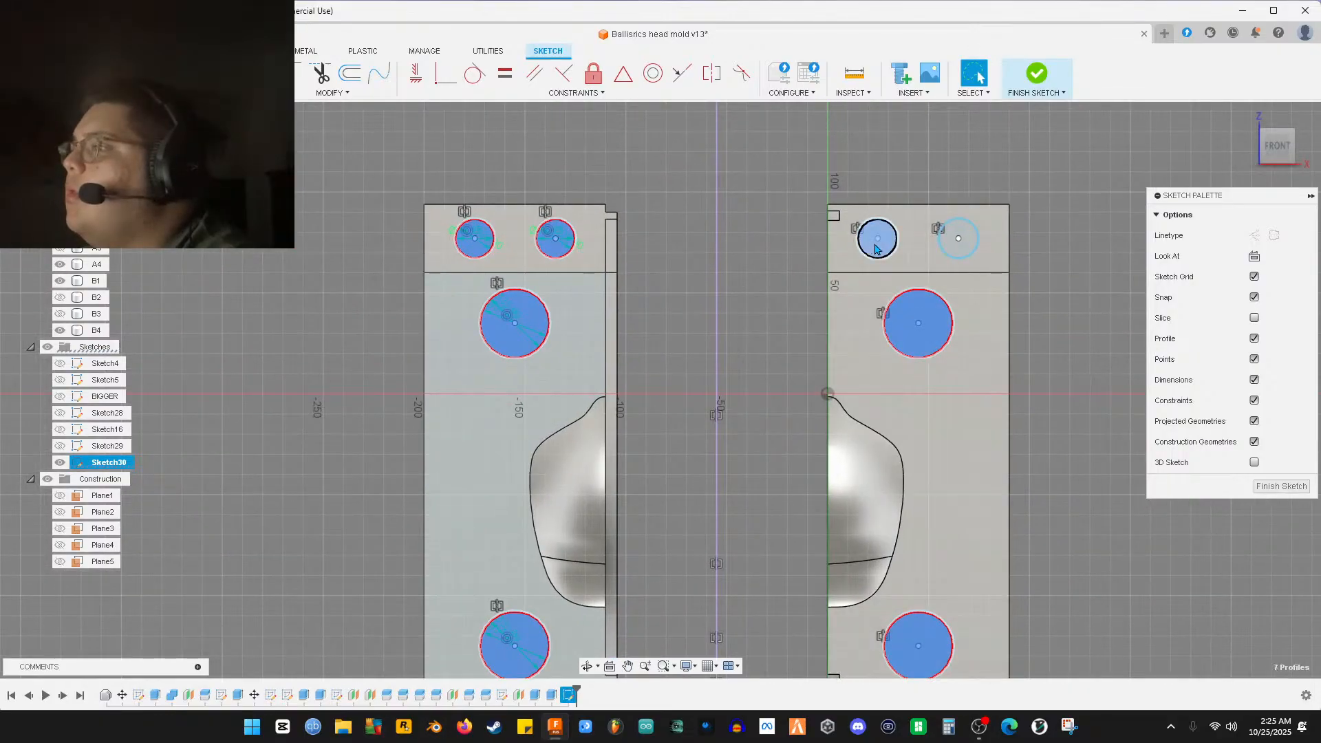
{"action": "left_click", "coordinate": [947, 244], "text": "shift"}
{"action": "mouse_move", "coordinate": [947, 244]}
{"action": "middle_mouse_down"}
{"action": "mouse_move", "coordinate": [973, 216]}
{"action": "mouse_move", "coordinate": [986, 161]}
{"action": "middle_mouse_up"}
{"action": "left_click", "coordinate": [1282, 486]}
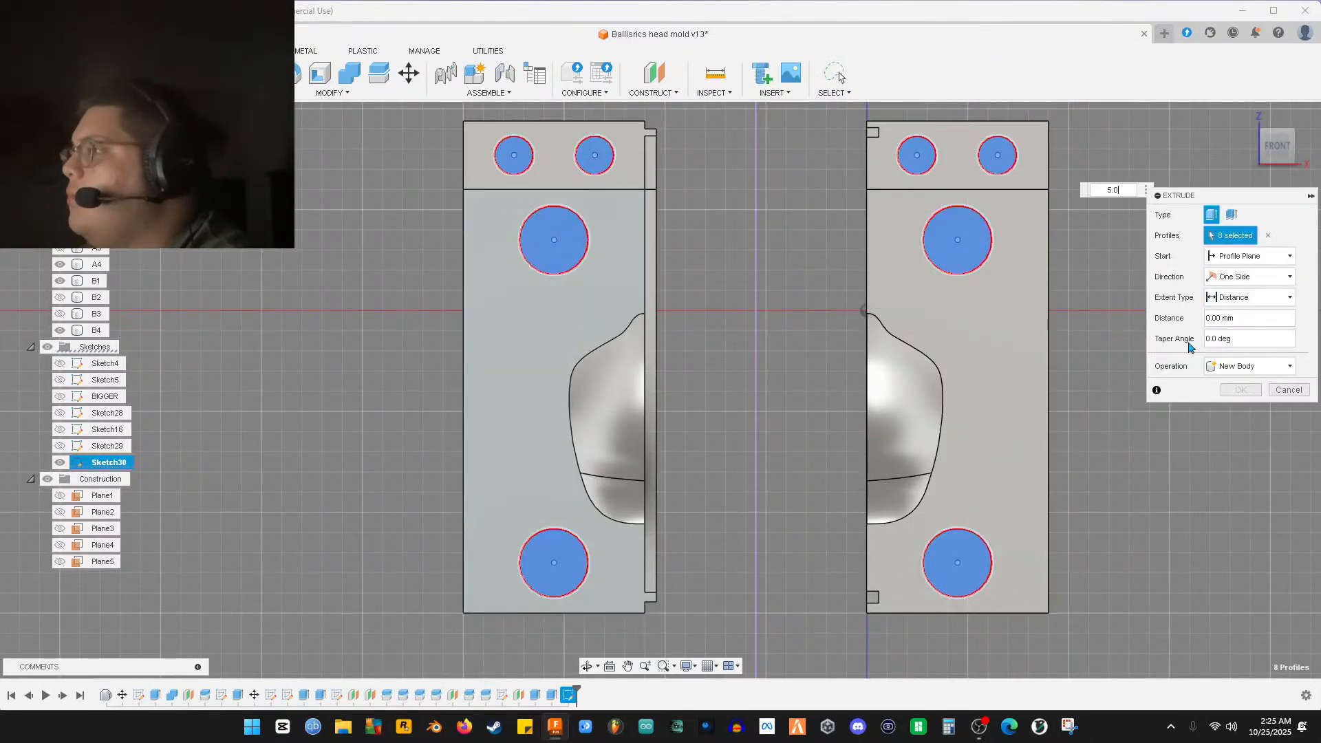
Inspect the 5 mm raised pins at an angle, then view both halves from the front
{"action": "middle_click_drag", "start_coordinate": [781, 320], "coordinate": [726, 343], "text": "shift"}
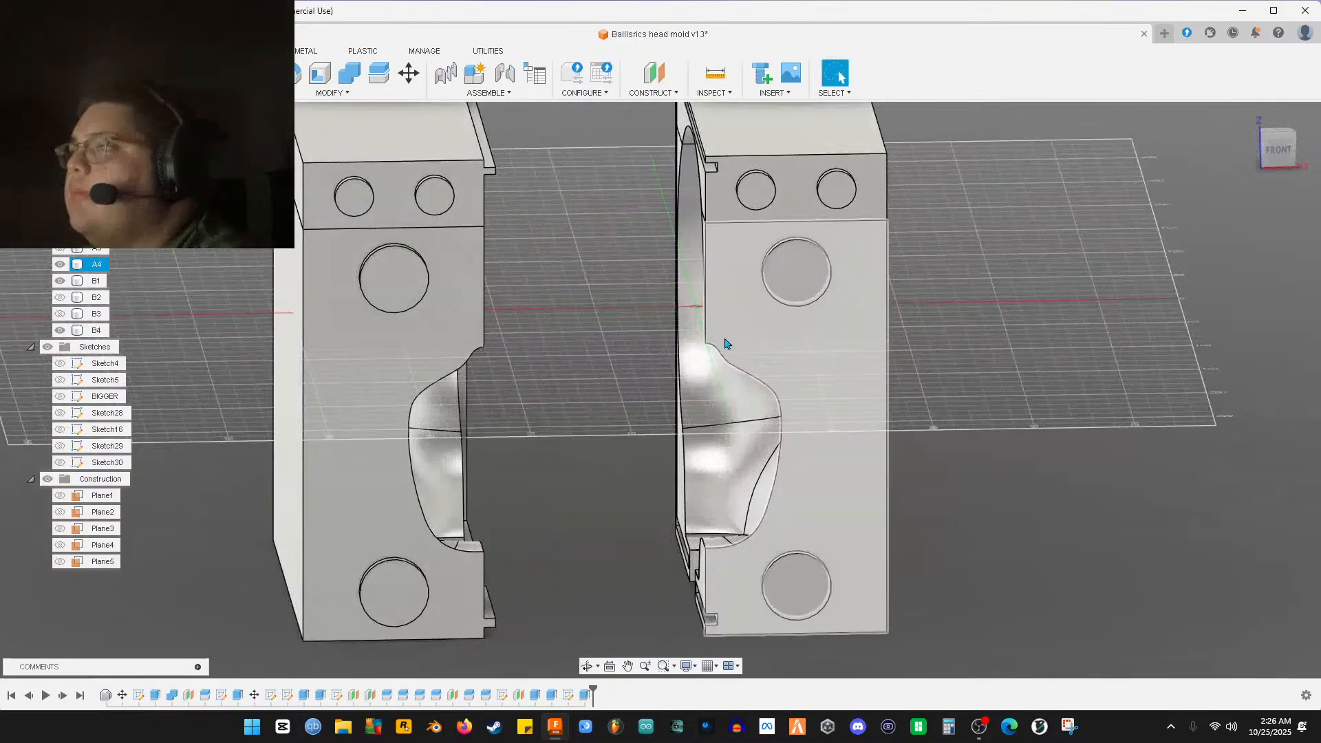
{"action": "left_click", "coordinate": [1274, 151]}
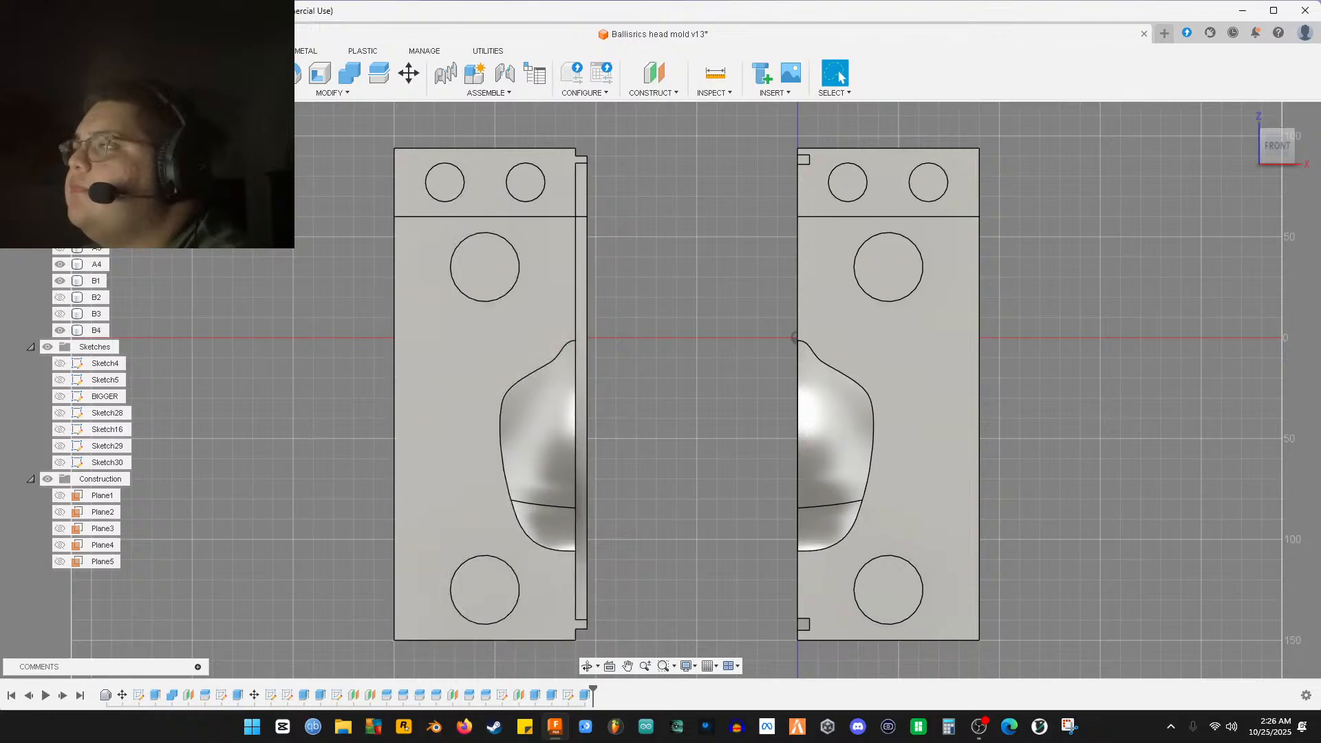
Show Sketch30's circles again and select the first circle's interior profile
{"action": "left_click", "coordinate": [60, 462]}
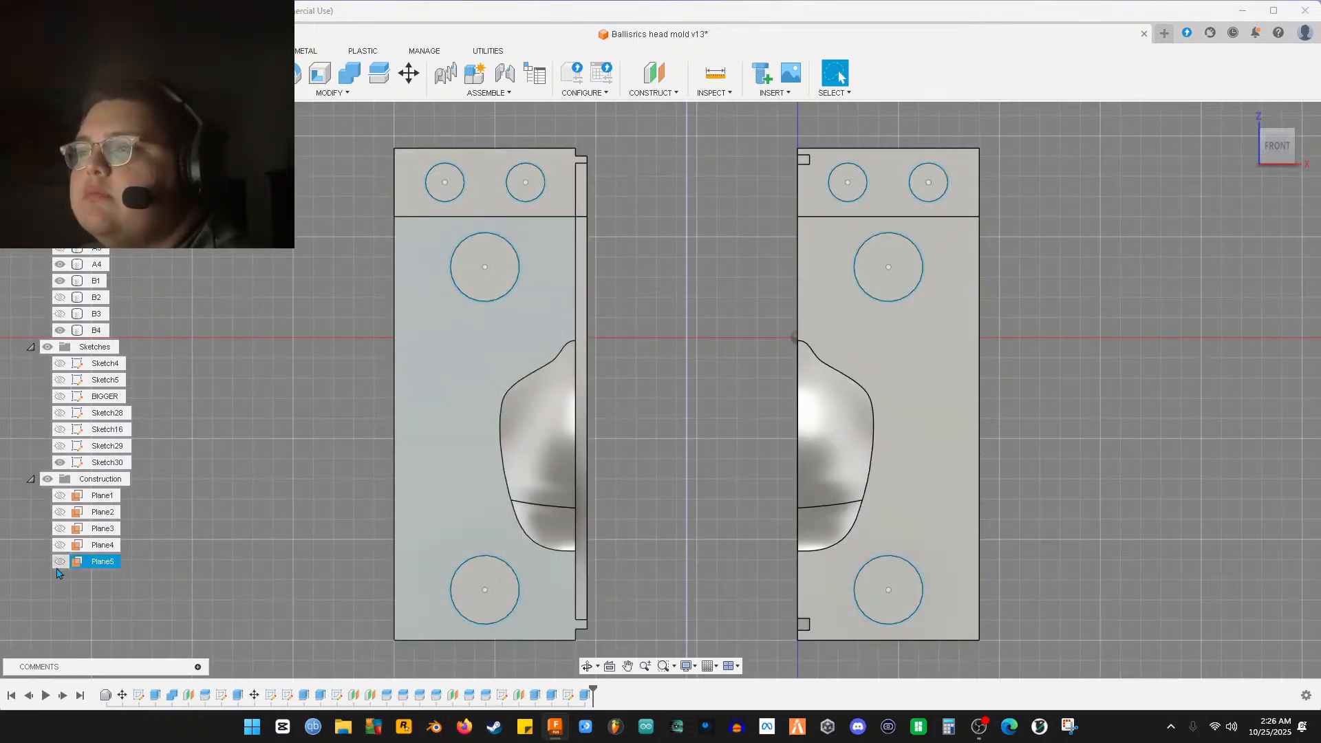
{"action": "scroll", "coordinate": [375, 595], "scroll_direction": "up", "scroll_amount": 7}
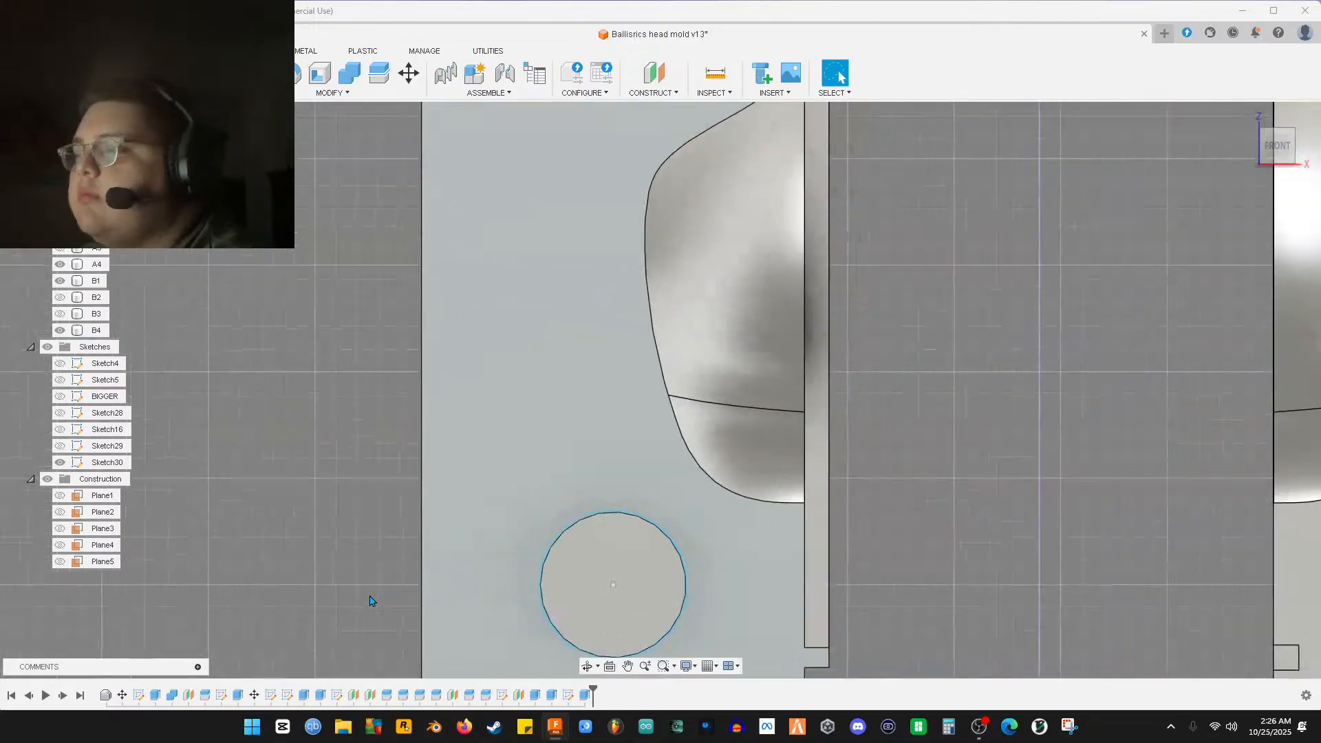
{"action": "scroll", "coordinate": [516, 560], "scroll_direction": "up", "scroll_amount": 5}
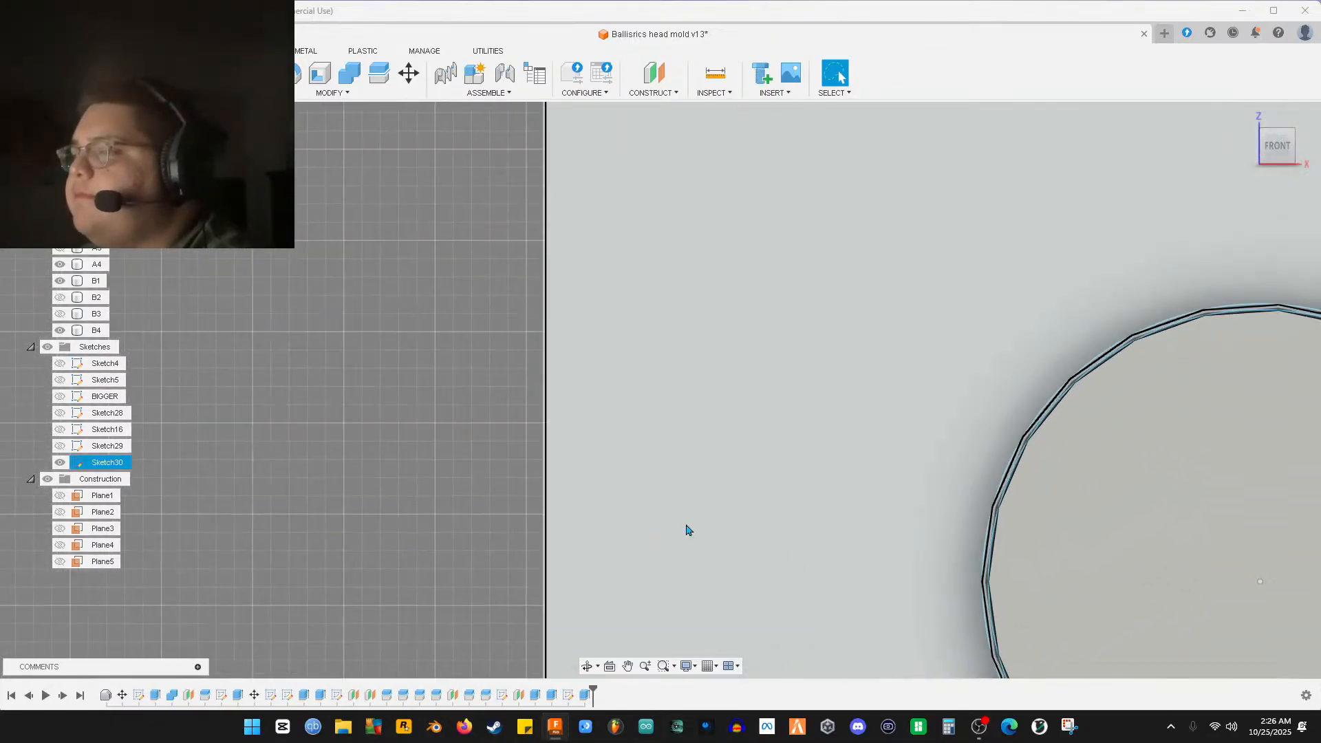
{"action": "middle_click_drag", "start_coordinate": [687, 528], "coordinate": [273, 517]}
{"action": "scroll", "coordinate": [517, 534], "scroll_direction": "up", "scroll_amount": 8}
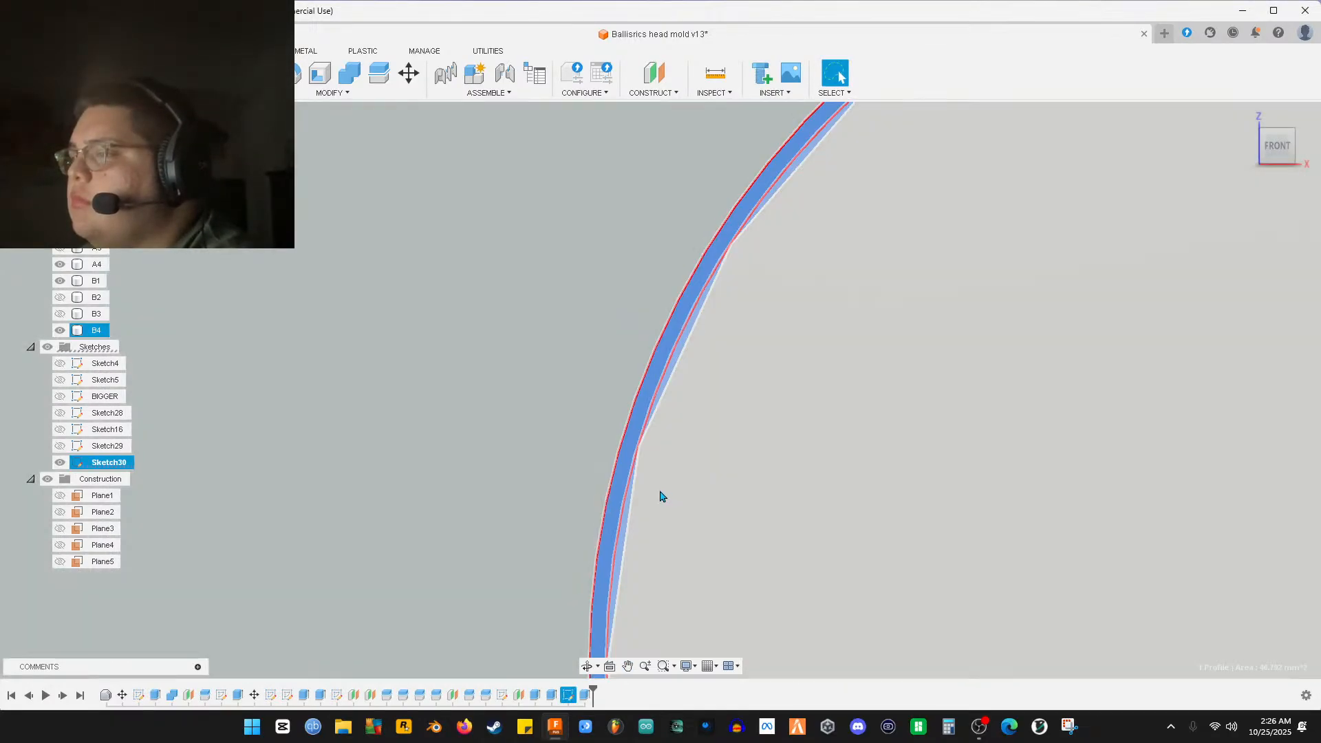
{"action": "left_click", "coordinate": [667, 502]}
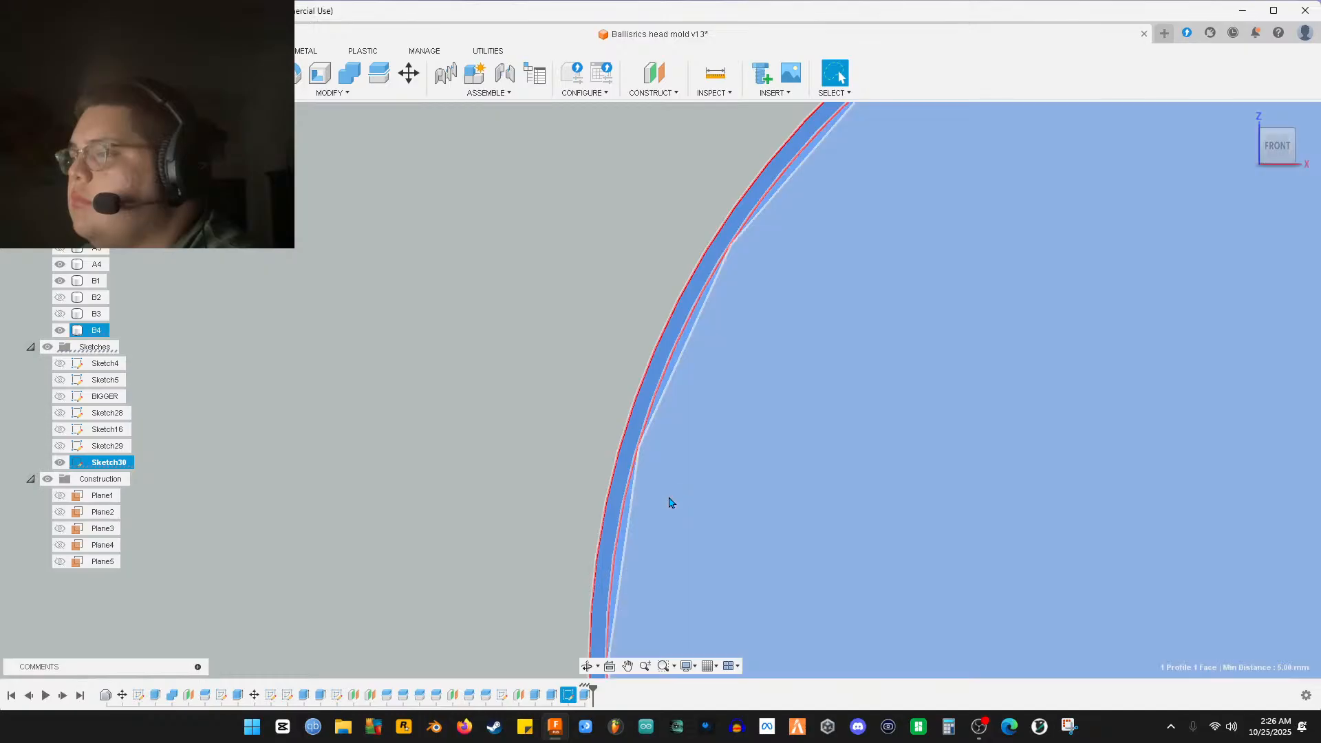
{"action": "scroll", "coordinate": [667, 508], "scroll_direction": "down", "scroll_amount": 8}
{"action": "scroll", "coordinate": [729, 229], "scroll_direction": "down", "scroll_amount": 1}
{"action": "middle_click_drag", "start_coordinate": [729, 229], "coordinate": [611, 678]}
{"action": "middle_click_drag", "start_coordinate": [671, 138], "coordinate": [672, 537]}
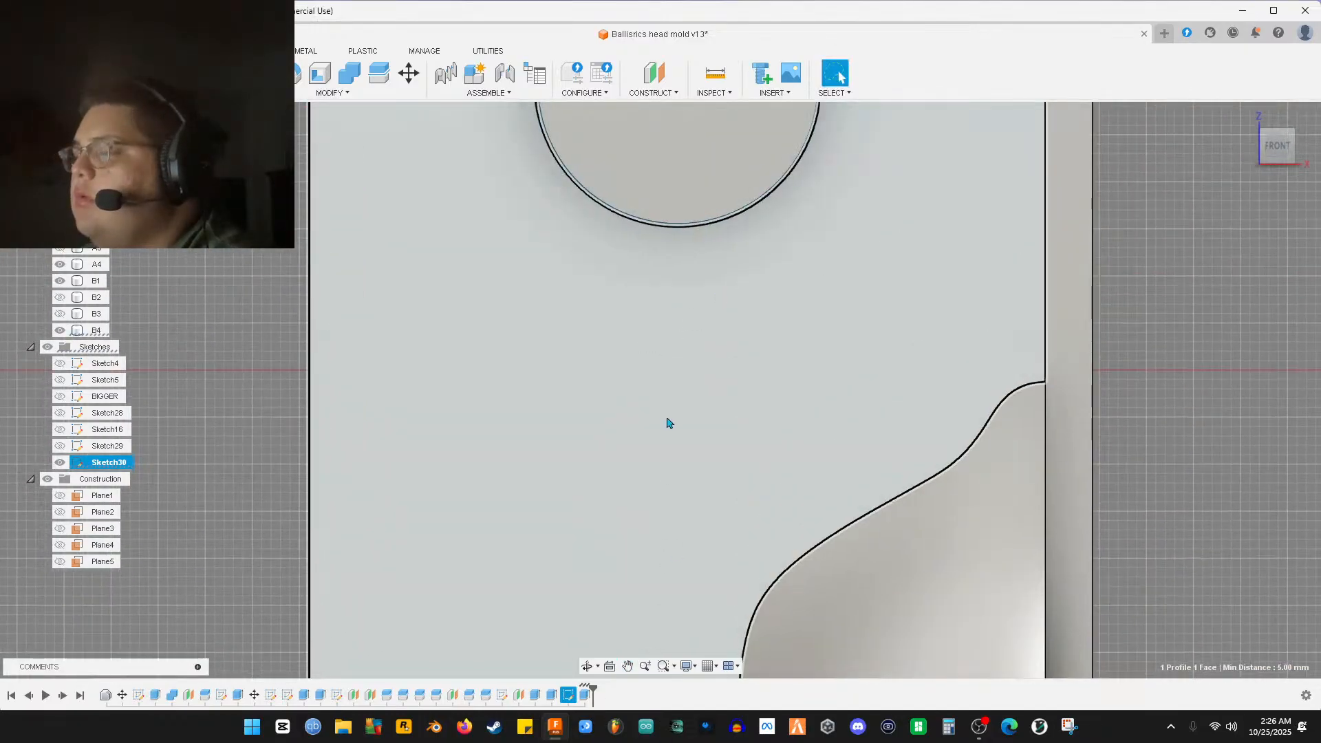
{"action": "middle_click_drag", "start_coordinate": [656, 274], "coordinate": [655, 579]}
{"action": "scroll", "coordinate": [566, 486], "scroll_direction": "up", "scroll_amount": 8}
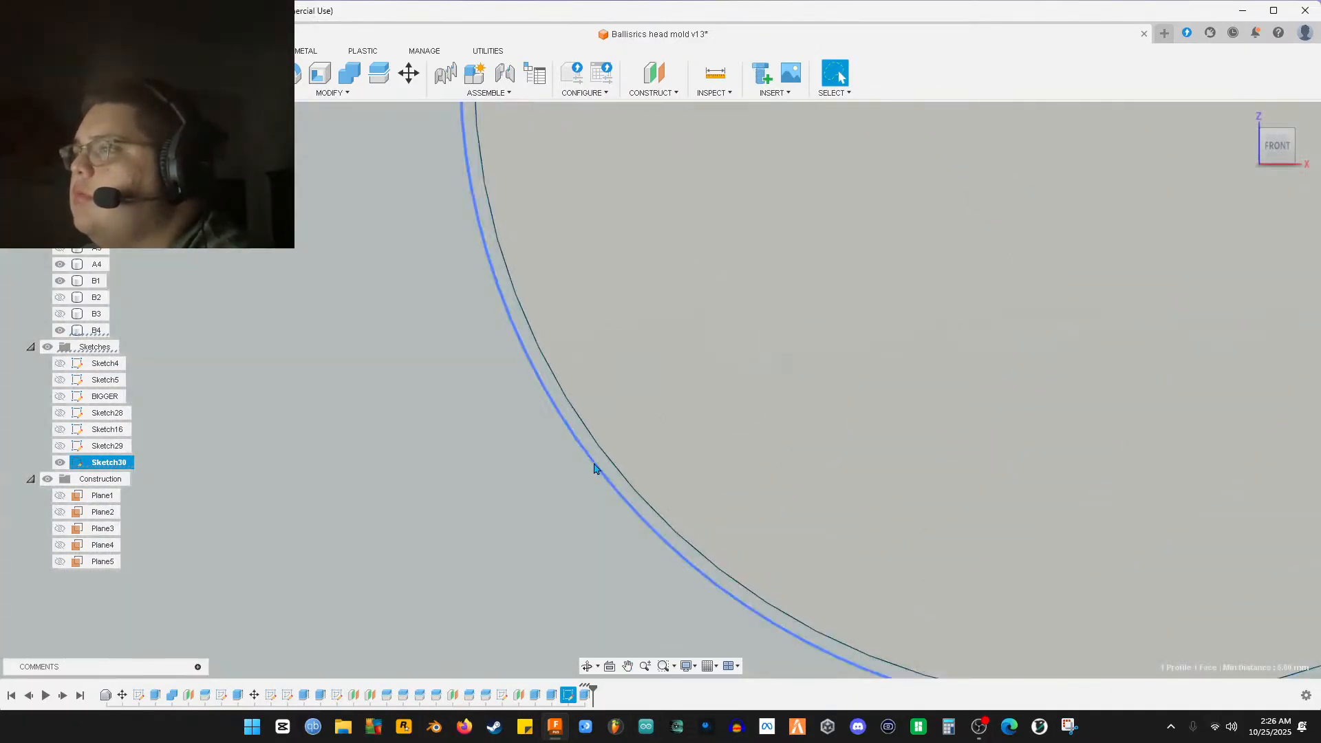
Add the upper circle's ring and inner circle profiles to the selection
{"action": "left_click", "coordinate": [598, 466], "text": "ctrl"}
{"action": "left_click", "coordinate": [629, 417], "text": "ctrl"}
{"action": "middle_click_drag", "start_coordinate": [631, 275], "coordinate": [592, 551]}
{"action": "scroll", "coordinate": [593, 552], "scroll_direction": "down", "scroll_amount": 6}
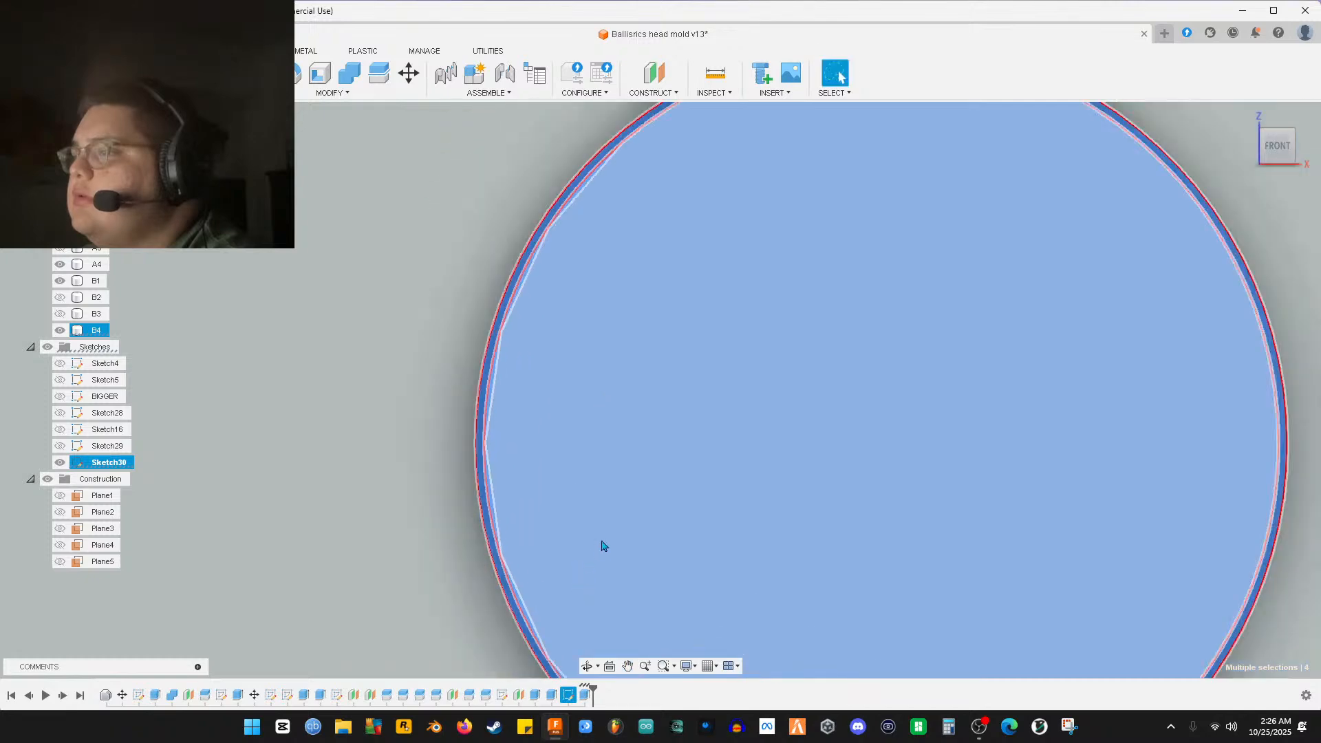
{"action": "middle_click_drag", "start_coordinate": [661, 425], "coordinate": [737, 581]}
{"action": "scroll", "coordinate": [539, 493], "scroll_direction": "up", "scroll_amount": 8}
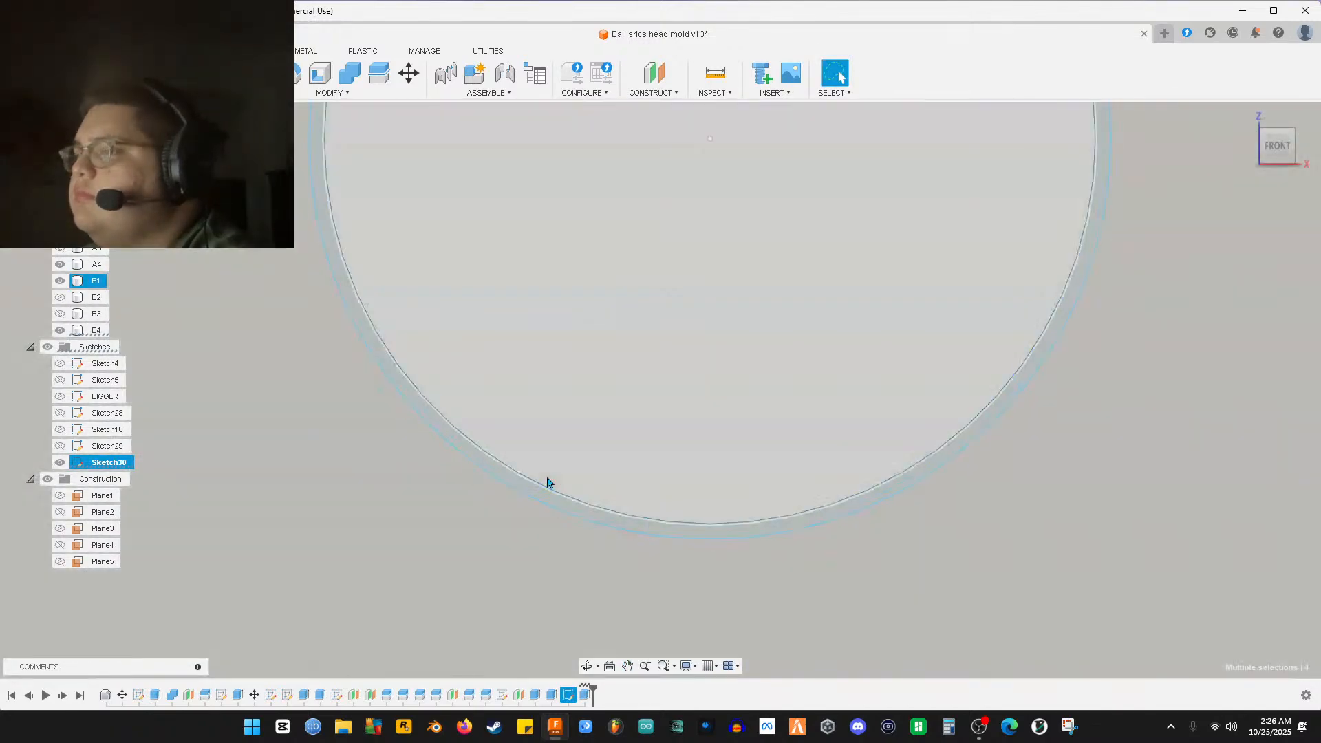
{"action": "middle_click_drag", "start_coordinate": [1010, 404], "coordinate": [519, 443]}
{"action": "key", "text": "Escape"}
{"action": "scroll", "coordinate": [710, 421], "scroll_direction": "down", "scroll_amount": 10}
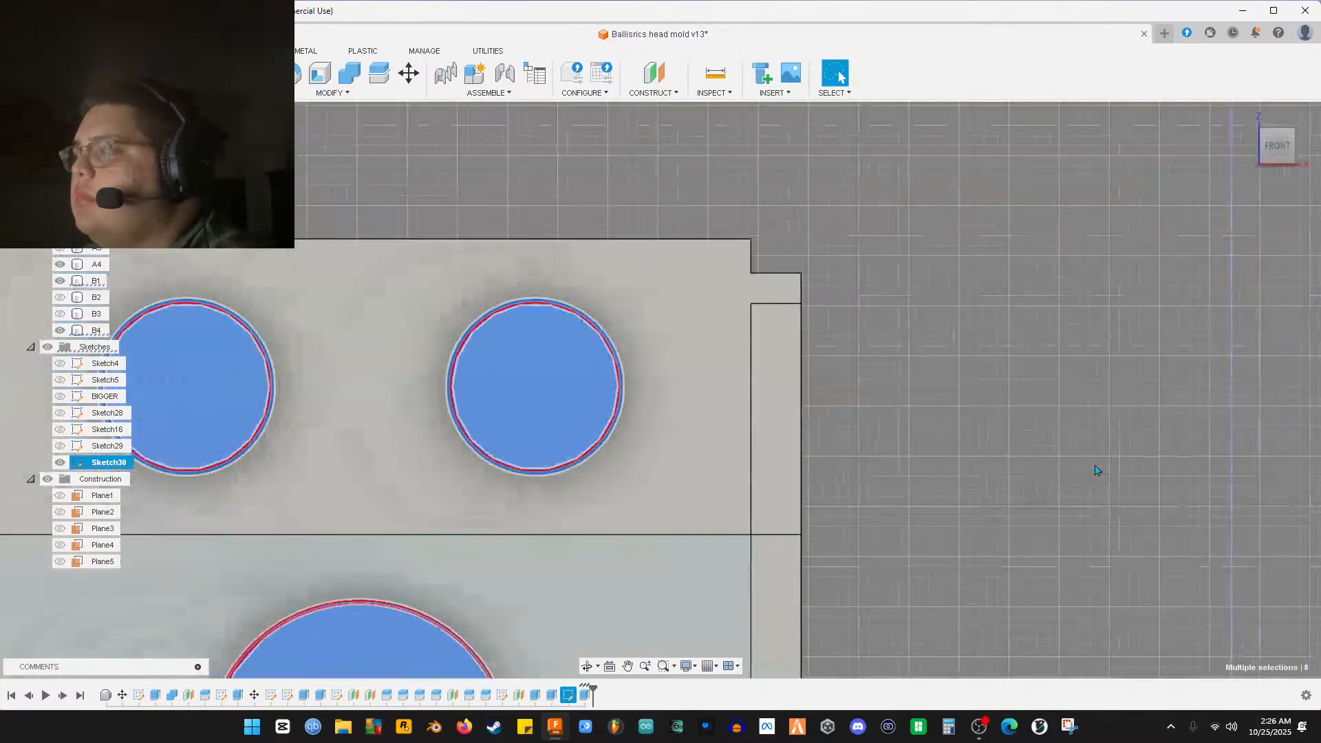
{"action": "scroll", "coordinate": [1039, 463], "scroll_direction": "down", "scroll_amount": 2}
{"action": "scroll", "coordinate": [1003, 411], "scroll_direction": "up", "scroll_amount": 10}
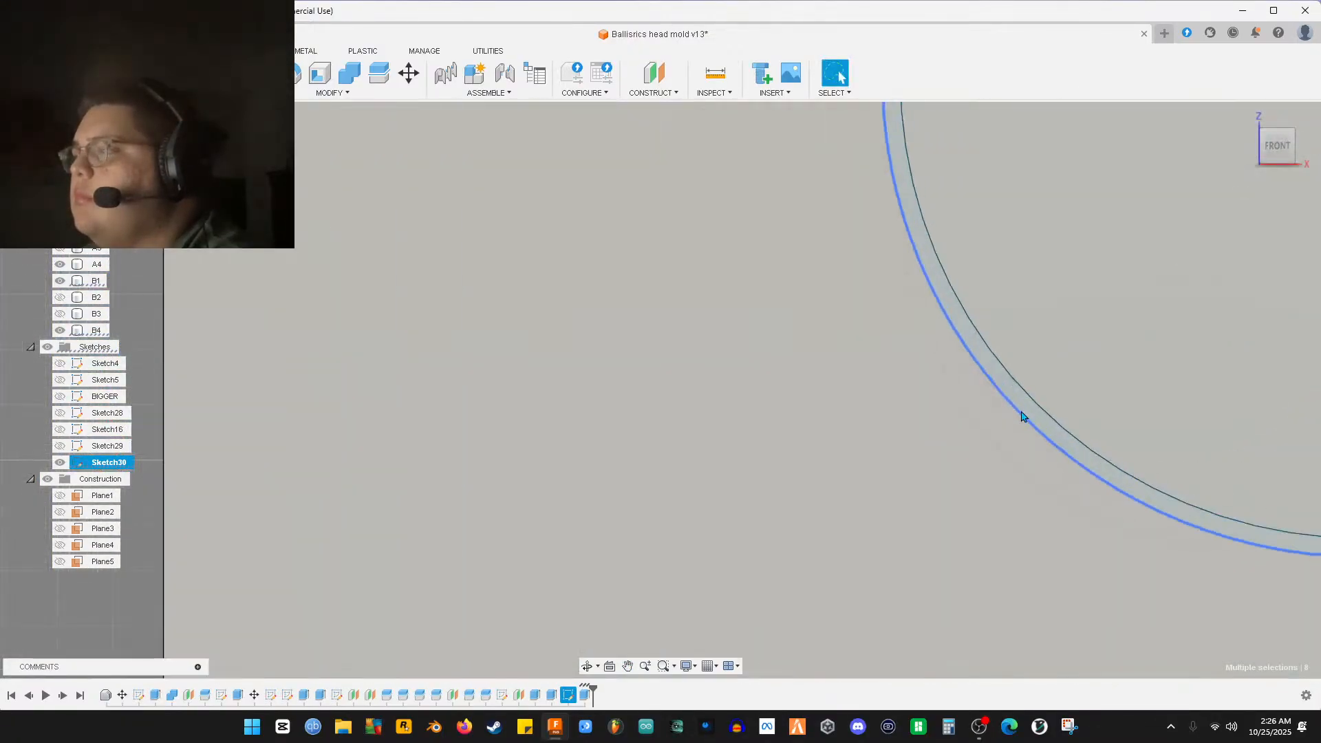
Add another ring profile, its inner face, and a circle's rim and face to the selection
{"action": "left_click", "coordinate": [1021, 410], "text": "ctrl"}
{"action": "scroll", "coordinate": [1024, 448], "scroll_direction": "down", "scroll_amount": 8}
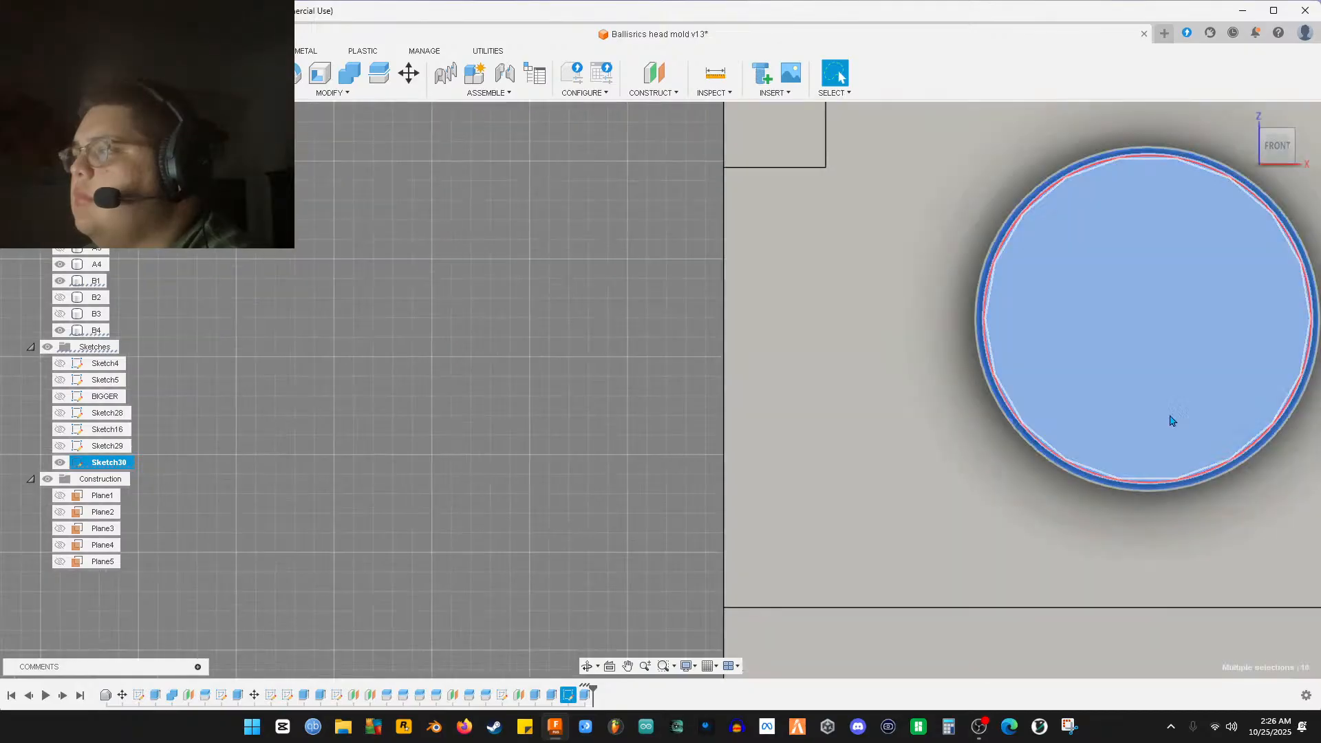
{"action": "scroll", "coordinate": [877, 472], "scroll_direction": "up", "scroll_amount": 5}
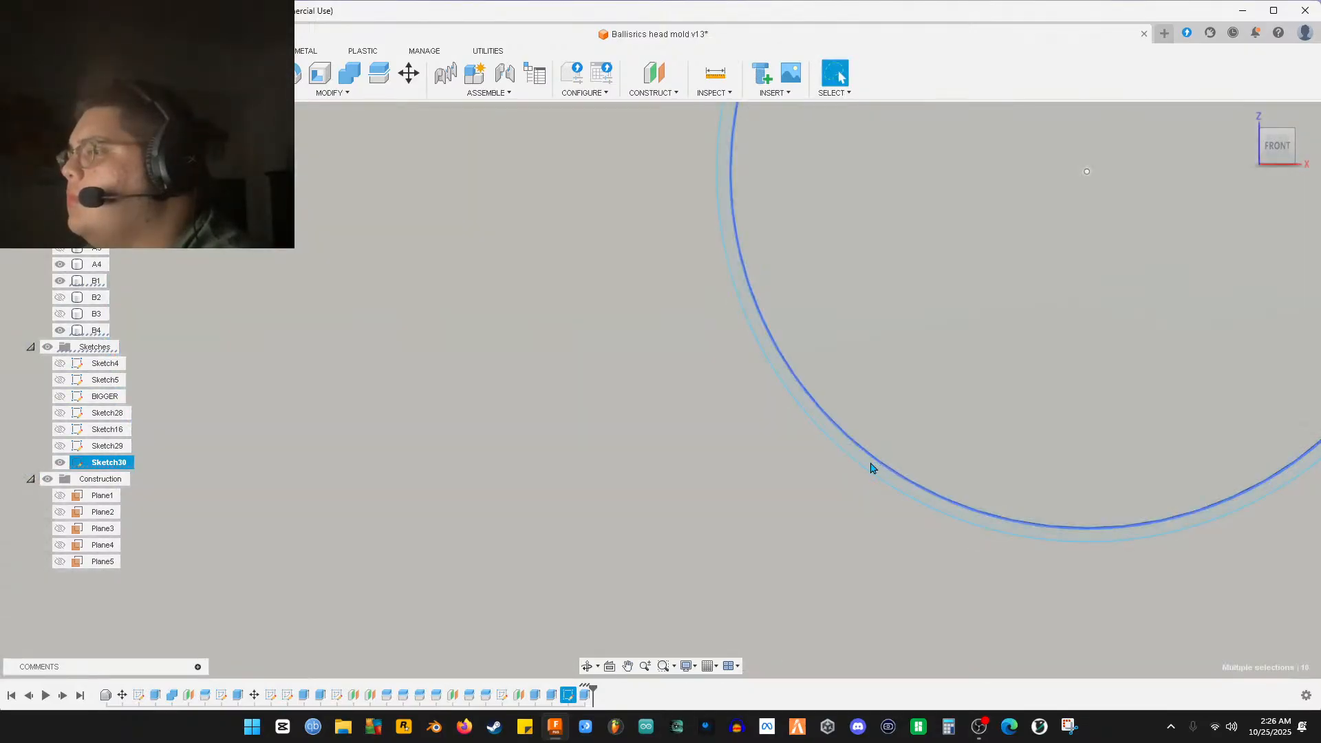
{"action": "left_click", "coordinate": [894, 443], "text": "ctrl"}
{"action": "scroll", "coordinate": [873, 531], "scroll_direction": "down", "scroll_amount": 5}
{"action": "scroll", "coordinate": [576, 419], "scroll_direction": "up", "scroll_amount": 8}
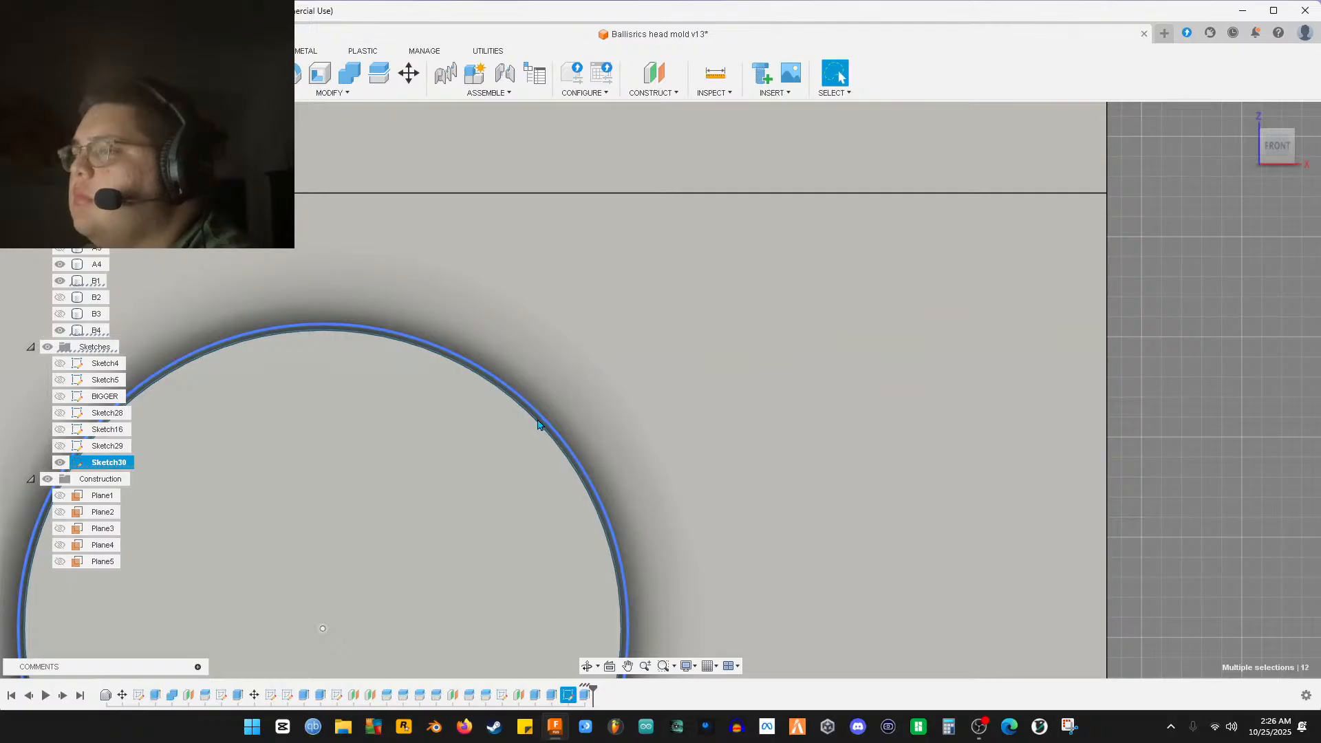
{"action": "scroll", "coordinate": [538, 424], "scroll_direction": "up", "scroll_amount": 5}
{"action": "left_click", "coordinate": [538, 423], "text": "ctrl"}
{"action": "left_click", "coordinate": [482, 458], "text": "ctrl"}
Add the bottom circle's rim and inner face to the selection
{"action": "scroll", "coordinate": [531, 472], "scroll_direction": "down", "scroll_amount": 6}
{"action": "scroll", "coordinate": [552, 494], "scroll_direction": "down", "scroll_amount": 3}
{"action": "middle_click_drag", "start_coordinate": [550, 489], "coordinate": [607, 117]}
{"action": "scroll", "coordinate": [623, 372], "scroll_direction": "down", "scroll_amount": 4}
{"action": "middle_click_drag", "start_coordinate": [643, 494], "coordinate": [631, 2]}
{"action": "scroll", "coordinate": [518, 494], "scroll_direction": "up", "scroll_amount": 8}
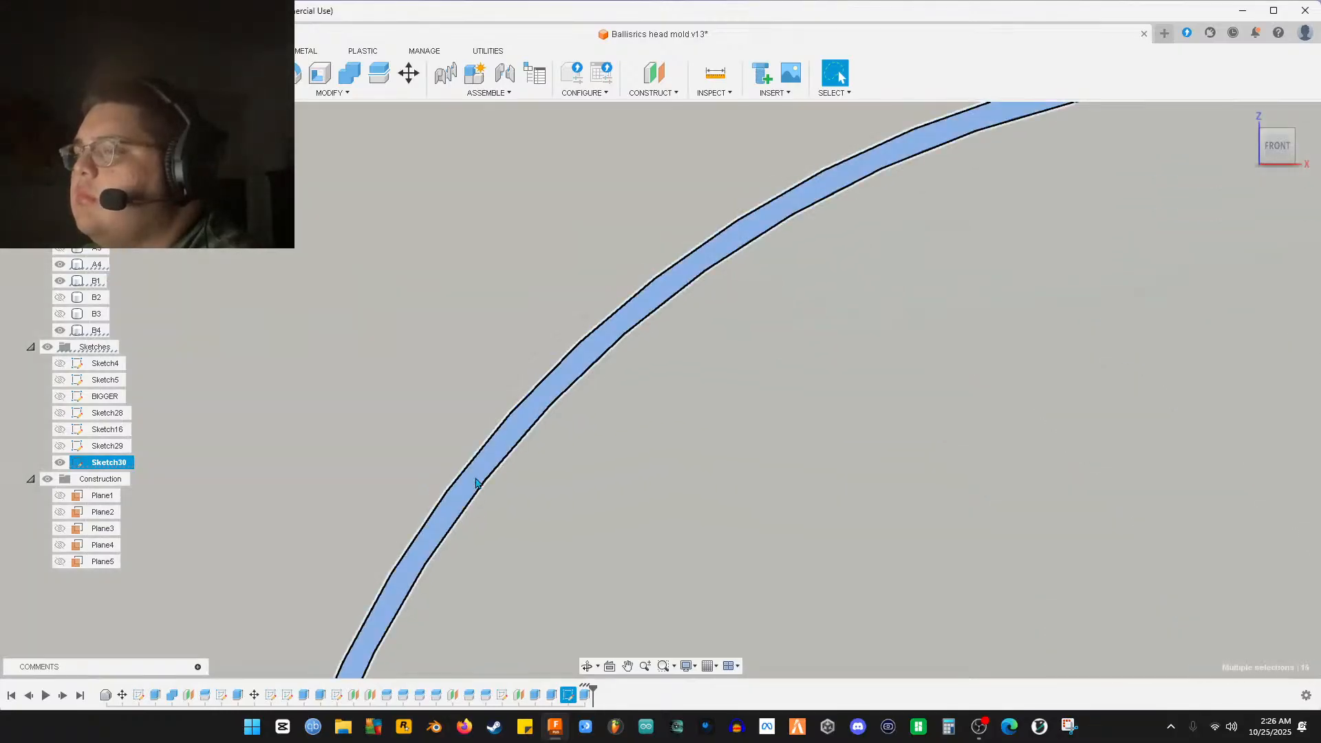
{"action": "left_click", "coordinate": [475, 483], "text": "ctrl"}
{"action": "left_click", "coordinate": [525, 489], "text": "ctrl"}
{"action": "scroll", "coordinate": [496, 481], "scroll_direction": "down", "scroll_amount": 8}
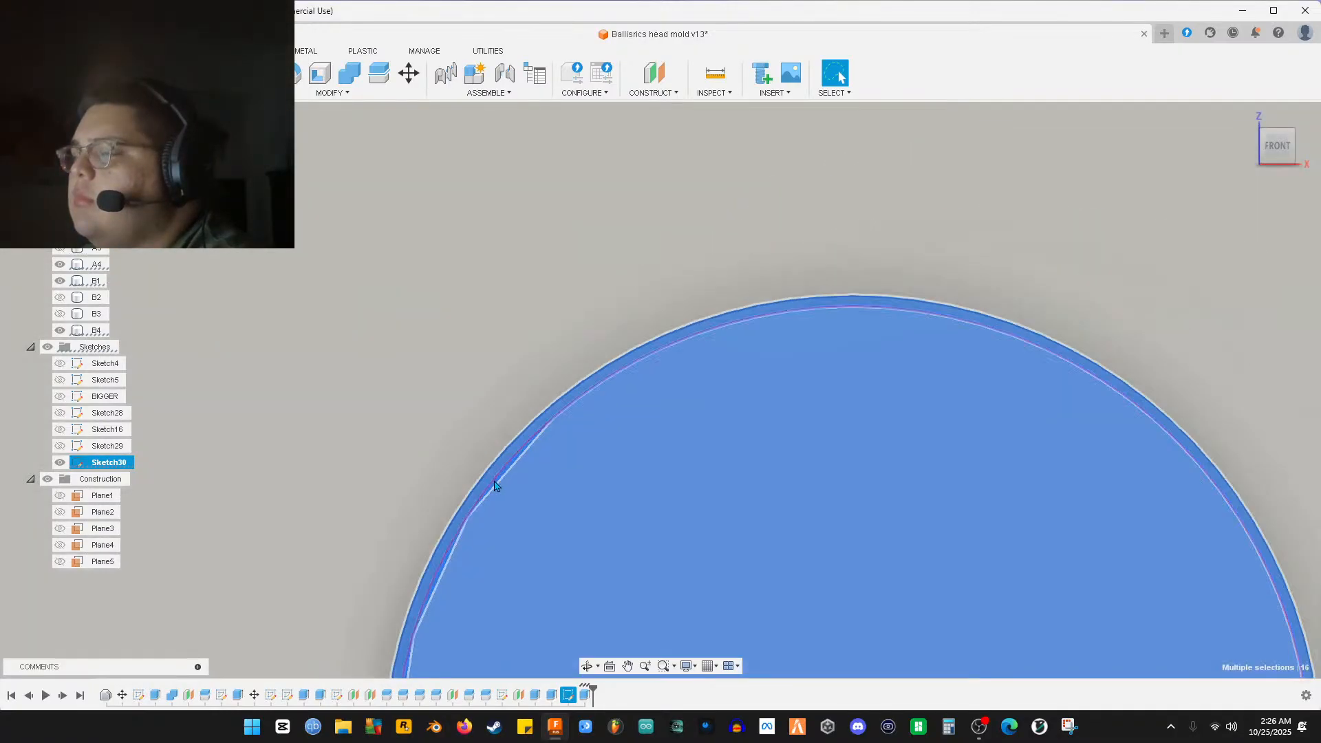
{"action": "scroll", "coordinate": [484, 478], "scroll_direction": "down", "scroll_amount": 5}
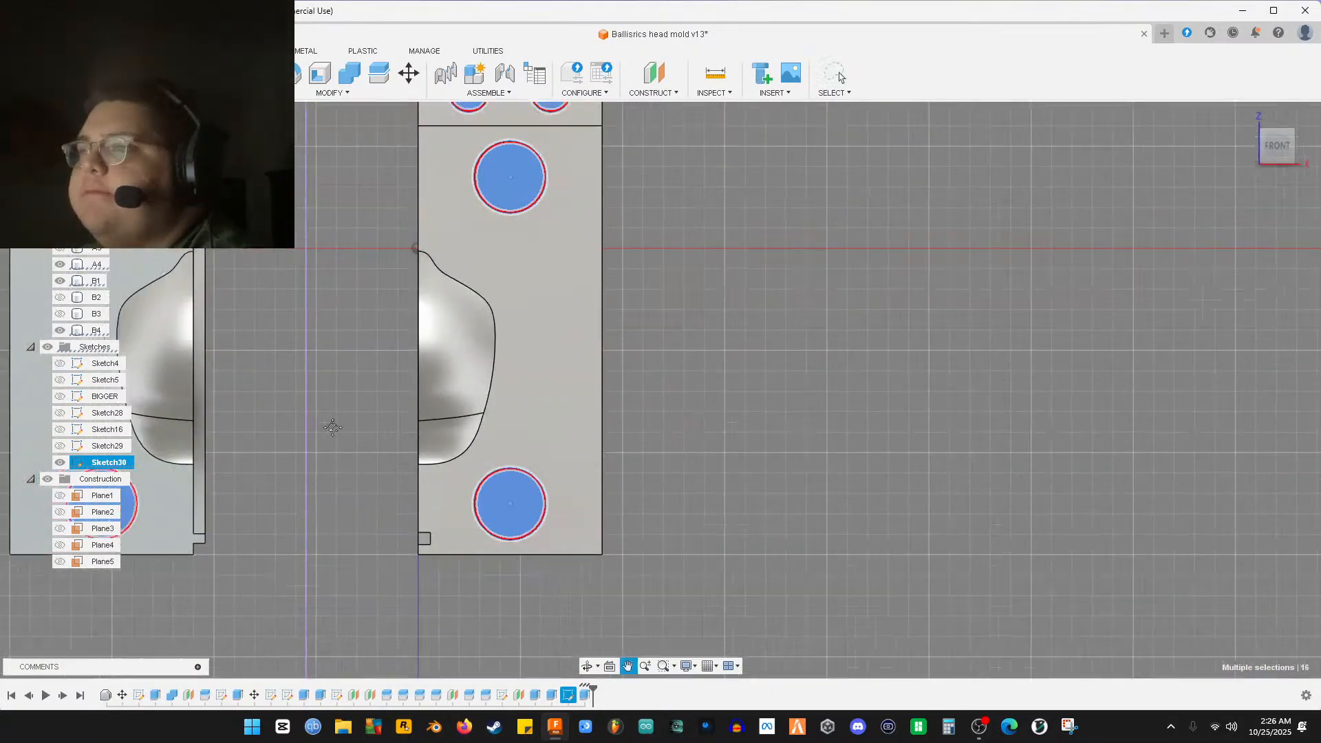
{"action": "middle_click_drag", "start_coordinate": [301, 410], "coordinate": [487, 488]}
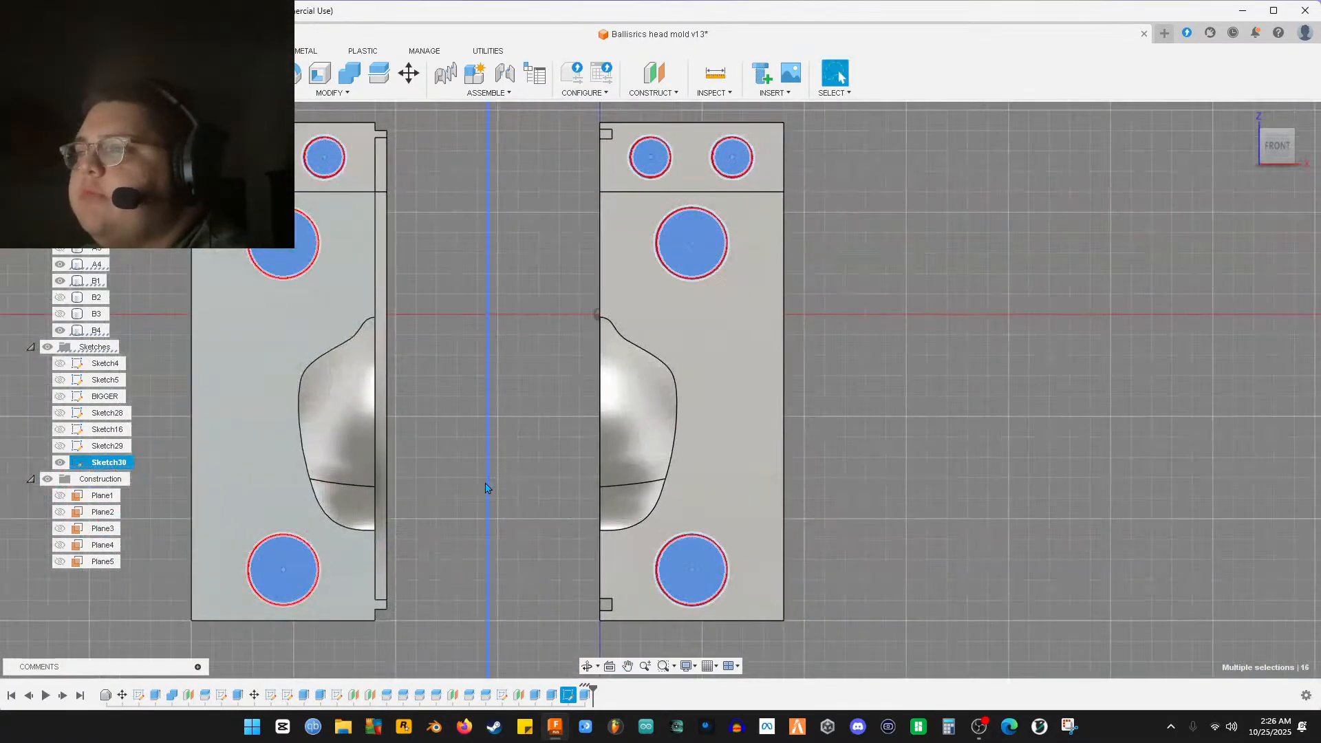
Hide the left half body, show B3 again, and hide the right half's head body
{"action": "left_click", "coordinate": [60, 331]}
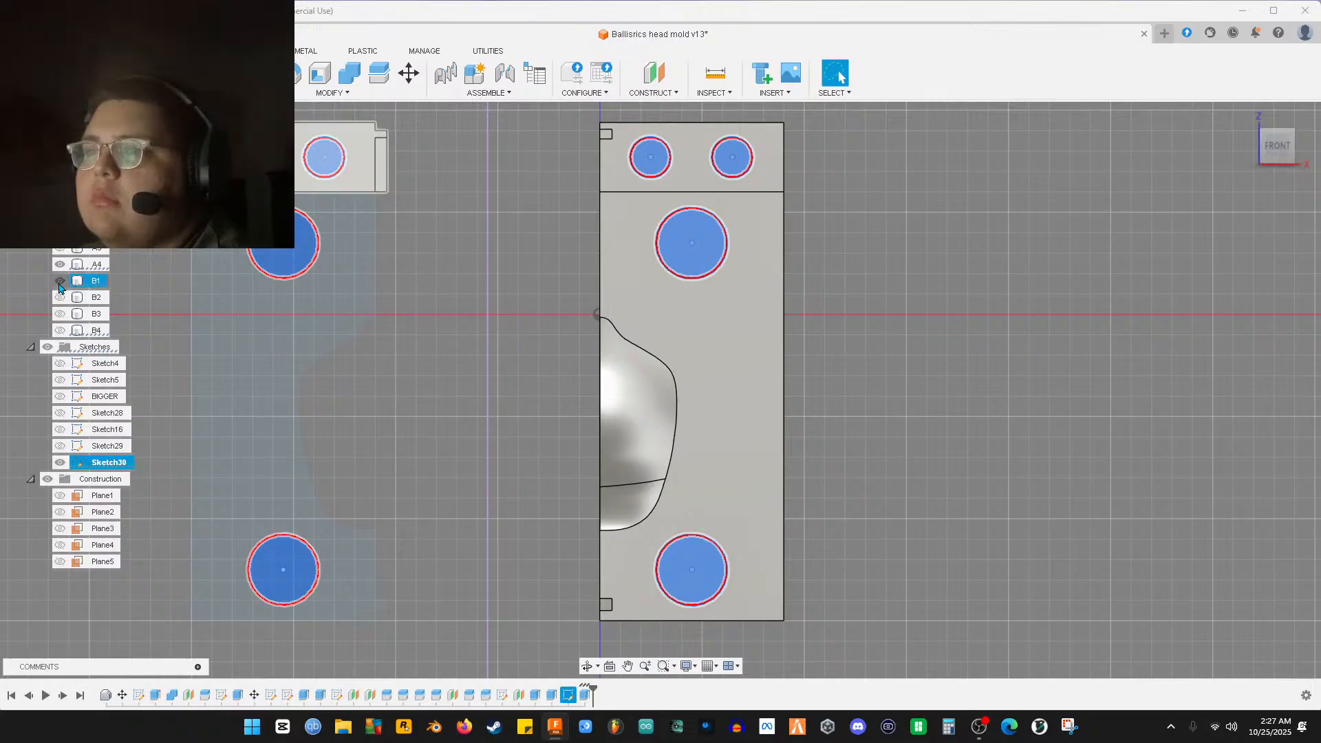
{"action": "left_click", "coordinate": [59, 315]}
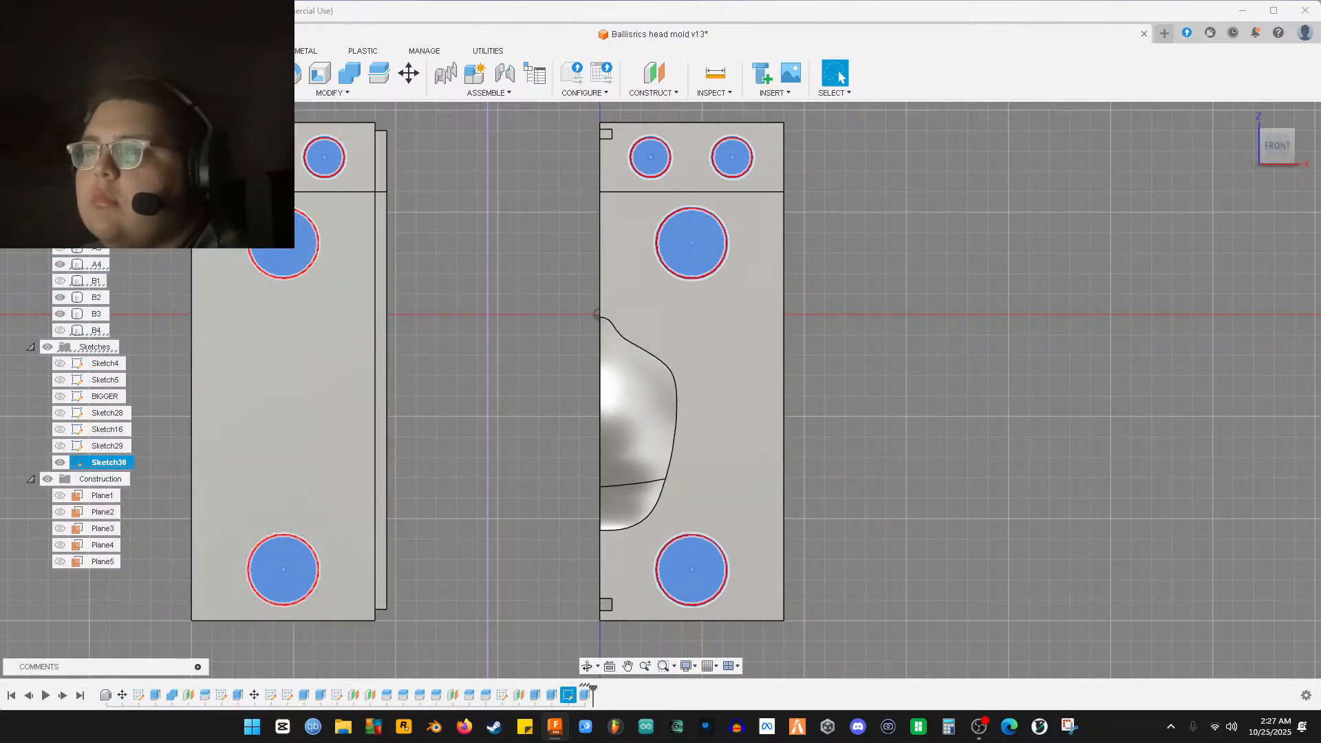
{"action": "left_click", "coordinate": [62, 248]}
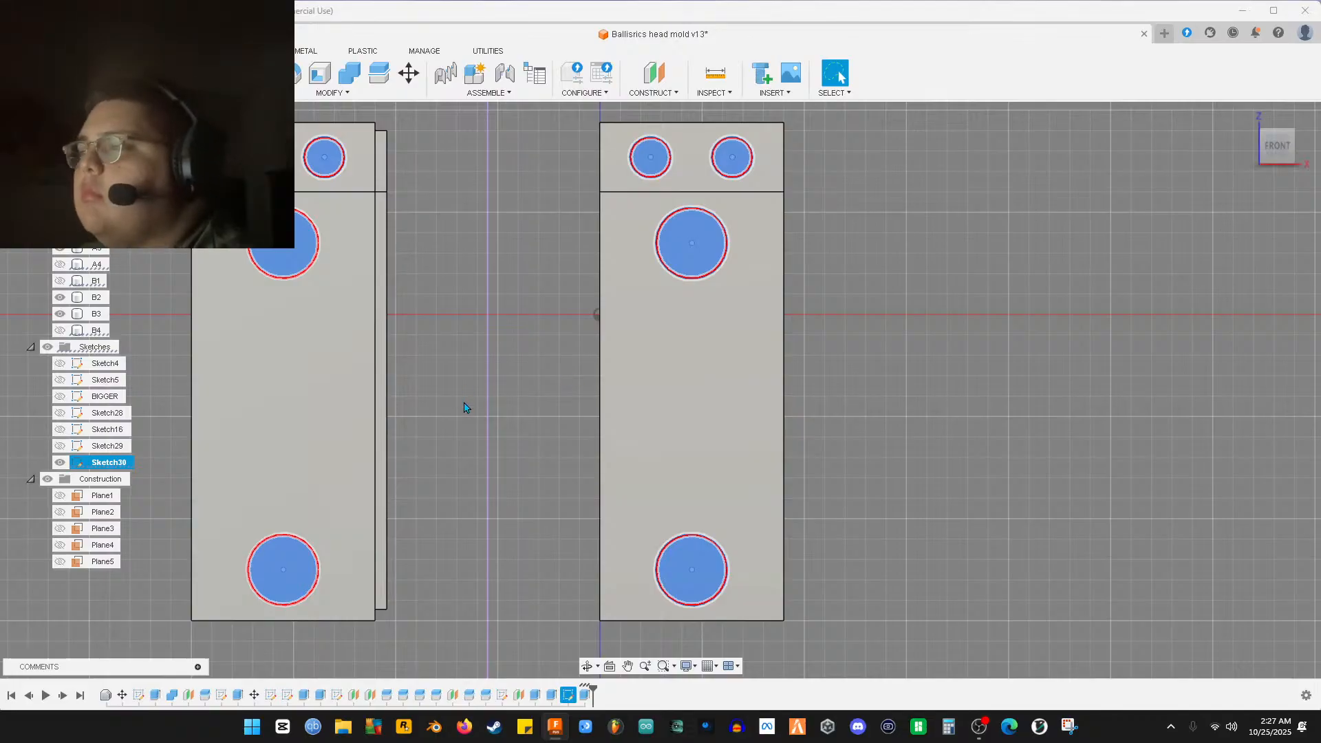
Cut the eight circle profiles 5.5 mm into the mold halves with Extrude
{"action": "middle_click_drag", "start_coordinate": [379, 371], "coordinate": [551, 380], "text": "shift"}
{"action": "middle_click_drag", "start_coordinate": [216, 292], "coordinate": [524, 369], "text": "shift"}
{"action": "key", "text": "e"}
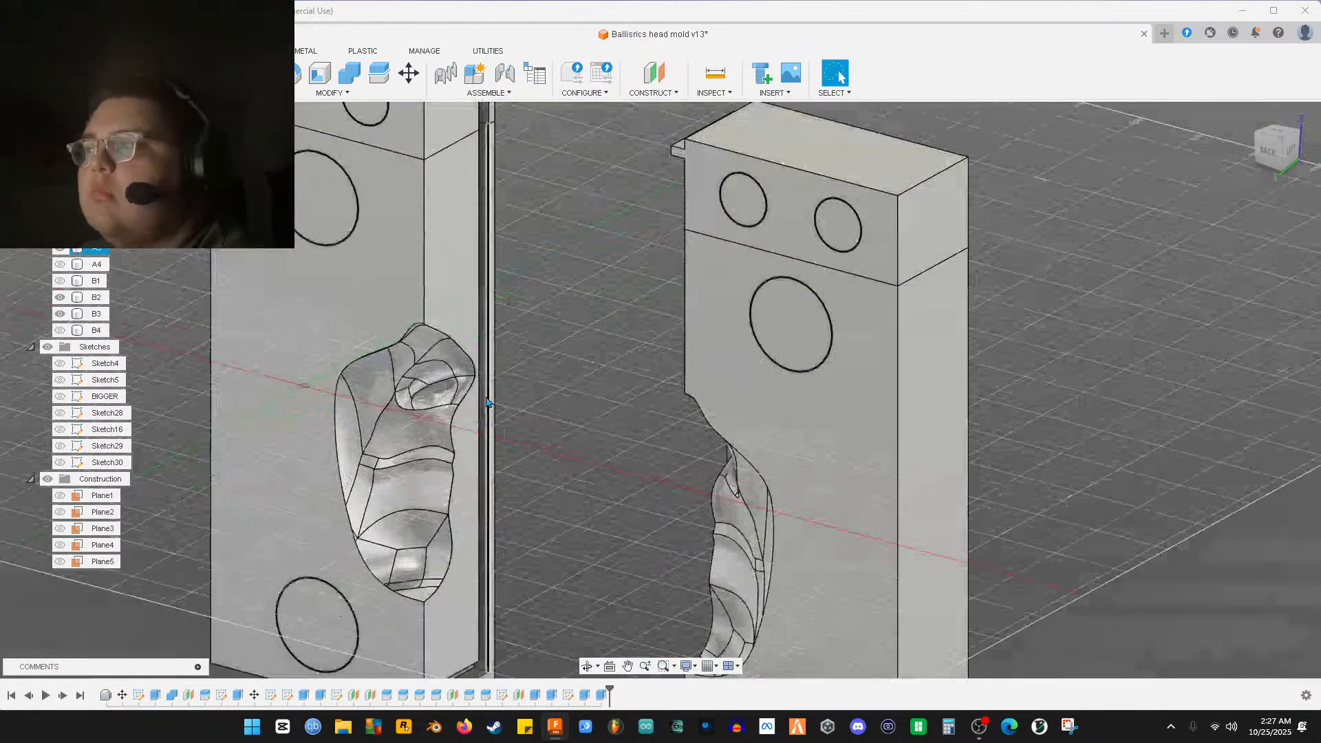
{"action": "middle_click_drag", "start_coordinate": [486, 403], "coordinate": [551, 542], "text": "shift"}
{"action": "middle_click_drag", "start_coordinate": [778, 377], "coordinate": [738, 427], "text": "shift"}
{"action": "scroll", "coordinate": [739, 427], "scroll_direction": "down", "scroll_amount": 2}
Reopen the circle cut and add the large and top-right circle profiles
{"action": "double_click", "coordinate": [602, 695]}
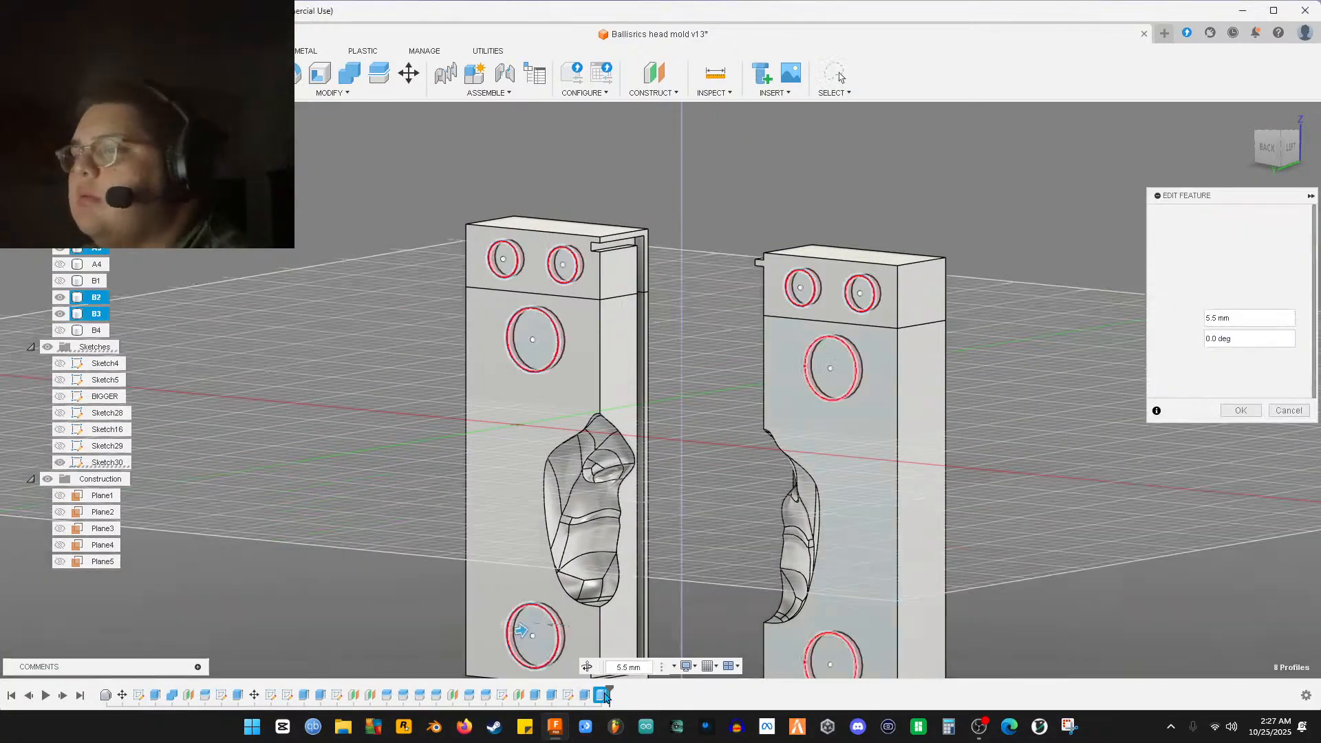
{"action": "scroll", "coordinate": [588, 637], "scroll_direction": "up", "scroll_amount": 5}
{"action": "scroll", "coordinate": [723, 582], "scroll_direction": "up", "scroll_amount": 3}
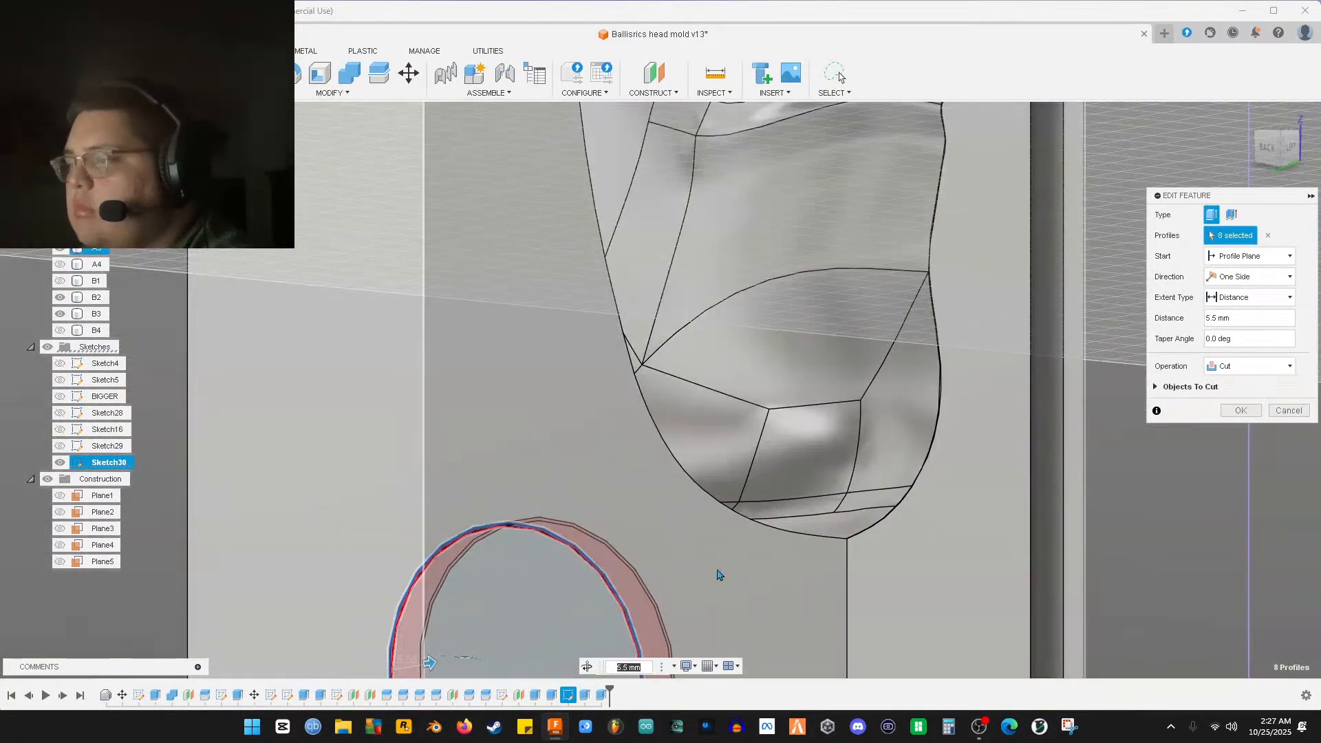
{"action": "scroll", "coordinate": [810, 541], "scroll_direction": "down", "scroll_amount": 3}
{"action": "middle_click_drag", "start_coordinate": [810, 542], "coordinate": [790, 459]}
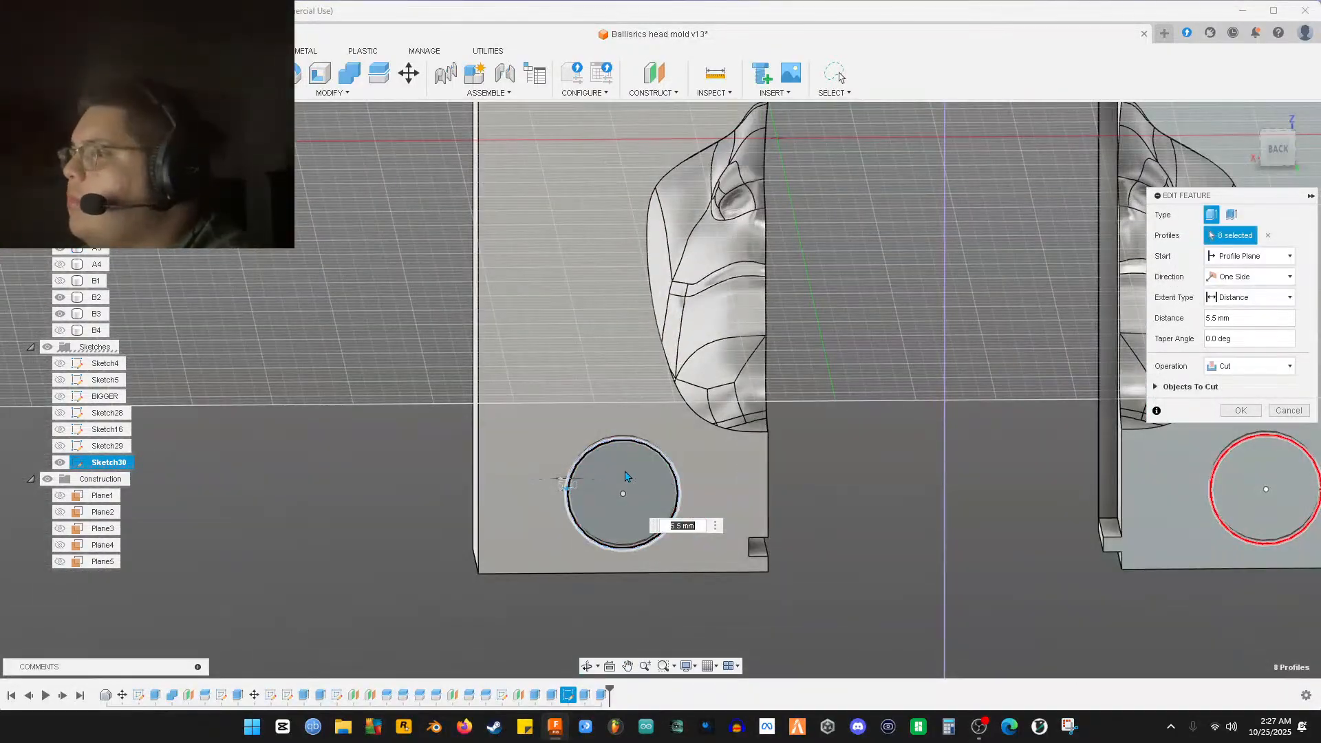
{"action": "middle_click_drag", "start_coordinate": [720, 311], "coordinate": [626, 399], "text": "shift"}
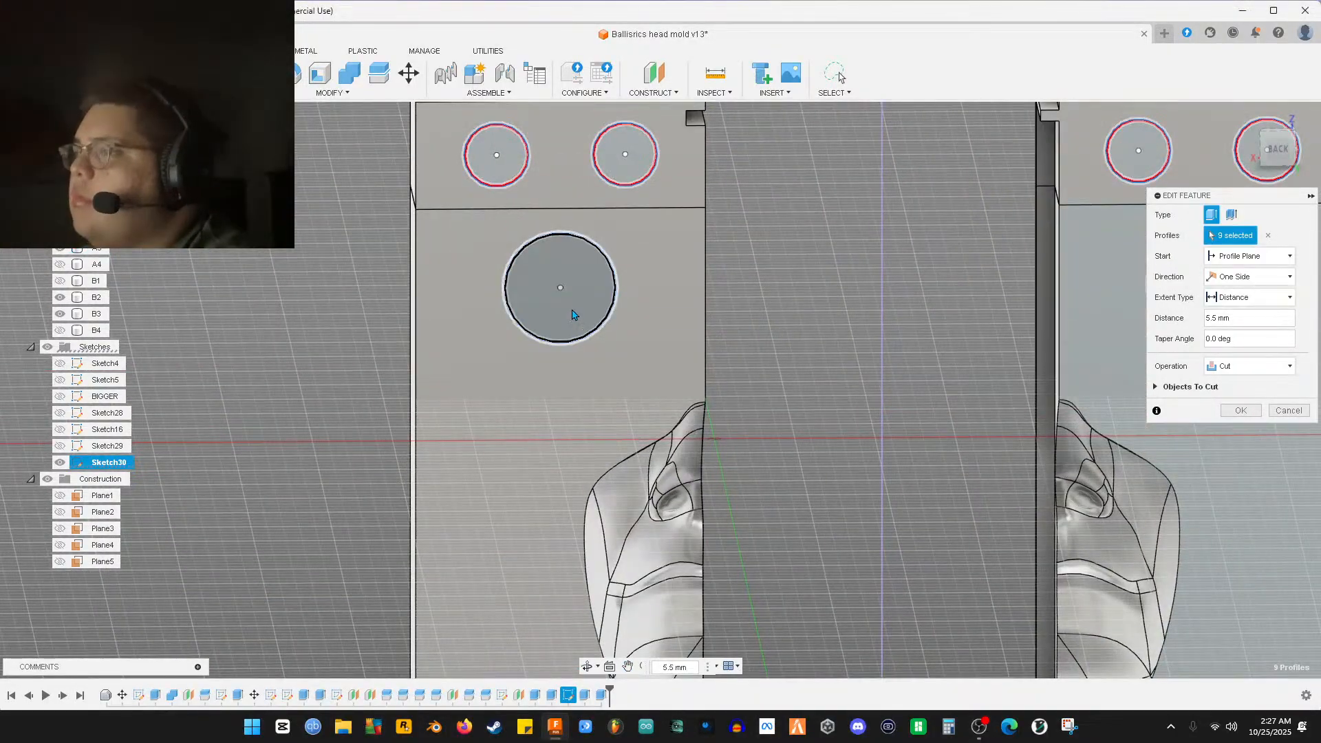
{"action": "left_click", "coordinate": [574, 315]}
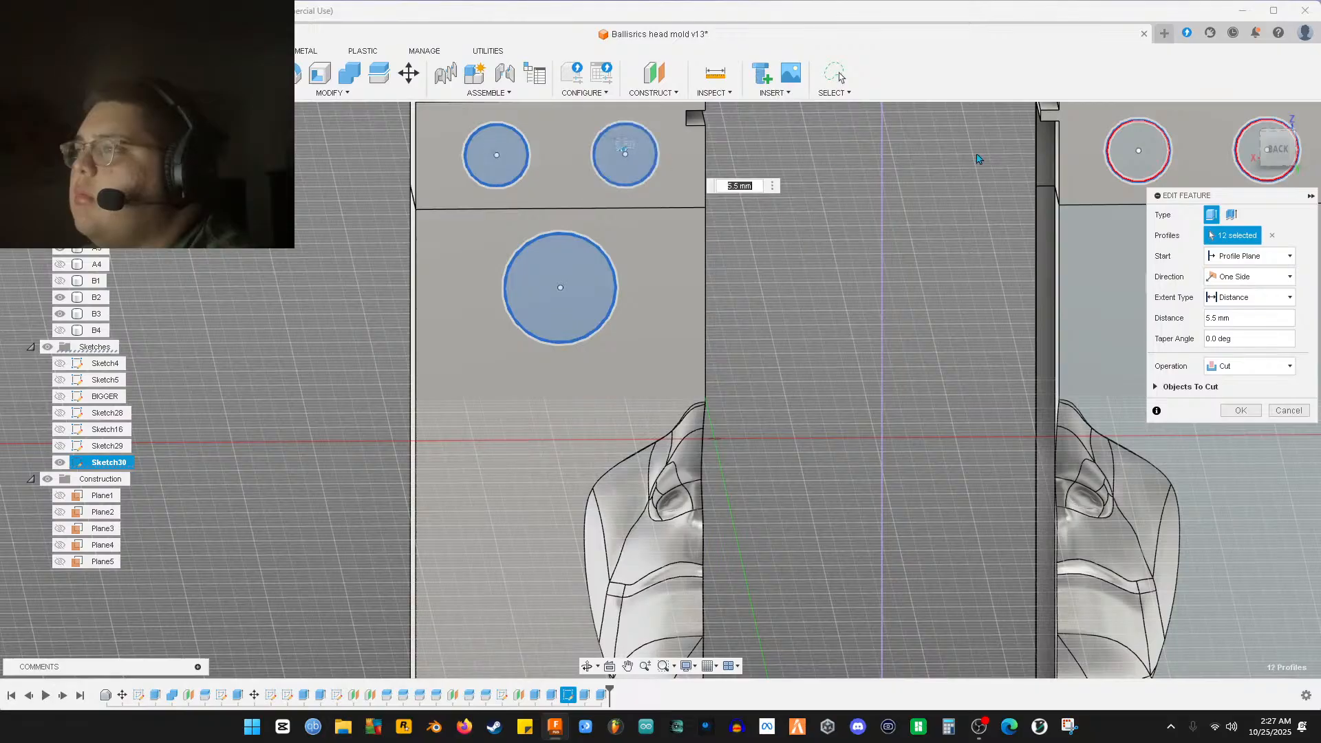
{"action": "middle_click_drag", "start_coordinate": [1184, 158], "coordinate": [886, 231]}
{"action": "left_click", "coordinate": [852, 220]}
{"action": "left_click", "coordinate": [787, 407]}
{"action": "middle_click_drag", "start_coordinate": [787, 407], "coordinate": [760, 523]}
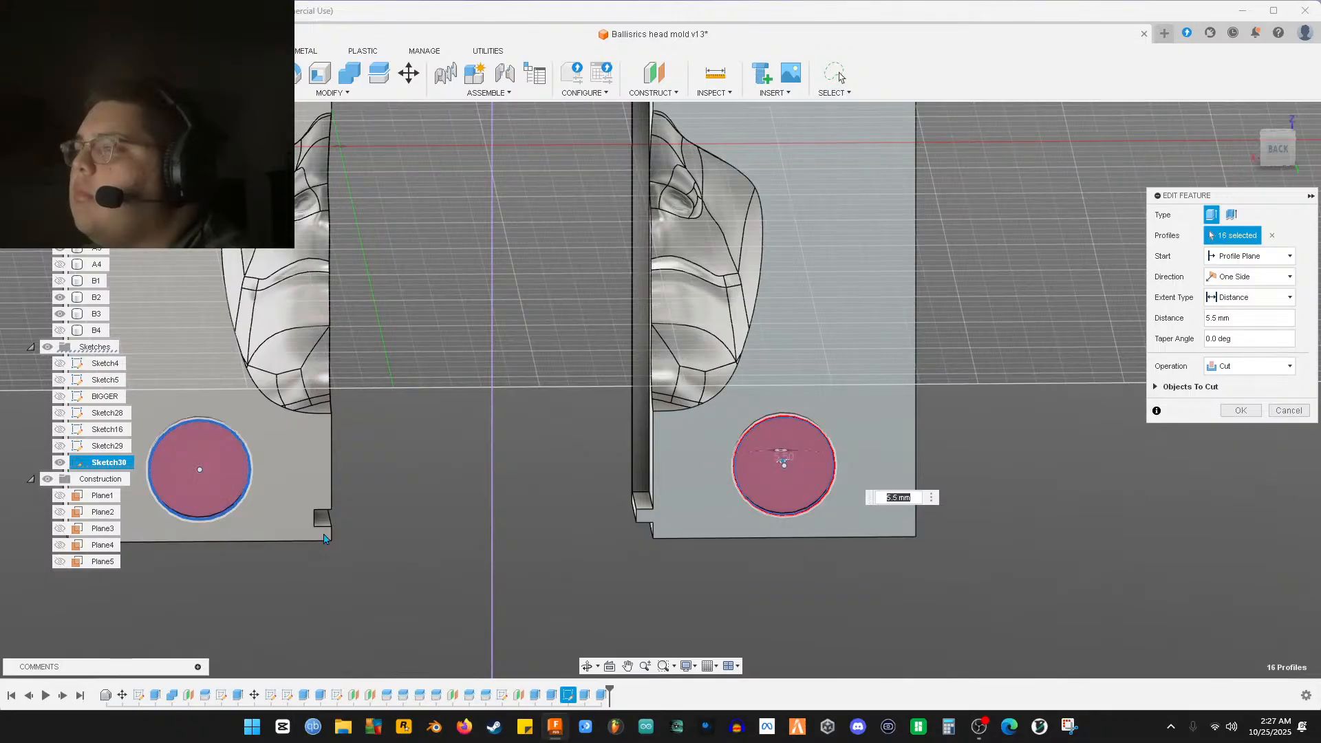
{"action": "scroll", "coordinate": [279, 534], "scroll_direction": "up", "scroll_amount": 5}
{"action": "middle_click_drag", "start_coordinate": [254, 440], "coordinate": [638, 570]}
{"action": "scroll", "coordinate": [485, 568], "scroll_direction": "up", "scroll_amount": 5}
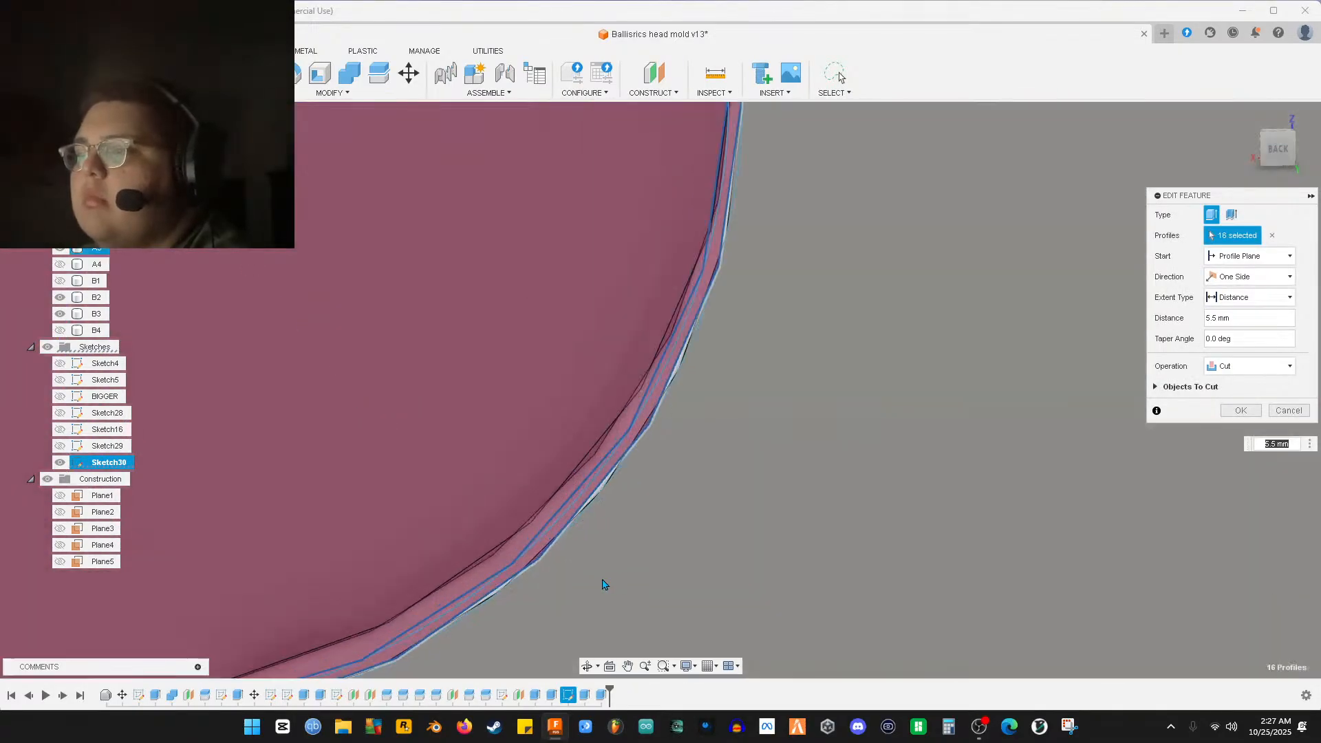
From the back view, drop the unwanted pink profiles and apply the 16-profile 5.5 mm cut
{"action": "left_click", "coordinate": [1277, 159]}
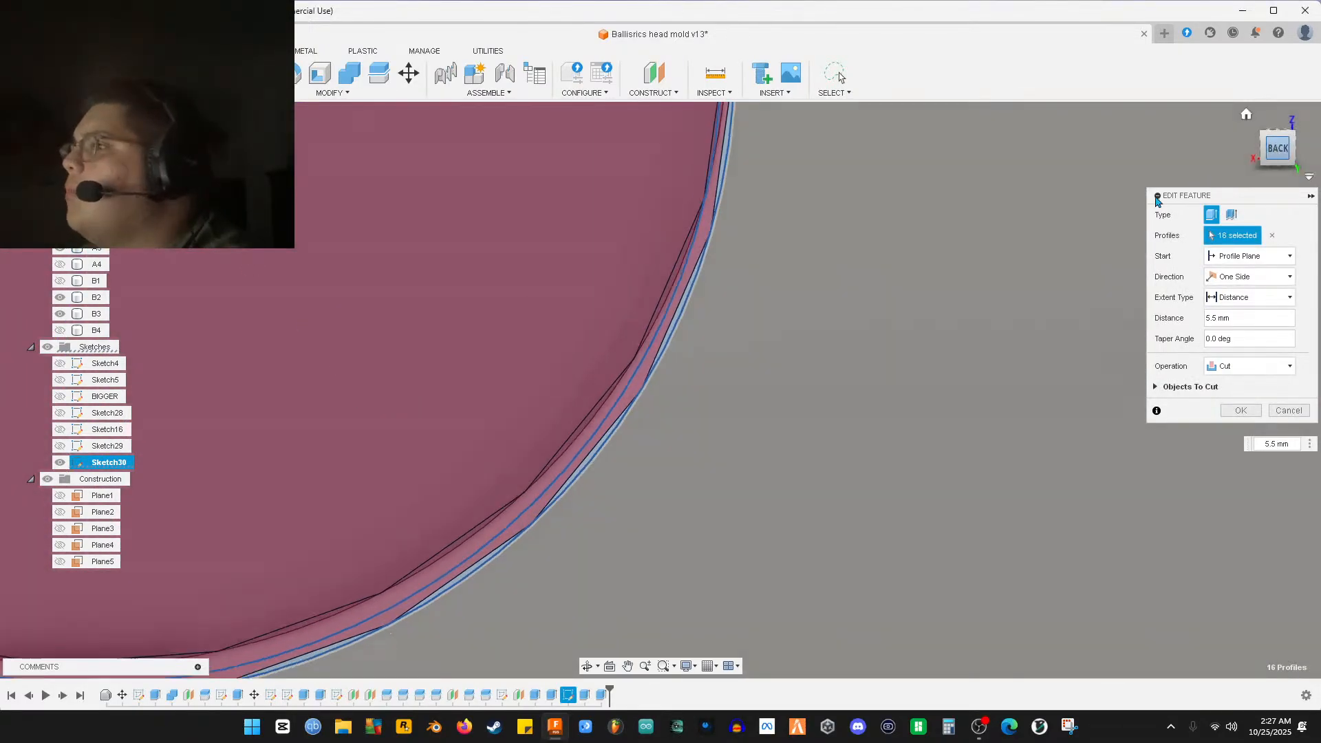
{"action": "scroll", "coordinate": [808, 433], "scroll_direction": "down", "scroll_amount": 3}
{"action": "scroll", "coordinate": [675, 477], "scroll_direction": "up", "scroll_amount": 5}
{"action": "scroll", "coordinate": [596, 519], "scroll_direction": "down", "scroll_amount": 3}
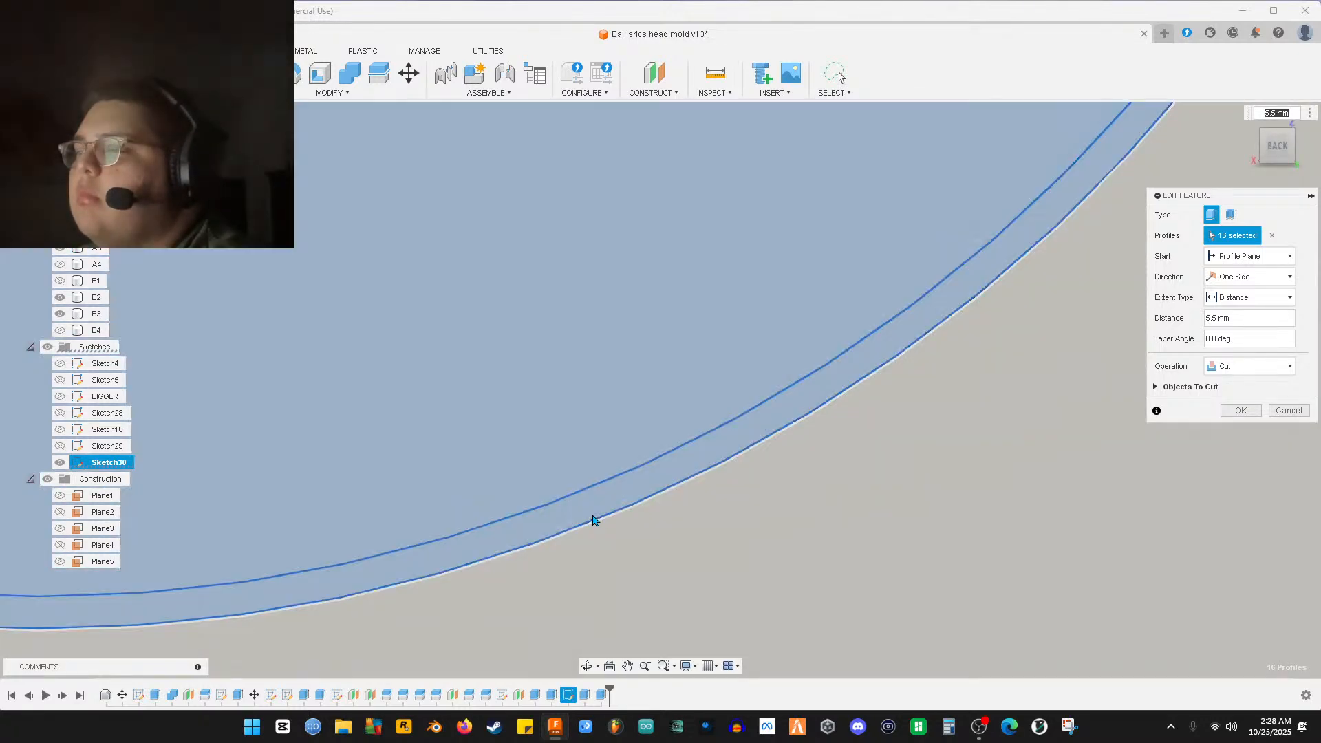
{"action": "scroll", "coordinate": [595, 521], "scroll_direction": "up", "scroll_amount": 3}
{"action": "scroll", "coordinate": [575, 530], "scroll_direction": "down", "scroll_amount": 3}
{"action": "left_click", "coordinate": [575, 525]}
{"action": "scroll", "coordinate": [575, 526], "scroll_direction": "up", "scroll_amount": 3}
{"action": "left_click", "coordinate": [591, 502]}
{"action": "scroll", "coordinate": [917, 548], "scroll_direction": "down", "scroll_amount": 3}
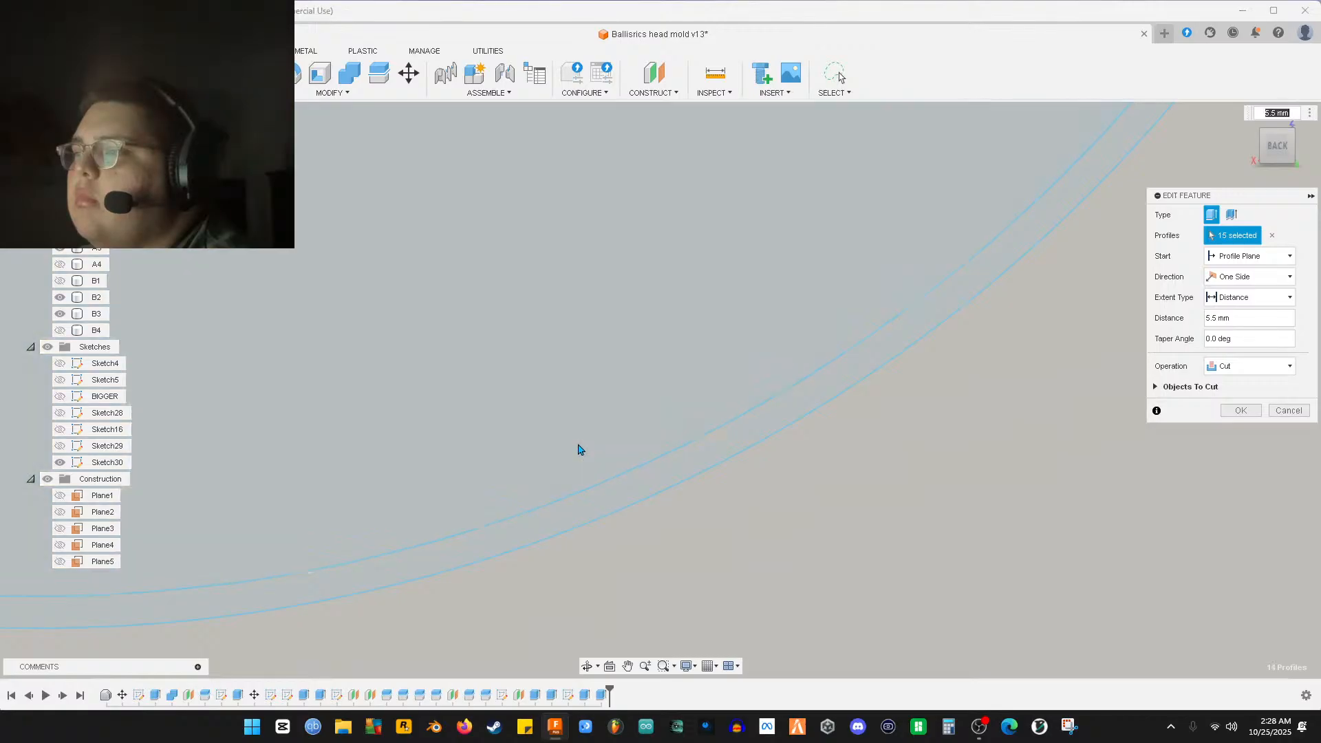
{"action": "left_click", "coordinate": [746, 546]}
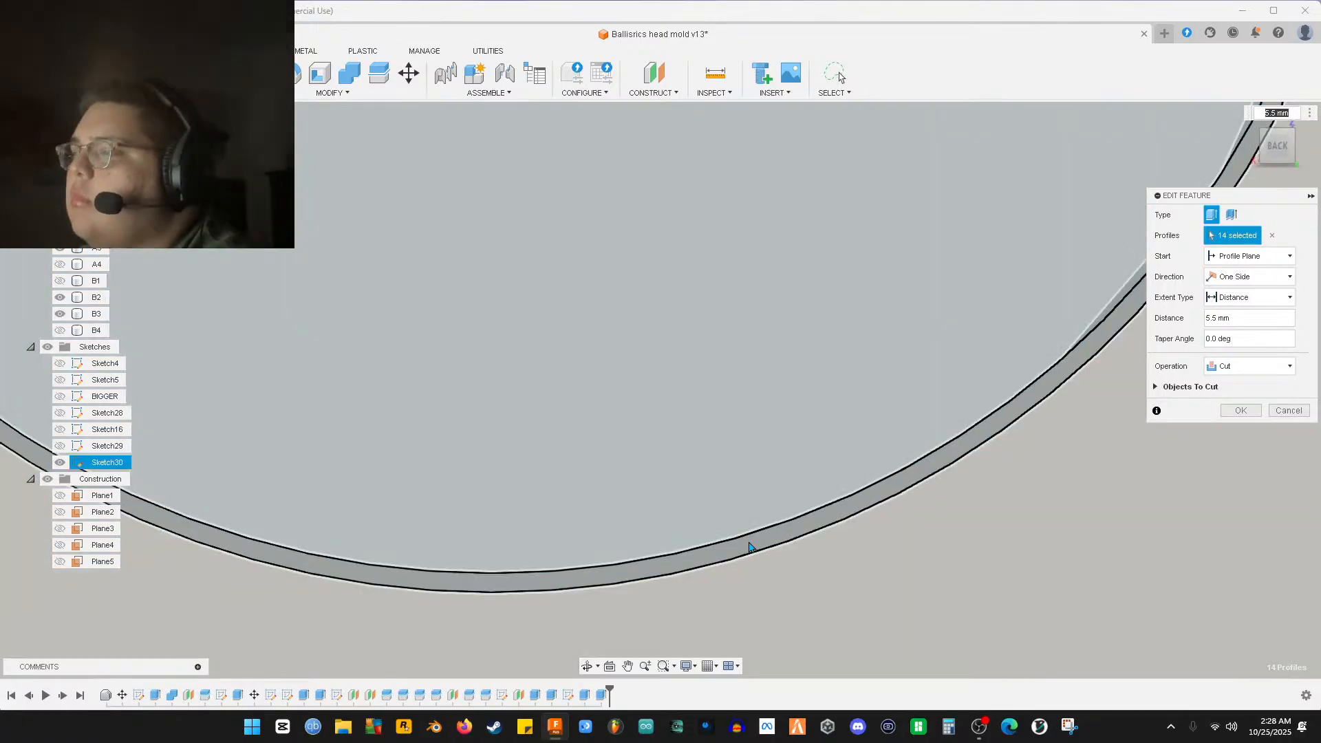
{"action": "scroll", "coordinate": [978, 555], "scroll_direction": "up", "scroll_amount": 3}
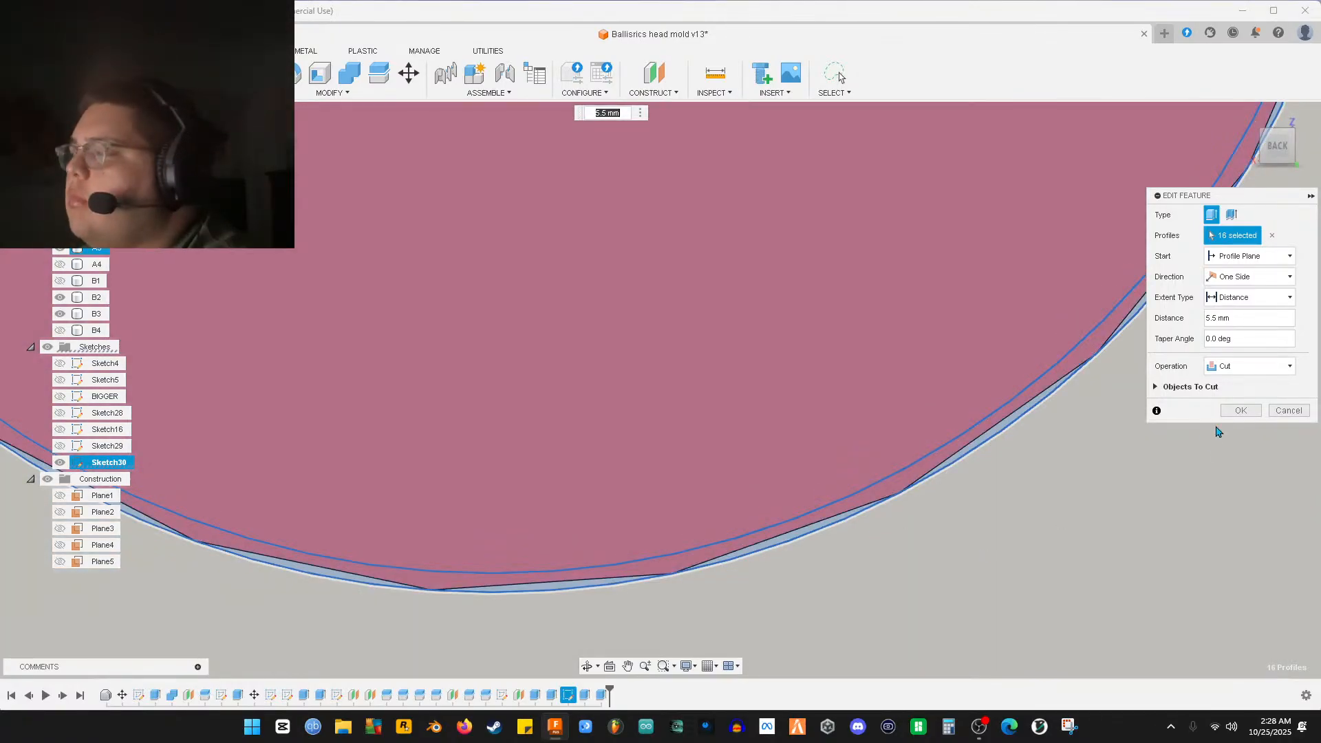
{"action": "left_click", "coordinate": [1294, 411]}
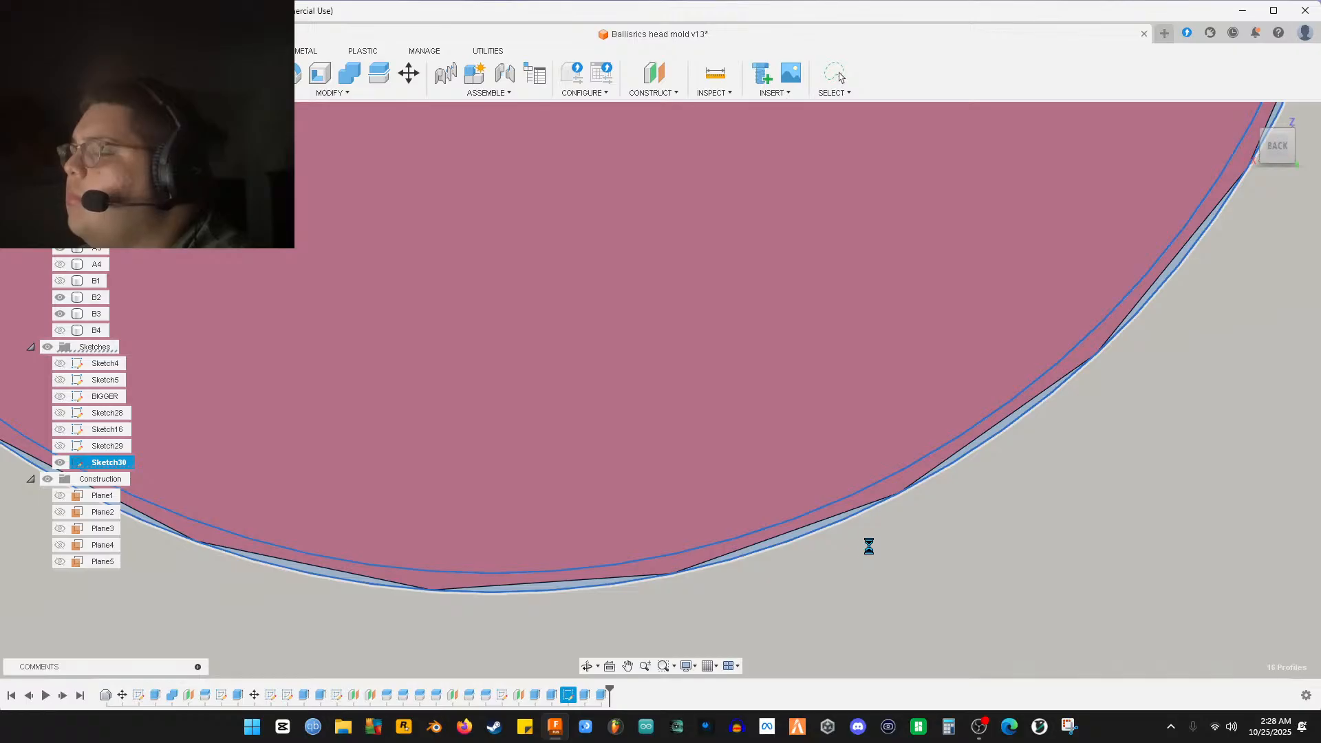
{"action": "scroll", "coordinate": [812, 568], "scroll_direction": "down", "scroll_amount": 2}
Undo the last feature, show Sketch30, and select its first circle and circle profile
{"action": "scroll", "coordinate": [812, 568], "scroll_direction": "down", "scroll_amount": 3}
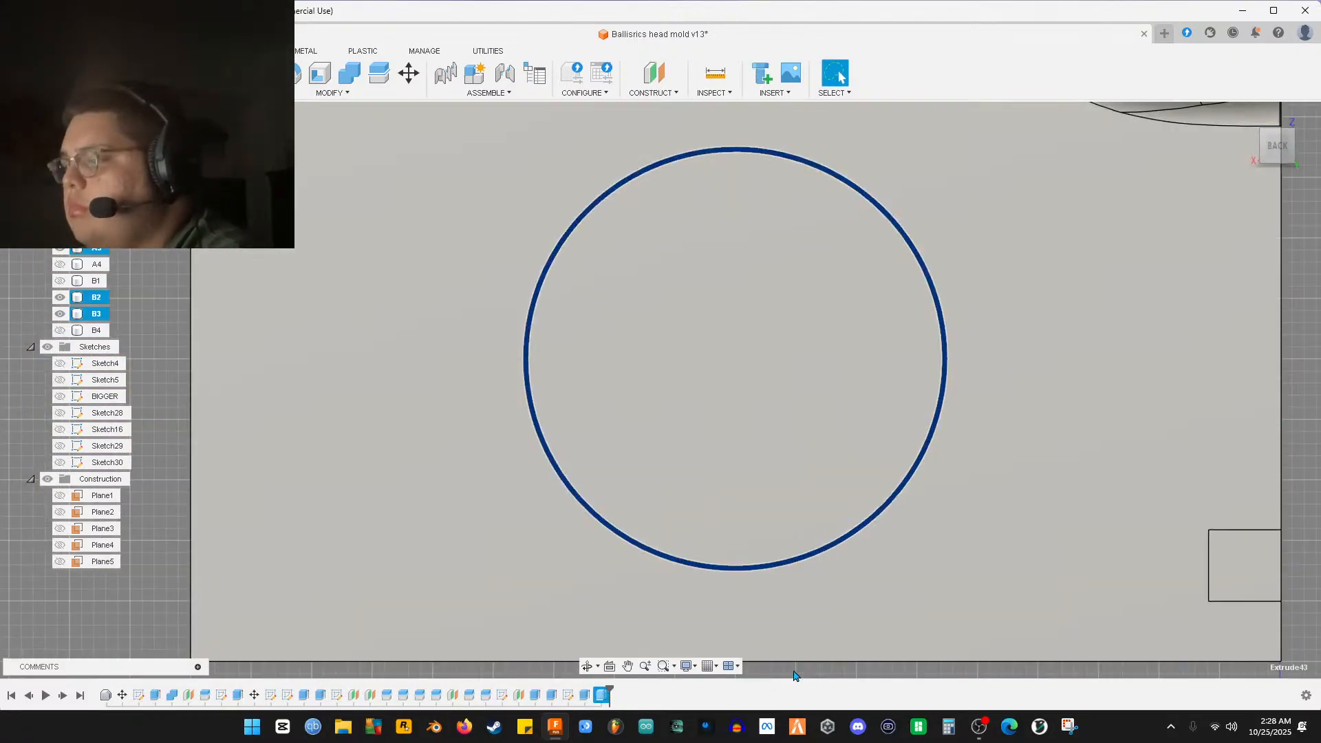
{"action": "key", "text": "ctrl+z"}
{"action": "scroll", "coordinate": [740, 619], "scroll_direction": "down", "scroll_amount": 5}
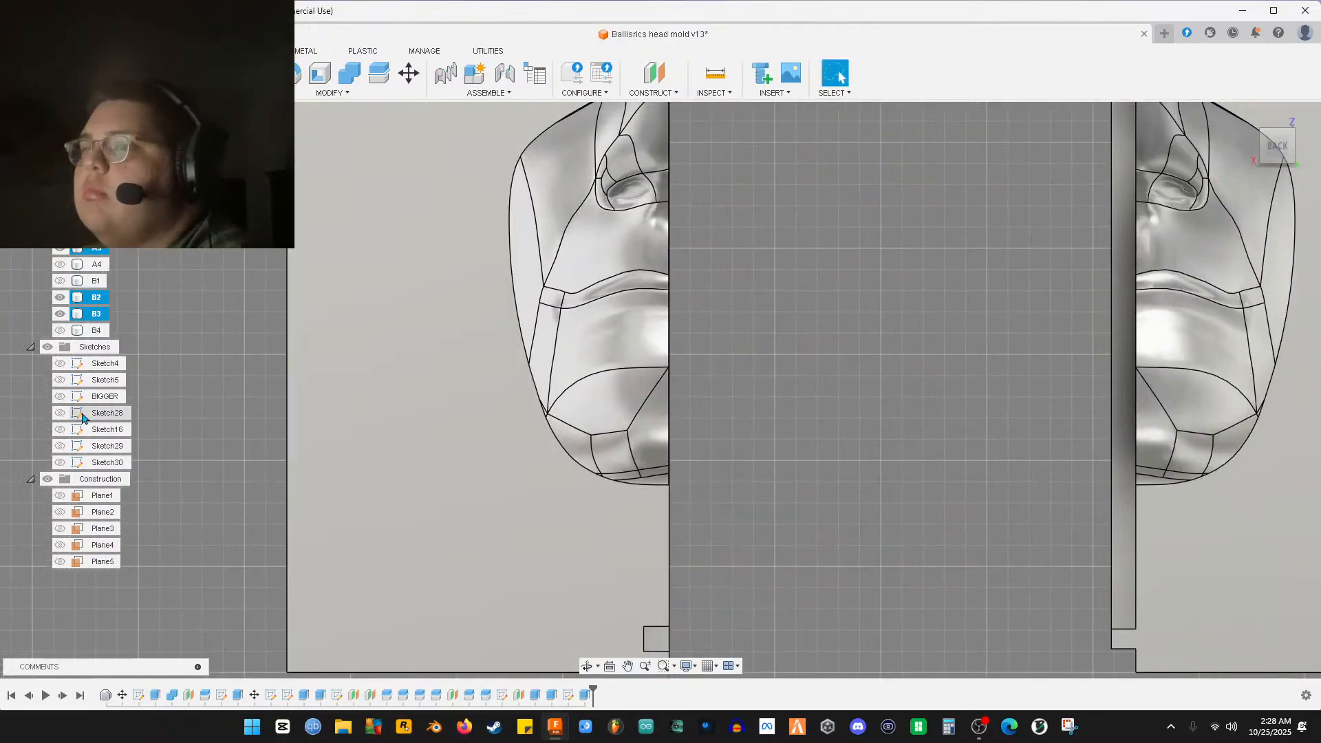
{"action": "left_click", "coordinate": [60, 462]}
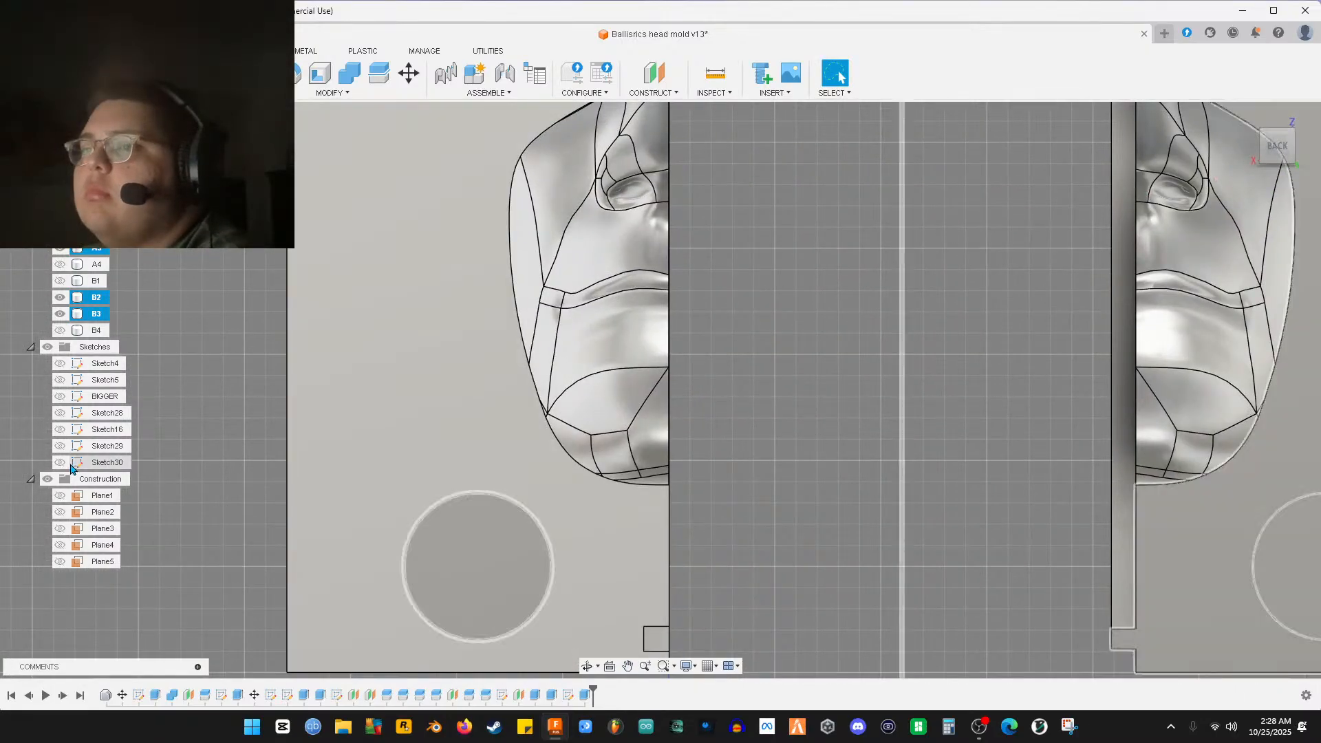
{"action": "scroll", "coordinate": [554, 537], "scroll_direction": "up", "scroll_amount": 3}
{"action": "left_click", "coordinate": [534, 541]}
{"action": "scroll", "coordinate": [540, 510], "scroll_direction": "up", "scroll_amount": 3}
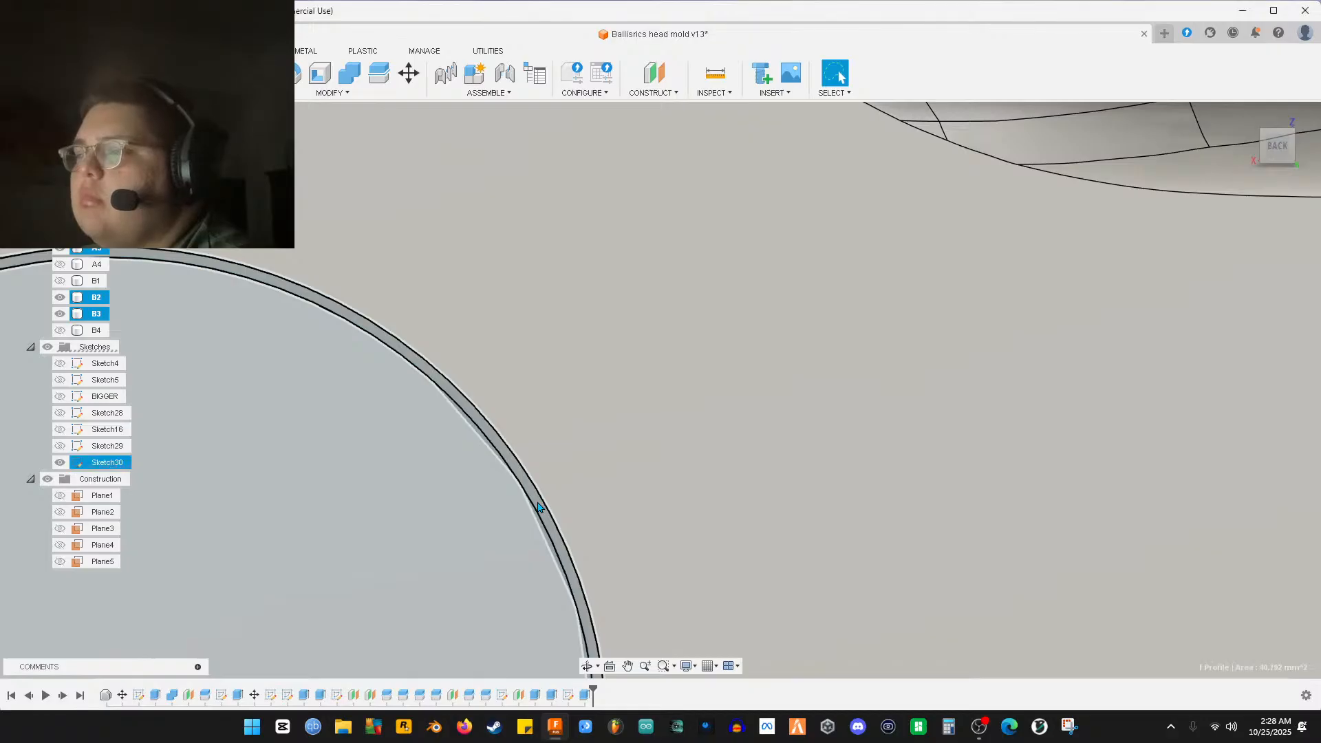
{"action": "left_click", "coordinate": [472, 510]}
Zoom in on the large circles and add their rim profiles to the selection
{"action": "scroll", "coordinate": [546, 525], "scroll_direction": "down", "scroll_amount": 5}
{"action": "scroll", "coordinate": [651, 277], "scroll_direction": "up", "scroll_amount": 5}
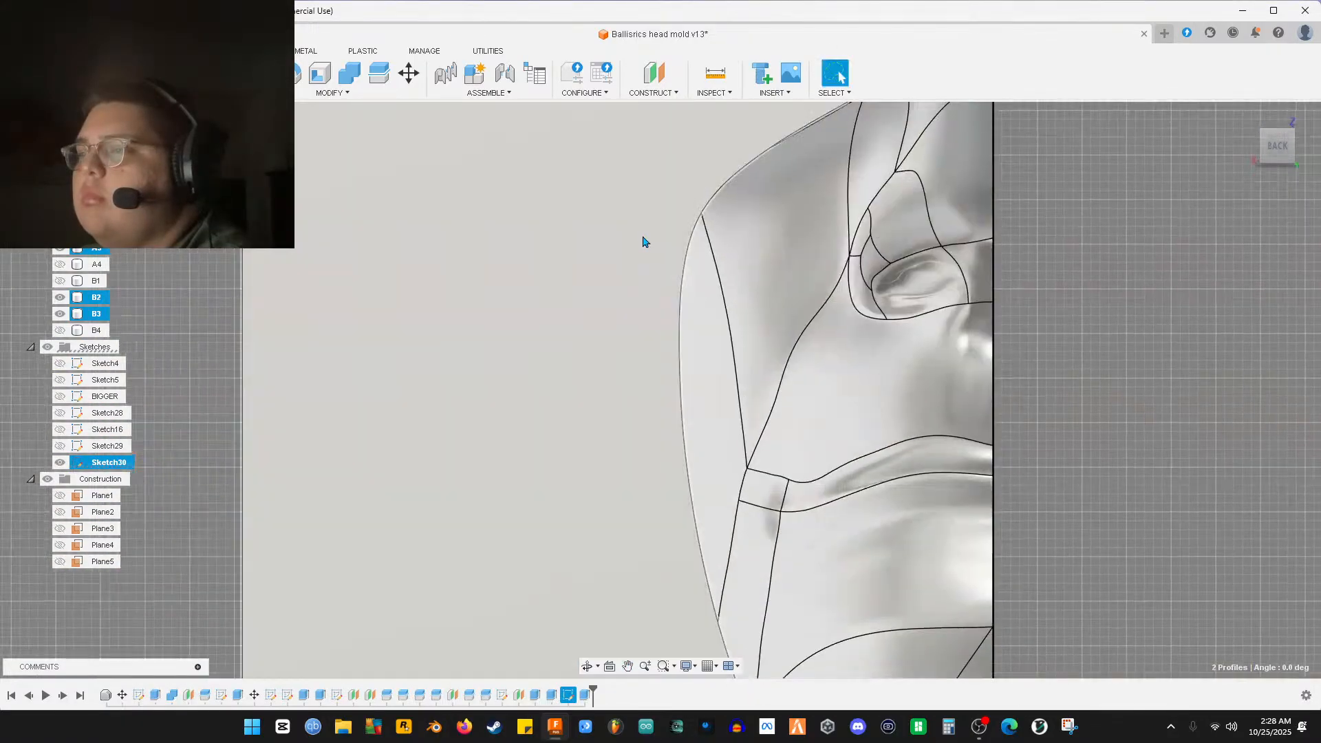
{"action": "scroll", "coordinate": [711, 419], "scroll_direction": "down", "scroll_amount": 5}
{"action": "scroll", "coordinate": [642, 531], "scroll_direction": "up", "scroll_amount": 8}
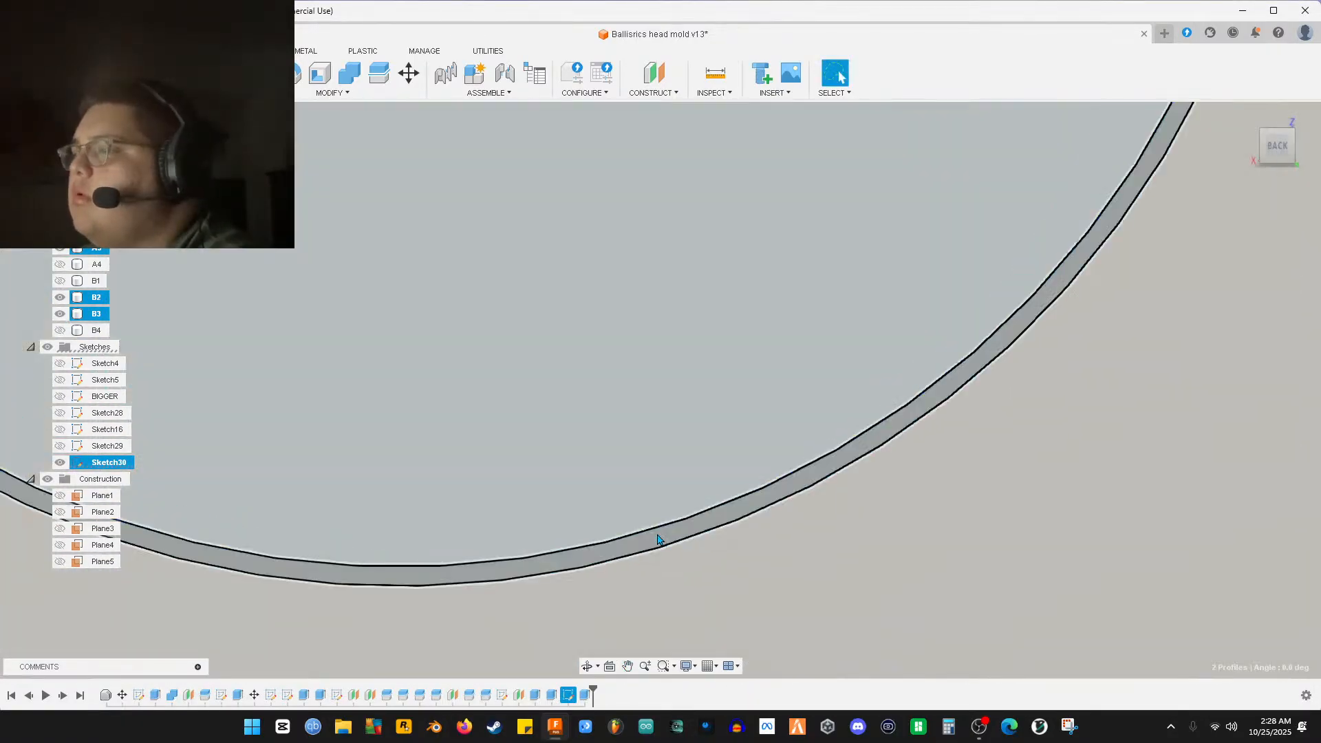
{"action": "scroll", "coordinate": [665, 543], "scroll_direction": "down", "scroll_amount": 8}
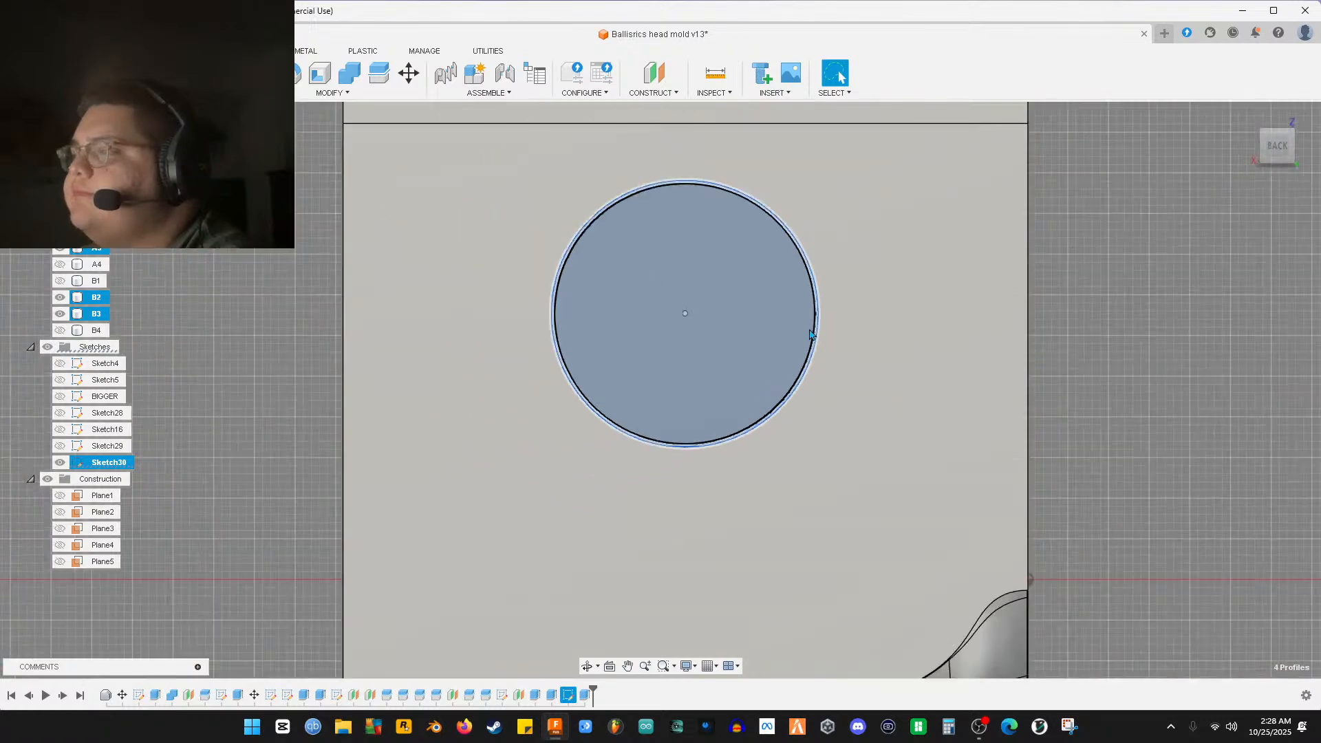
{"action": "middle_click_drag", "start_coordinate": [791, 378], "coordinate": [798, 595]}
{"action": "scroll", "coordinate": [578, 436], "scroll_direction": "up", "scroll_amount": 8}
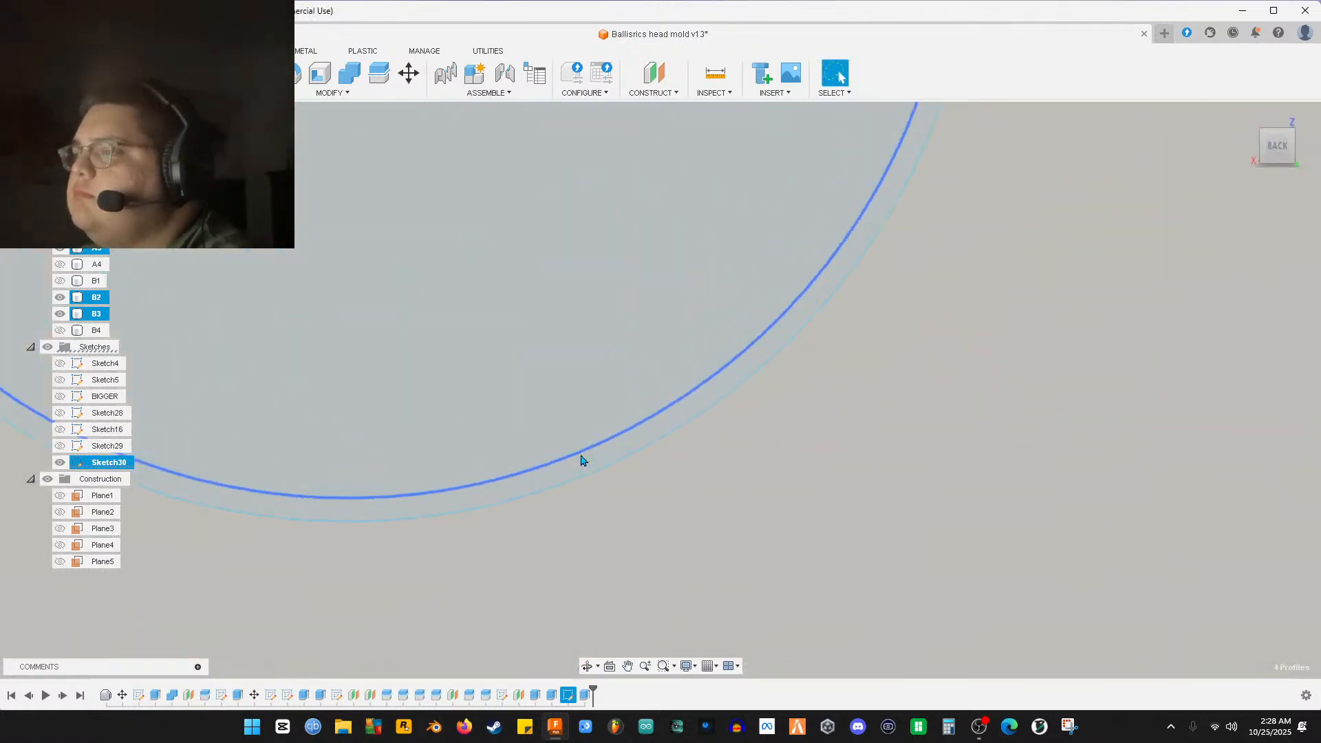
{"action": "scroll", "coordinate": [575, 386], "scroll_direction": "down", "scroll_amount": 5}
{"action": "scroll", "coordinate": [726, 410], "scroll_direction": "up", "scroll_amount": 6}
{"action": "middle_click_drag", "start_coordinate": [725, 411], "coordinate": [701, 512]}
{"action": "scroll", "coordinate": [671, 515], "scroll_direction": "down", "scroll_amount": 10}
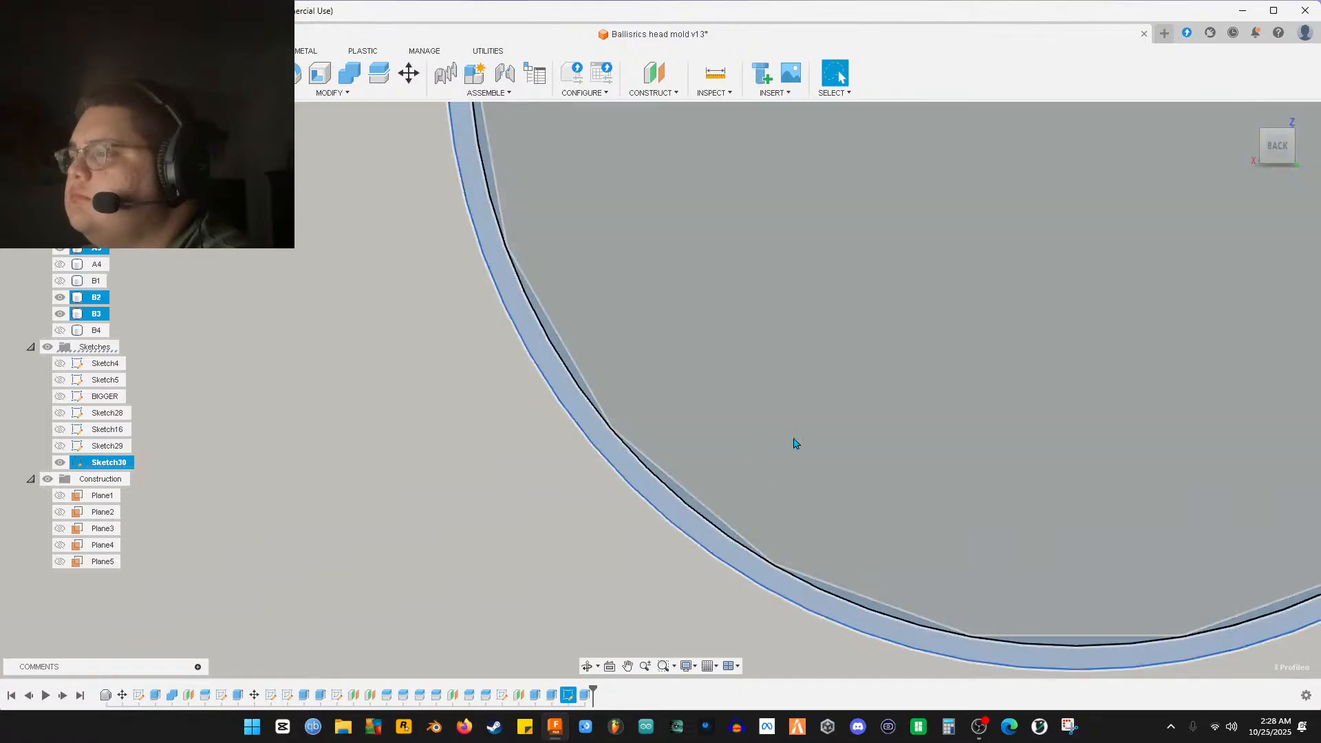
{"action": "scroll", "coordinate": [339, 437], "scroll_direction": "up", "scroll_amount": 3}
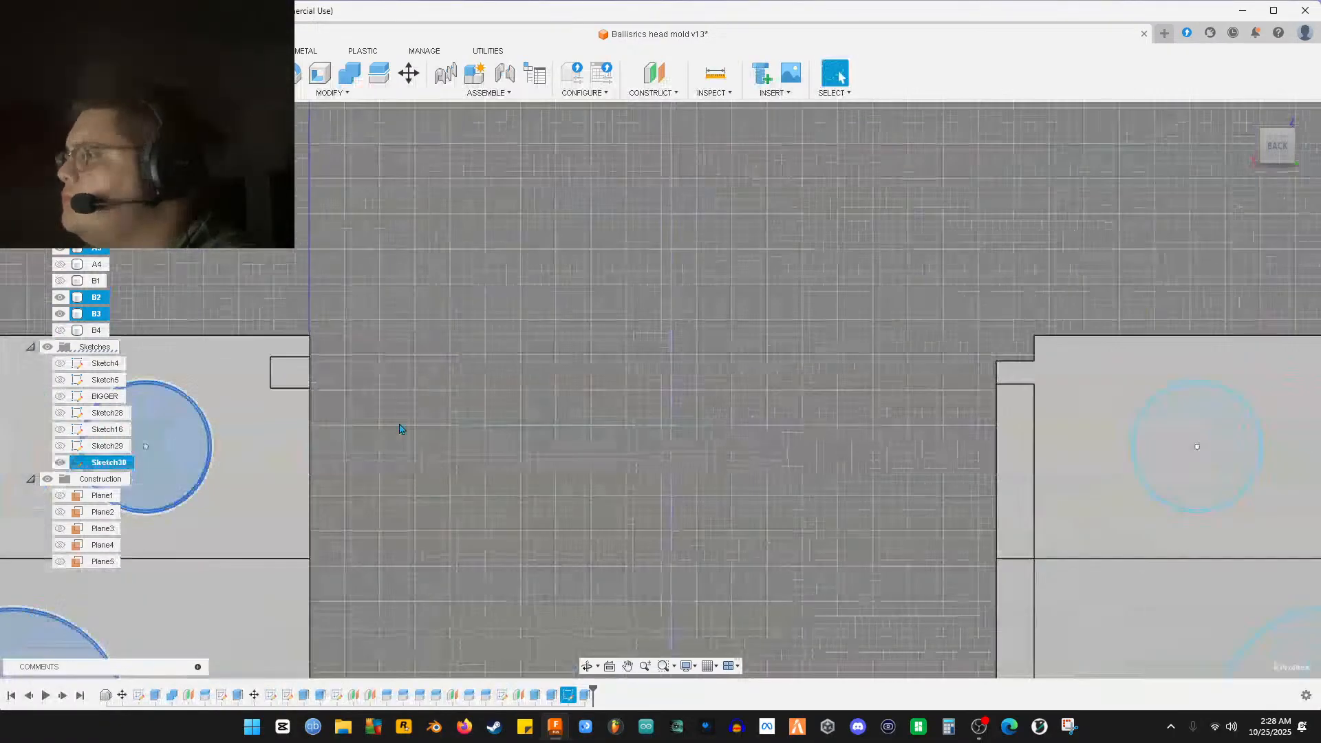
{"action": "scroll", "coordinate": [481, 437], "scroll_direction": "down", "scroll_amount": 3}
{"action": "scroll", "coordinate": [654, 474], "scroll_direction": "up", "scroll_amount": 8}
{"action": "scroll", "coordinate": [475, 504], "scroll_direction": "down", "scroll_amount": 3}
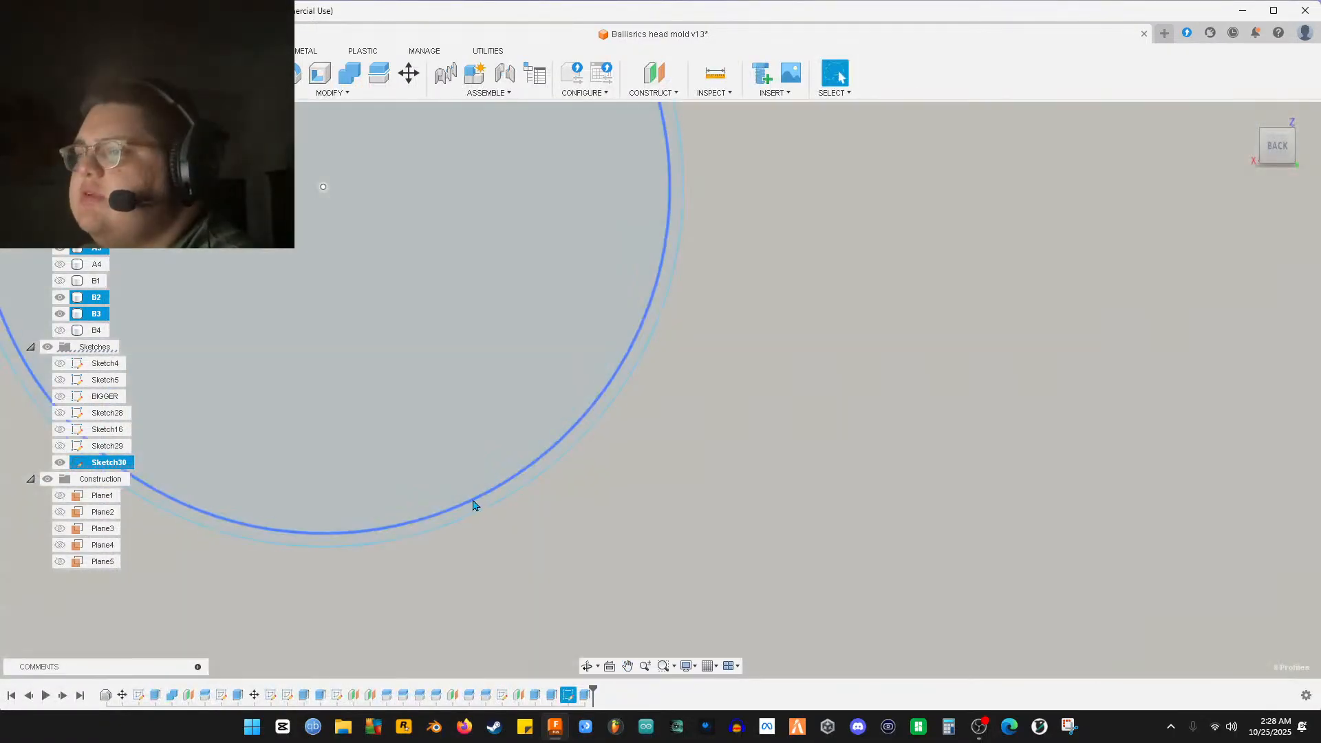
{"action": "scroll", "coordinate": [465, 521], "scroll_direction": "down", "scroll_amount": 3}
{"action": "middle_click_drag", "start_coordinate": [824, 448], "coordinate": [923, 484]}
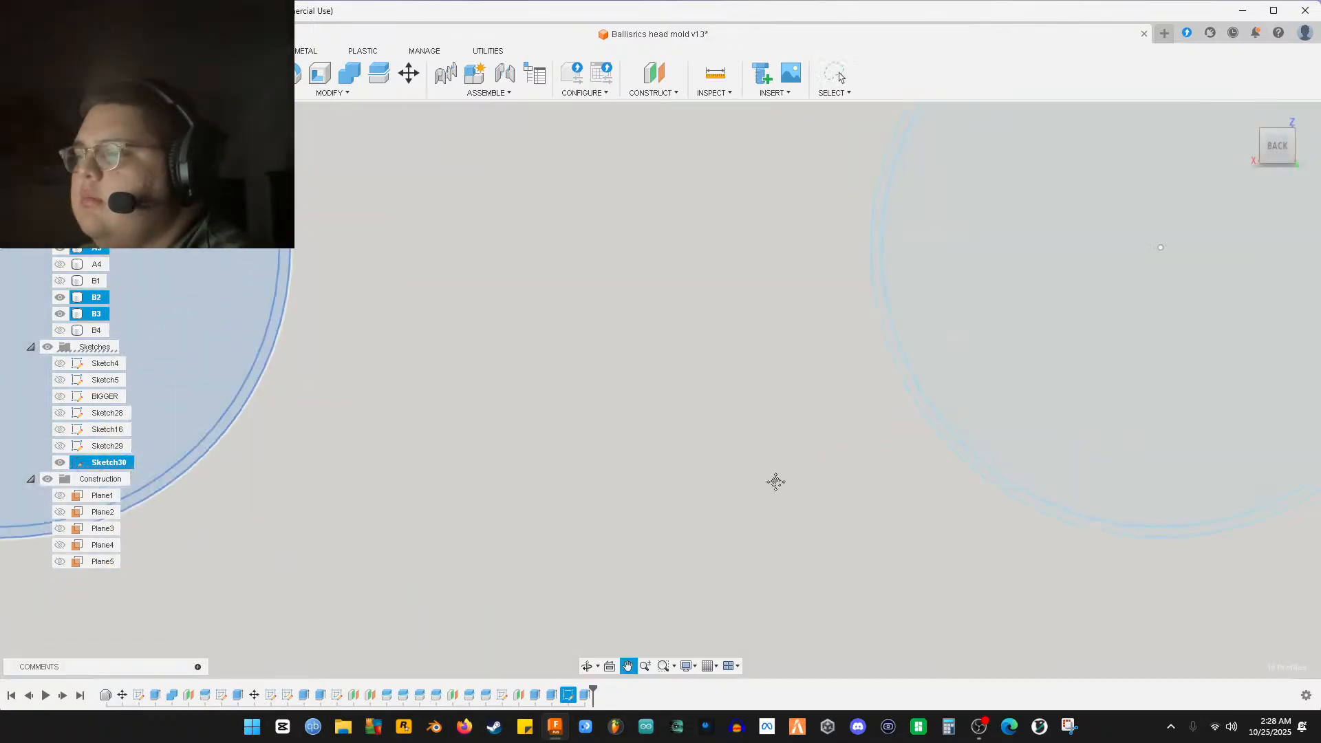
{"action": "key", "text": "Escape"}
Add the remaining circle profiles on the other mold half until 16 are selected
{"action": "scroll", "coordinate": [439, 516], "scroll_direction": "down", "scroll_amount": 5}
{"action": "scroll", "coordinate": [540, 599], "scroll_direction": "up", "scroll_amount": 8}
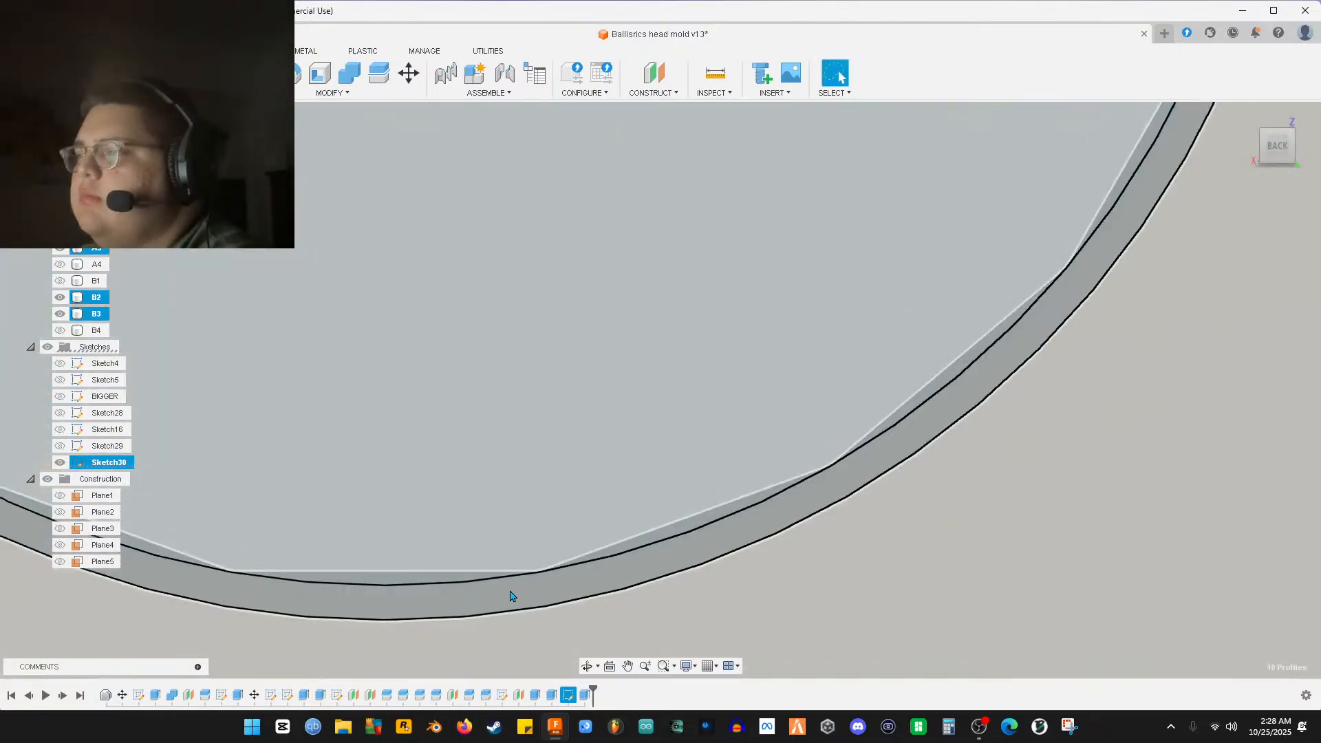
{"action": "scroll", "coordinate": [511, 596], "scroll_direction": "down", "scroll_amount": 6}
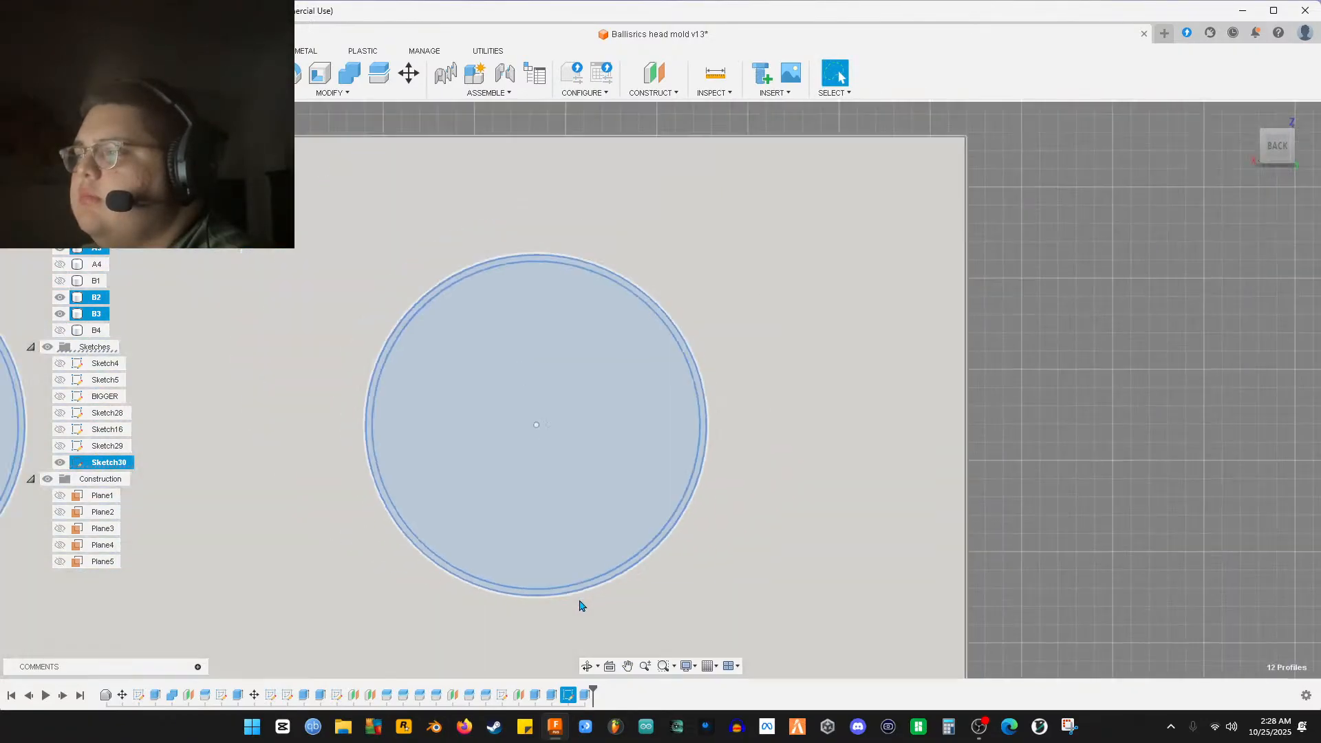
{"action": "middle_click_drag", "start_coordinate": [580, 601], "coordinate": [698, 380]}
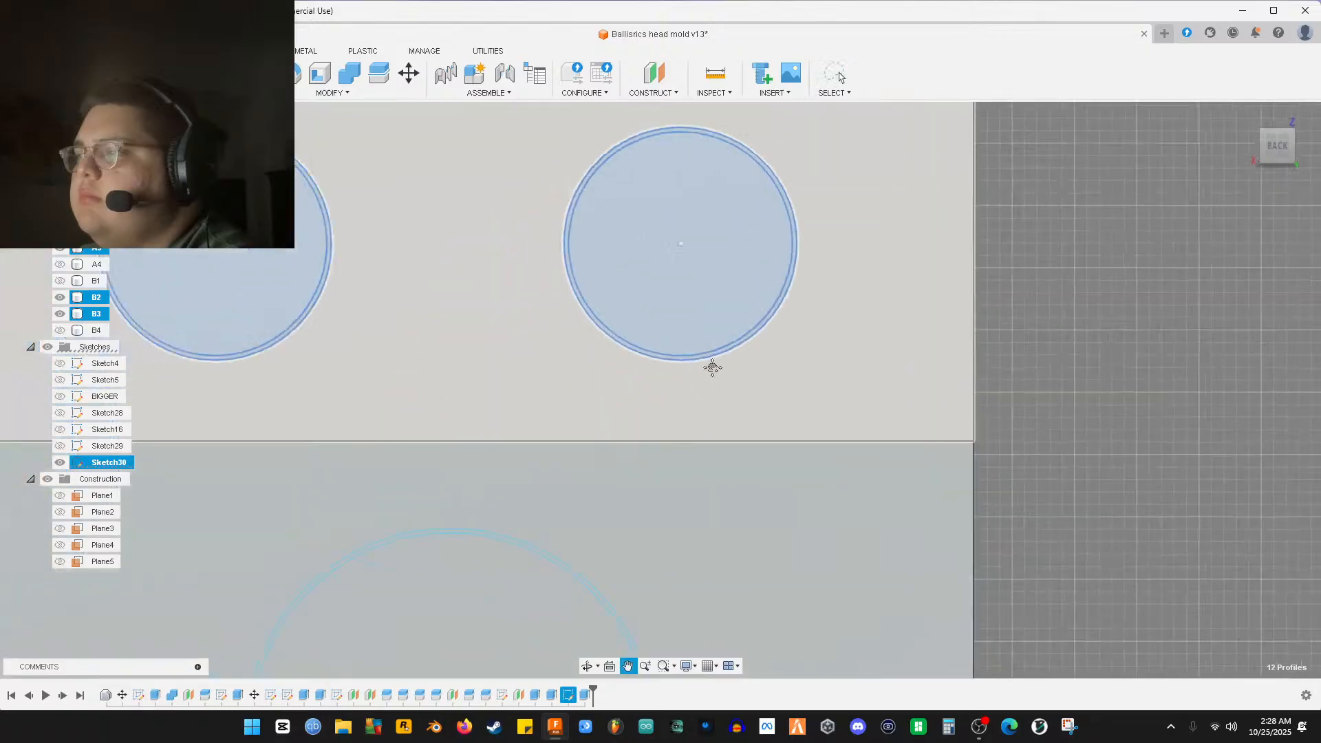
{"action": "key", "text": "Escape"}
{"action": "scroll", "coordinate": [519, 569], "scroll_direction": "down", "scroll_amount": 3}
{"action": "middle_click_drag", "start_coordinate": [519, 569], "coordinate": [769, 368]}
{"action": "scroll", "coordinate": [637, 481], "scroll_direction": "up", "scroll_amount": 8}
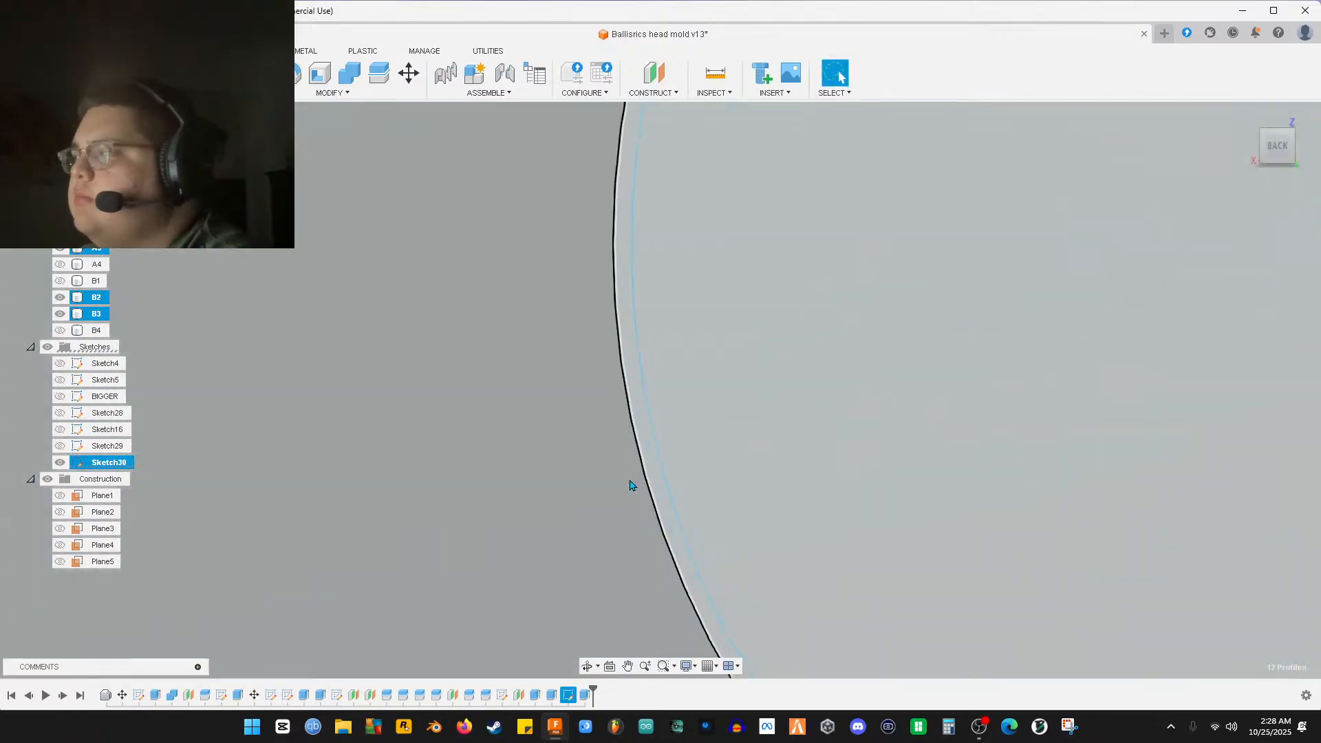
{"action": "scroll", "coordinate": [646, 482], "scroll_direction": "up", "scroll_amount": 3}
{"action": "scroll", "coordinate": [682, 471], "scroll_direction": "down", "scroll_amount": 2}
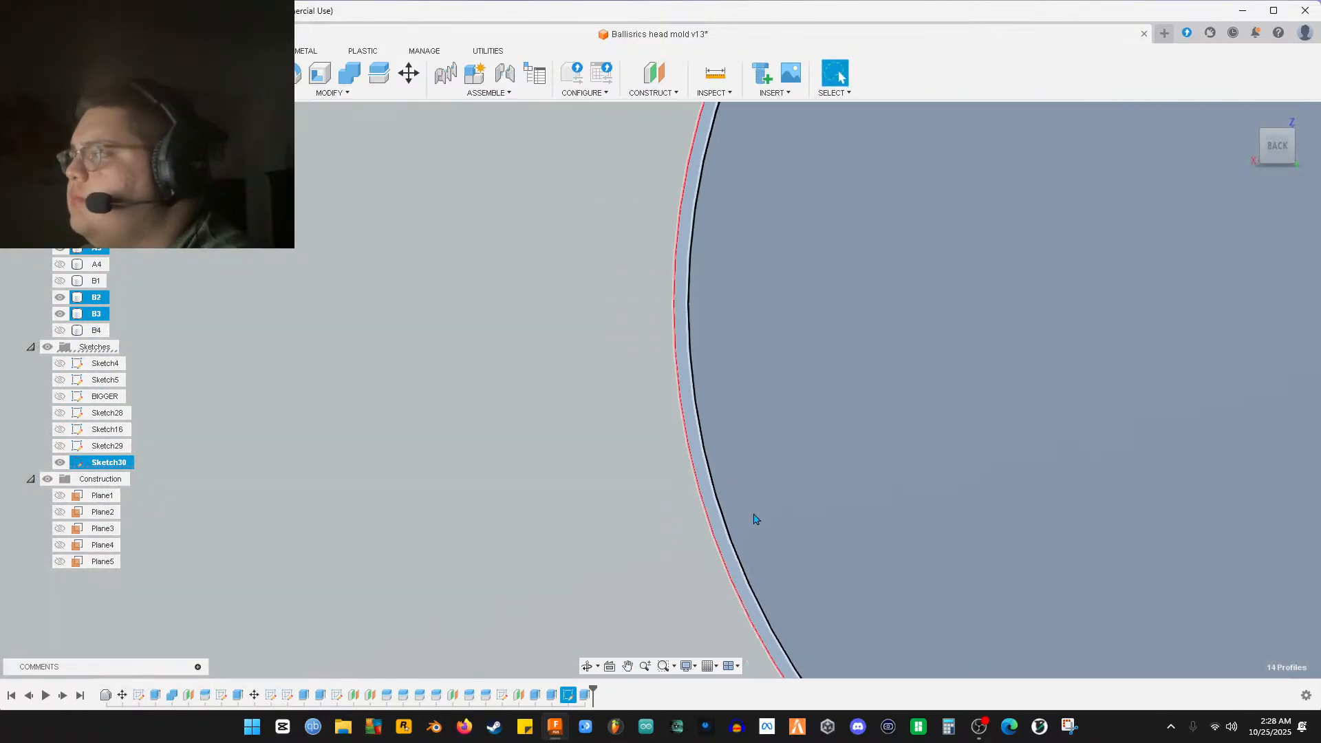
{"action": "scroll", "coordinate": [798, 549], "scroll_direction": "down", "scroll_amount": 3}
{"action": "middle_click_drag", "start_coordinate": [793, 292], "coordinate": [592, 393]}
{"action": "key", "text": "Escape"}
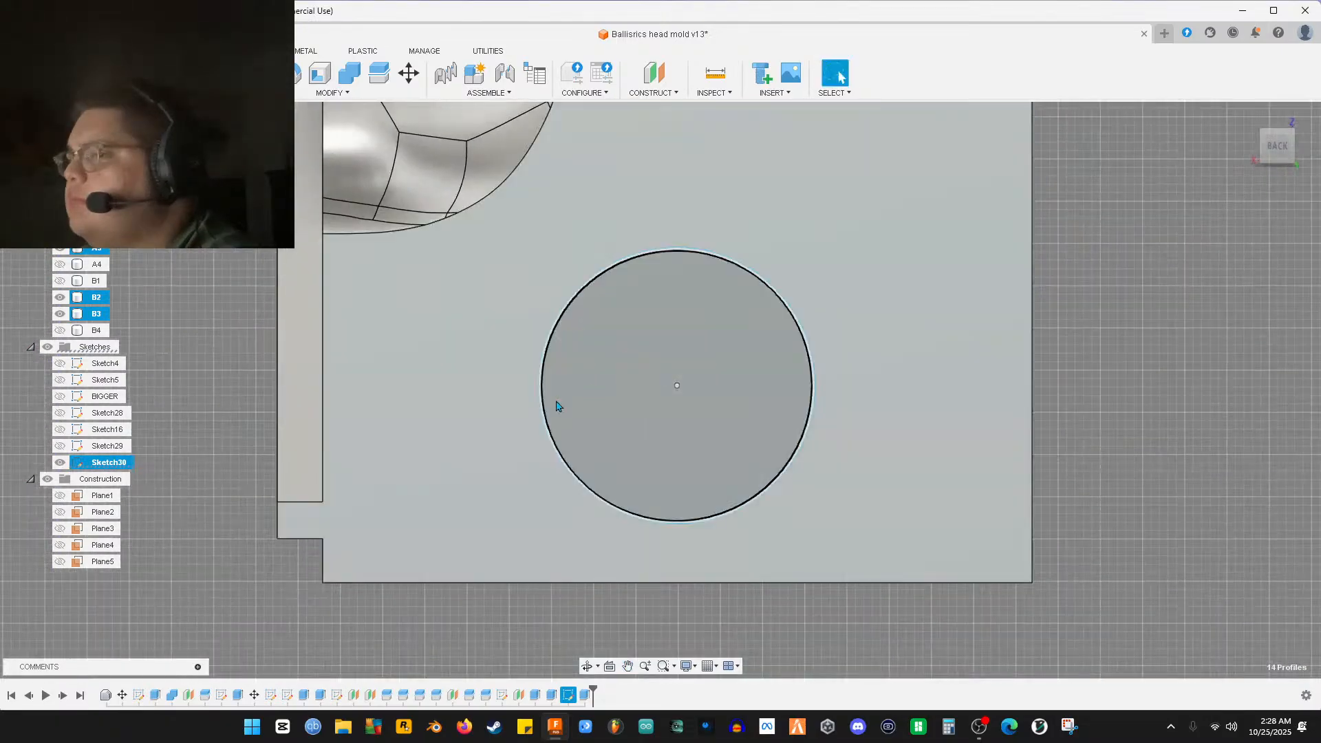
{"action": "scroll", "coordinate": [568, 468], "scroll_direction": "up", "scroll_amount": 3}
{"action": "scroll", "coordinate": [567, 468], "scroll_direction": "up", "scroll_amount": 4}
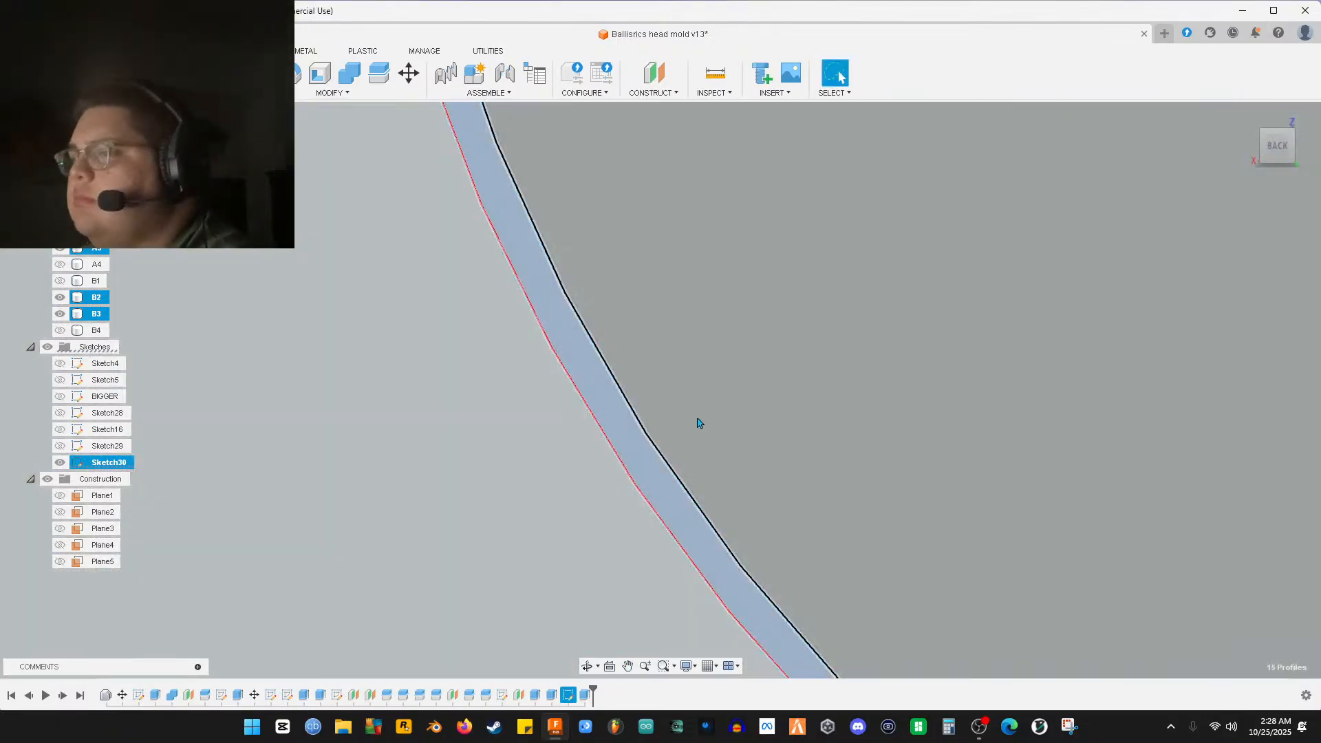
{"action": "scroll", "coordinate": [571, 454], "scroll_direction": "down", "scroll_amount": 8}
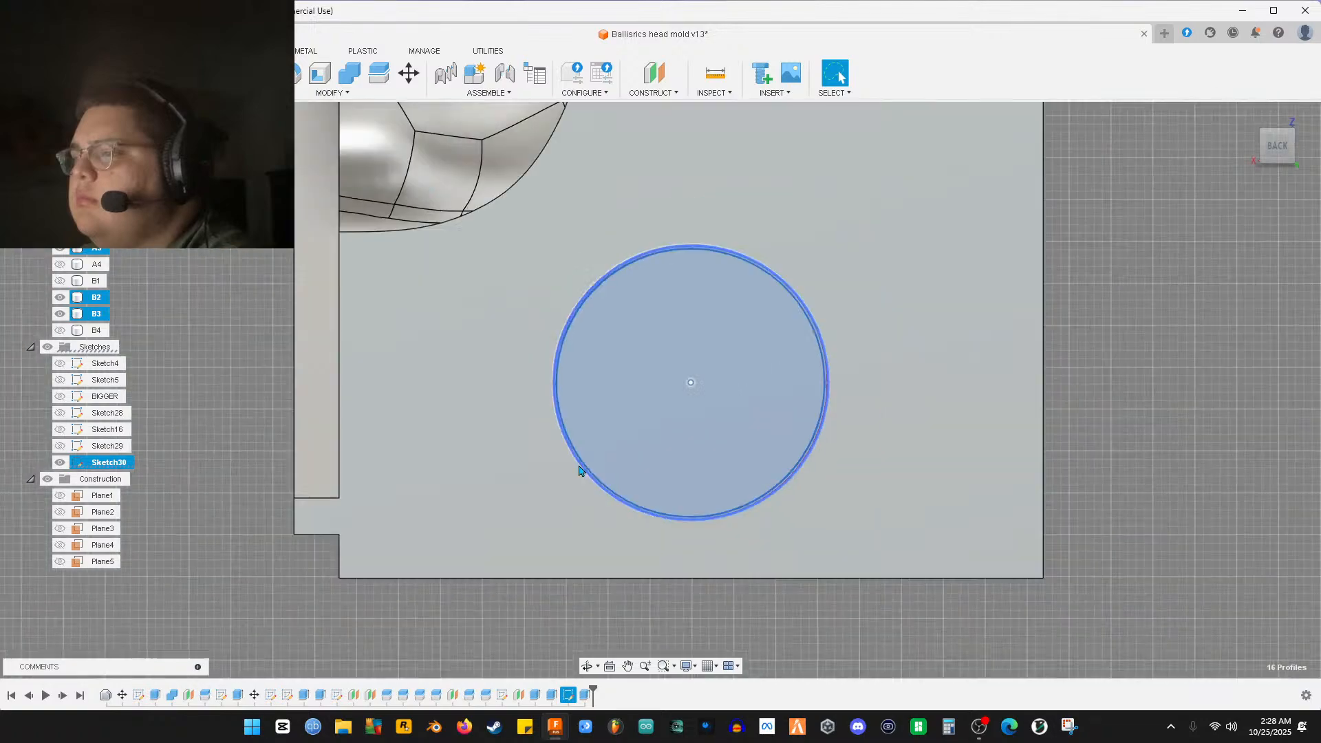
{"action": "scroll", "coordinate": [549, 465], "scroll_direction": "down", "scroll_amount": 5}
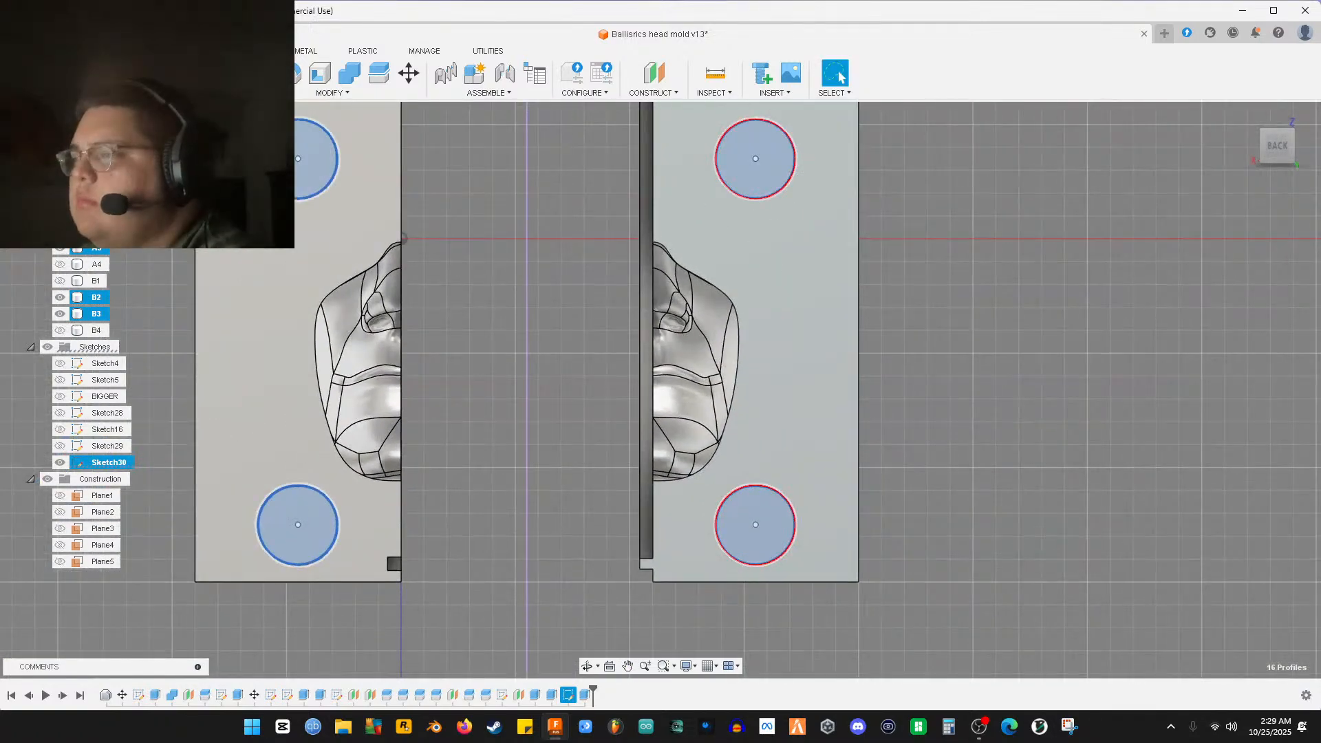
Extrude the 16 selected circle profiles as a 5.5 mm Cut into both halves
{"action": "key", "text": "e"}
{"action": "middle_click_drag", "start_coordinate": [531, 402], "coordinate": [476, 387], "text": "shift"}
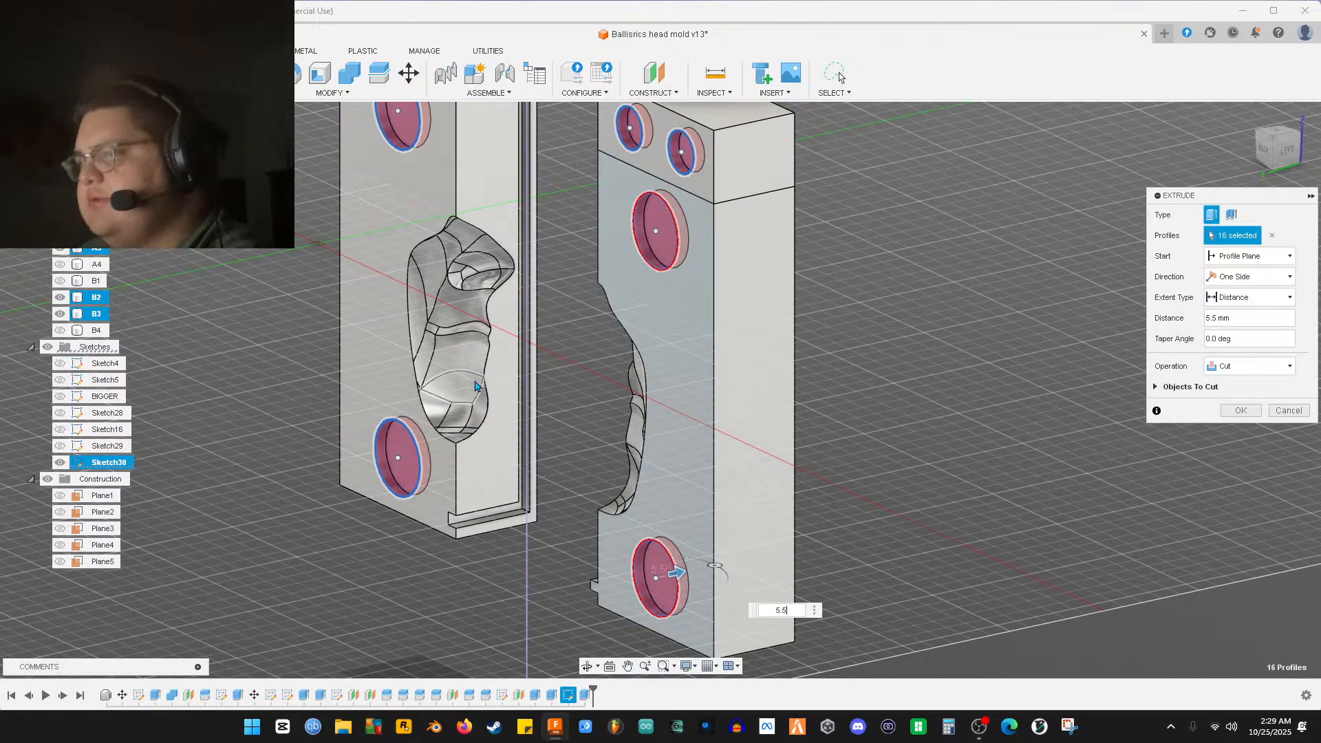
{"action": "key", "text": "Return"}
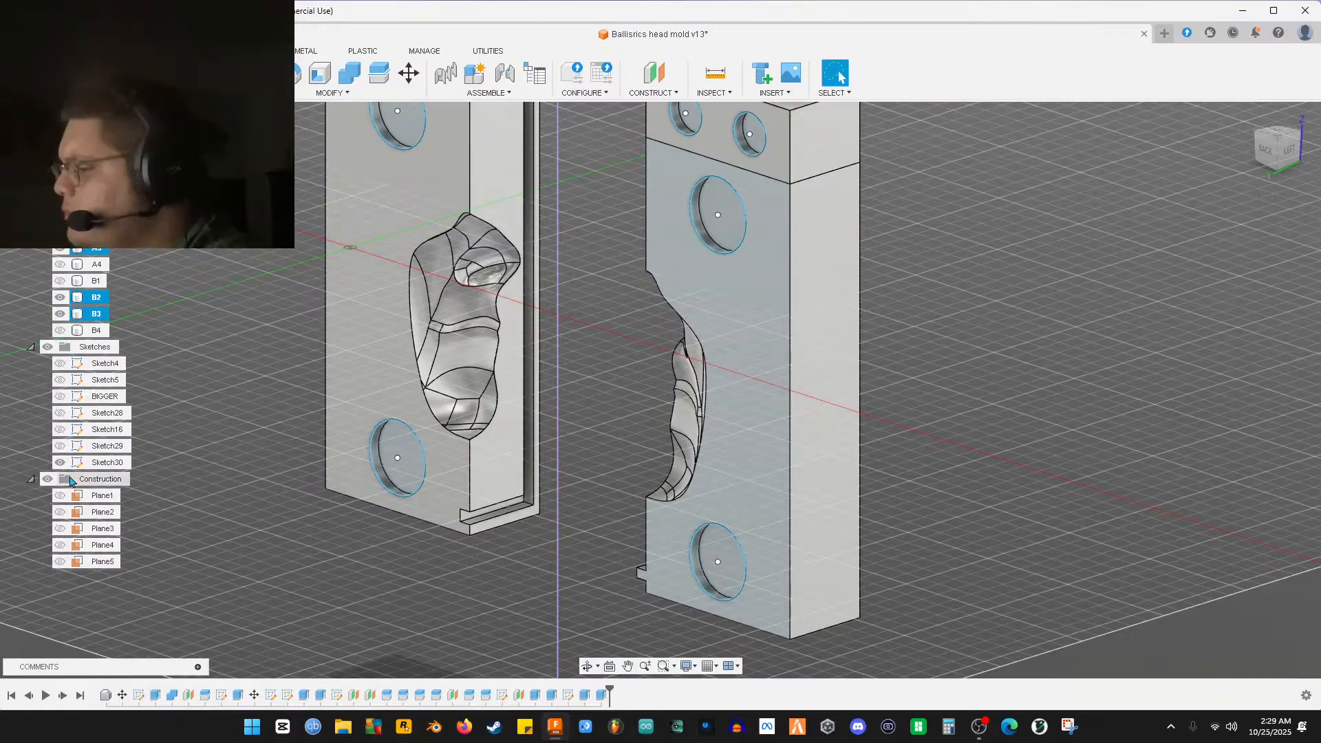
Show the hidden bodies B4, B1 and A4, then orbit to a front view of the mold
{"action": "middle_click_drag", "start_coordinate": [458, 361], "coordinate": [446, 490]}
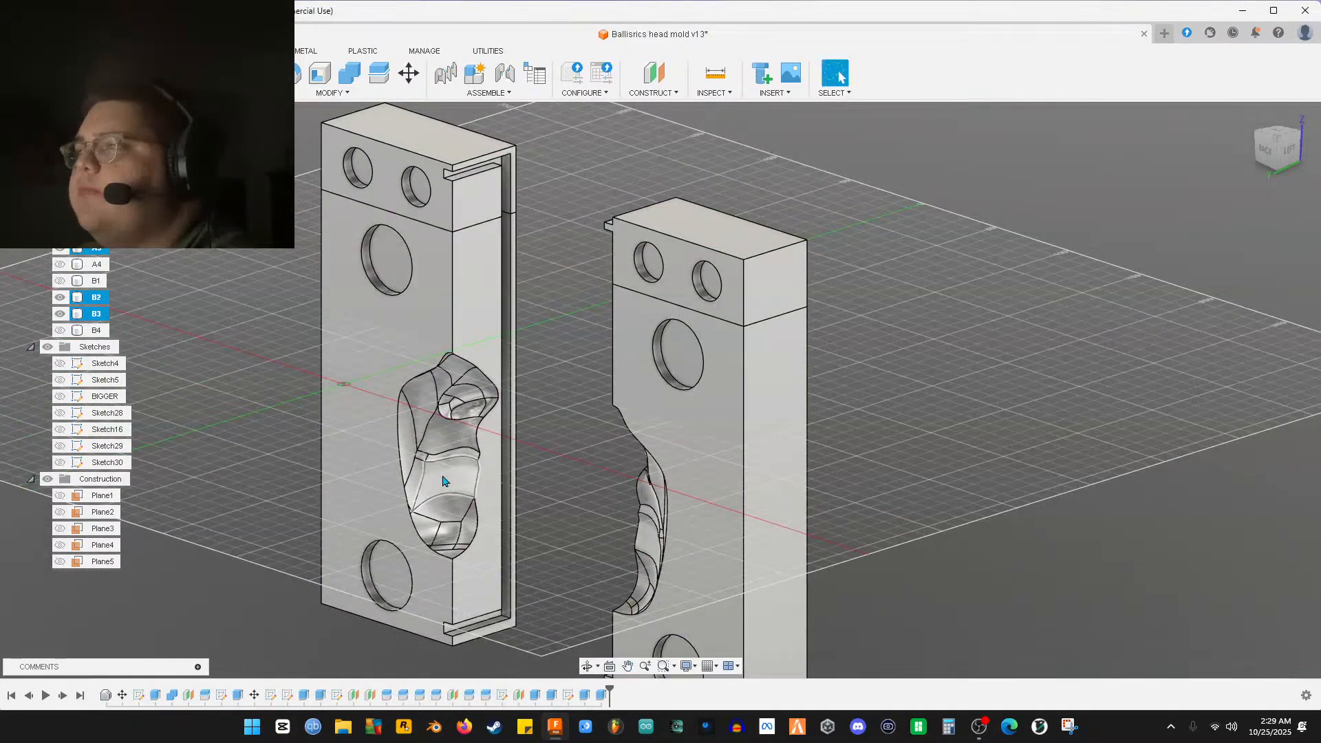
{"action": "left_click", "coordinate": [64, 324]}
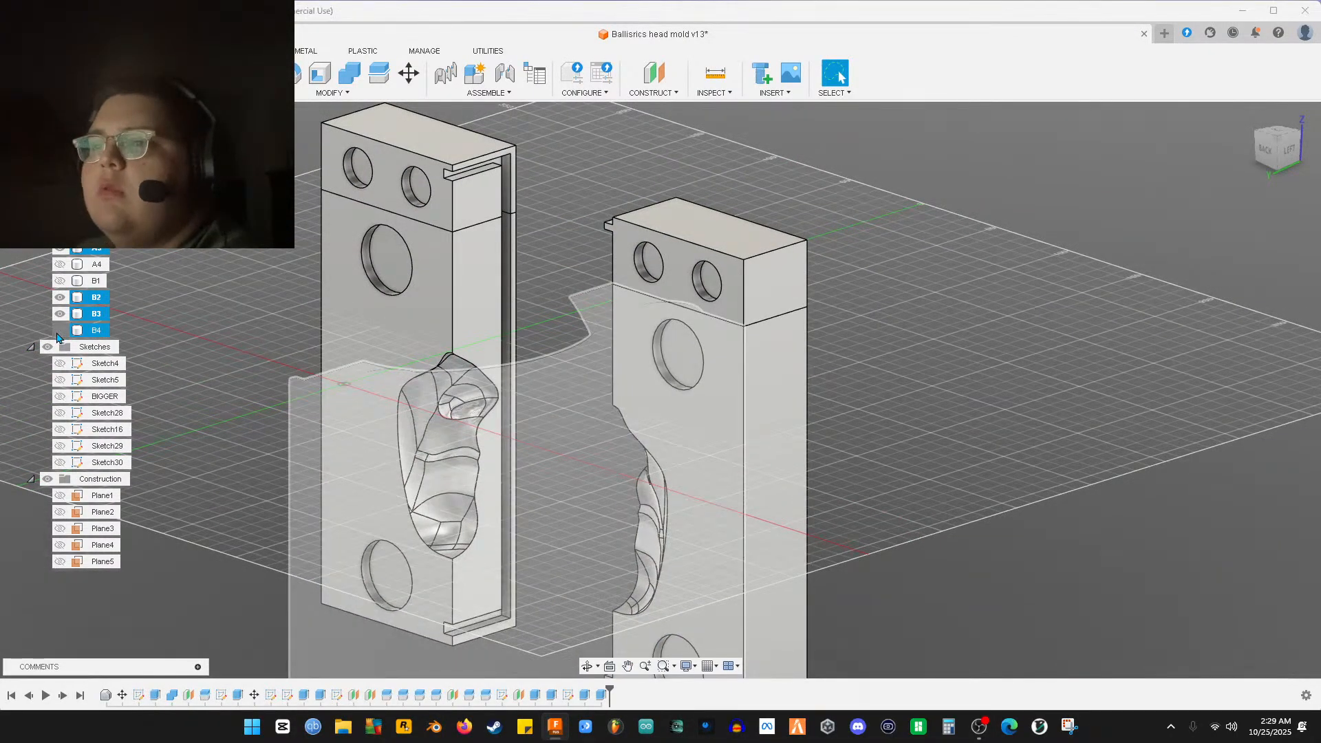
{"action": "left_click", "coordinate": [60, 332]}
{"action": "left_click", "coordinate": [60, 280]}
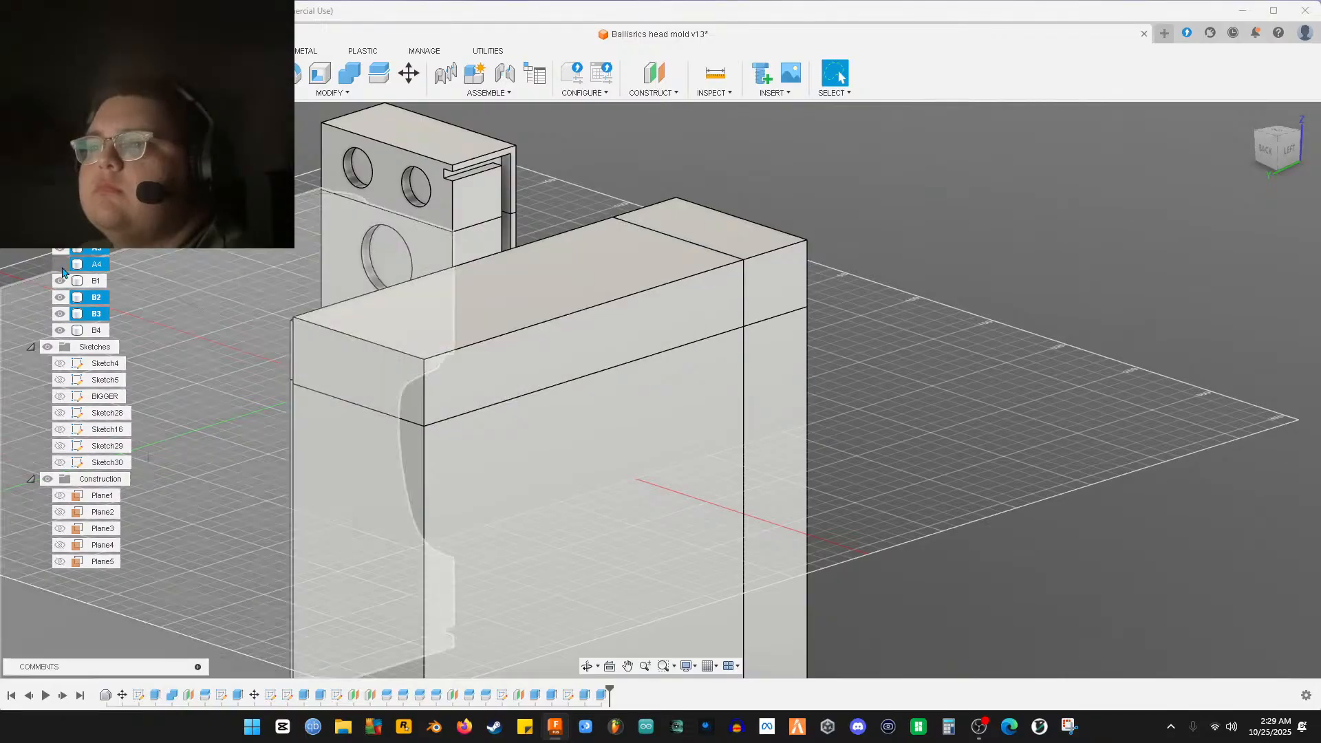
{"action": "left_click", "coordinate": [60, 264]}
{"action": "middle_click_drag", "start_coordinate": [792, 275], "coordinate": [413, 289], "text": "shift"}
{"action": "middle_click_drag", "start_coordinate": [516, 300], "coordinate": [659, 350], "text": "shift"}
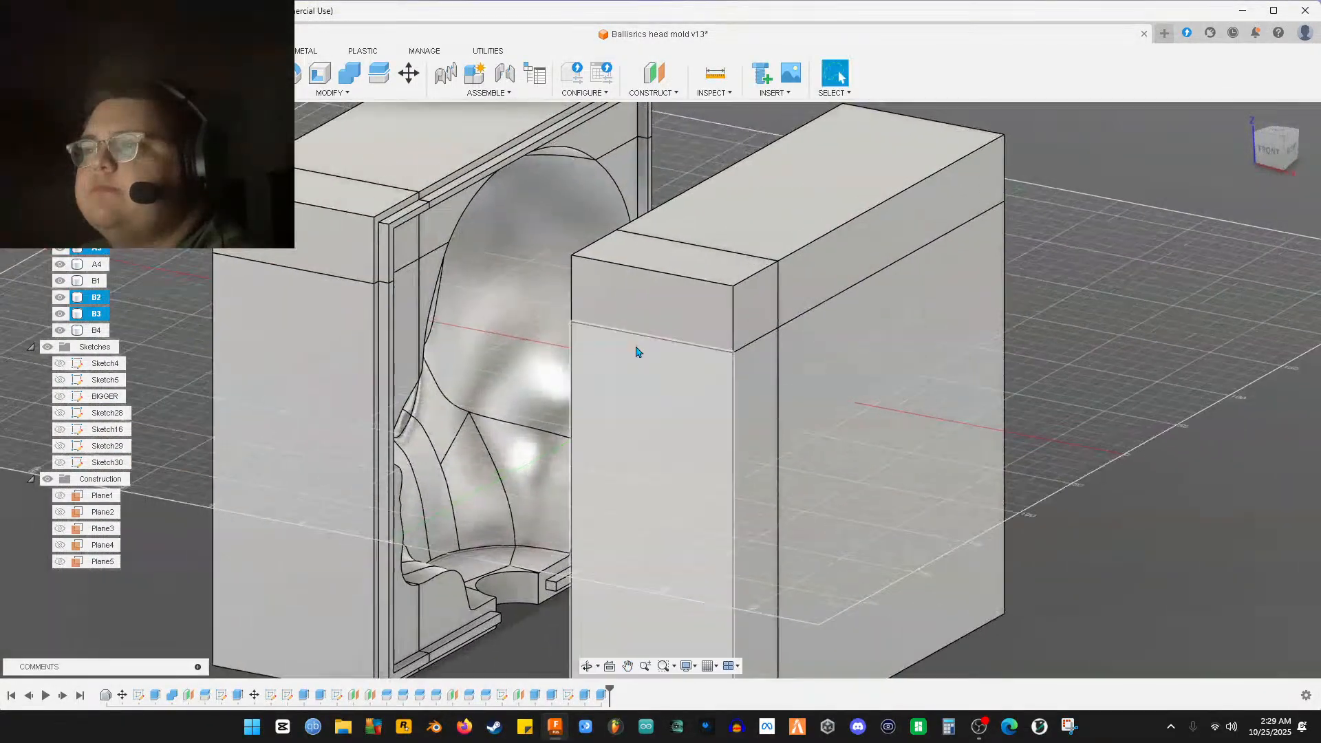
{"action": "key", "text": "v"}
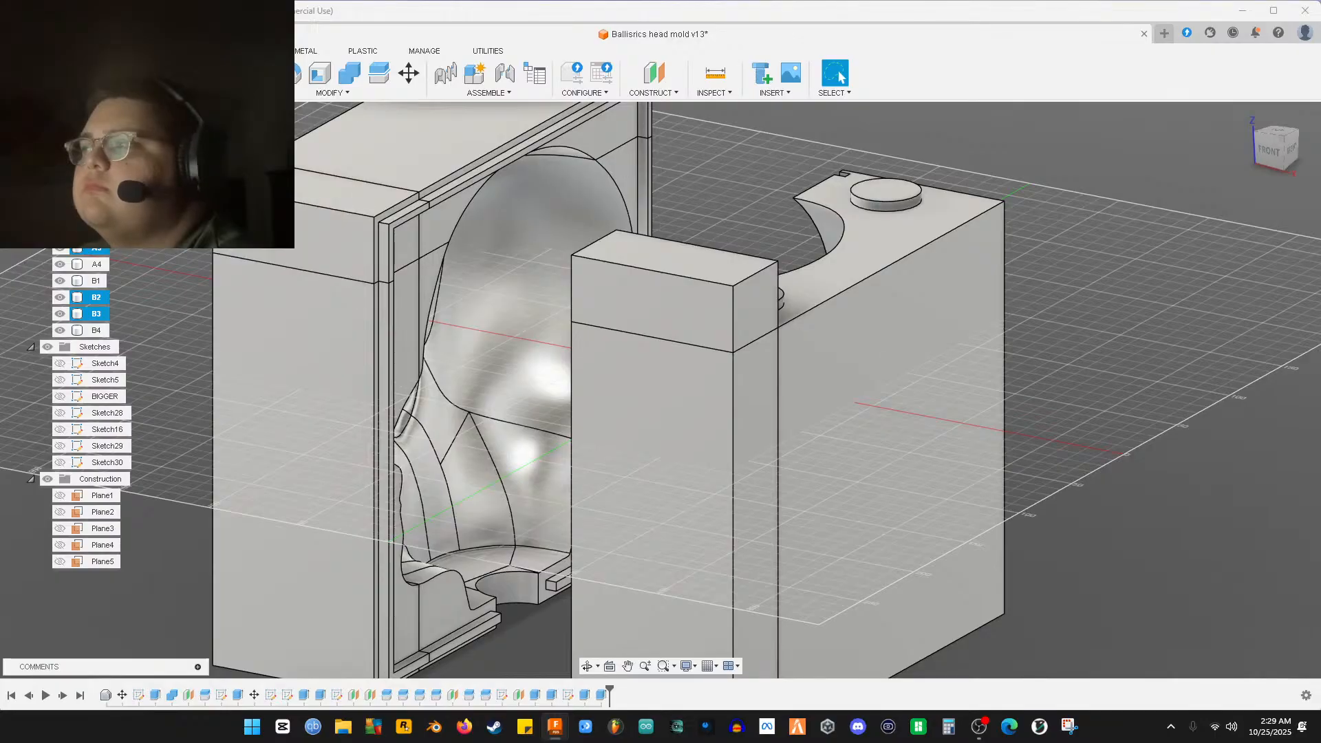
{"action": "key", "text": "v"}
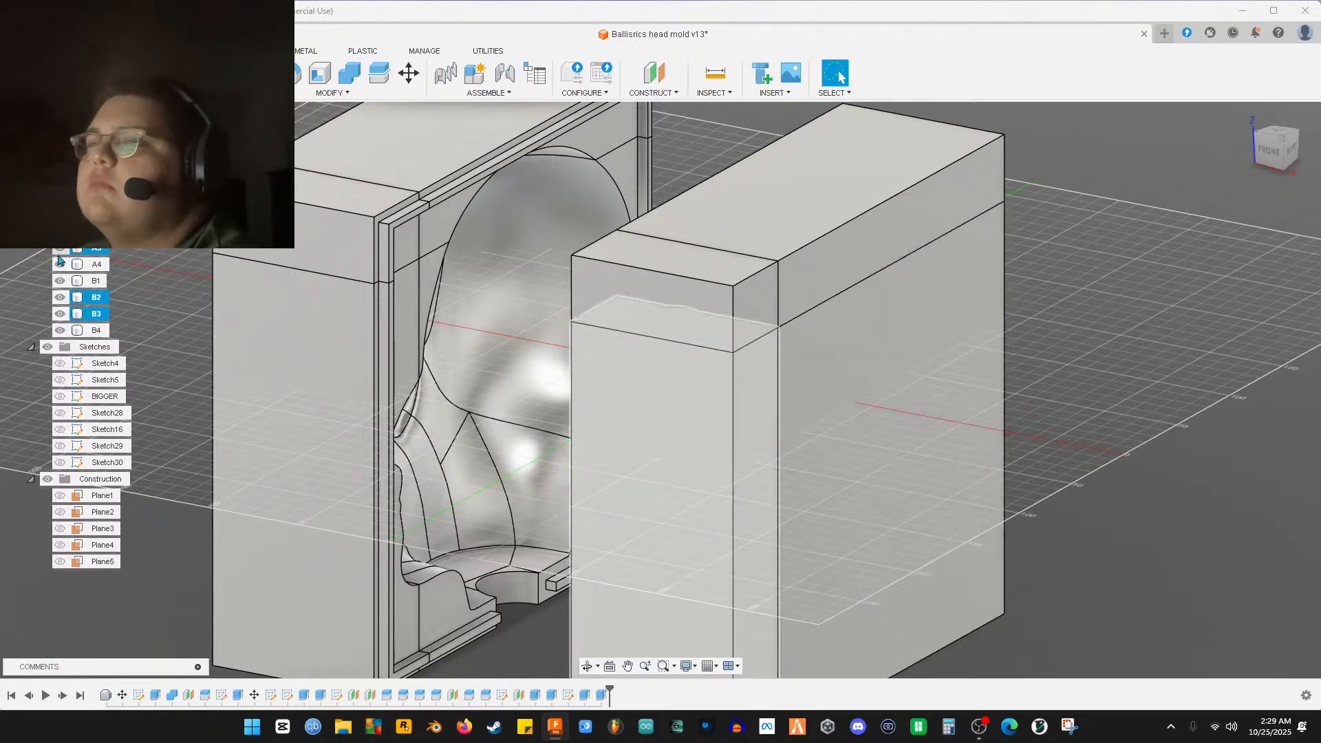
Hide body A3 and orbit around to inspect the inside and underside of the mold
{"action": "left_click", "coordinate": [60, 250]}
{"action": "middle_click_drag", "start_coordinate": [317, 322], "coordinate": [369, 290], "text": "shift"}
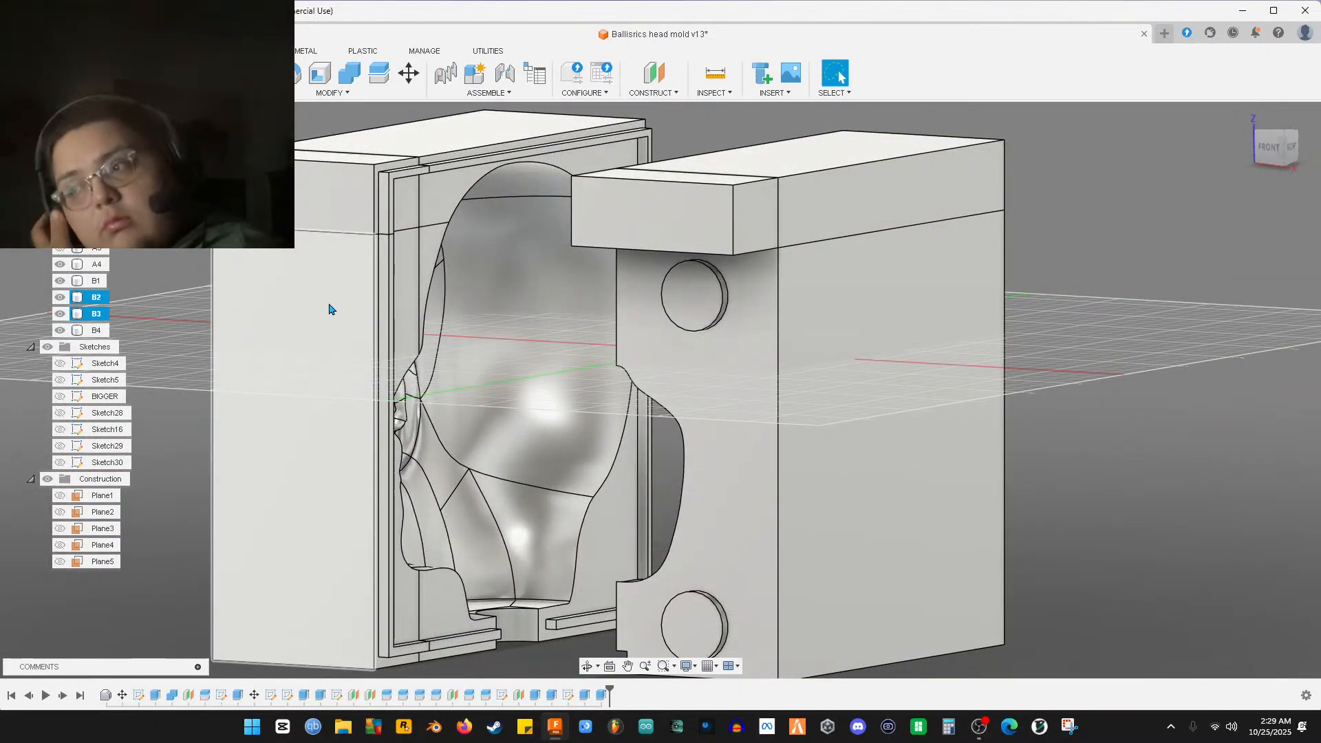
{"action": "middle_click_drag", "start_coordinate": [333, 289], "coordinate": [118, 325], "text": "shift"}
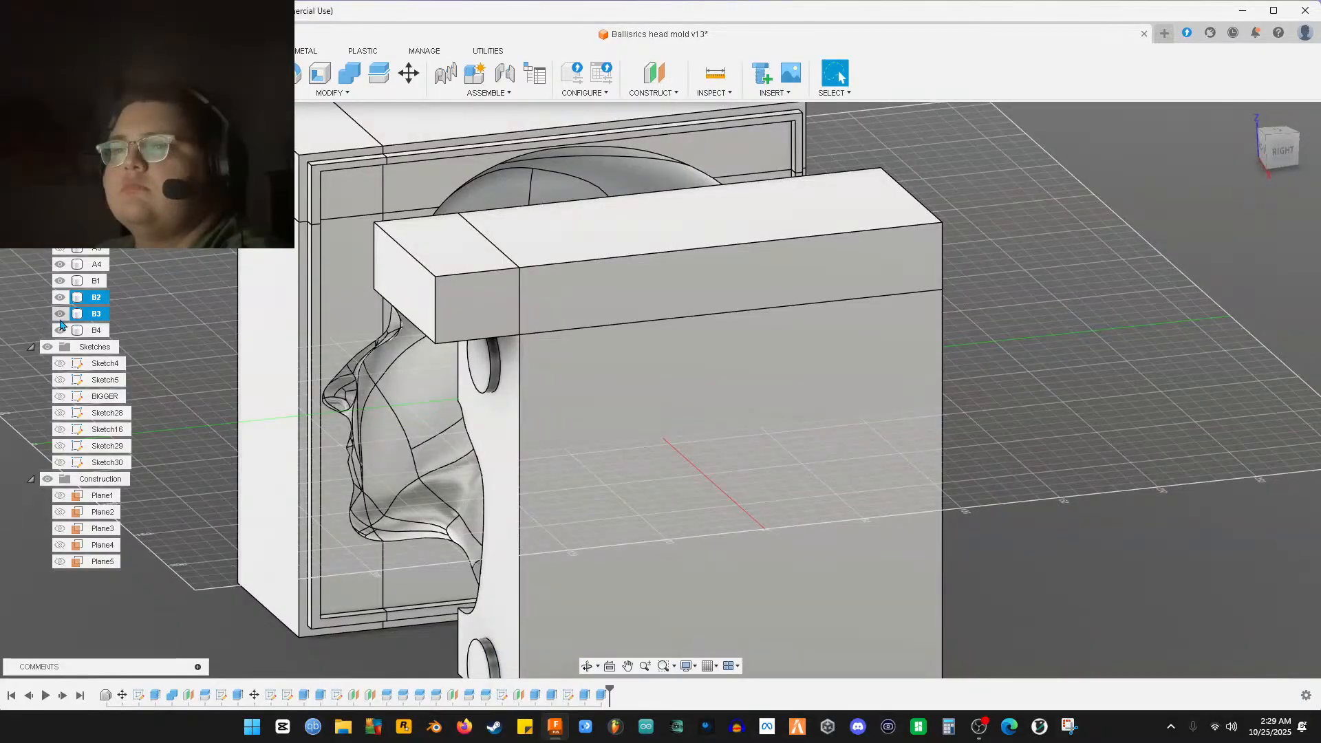
{"action": "middle_click_drag", "start_coordinate": [299, 300], "coordinate": [389, 331]}
Restore A3 and A4, toggle B1–B3 to check pins against recesses, then switch the stream to the break scene
{"action": "left_click", "coordinate": [60, 251]}
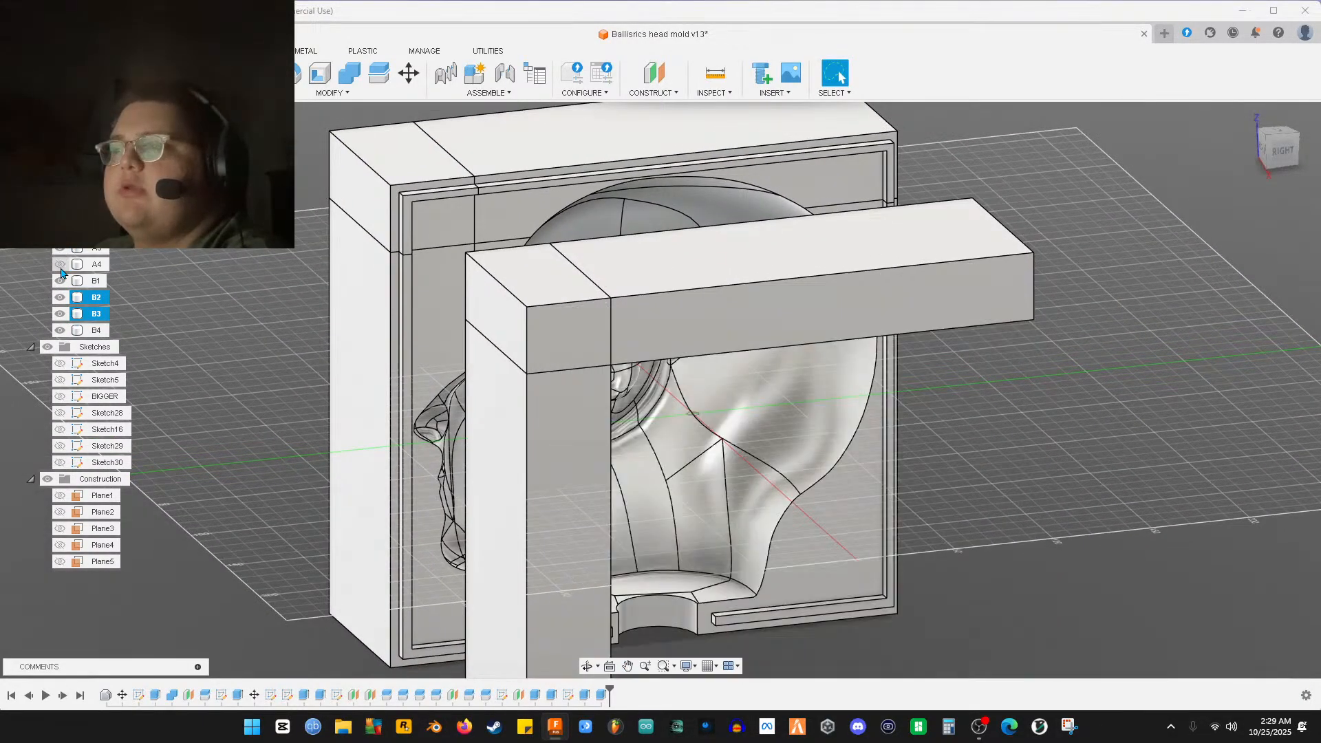
{"action": "left_click", "coordinate": [60, 267]}
{"action": "left_click", "coordinate": [60, 281]}
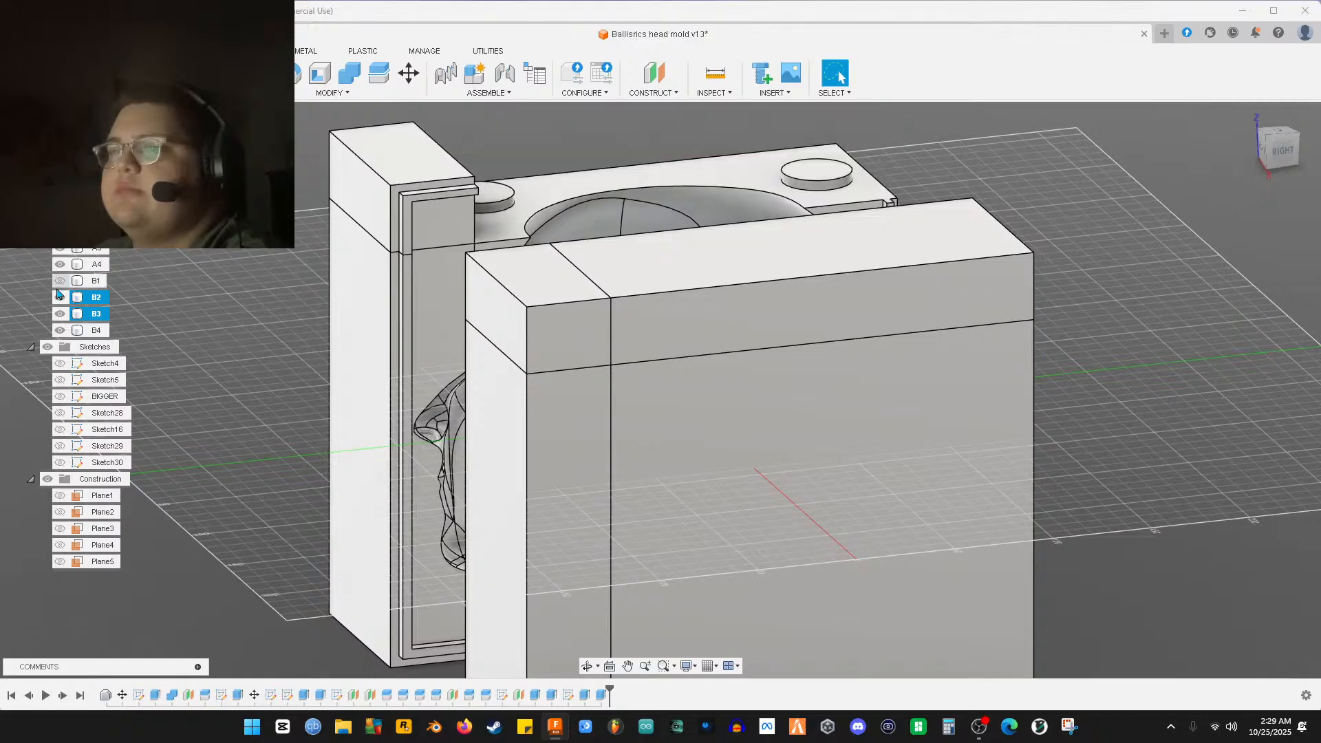
{"action": "left_click", "coordinate": [58, 285]}
{"action": "left_click", "coordinate": [60, 298]}
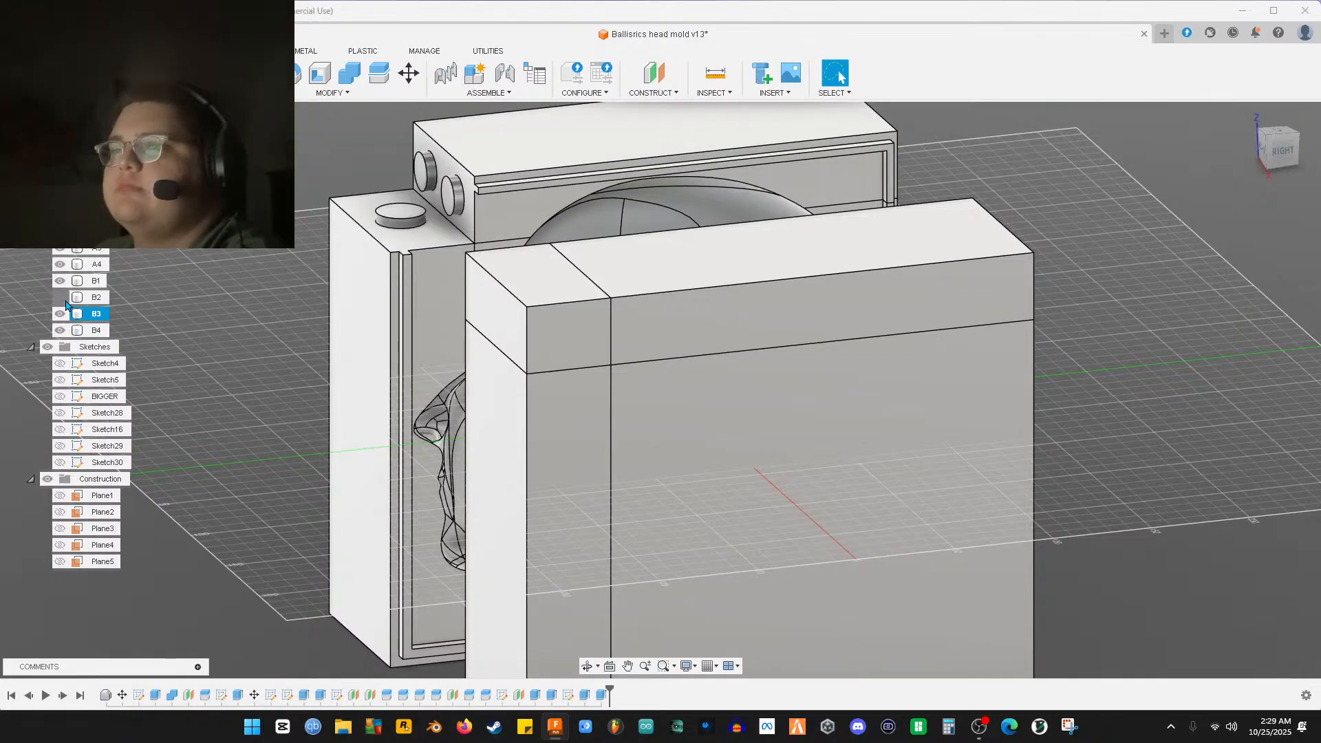
{"action": "left_click", "coordinate": [63, 313]}
{"action": "left_click", "coordinate": [61, 314]}
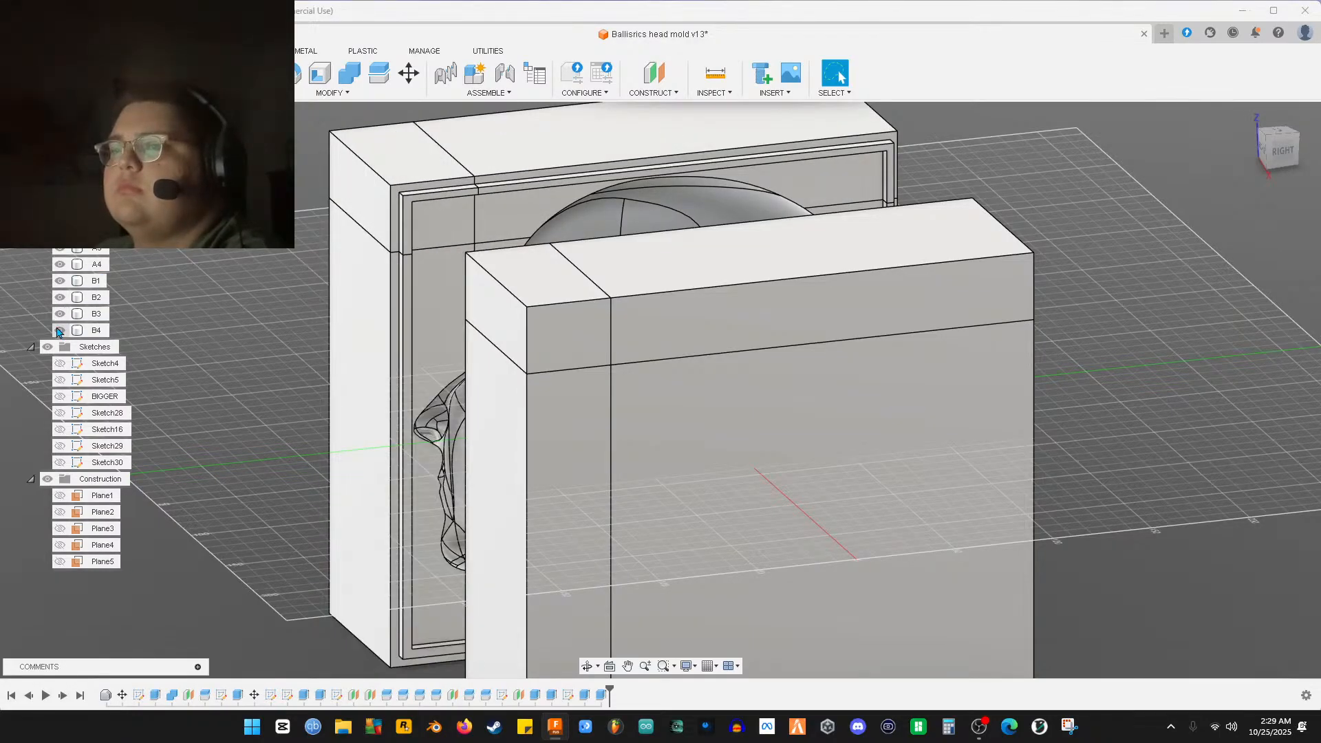
{"action": "middle_click_drag", "start_coordinate": [681, 433], "coordinate": [282, 327], "text": "shift"}
{"action": "left_click", "coordinate": [55, 315]}
{"action": "left_click", "coordinate": [60, 315]}
{"action": "middle_click_drag", "start_coordinate": [300, 324], "coordinate": [362, 322], "text": "shift"}
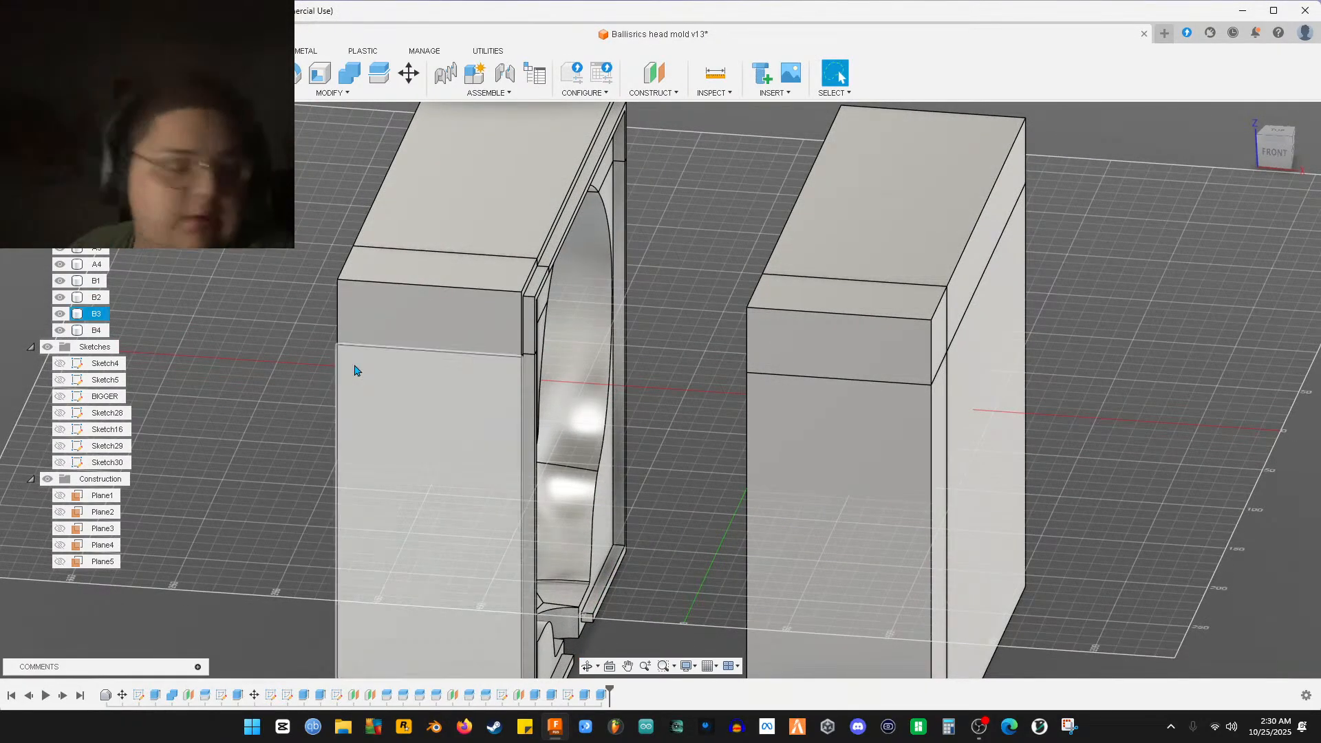
{"action": "left_click", "coordinate": [979, 726]}
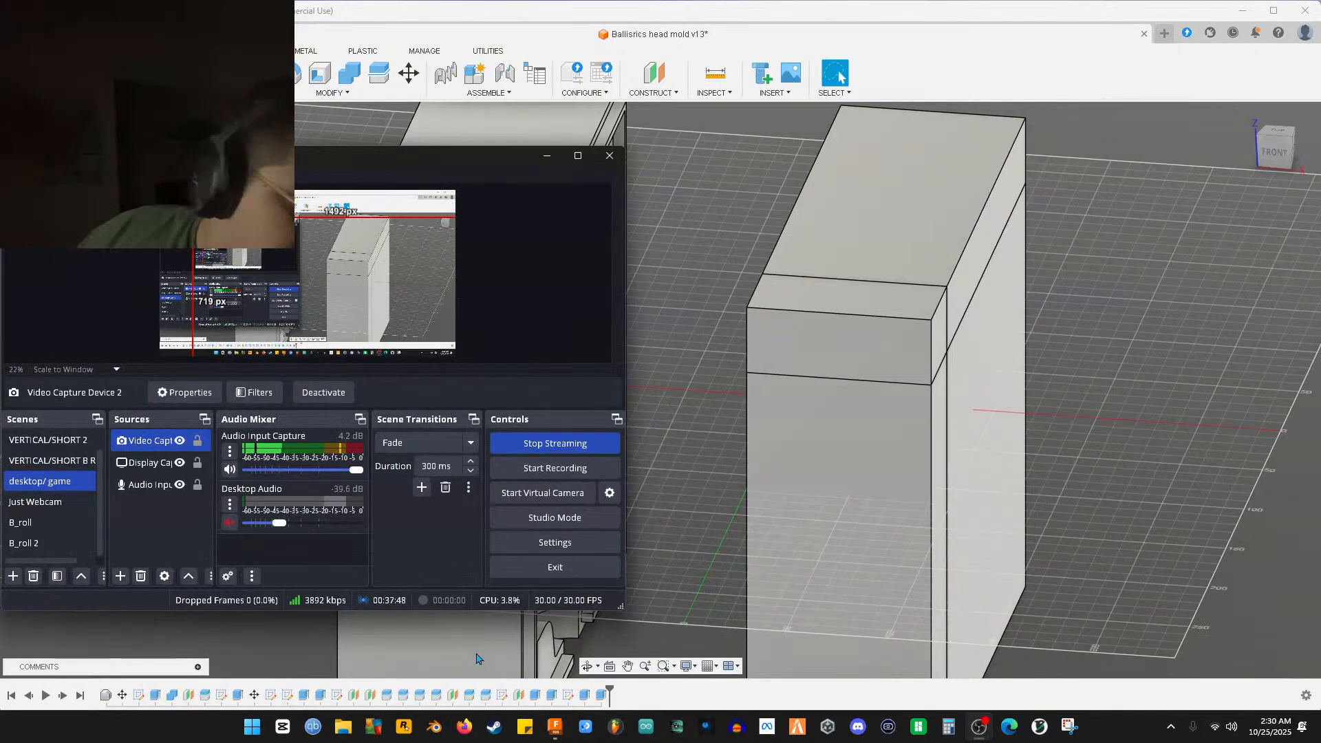
{"action": "left_click", "coordinate": [74, 544]}
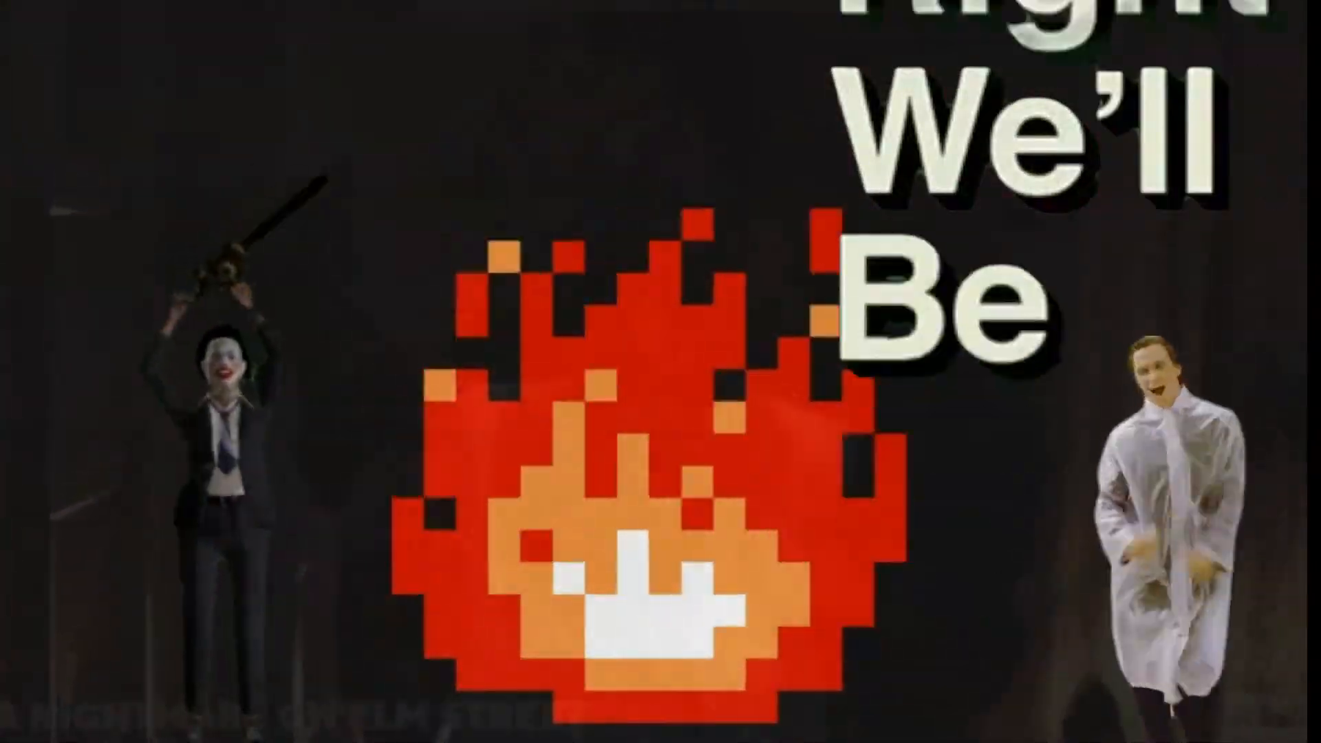
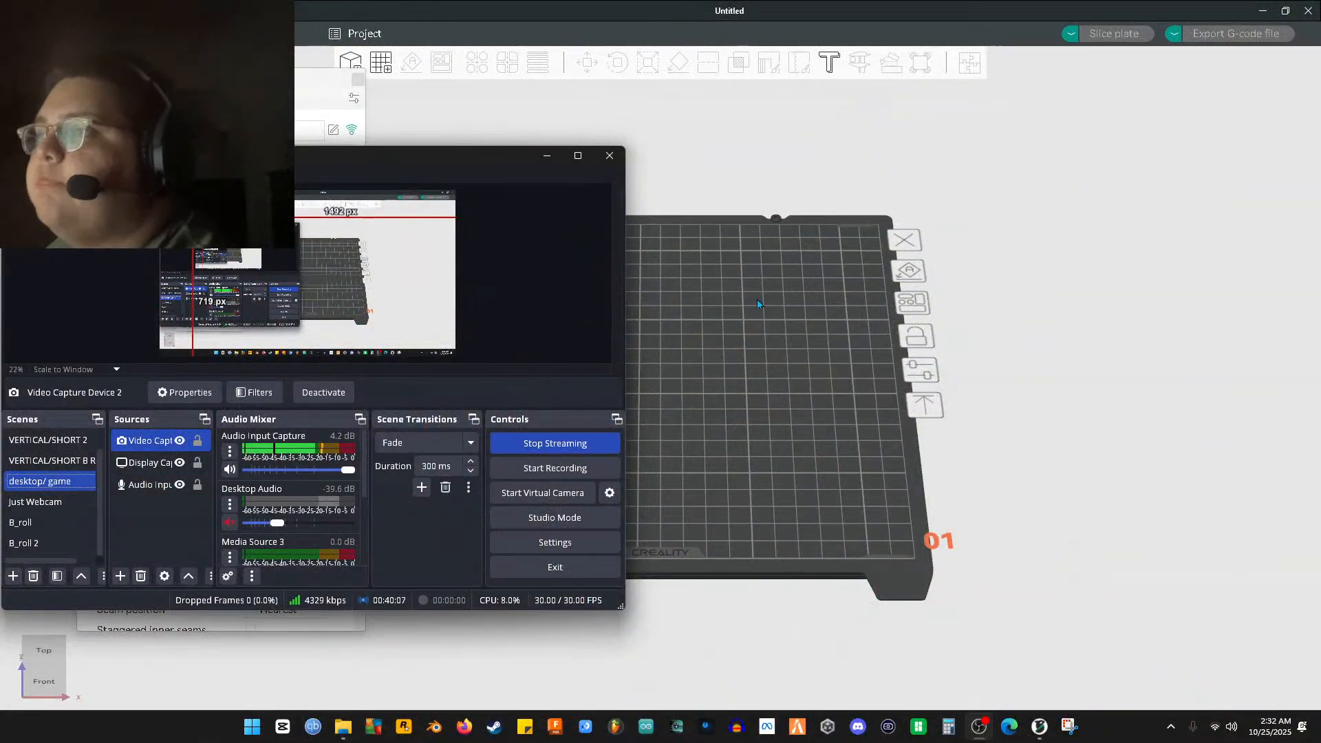
Drag A4.stl from File Explorer's folder 1 onto the Creality Print build plate
{"action": "left_click", "coordinate": [757, 304]}
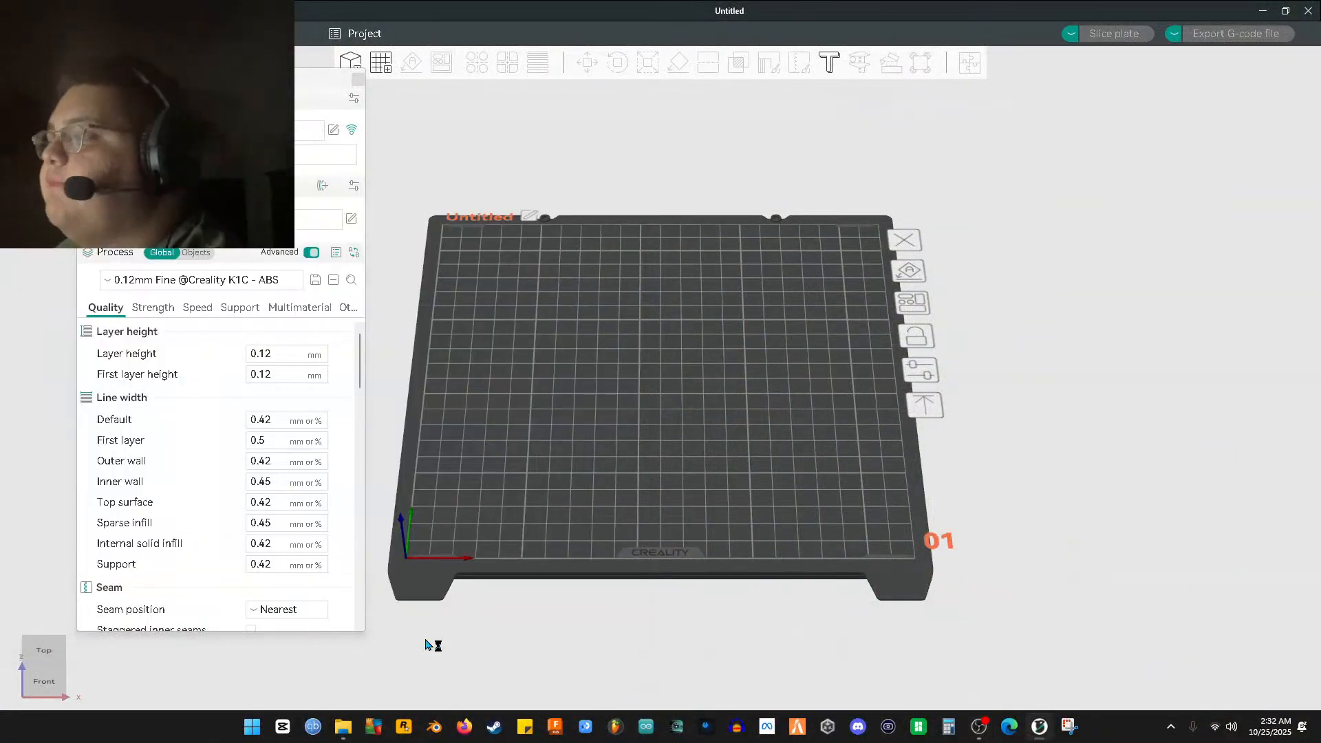
{"action": "left_click", "coordinate": [340, 726]}
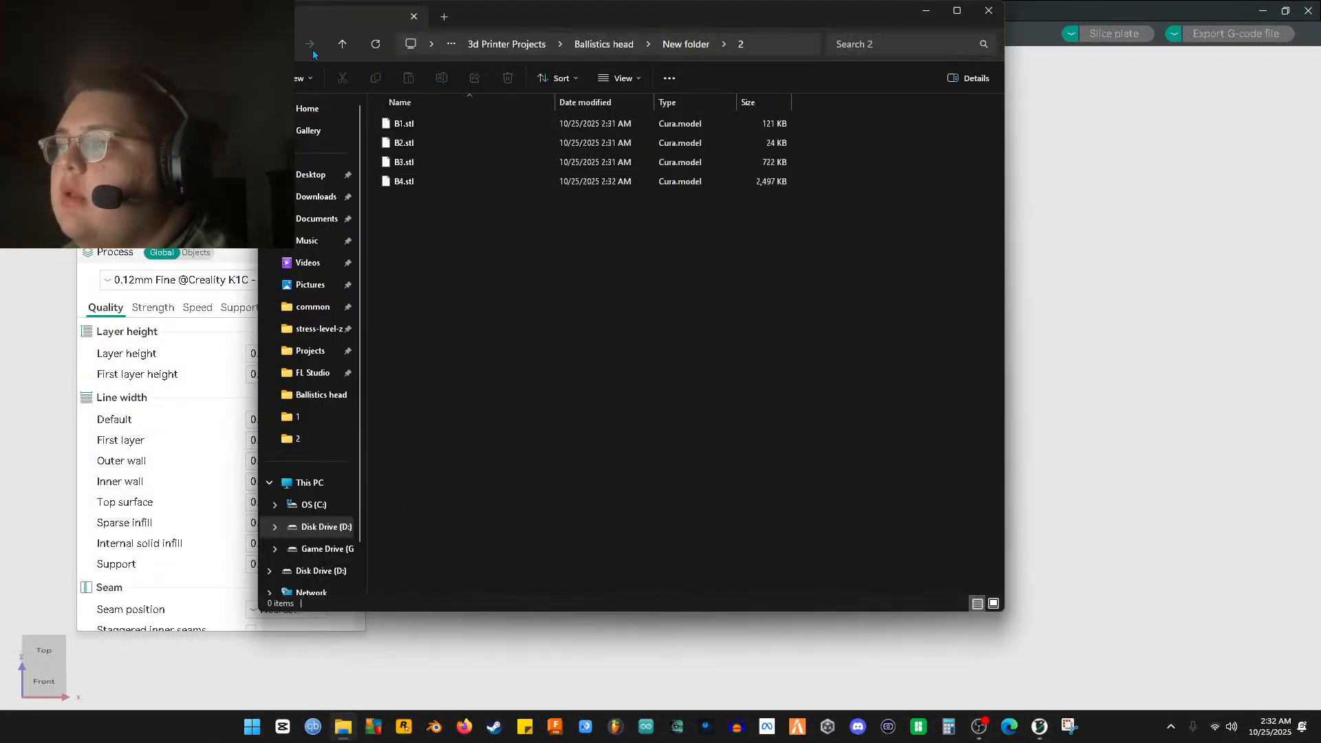
{"action": "double_click", "coordinate": [392, 122]}
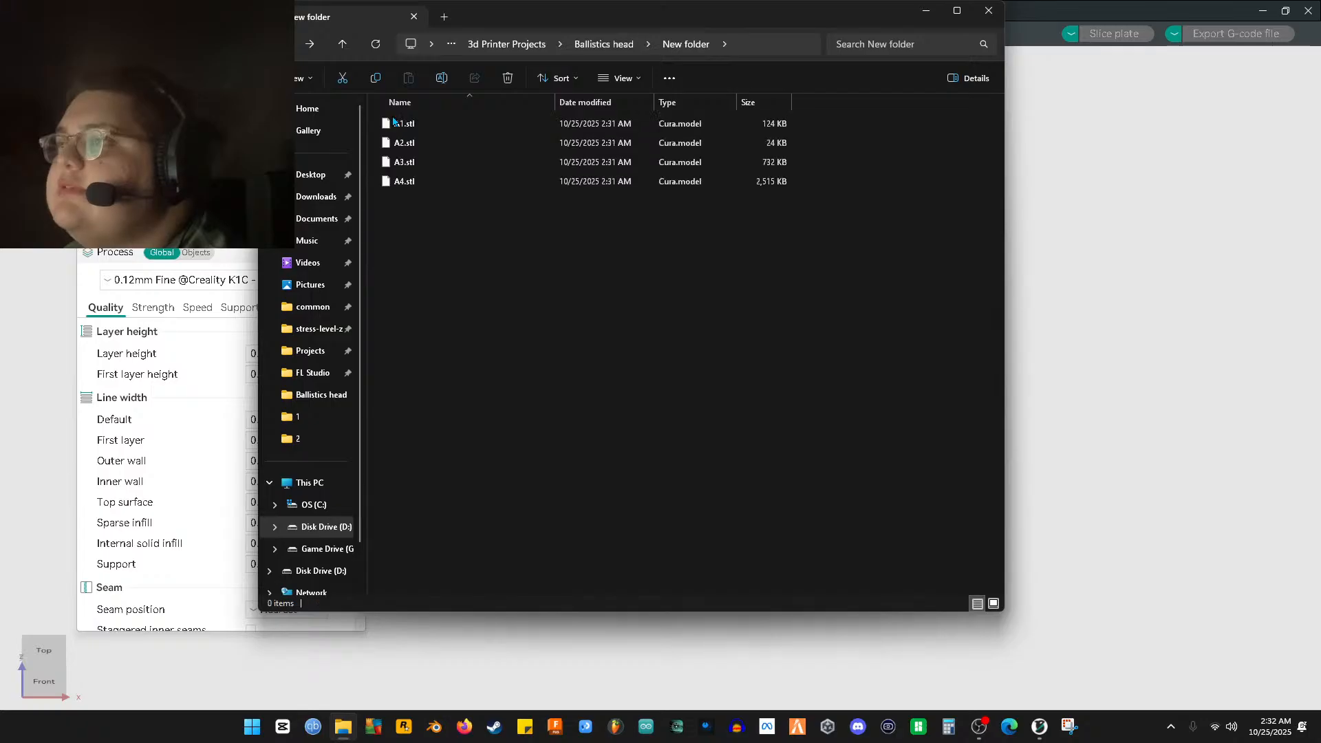
{"action": "left_click_drag", "start_coordinate": [410, 124], "coordinate": [1079, 375]}
Rotate the A4 mould half 90° with the Rotate gizmo so it lies flat on the plate
{"action": "mouse_move", "coordinate": [828, 386]}
{"action": "left_mouse_down"}
{"action": "mouse_move", "coordinate": [894, 362]}
{"action": "mouse_move", "coordinate": [834, 388]}
{"action": "left_mouse_up"}
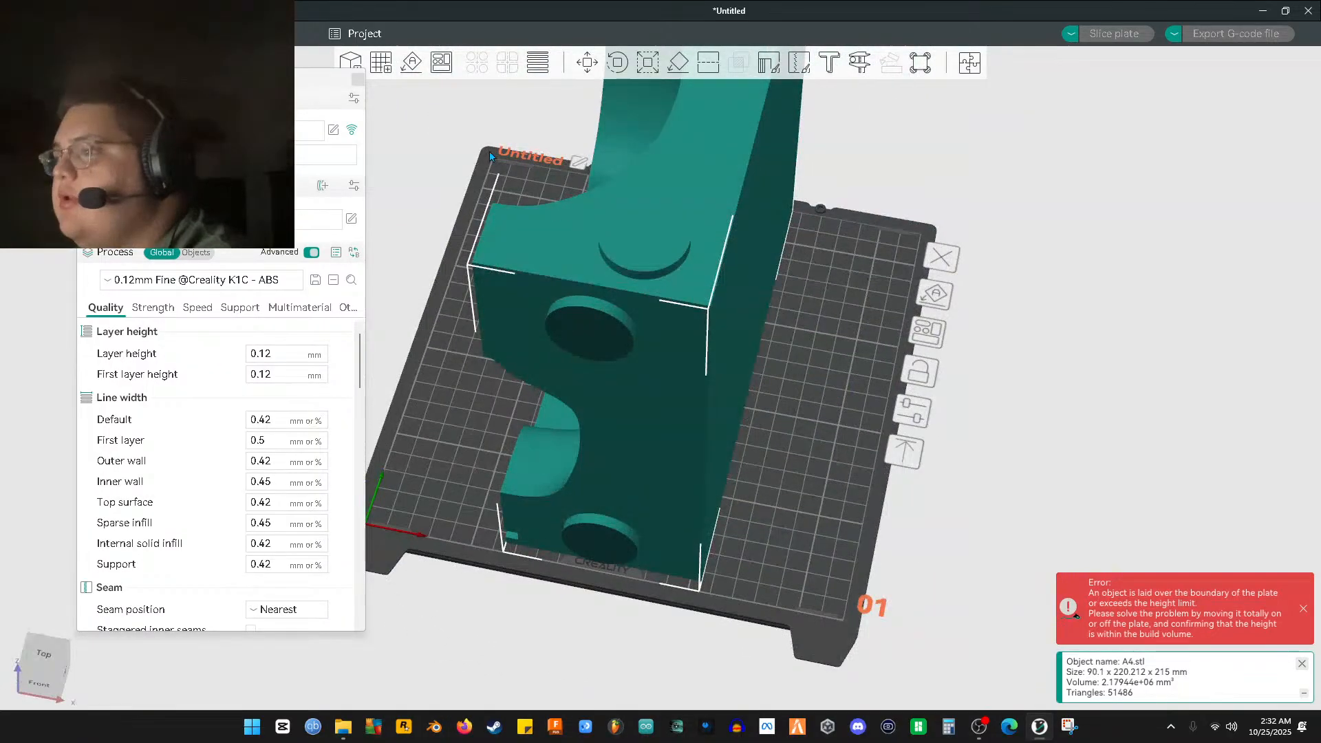
{"action": "left_click_drag", "start_coordinate": [663, 171], "coordinate": [751, 207]}
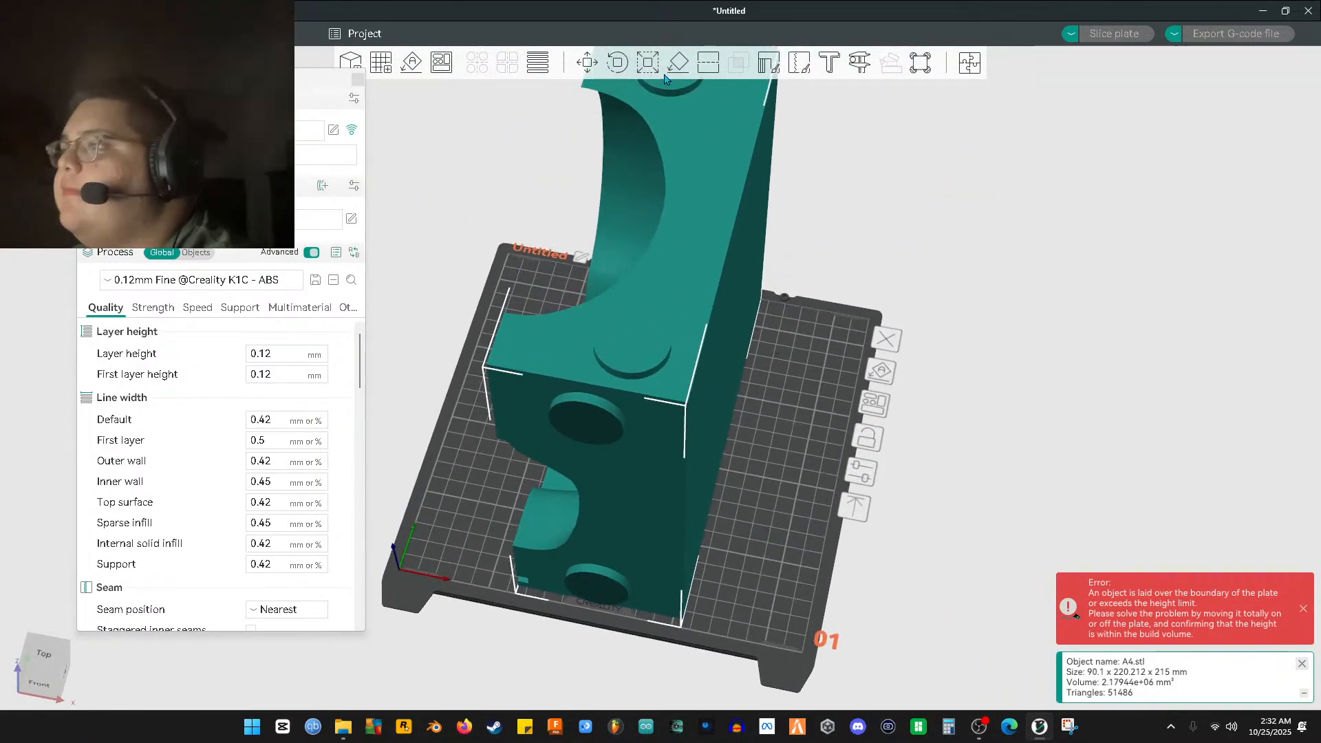
{"action": "left_click", "coordinate": [648, 63]}
{"action": "left_click", "coordinate": [619, 64]}
{"action": "left_click_drag", "start_coordinate": [769, 294], "coordinate": [913, 254]}
{"action": "middle_click_drag", "start_coordinate": [913, 254], "coordinate": [913, 365]}
{"action": "scroll", "coordinate": [919, 316], "scroll_direction": "up", "scroll_amount": 3}
{"action": "scroll", "coordinate": [902, 318], "scroll_direction": "down", "scroll_amount": 9}
{"action": "left_click_drag", "start_coordinate": [885, 286], "coordinate": [884, 259]}
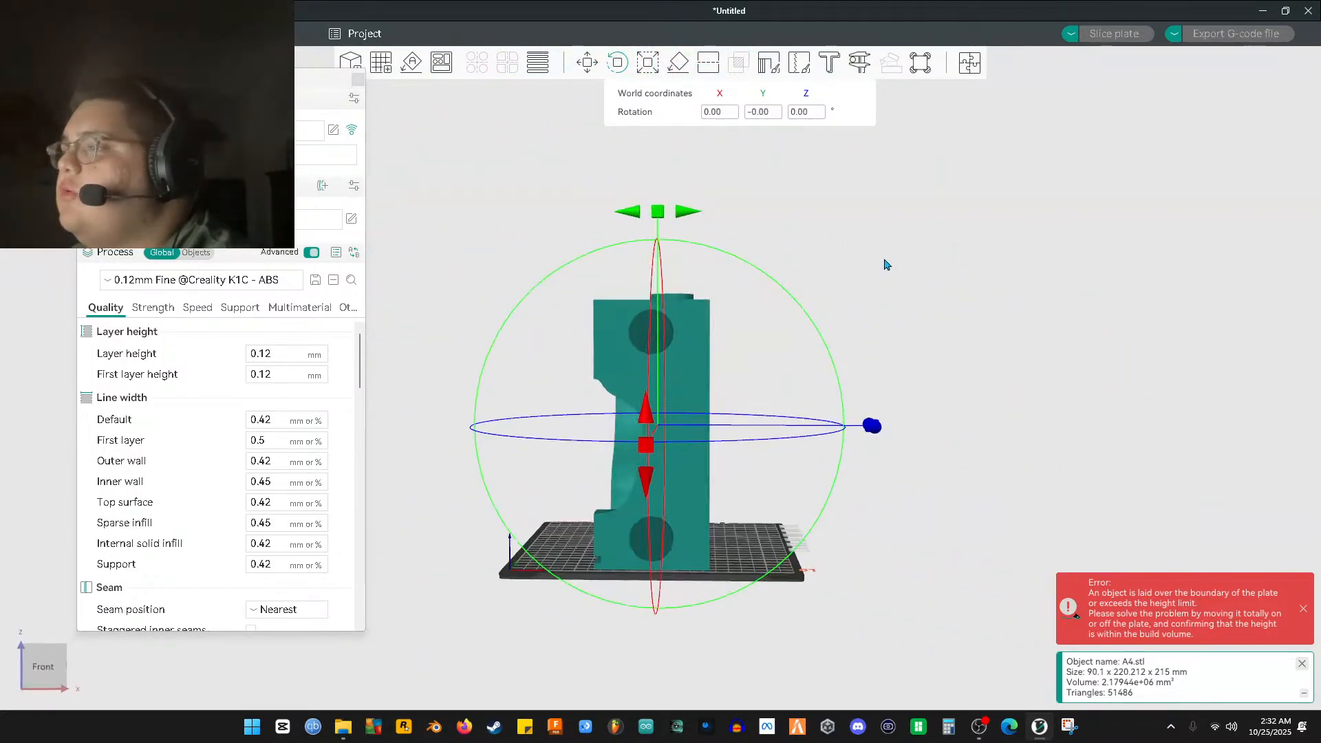
{"action": "left_click_drag", "start_coordinate": [691, 212], "coordinate": [767, 432]}
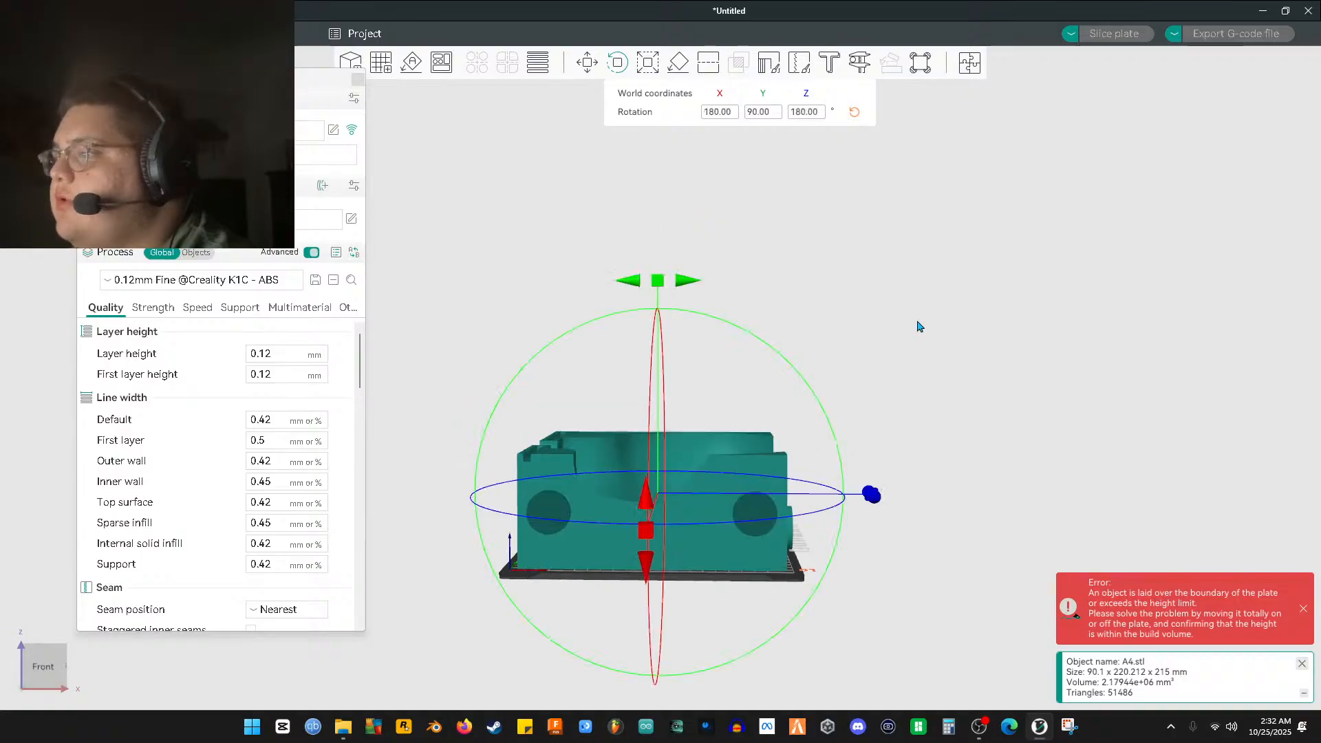
{"action": "middle_click_drag", "start_coordinate": [918, 321], "coordinate": [833, 414]}
{"action": "left_click_drag", "start_coordinate": [832, 419], "coordinate": [700, 390]}
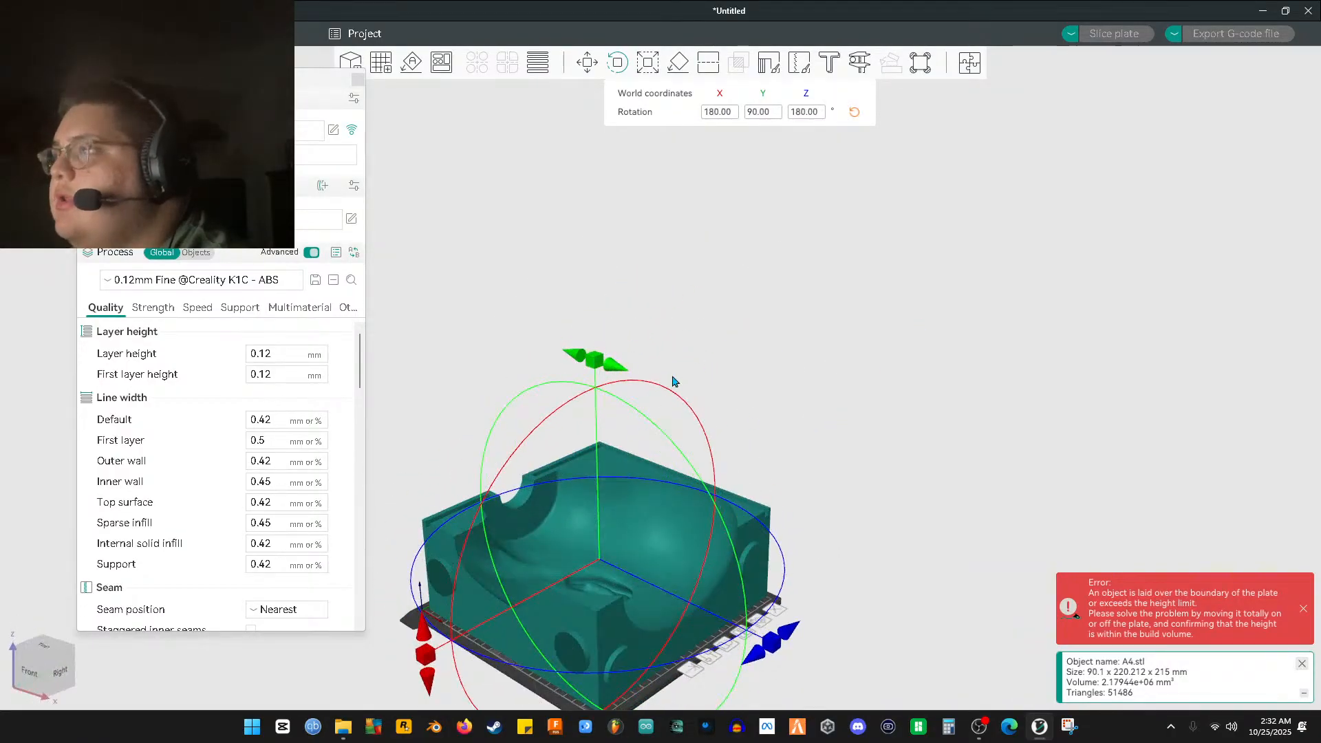
Scale A4 to 98% (210.7 × 215.8 × 88.3 mm) to clear the build-volume error
{"action": "left_click", "coordinate": [655, 63]}
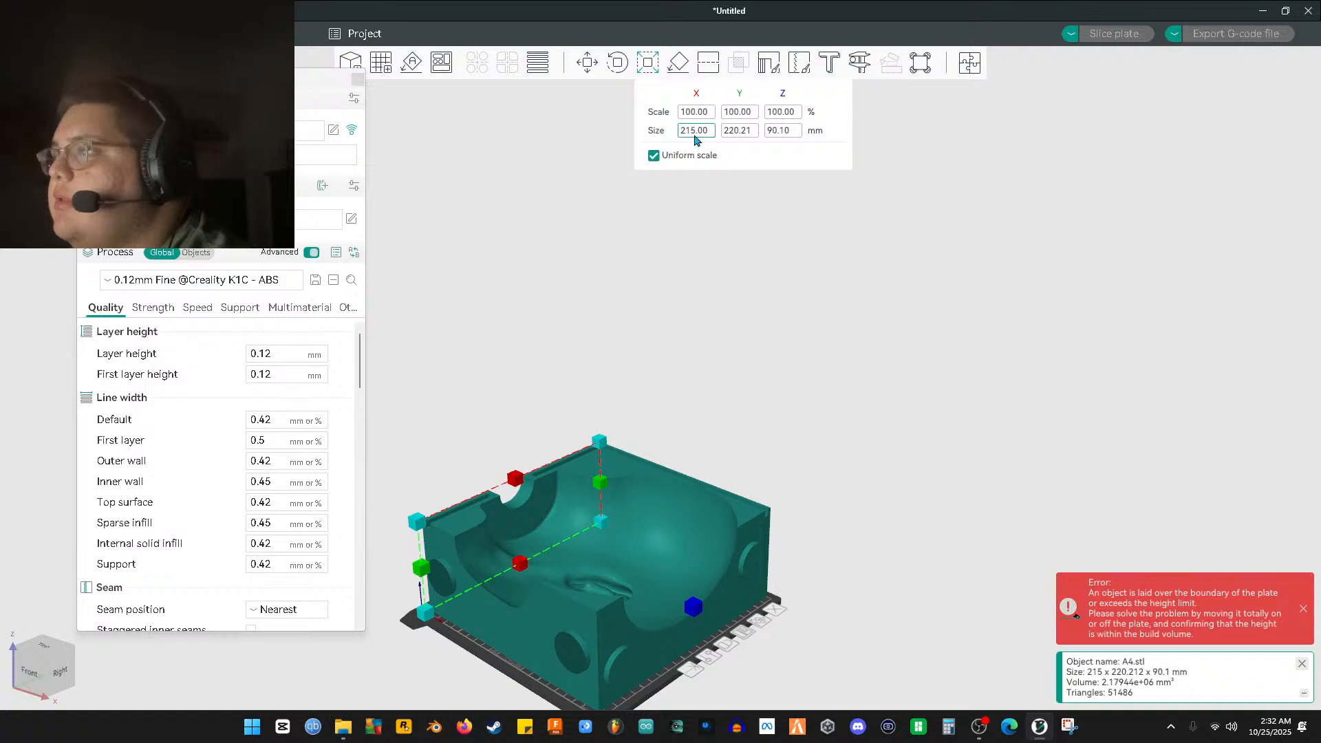
{"action": "type", "text": "98"}
{"action": "key", "text": "Return"}
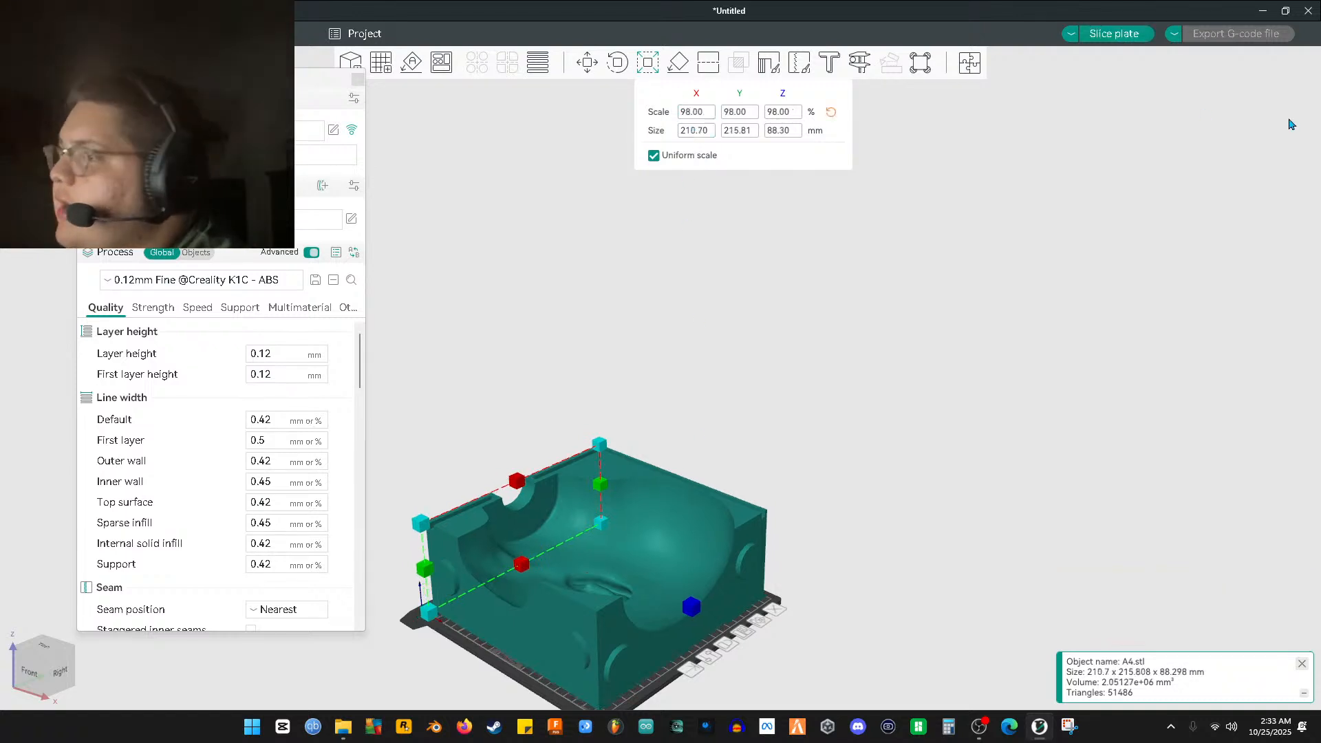
{"action": "left_click_drag", "start_coordinate": [723, 232], "coordinate": [873, 142]}
{"action": "left_click", "coordinate": [871, 435]}
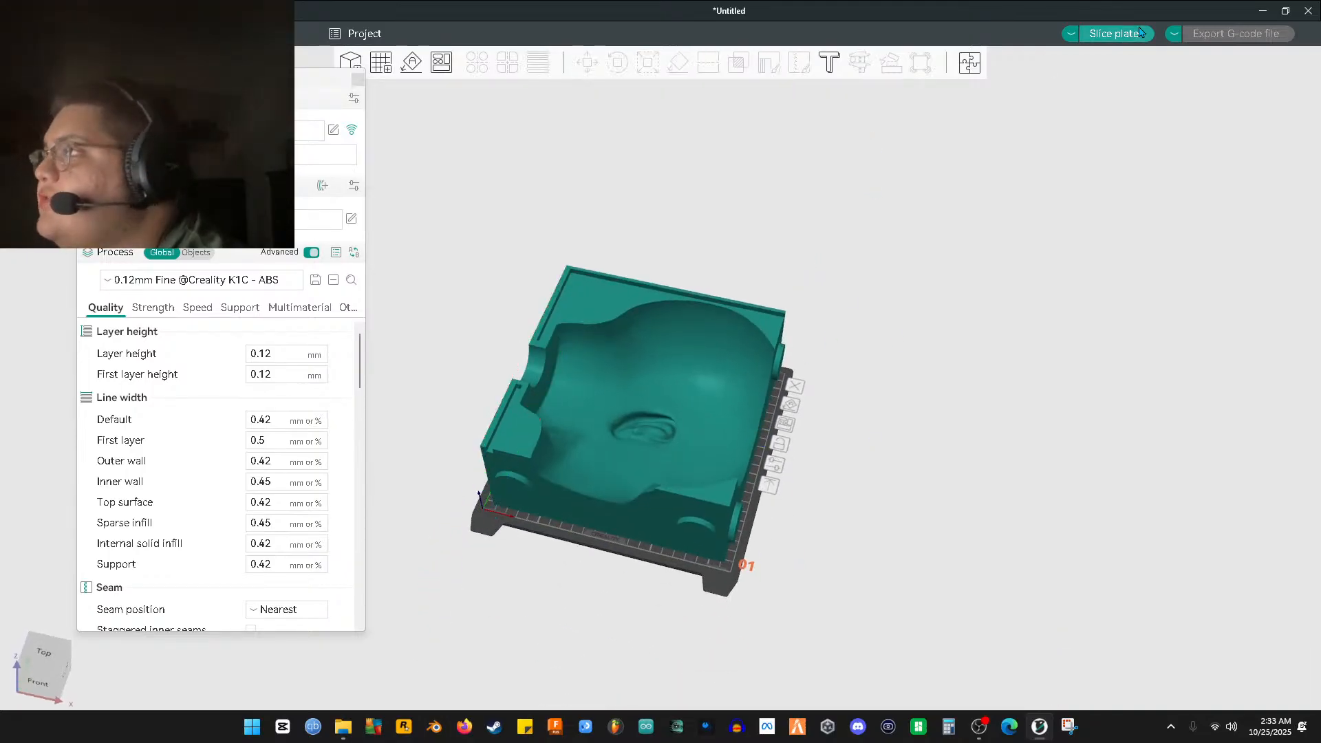
Slice the plate and inspect the preview: 1d13h37m print using 1237.83 g of filament
{"action": "left_click", "coordinate": [1137, 35]}
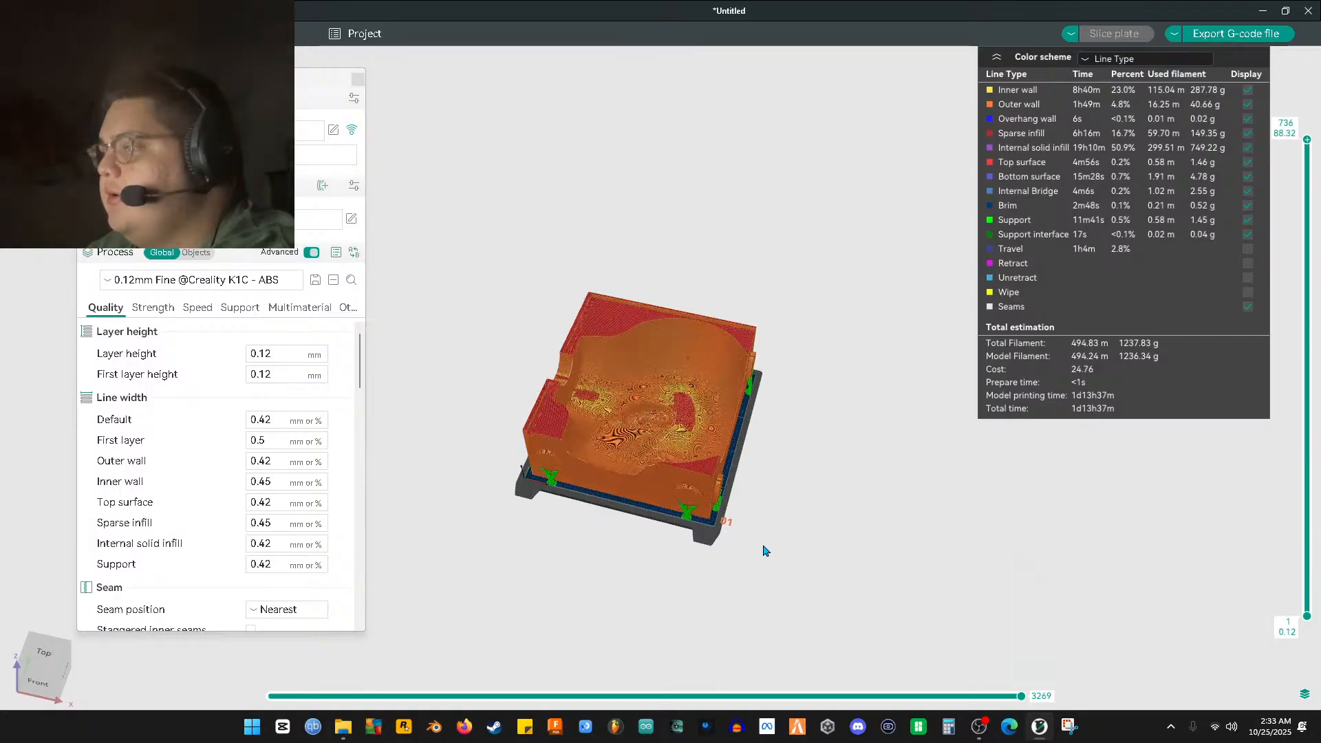
{"action": "scroll", "coordinate": [812, 530], "scroll_direction": "up", "scroll_amount": 4}
{"action": "left_click_drag", "start_coordinate": [878, 521], "coordinate": [858, 591]}
Back in Prepare, delete the A4 half and drag A1.stl onto the plate
{"action": "key", "text": "Tab"}
{"action": "left_click", "coordinate": [659, 461]}
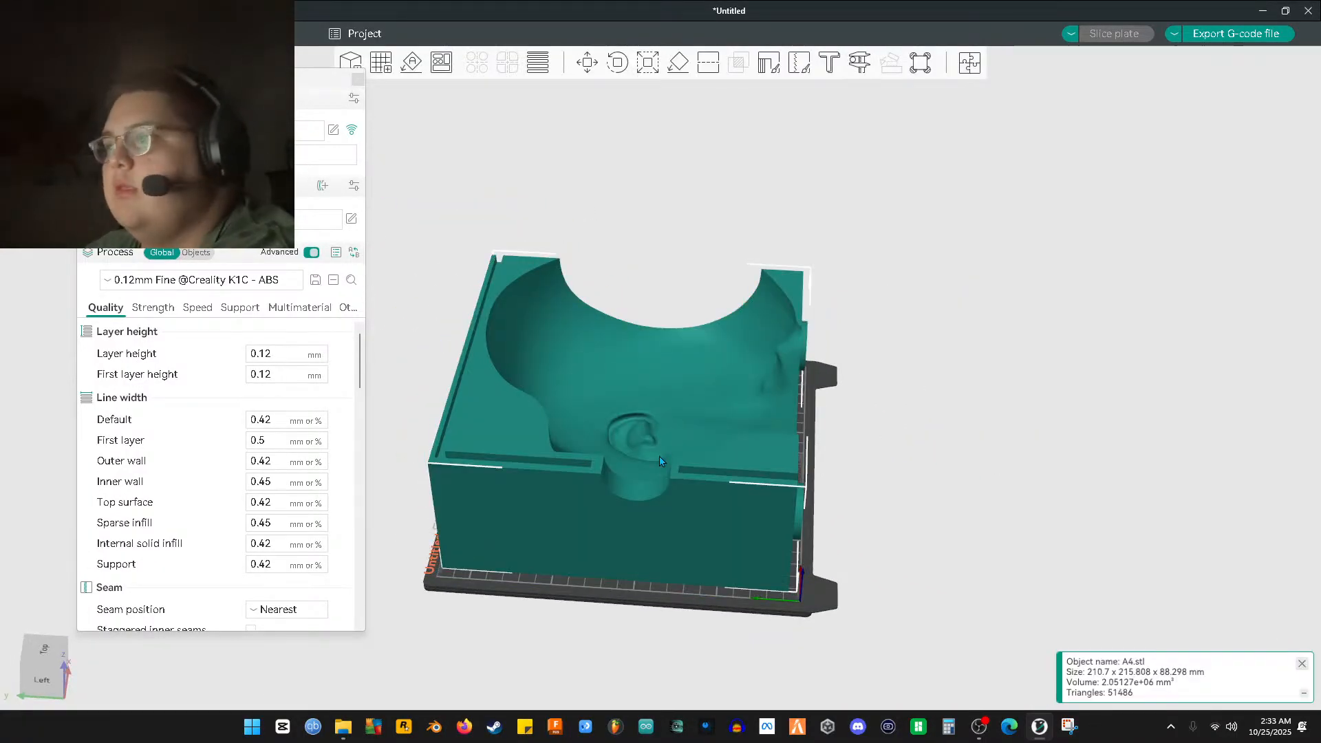
{"action": "key", "text": "Delete"}
{"action": "left_click", "coordinate": [344, 728]}
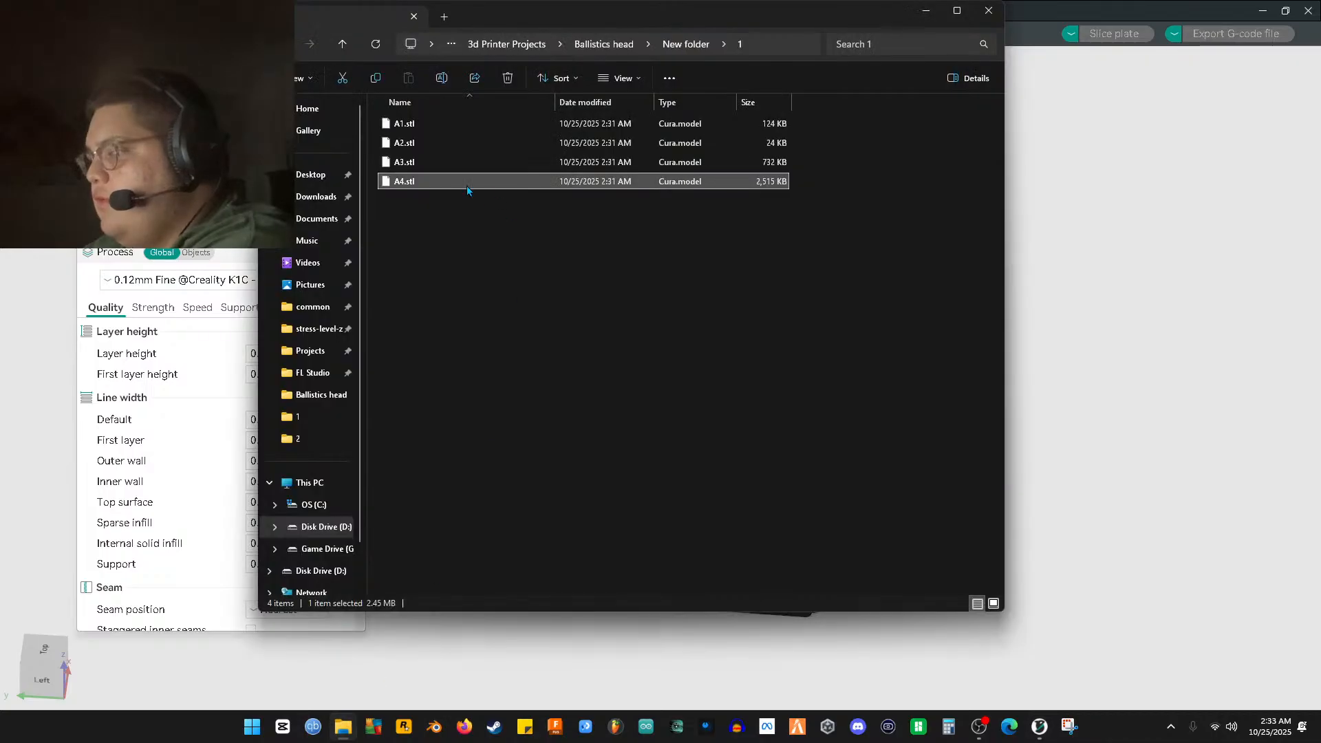
{"action": "left_click", "coordinate": [404, 125]}
{"action": "left_click_drag", "start_coordinate": [404, 127], "coordinate": [1097, 301]}
{"action": "mouse_move", "coordinate": [828, 460]}
{"action": "left_mouse_down"}
{"action": "mouse_move", "coordinate": [901, 443]}
{"action": "mouse_move", "coordinate": [832, 476]}
{"action": "left_mouse_up"}
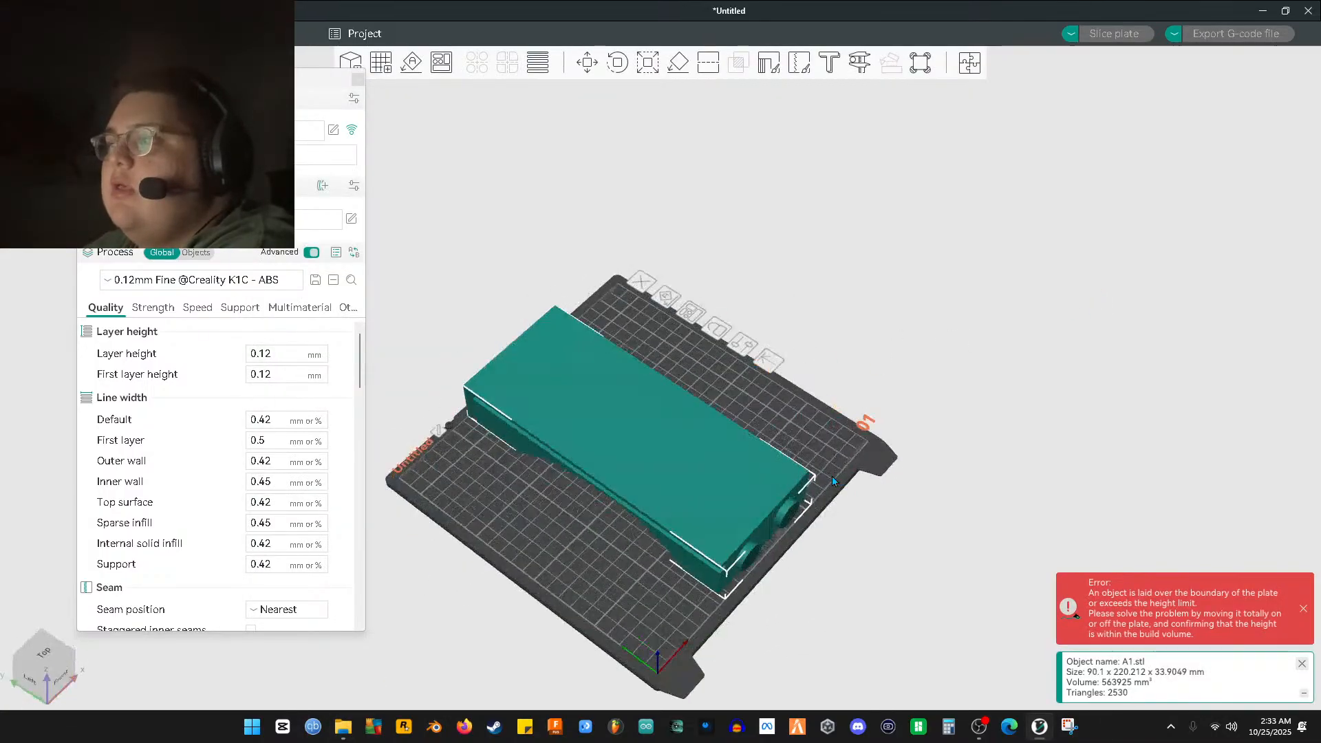
Scale the A1 piece to 98%
{"action": "left_click", "coordinate": [622, 65]}
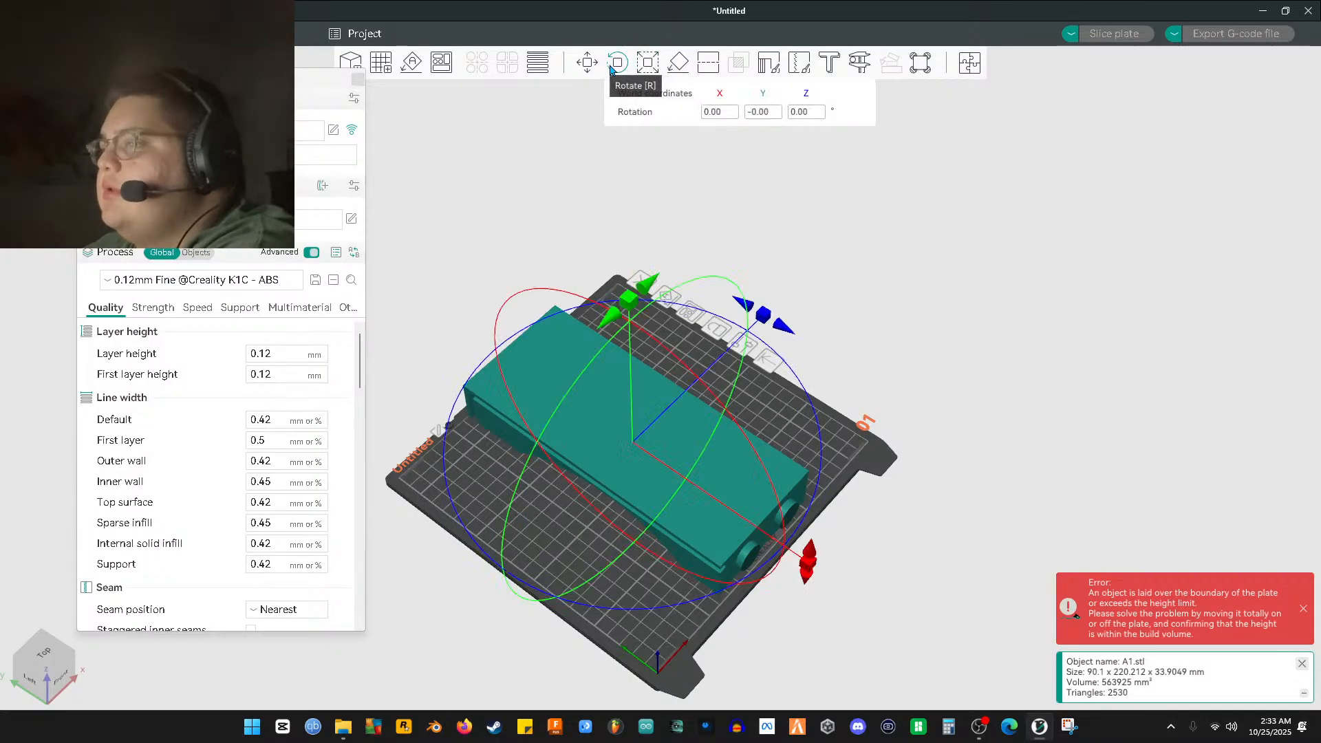
{"action": "left_click", "coordinate": [647, 63]}
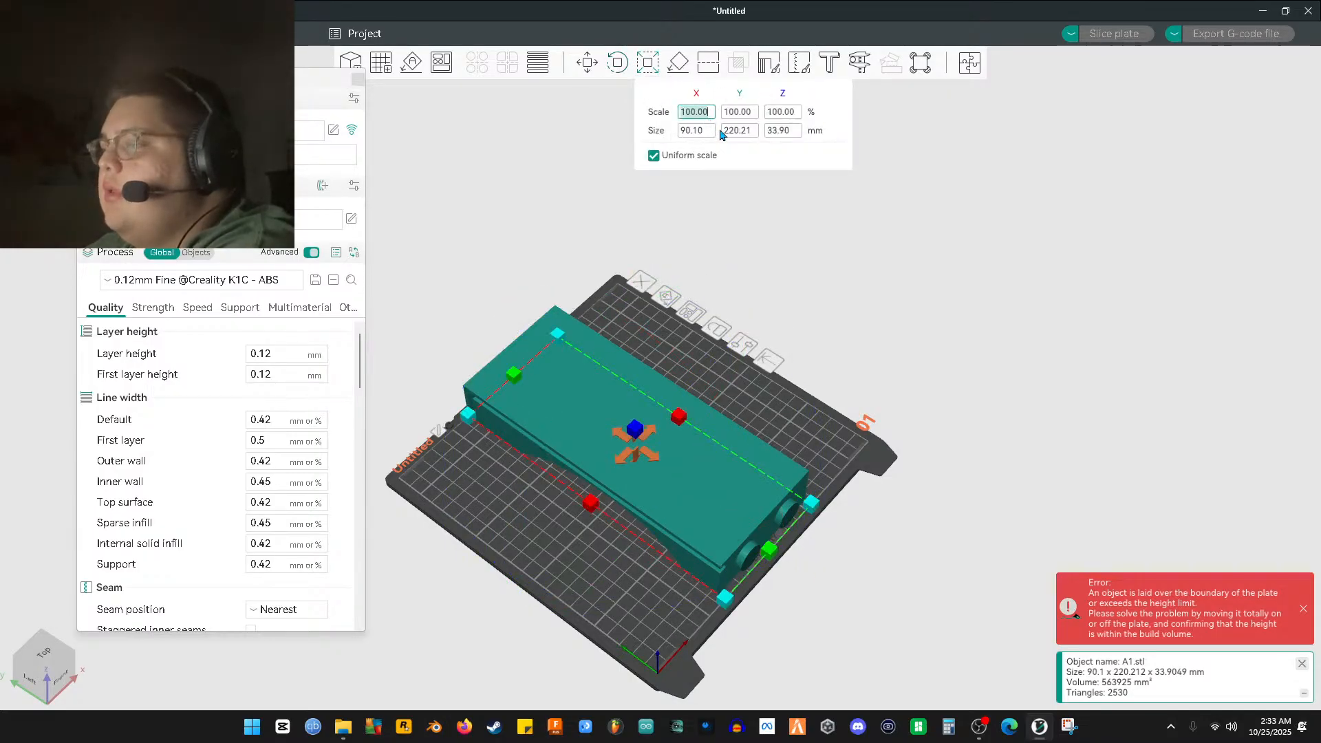
{"action": "type", "text": "98"}
{"action": "key", "text": "Return"}
{"action": "key", "text": "5"}
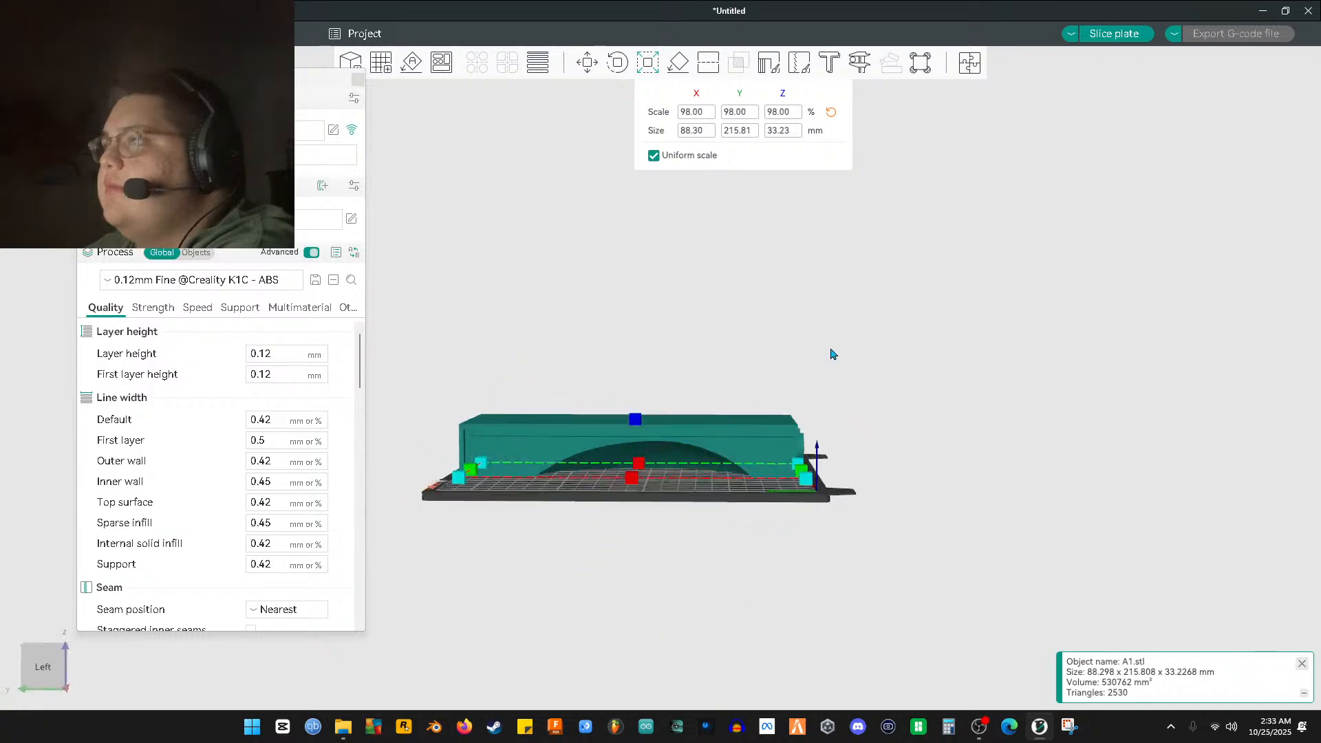
{"action": "left_click_drag", "start_coordinate": [857, 351], "coordinate": [779, 401]}
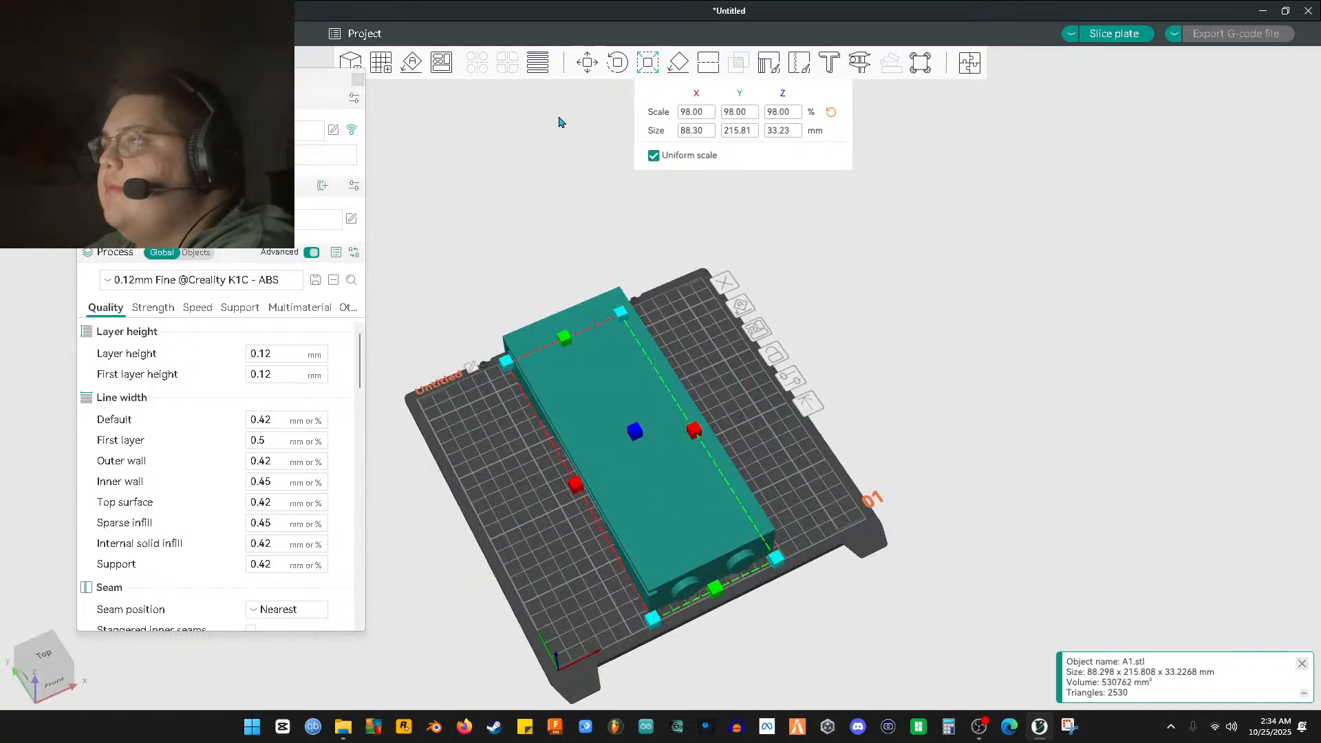
Rotate A1 to stand upright, then delete it from the plate
{"action": "left_click", "coordinate": [615, 64]}
{"action": "key", "text": "0"}
{"action": "left_click_drag", "start_coordinate": [771, 272], "coordinate": [754, 453]}
{"action": "key", "text": "r"}
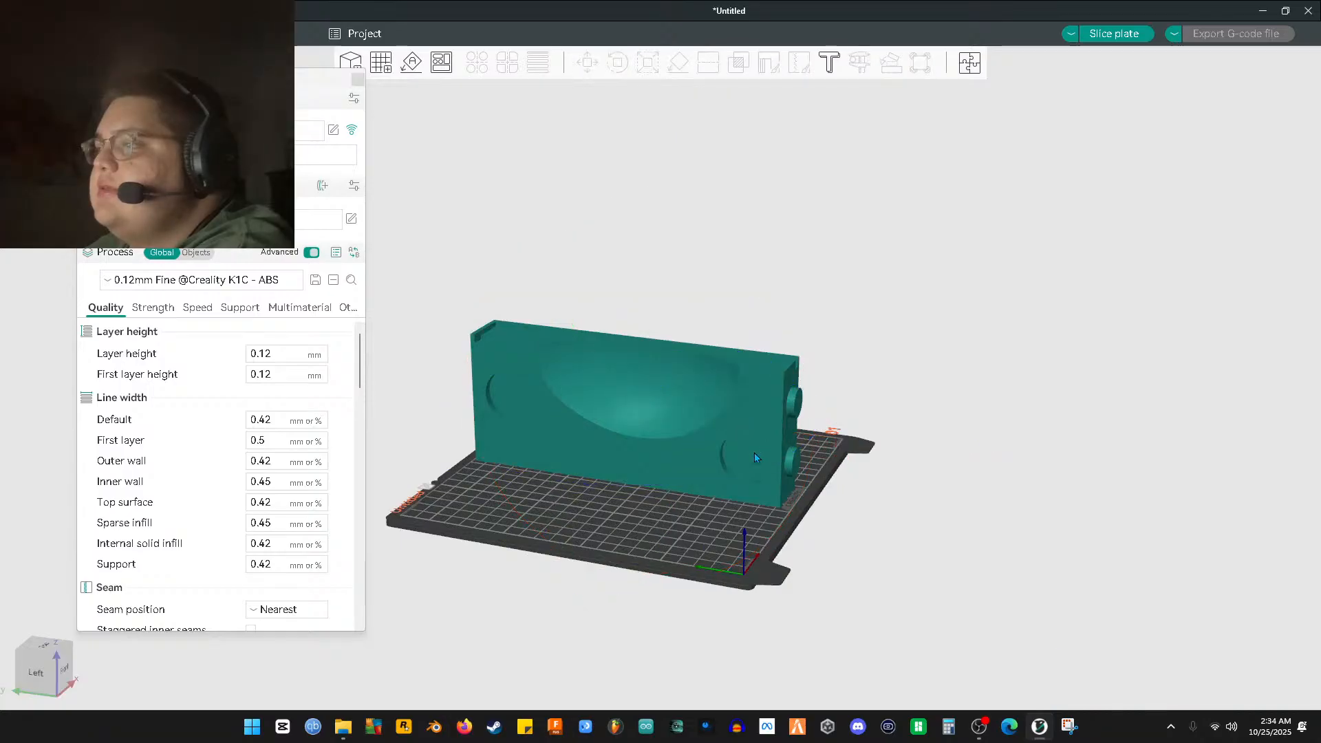
{"action": "key", "text": "Delete"}
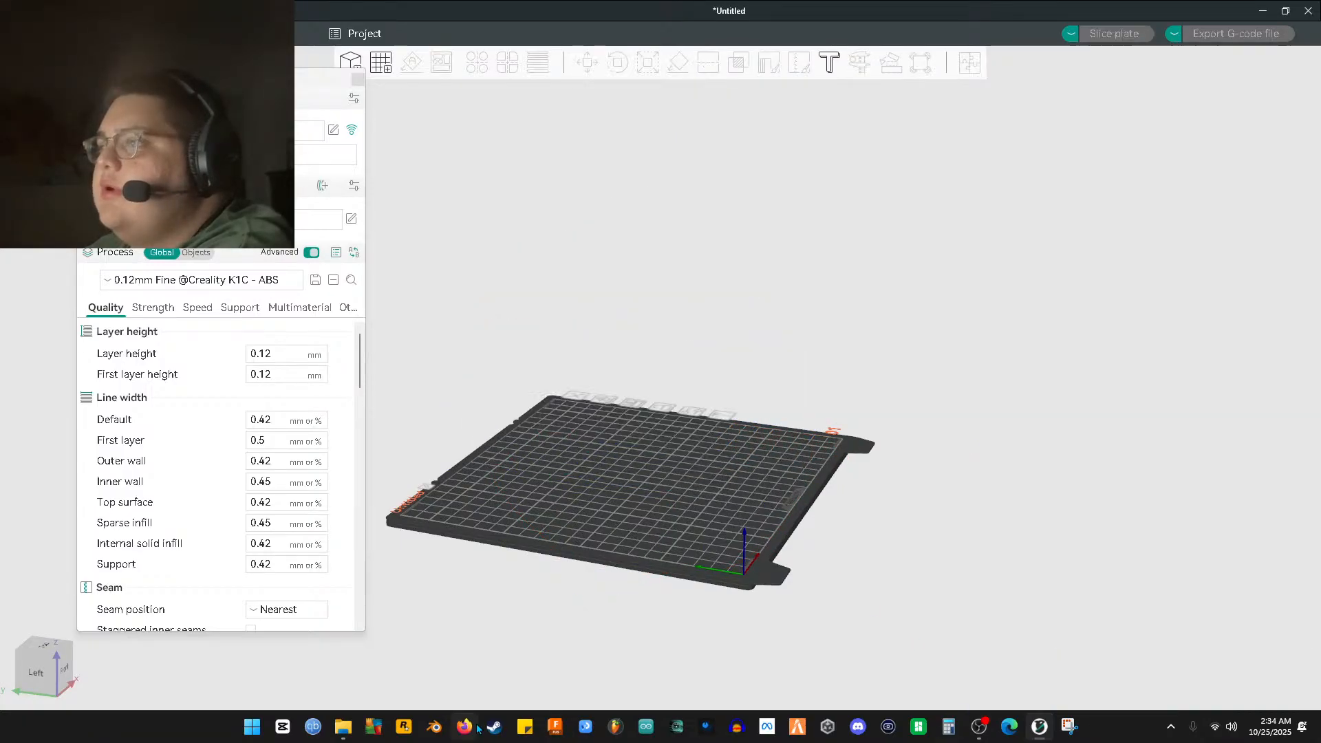
Load A2.stl from Explorer onto the plate, then delete it
{"action": "left_click", "coordinate": [351, 735]}
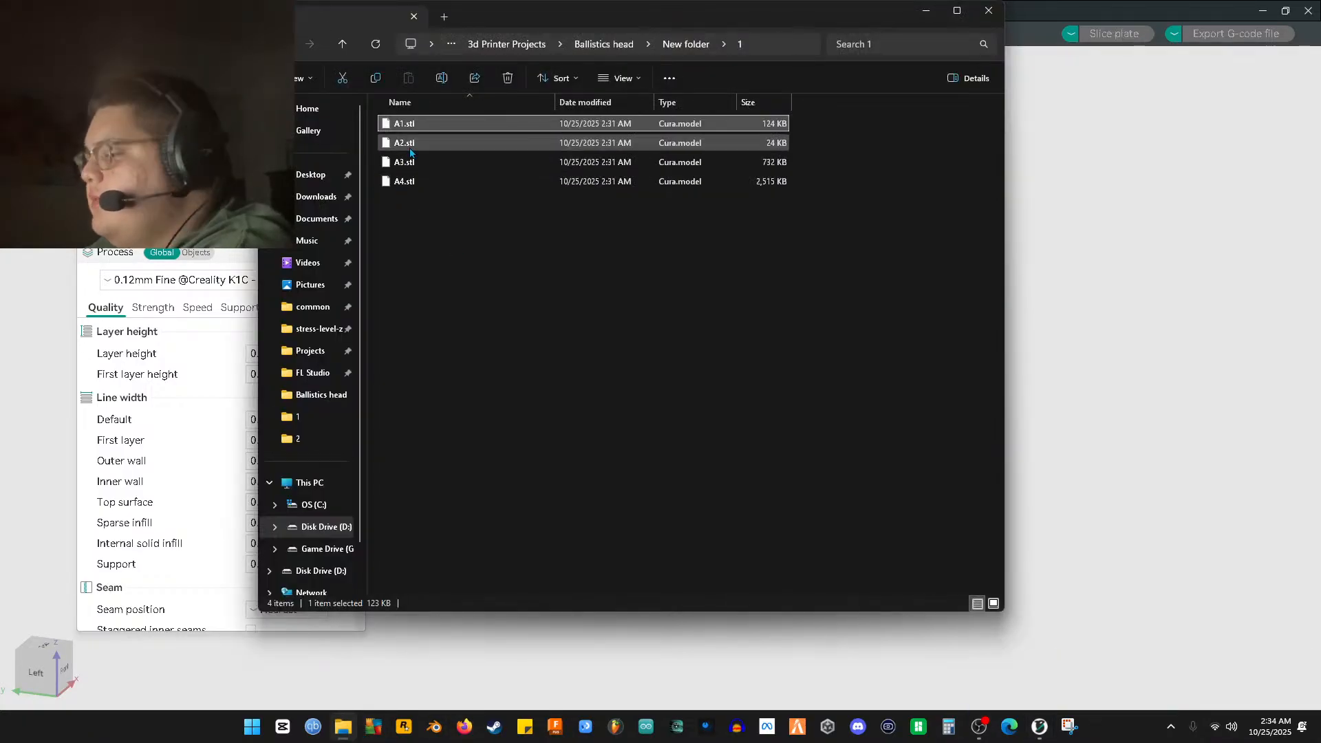
{"action": "left_click_drag", "start_coordinate": [413, 145], "coordinate": [1073, 344]}
{"action": "mouse_move", "coordinate": [709, 459]}
{"action": "left_mouse_down"}
{"action": "mouse_move", "coordinate": [754, 459]}
{"action": "mouse_move", "coordinate": [700, 462]}
{"action": "left_mouse_up"}
{"action": "key", "text": "Delete"}
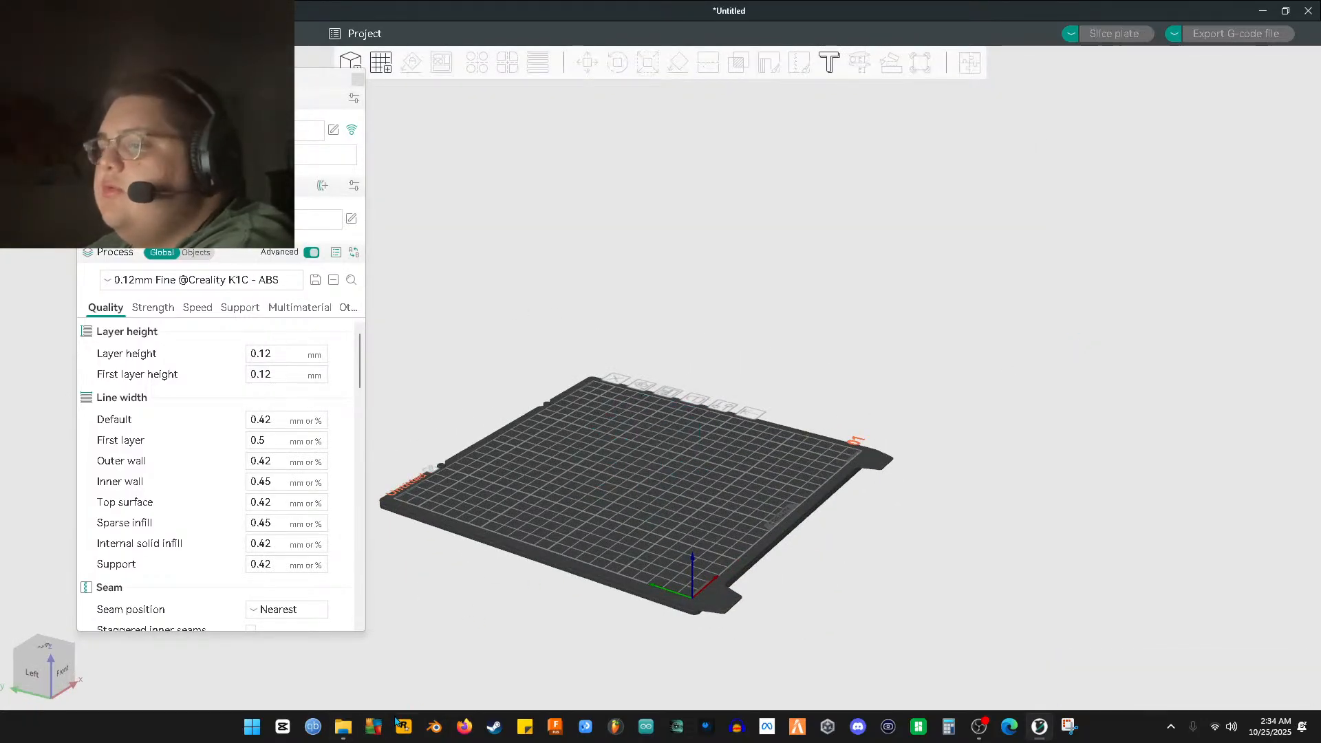
Load the 215 mm-tall A3.stl face mould, orbit to inspect it, then delete it
{"action": "left_click", "coordinate": [342, 727]}
{"action": "left_click_drag", "start_coordinate": [388, 169], "coordinate": [1059, 262]}
{"action": "left_click_drag", "start_coordinate": [910, 352], "coordinate": [707, 319]}
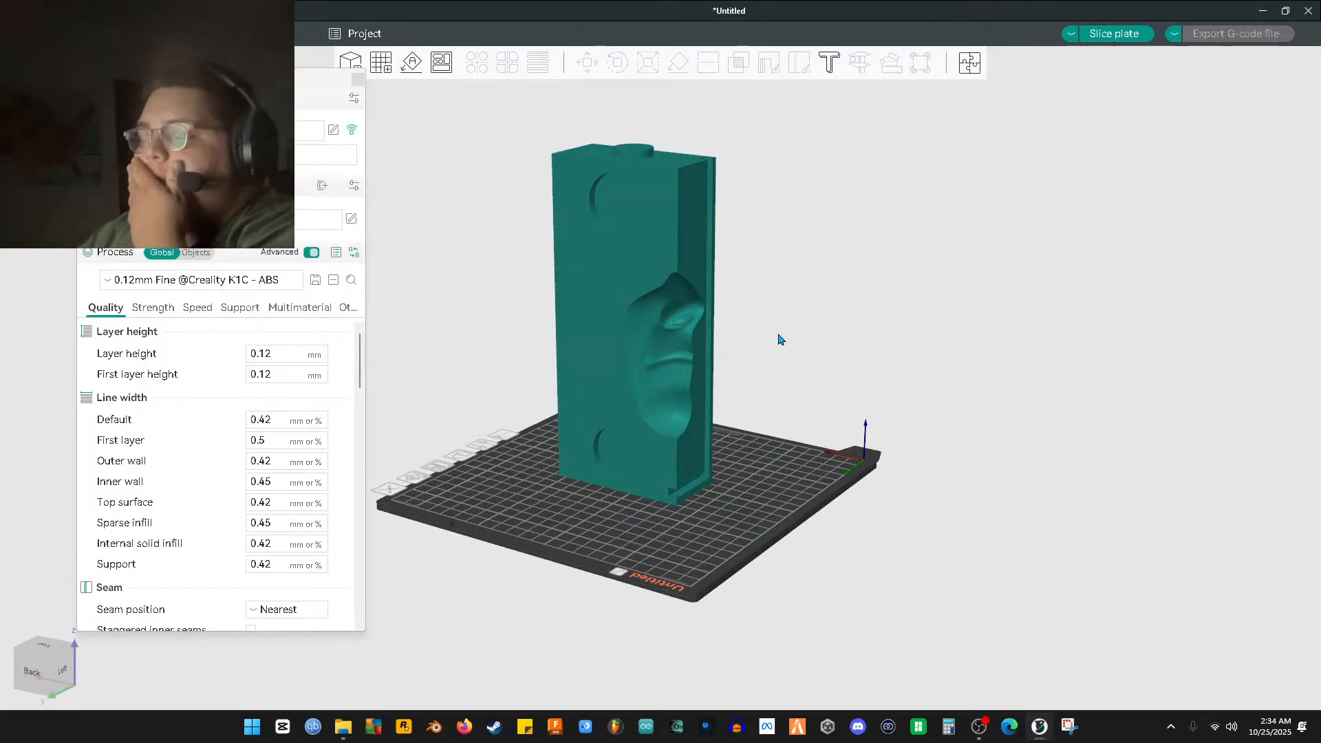
{"action": "left_click", "coordinate": [667, 340]}
{"action": "key", "text": "Delete"}
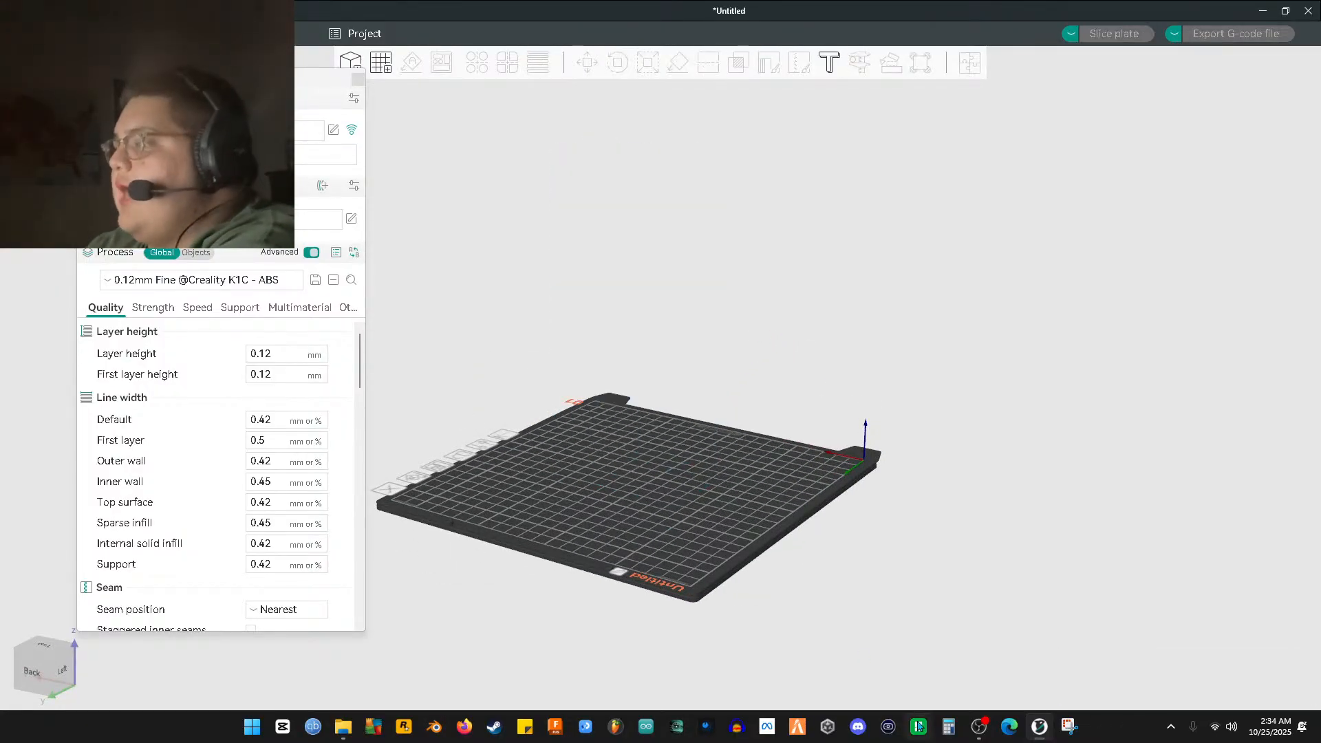
Drag A4.stl back onto the plate from File Explorer
{"action": "left_click", "coordinate": [343, 727]}
{"action": "left_click_drag", "start_coordinate": [398, 187], "coordinate": [1083, 375]}
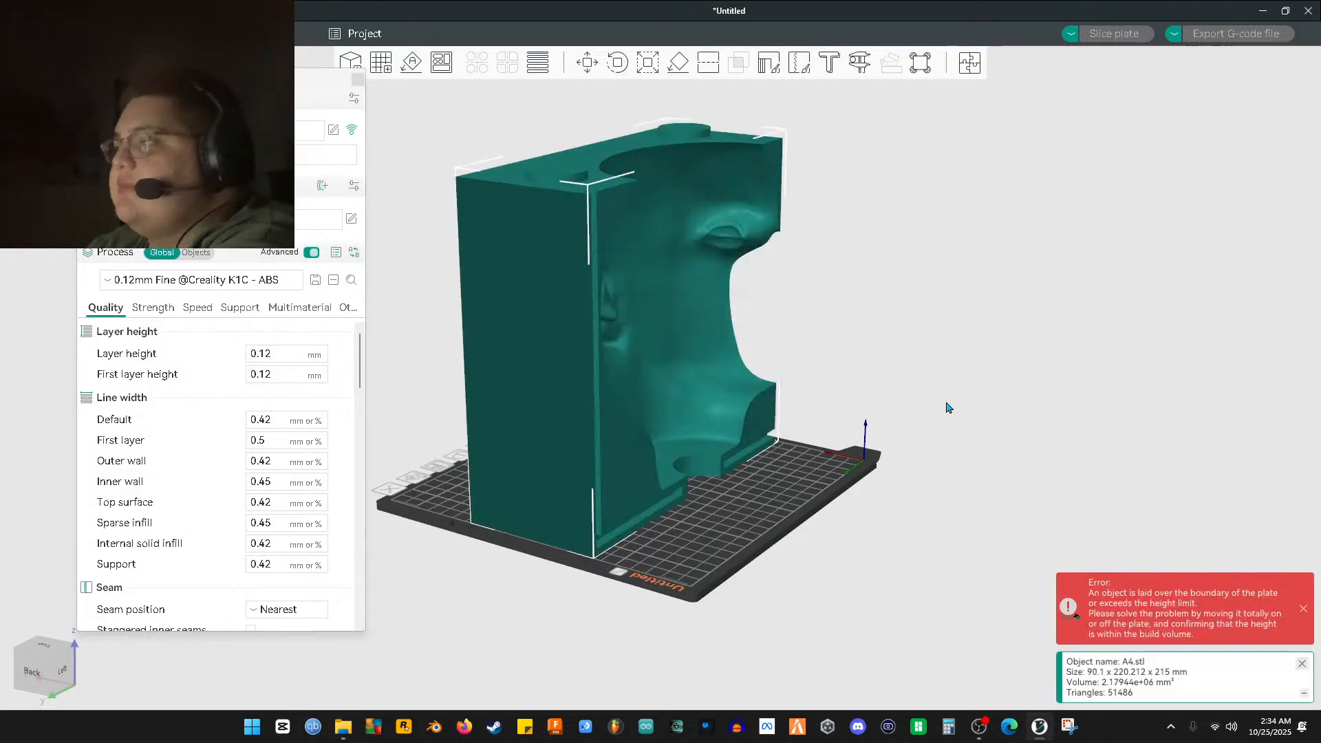
{"action": "left_click_drag", "start_coordinate": [927, 351], "coordinate": [617, 297]}
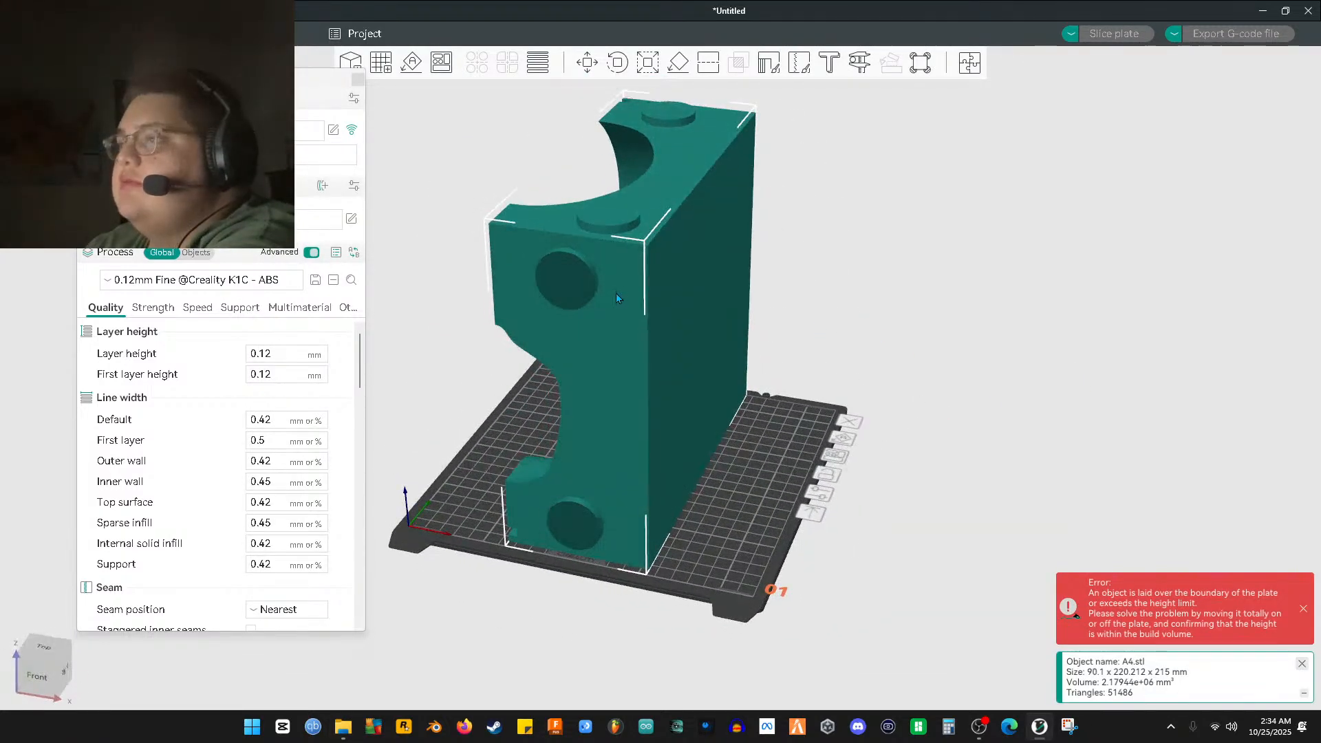
{"action": "left_click", "coordinate": [655, 70]}
{"action": "left_click_drag", "start_coordinate": [883, 305], "coordinate": [812, 220]}
Rotate the A4 half 90° about Y so it lies flat, 215 × 220.212 × 90.1 mm
{"action": "left_click", "coordinate": [617, 63]}
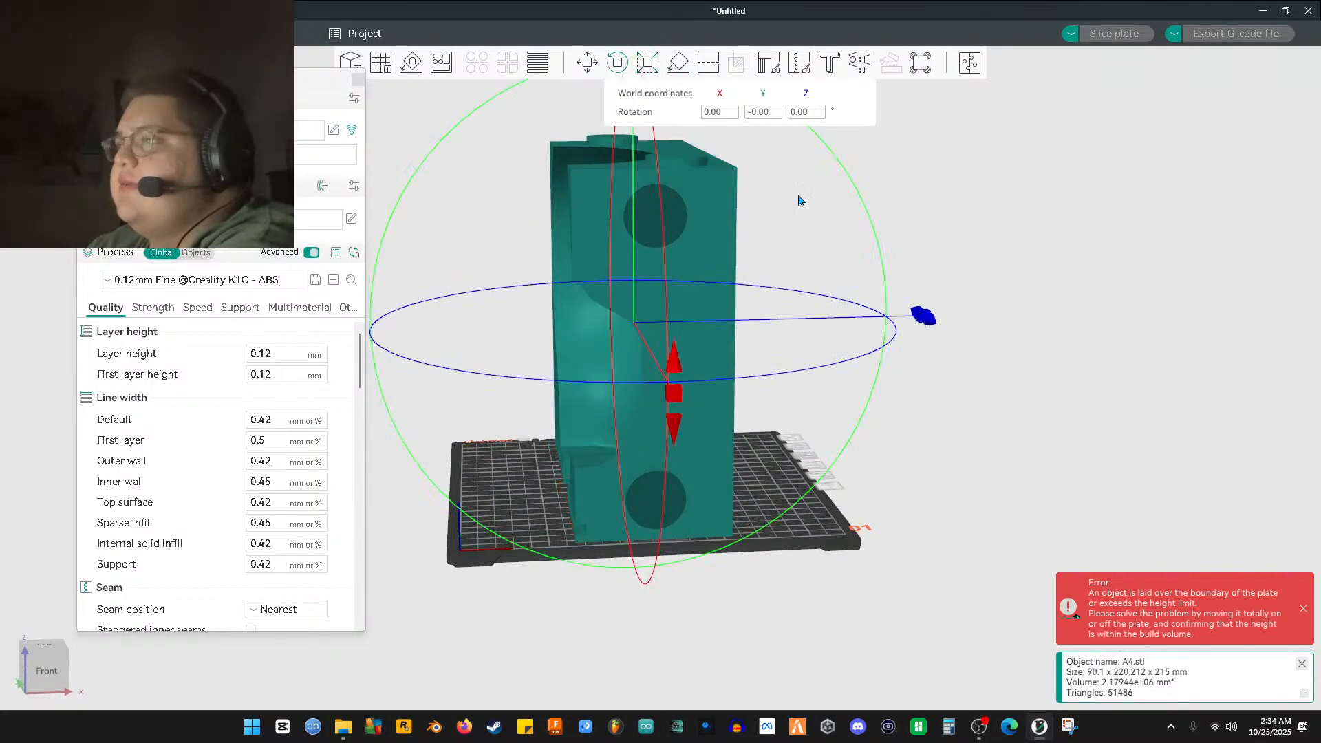
{"action": "left_click", "coordinate": [794, 279]}
{"action": "left_click", "coordinate": [712, 237]}
{"action": "left_click", "coordinate": [617, 63]}
{"action": "left_click_drag", "start_coordinate": [840, 245], "coordinate": [895, 303]}
{"action": "left_click_drag", "start_coordinate": [589, 155], "coordinate": [966, 338]}
Move the flat A4 half along Y to about 109.52 mm
{"action": "key", "text": "r"}
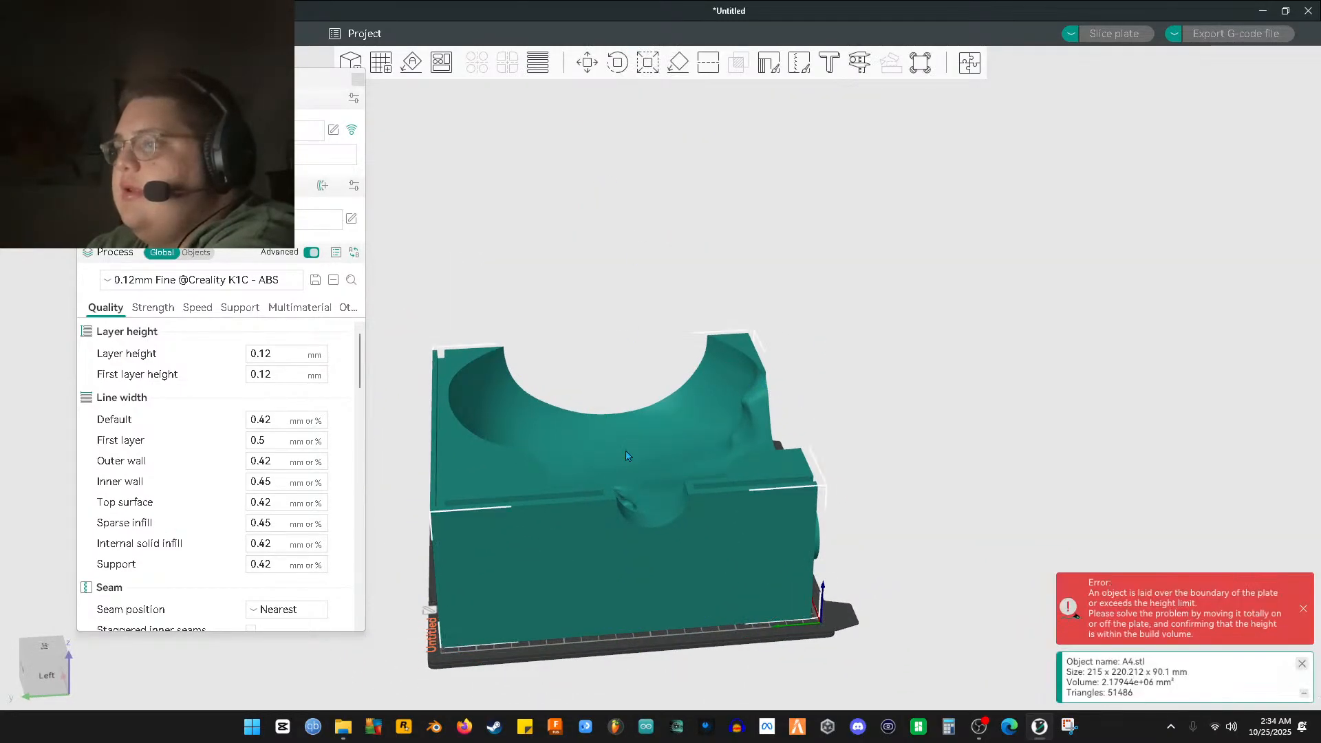
{"action": "left_click", "coordinate": [587, 63]}
{"action": "left_click_drag", "start_coordinate": [600, 421], "coordinate": [565, 384]}
{"action": "left_click_drag", "start_coordinate": [535, 489], "coordinate": [539, 490]}
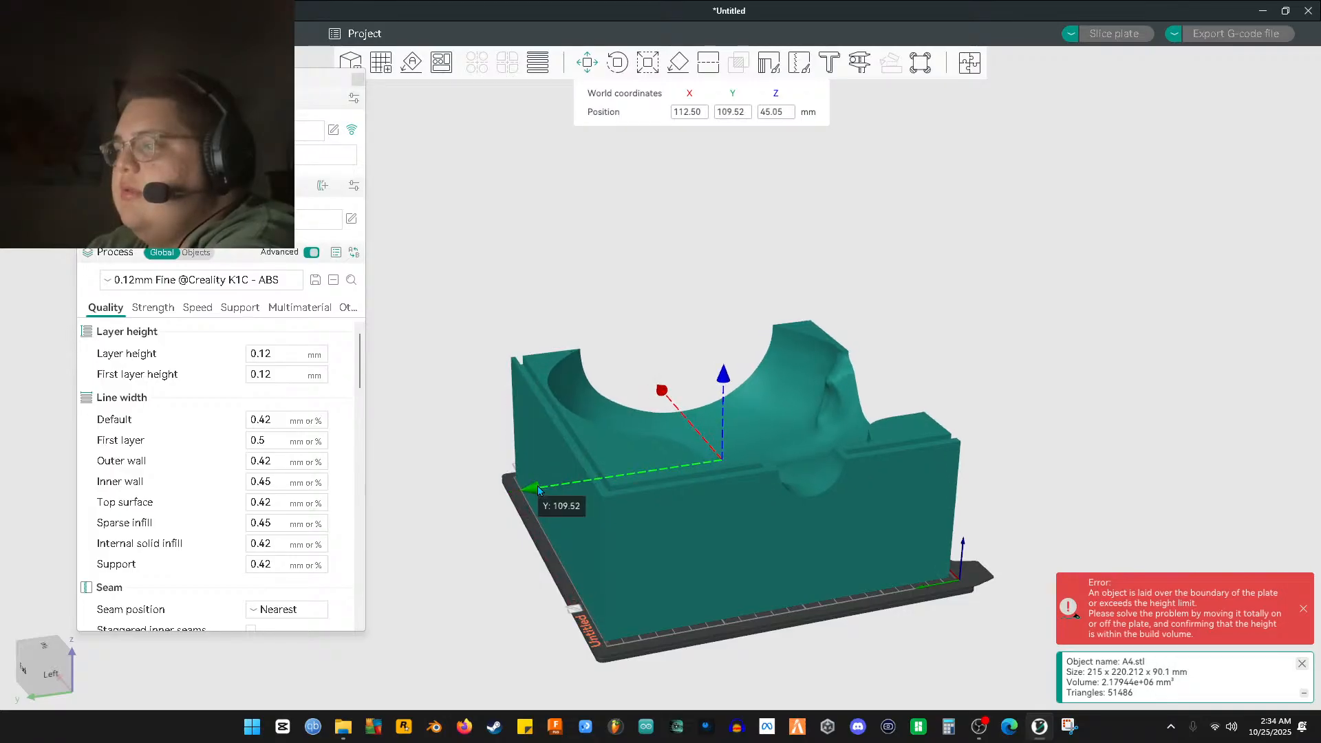
Zoom and orbit around the left side to inspect the alignment pin discs up close
{"action": "left_click", "coordinate": [1159, 401]}
{"action": "left_click_drag", "start_coordinate": [1159, 401], "coordinate": [861, 535]}
{"action": "scroll", "coordinate": [861, 535], "scroll_direction": "up", "scroll_amount": 6}
{"action": "left_click_drag", "start_coordinate": [920, 501], "coordinate": [945, 499]}
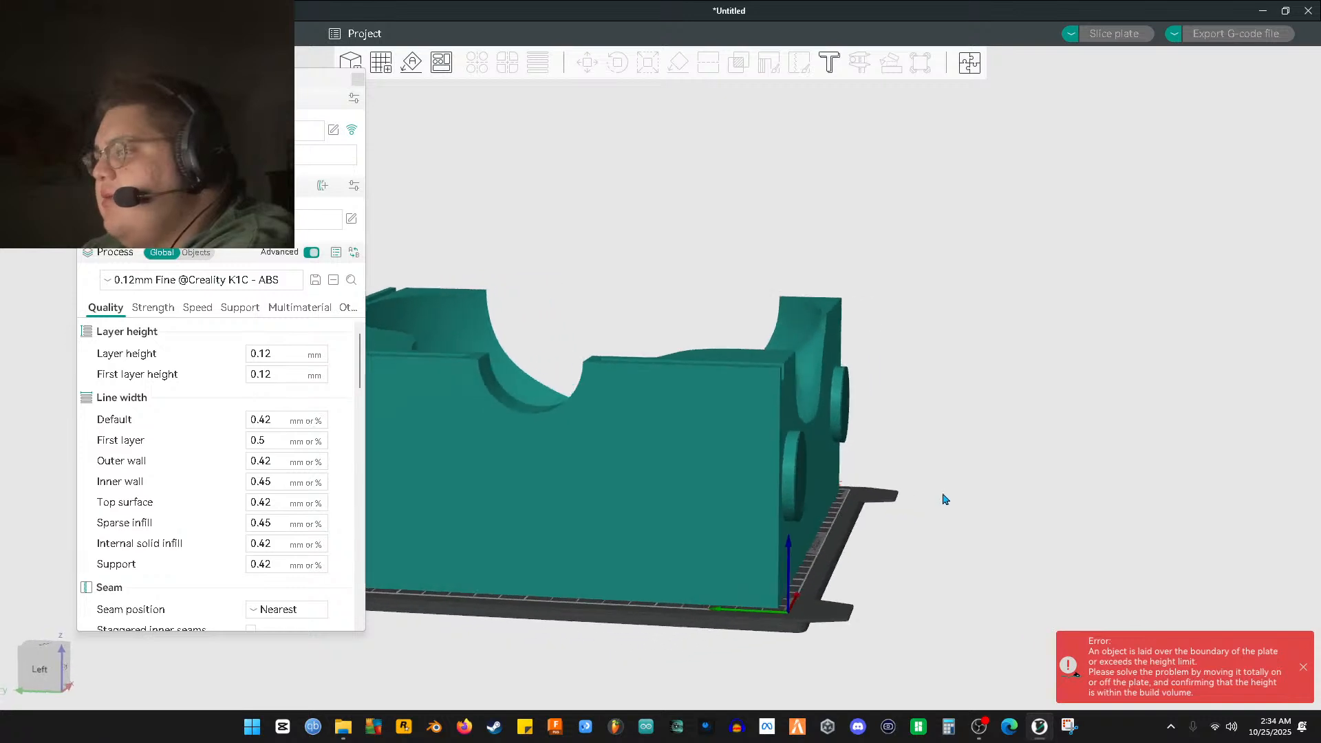
{"action": "scroll", "coordinate": [920, 531], "scroll_direction": "up", "scroll_amount": 8}
{"action": "left_click_drag", "start_coordinate": [1039, 493], "coordinate": [943, 489]}
{"action": "scroll", "coordinate": [1032, 481], "scroll_direction": "up", "scroll_amount": 5}
{"action": "scroll", "coordinate": [915, 516], "scroll_direction": "down", "scroll_amount": 2}
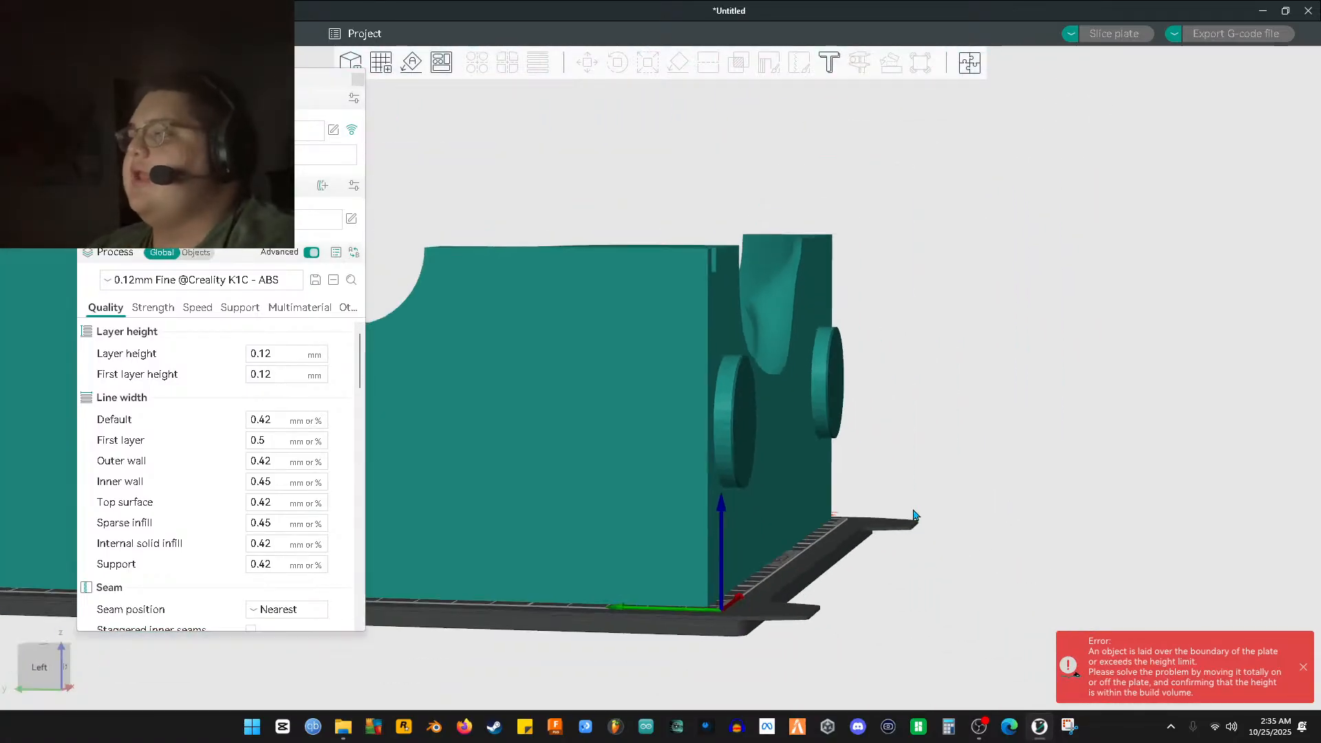
{"action": "scroll", "coordinate": [918, 531], "scroll_direction": "up", "scroll_amount": 6}
{"action": "left_click", "coordinate": [925, 534]}
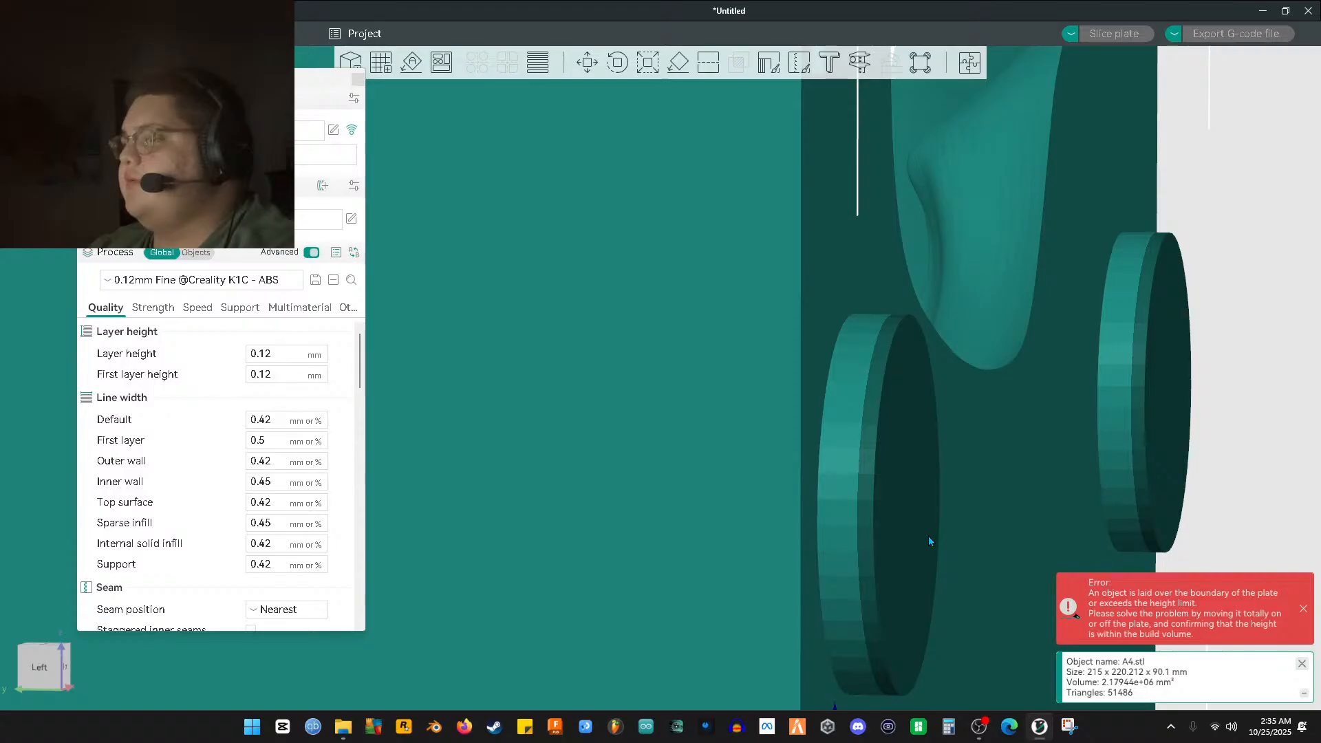
{"action": "left_click_drag", "start_coordinate": [1153, 483], "coordinate": [1201, 481]}
{"action": "scroll", "coordinate": [1184, 502], "scroll_direction": "down", "scroll_amount": 5}
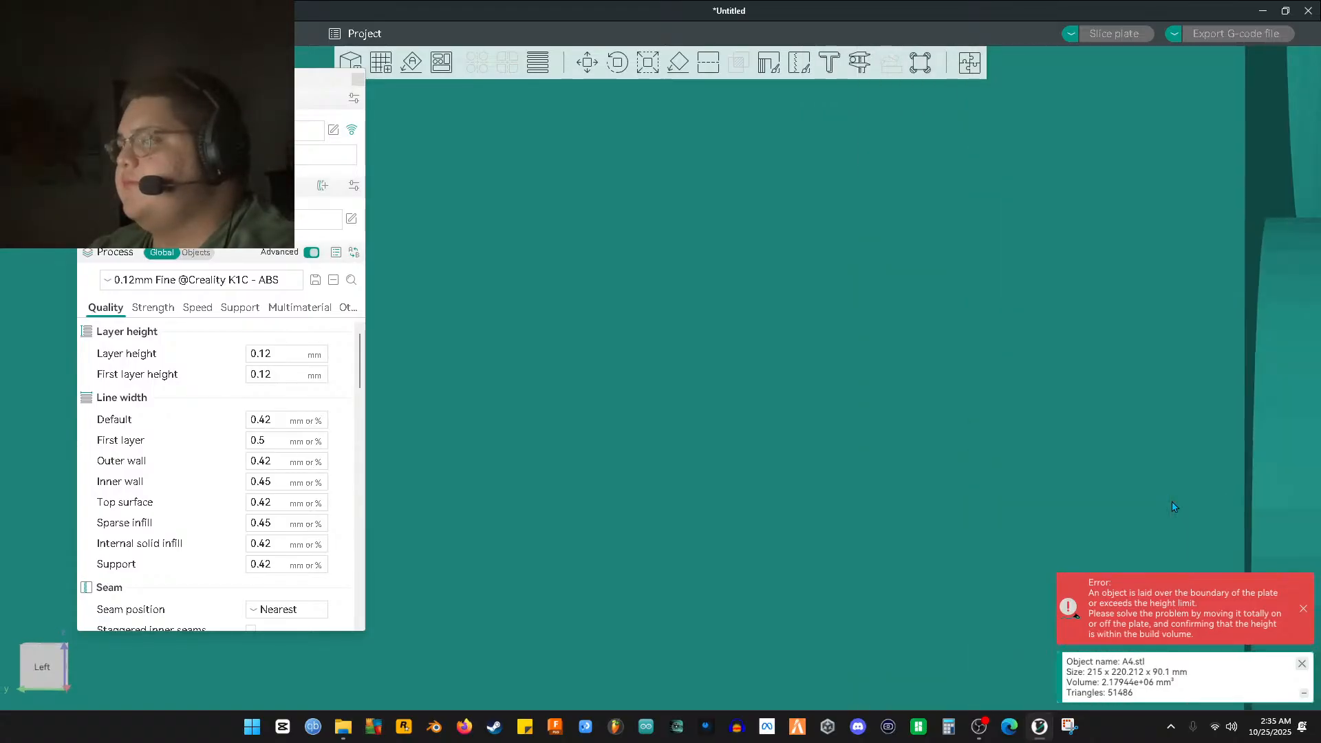
{"action": "left_click_drag", "start_coordinate": [1022, 445], "coordinate": [1000, 498]}
Try uniform scales of 99%, 98.75% and 98.25% on the A4 half
{"action": "scroll", "coordinate": [1000, 498], "scroll_direction": "down", "scroll_amount": 3}
{"action": "left_click", "coordinate": [647, 65]}
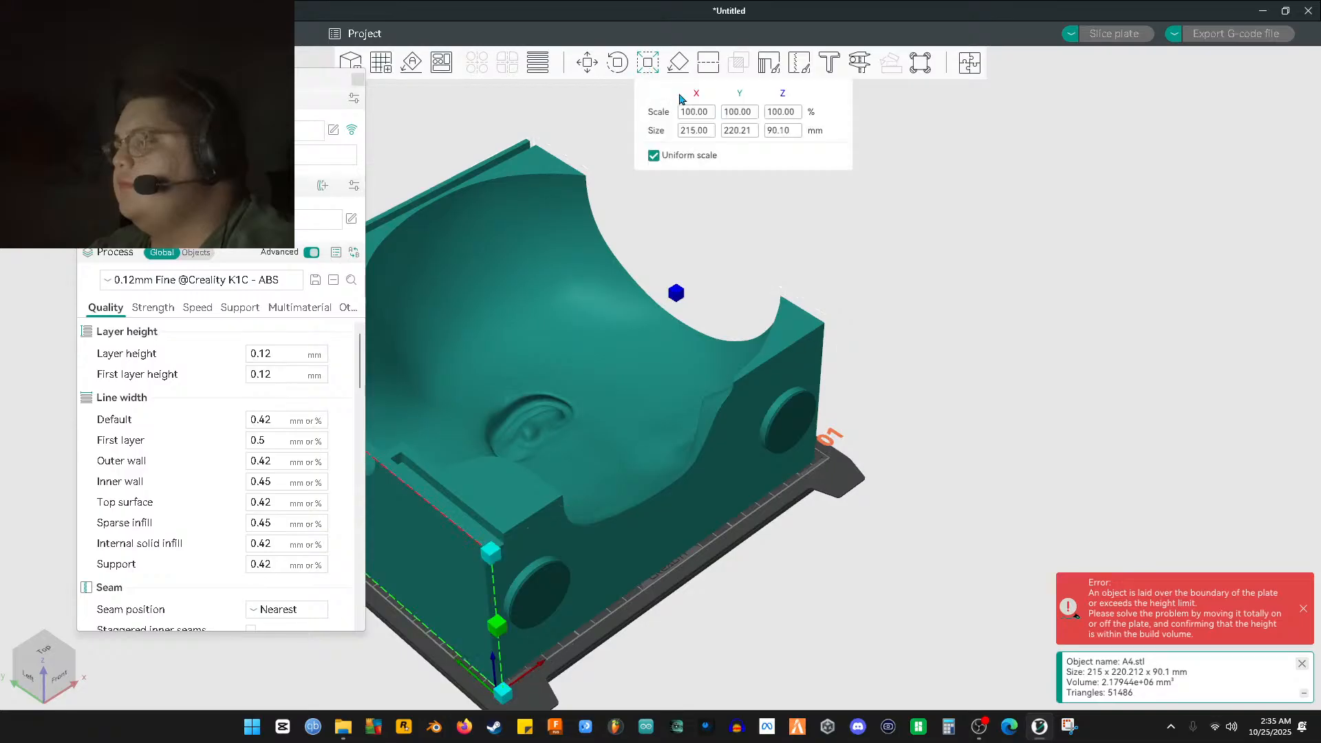
{"action": "type", "text": "99"}
{"action": "key", "text": "Return"}
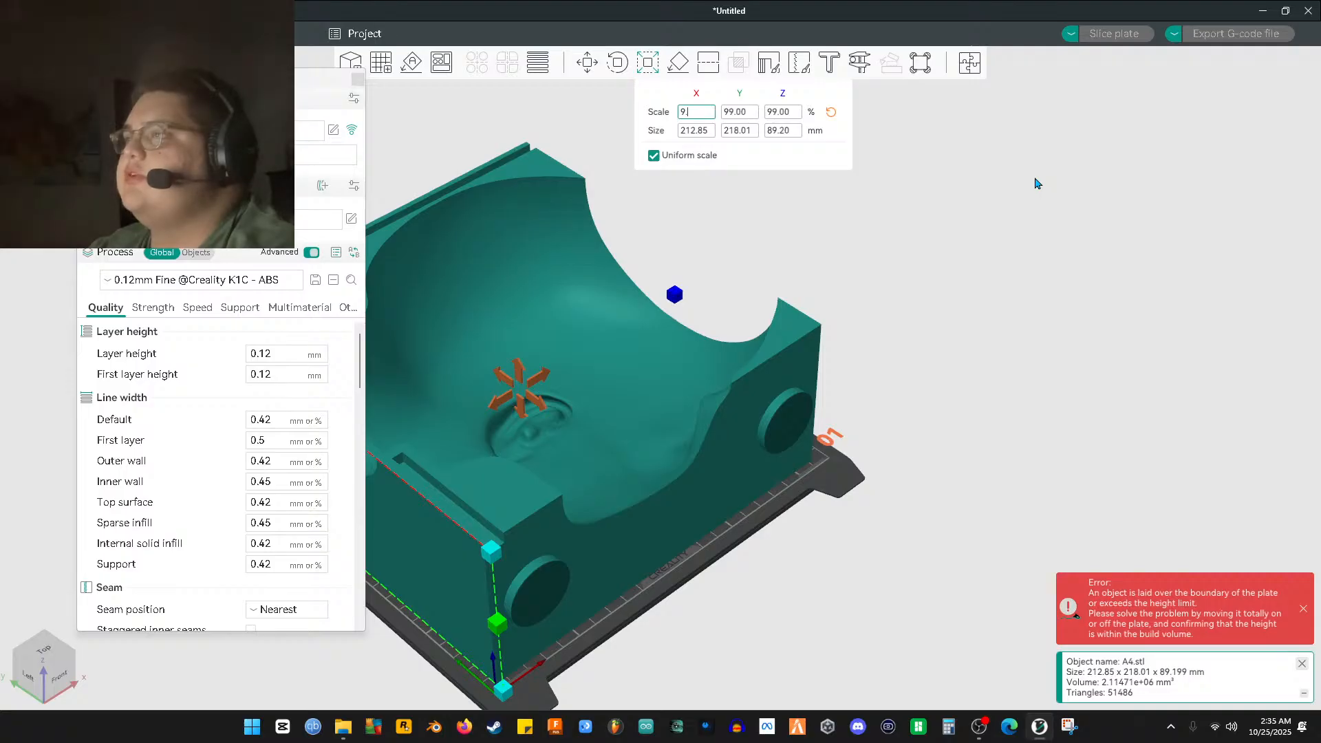
{"action": "type", "text": "98.75"}
{"action": "key", "text": "Return"}
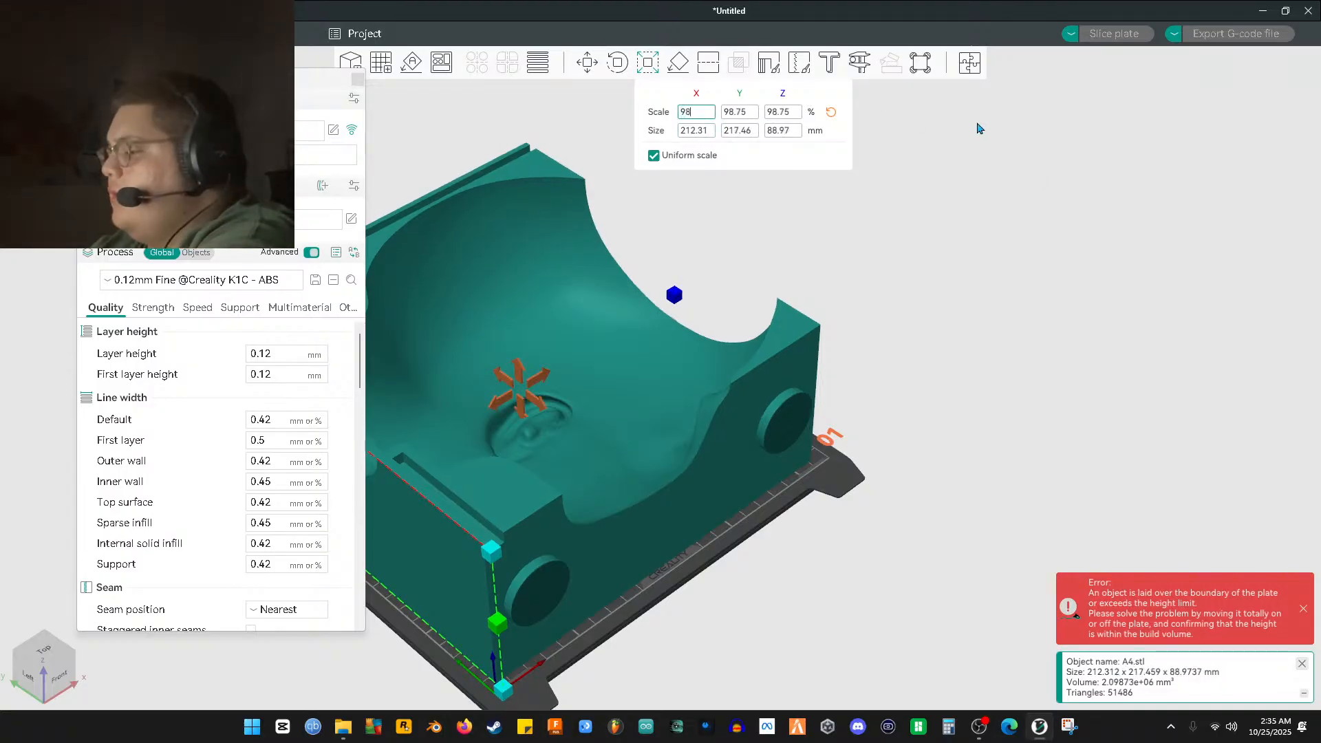
{"action": "type", "text": "98.25"}
{"action": "key", "text": "Return"}
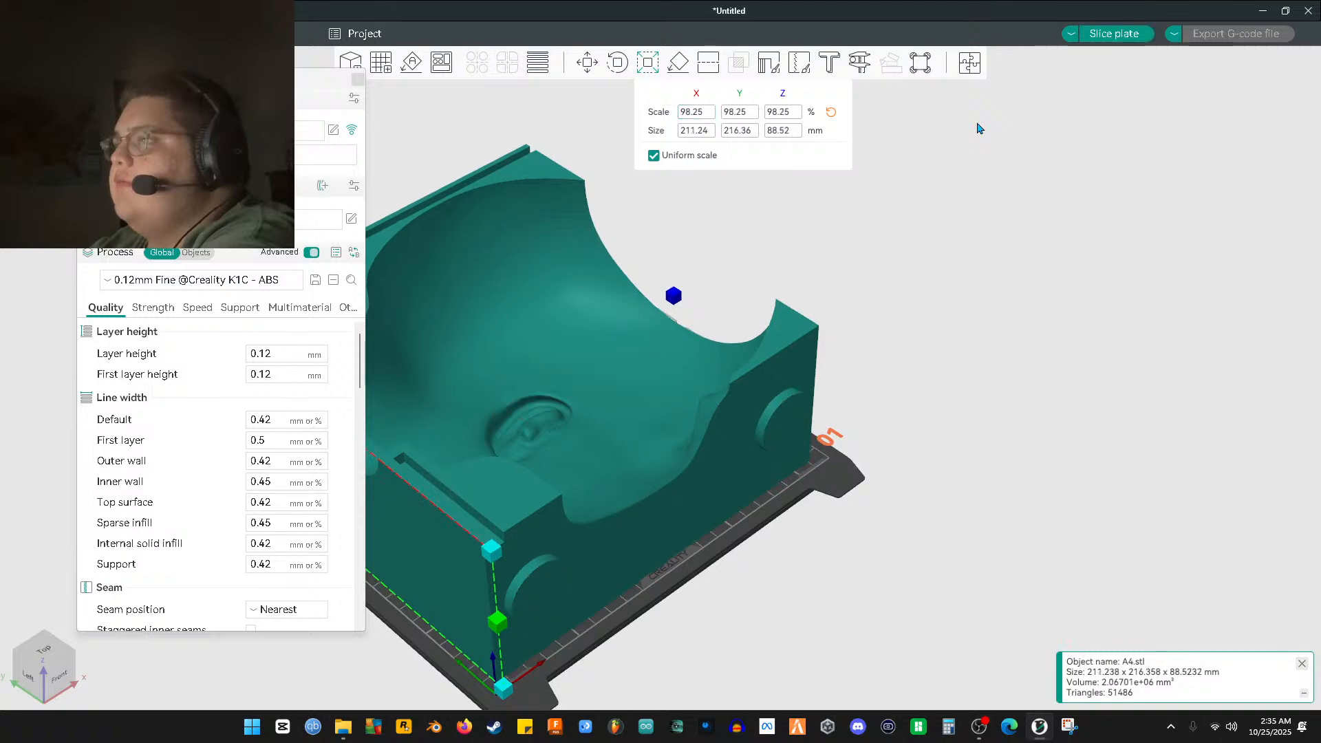
Restore the A4 half to 100% scale (215 × 220.21 × 90.1 mm)
{"action": "mouse_move", "coordinate": [984, 411]}
{"action": "left_mouse_down"}
{"action": "mouse_move", "coordinate": [917, 440]}
{"action": "mouse_move", "coordinate": [869, 431]}
{"action": "mouse_move", "coordinate": [954, 432]}
{"action": "mouse_move", "coordinate": [966, 413]}
{"action": "left_mouse_up"}
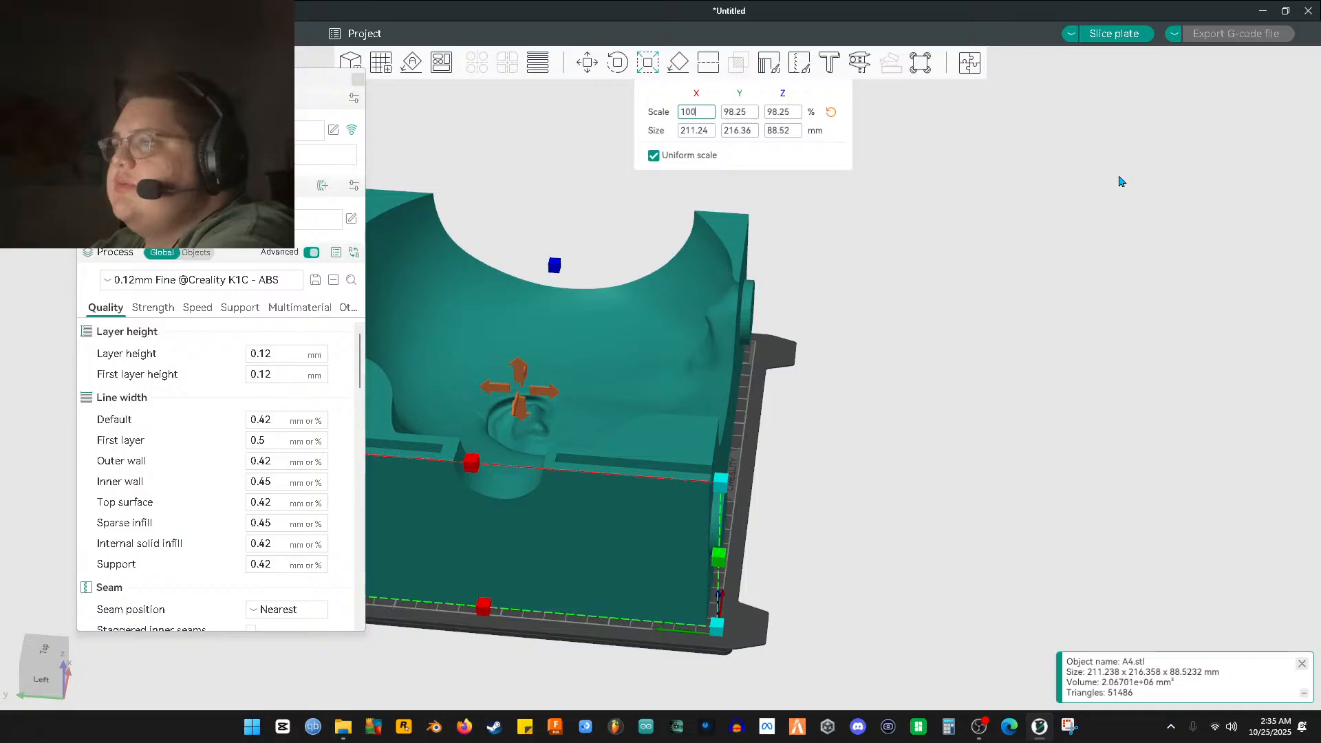
{"action": "type", "text": "100"}
{"action": "key", "text": "Return"}
{"action": "mouse_move", "coordinate": [924, 418]}
{"action": "left_mouse_down"}
{"action": "mouse_move", "coordinate": [922, 460]}
{"action": "mouse_move", "coordinate": [932, 436]}
{"action": "mouse_move", "coordinate": [904, 419]}
{"action": "left_mouse_up"}
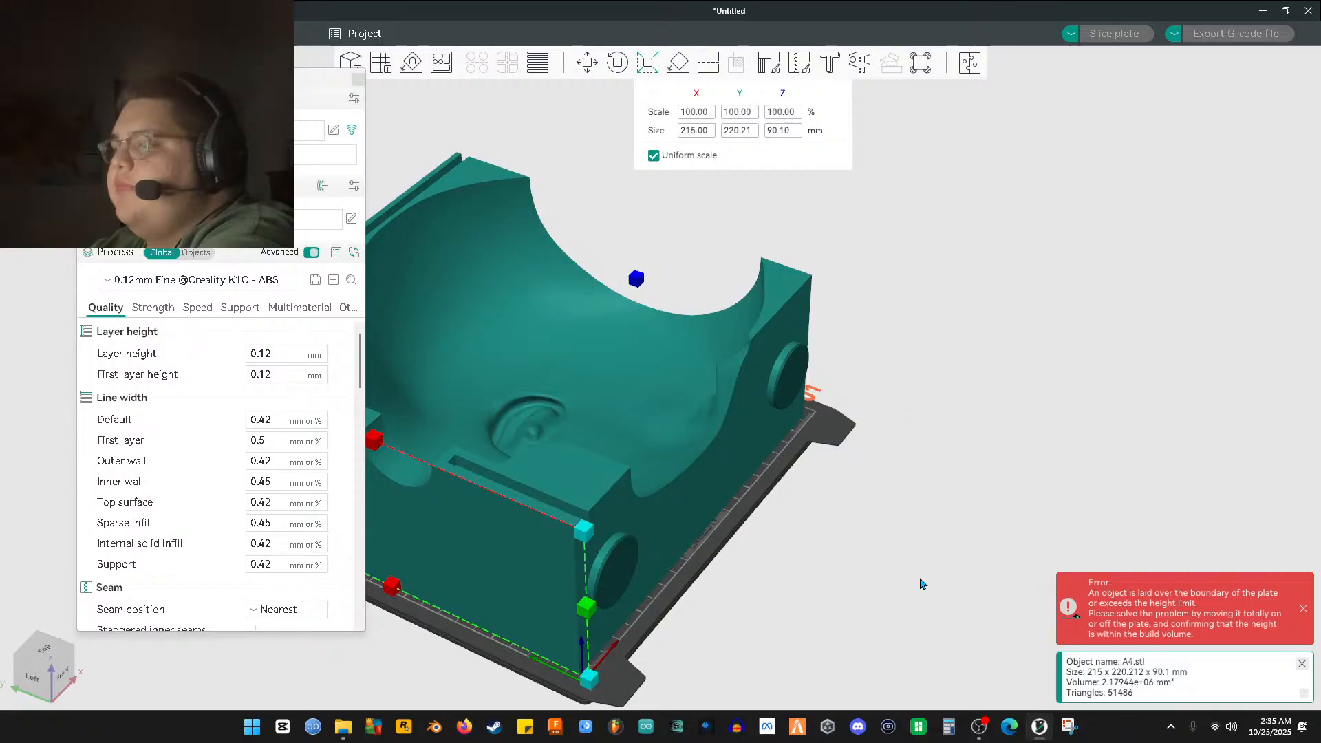
{"action": "left_click_drag", "start_coordinate": [944, 626], "coordinate": [710, 556]}
{"action": "scroll", "coordinate": [698, 553], "scroll_direction": "up", "scroll_amount": 6}
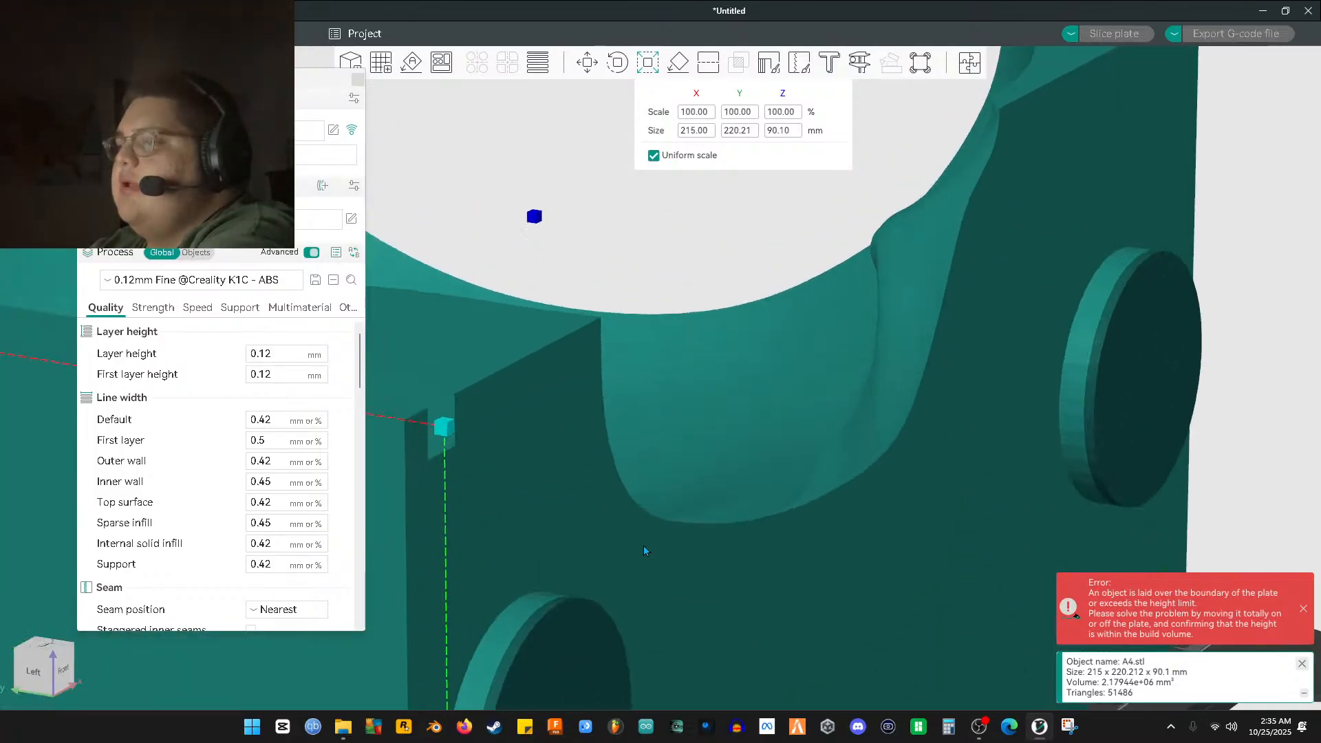
{"action": "right_click_drag", "start_coordinate": [645, 550], "coordinate": [750, 399]}
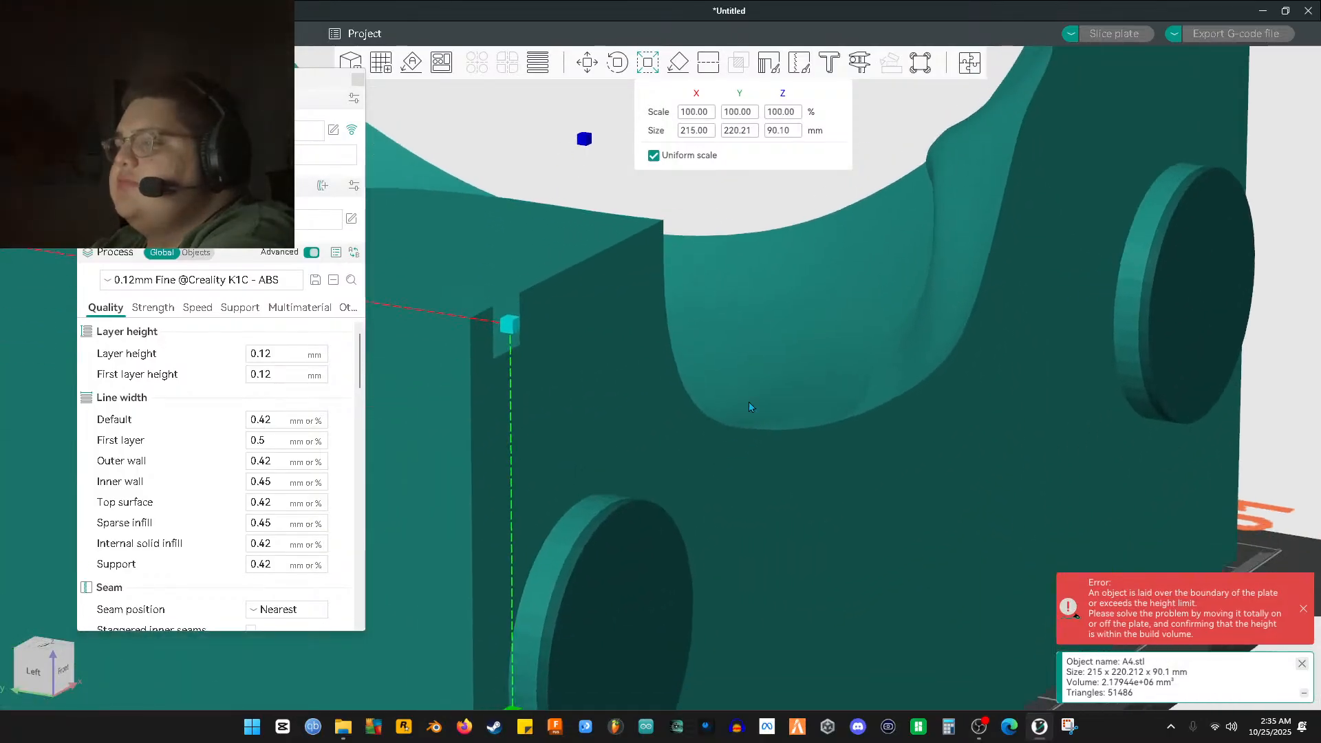
{"action": "right_click_drag", "start_coordinate": [542, 639], "coordinate": [593, 571]}
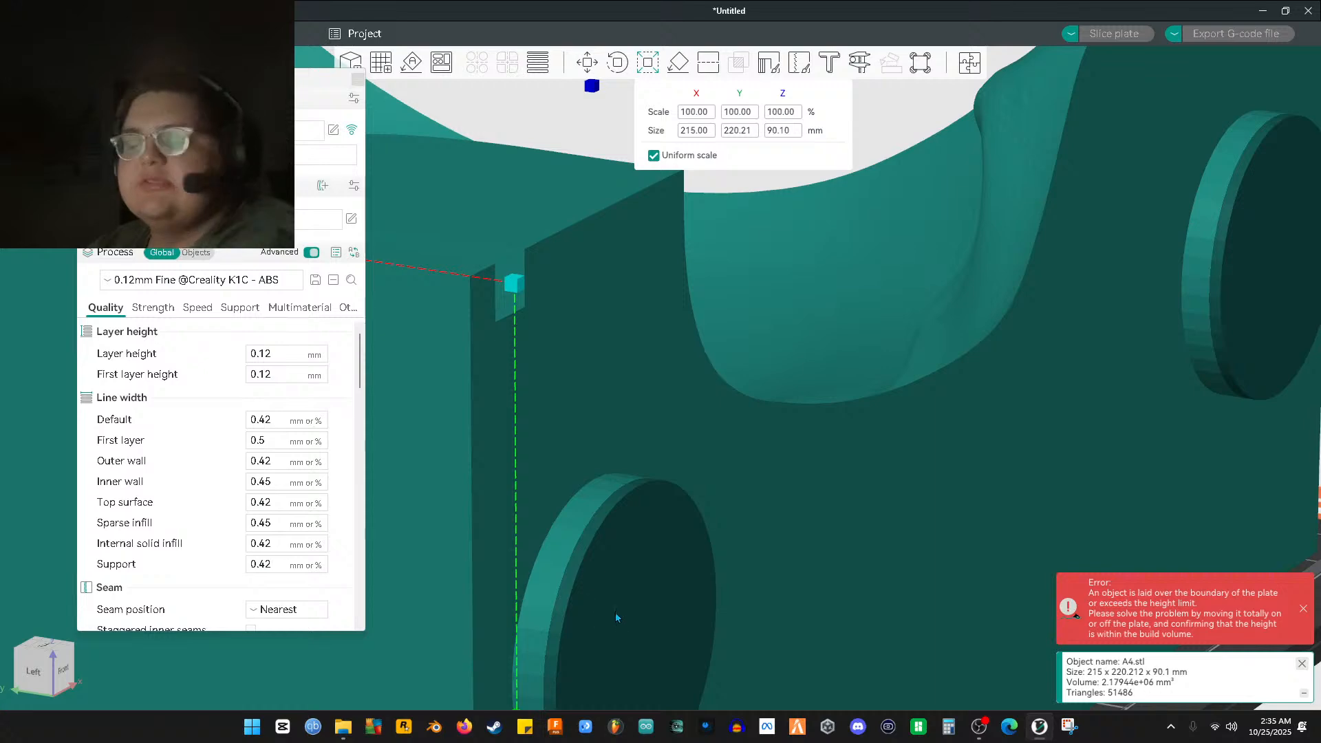
{"action": "scroll", "coordinate": [699, 551], "scroll_direction": "down", "scroll_amount": 4}
{"action": "scroll", "coordinate": [699, 548], "scroll_direction": "down", "scroll_amount": 6}
{"action": "left_click_drag", "start_coordinate": [818, 495], "coordinate": [798, 614]}
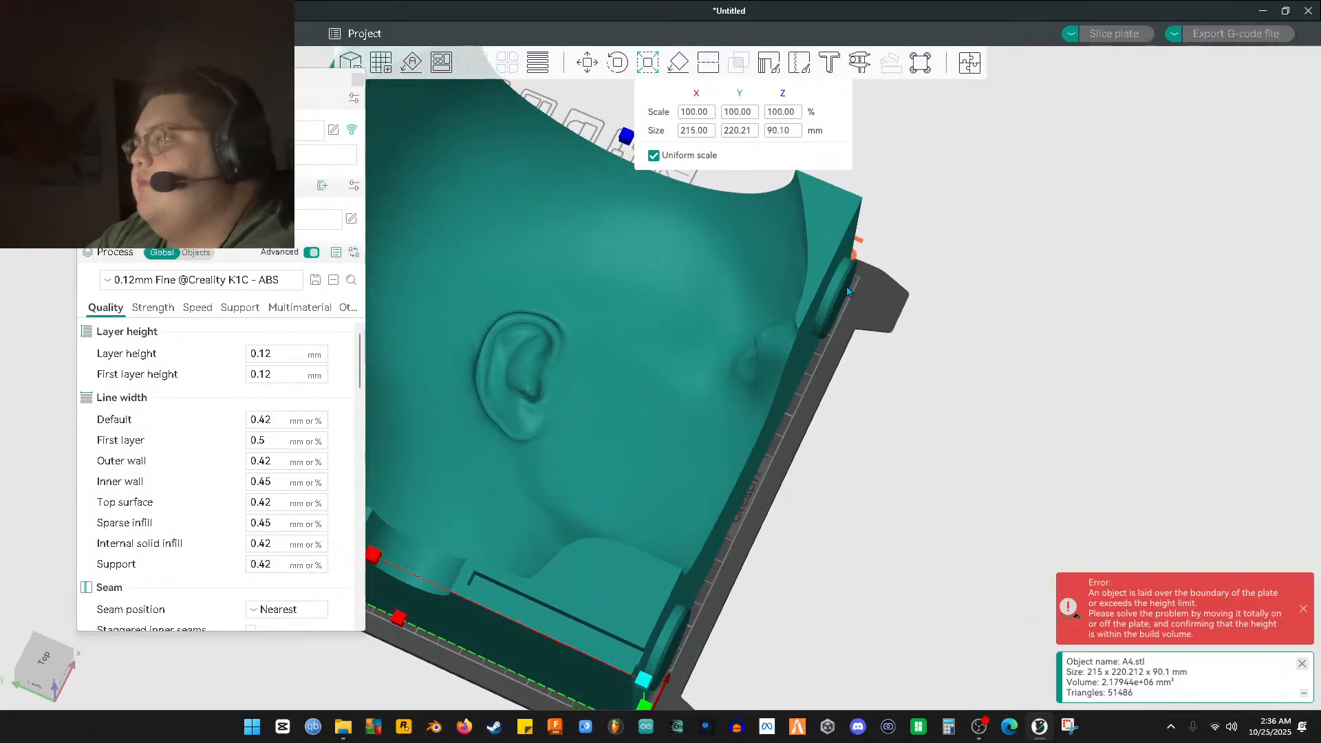
{"action": "left_click_drag", "start_coordinate": [914, 410], "coordinate": [940, 379]}
{"action": "scroll", "coordinate": [940, 379], "scroll_direction": "down", "scroll_amount": 2}
{"action": "scroll", "coordinate": [839, 407], "scroll_direction": "up", "scroll_amount": 6}
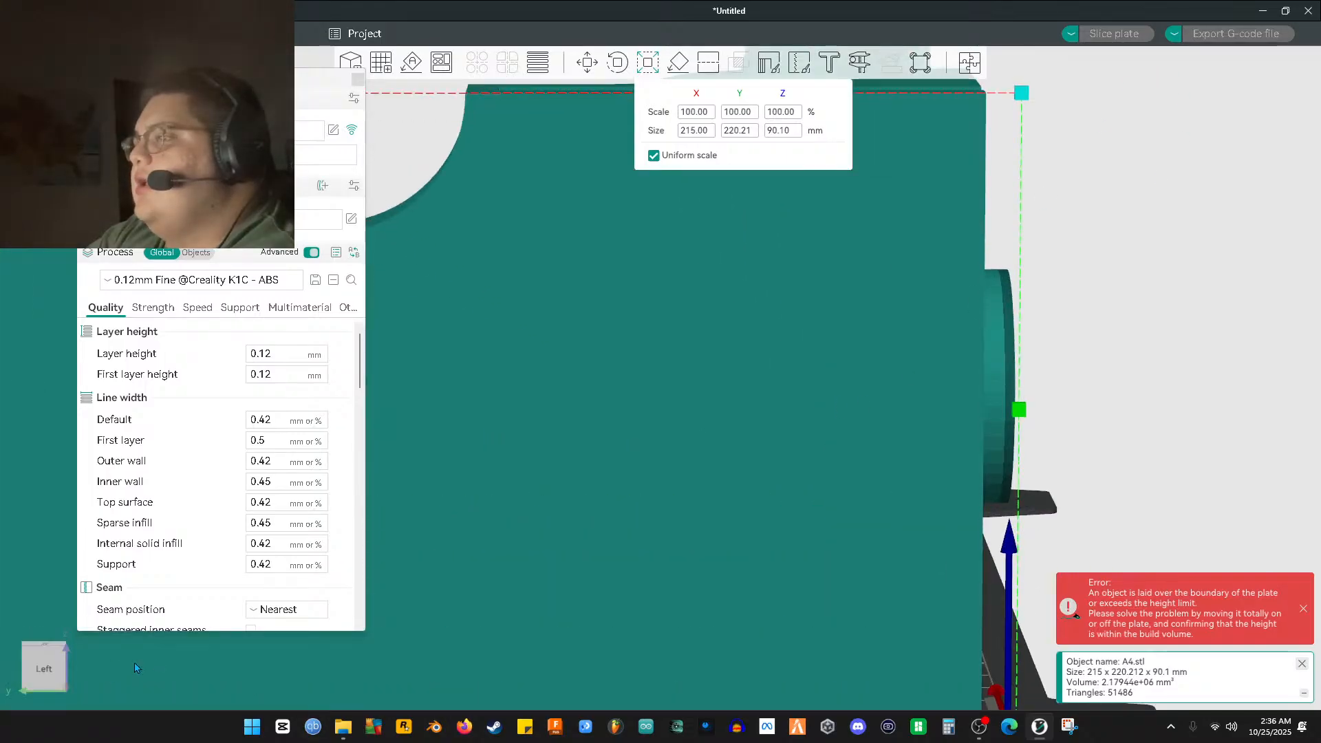
{"action": "left_click", "coordinate": [47, 669]}
{"action": "middle_click_drag", "start_coordinate": [834, 360], "coordinate": [635, 513]}
{"action": "scroll", "coordinate": [805, 465], "scroll_direction": "down", "scroll_amount": 7}
{"action": "scroll", "coordinate": [803, 469], "scroll_direction": "up", "scroll_amount": 12}
{"action": "middle_click_drag", "start_coordinate": [883, 395], "coordinate": [685, 432]}
With the Measure tool, pick the pin face edge then the mold side edge: 9.336 mm at 5.744°
{"action": "scroll", "coordinate": [685, 435], "scroll_direction": "up", "scroll_amount": 2}
{"action": "left_click", "coordinate": [859, 62]}
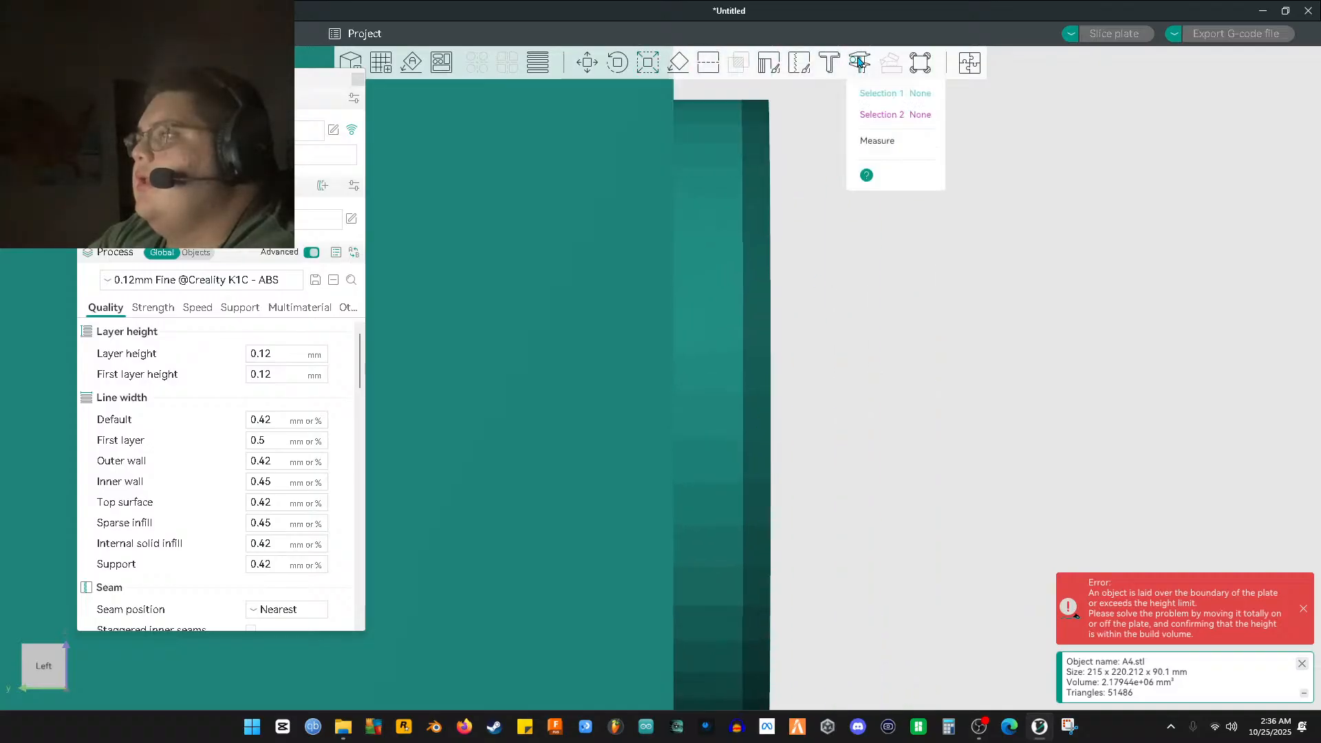
{"action": "left_click", "coordinate": [770, 461]}
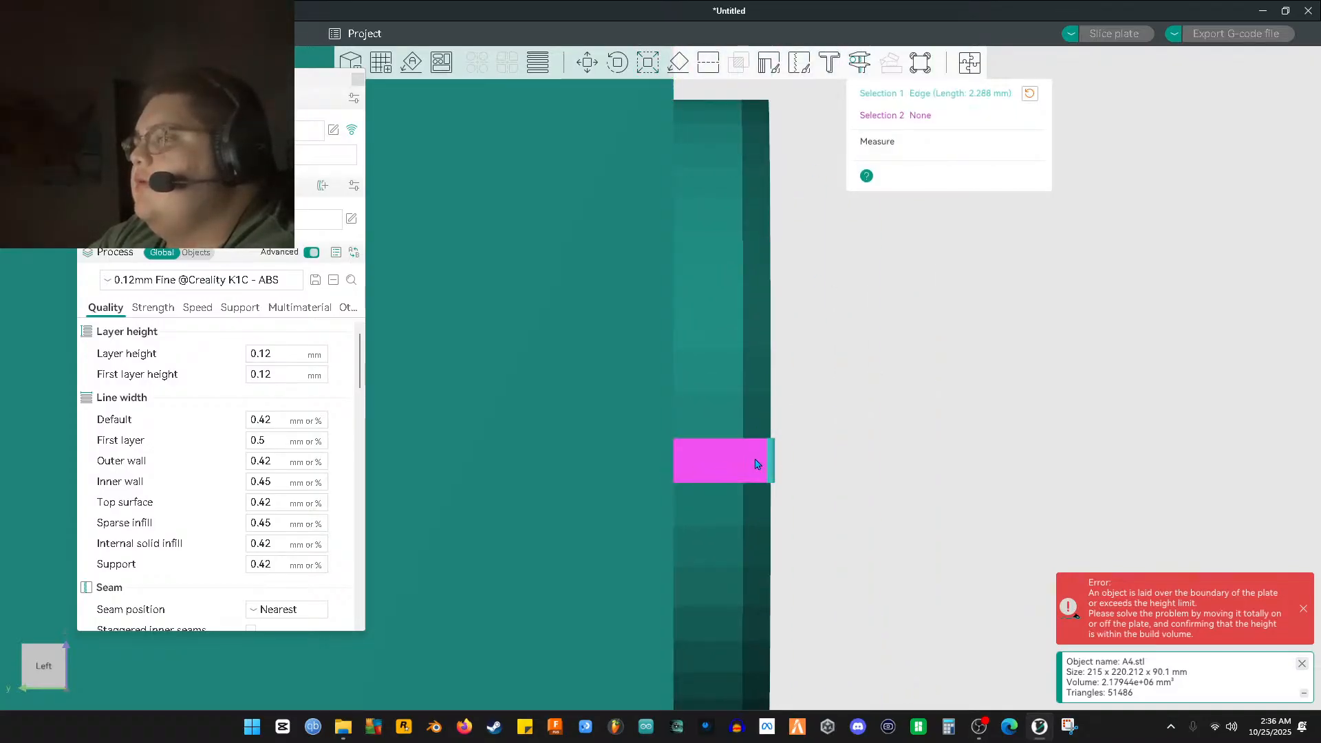
{"action": "left_click", "coordinate": [713, 465]}
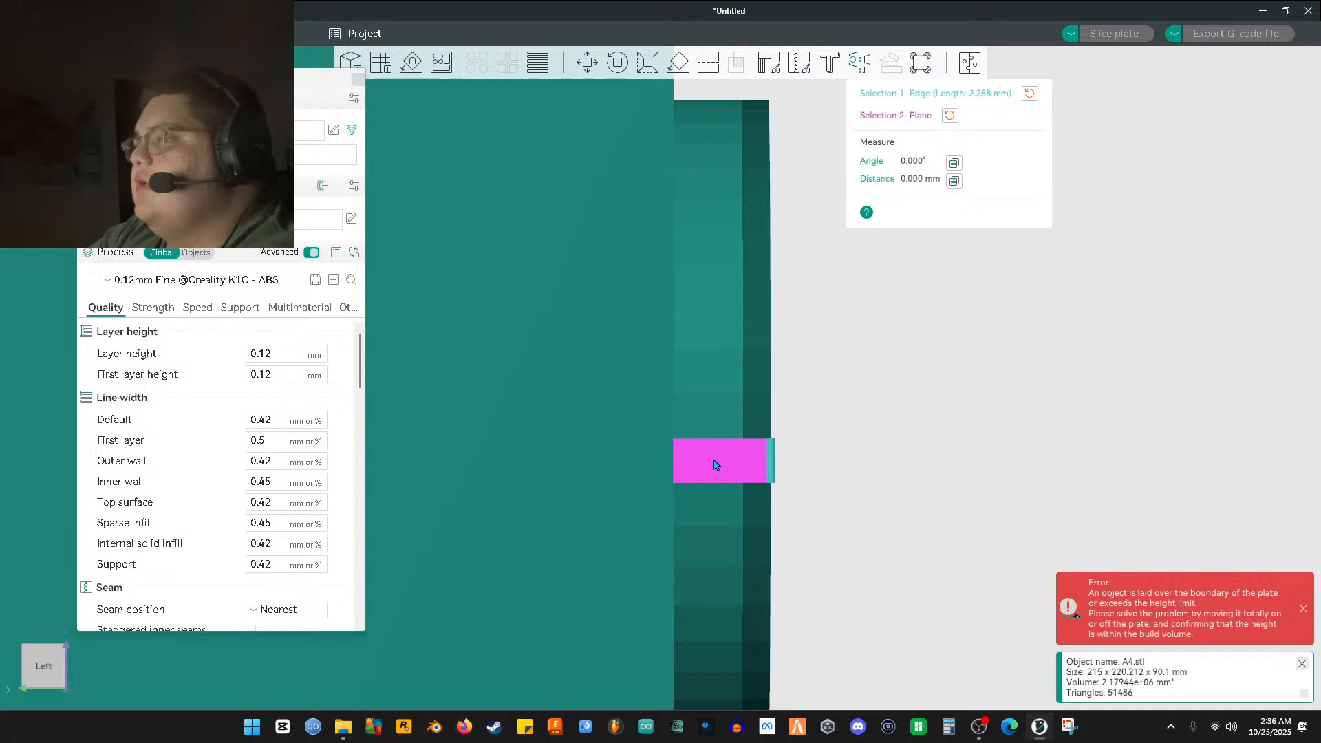
{"action": "left_click", "coordinate": [673, 471]}
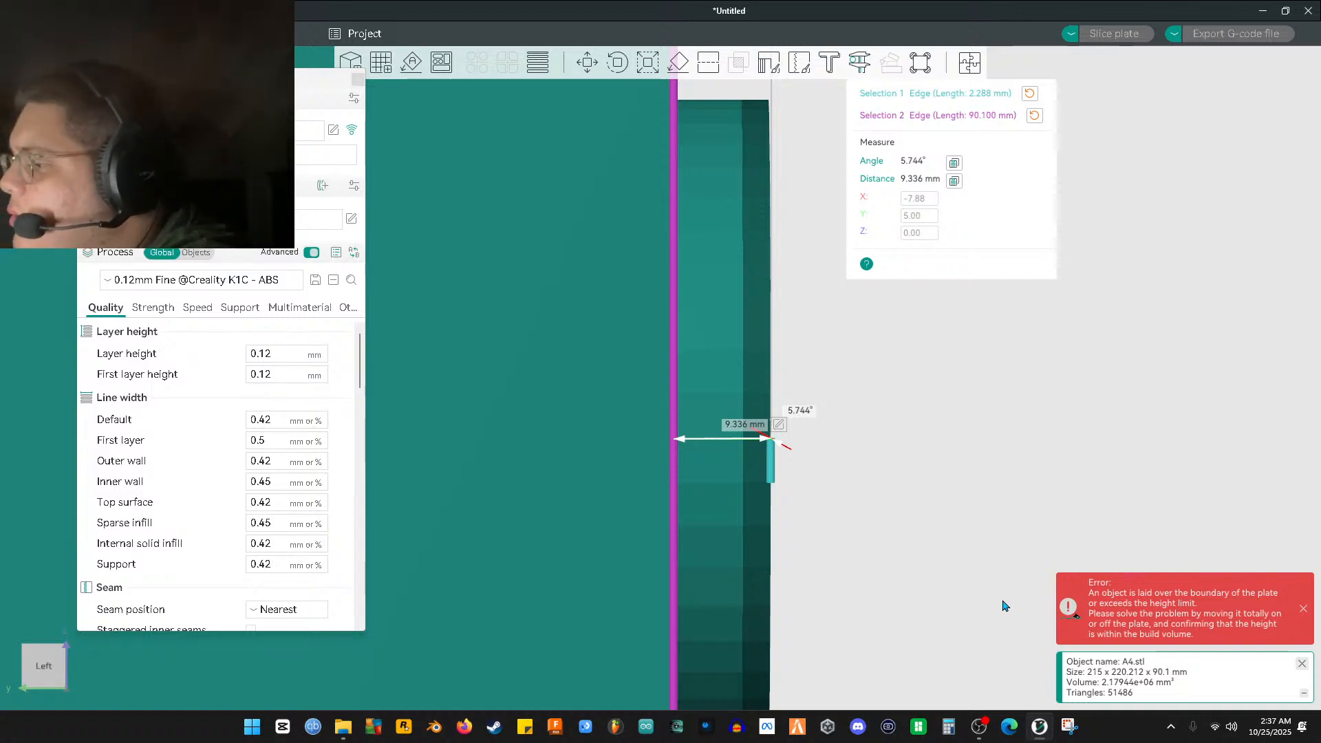
Zoom in and out on the Left view to check the 9.336 mm pin protrusion reading
{"action": "scroll", "coordinate": [977, 601], "scroll_direction": "down", "scroll_amount": 2}
{"action": "scroll", "coordinate": [956, 598], "scroll_direction": "down", "scroll_amount": 2}
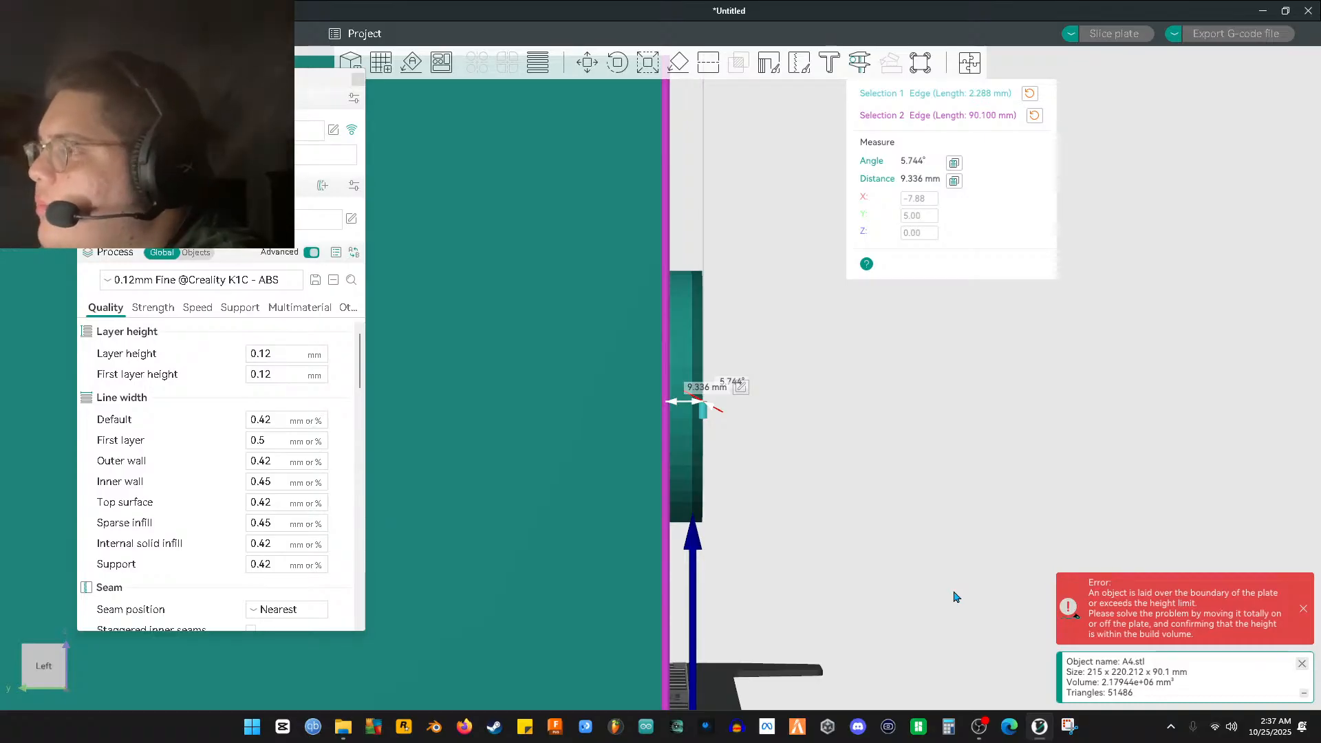
{"action": "scroll", "coordinate": [944, 601], "scroll_direction": "down", "scroll_amount": 1}
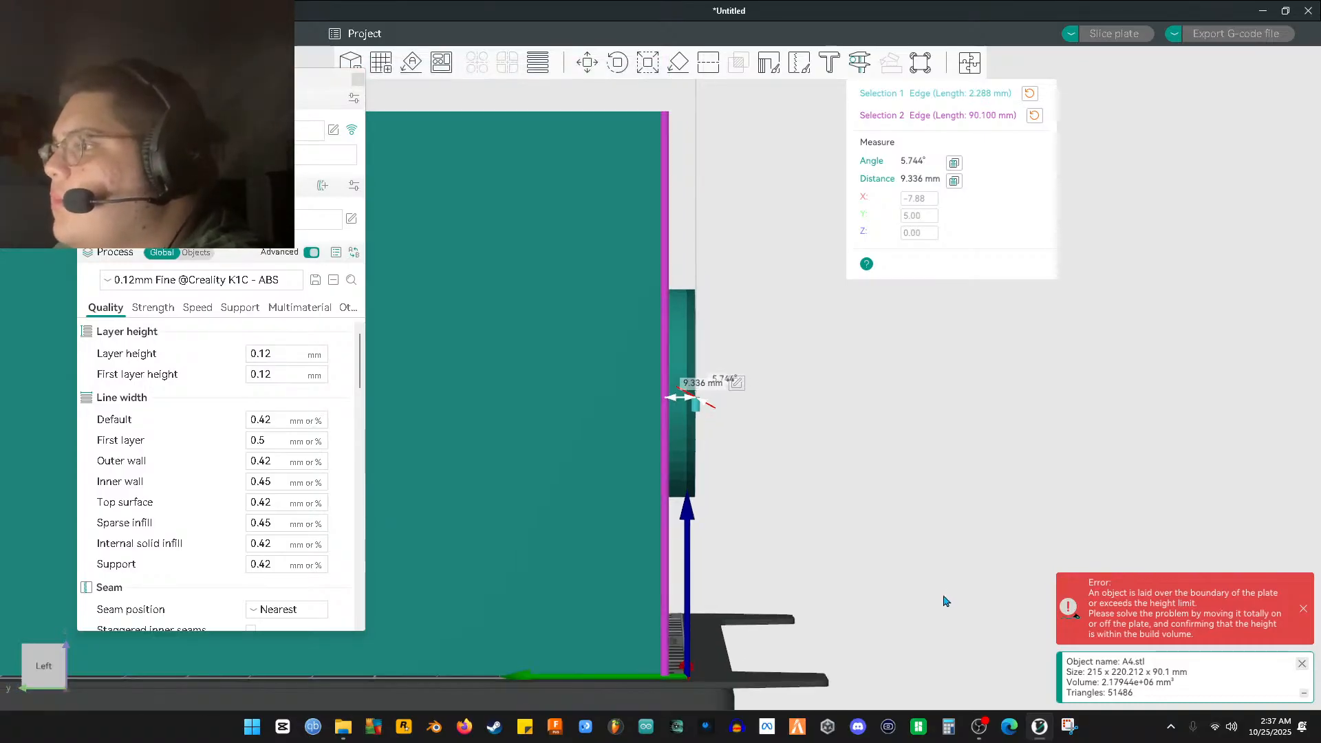
{"action": "scroll", "coordinate": [944, 601], "scroll_direction": "down", "scroll_amount": 1}
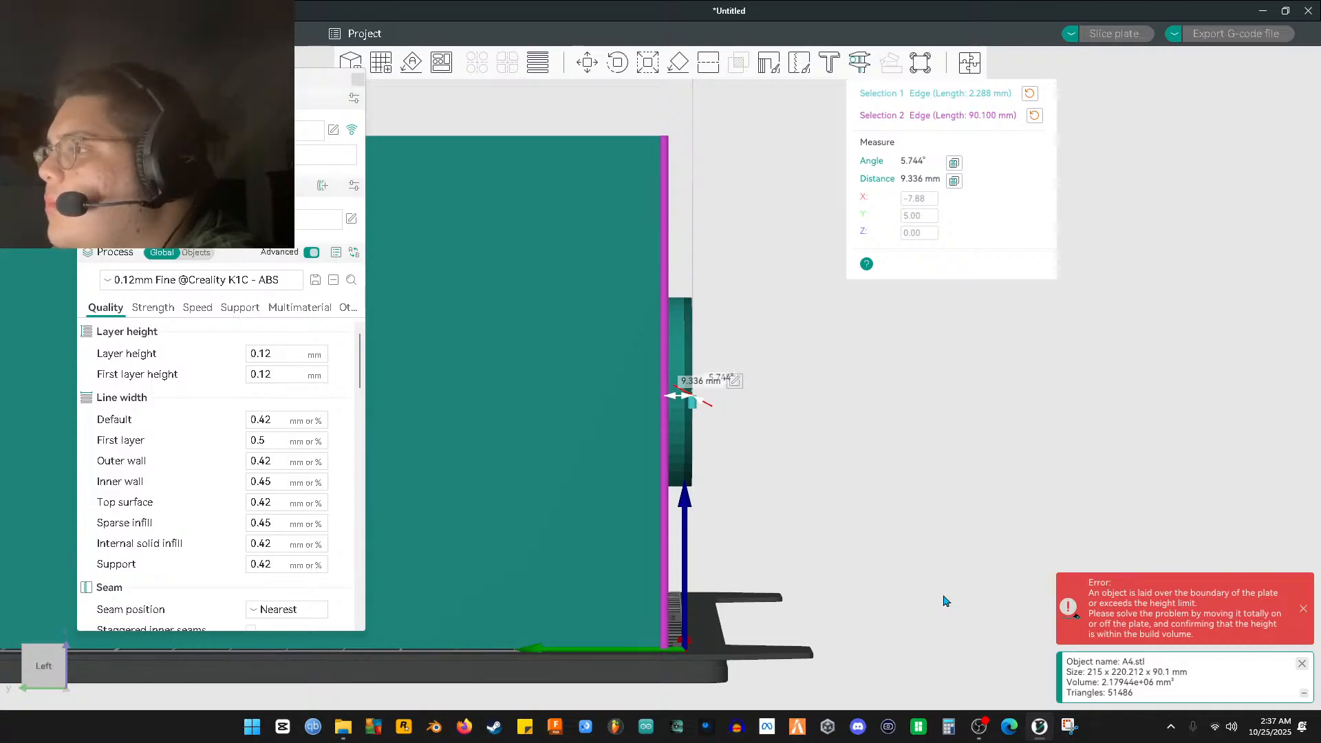
{"action": "scroll", "coordinate": [944, 600], "scroll_direction": "up", "scroll_amount": 1}
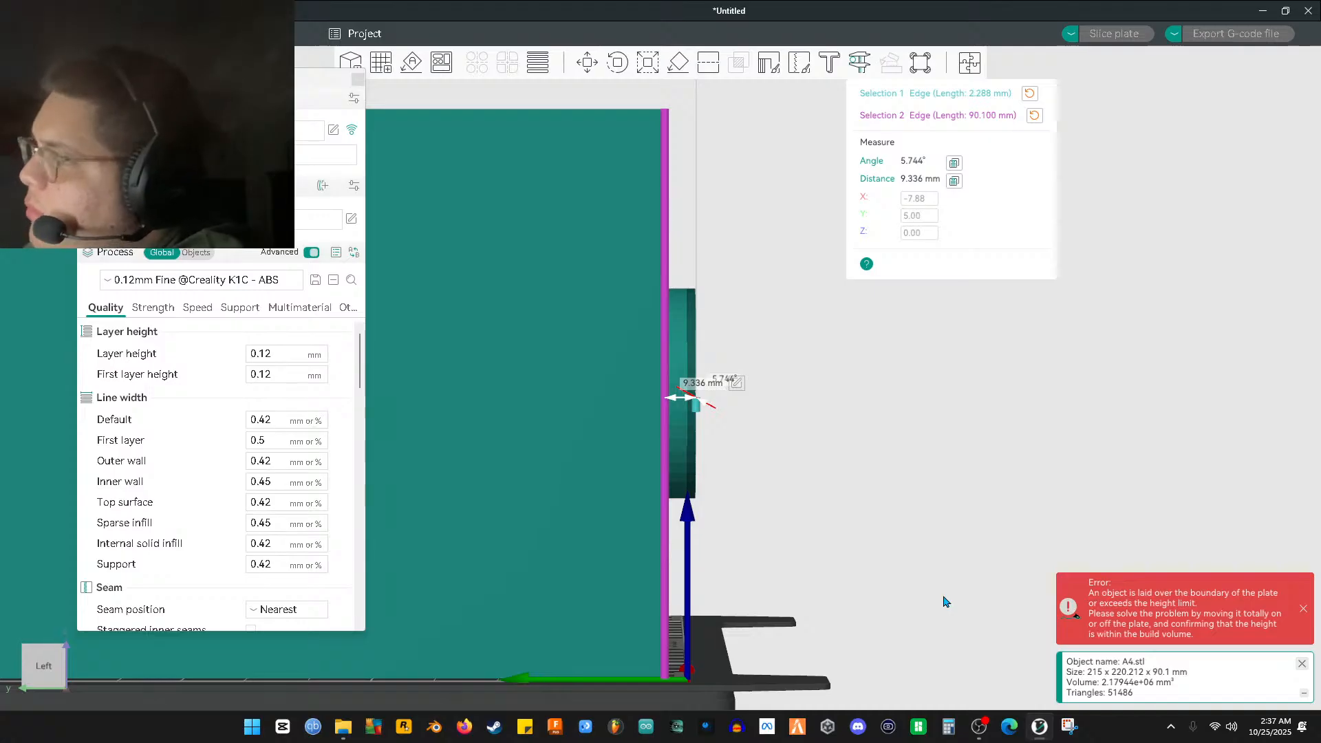
{"action": "scroll", "coordinate": [798, 540], "scroll_direction": "down", "scroll_amount": 1}
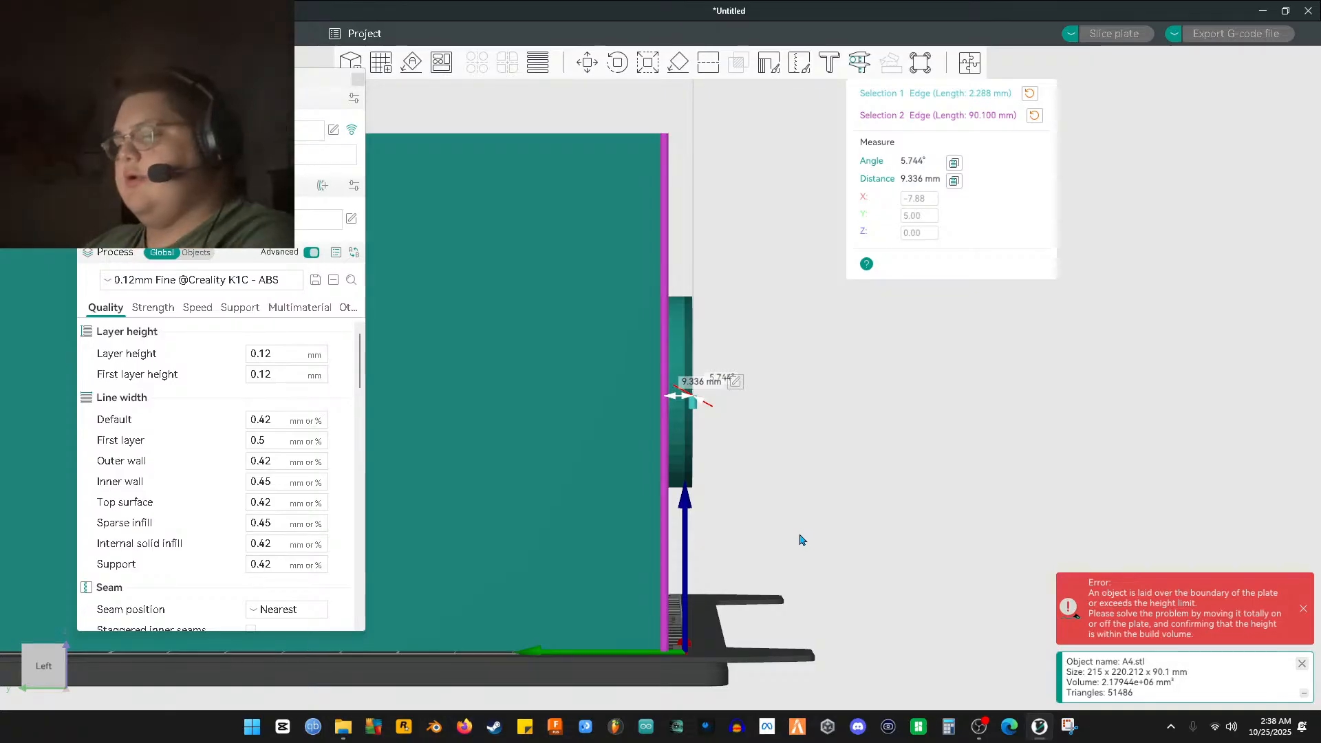
{"action": "scroll", "coordinate": [788, 540], "scroll_direction": "down", "scroll_amount": 3}
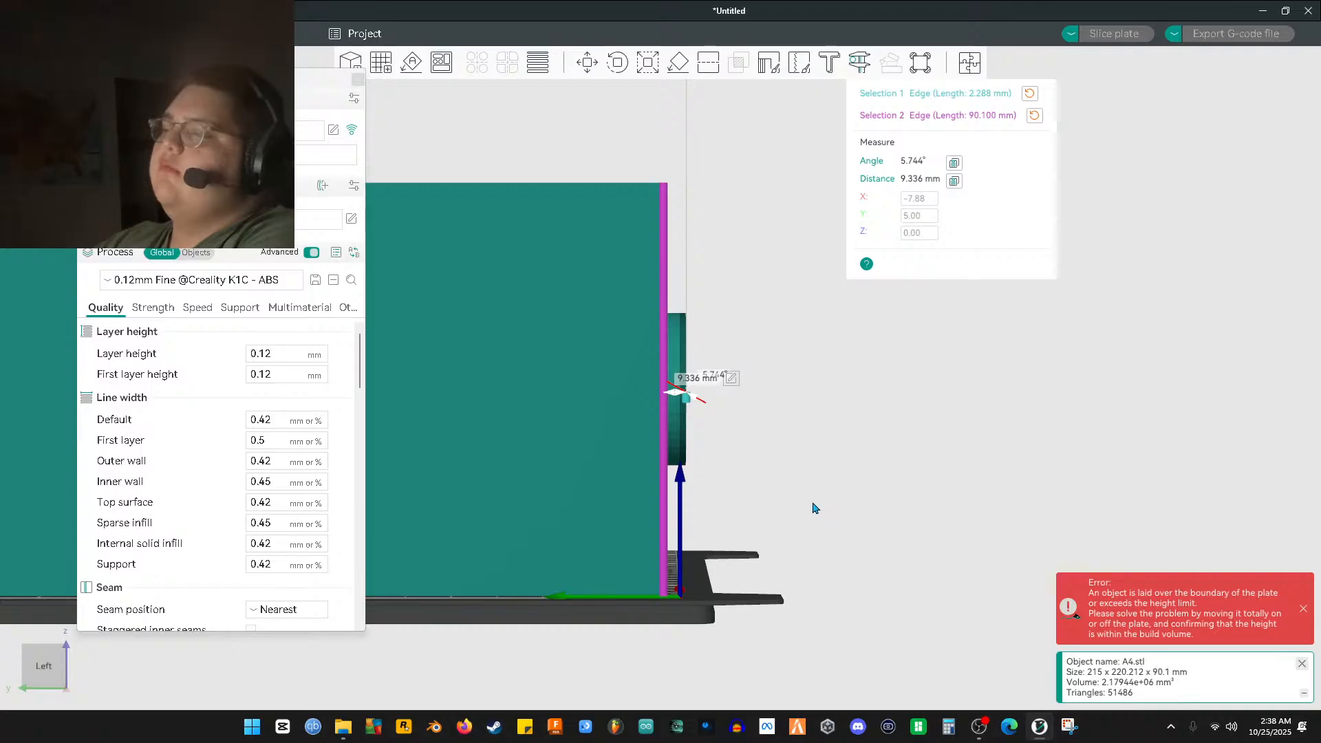
{"action": "scroll", "coordinate": [798, 509], "scroll_direction": "up", "scroll_amount": 2}
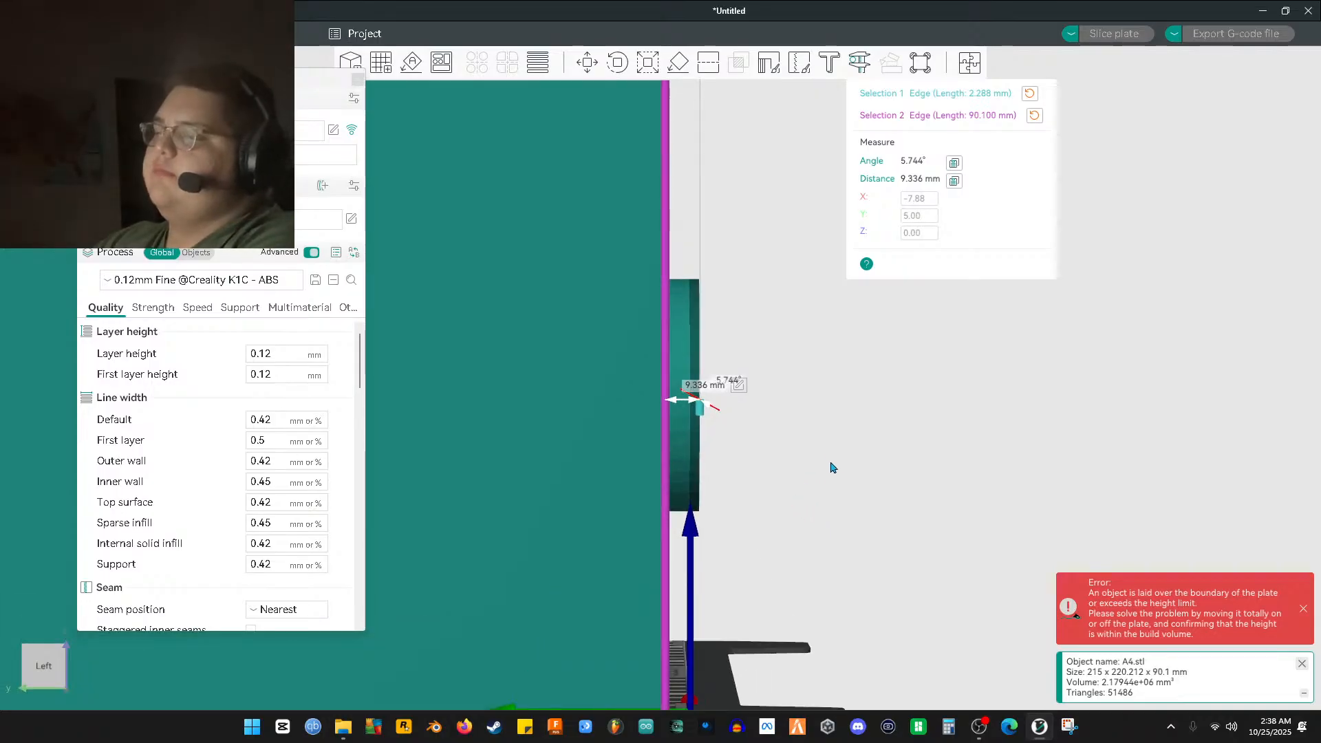
Exit the measurement, orbit the A4.stl mold half to a low front view, and launch Fusion 360
{"action": "key", "text": "Escape"}
{"action": "left_click_drag", "start_coordinate": [817, 481], "coordinate": [965, 449]}
{"action": "left_click_drag", "start_coordinate": [1004, 320], "coordinate": [484, 83]}
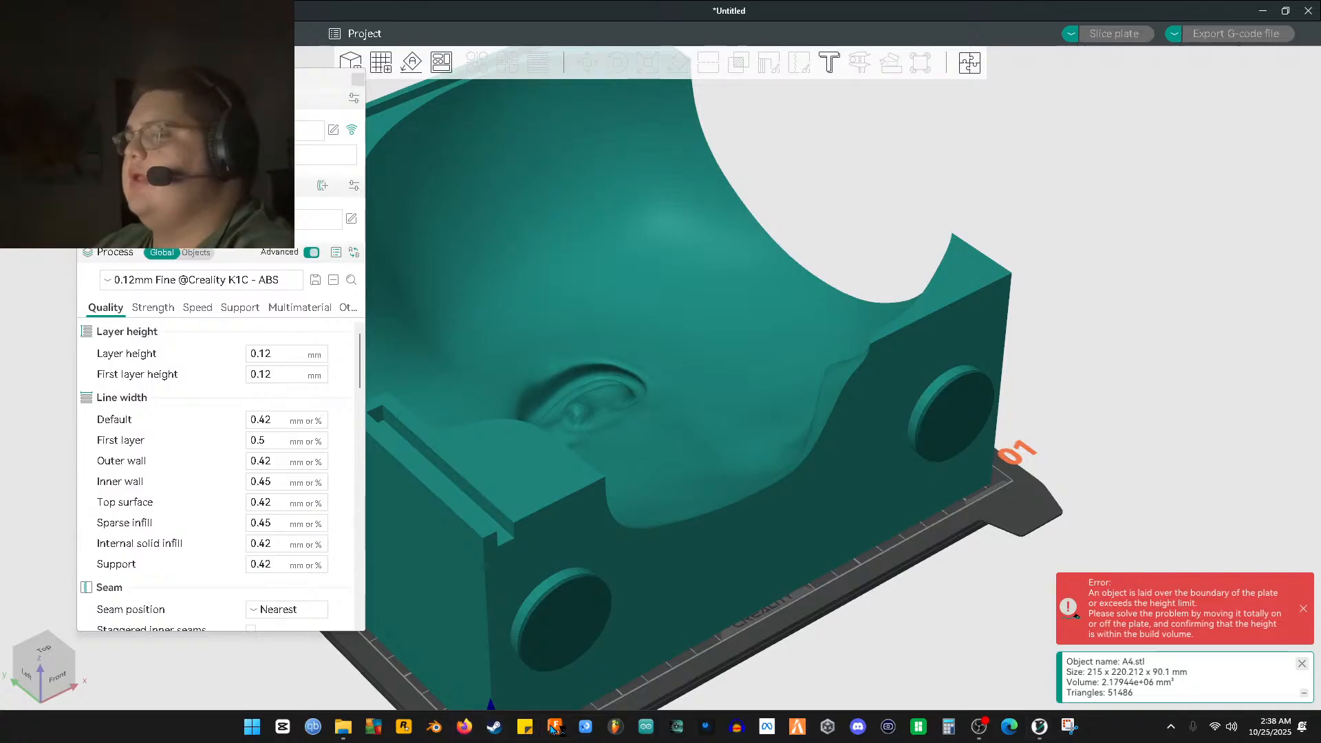
{"action": "left_click", "coordinate": [554, 727]}
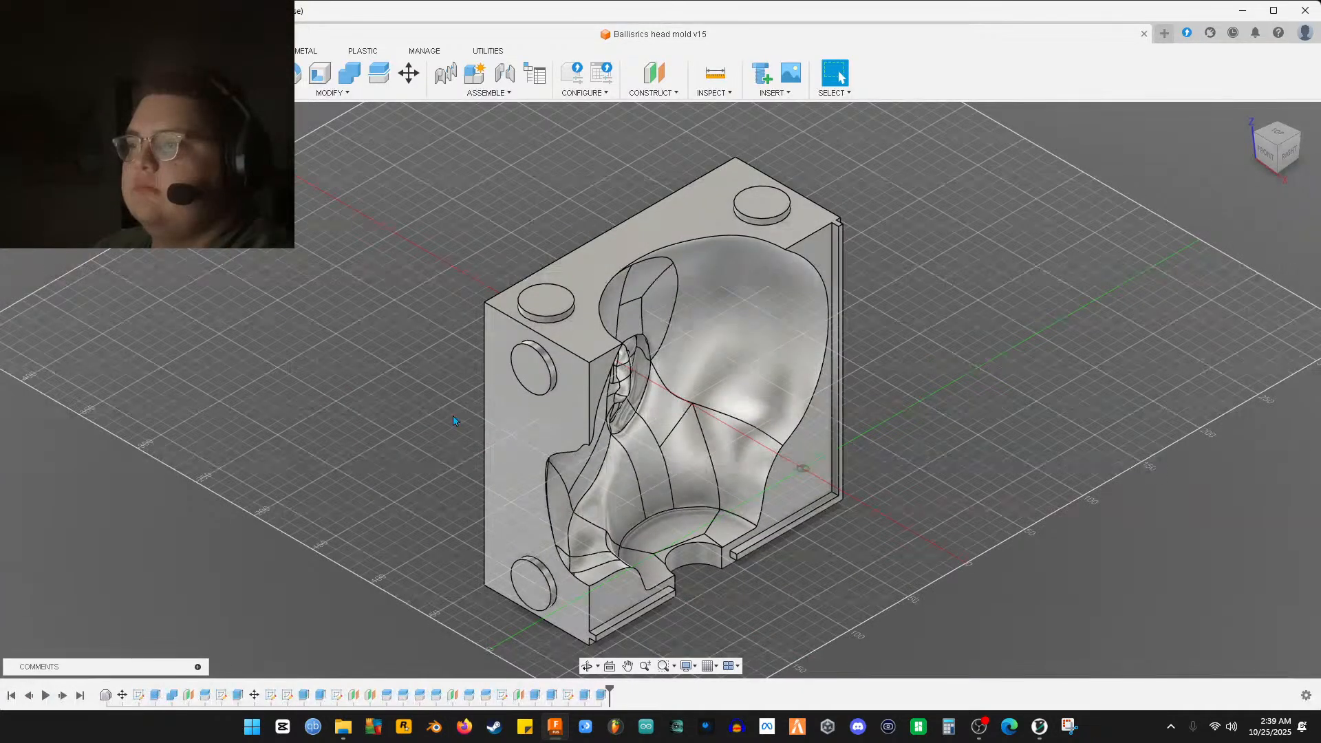
Face the head mold front-on, zoom to a pin, and open Extrude42 (5.00 mm, Join) for editing
{"action": "middle_click_drag", "start_coordinate": [453, 420], "coordinate": [361, 380], "text": "shift"}
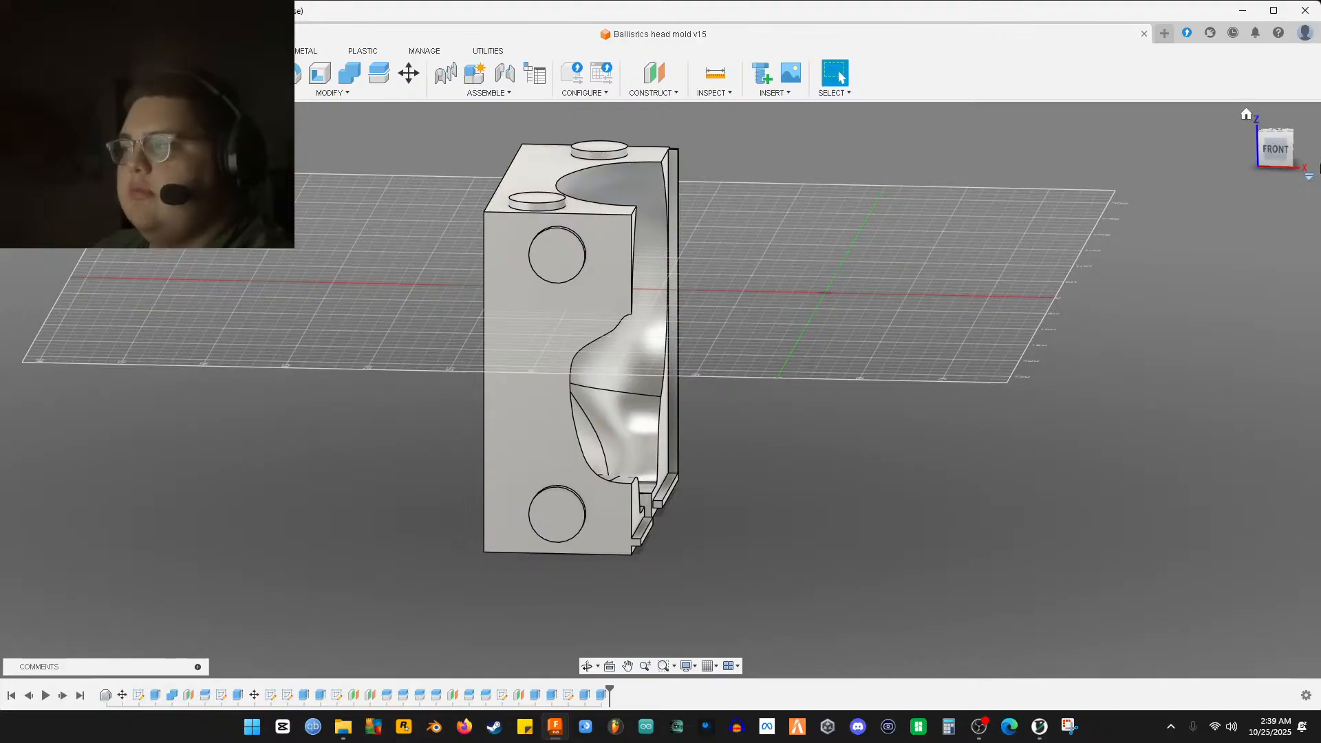
{"action": "left_click", "coordinate": [1275, 149]}
{"action": "scroll", "coordinate": [588, 481], "scroll_direction": "up", "scroll_amount": 8}
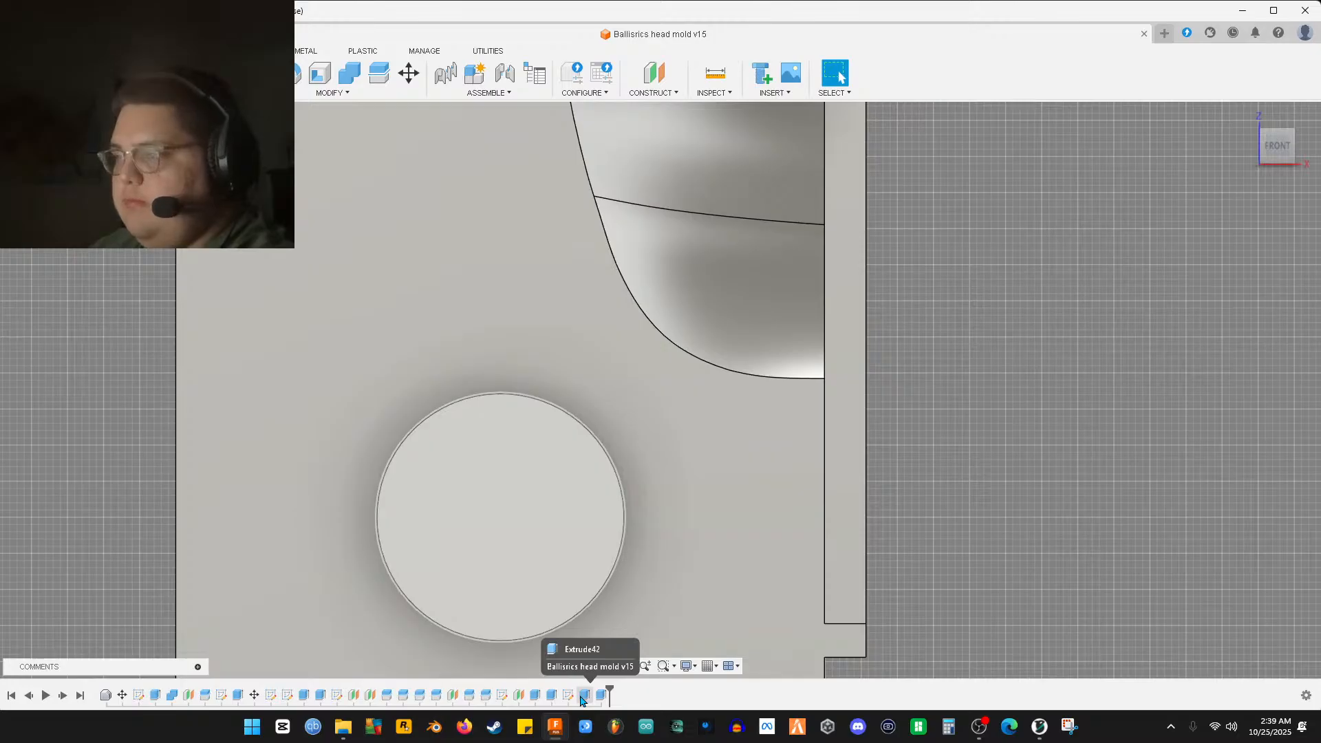
{"action": "scroll", "coordinate": [604, 606], "scroll_direction": "up", "scroll_amount": 5}
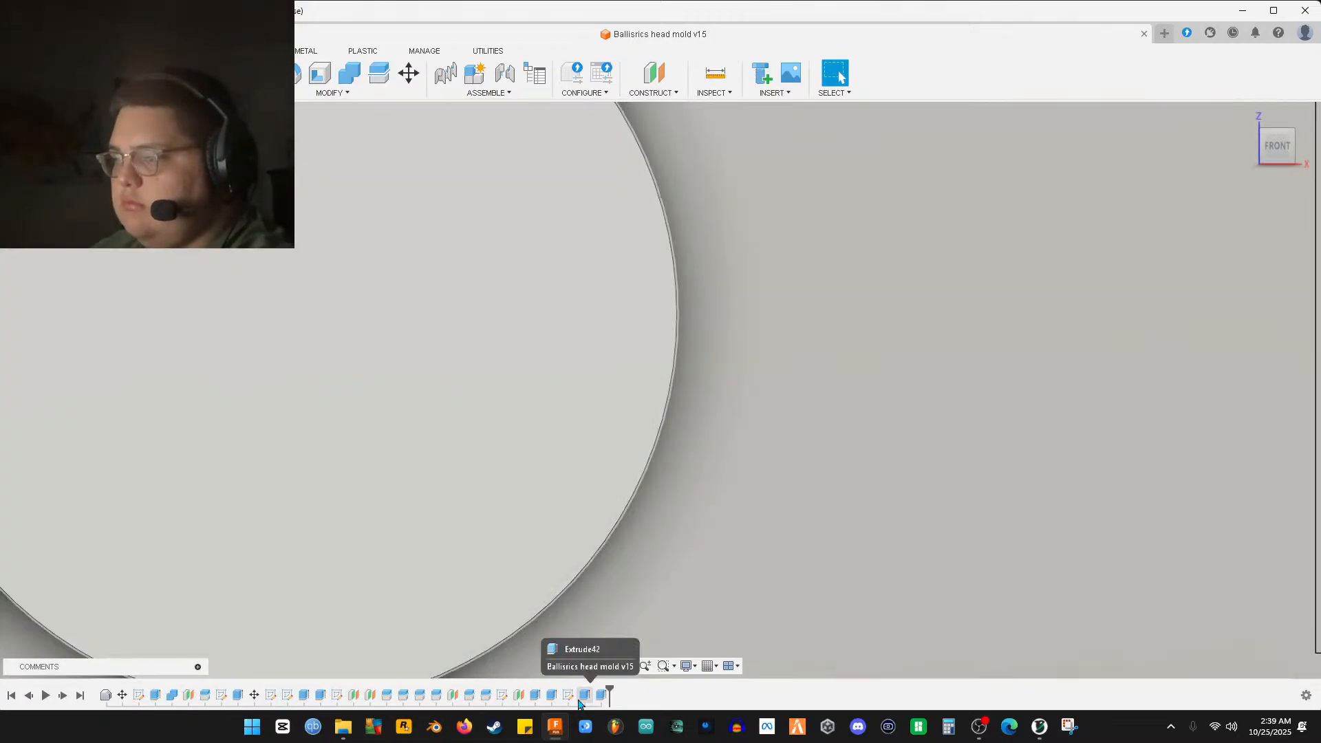
{"action": "double_click", "coordinate": [579, 698]}
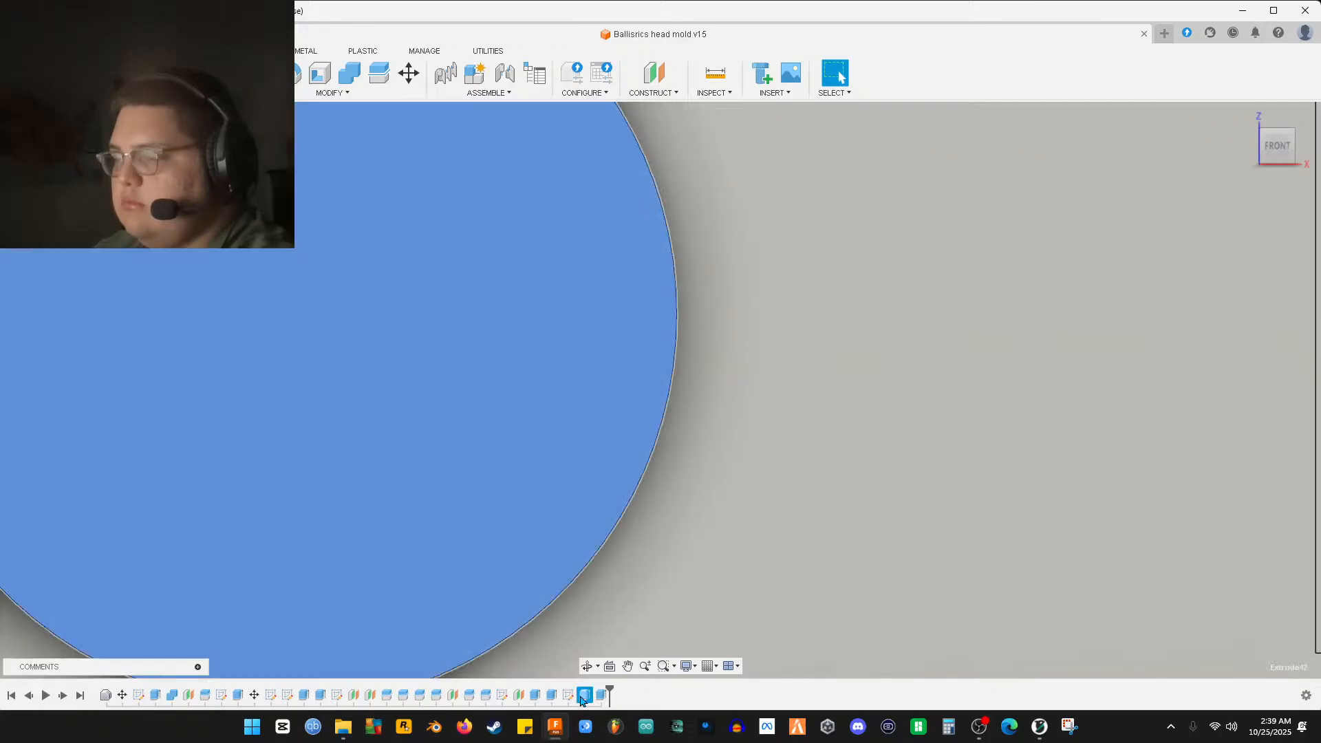
{"action": "scroll", "coordinate": [698, 638], "scroll_direction": "down", "scroll_amount": 2}
{"action": "scroll", "coordinate": [699, 639], "scroll_direction": "down", "scroll_amount": 3}
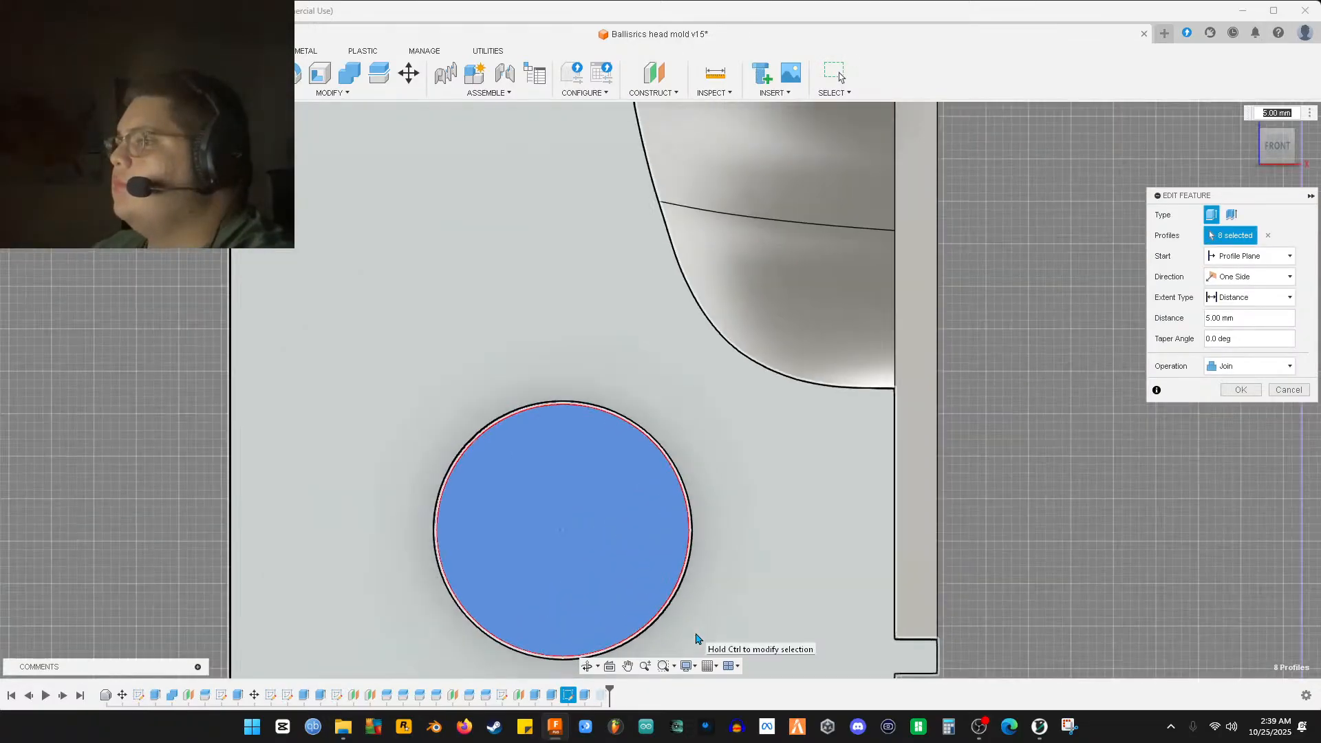
Orbit to check the pins at an angle with the 2.75 mm extrusion distance
{"action": "middle_click_drag", "start_coordinate": [805, 560], "coordinate": [871, 559], "text": "shift"}
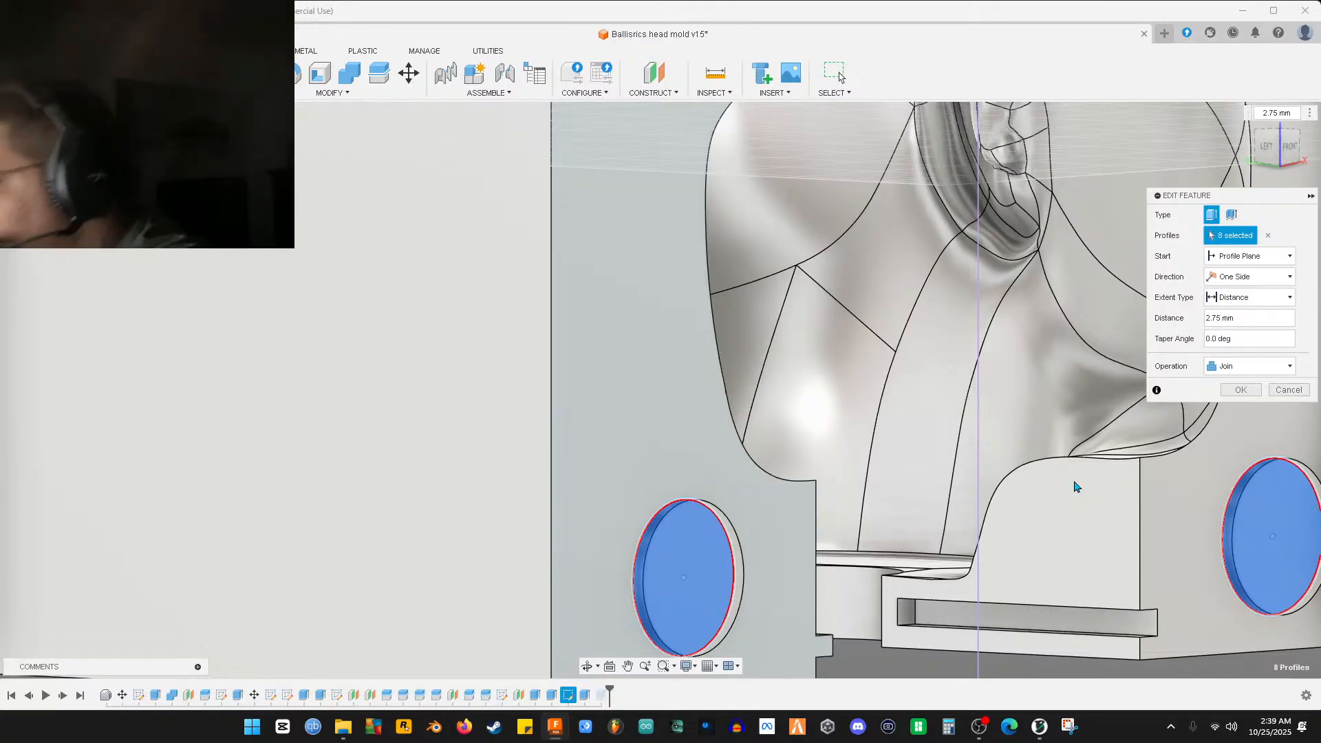
Switch back to Creality Print and orbit around to the mold half's left side
{"action": "left_click", "coordinate": [1040, 727]}
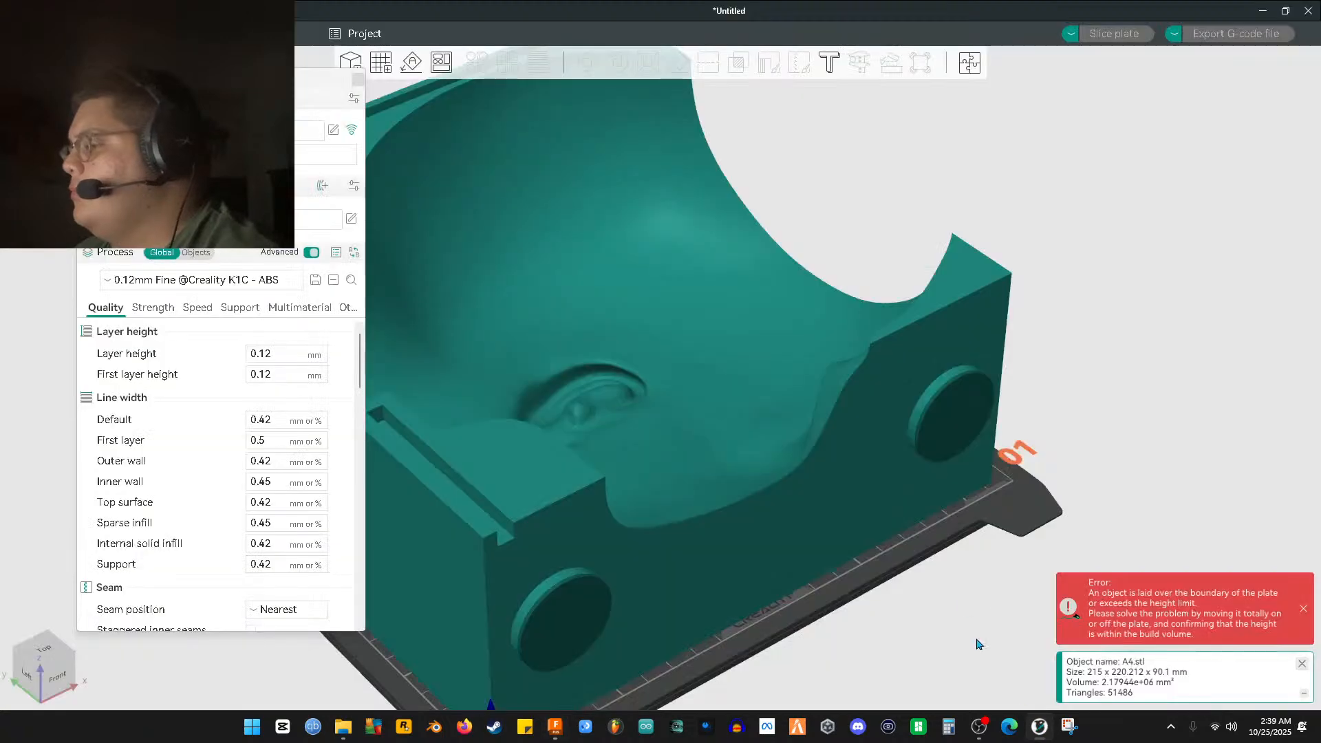
{"action": "middle_click_drag", "start_coordinate": [821, 550], "coordinate": [859, 516]}
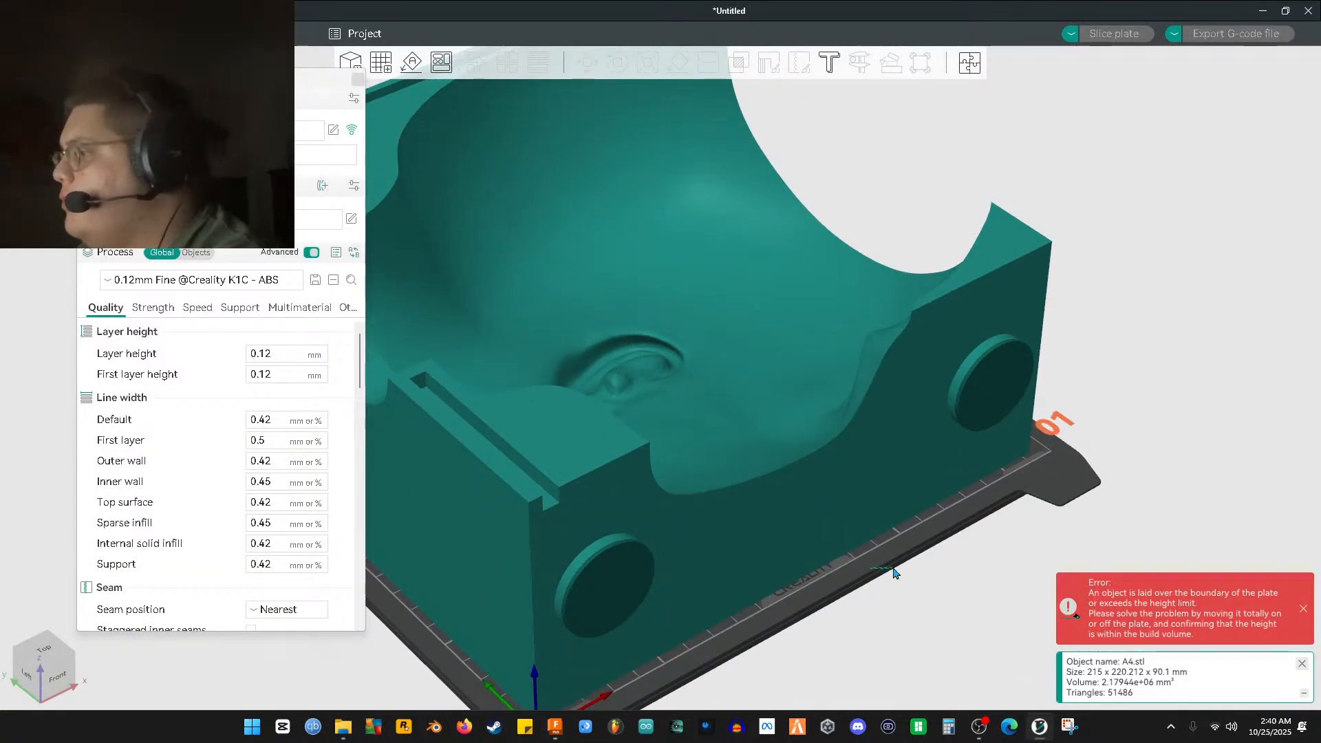
{"action": "middle_click_drag", "start_coordinate": [843, 587], "coordinate": [892, 591]}
{"action": "left_click_drag", "start_coordinate": [850, 575], "coordinate": [981, 609]}
{"action": "left_click_drag", "start_coordinate": [707, 641], "coordinate": [674, 572]}
{"action": "mouse_move", "coordinate": [860, 614]}
{"action": "left_mouse_down"}
{"action": "mouse_move", "coordinate": [786, 614]}
{"action": "mouse_move", "coordinate": [849, 609]}
{"action": "left_mouse_up"}
{"action": "left_click_drag", "start_coordinate": [954, 665], "coordinate": [933, 647]}
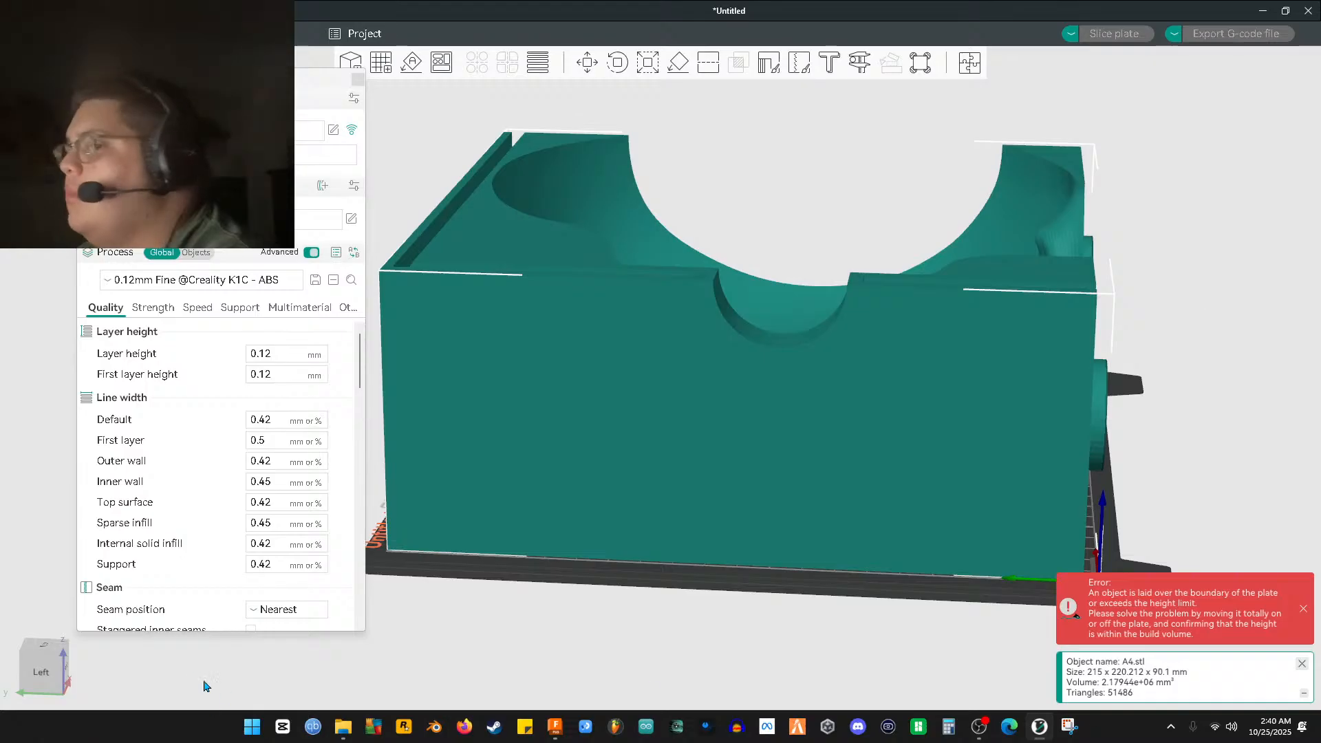
View the mold half straight from the left and zoom in on the pin edge
{"action": "left_click", "coordinate": [55, 674]}
{"action": "scroll", "coordinate": [1065, 354], "scroll_direction": "down", "scroll_amount": 3}
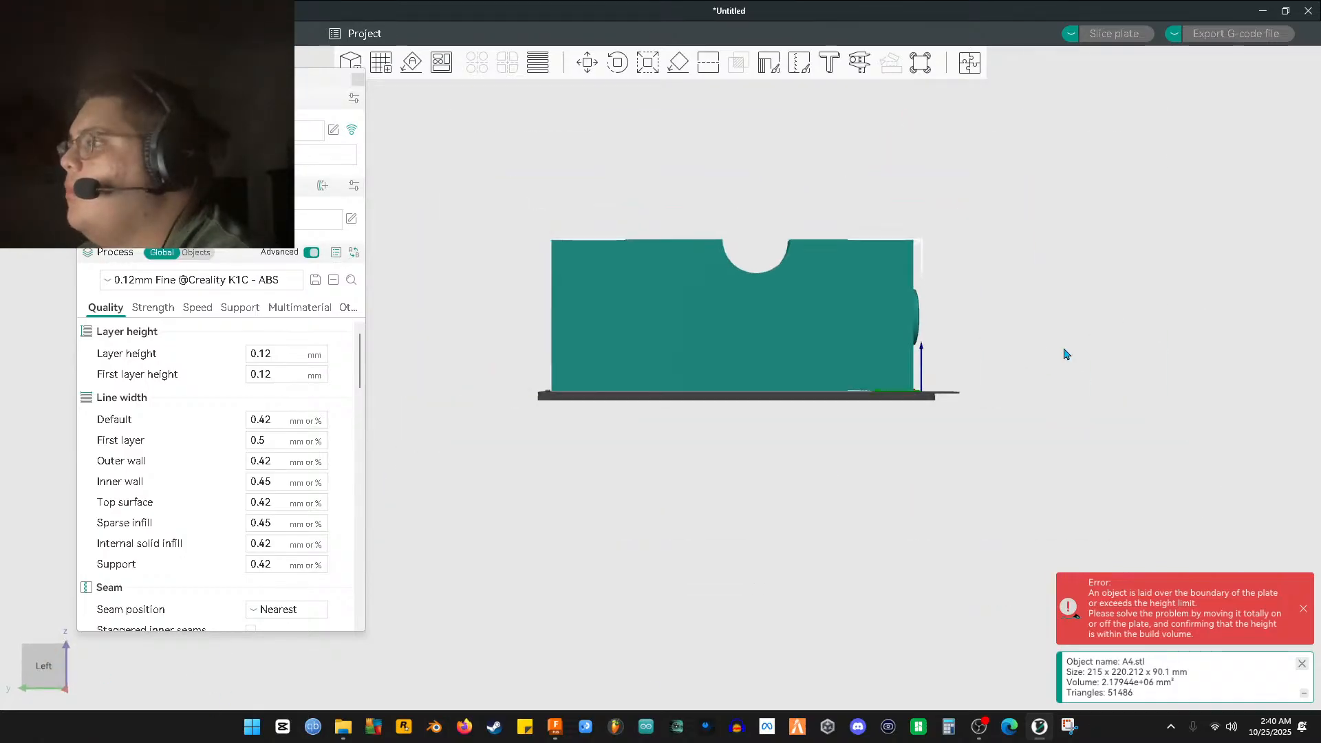
{"action": "scroll", "coordinate": [962, 385], "scroll_direction": "up", "scroll_amount": 3}
{"action": "scroll", "coordinate": [961, 385], "scroll_direction": "up", "scroll_amount": 5}
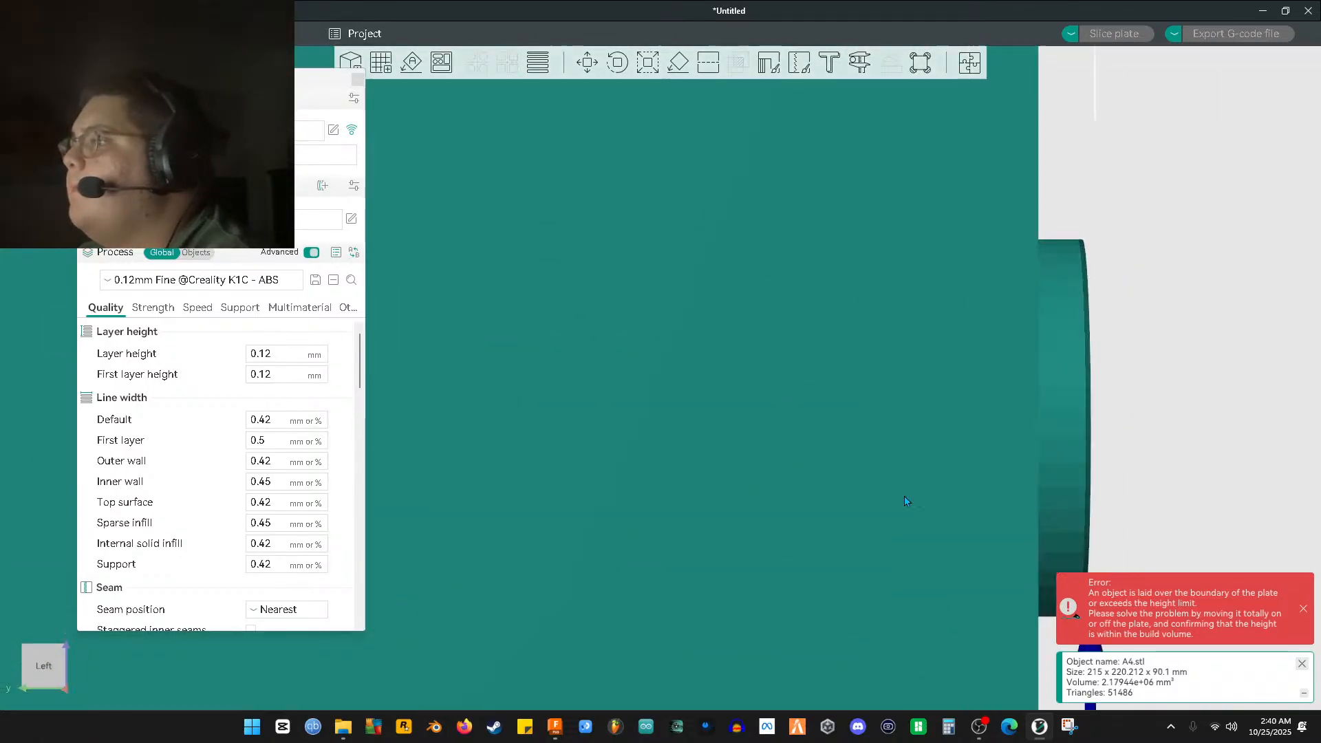
{"action": "middle_click_drag", "start_coordinate": [1072, 461], "coordinate": [601, 514]}
{"action": "scroll", "coordinate": [882, 546], "scroll_direction": "up", "scroll_amount": 9}
Center the mold edge and start the Measure tool, attempting several edge picks
{"action": "middle_click_drag", "start_coordinate": [1142, 517], "coordinate": [667, 537]}
{"action": "scroll", "coordinate": [667, 536], "scroll_direction": "up", "scroll_amount": 4}
{"action": "middle_click_drag", "start_coordinate": [933, 468], "coordinate": [561, 463]}
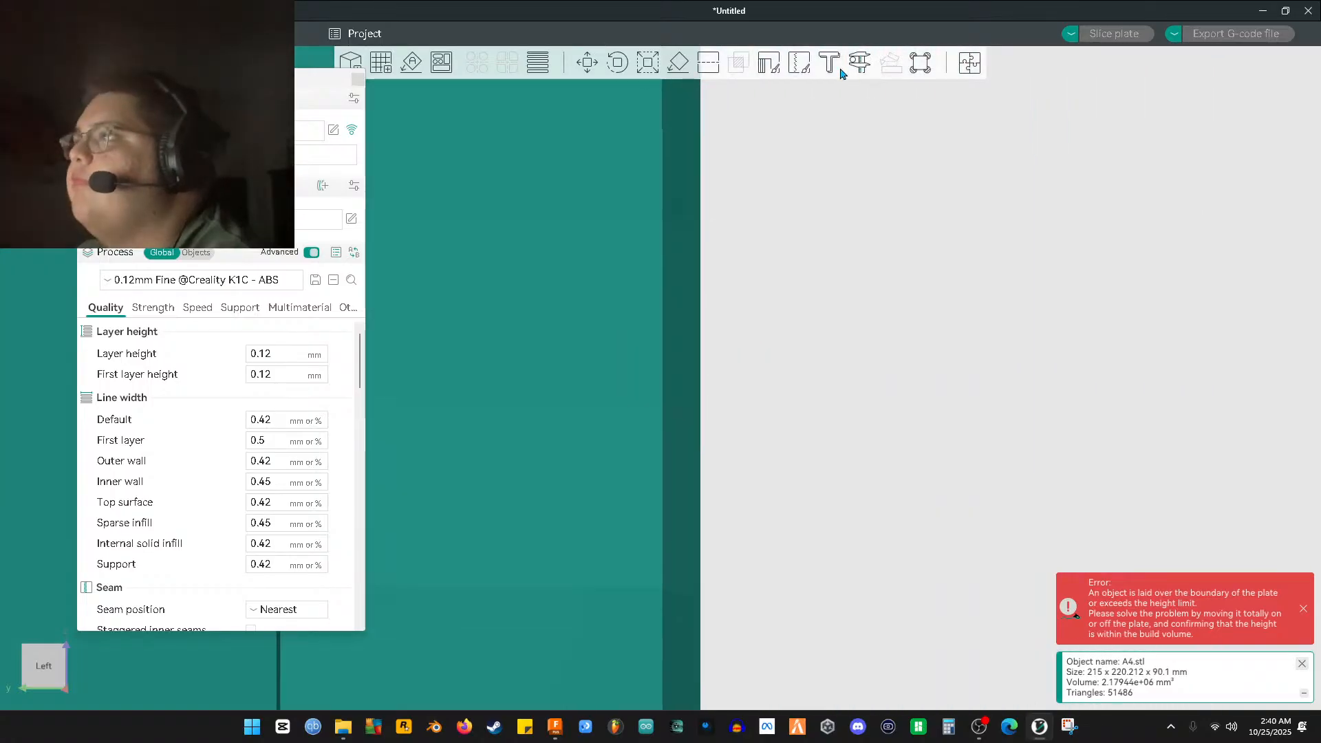
{"action": "left_click", "coordinate": [859, 62]}
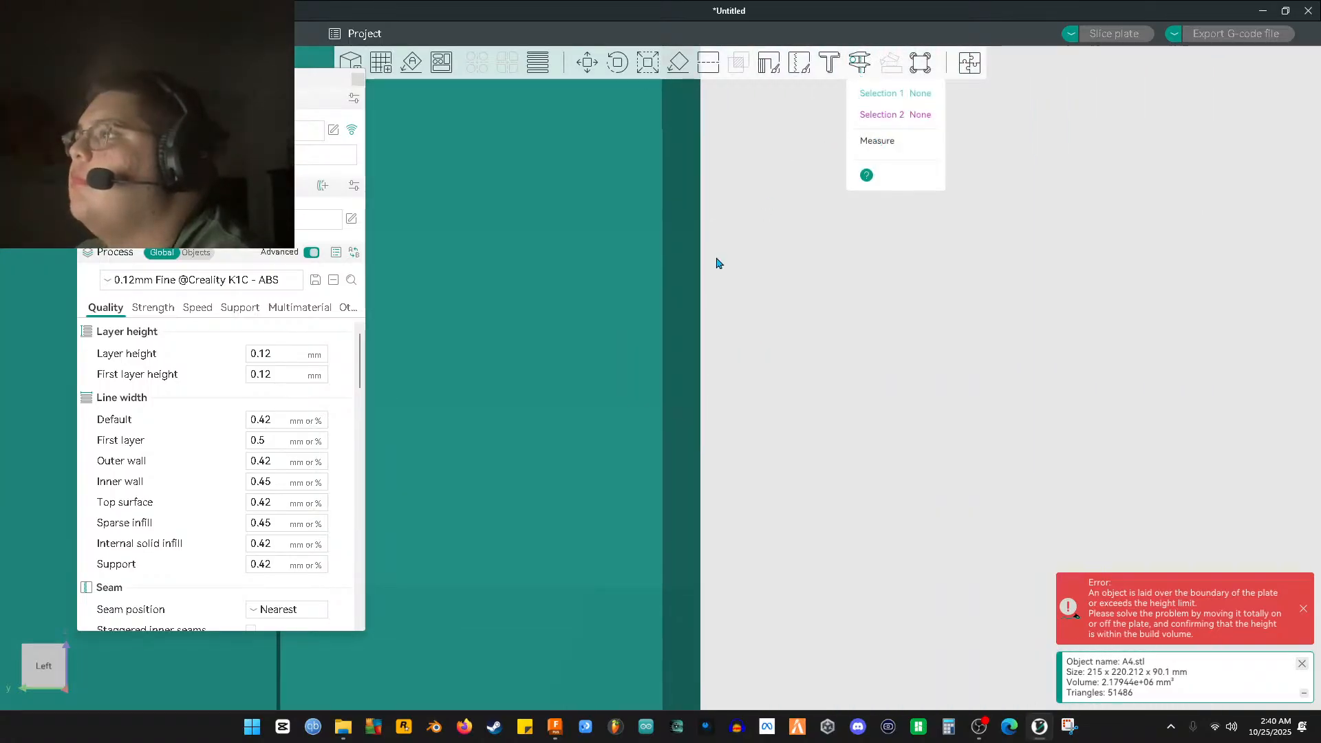
{"action": "left_click", "coordinate": [699, 281]}
{"action": "left_click", "coordinate": [659, 296]}
{"action": "left_click", "coordinate": [664, 312]}
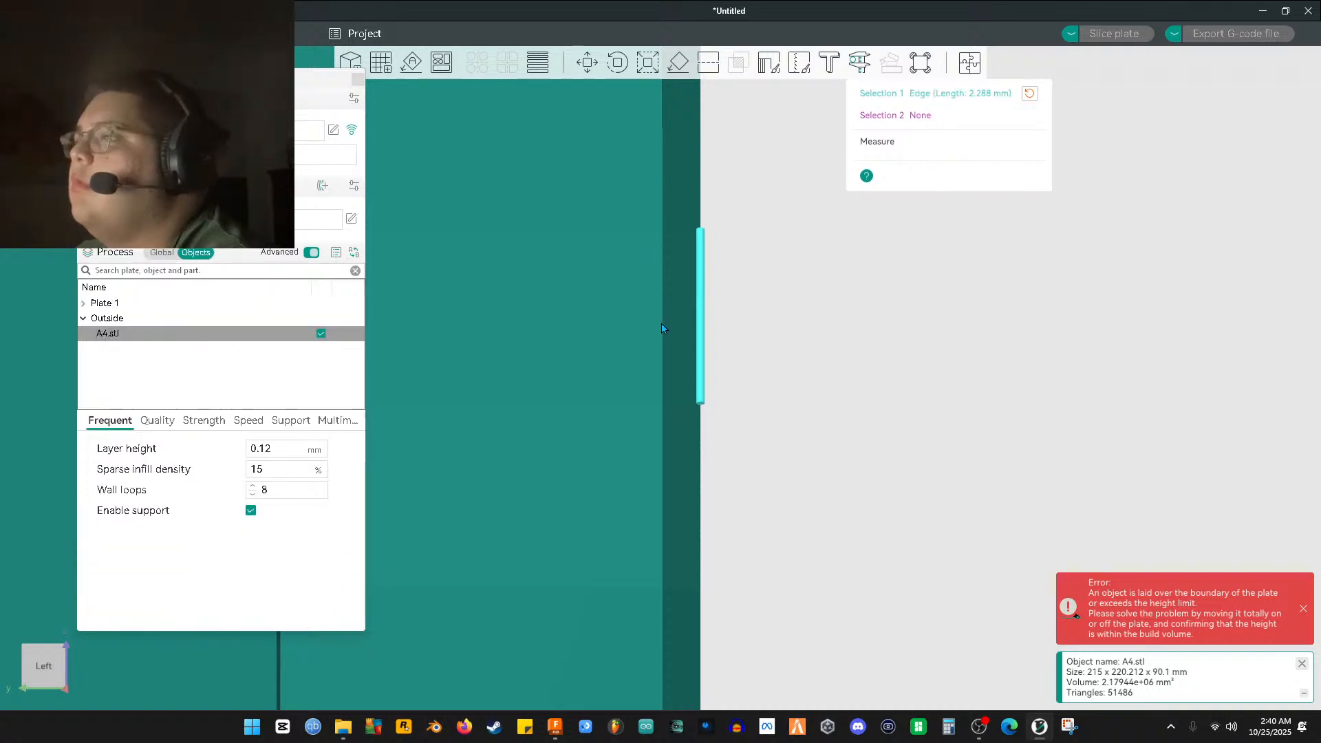
{"action": "left_click", "coordinate": [664, 328]}
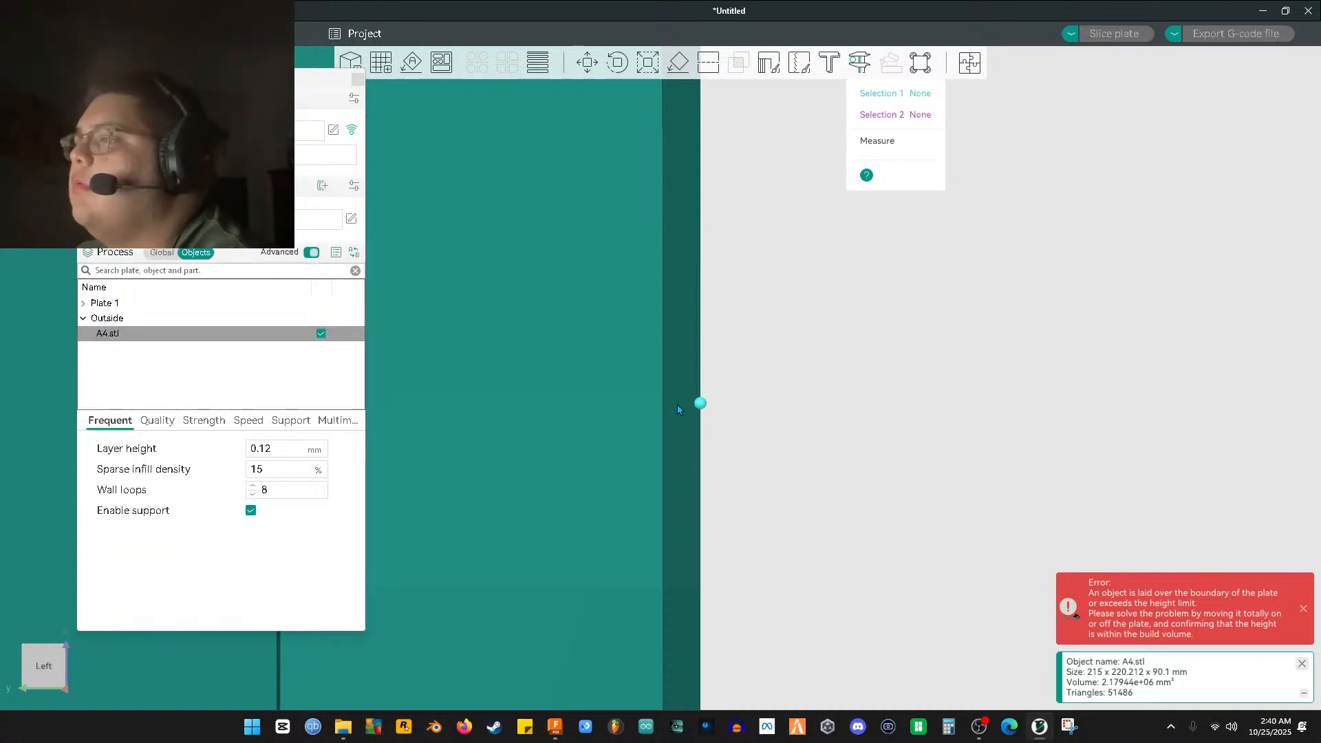
Measure from the pin's corner vertex to the 5.000 mm edge, reading 0.000 mm
{"action": "left_click", "coordinate": [700, 404]}
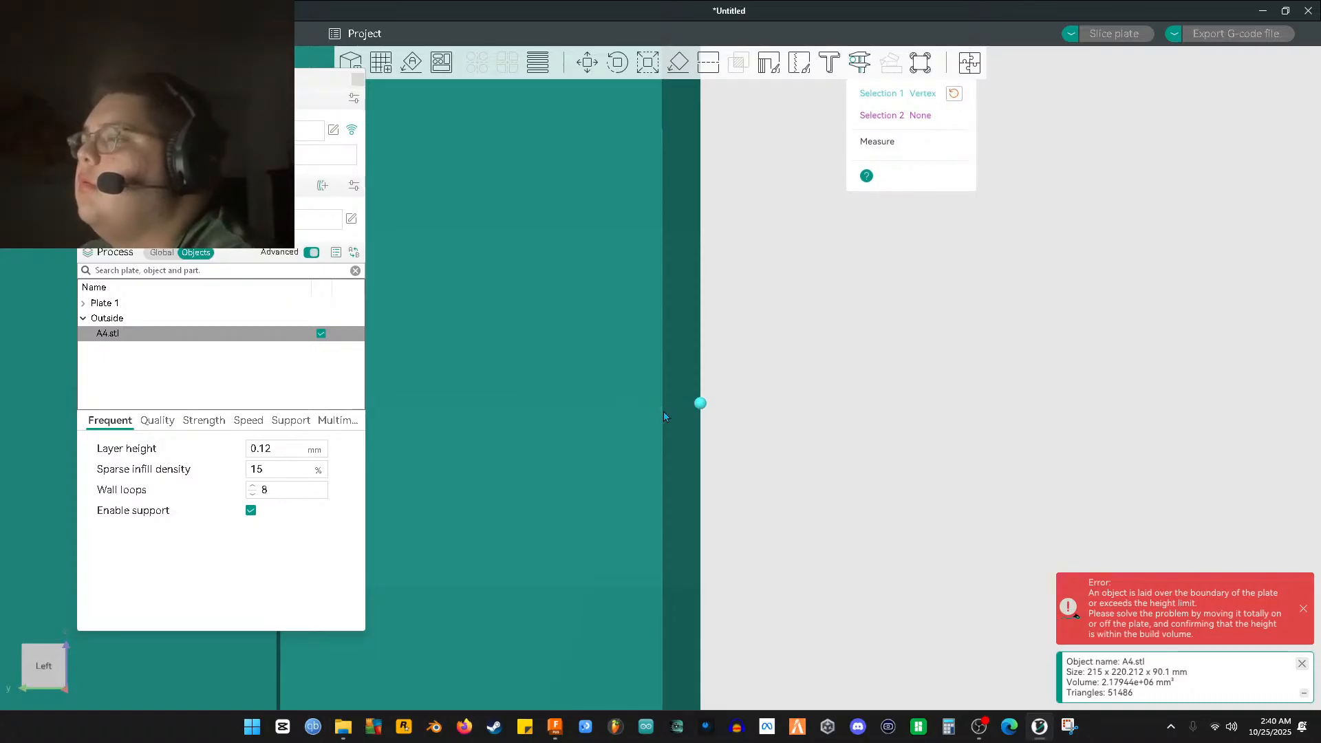
{"action": "scroll", "coordinate": [644, 497], "scroll_direction": "up", "scroll_amount": 5}
{"action": "scroll", "coordinate": [652, 409], "scroll_direction": "down", "scroll_amount": 9}
{"action": "scroll", "coordinate": [649, 386], "scroll_direction": "down", "scroll_amount": 2}
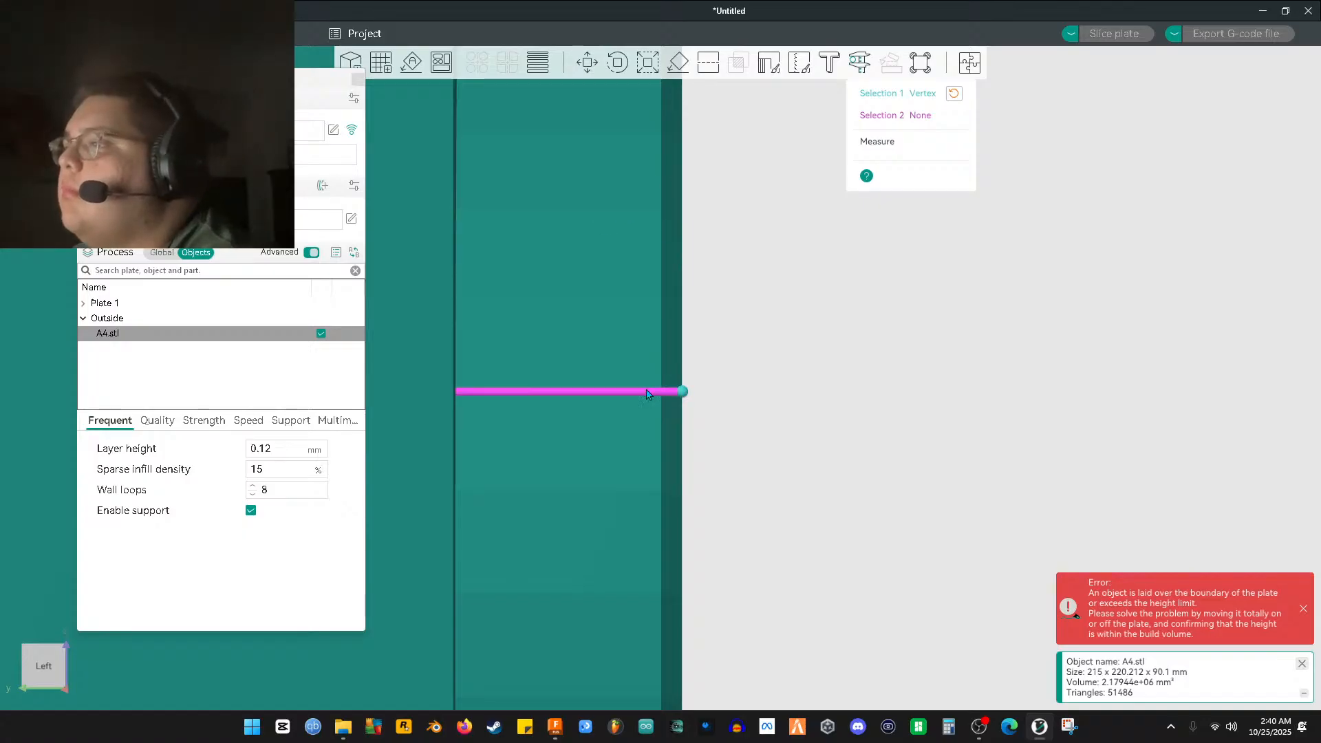
{"action": "left_click", "coordinate": [531, 395]}
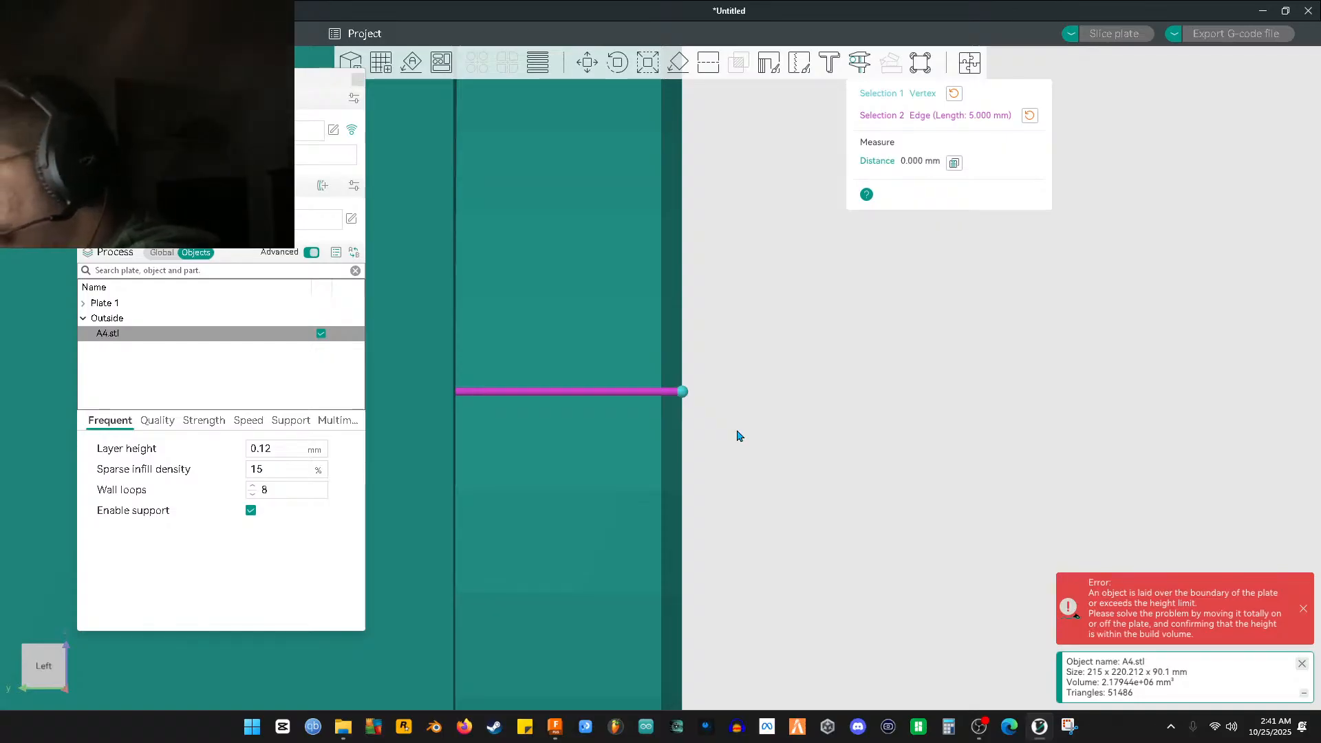
Zoom around the mold and clear both the measured edge and vertex selections
{"action": "scroll", "coordinate": [739, 439], "scroll_direction": "down", "scroll_amount": 5}
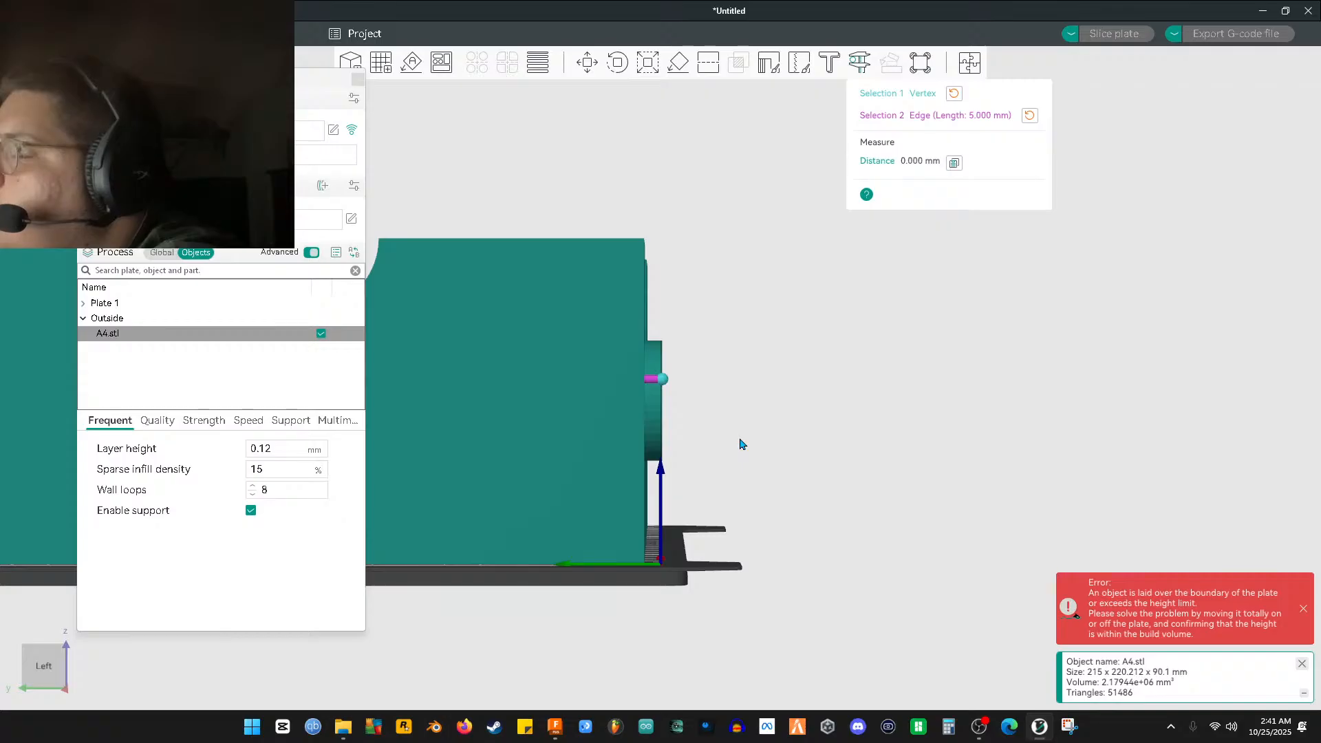
{"action": "scroll", "coordinate": [741, 444], "scroll_direction": "down", "scroll_amount": 2}
{"action": "scroll", "coordinate": [668, 439], "scroll_direction": "up", "scroll_amount": 10}
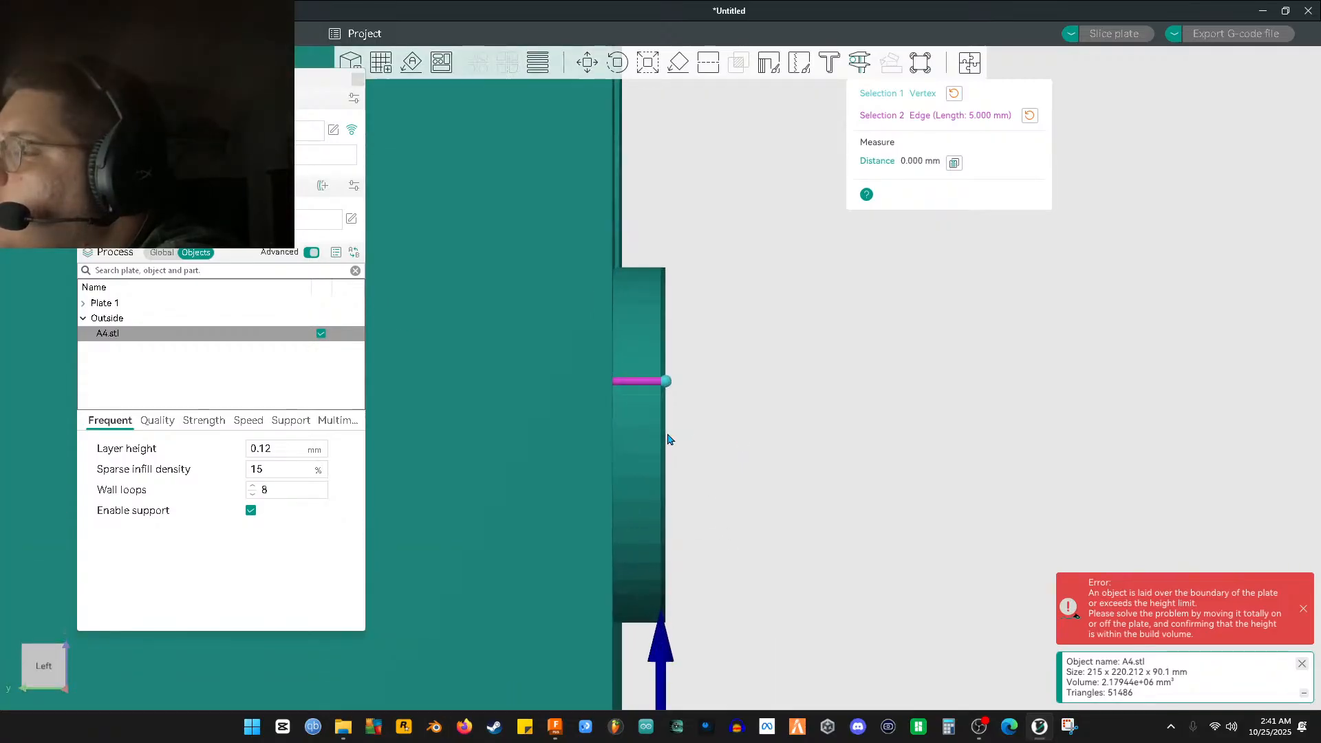
{"action": "scroll", "coordinate": [667, 439], "scroll_direction": "up", "scroll_amount": 3}
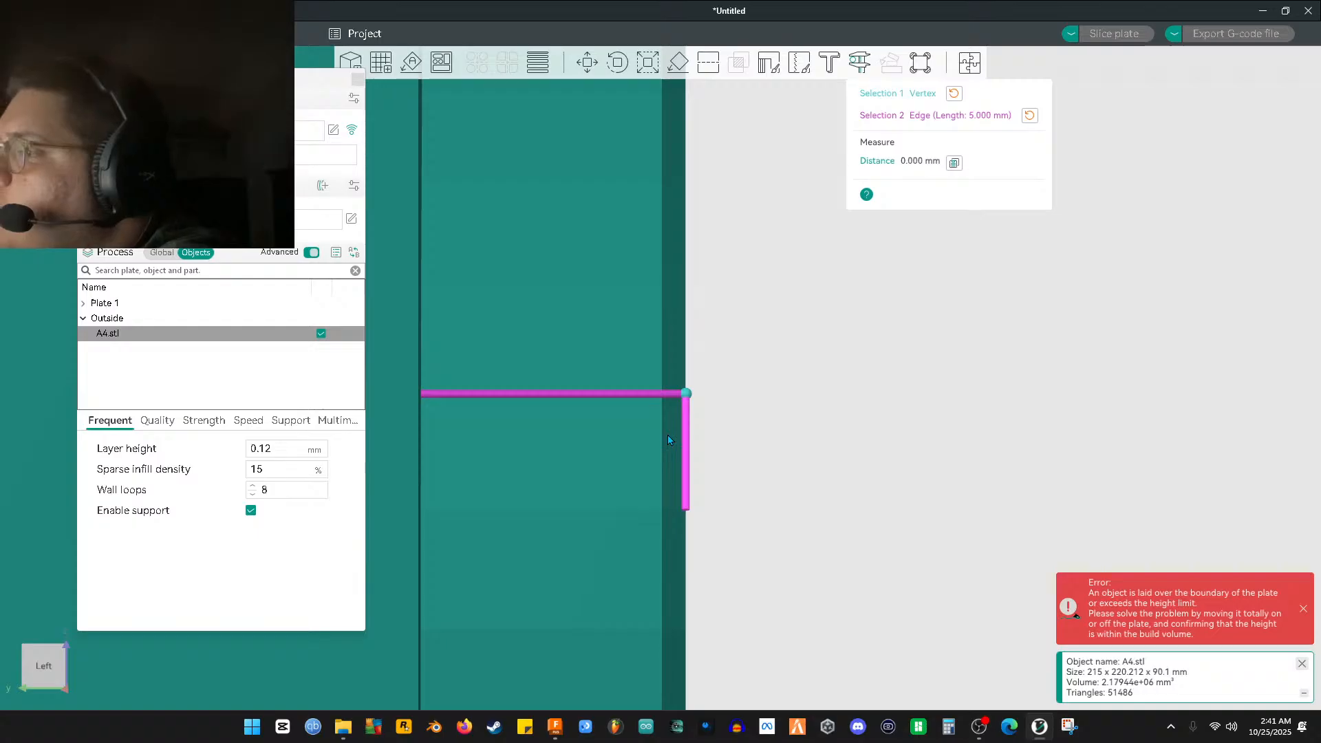
{"action": "scroll", "coordinate": [667, 438], "scroll_direction": "down", "scroll_amount": 5}
{"action": "scroll", "coordinate": [669, 444], "scroll_direction": "down", "scroll_amount": 1}
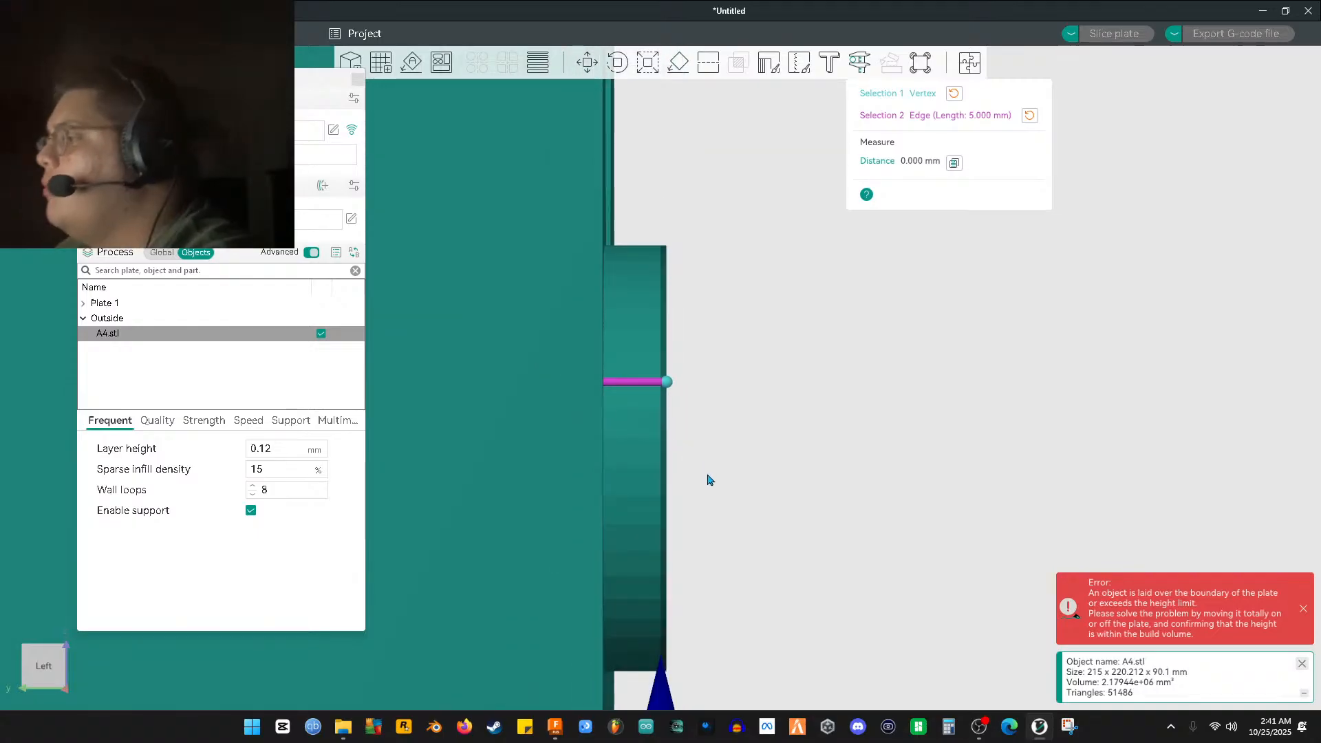
{"action": "scroll", "coordinate": [716, 504], "scroll_direction": "up", "scroll_amount": 1}
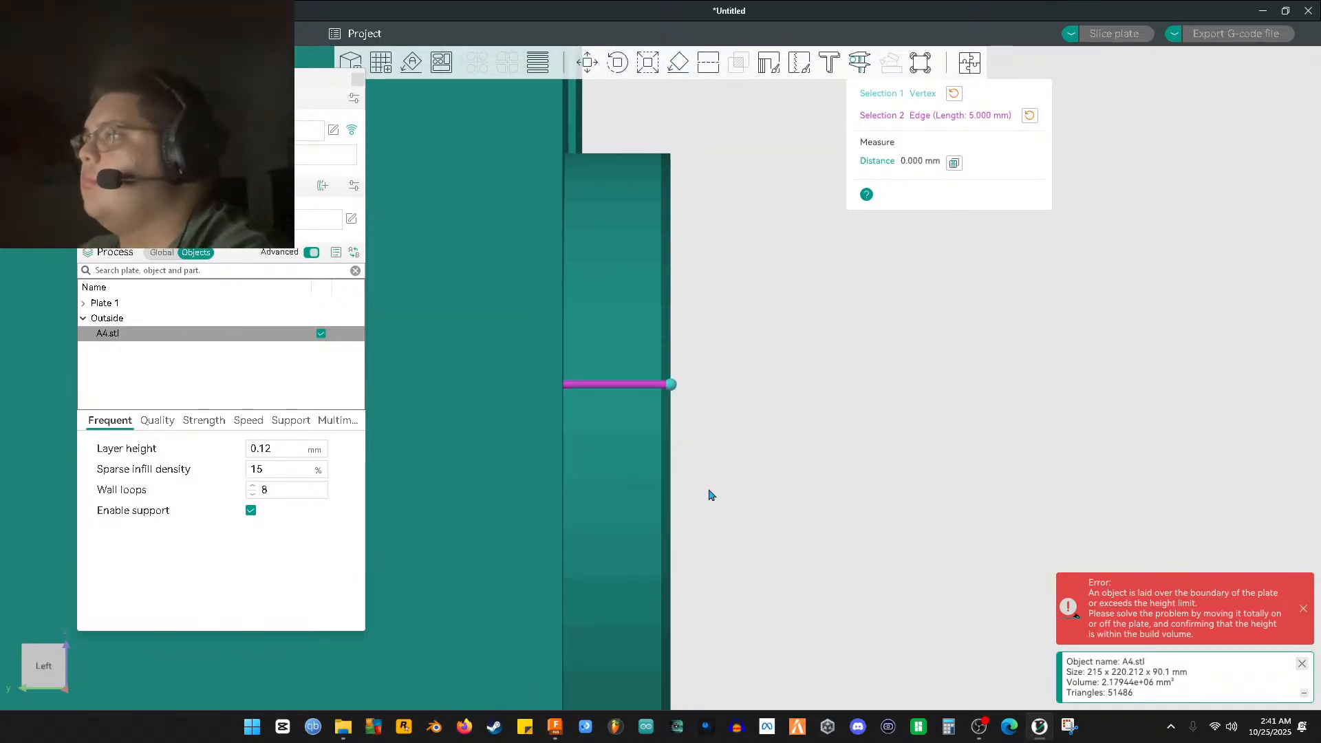
{"action": "scroll", "coordinate": [817, 381], "scroll_direction": "up", "scroll_amount": 2}
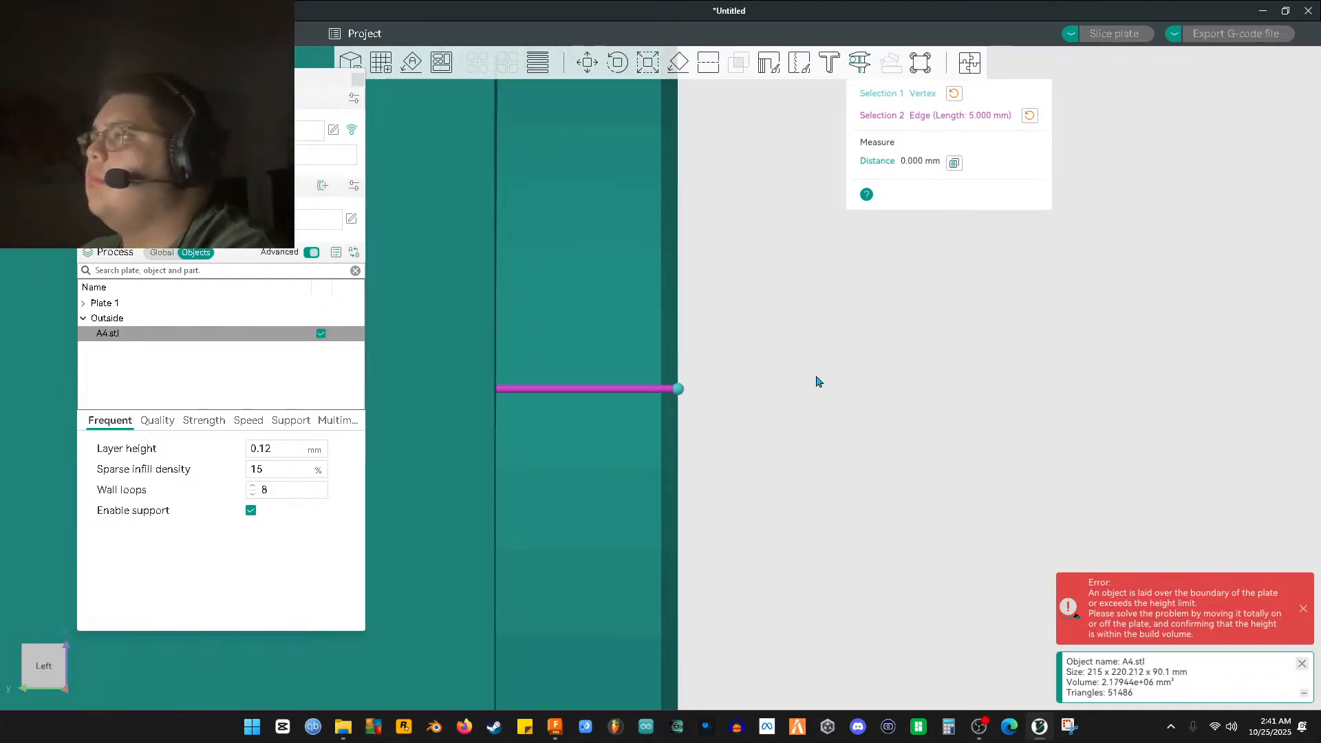
{"action": "left_click", "coordinate": [1029, 116]}
{"action": "left_click", "coordinate": [953, 94]}
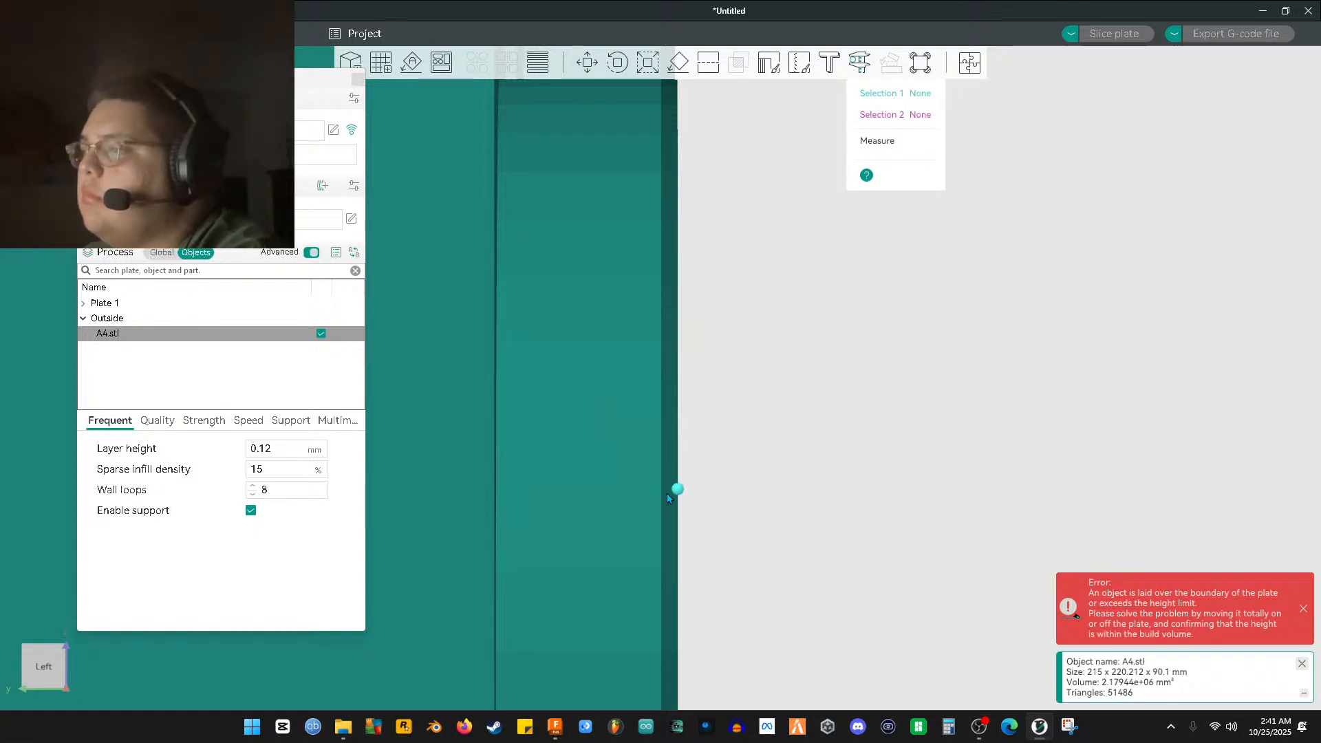
Return to the Fusion 360 pin extrude edit, still at 2.75 mm
{"action": "scroll", "coordinate": [666, 497], "scroll_direction": "down", "scroll_amount": 2}
{"action": "scroll", "coordinate": [667, 495], "scroll_direction": "up", "scroll_amount": 3}
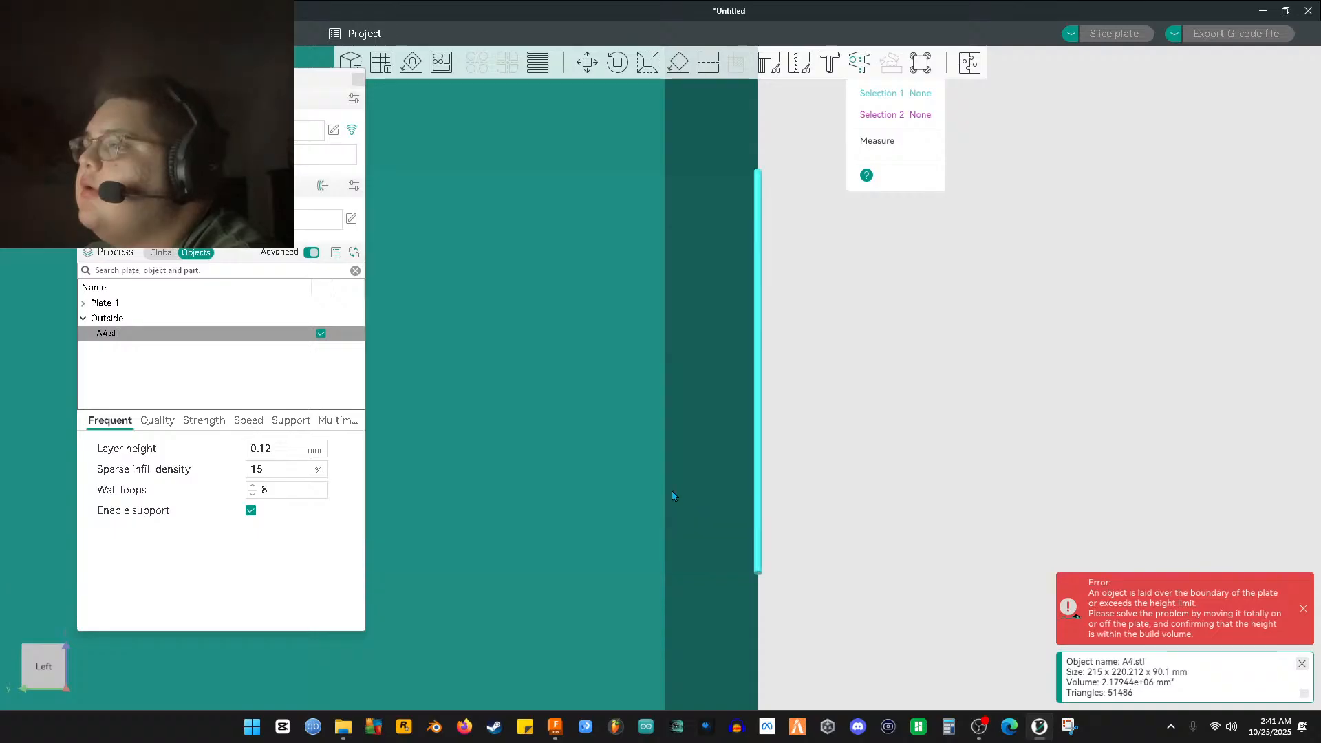
{"action": "scroll", "coordinate": [685, 482], "scroll_direction": "down", "scroll_amount": 2}
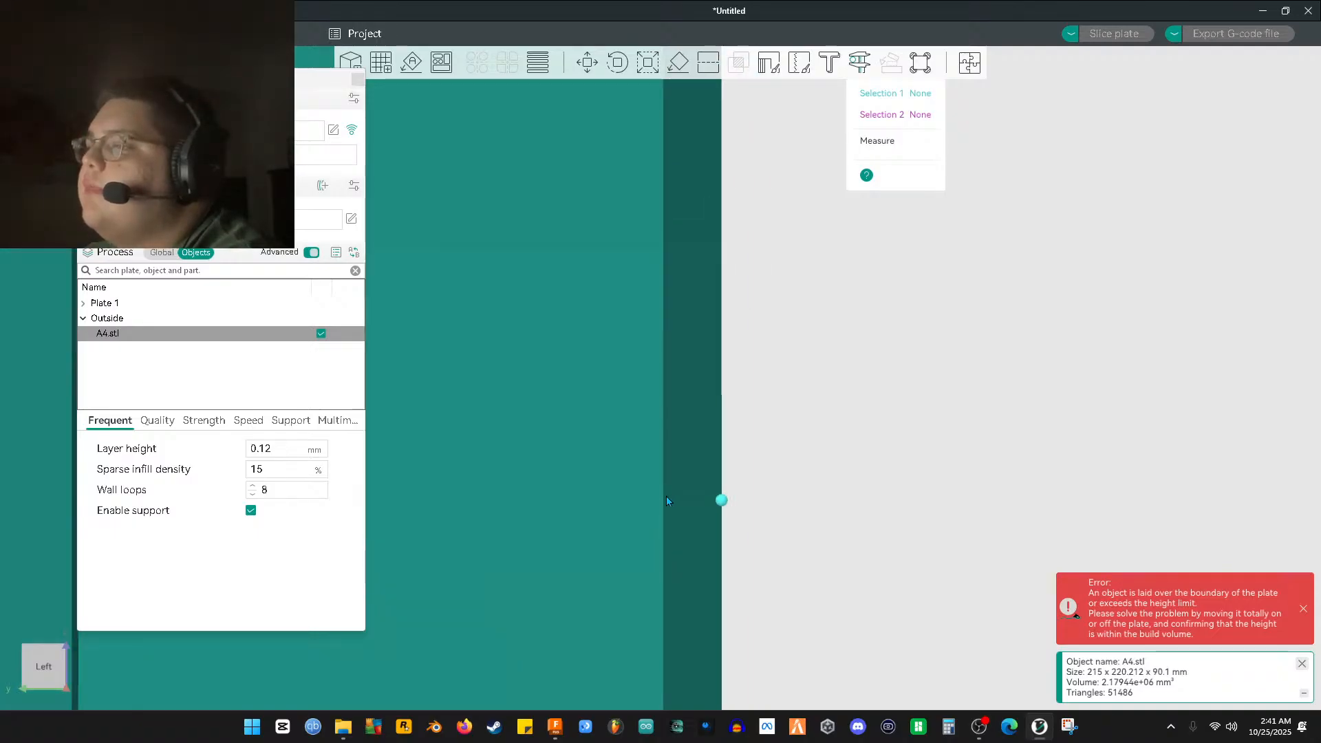
{"action": "scroll", "coordinate": [582, 440], "scroll_direction": "down", "scroll_amount": 1}
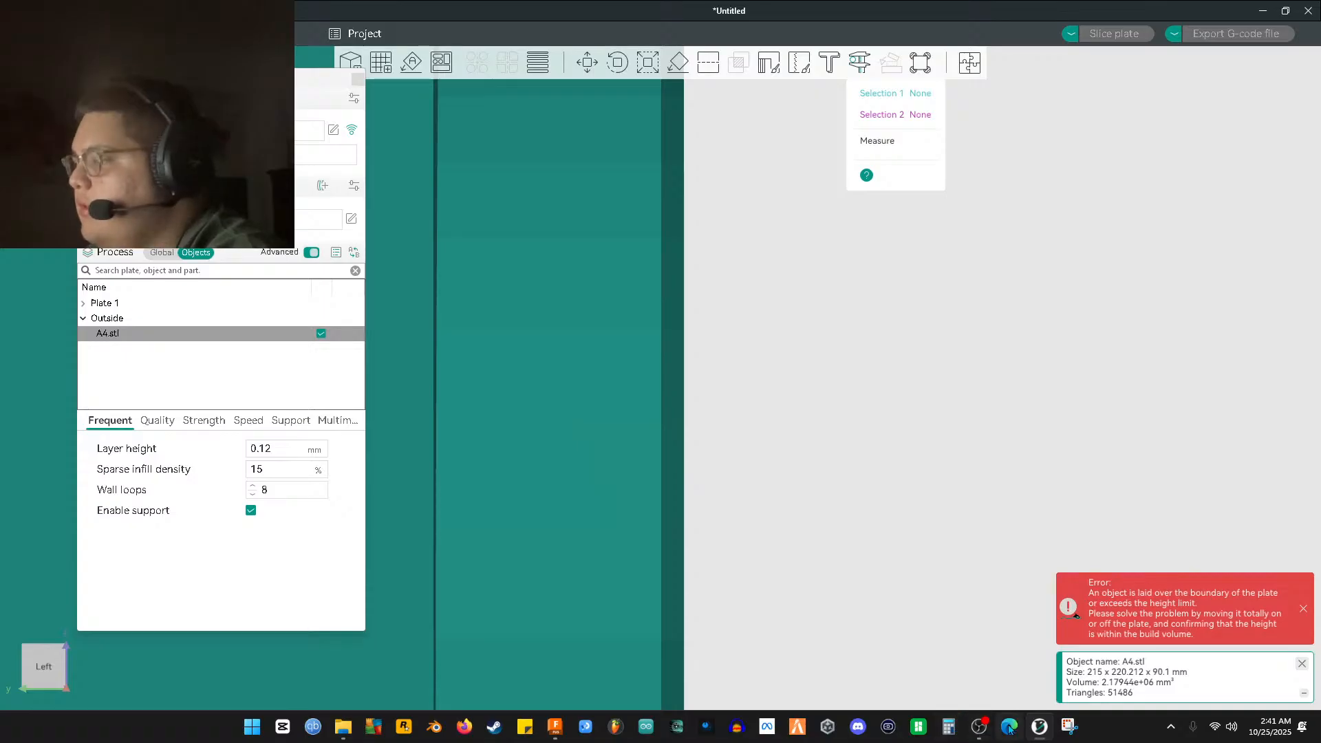
{"action": "left_click", "coordinate": [555, 727]}
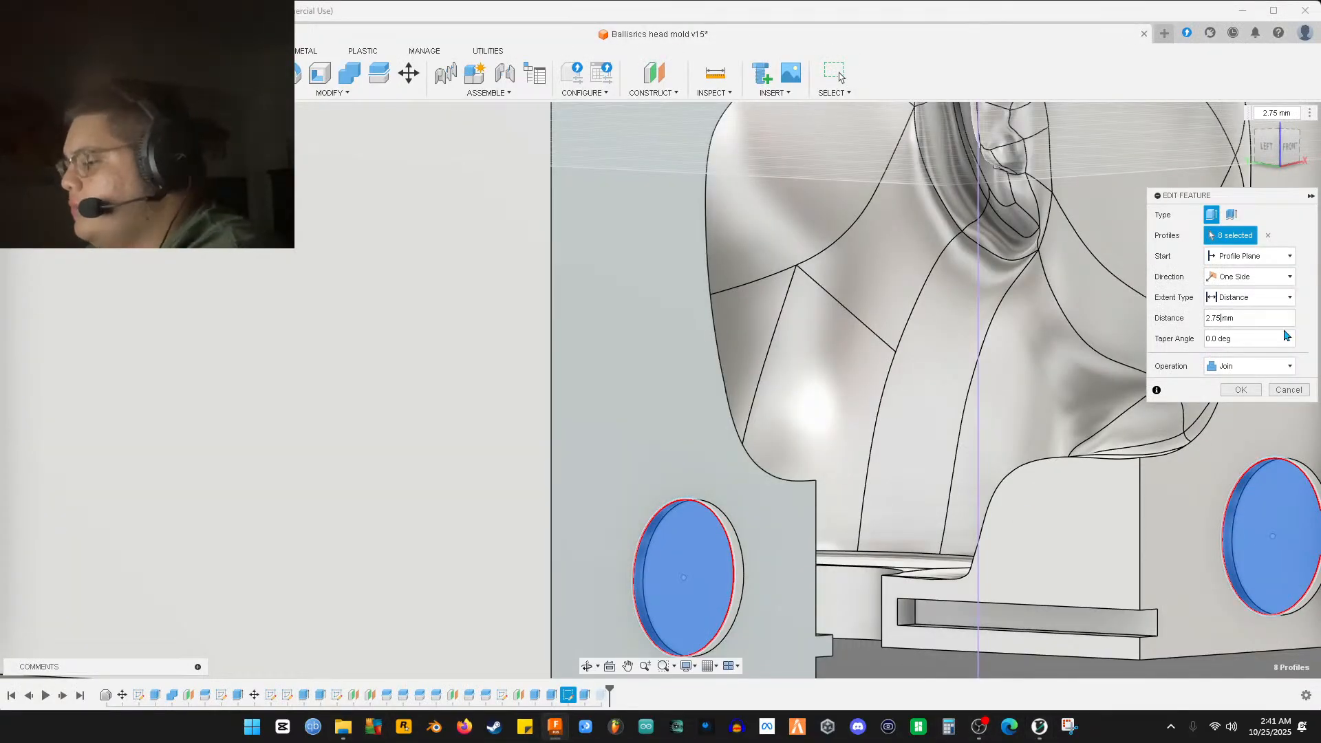
Change the pin extrude distance to 4 mm and confirm it
{"action": "key", "text": "BackSpace"}
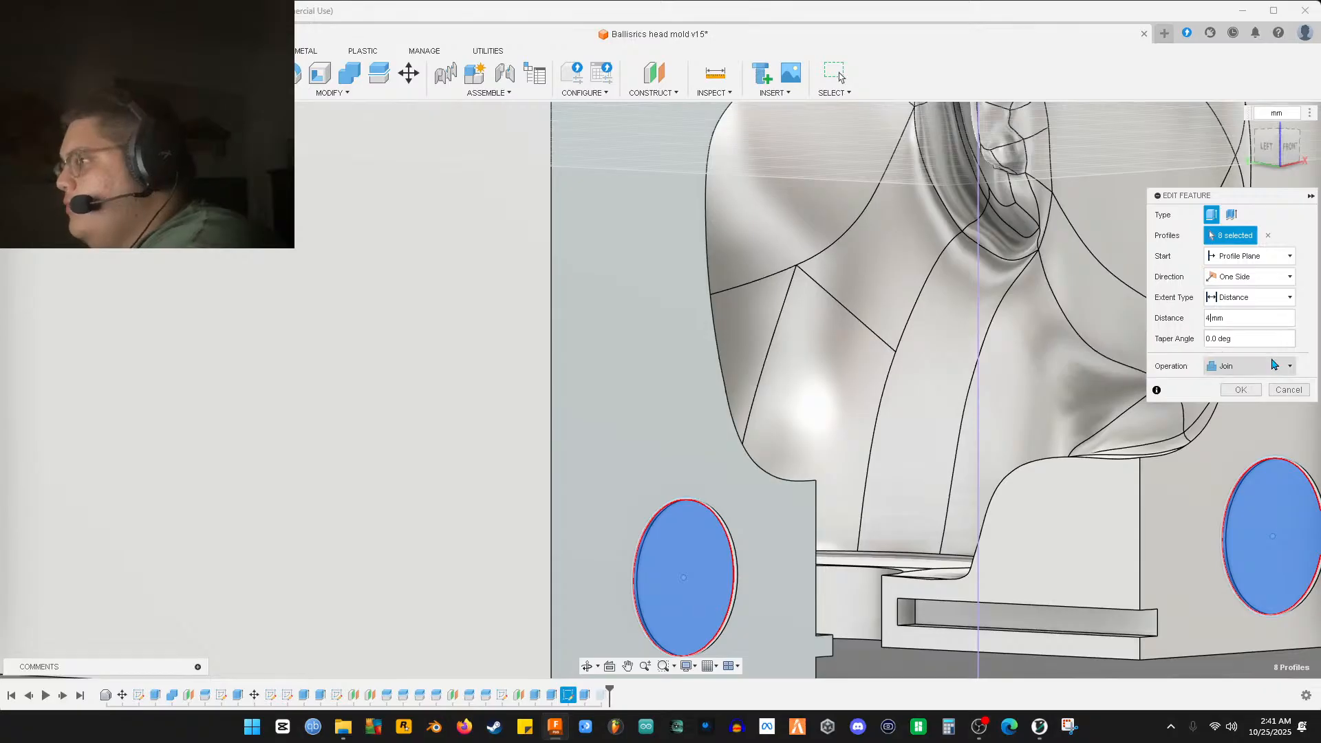
{"action": "type", "text": "4"}
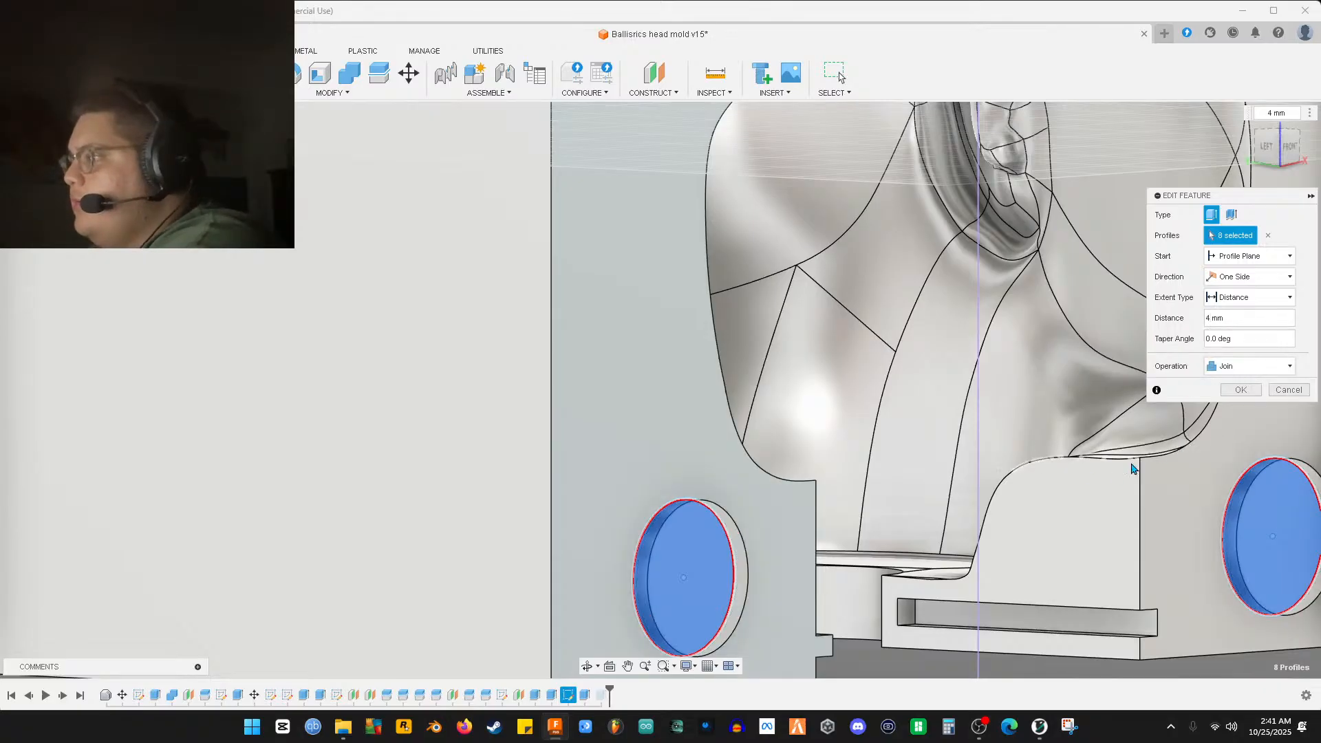
{"action": "key", "text": "Return"}
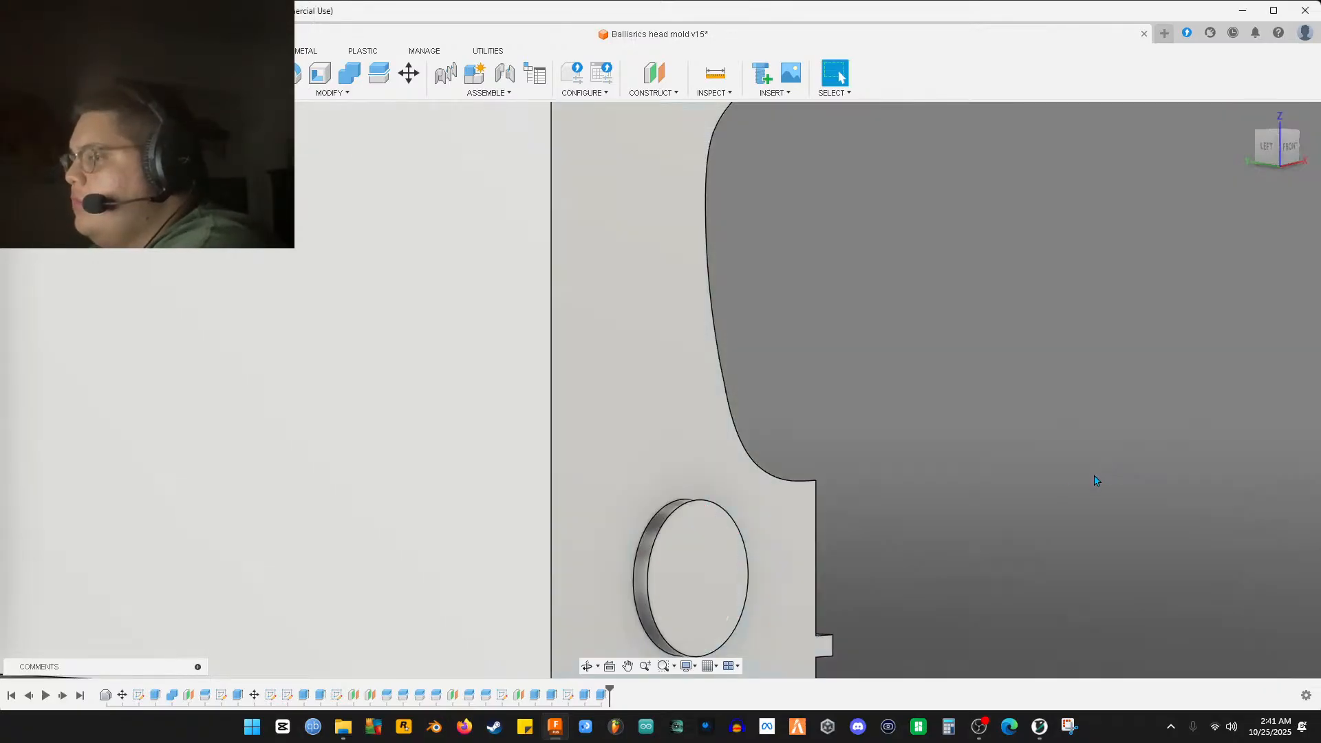
{"action": "middle_click_drag", "start_coordinate": [626, 543], "coordinate": [540, 474]}
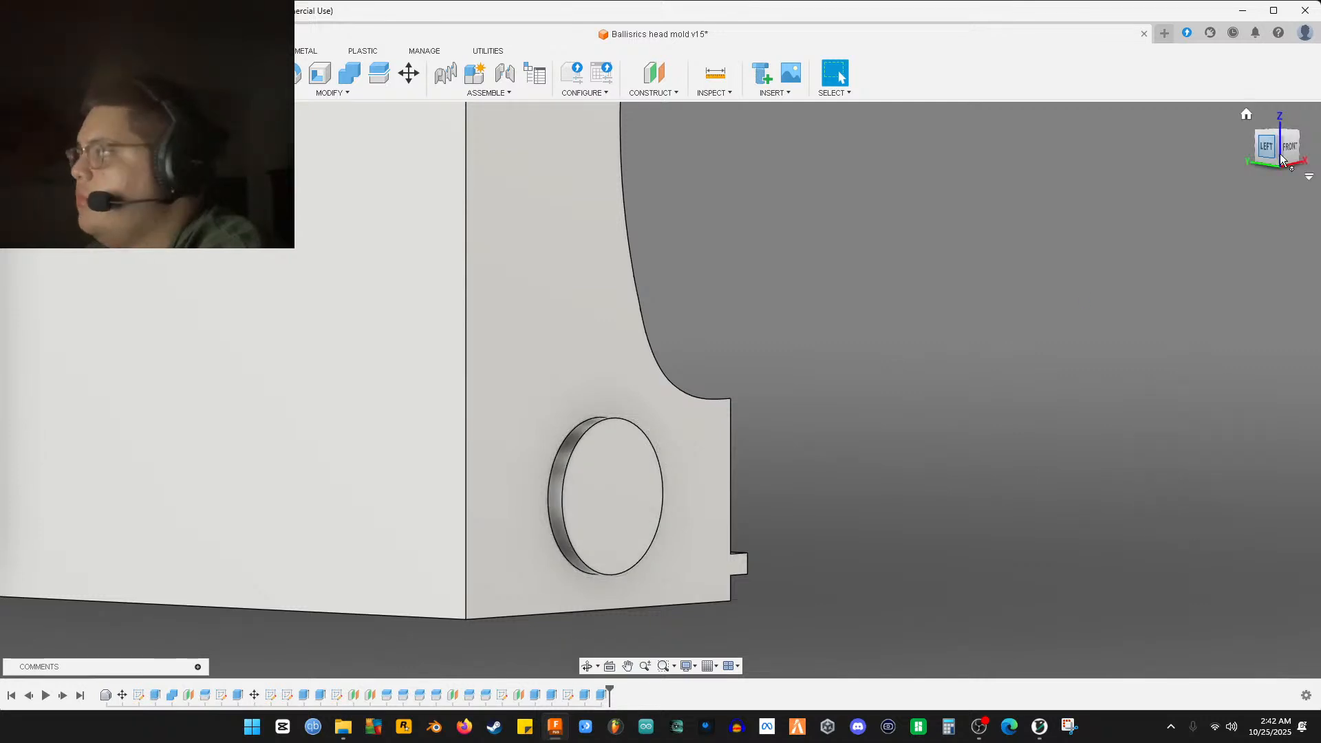
Set the Extrude44 pin-hole cut depth to 4.5 mm and apply it
{"action": "left_click", "coordinate": [603, 697]}
{"action": "double_click", "coordinate": [604, 696]}
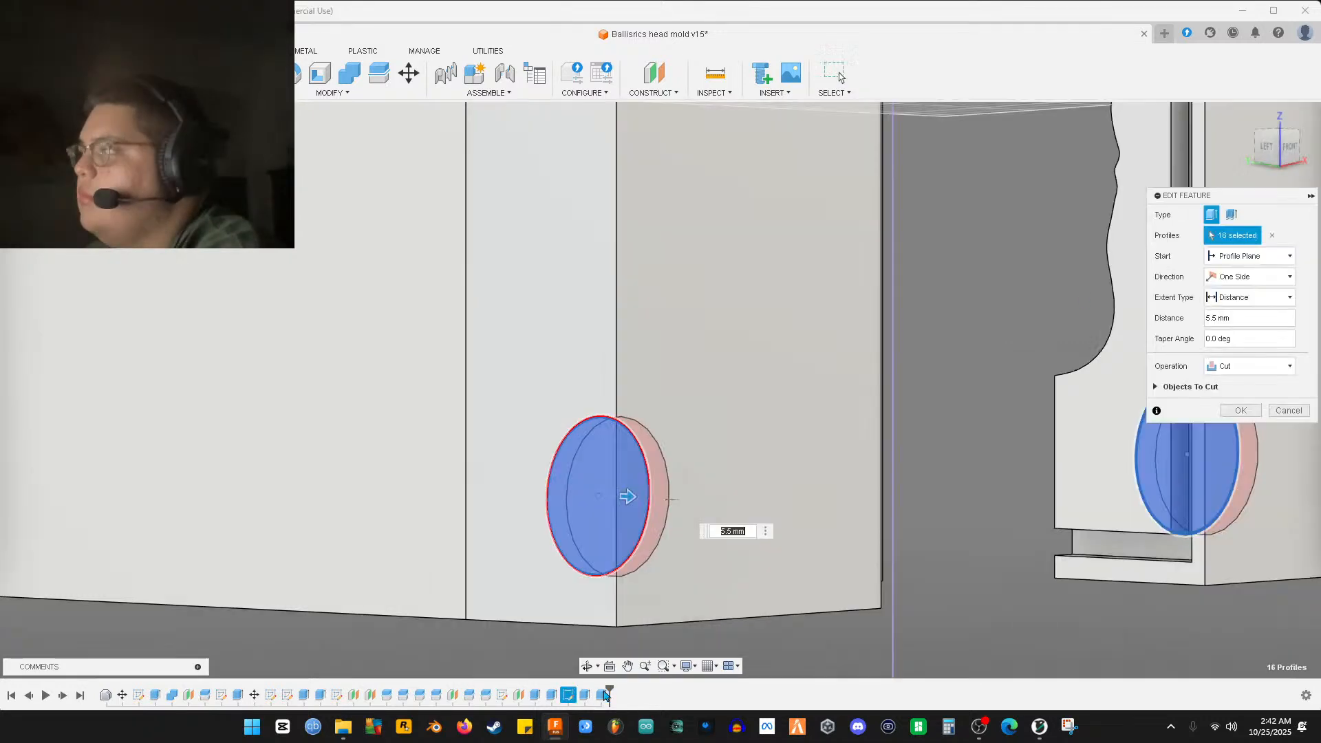
{"action": "left_click", "coordinate": [1213, 320]}
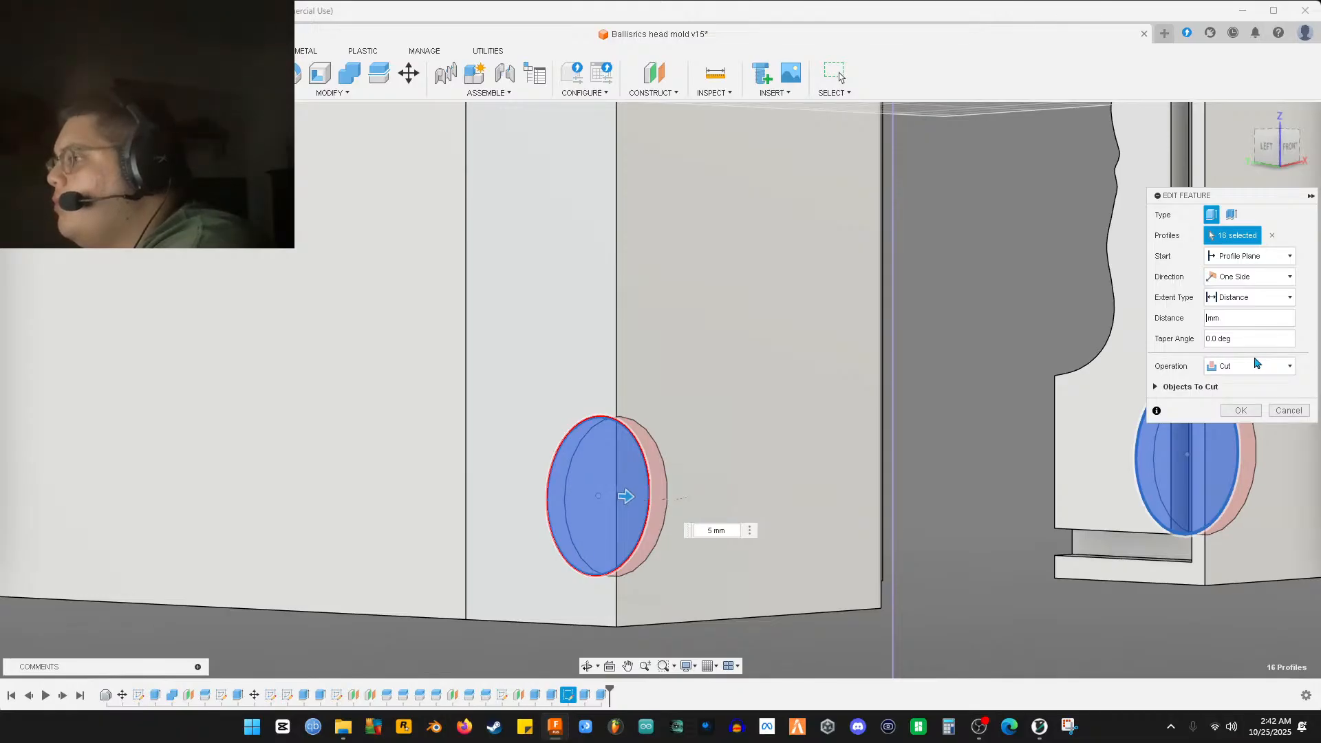
{"action": "key", "text": "BackSpace"}
{"action": "type", "text": "4.5"}
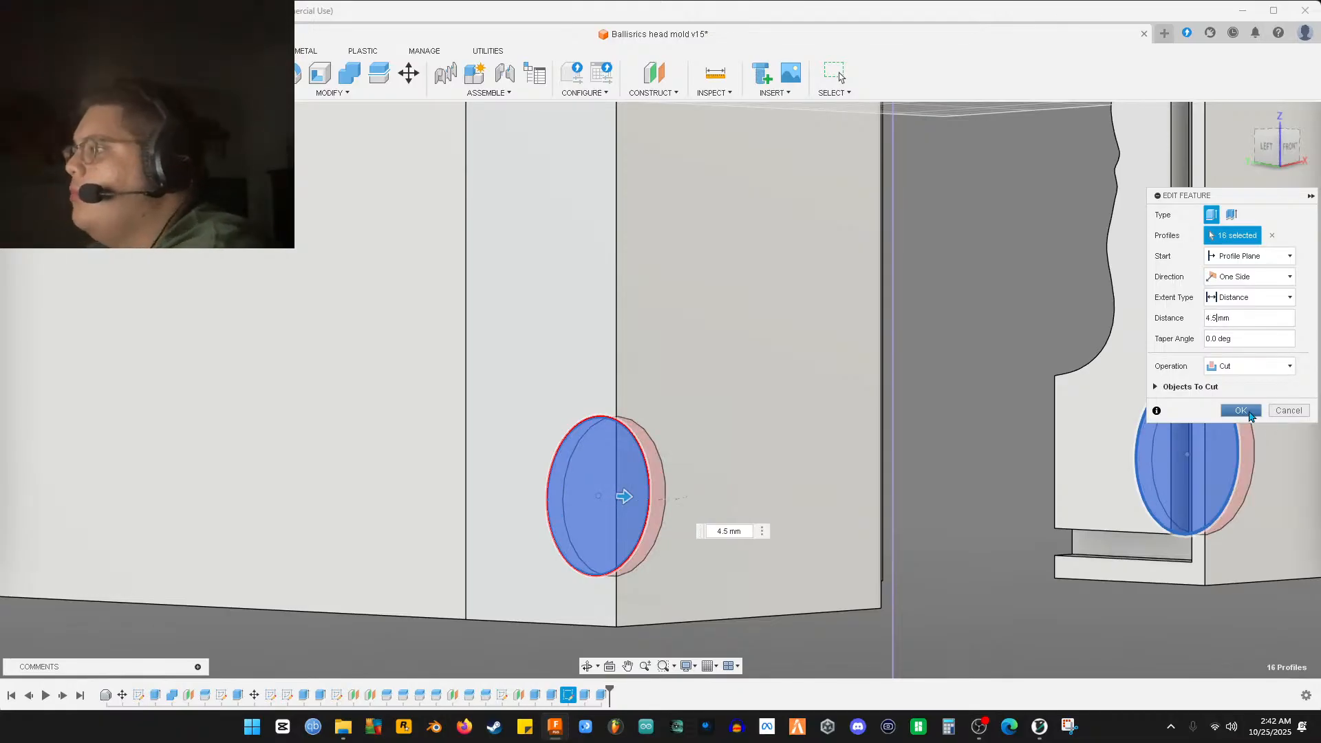
{"action": "left_click", "coordinate": [1249, 413]}
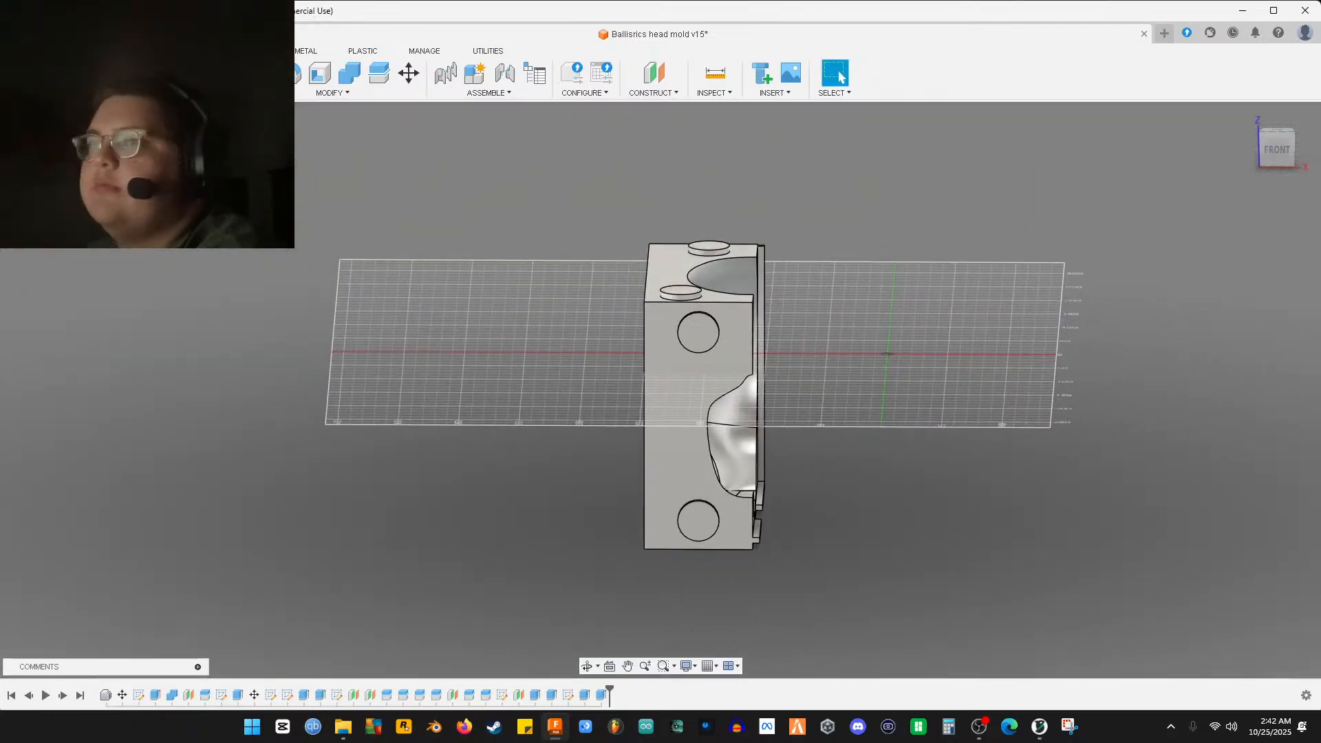
{"action": "left_click", "coordinate": [1032, 732]}
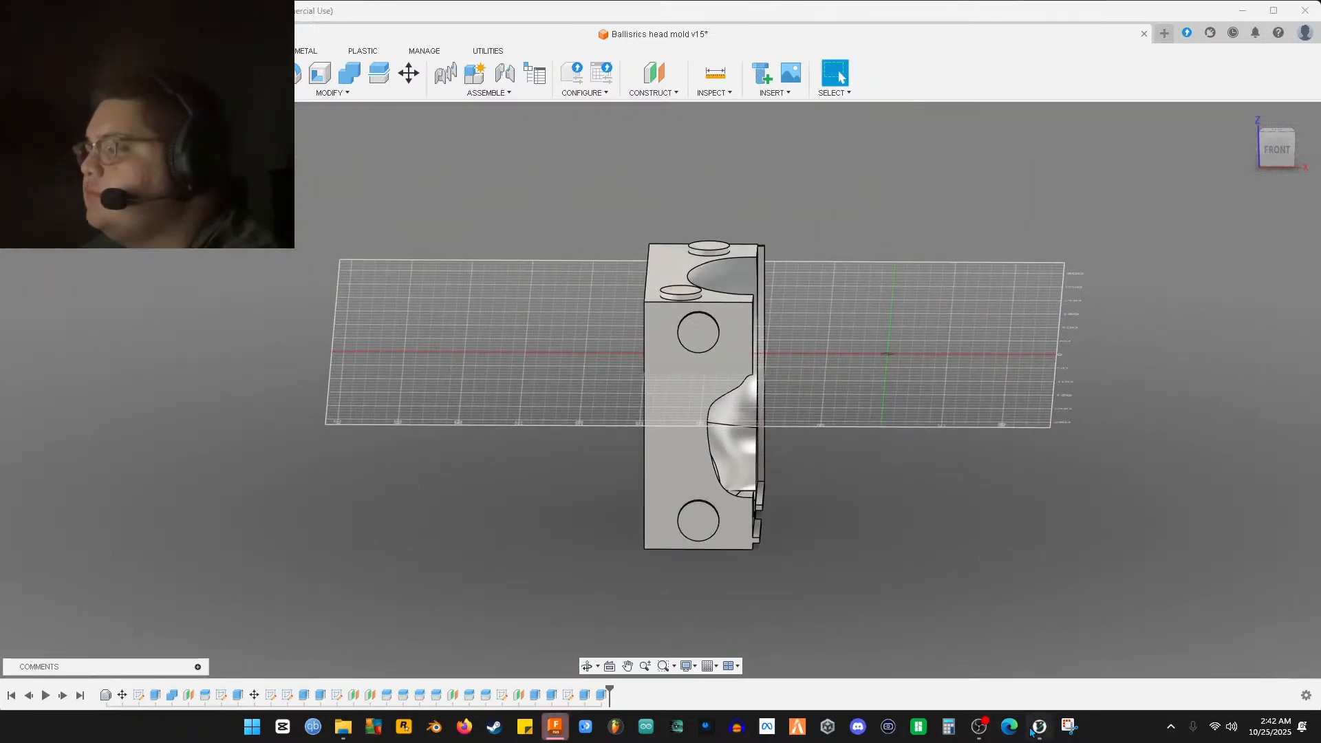
Measure a face of the mold half, clear it, and activate the Move tool
{"action": "left_click", "coordinate": [523, 383]}
{"action": "scroll", "coordinate": [561, 428], "scroll_direction": "up", "scroll_amount": 2}
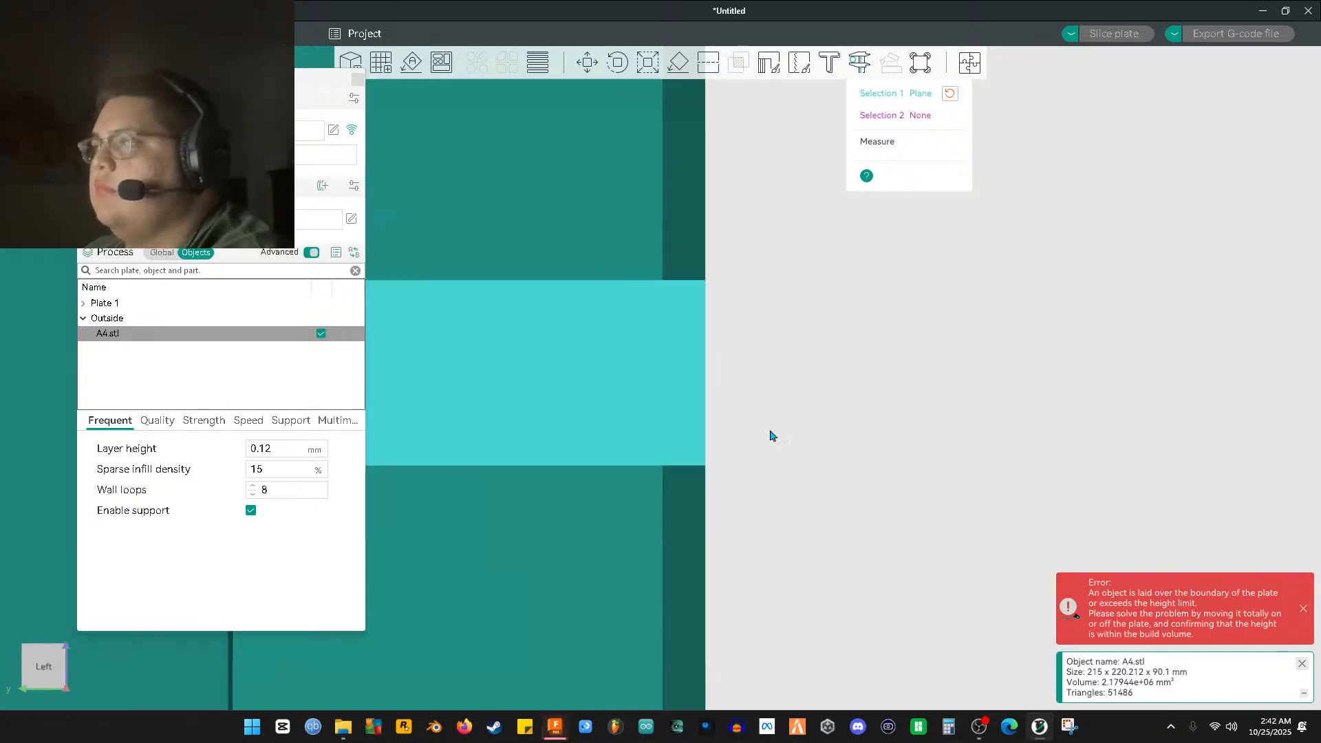
{"action": "left_click", "coordinate": [950, 93]}
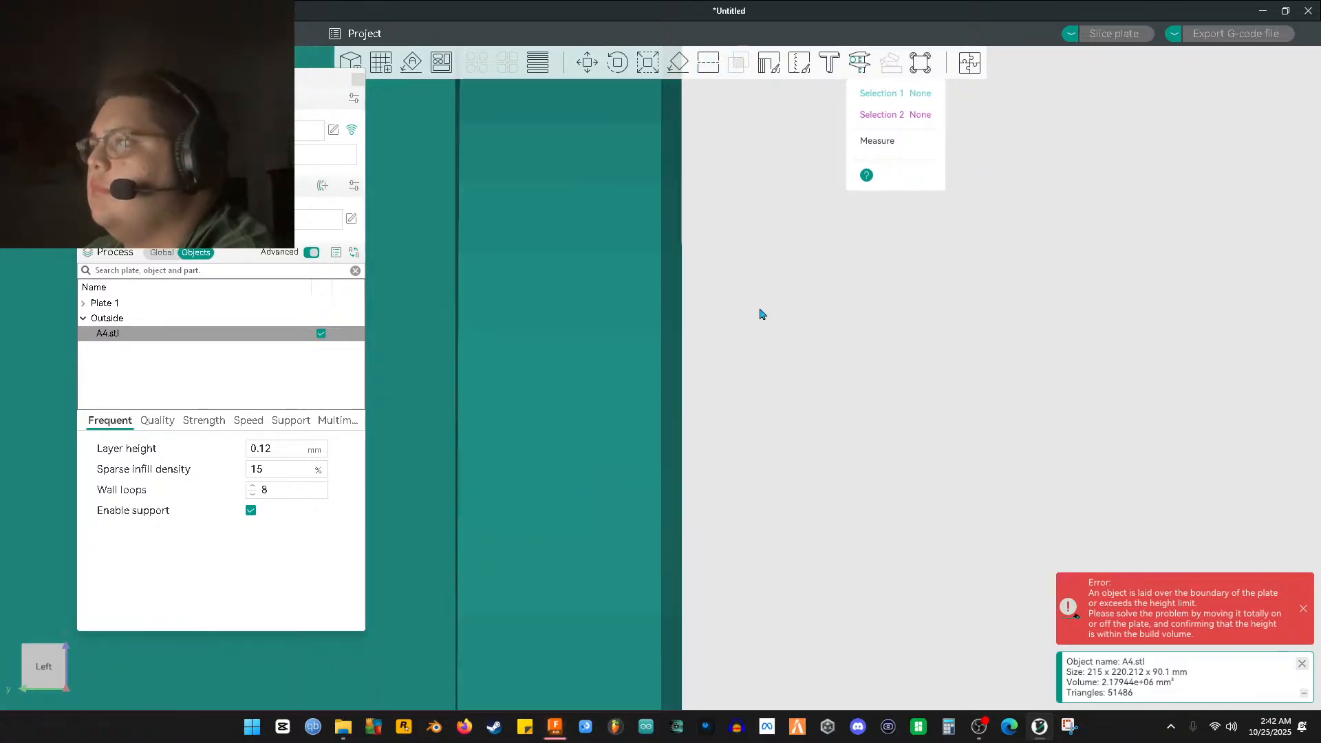
{"action": "scroll", "coordinate": [761, 323], "scroll_direction": "down", "scroll_amount": 4}
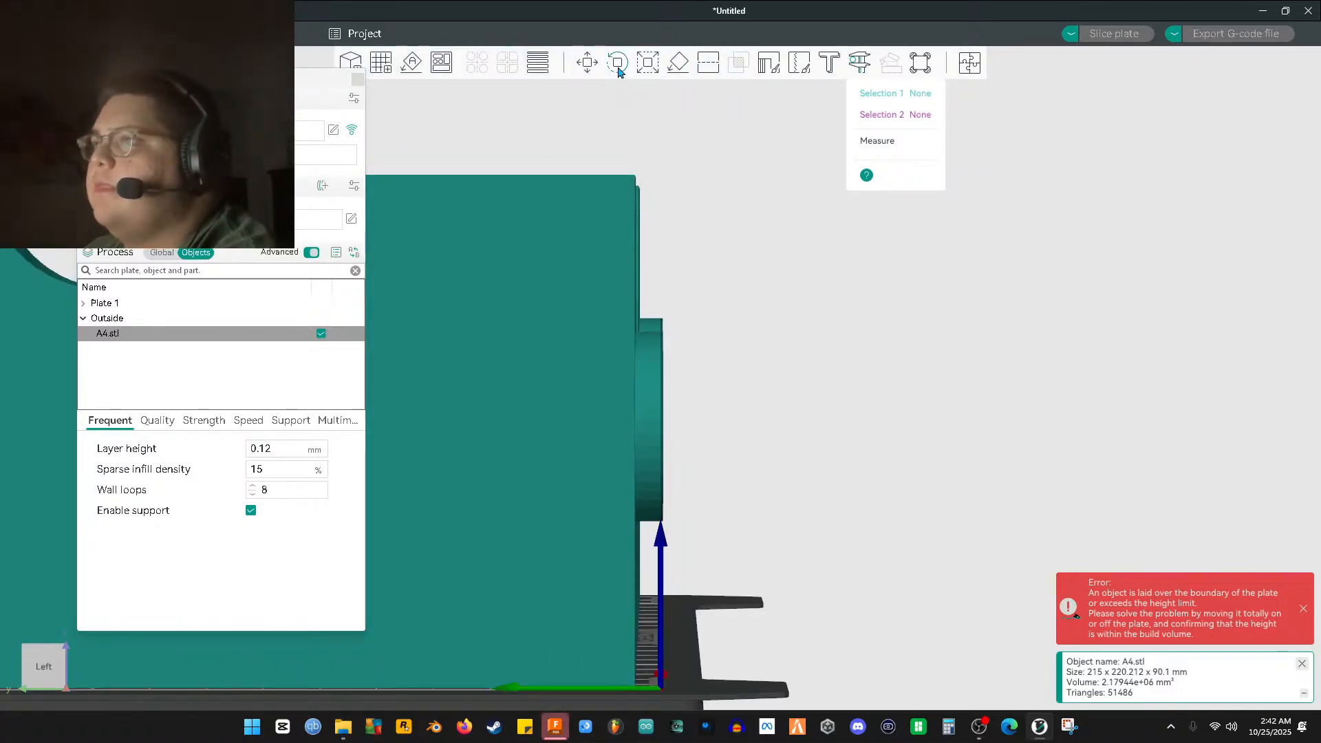
{"action": "left_click", "coordinate": [587, 61]}
{"action": "scroll", "coordinate": [683, 407], "scroll_direction": "down", "scroll_amount": 3}
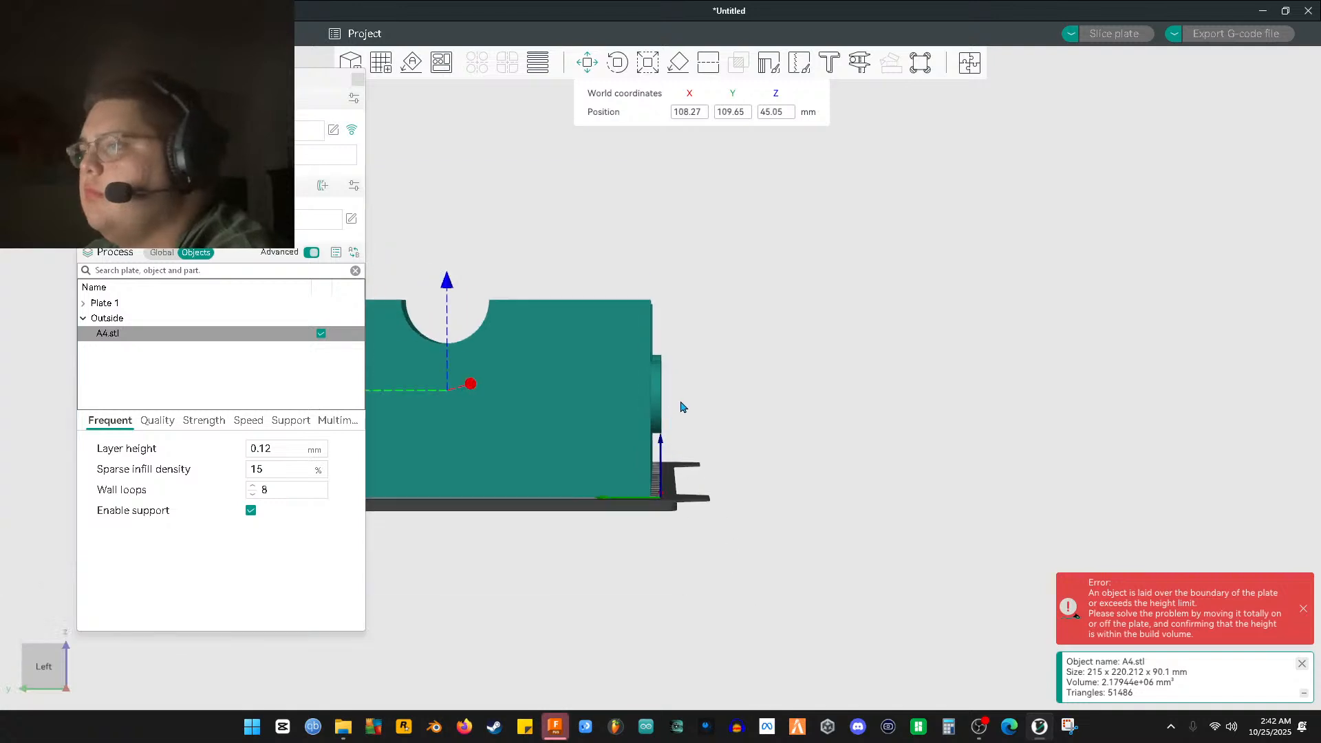
Review the Plate 1 and Global process settings, then return to Fusion 360
{"action": "left_click", "coordinate": [249, 359]}
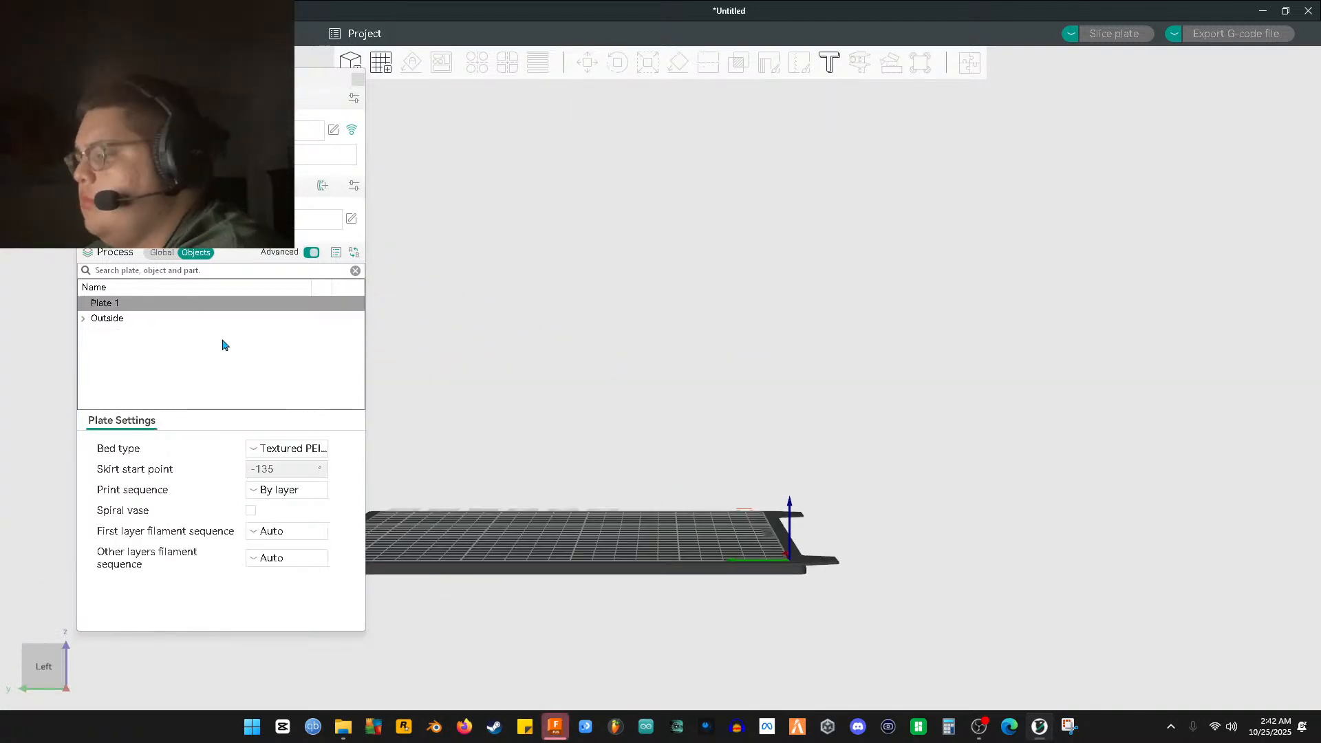
{"action": "left_click", "coordinate": [161, 252]}
{"action": "key", "text": "alt+Tab"}
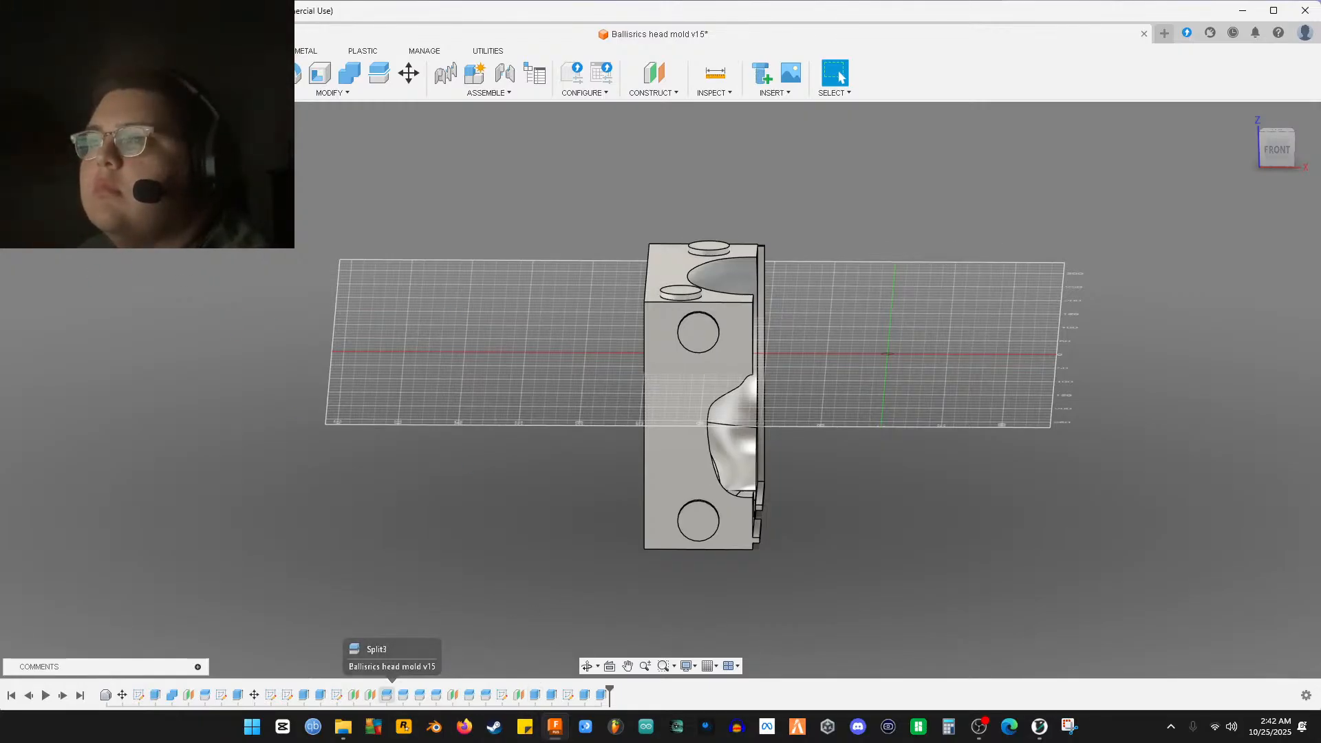
Bring up OBS Studio and switch the stream to the B_roll scene
{"action": "left_click", "coordinate": [927, 707]}
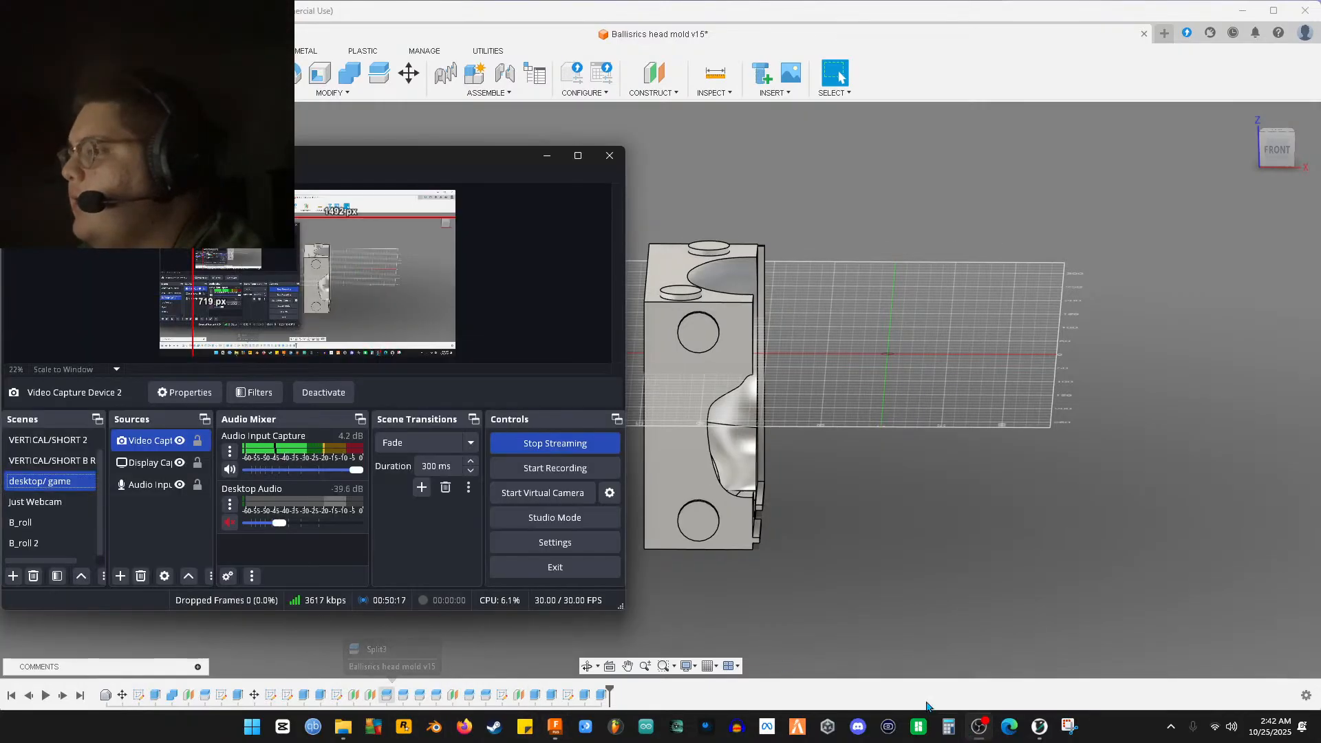
{"action": "left_click", "coordinate": [24, 525]}
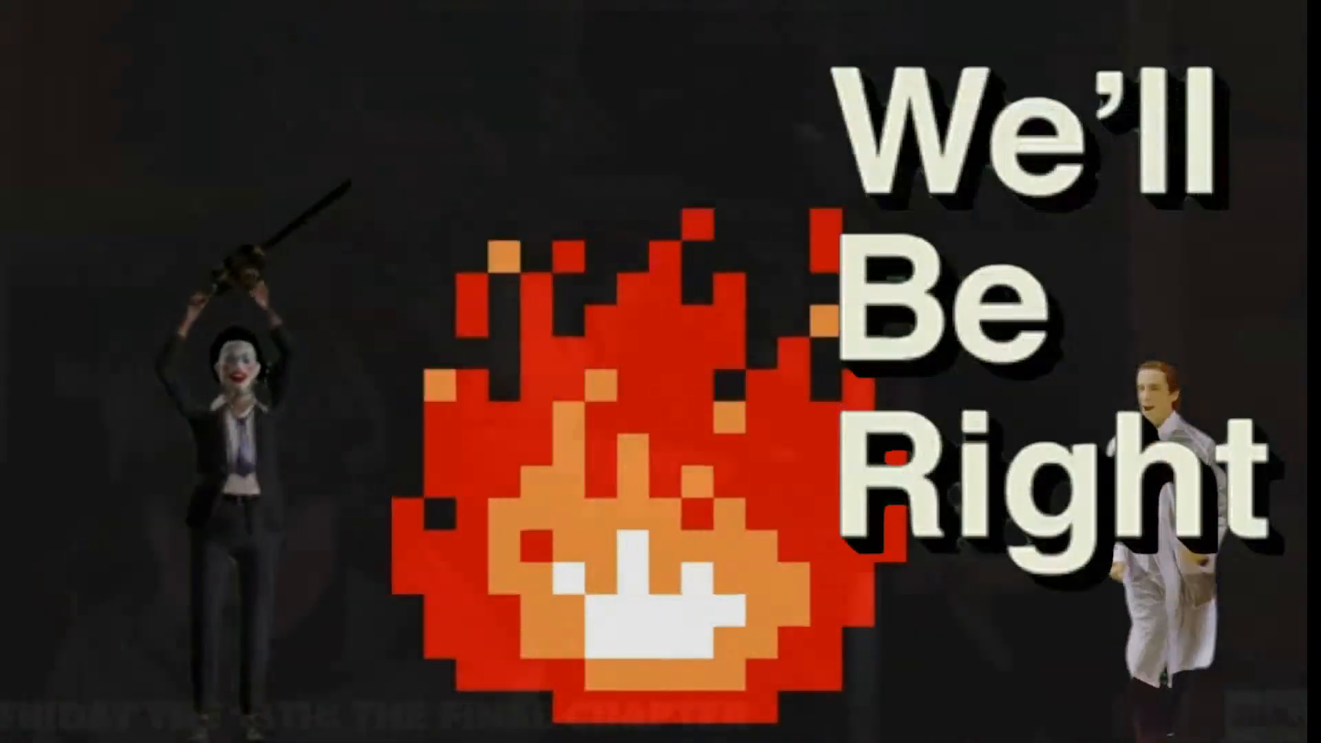